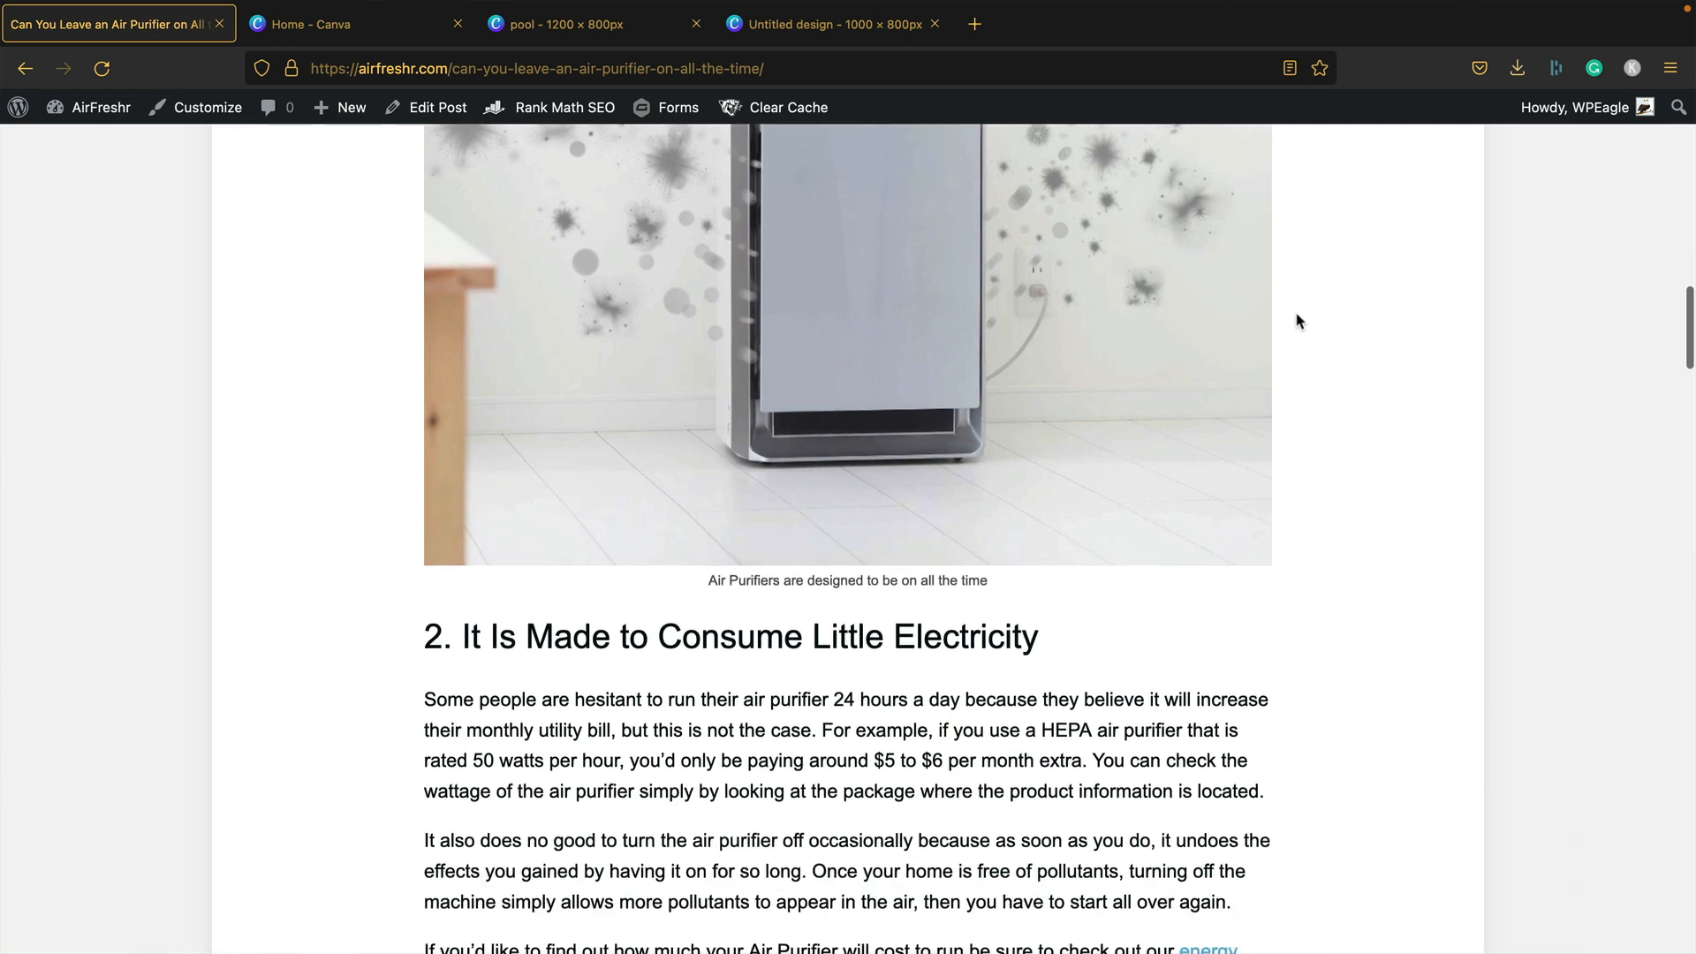
# Examine the images and captions placed between the sections of the air purifier article
pyautogui.scroll(-12, 1298, 320)
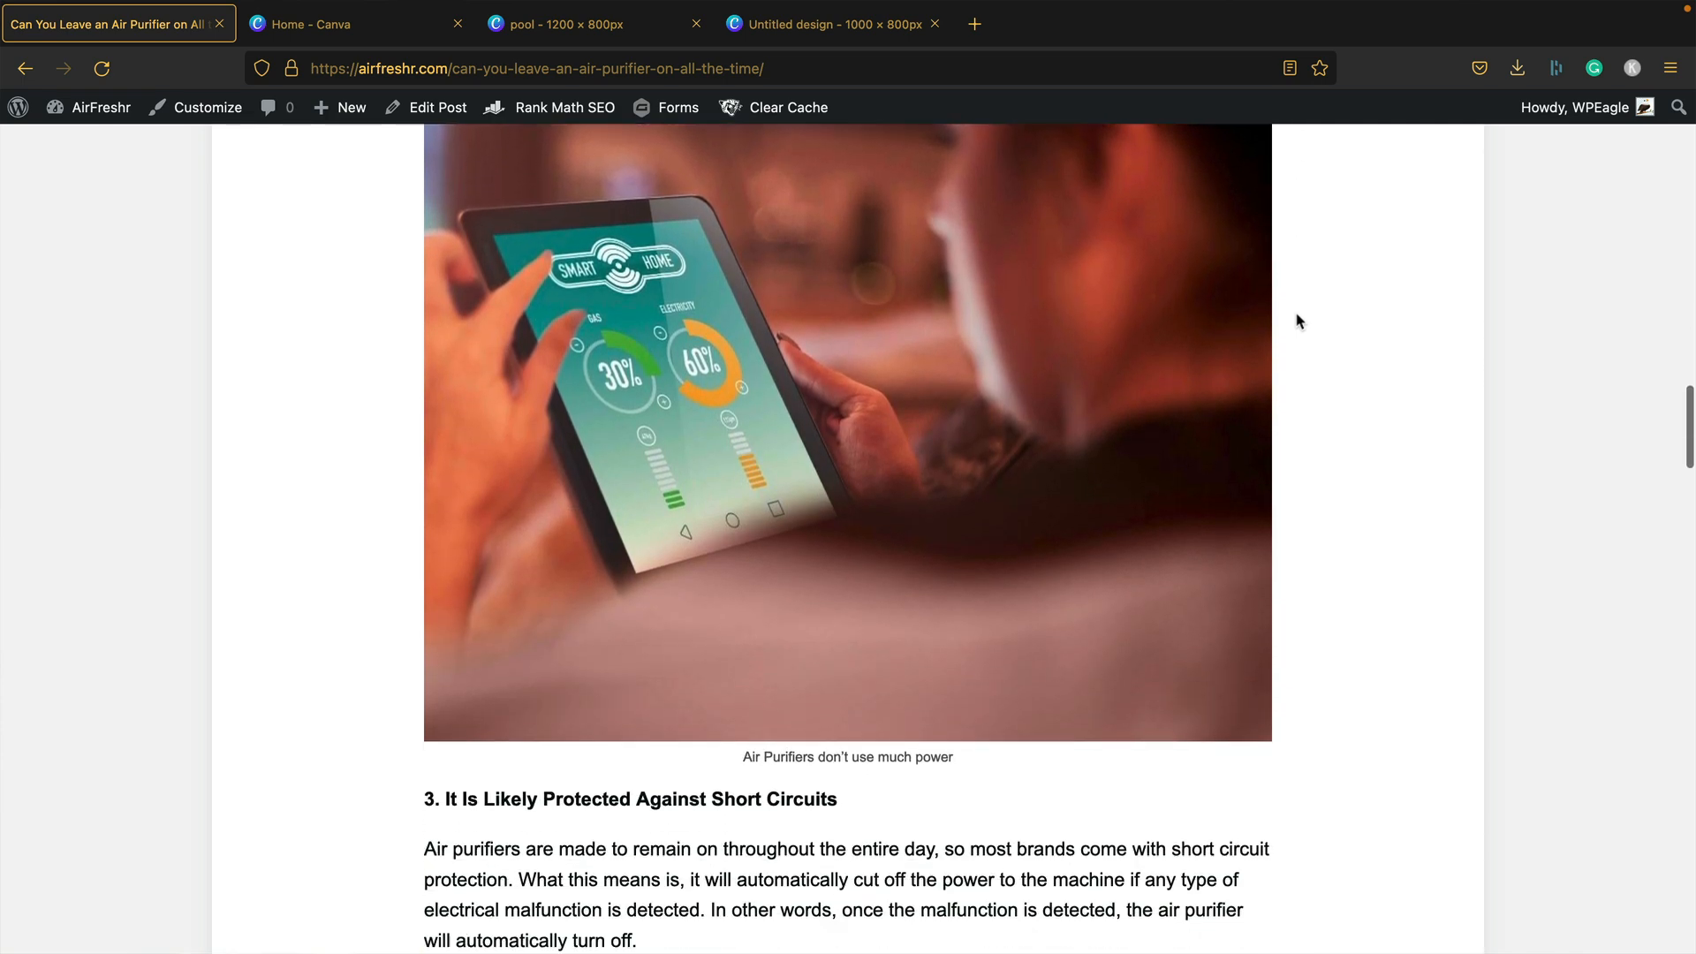
pyautogui.scroll(-4, 1298, 321)
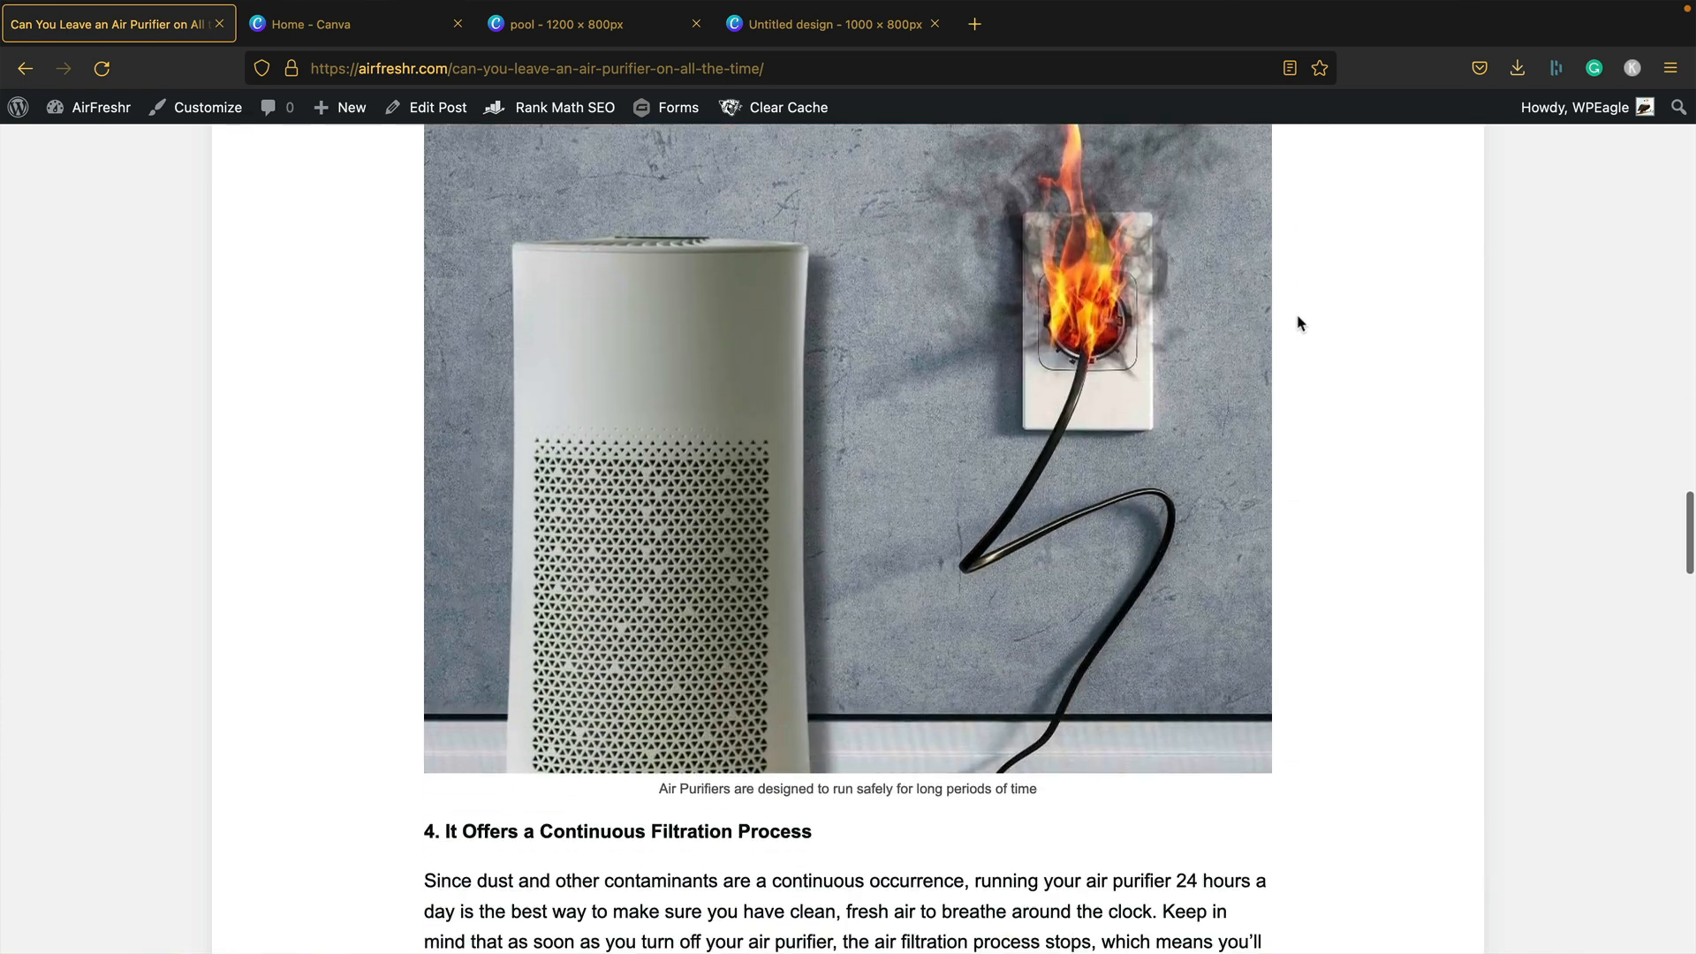
pyautogui.scroll(-2, 1298, 322)
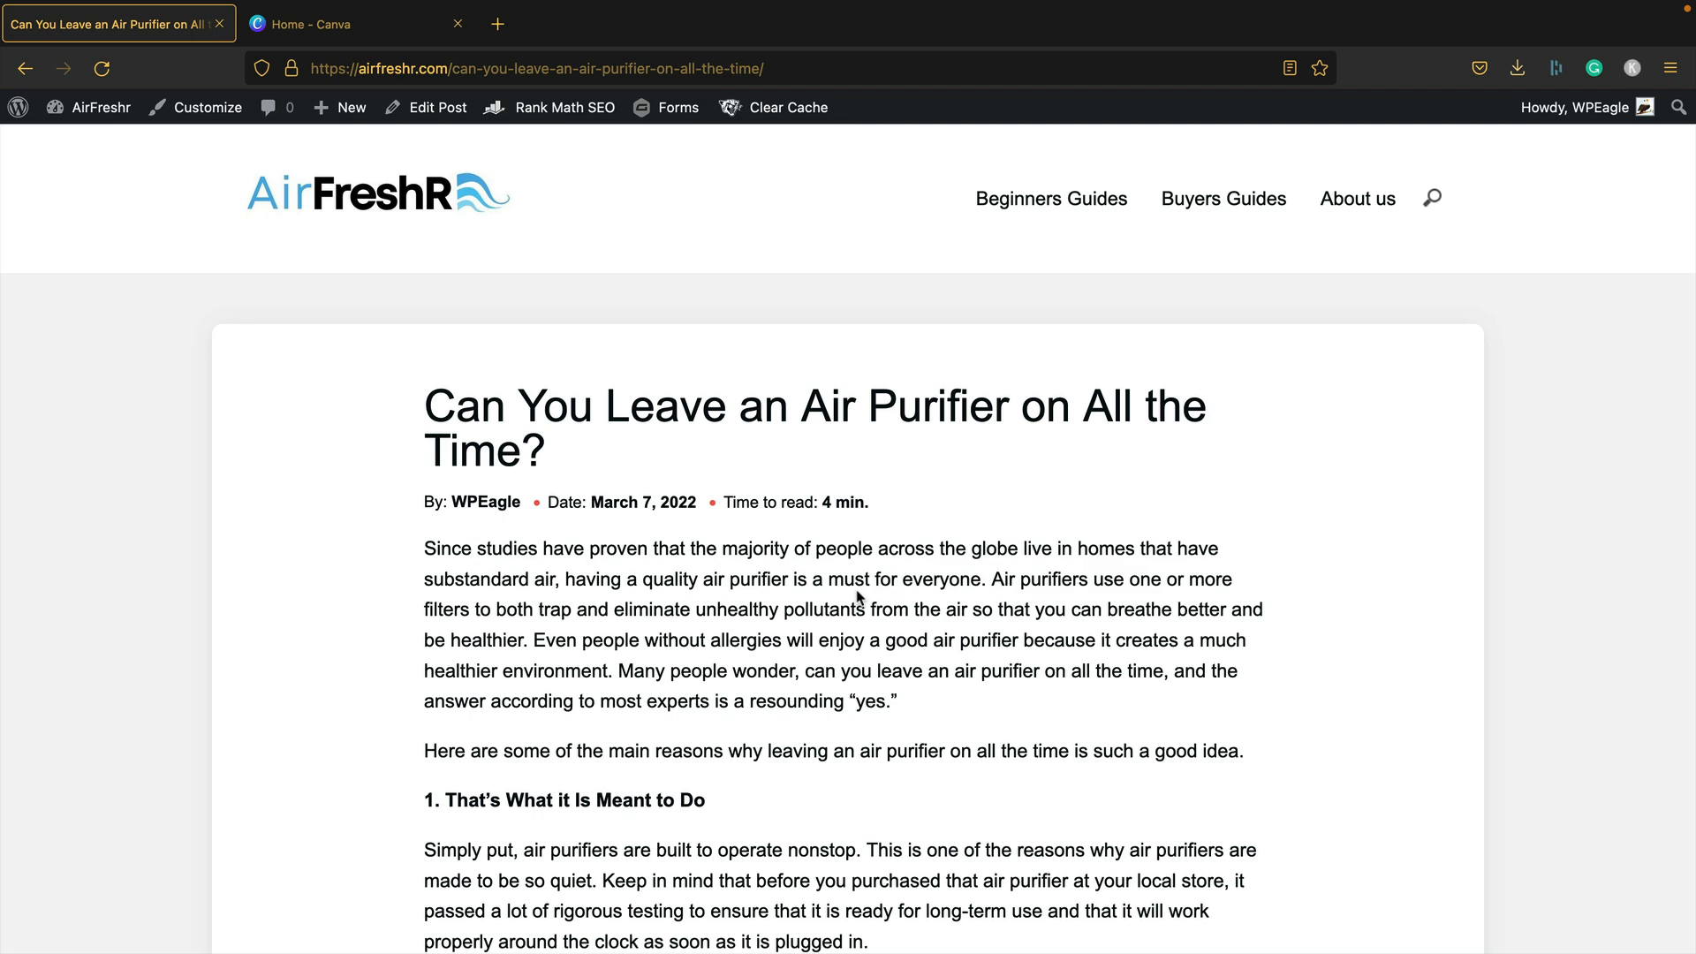
# Open the AirFreshR homepage and look over the images on its post cards, including the featured posts
pyautogui.click(370, 176)
pyautogui.scroll(-5, 959, 362)
pyautogui.scroll(-15, 959, 363)
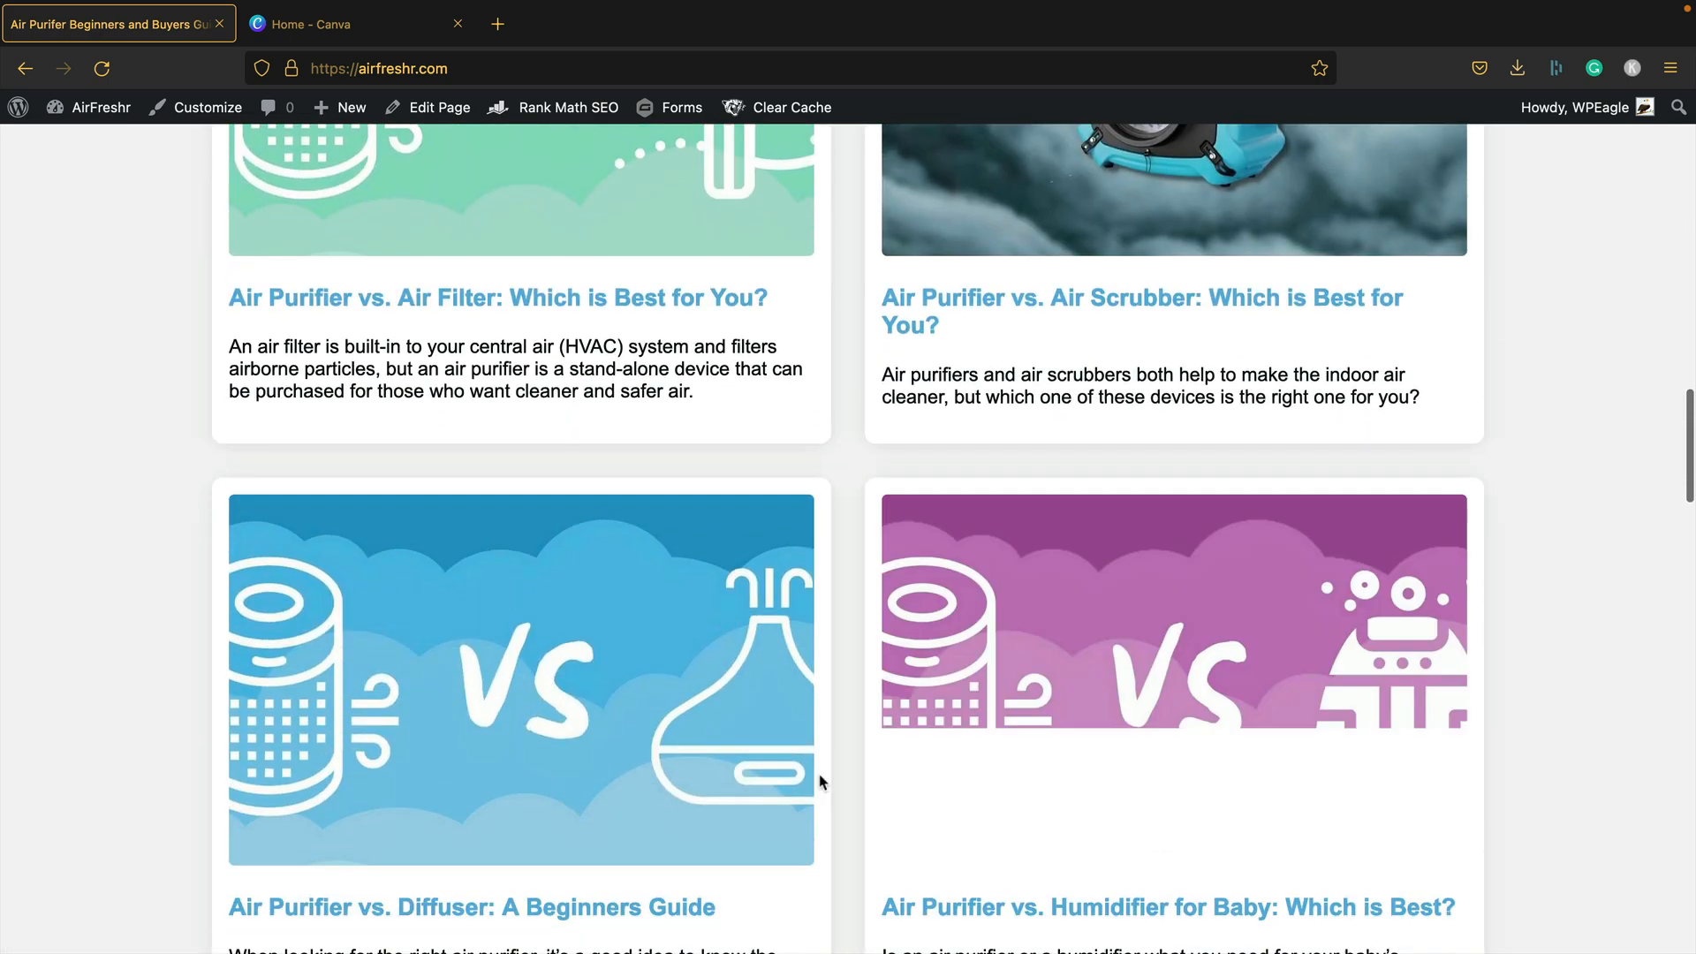
pyautogui.scroll(20, 848, 777)
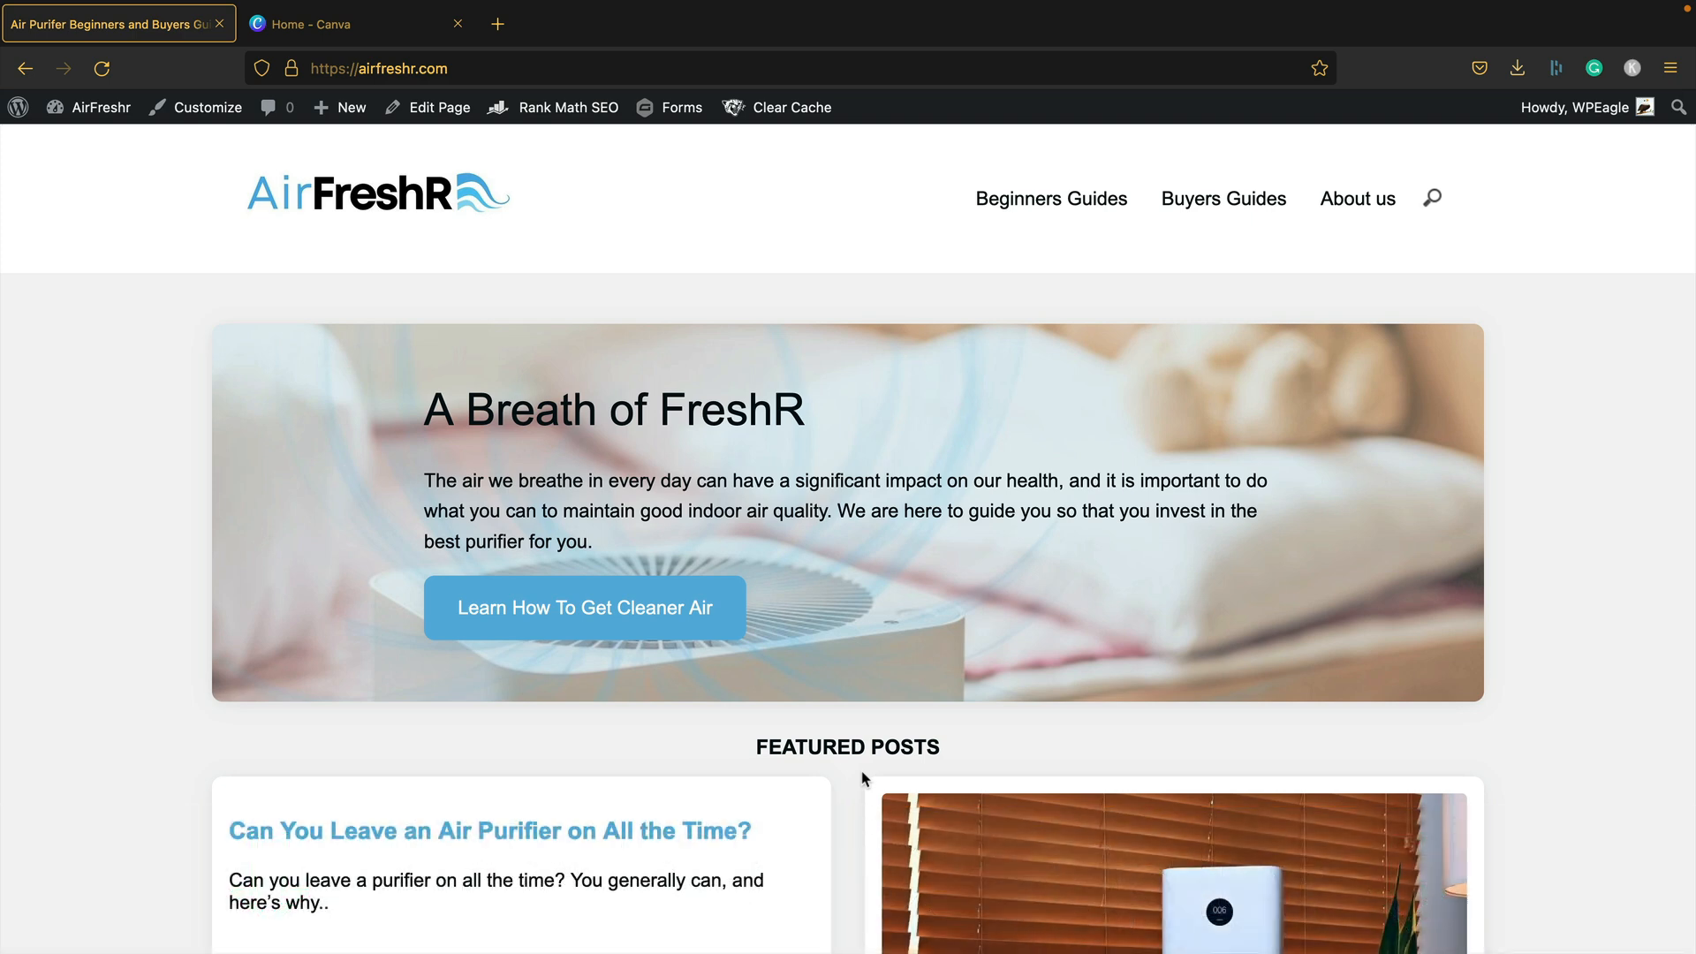
pyautogui.scroll(-5, 777, 795)
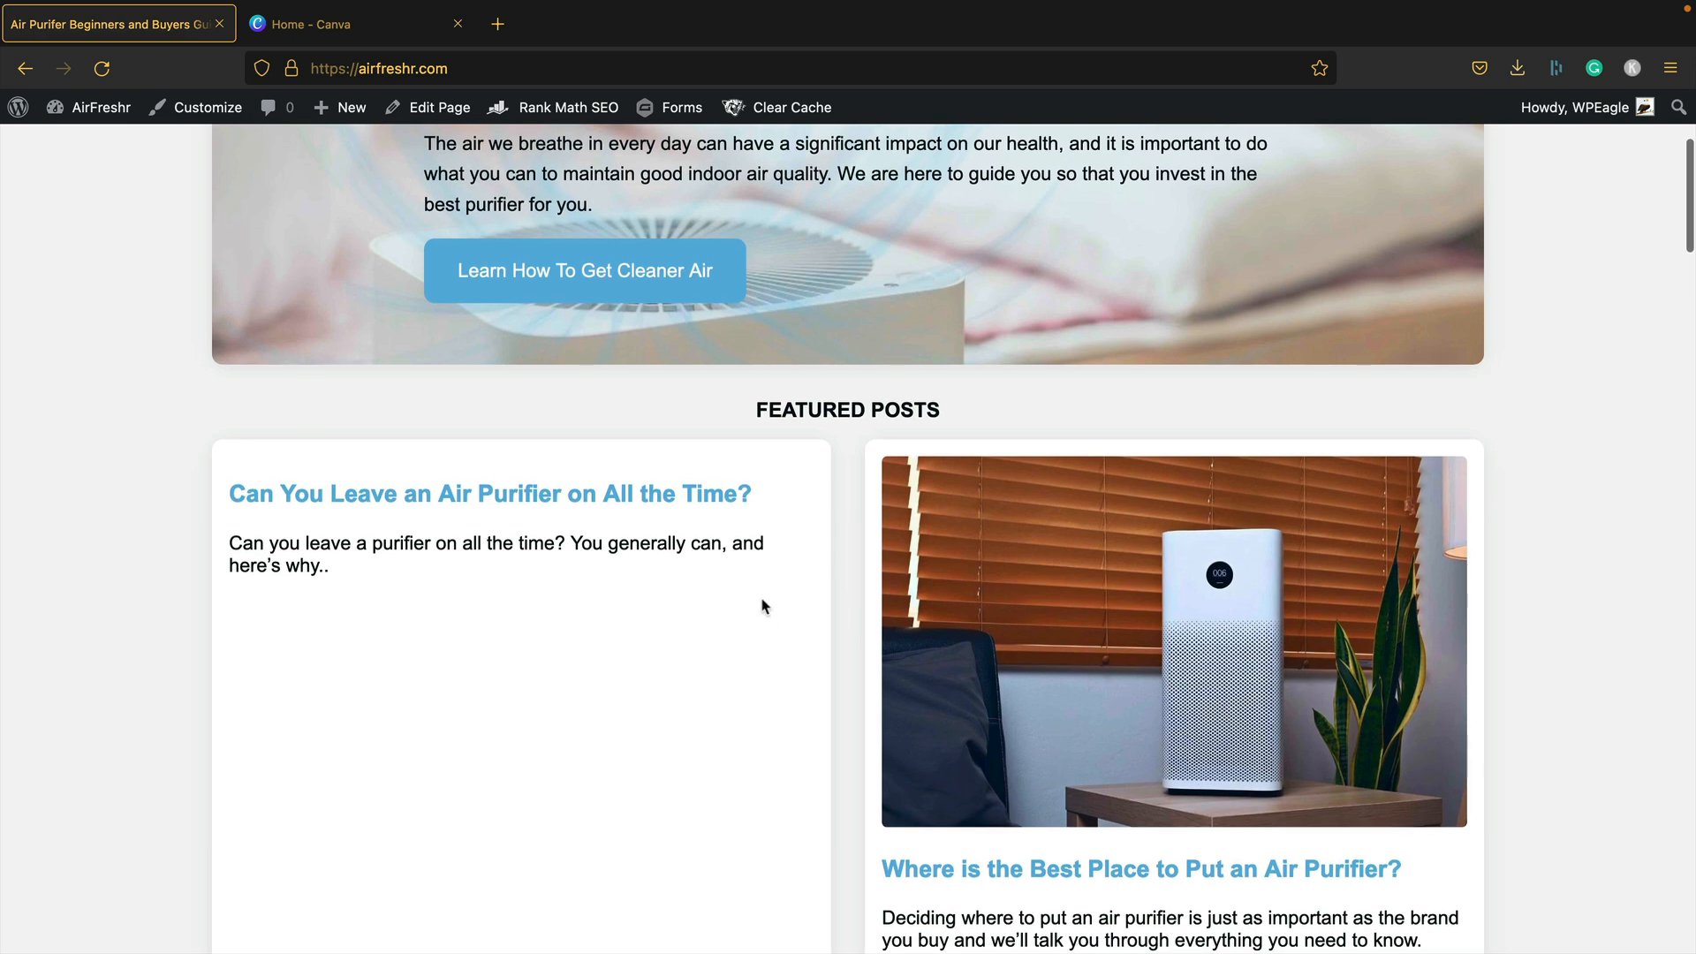
# Open the featured post "Can You Leave an Air Purifier on All the Time?" and look over its opening section
pyautogui.click(683, 488)
pyautogui.scroll(-5, 999, 281)
pyautogui.scroll(5, 999, 281)
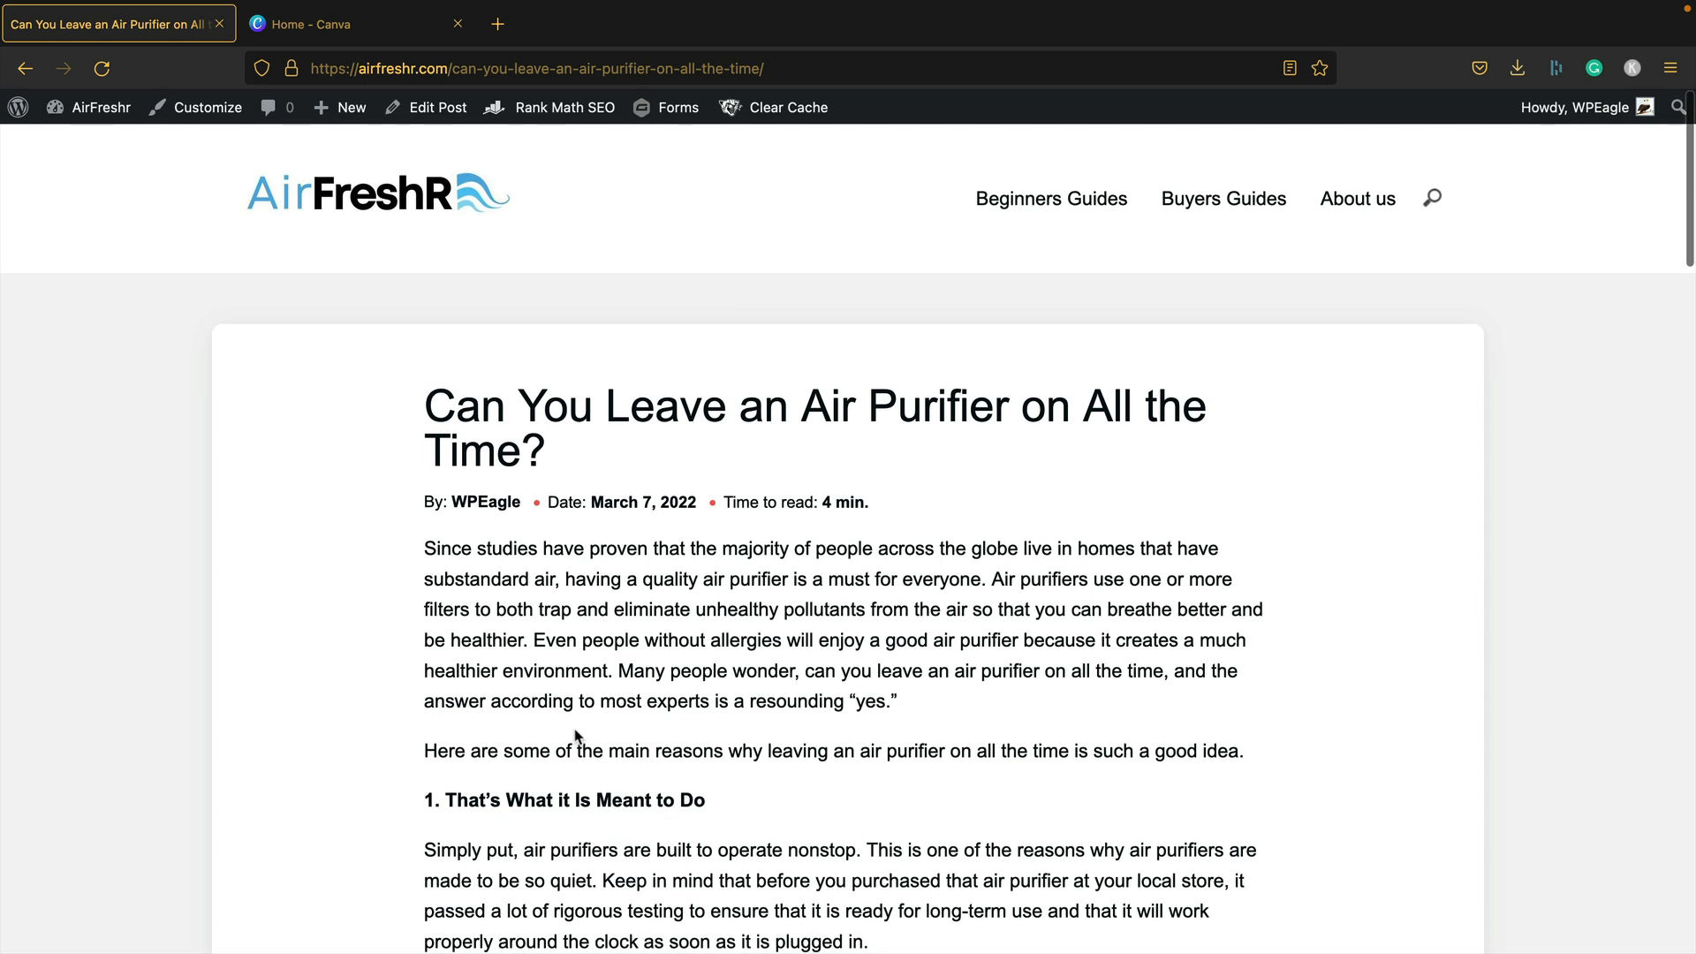
# Switch to Canva and create a blank design from the recent 1200 × 800 px size
pyautogui.click(347, 25)
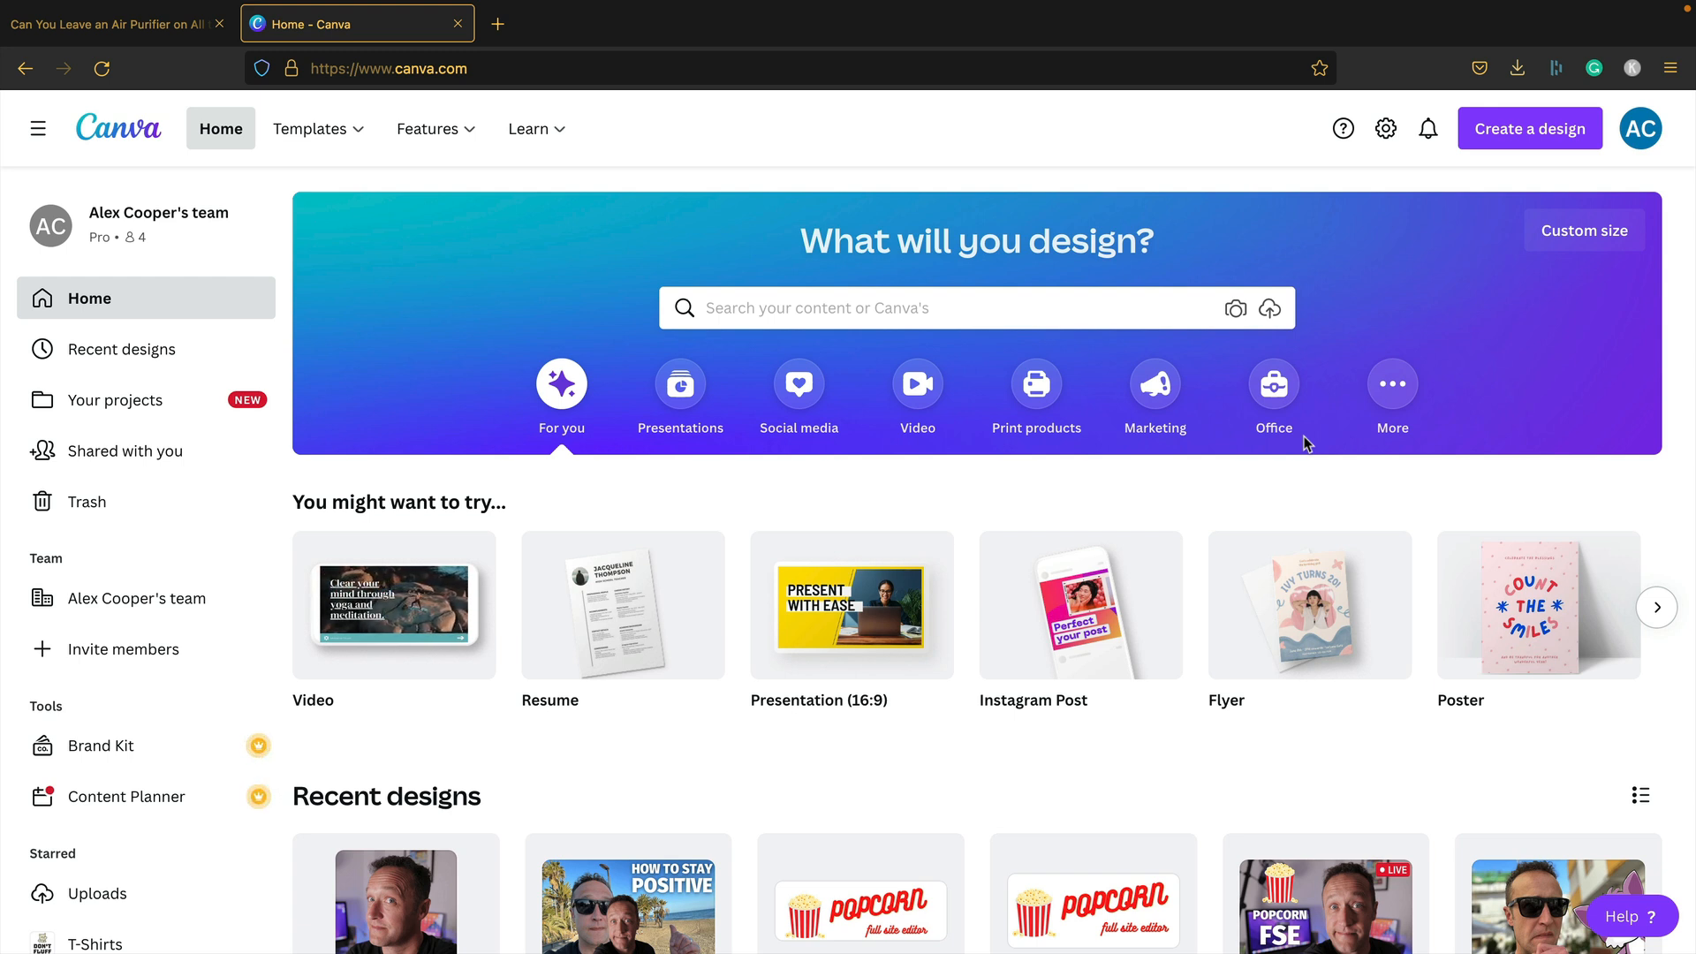
pyautogui.click(1532, 129)
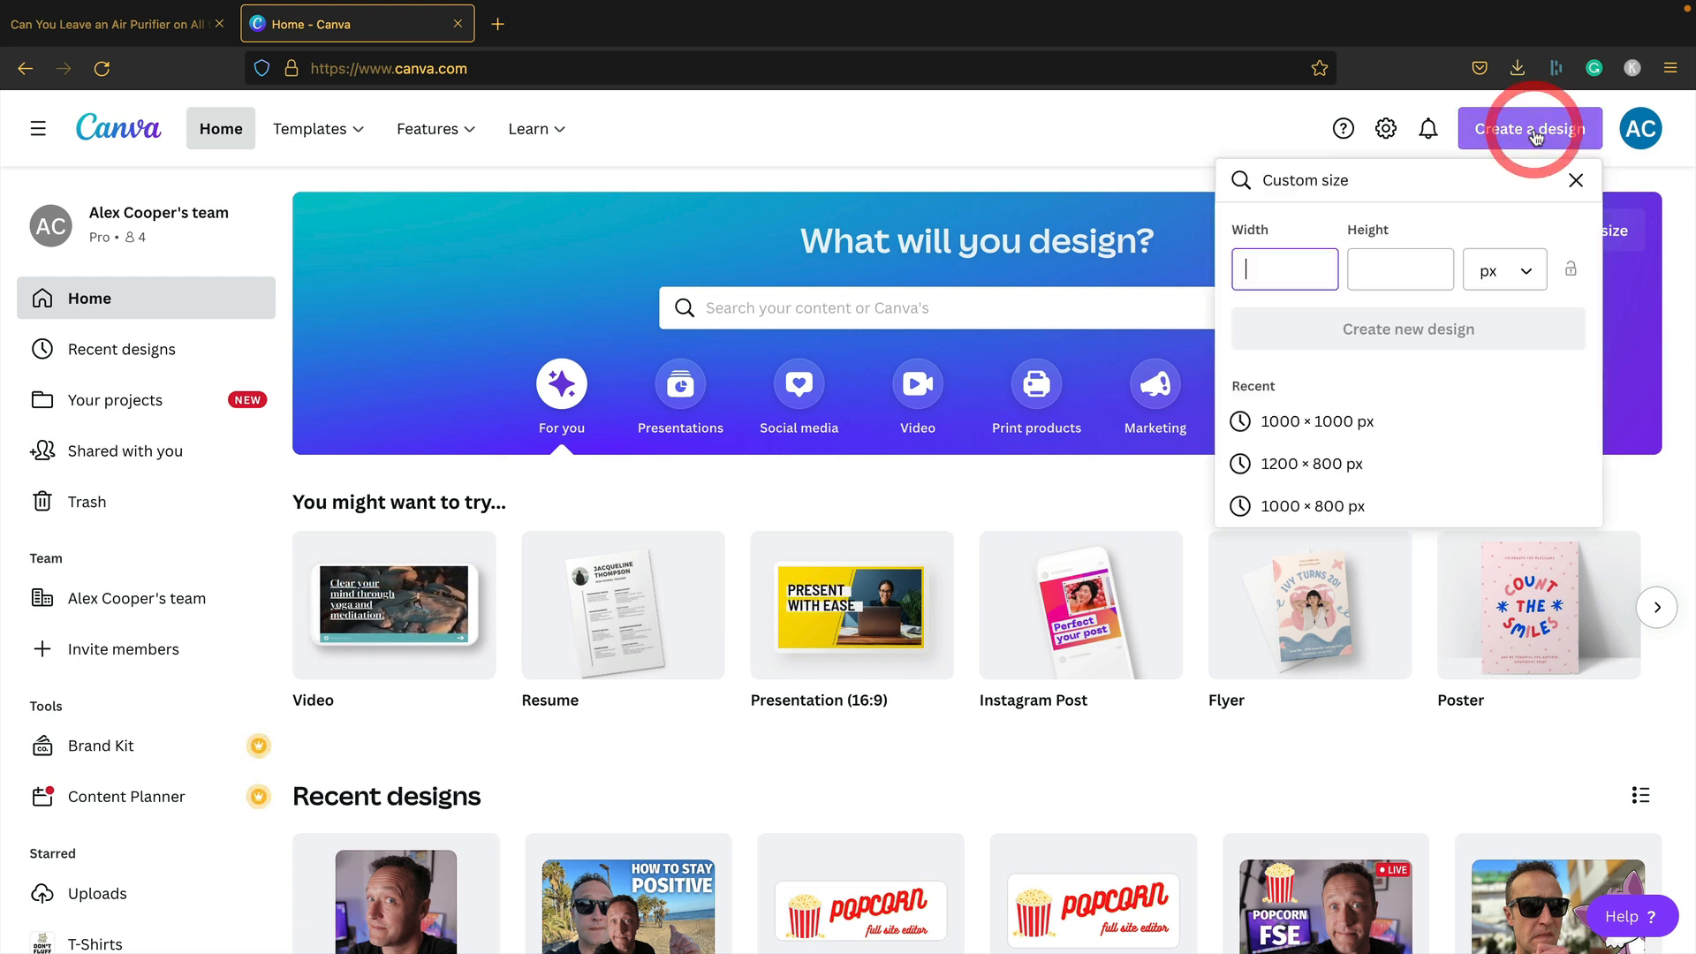
pyautogui.click(1383, 463)
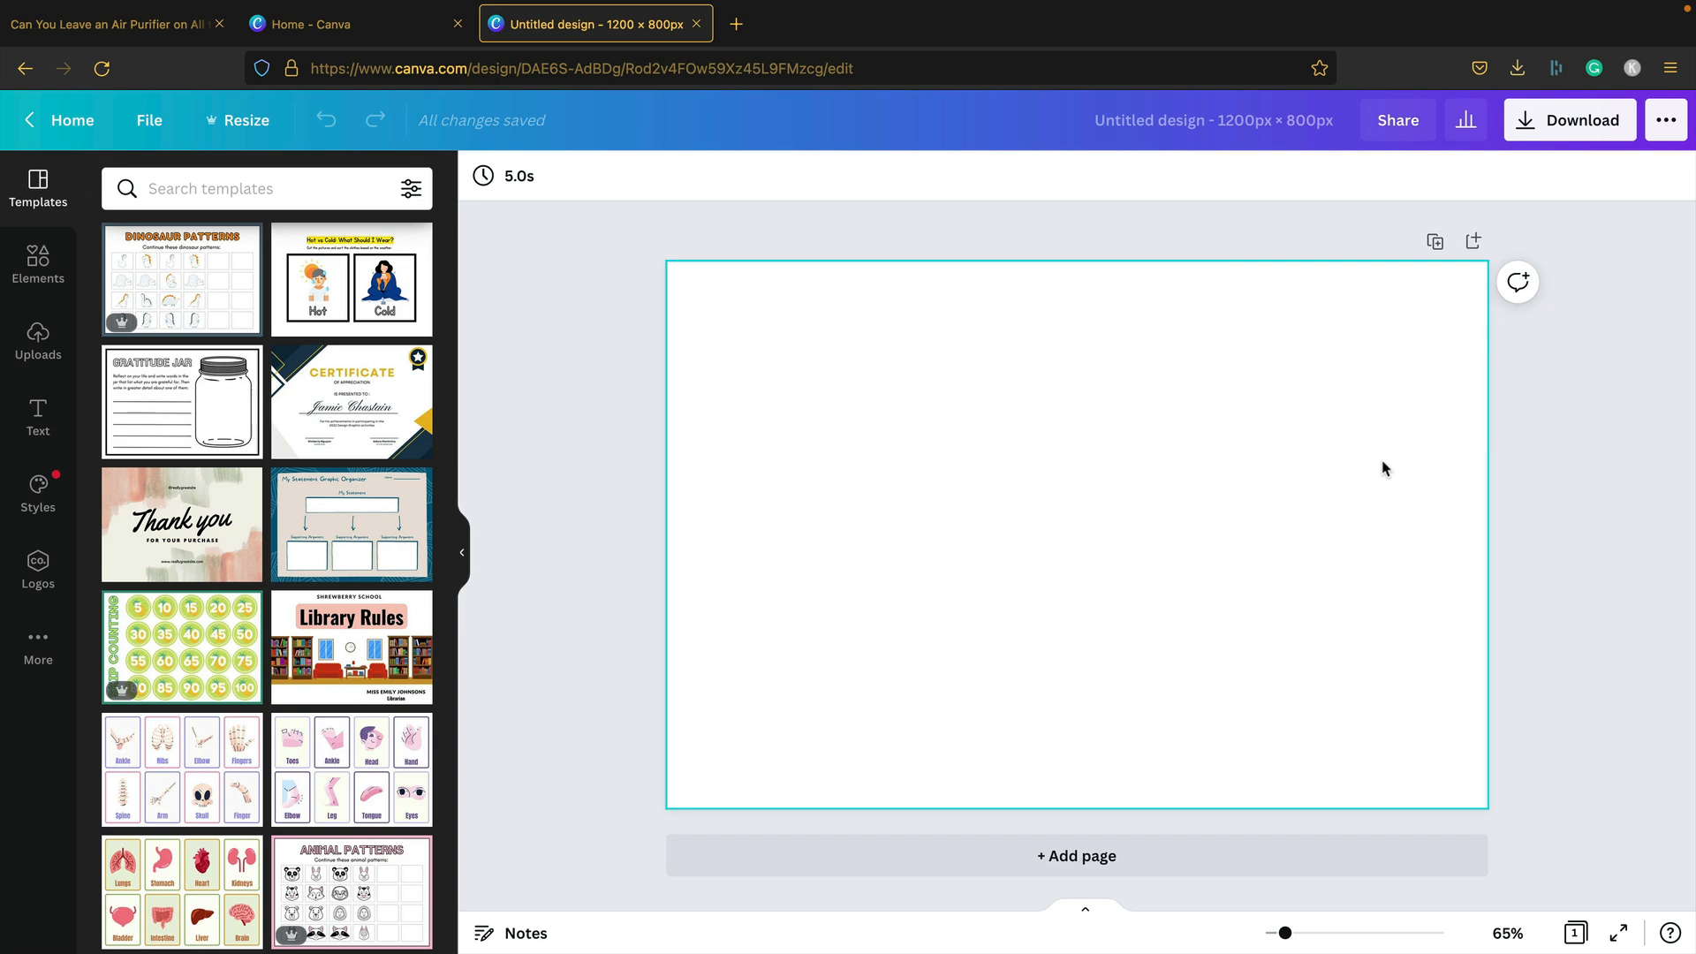
# Recheck the article's title and search the design elements in Canva for "time"
pyautogui.click(128, 25)
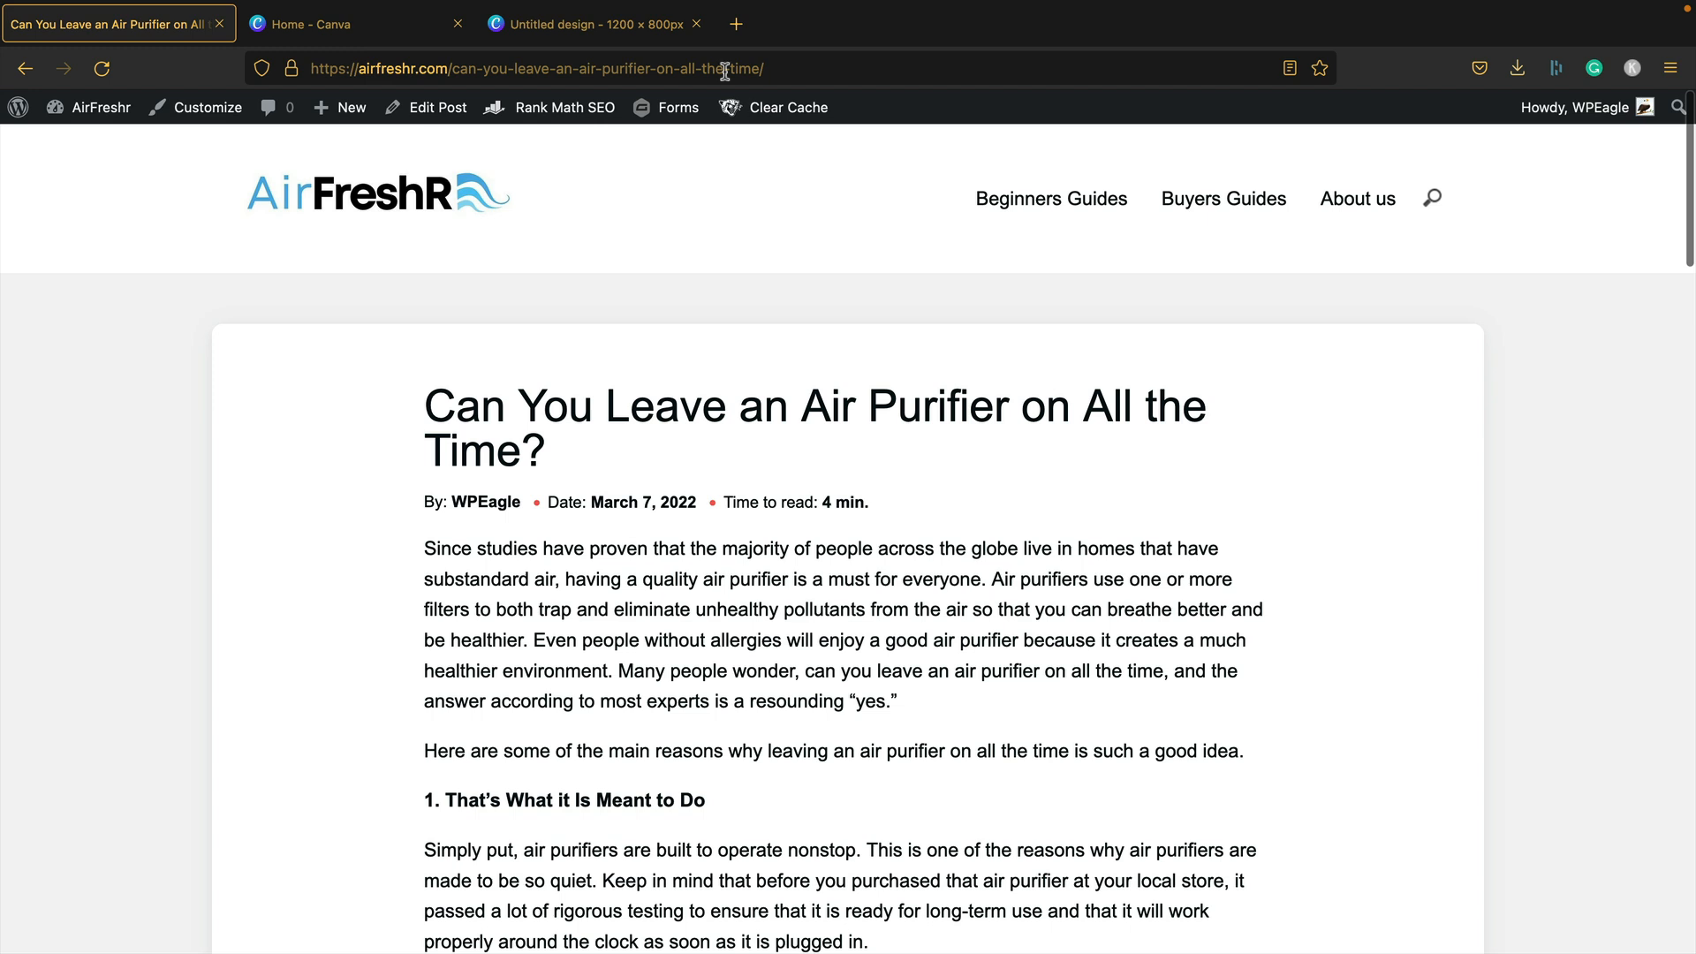
pyautogui.click(629, 34)
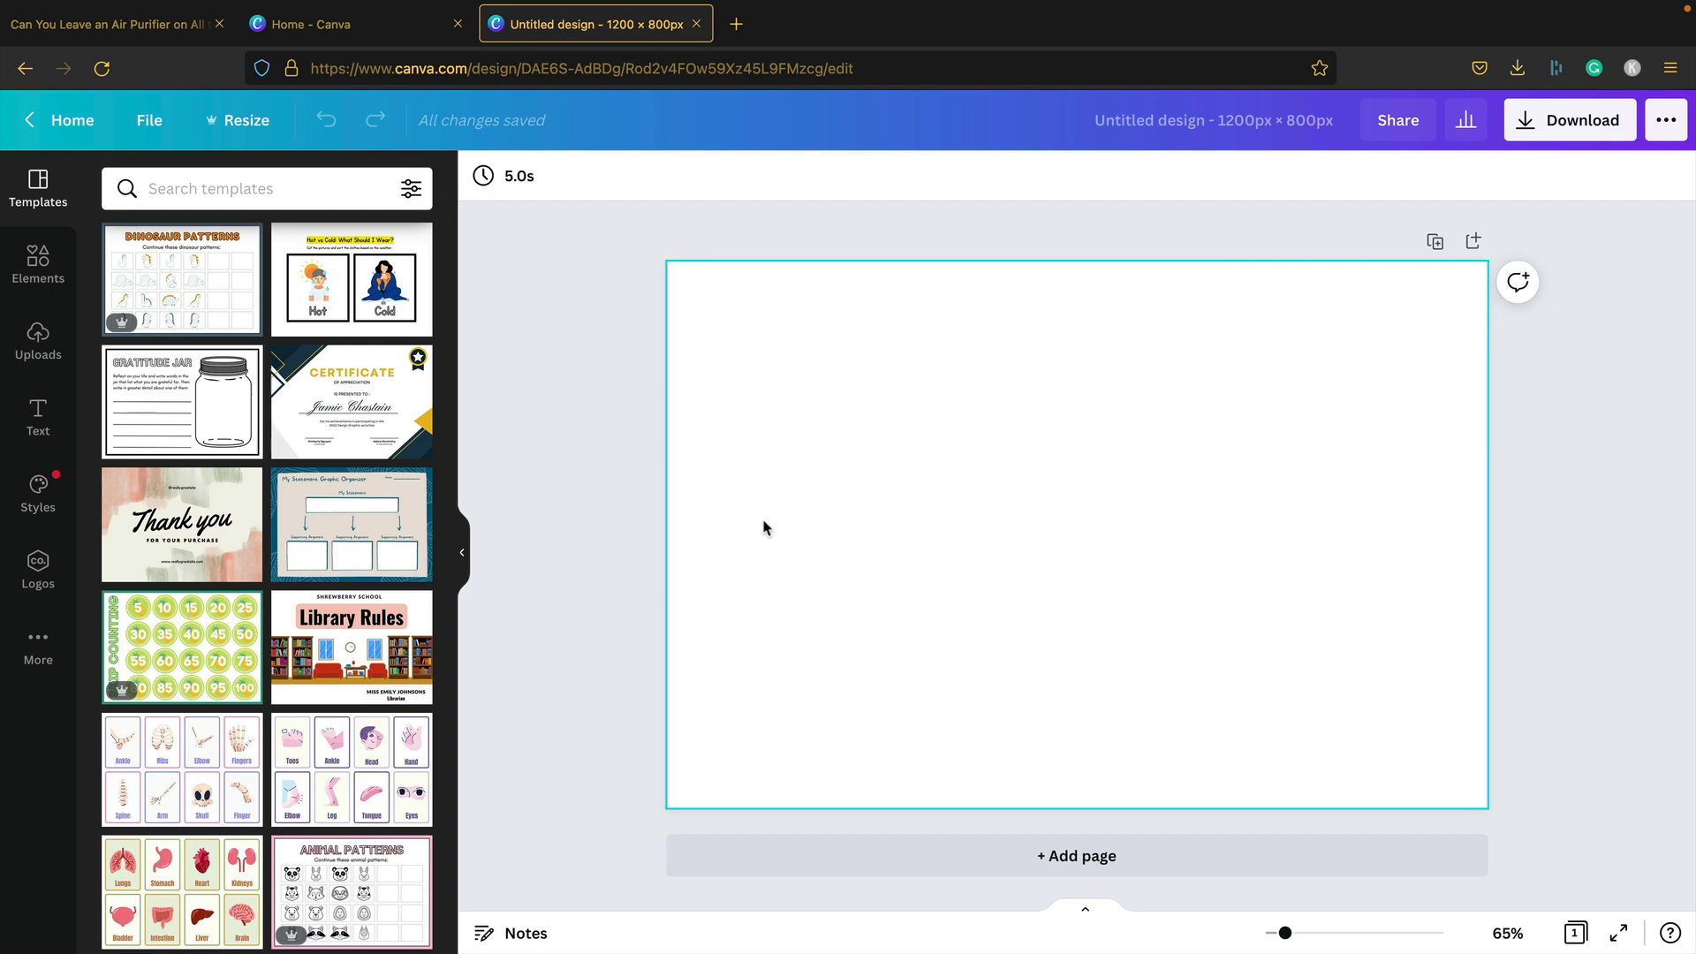
pyautogui.click(23, 250)
pyautogui.click(301, 186)
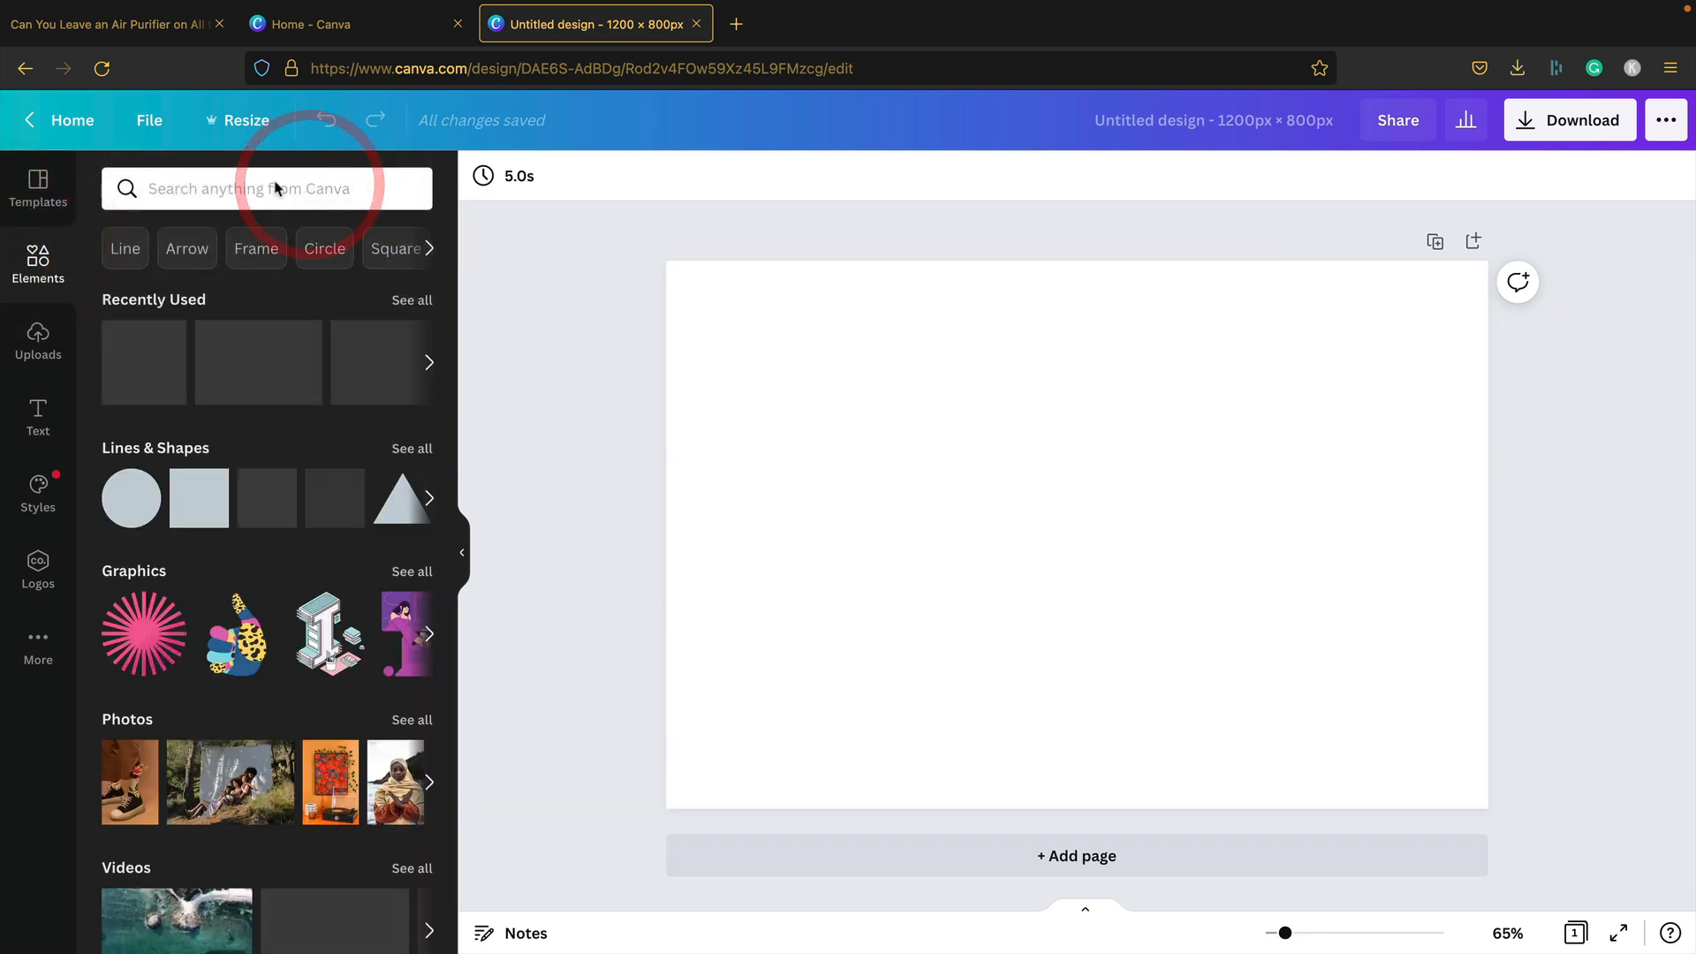
pyautogui.click(269, 187)
pyautogui.write('tim')
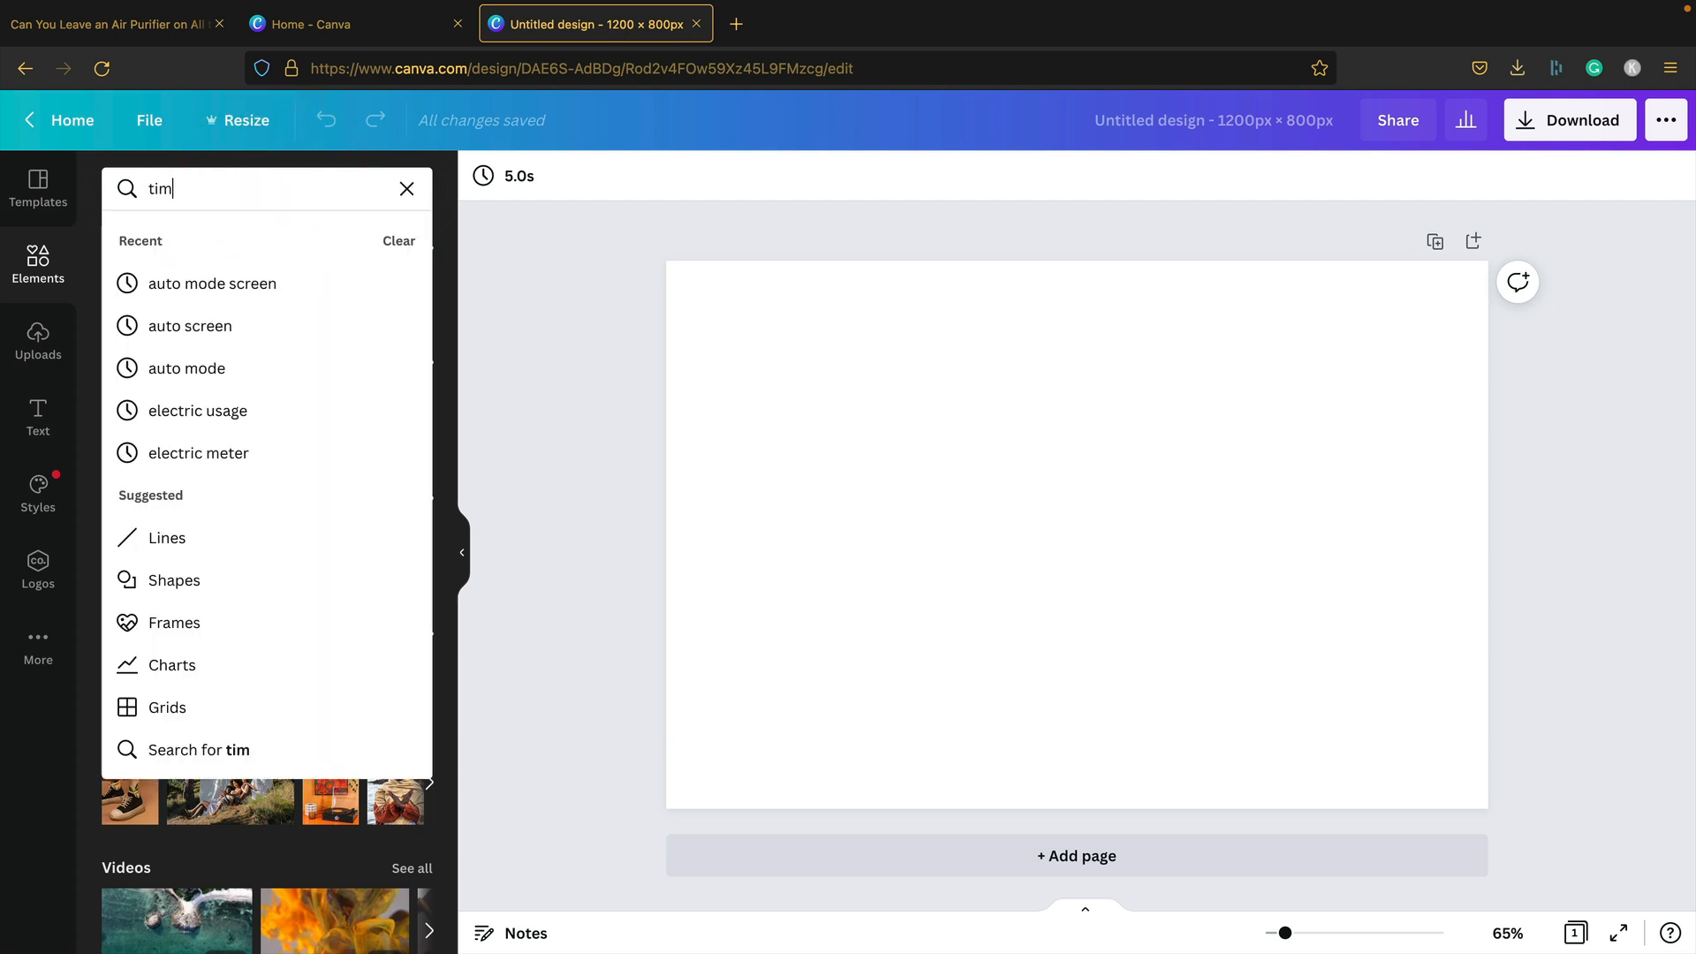
pyautogui.write('e')
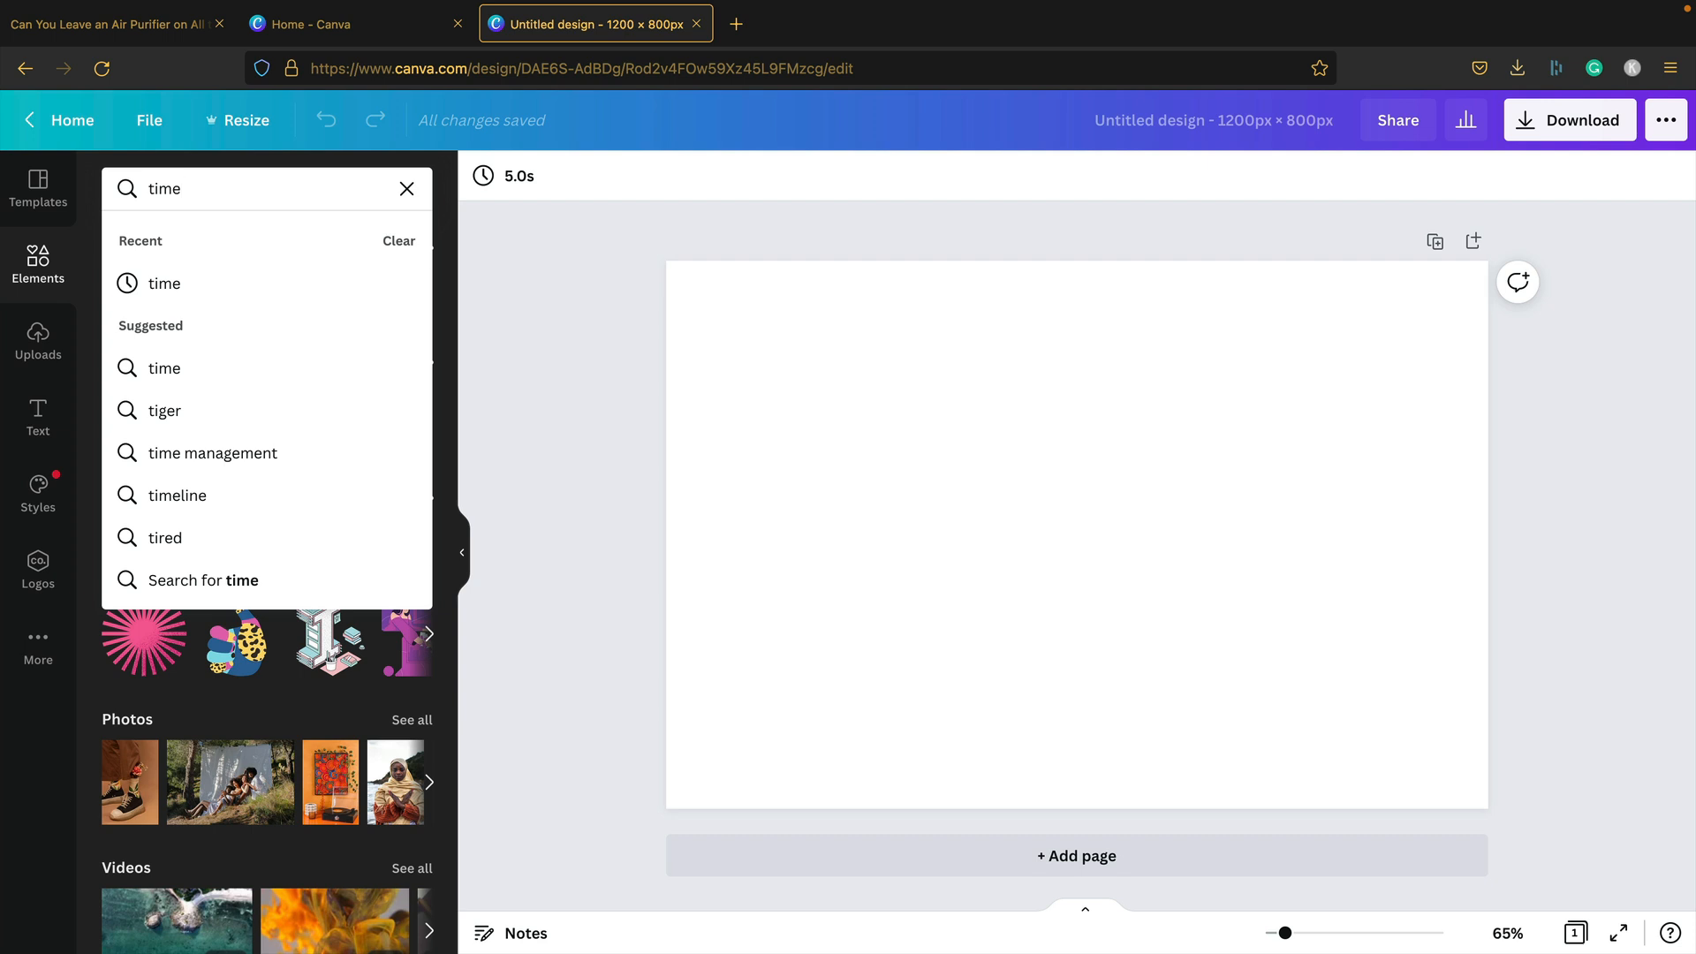
pyautogui.click(237, 272)
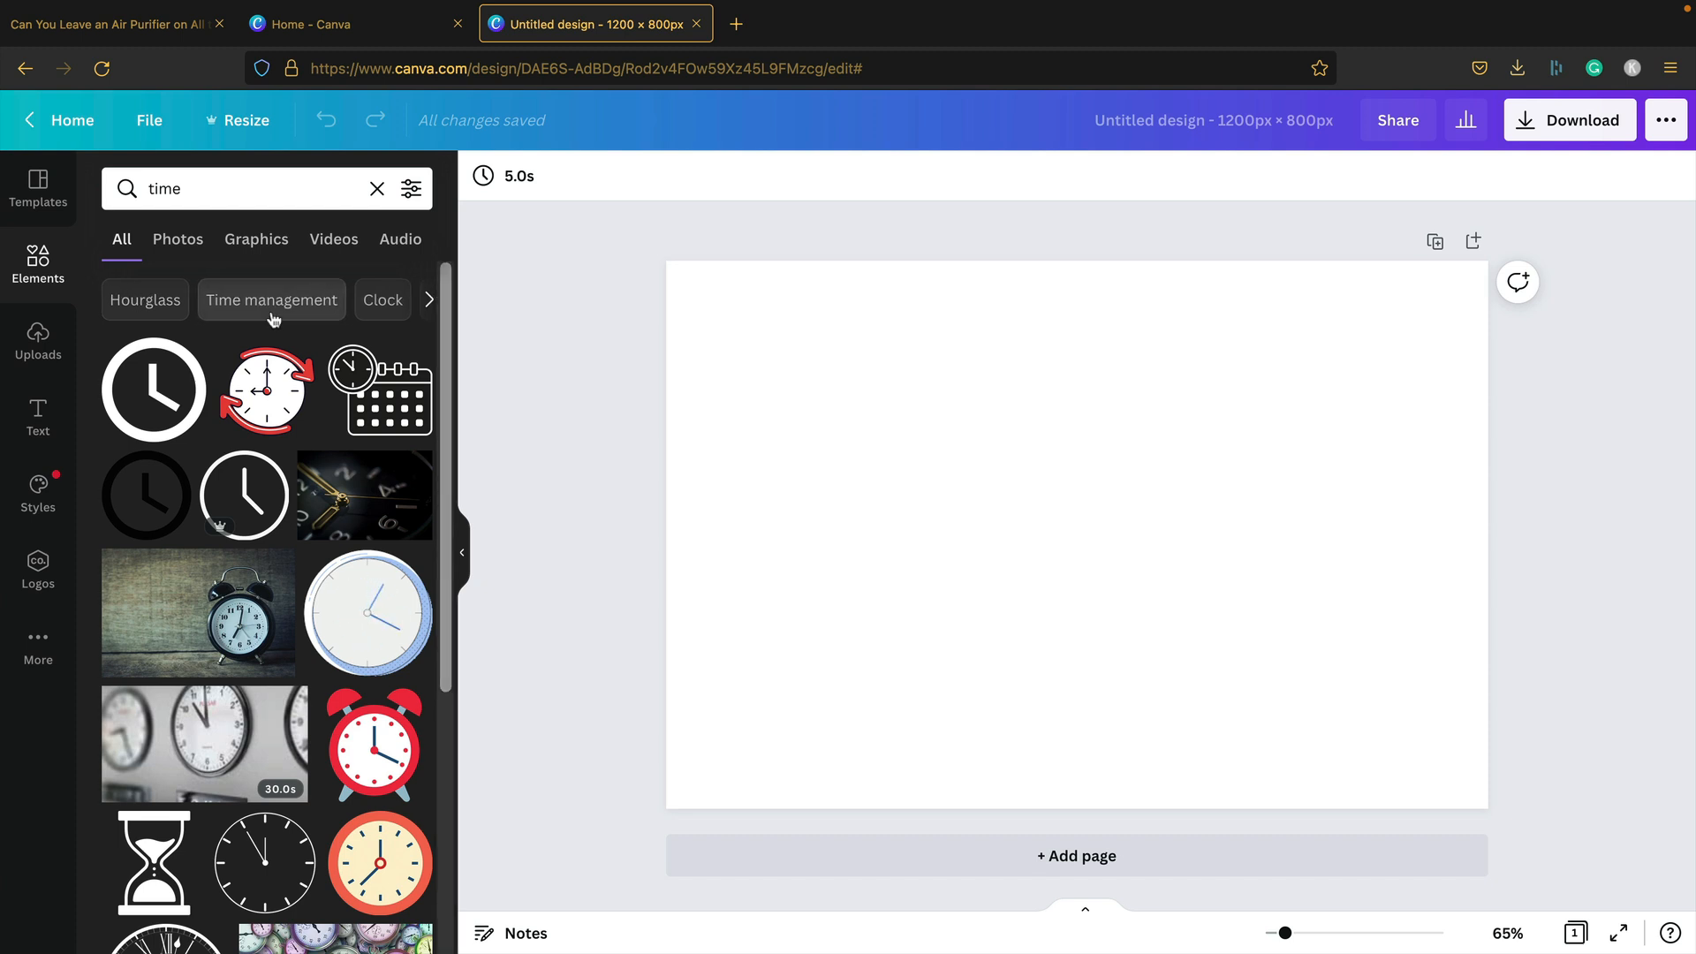
# Browse the "time" results, narrow them to photos, and look for a suitable background image
pyautogui.scroll(-5, 295, 371)
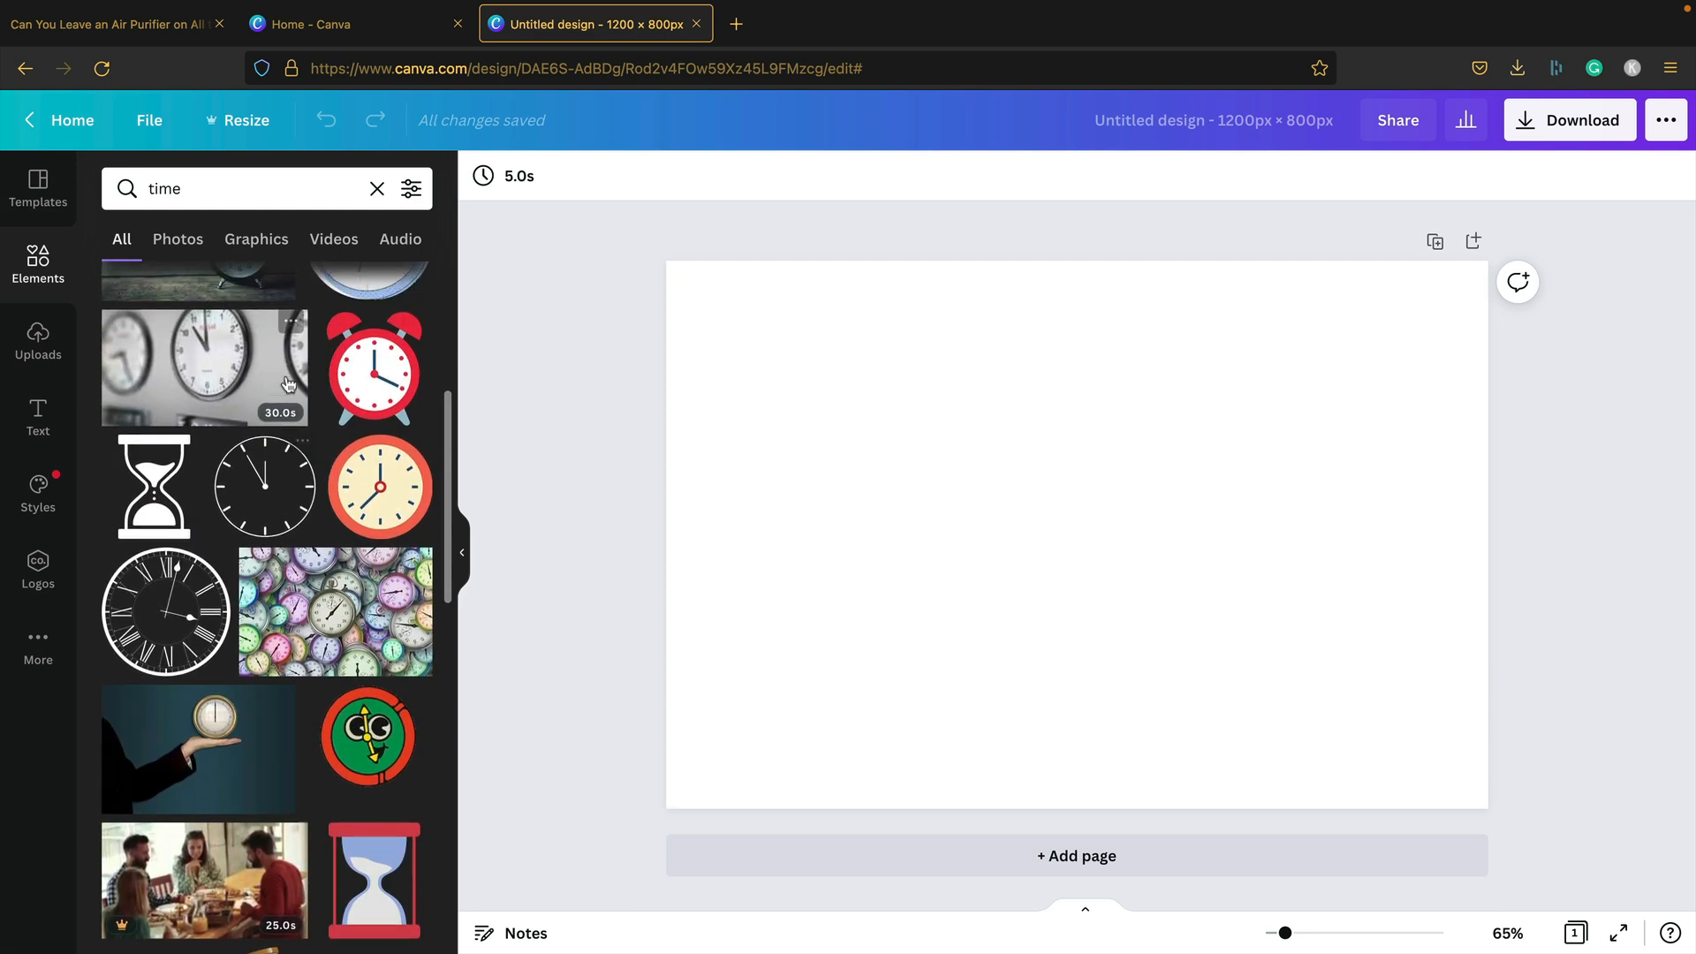
pyautogui.scroll(5, 285, 376)
pyautogui.scroll(-4, 287, 381)
pyautogui.scroll(4, 287, 381)
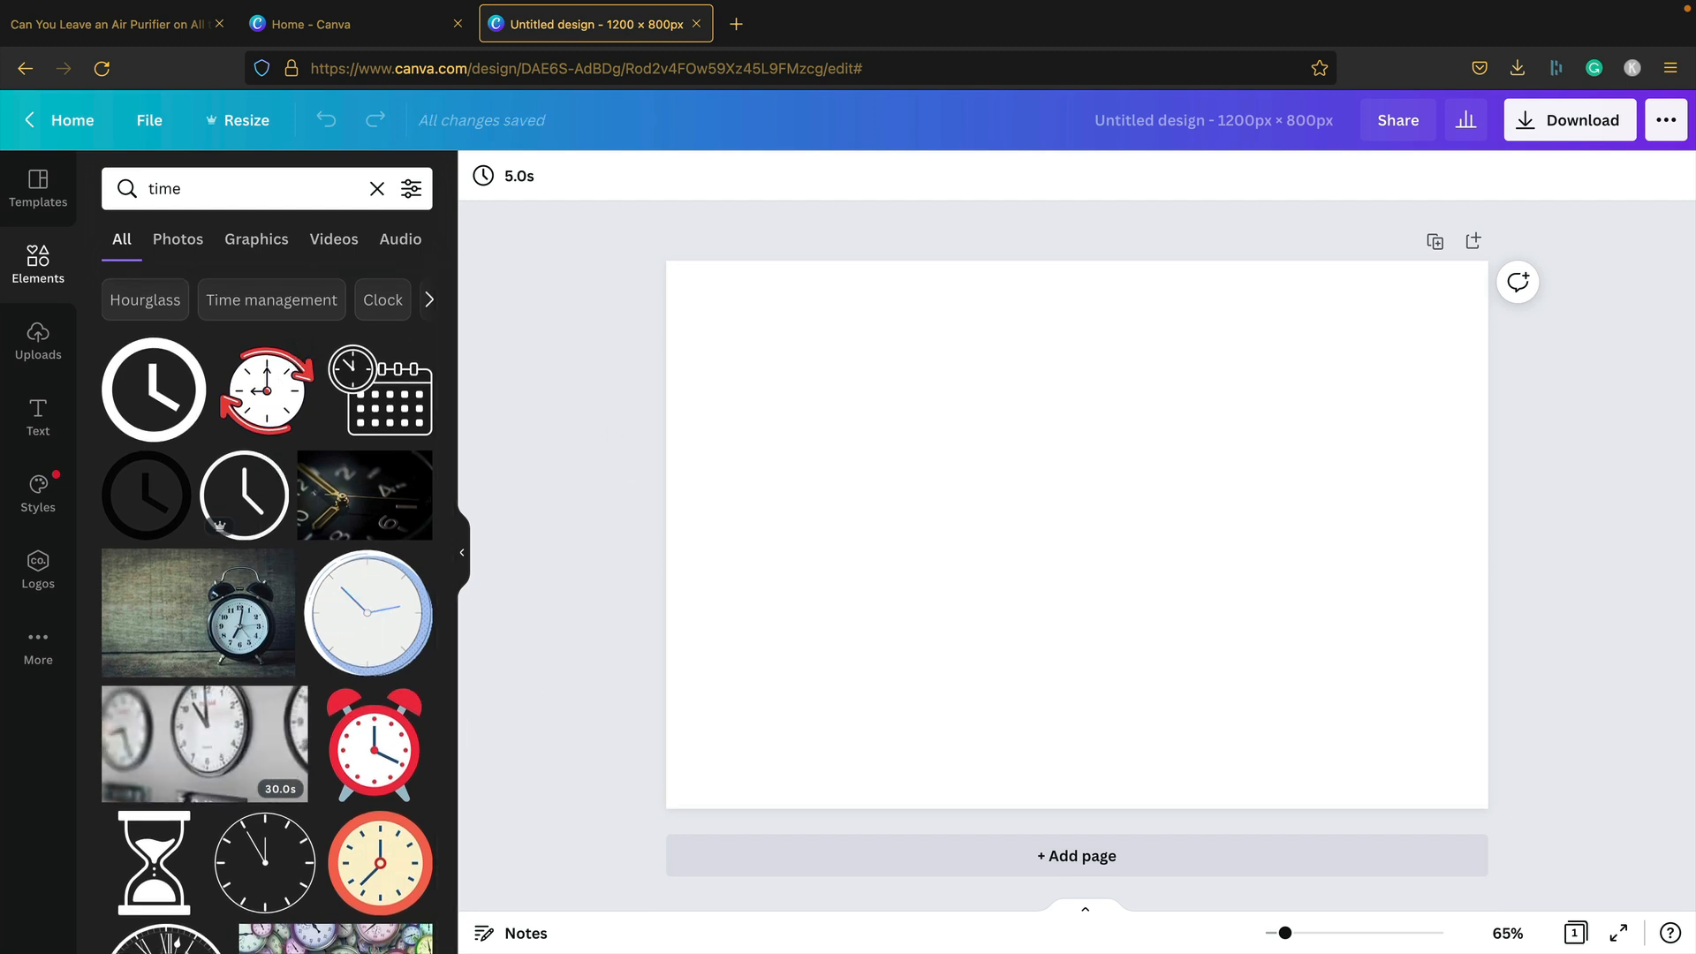
pyautogui.click(178, 238)
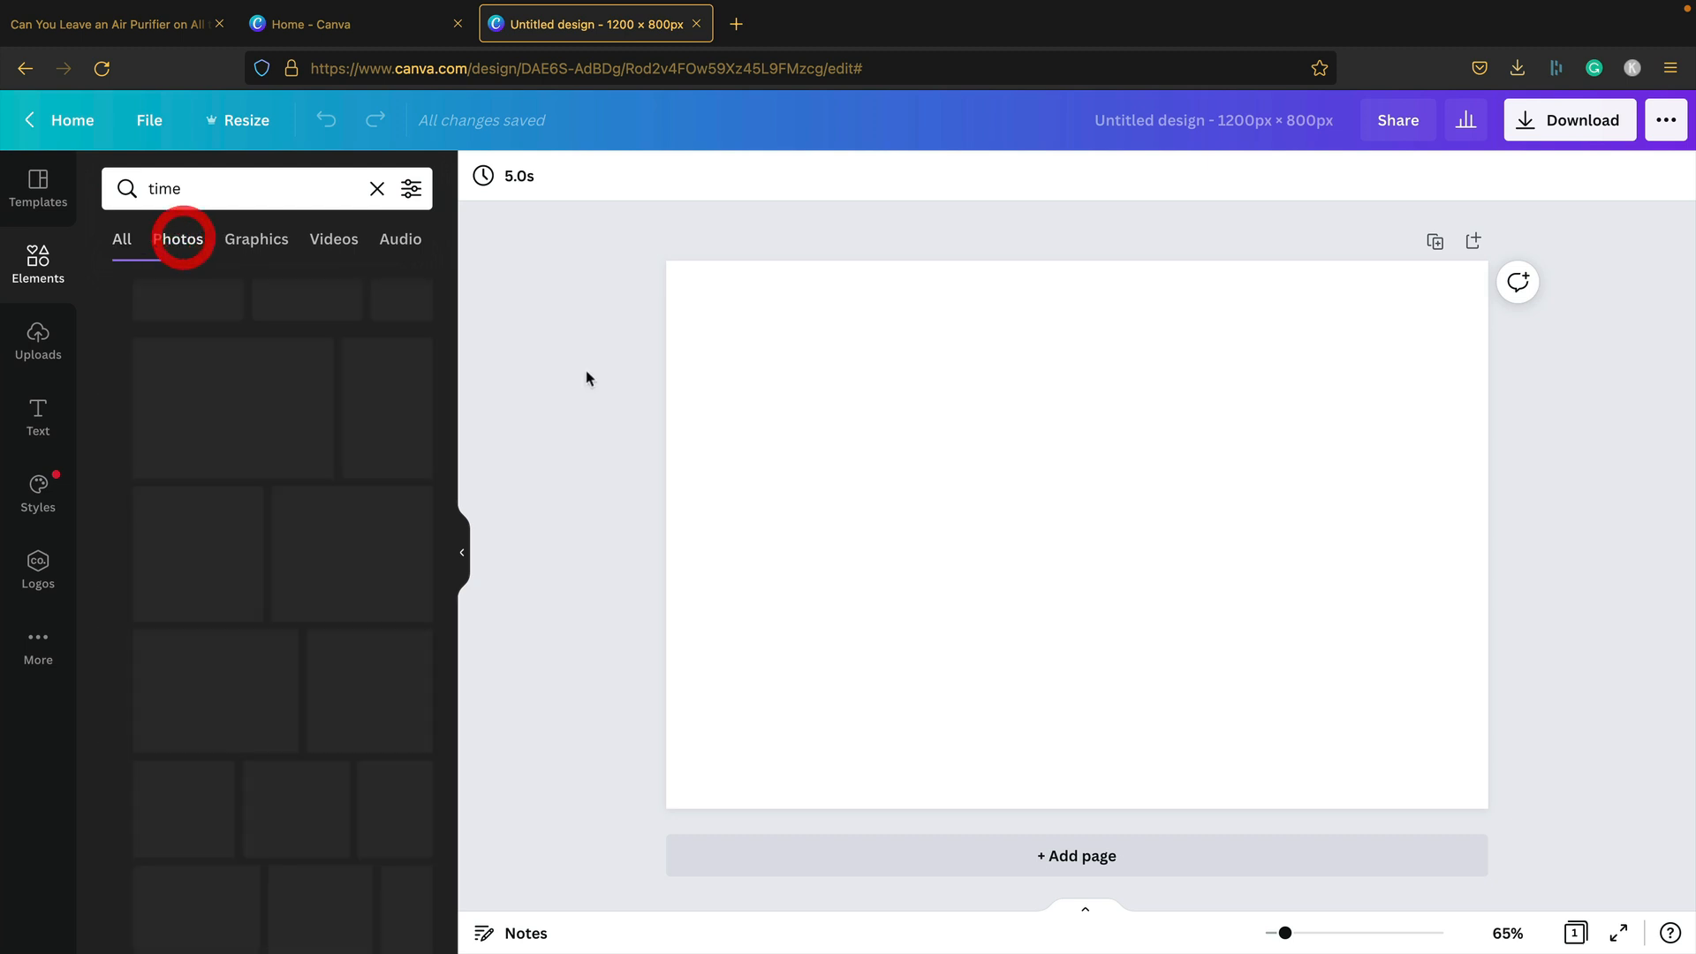
pyautogui.scroll(-6, 265, 389)
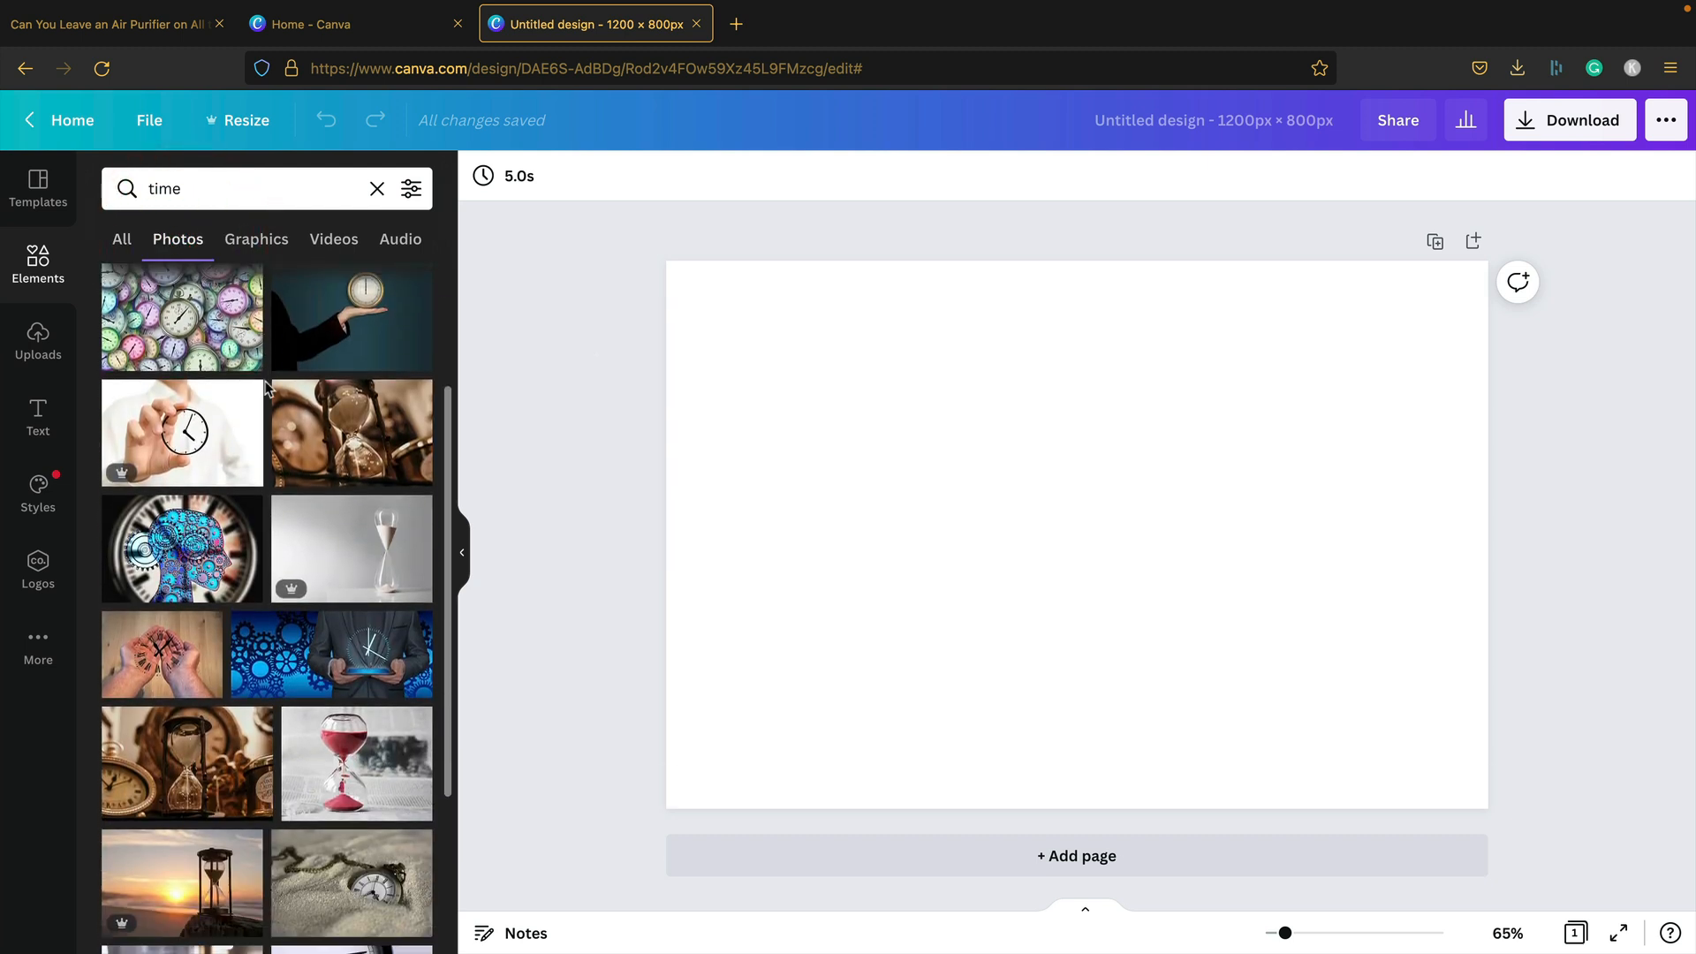
pyautogui.scroll(-3, 269, 389)
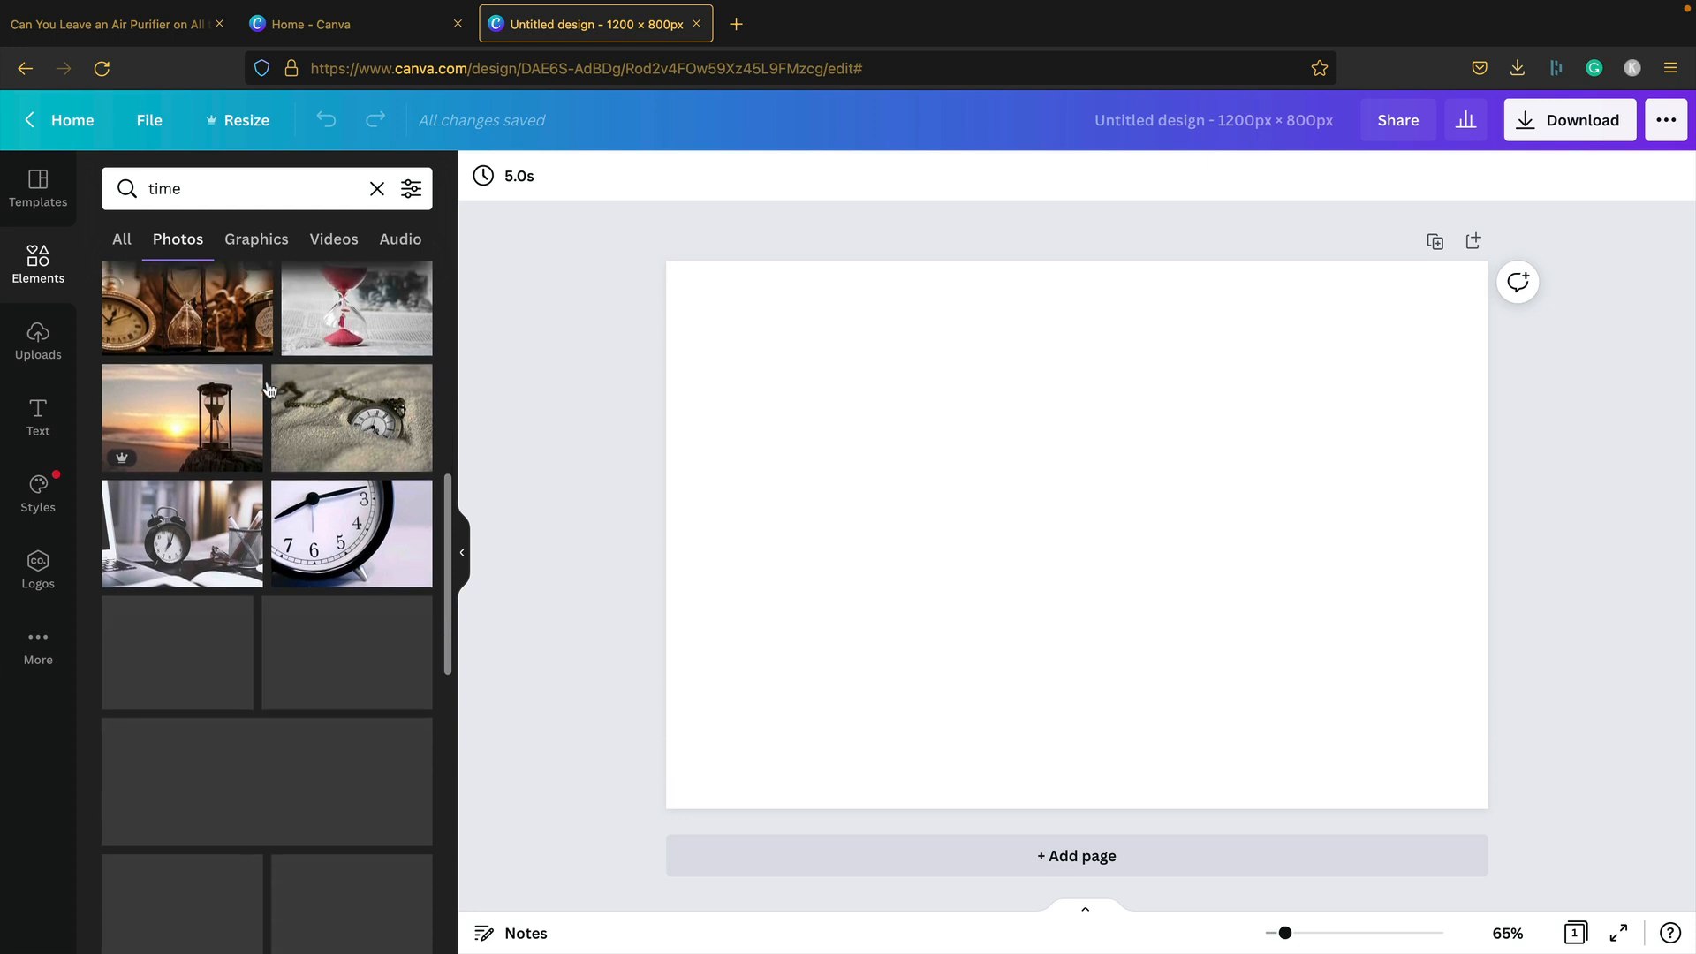
pyautogui.scroll(-6, 274, 400)
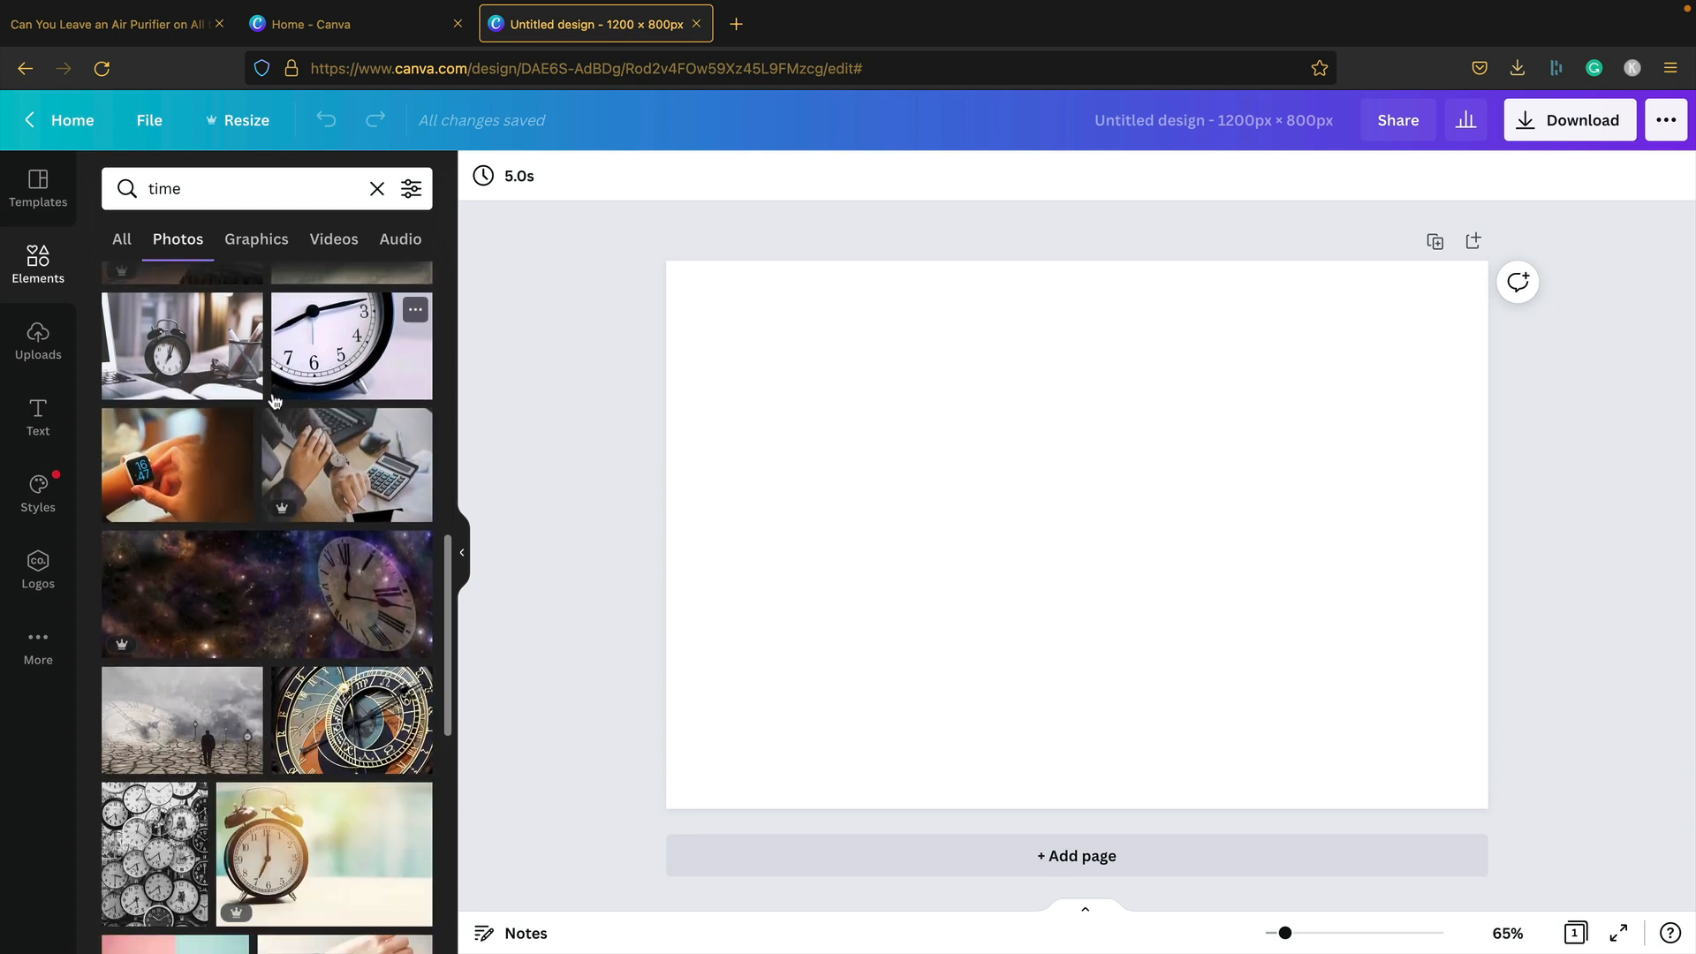
pyautogui.scroll(-1, 274, 400)
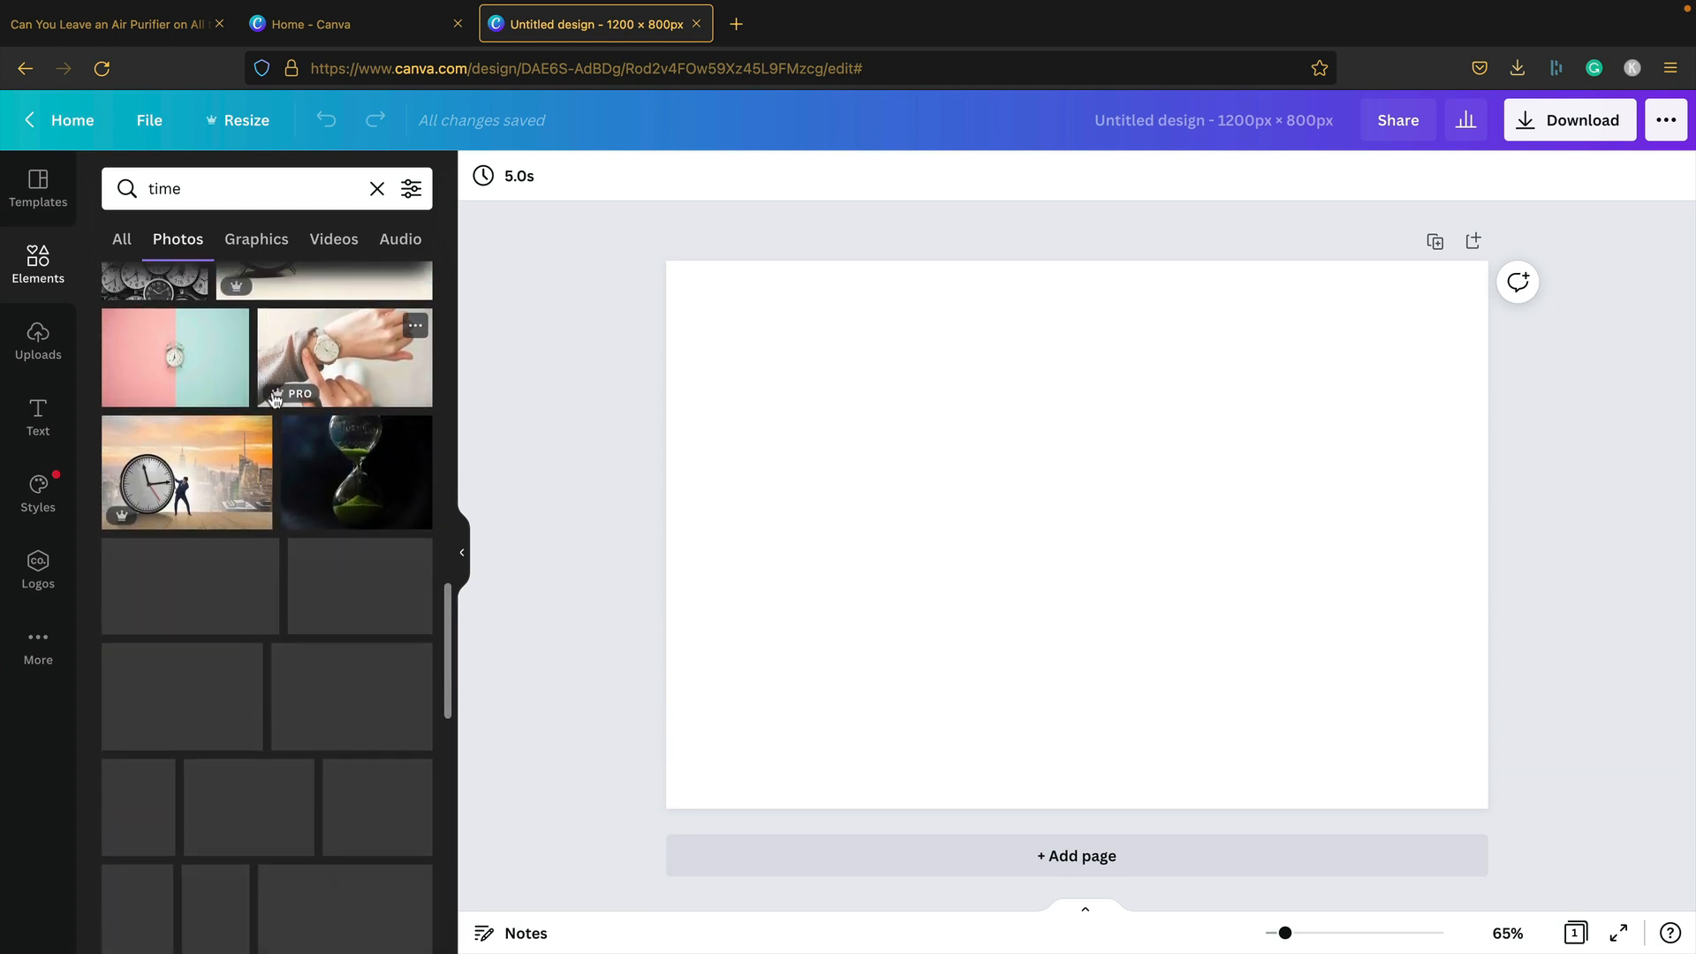
pyautogui.scroll(-4, 275, 400)
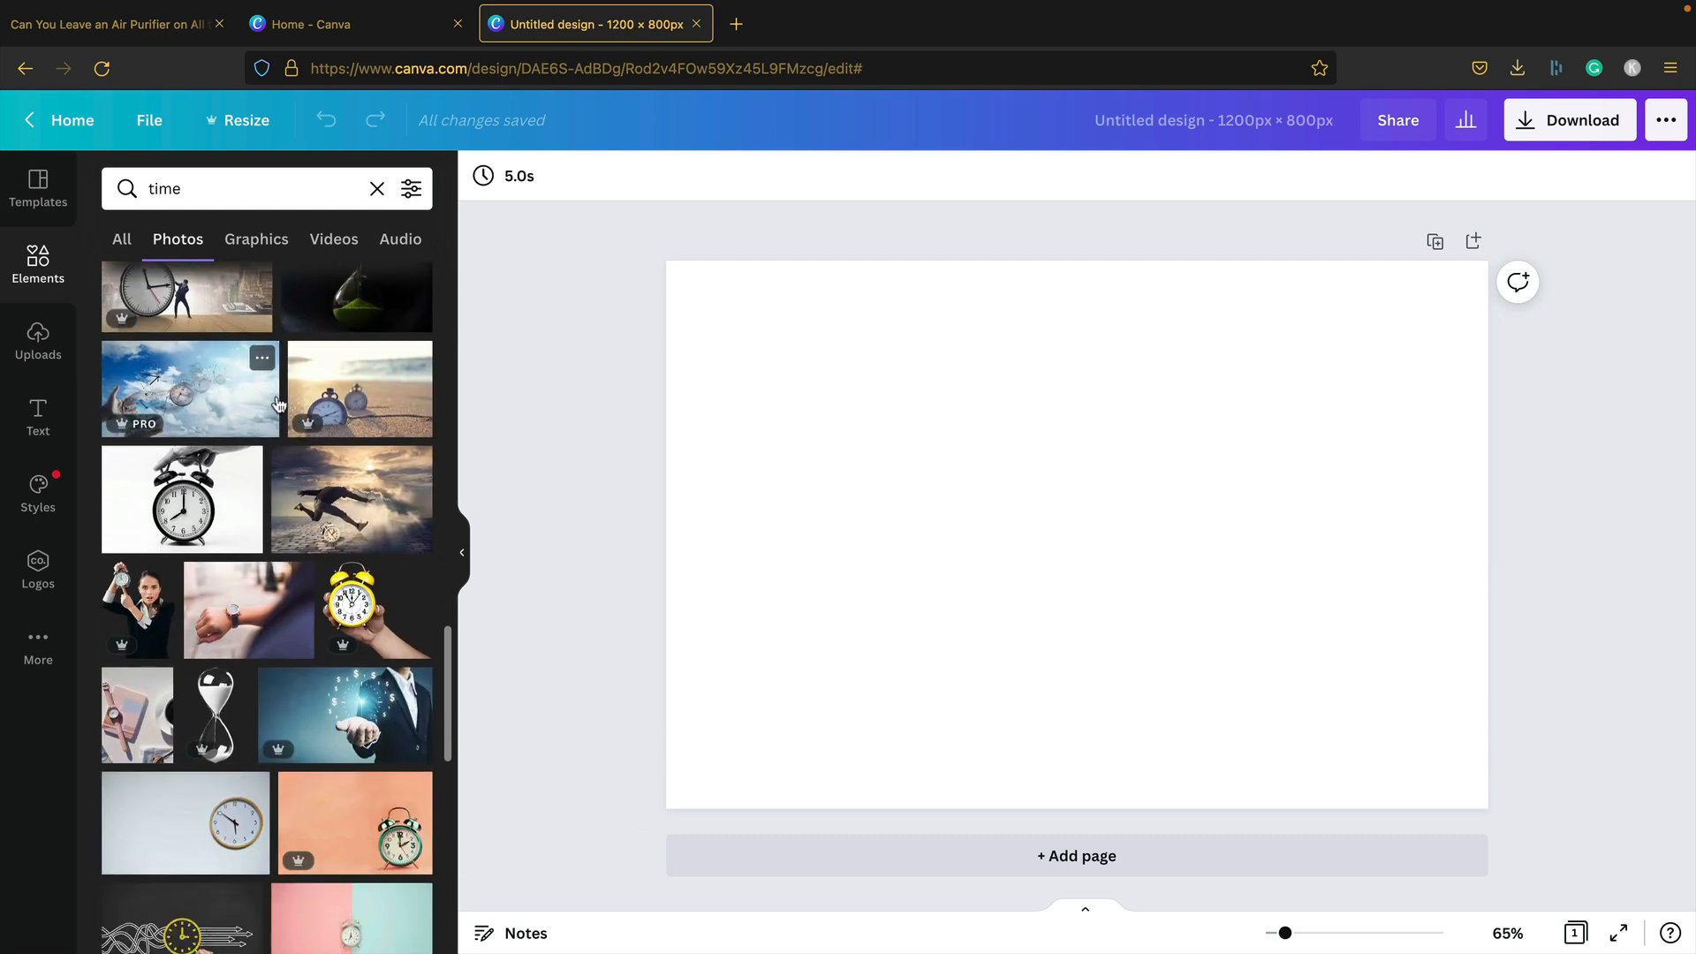
pyautogui.scroll(-8, 281, 402)
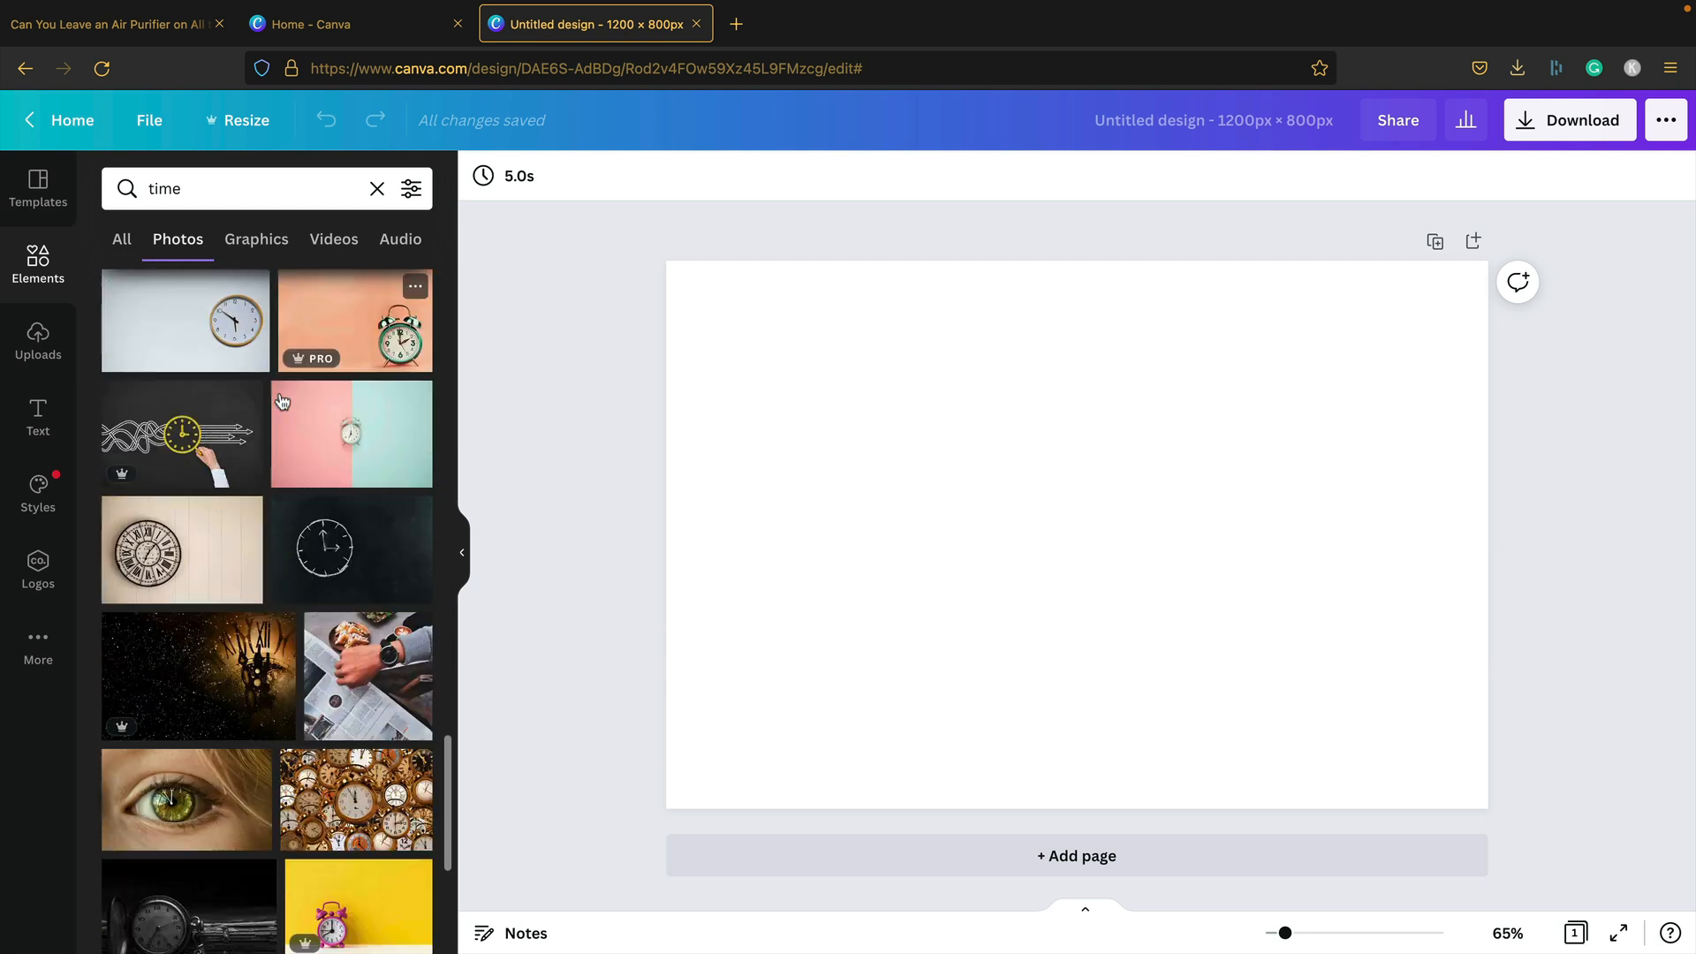
pyautogui.scroll(-1, 281, 402)
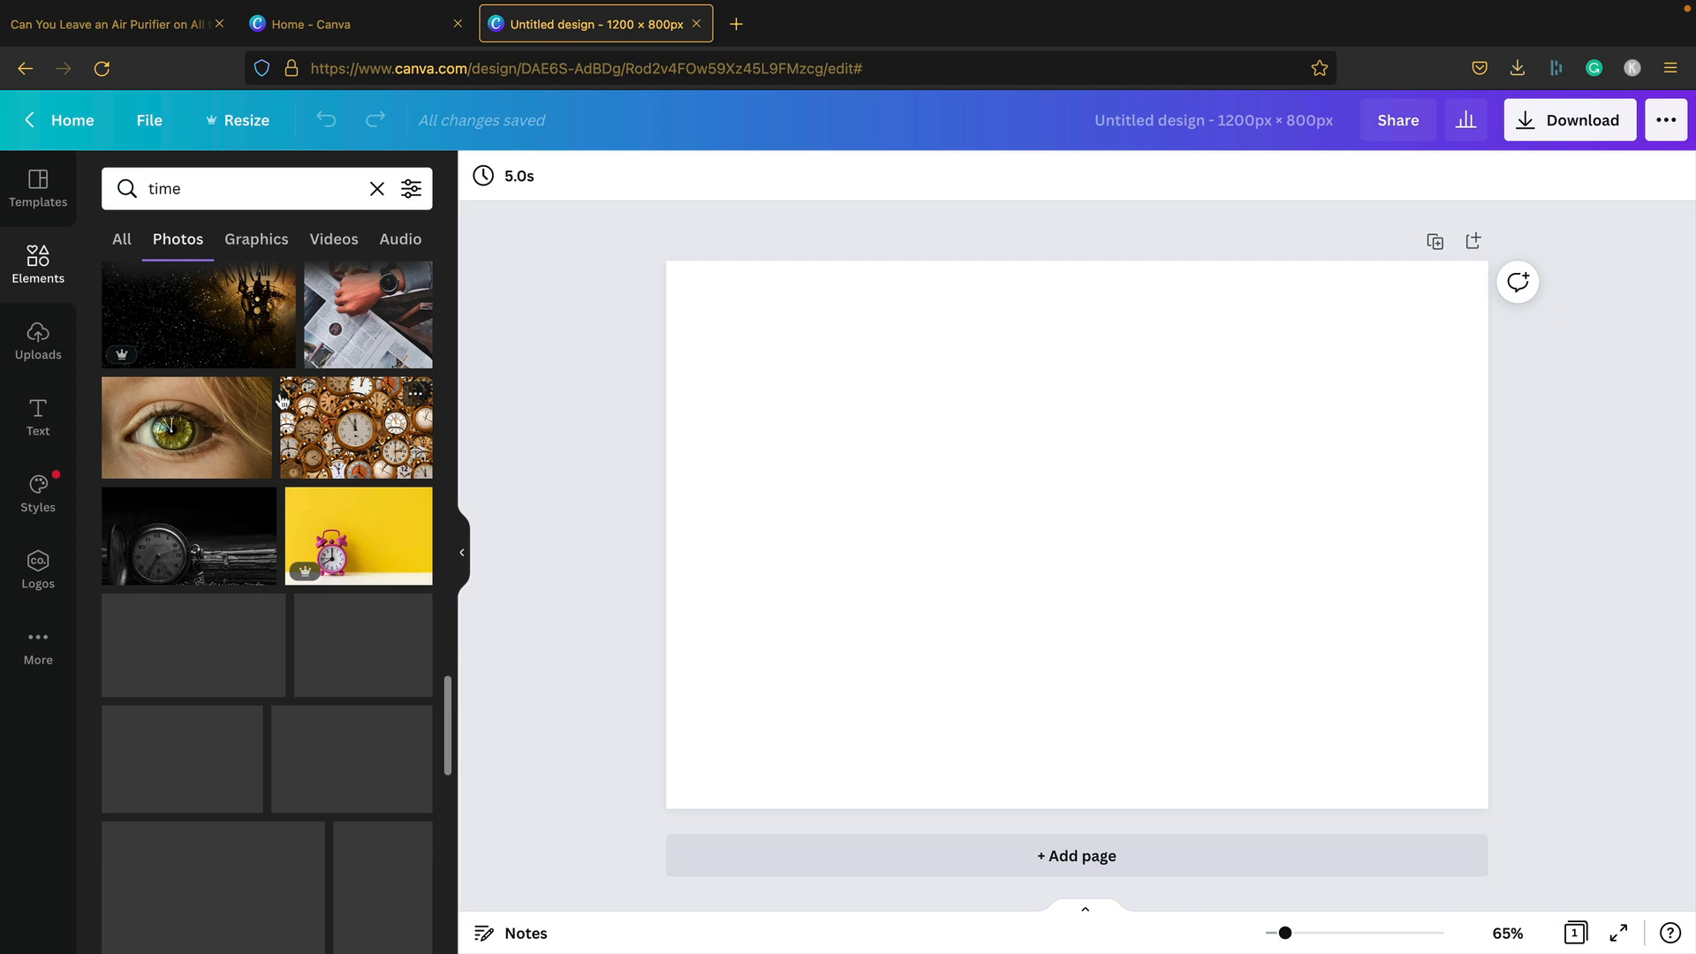
pyautogui.scroll(-6, 281, 402)
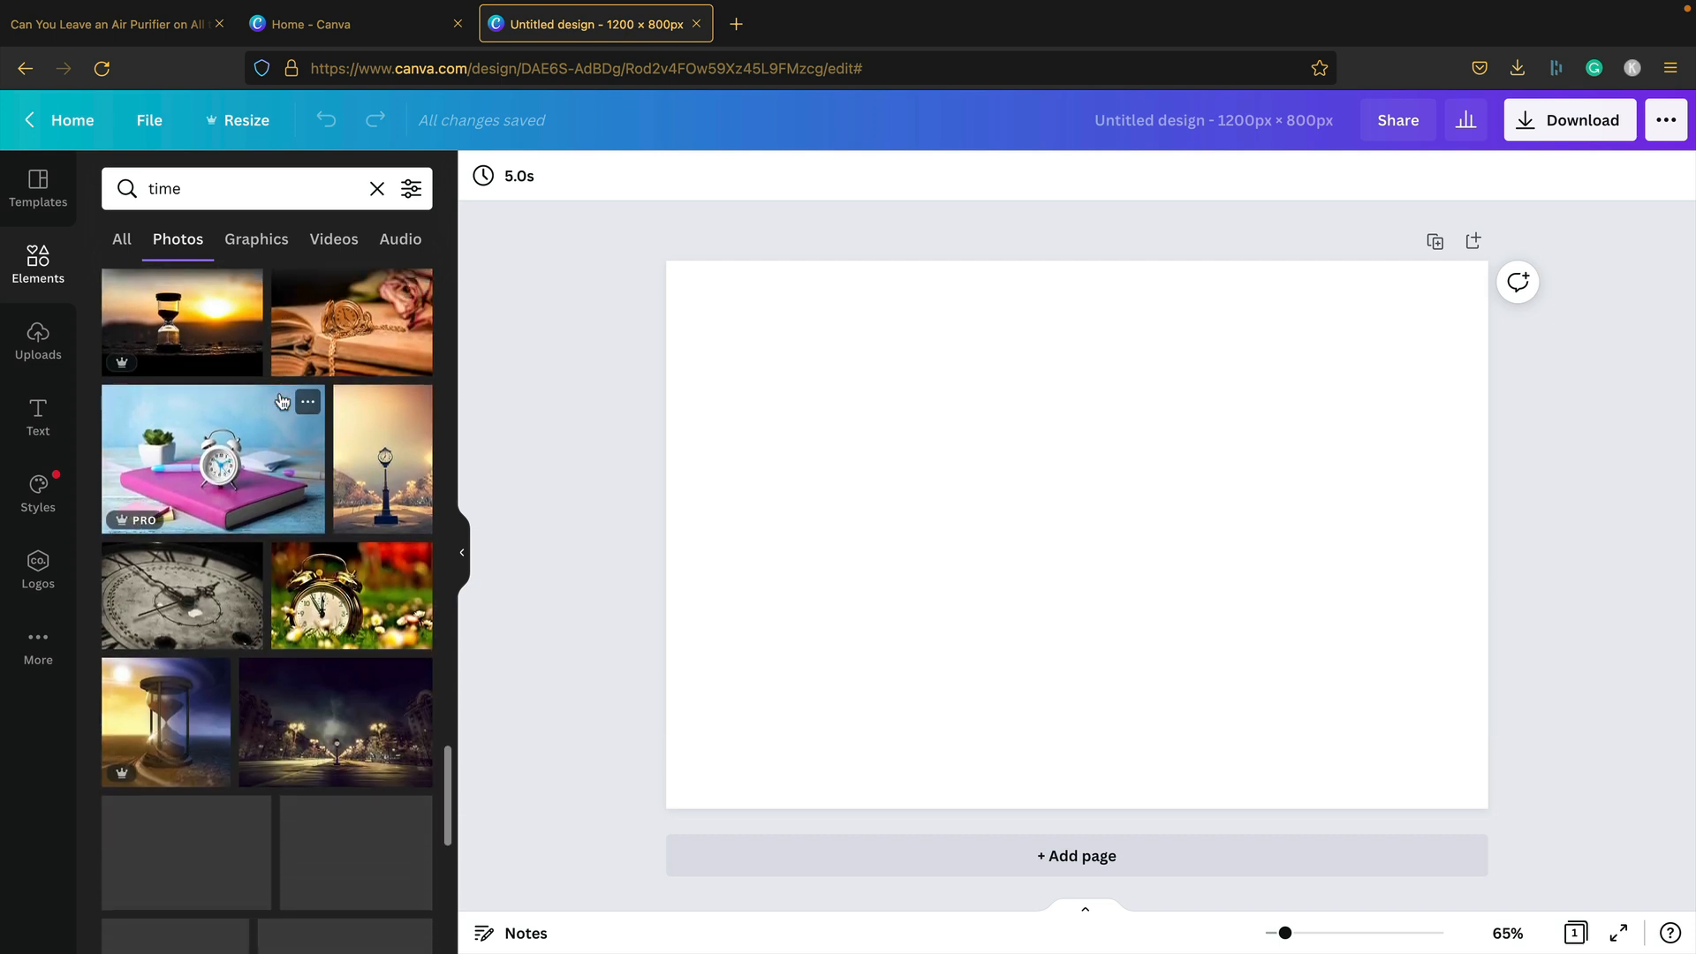
pyautogui.scroll(-5, 281, 402)
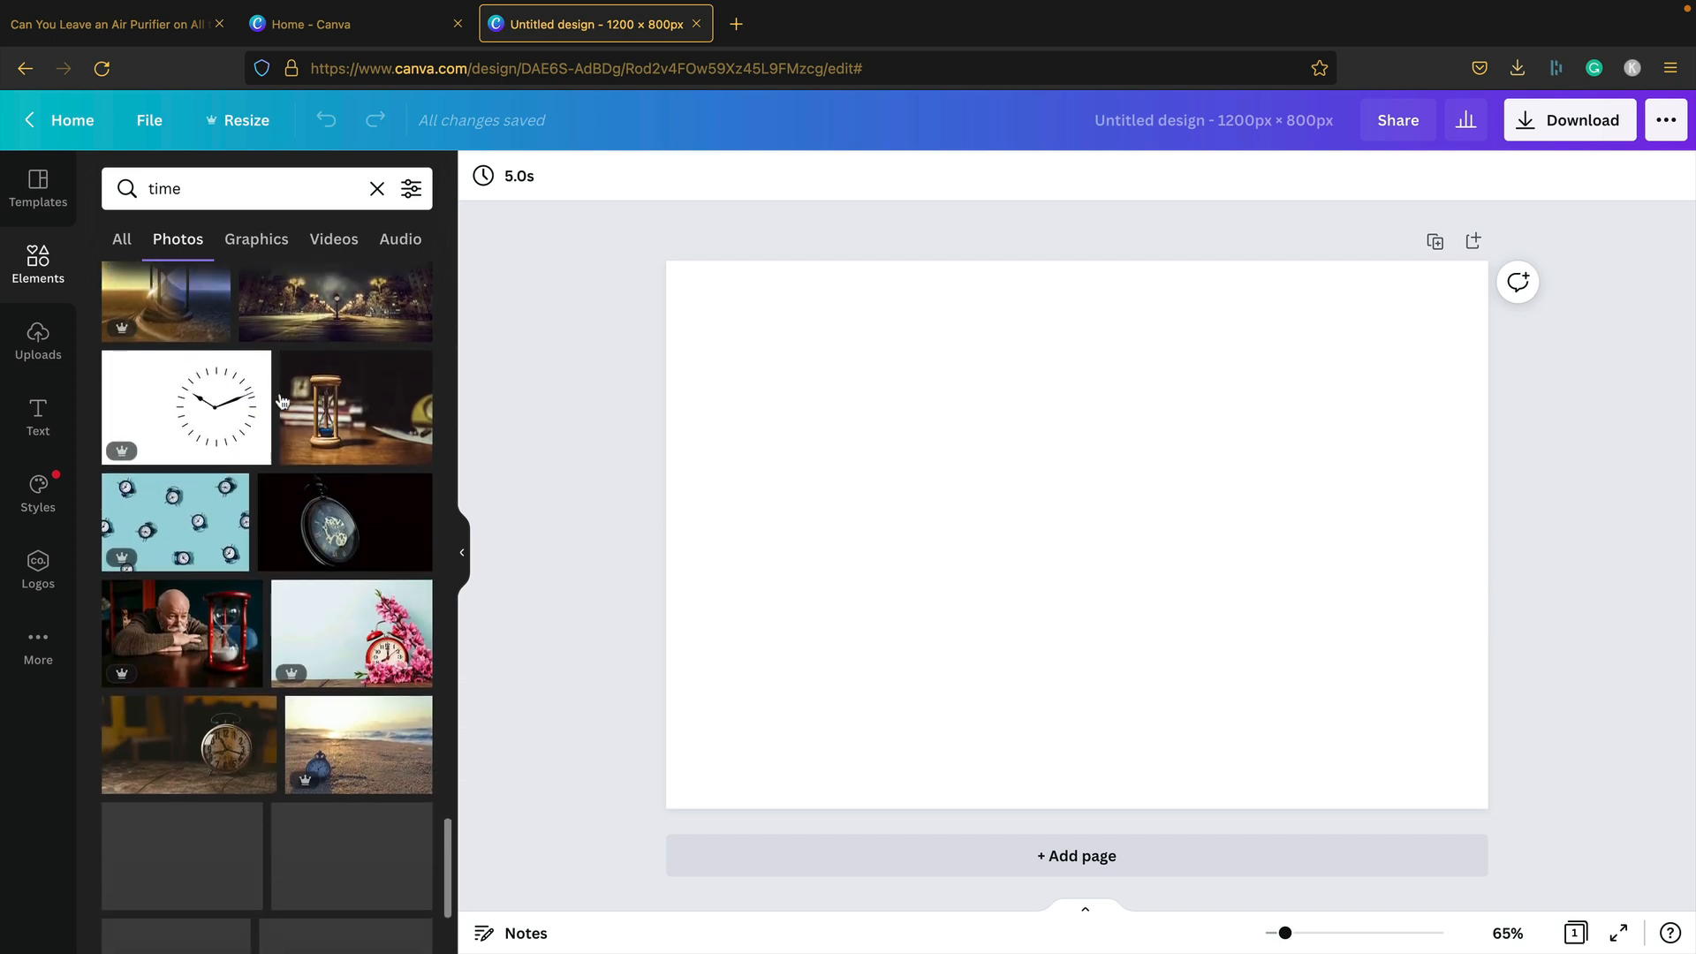
pyautogui.scroll(-5, 281, 402)
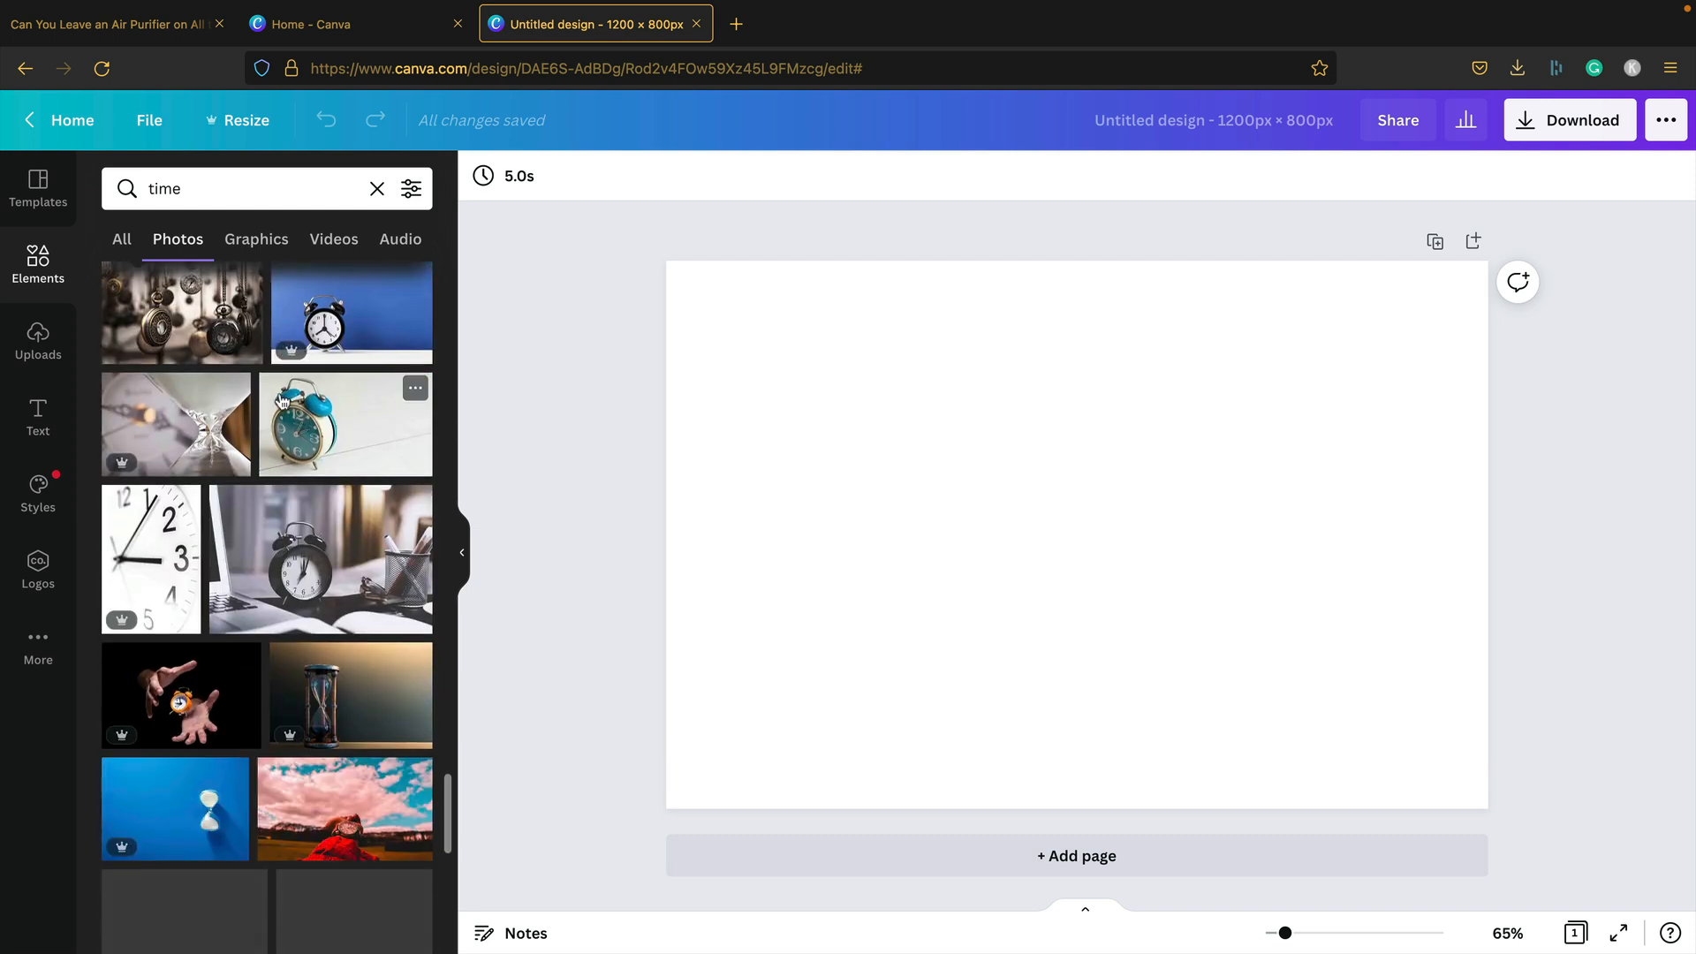
pyautogui.scroll(8, 275, 389)
# Search the photos for "clock" and fill the page background with the black alarm clock on plain yellow
pyautogui.click(161, 189)
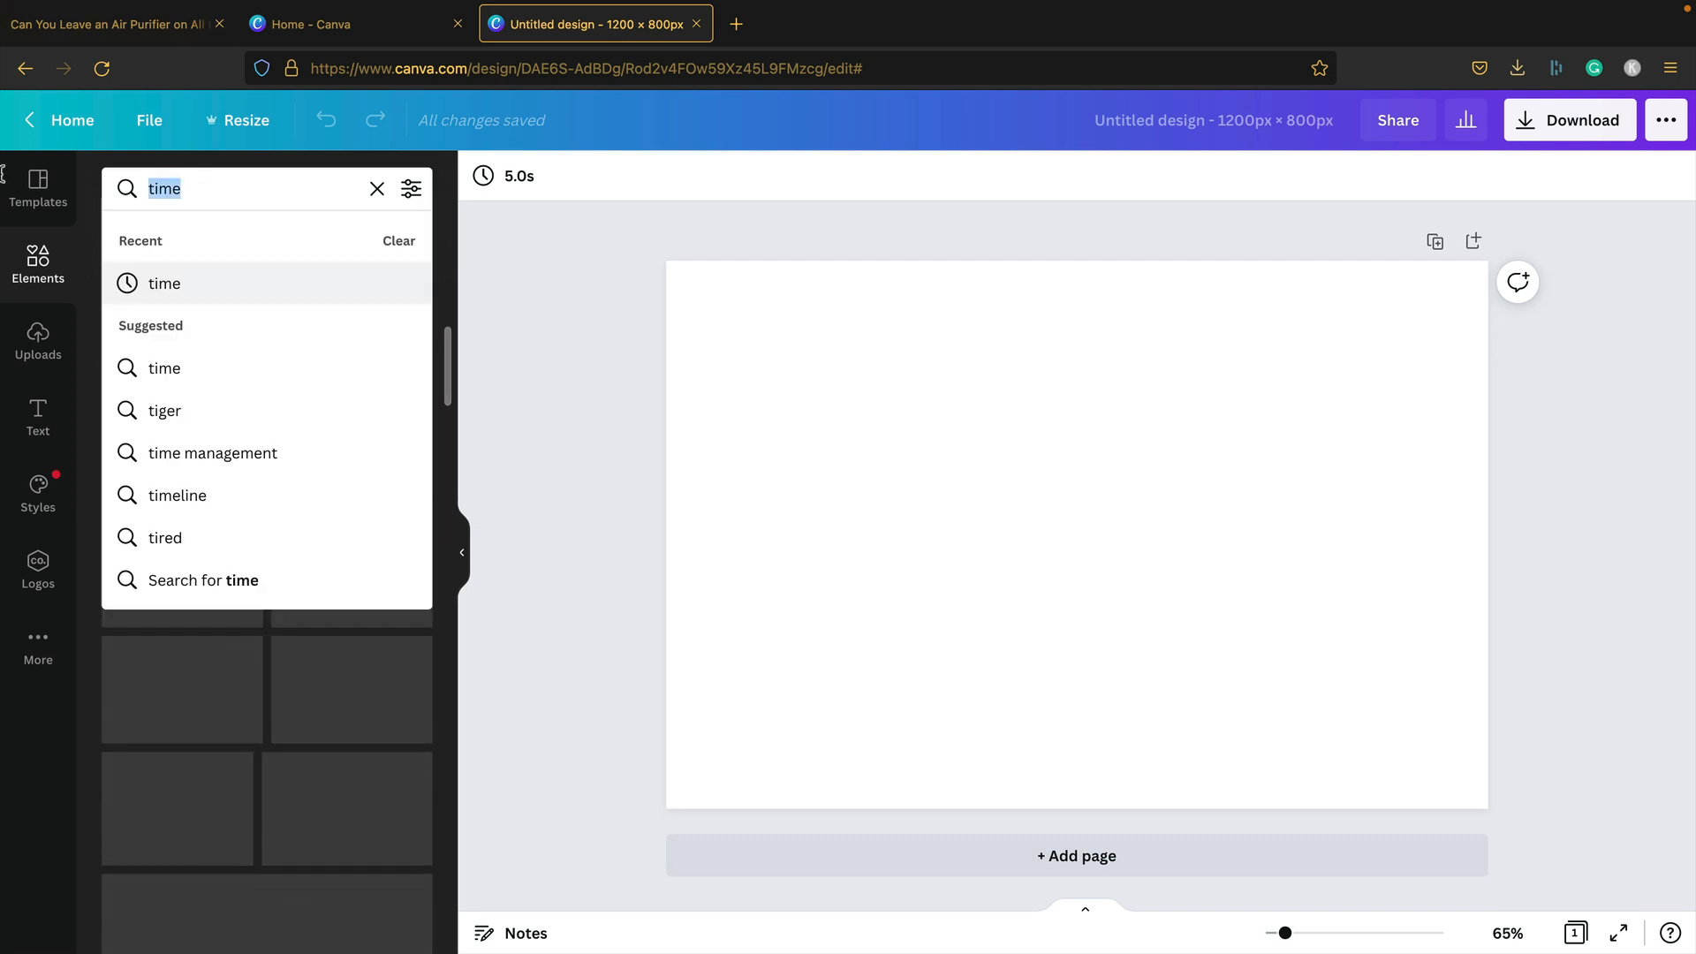
pyautogui.write('clock')
pyautogui.press('Return')
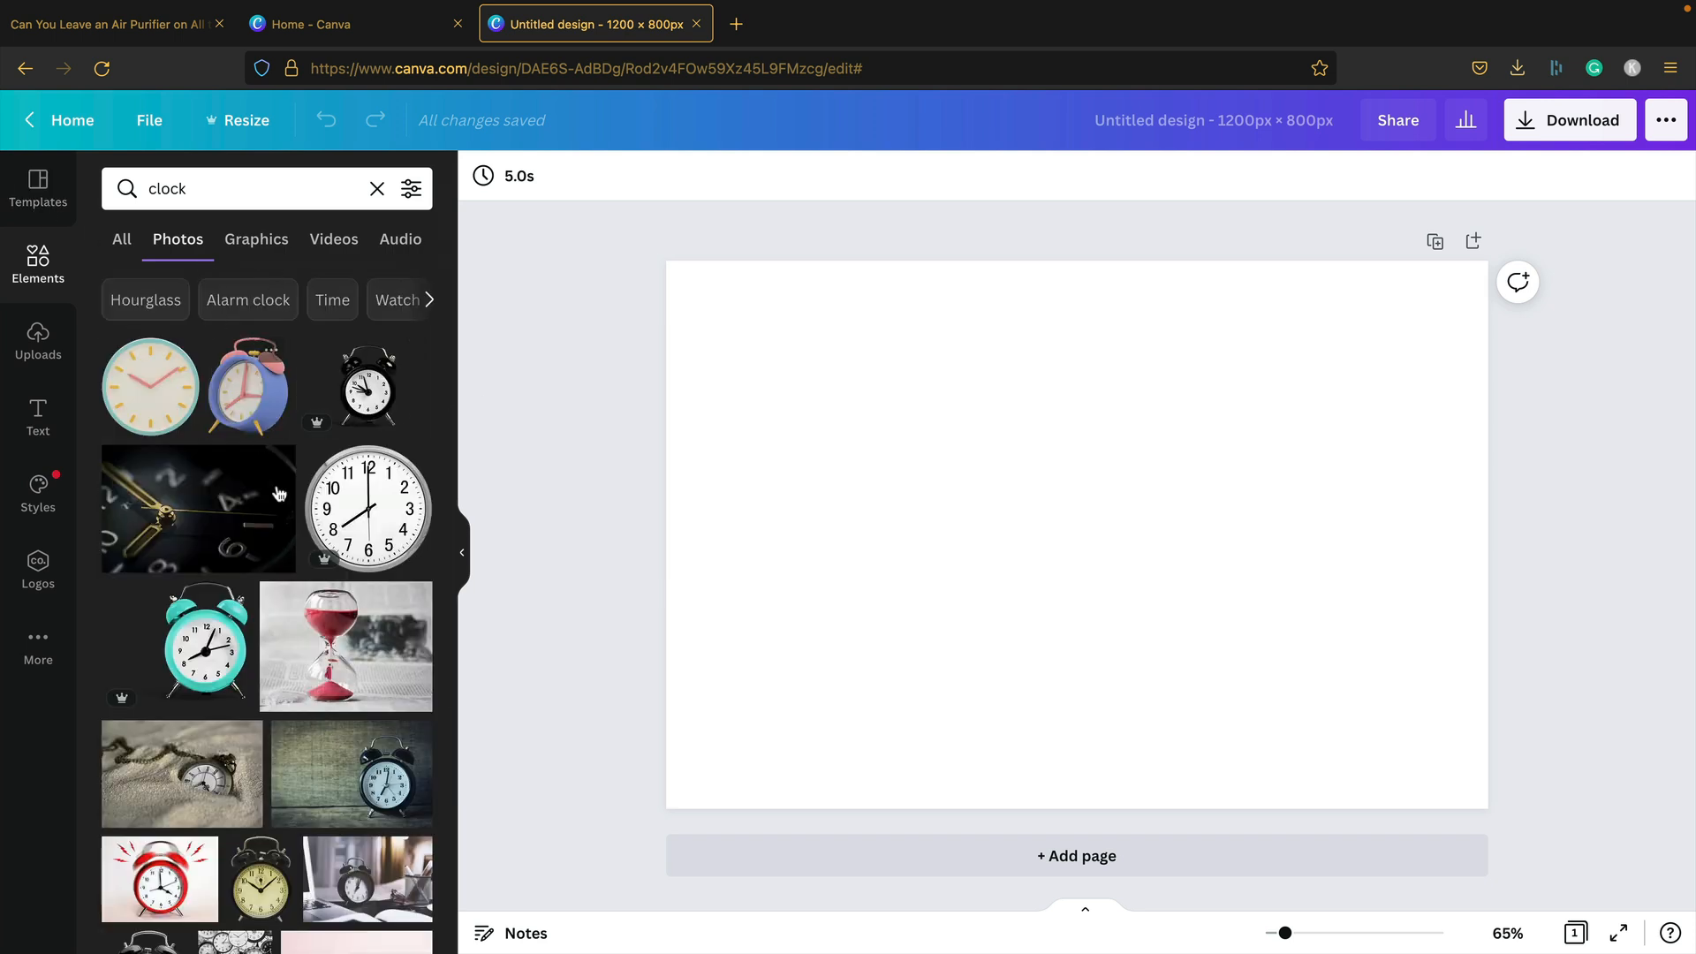
pyautogui.scroll(-6, 280, 493)
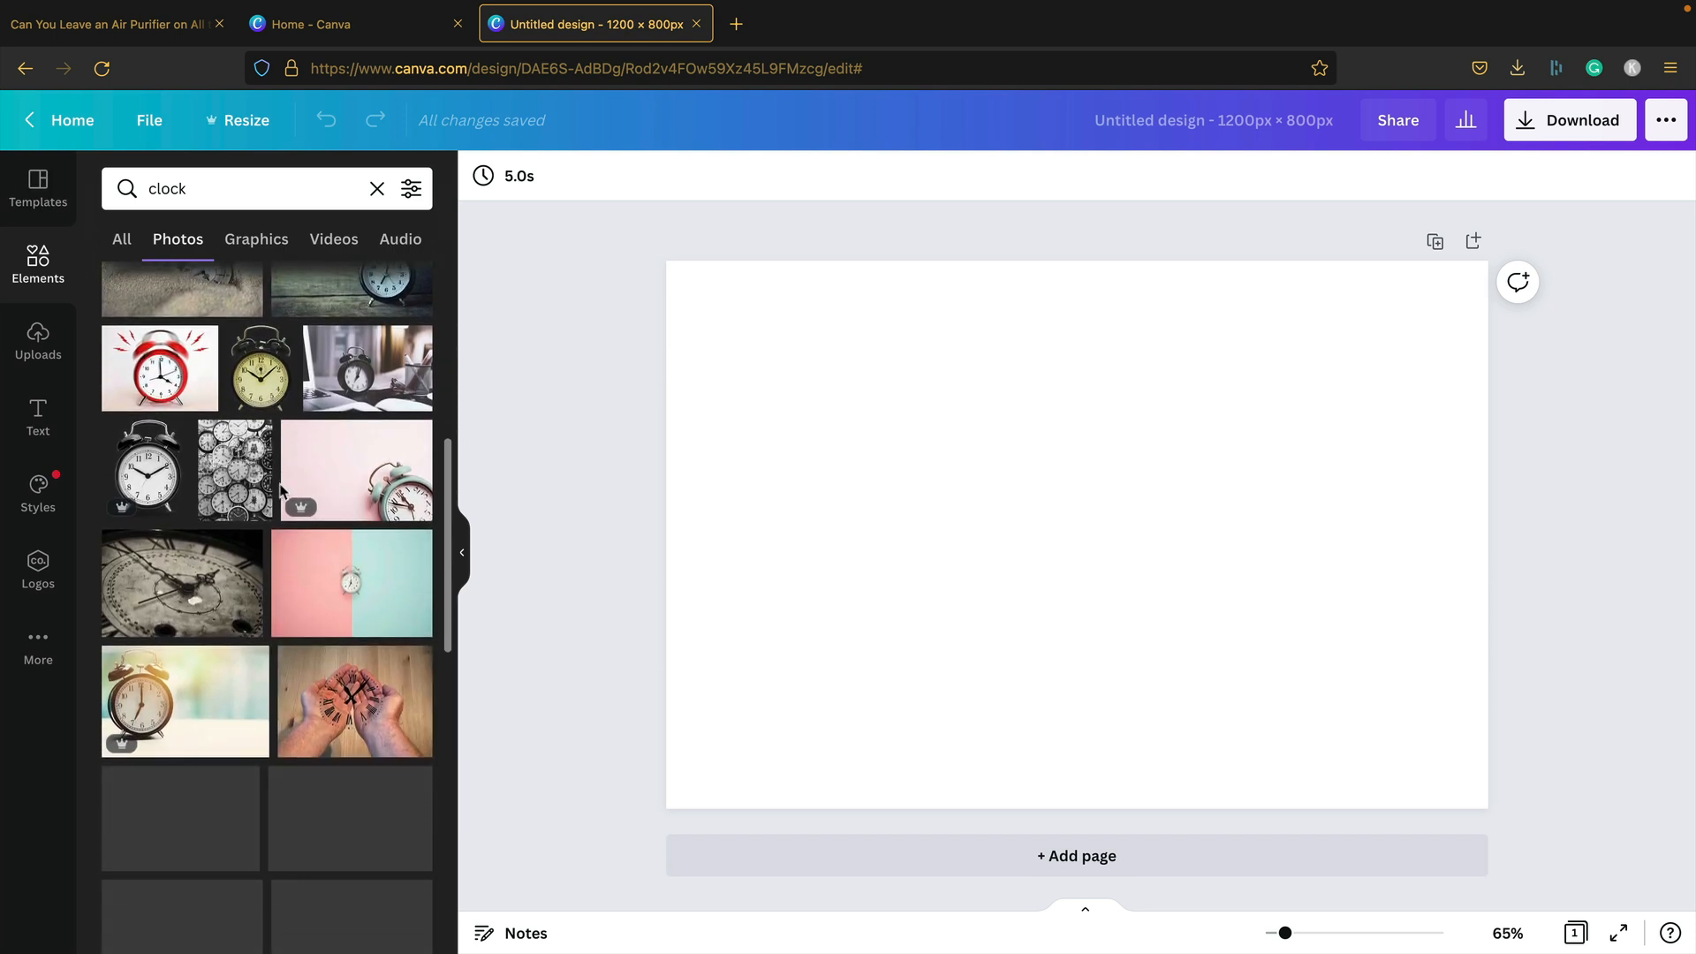
pyautogui.scroll(-3, 281, 491)
pyautogui.scroll(-1, 281, 492)
pyautogui.moveTo(174, 638); pyautogui.dragTo(693, 413)
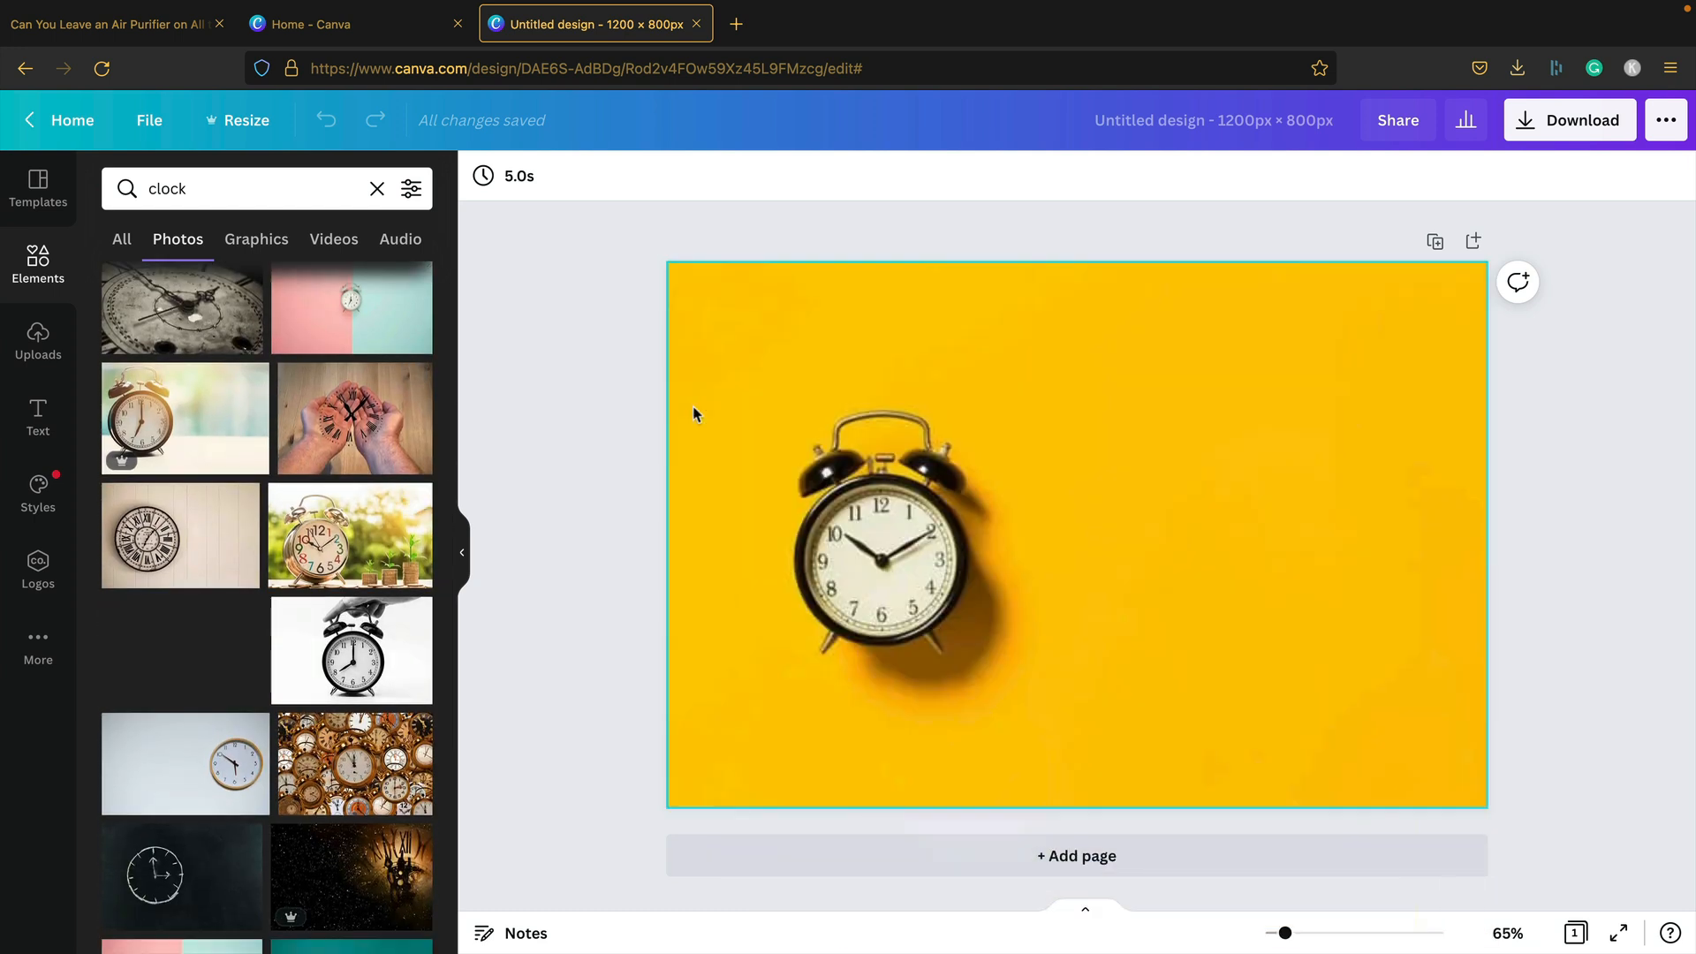
pyautogui.click(690, 404)
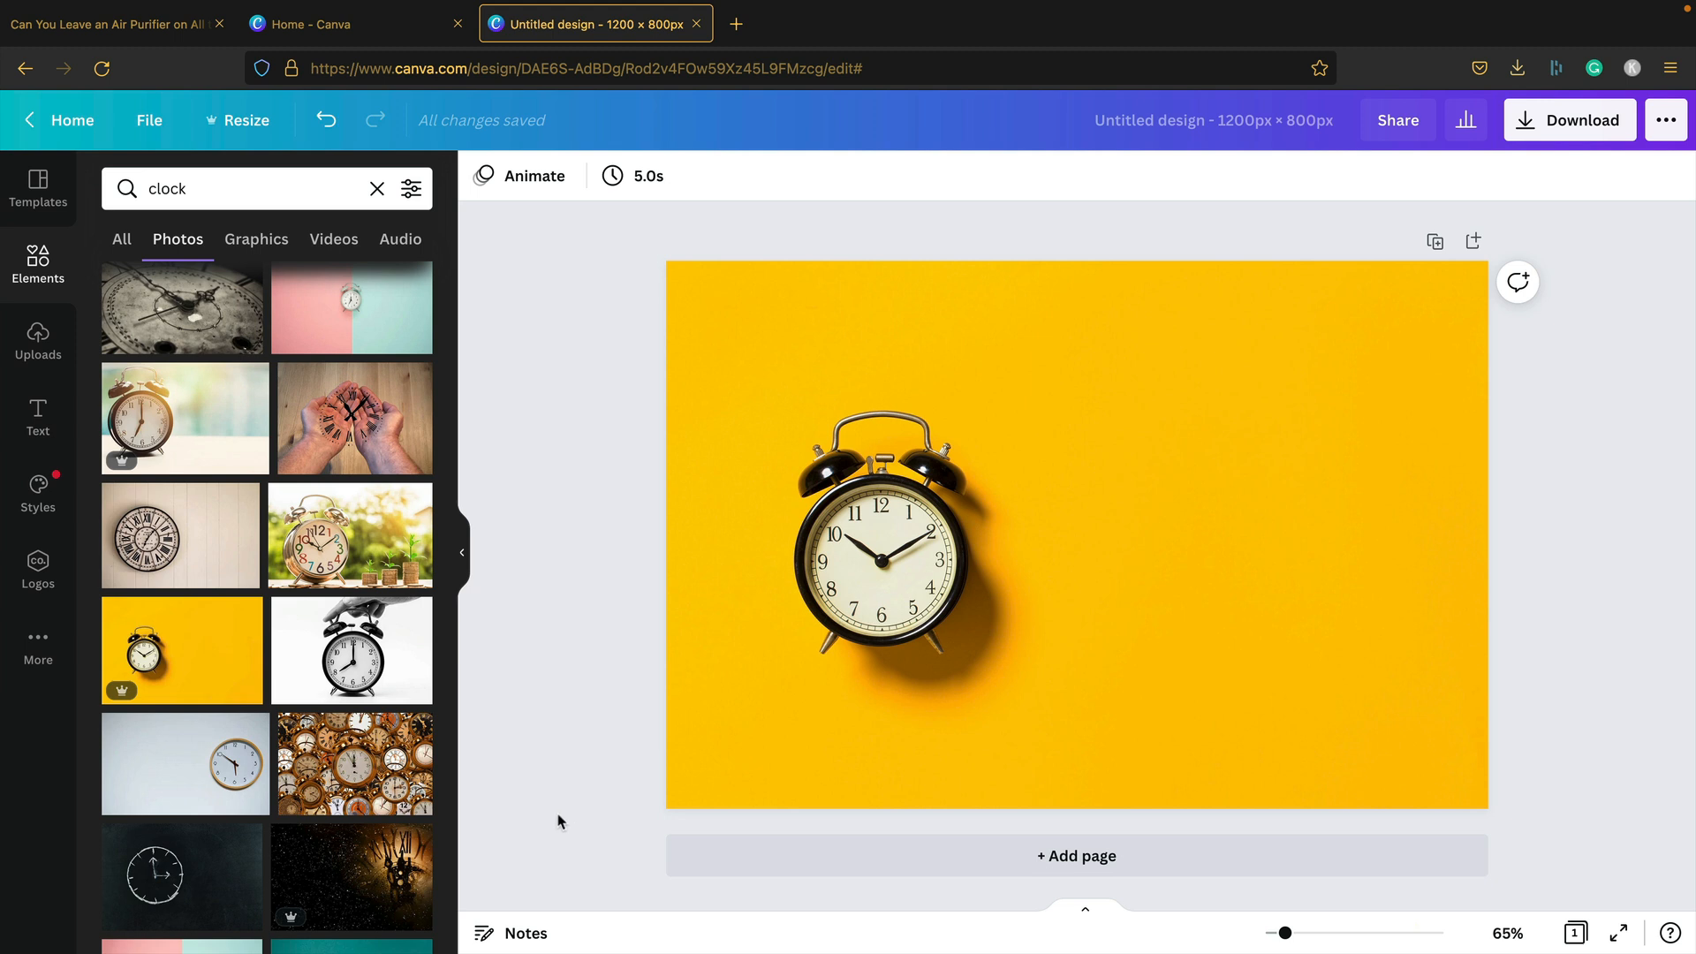
# Enlarge the alarm clock background photo within its crop and reposition it so the clock sits near the page's left edge
pyautogui.doubleClick(996, 545)
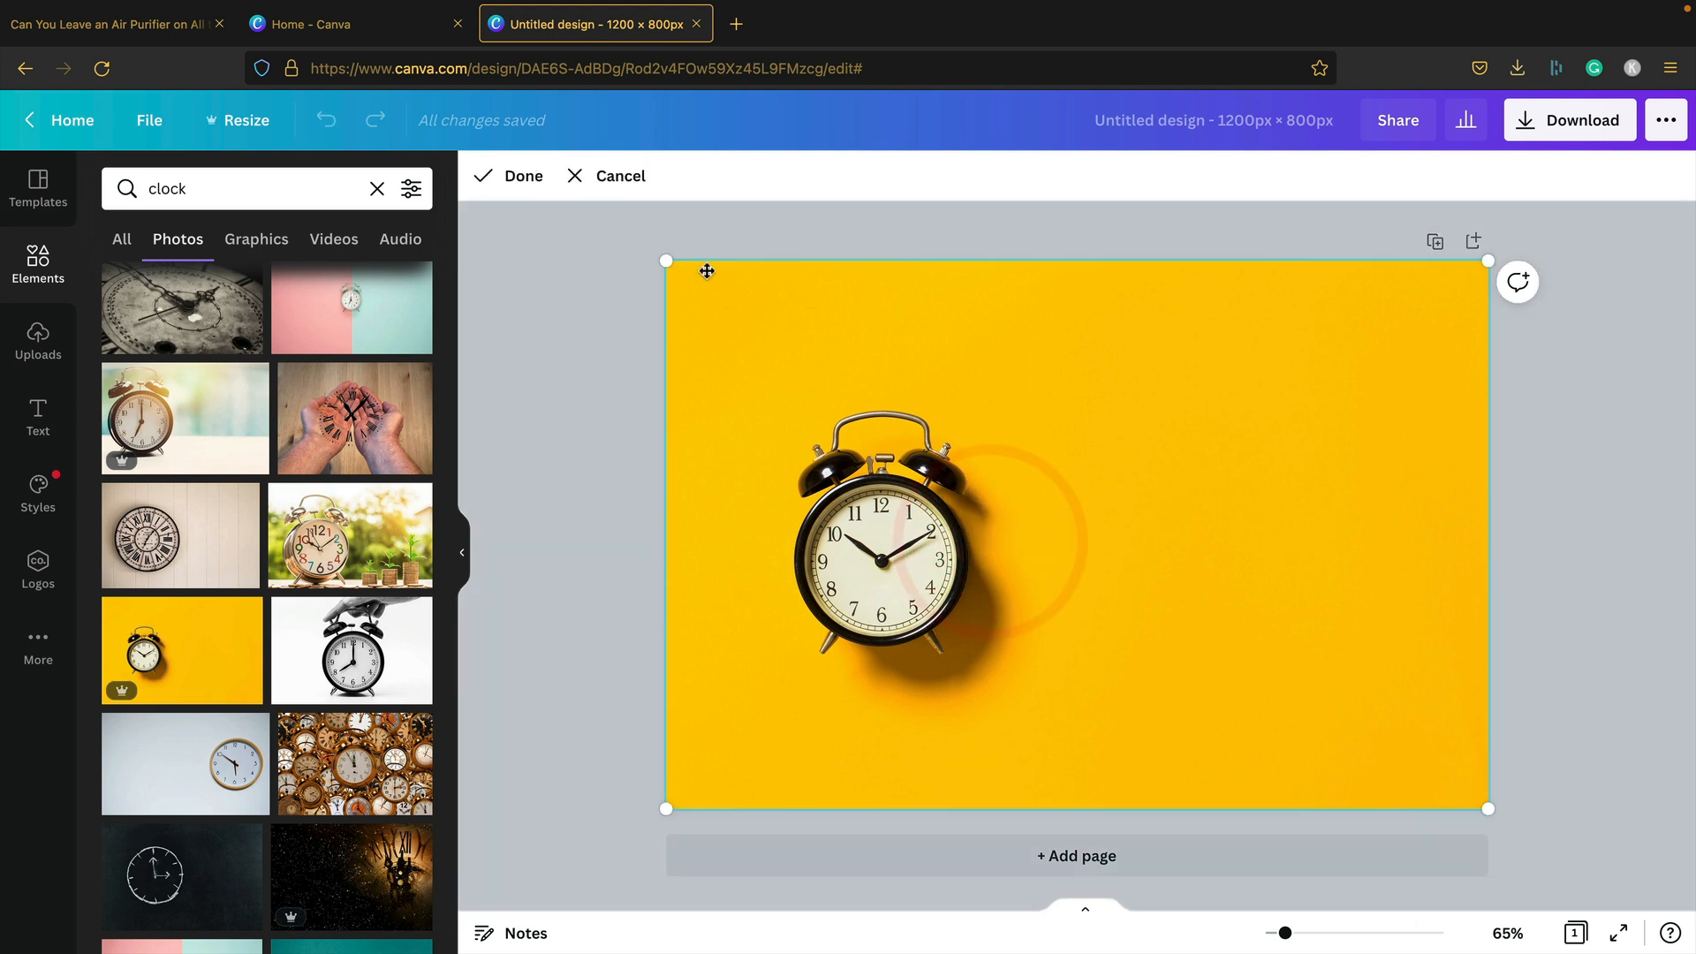
pyautogui.moveTo(669, 260); pyautogui.dragTo(553, 209)
pyautogui.moveTo(823, 433)
pyautogui.mouseDown()
pyautogui.moveTo(848, 402)
pyautogui.moveTo(807, 466)
pyautogui.moveTo(855, 430)
pyautogui.mouseUp()
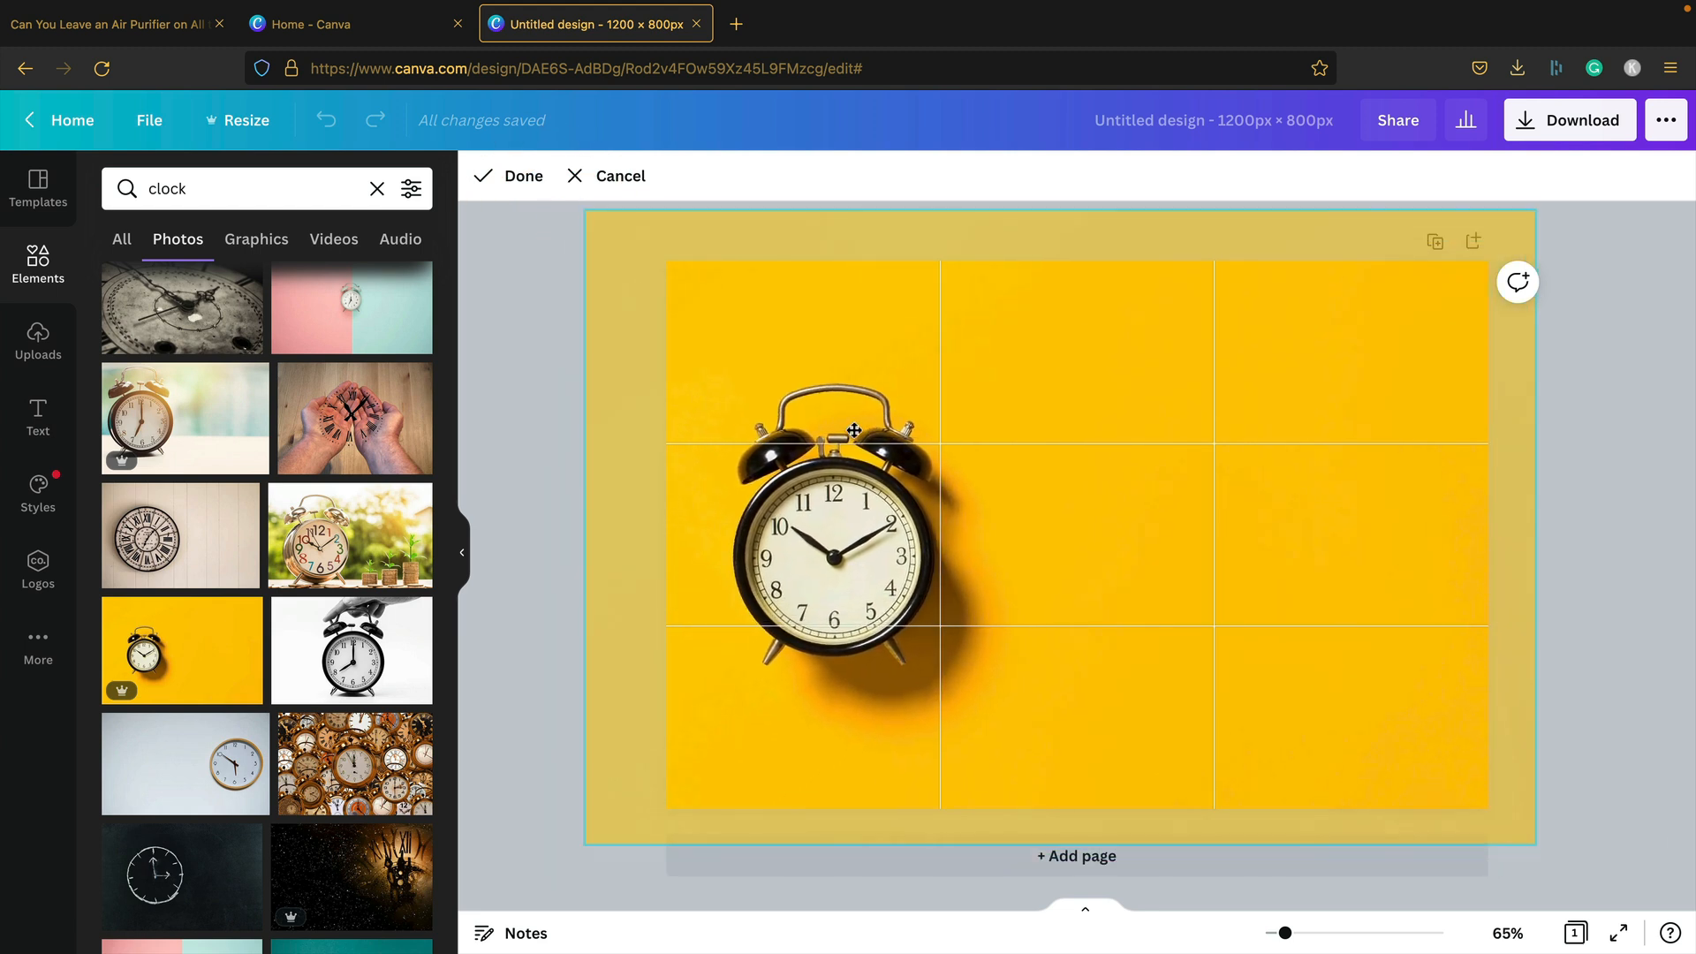
pyautogui.click(523, 176)
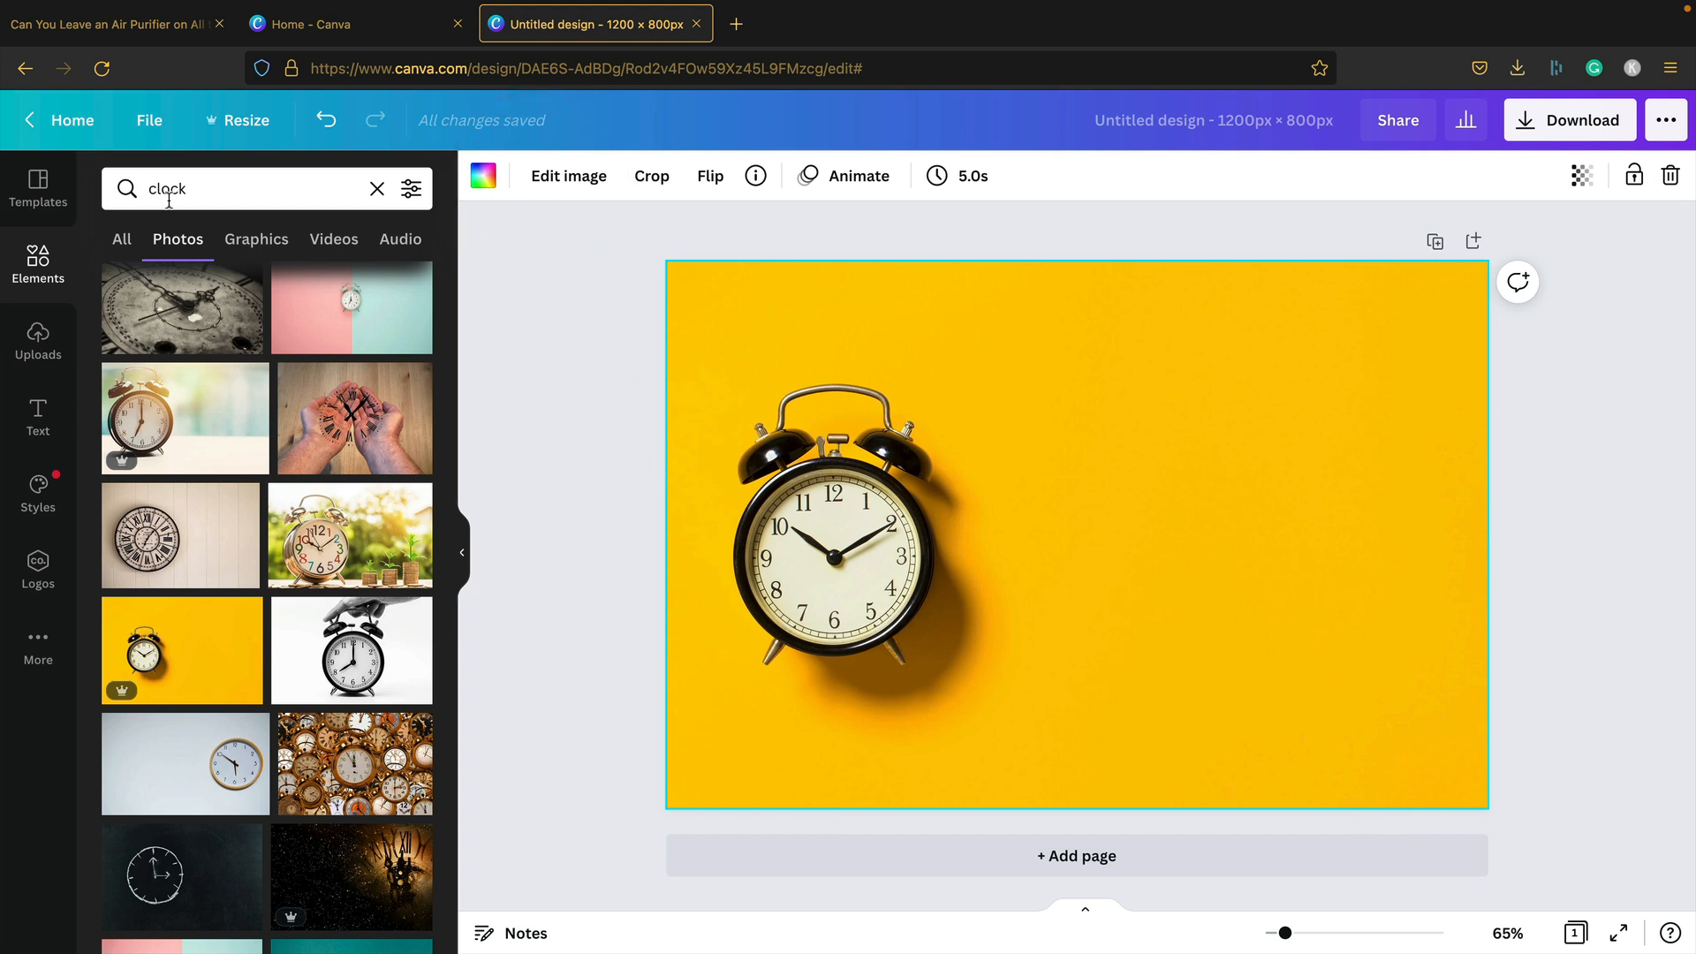
# Replace the "clock" photo search with a search for "air purifier"
pyautogui.click(232, 188)
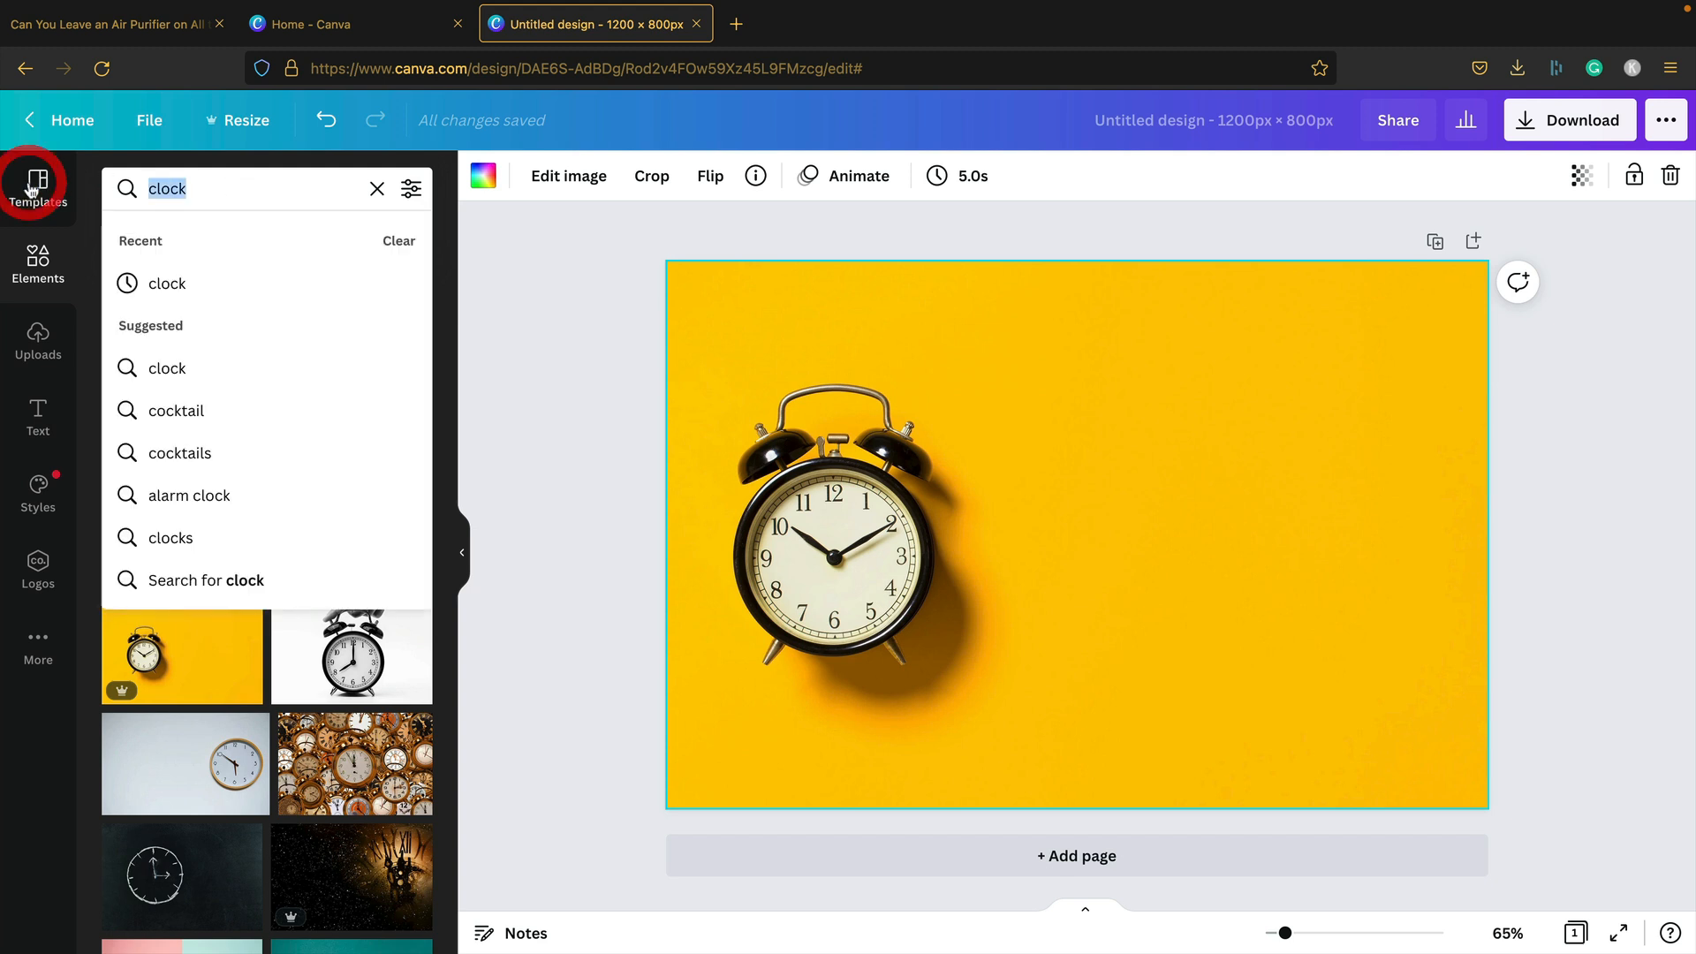
pyautogui.write('air purifi')
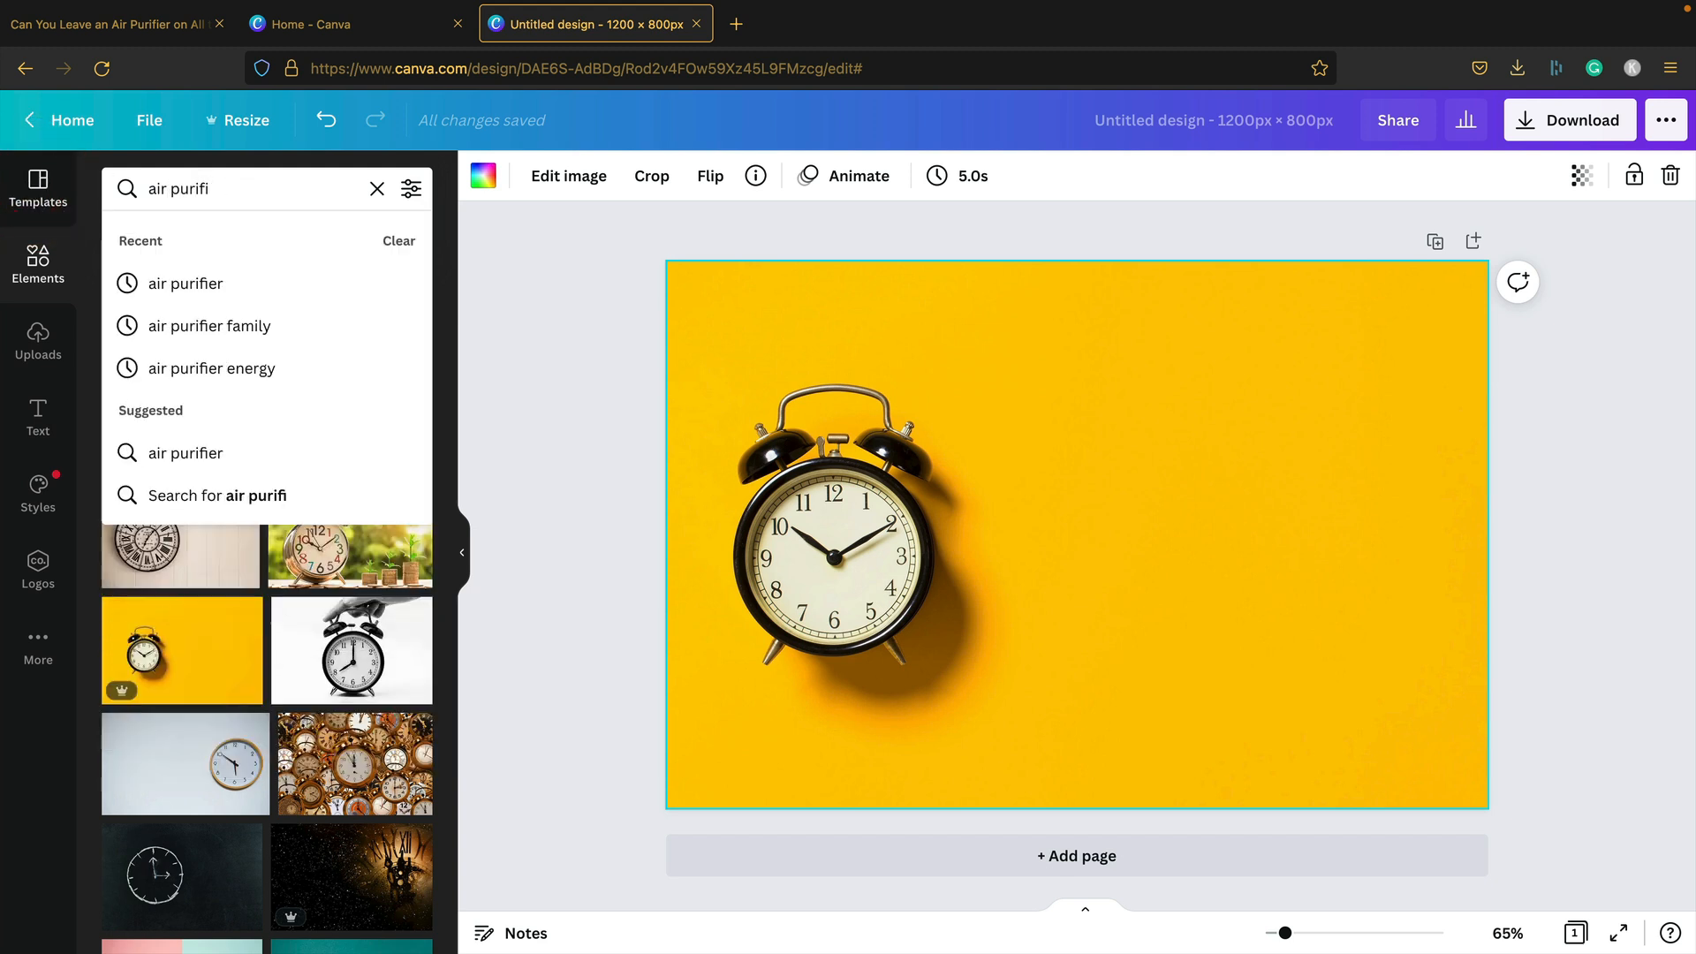
pyautogui.press('Return')
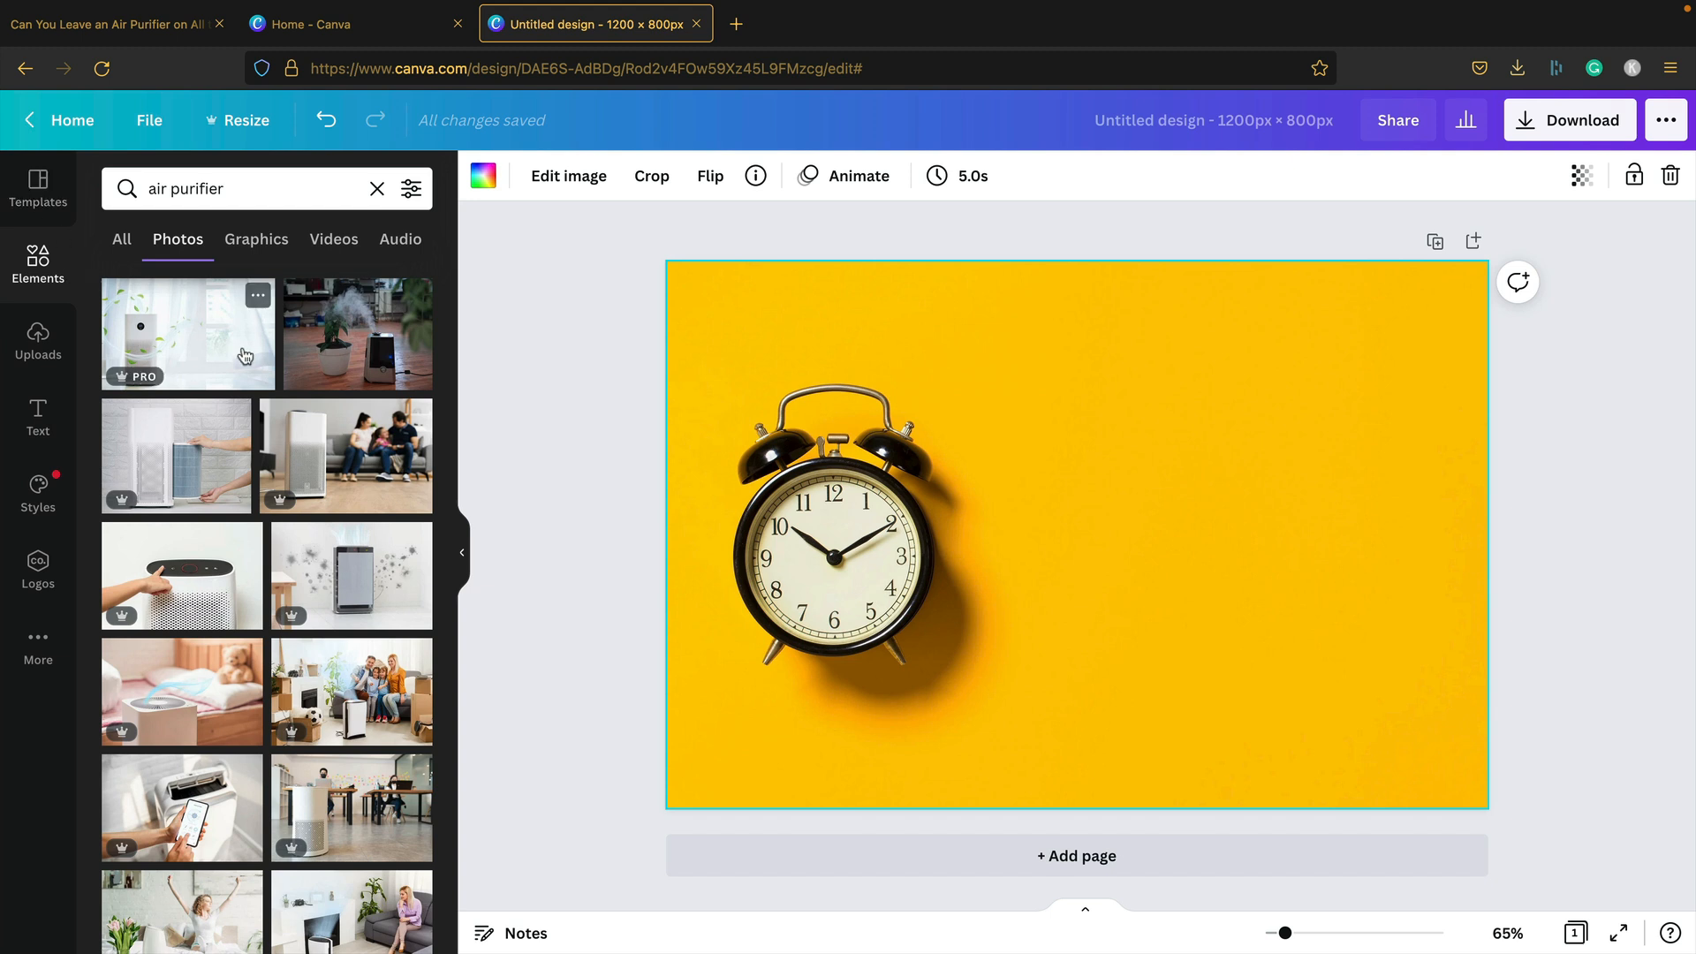
# Browse the "air purifier" photos for a purifier suitable to place beside the alarm clock
pyautogui.scroll(-5, 246, 356)
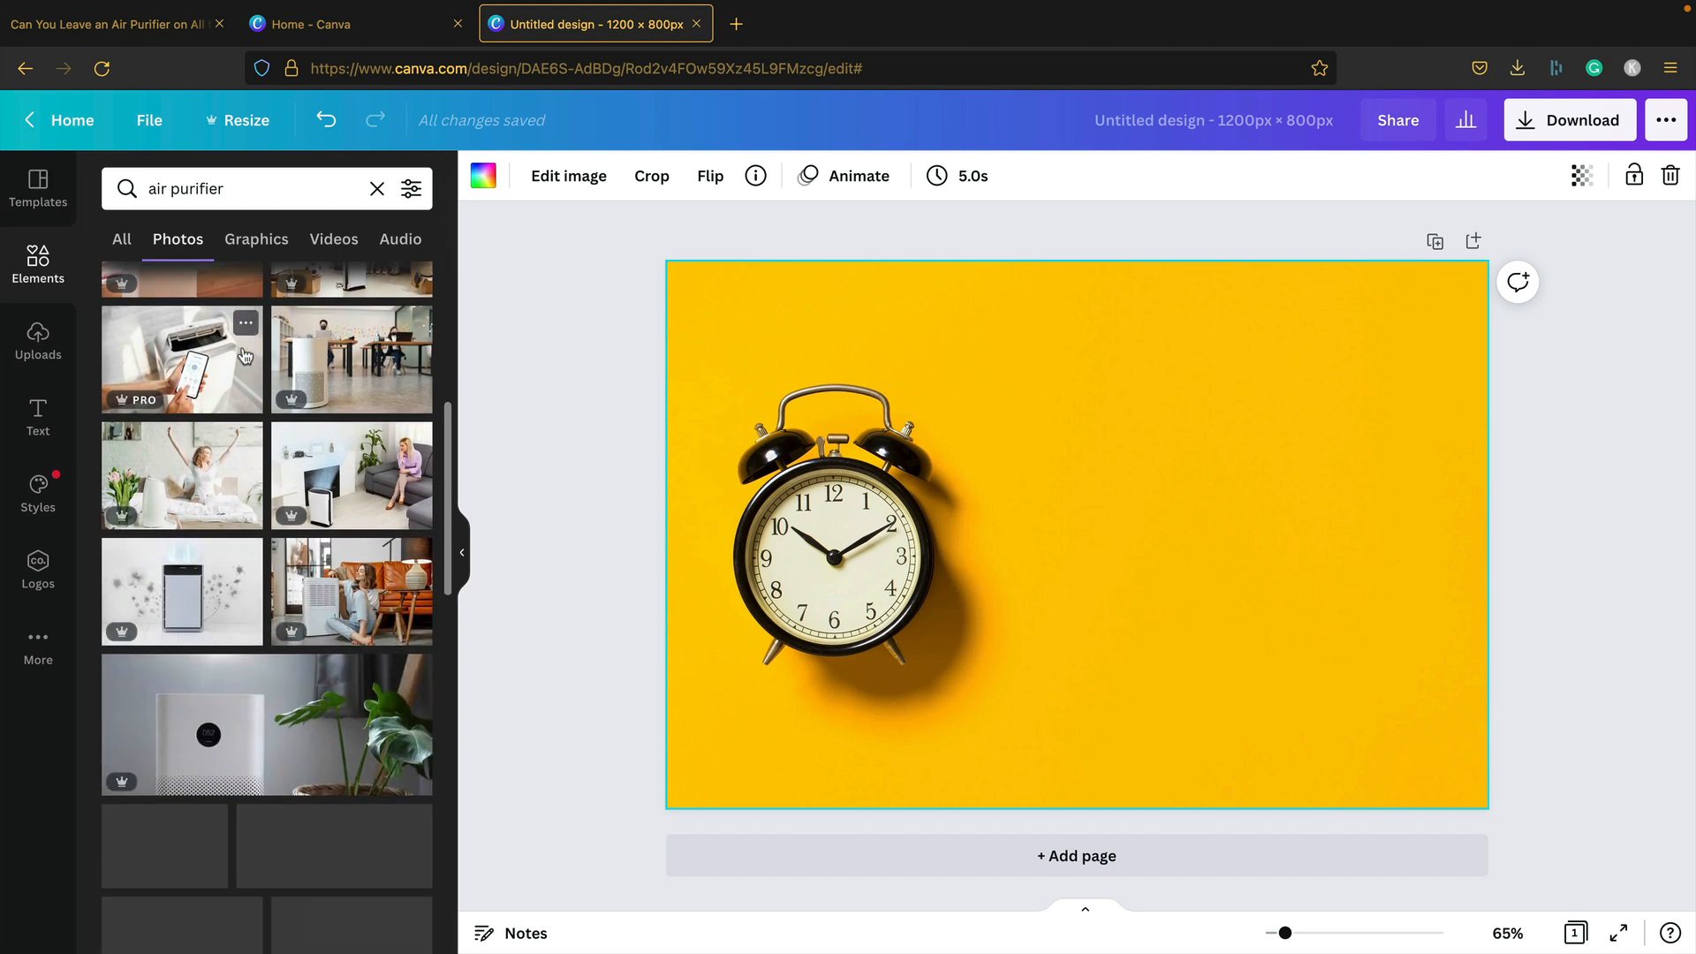
pyautogui.scroll(-2, 245, 356)
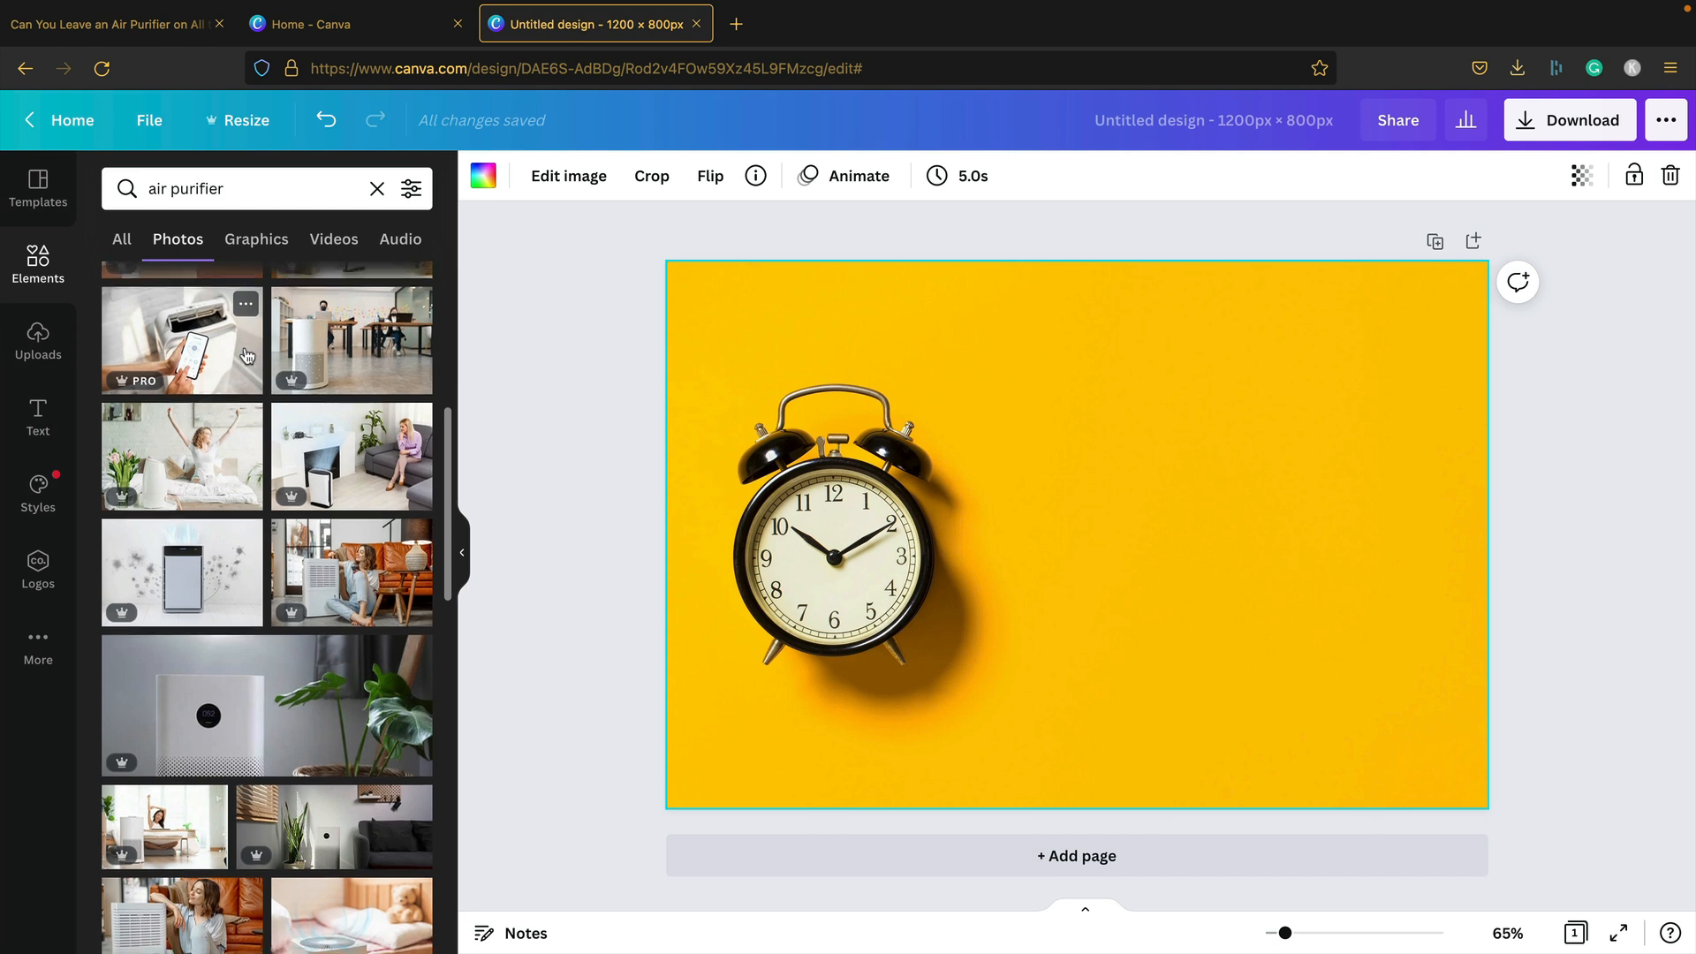
pyautogui.scroll(-1, 245, 356)
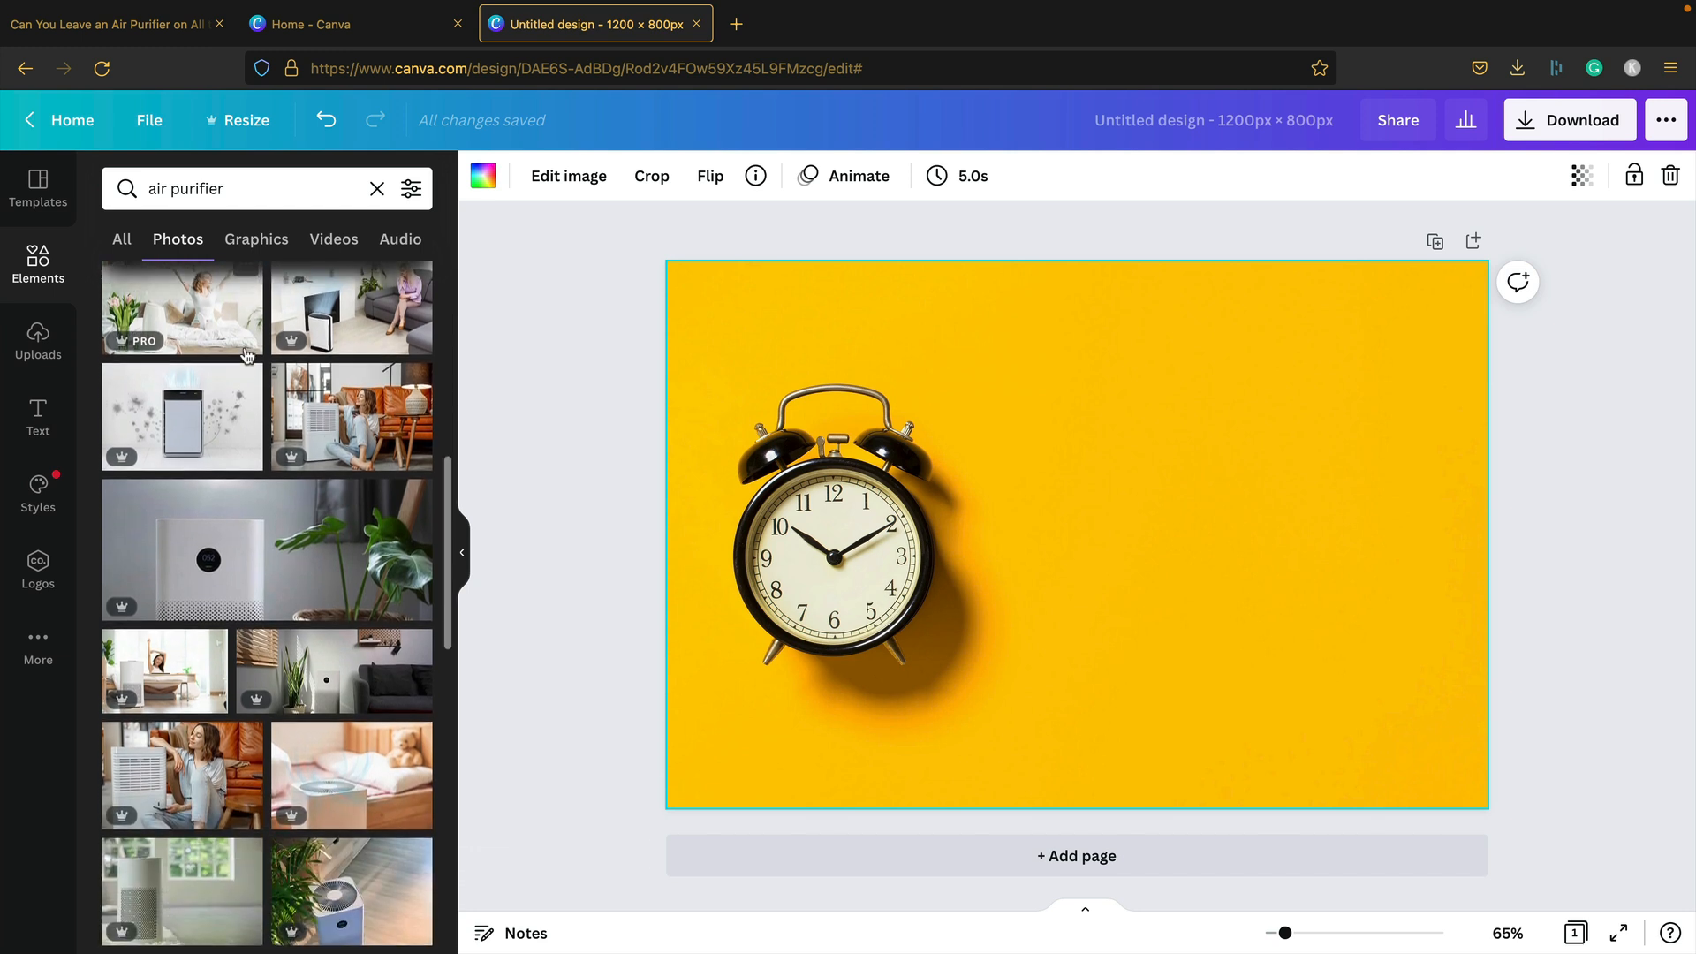
pyautogui.scroll(-10, 240, 563)
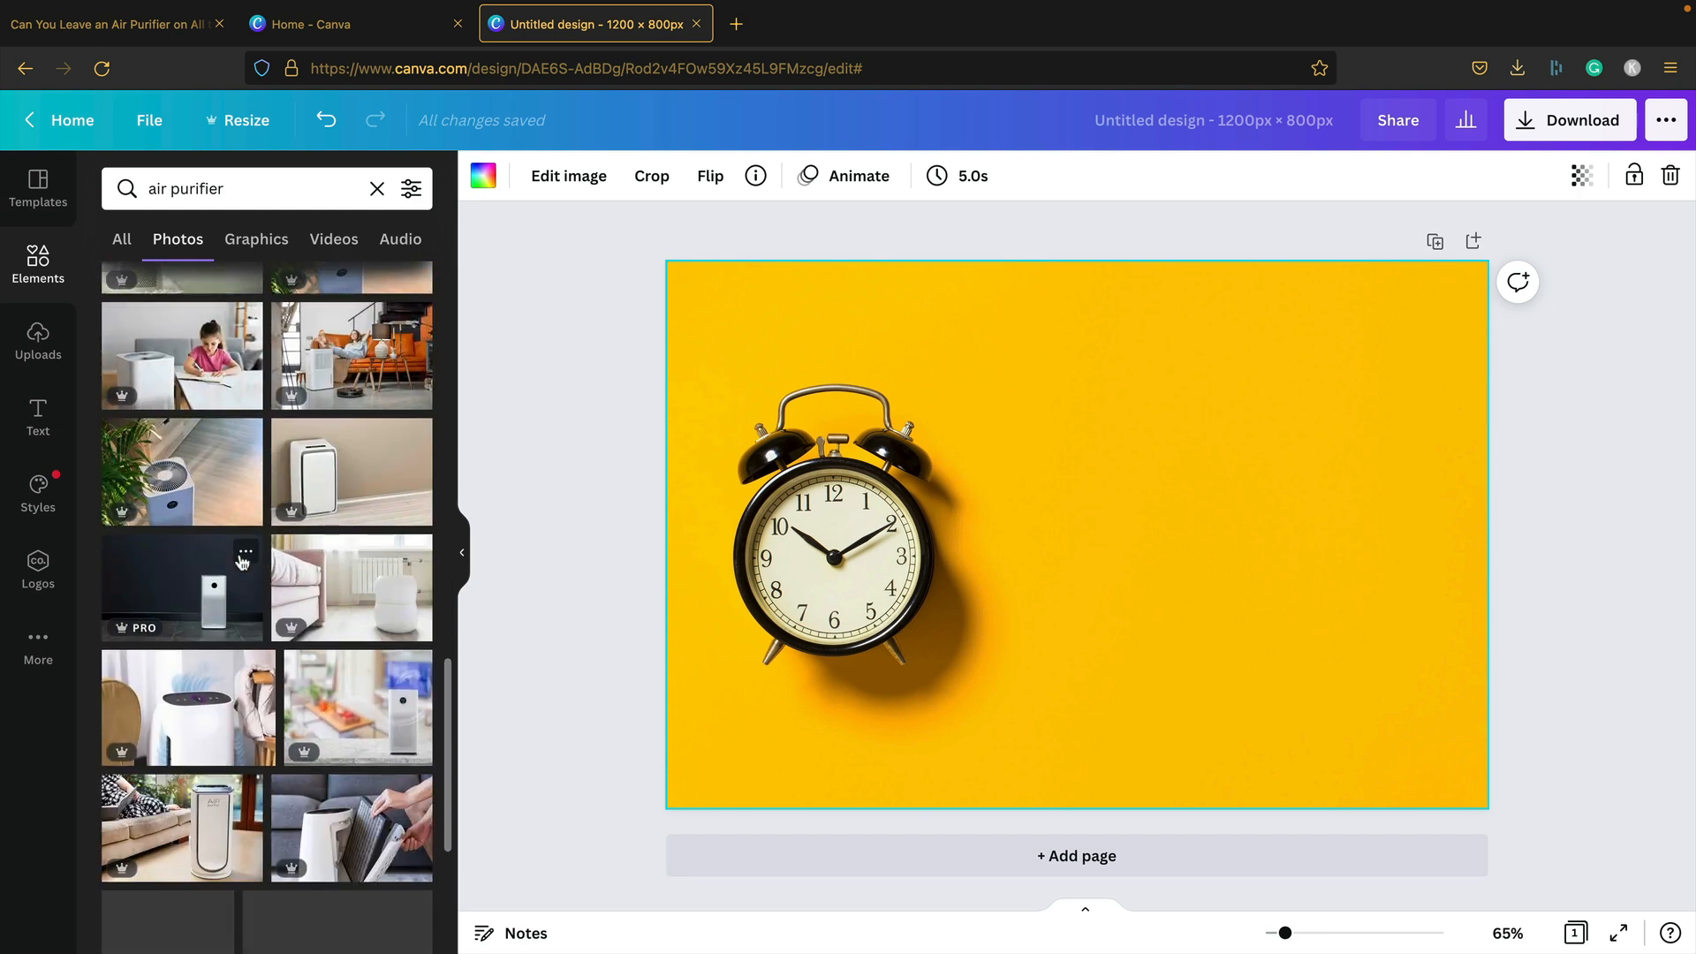
pyautogui.scroll(-1, 240, 563)
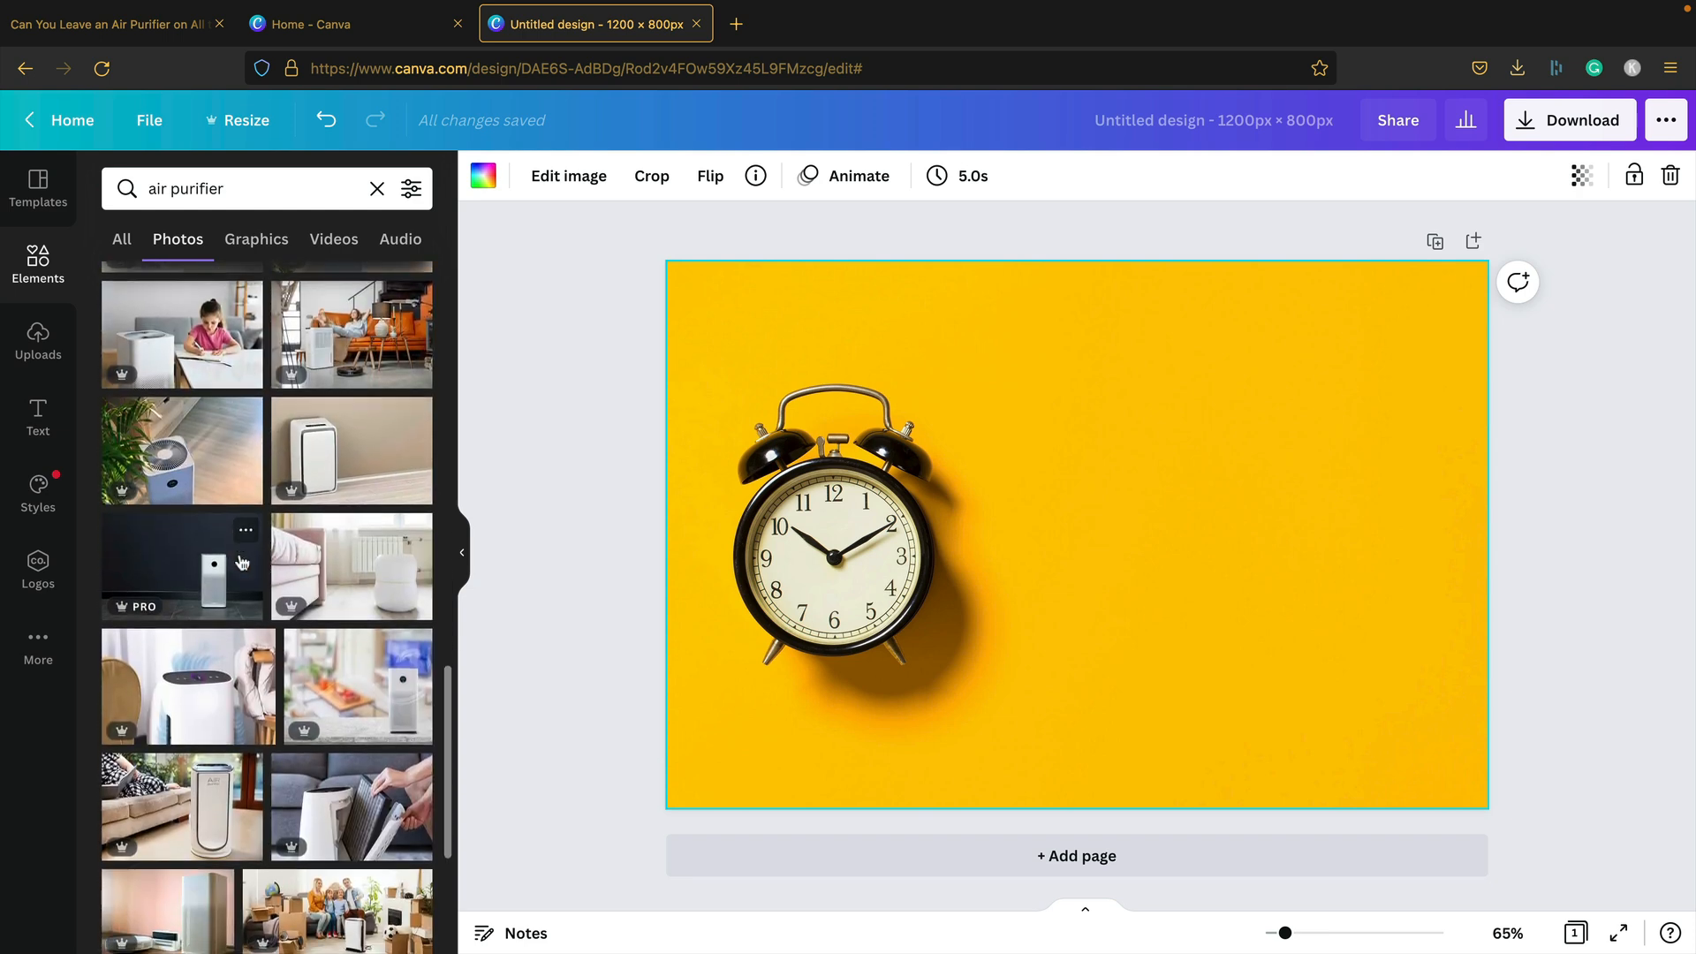
pyautogui.scroll(-1, 240, 562)
pyautogui.scroll(-1, 197, 729)
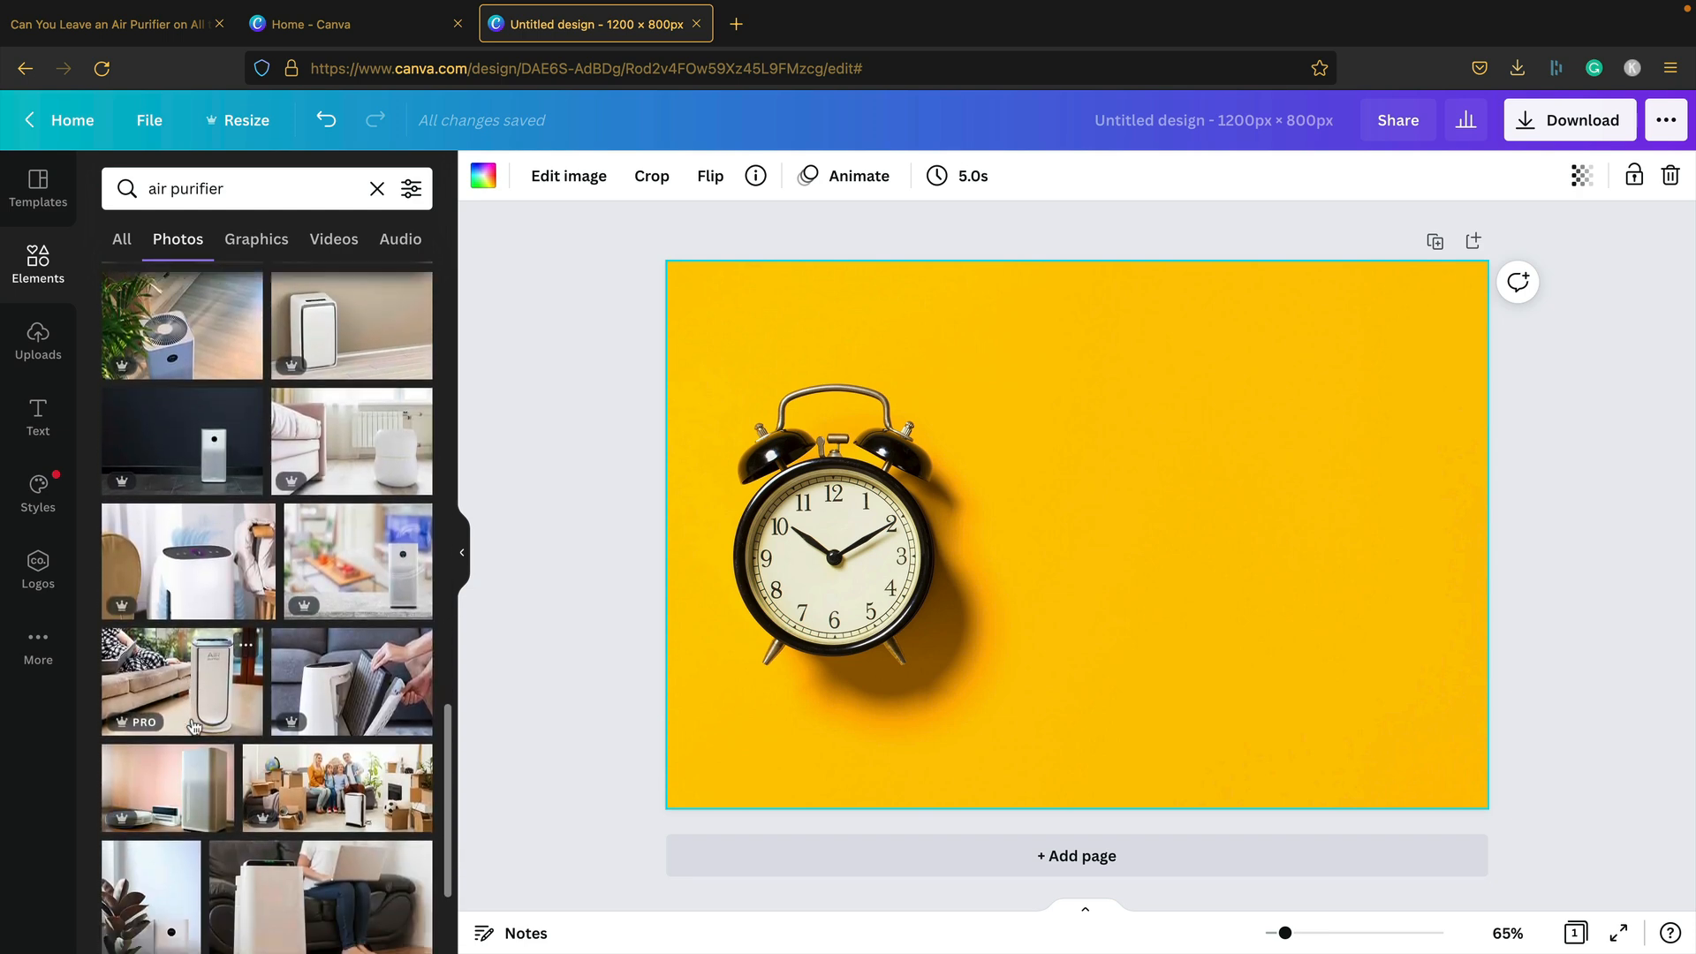
pyautogui.scroll(-5, 265, 530)
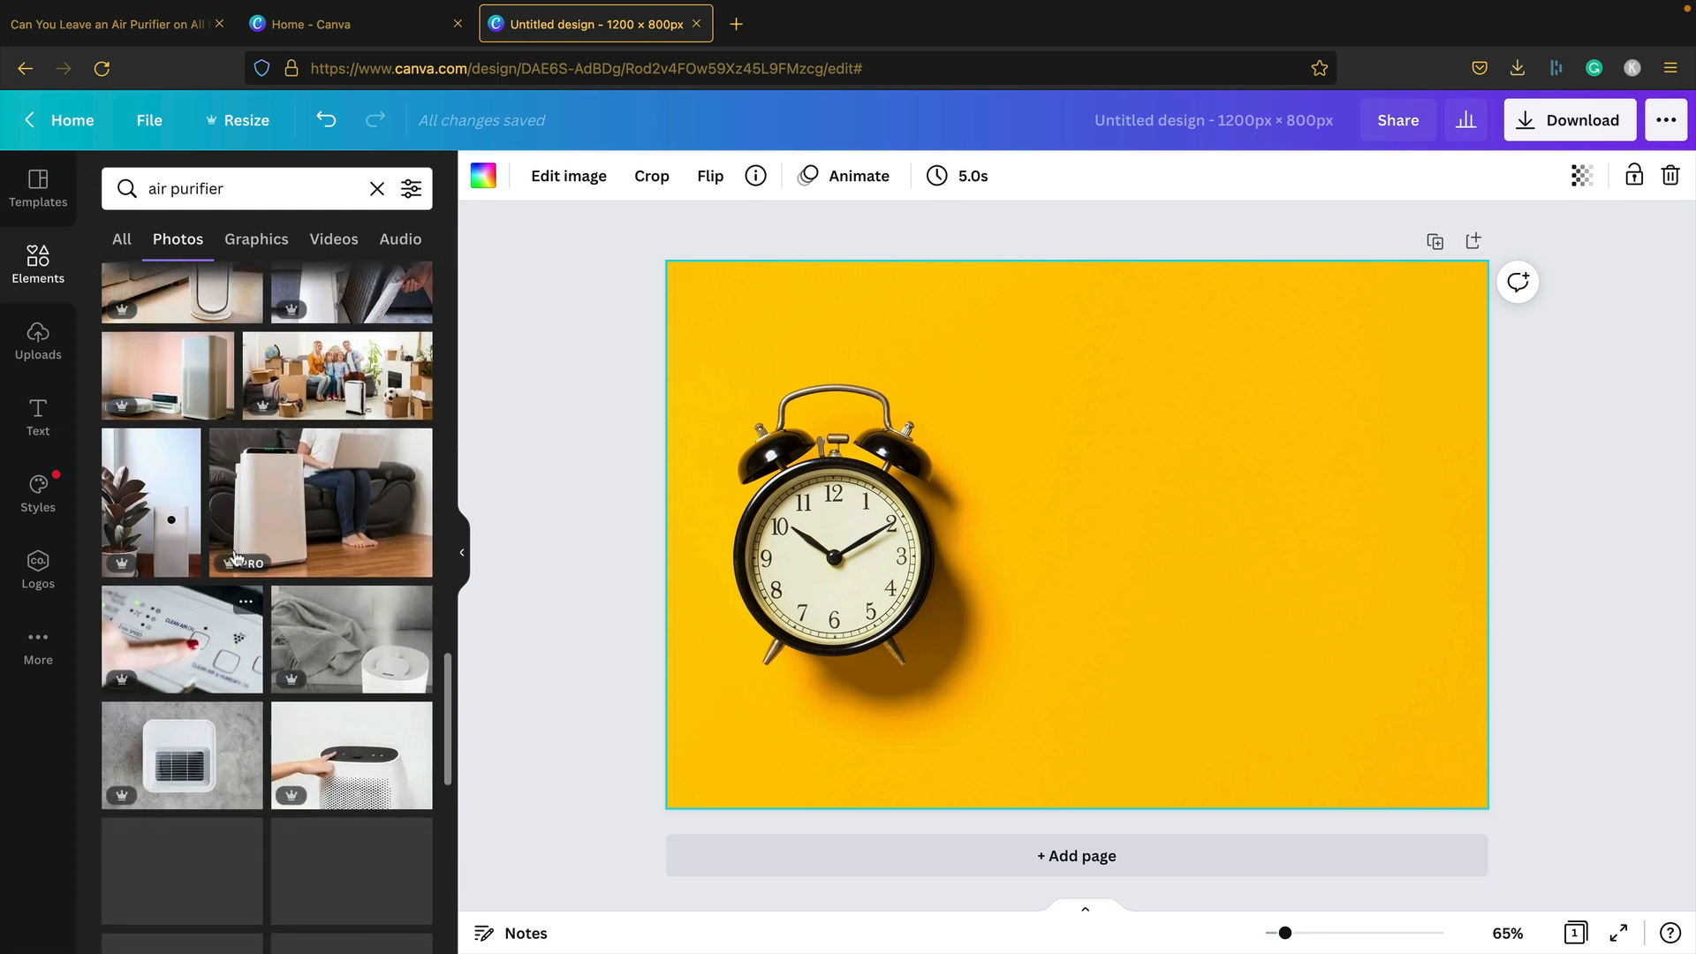
pyautogui.scroll(-2, 272, 508)
pyautogui.scroll(-8, 272, 508)
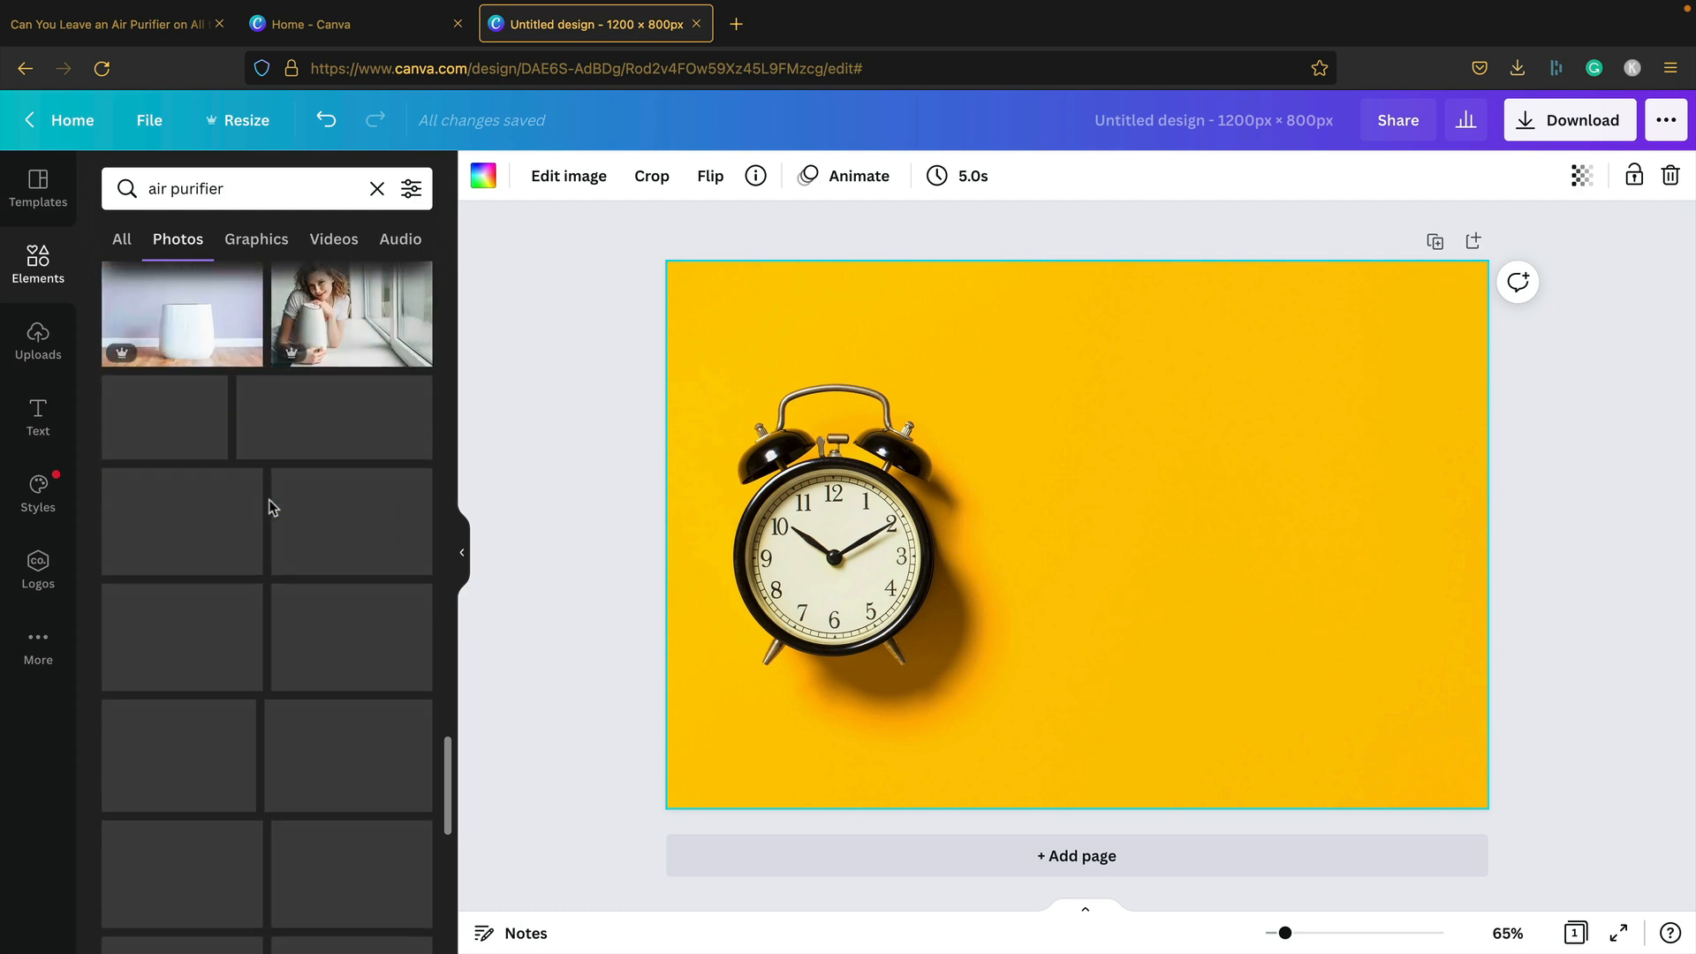
pyautogui.scroll(3, 272, 508)
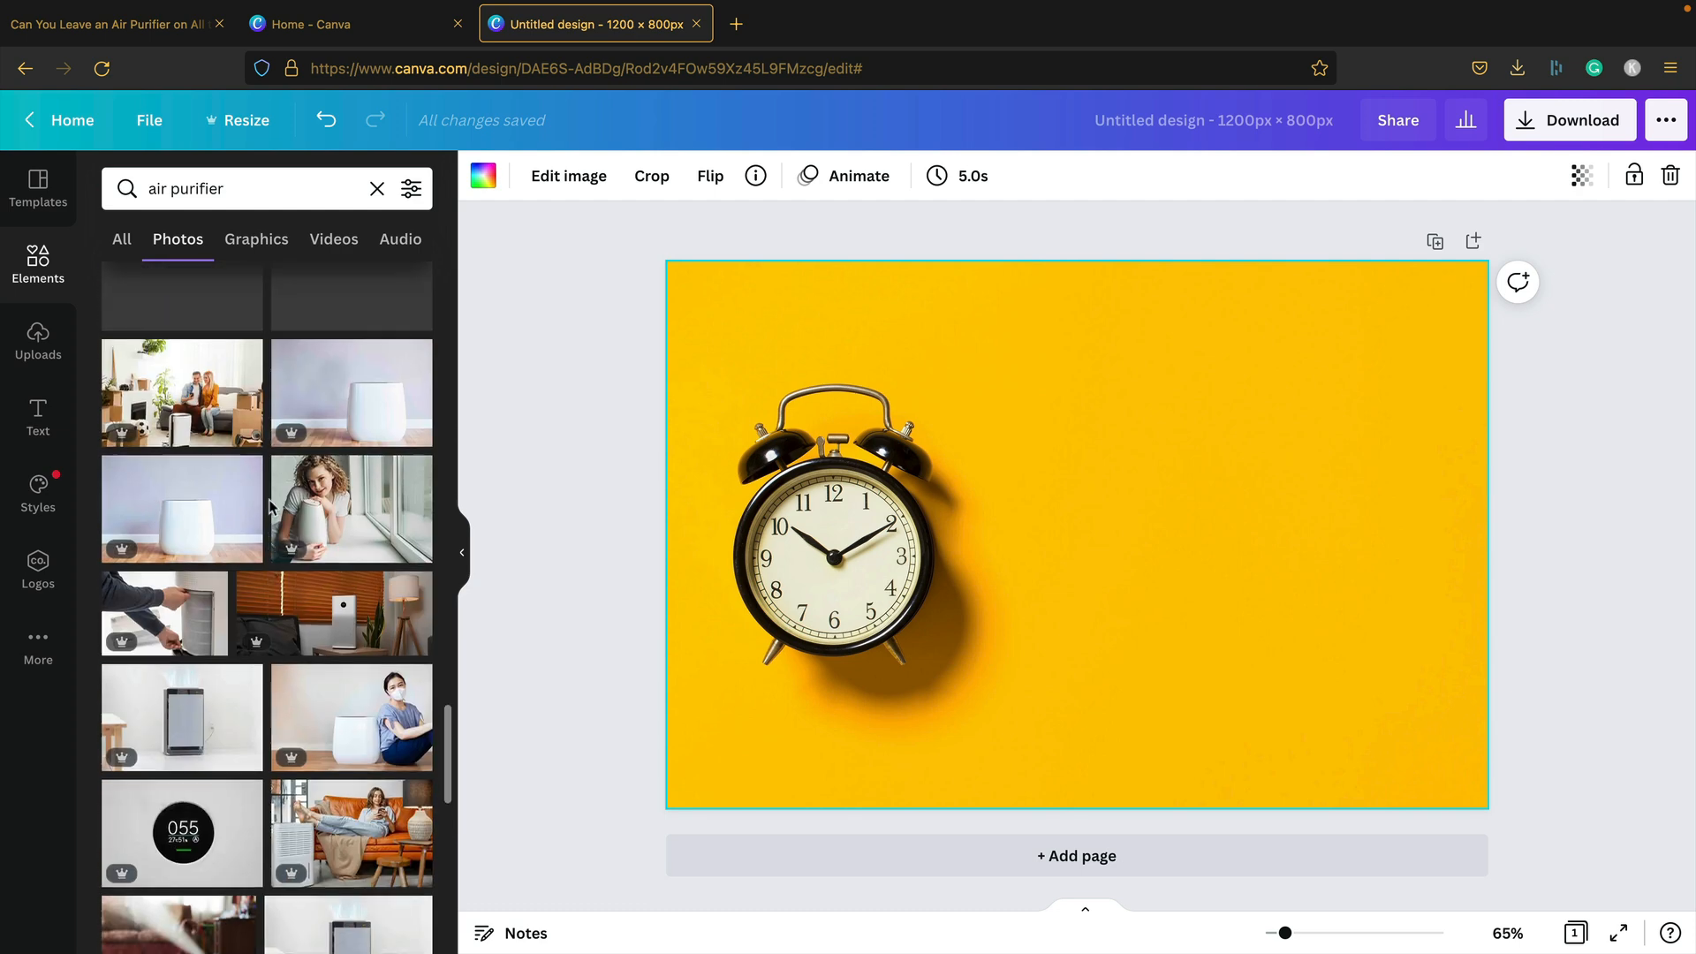
pyautogui.scroll(-4, 359, 531)
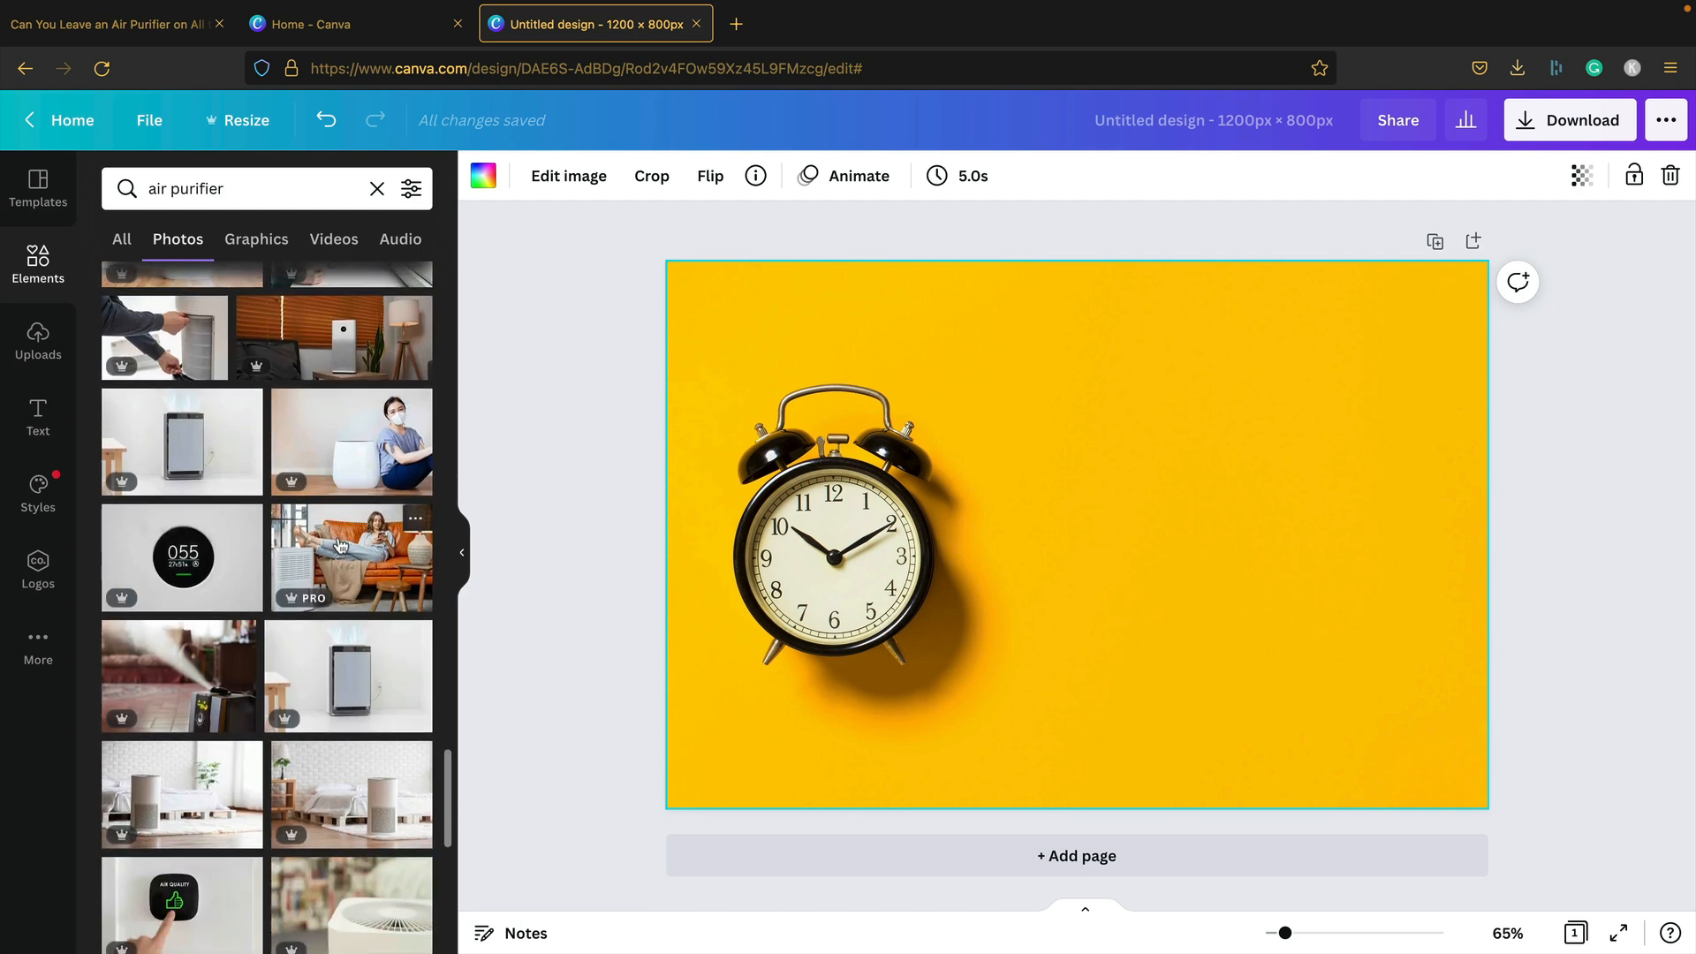
pyautogui.scroll(-2, 375, 503)
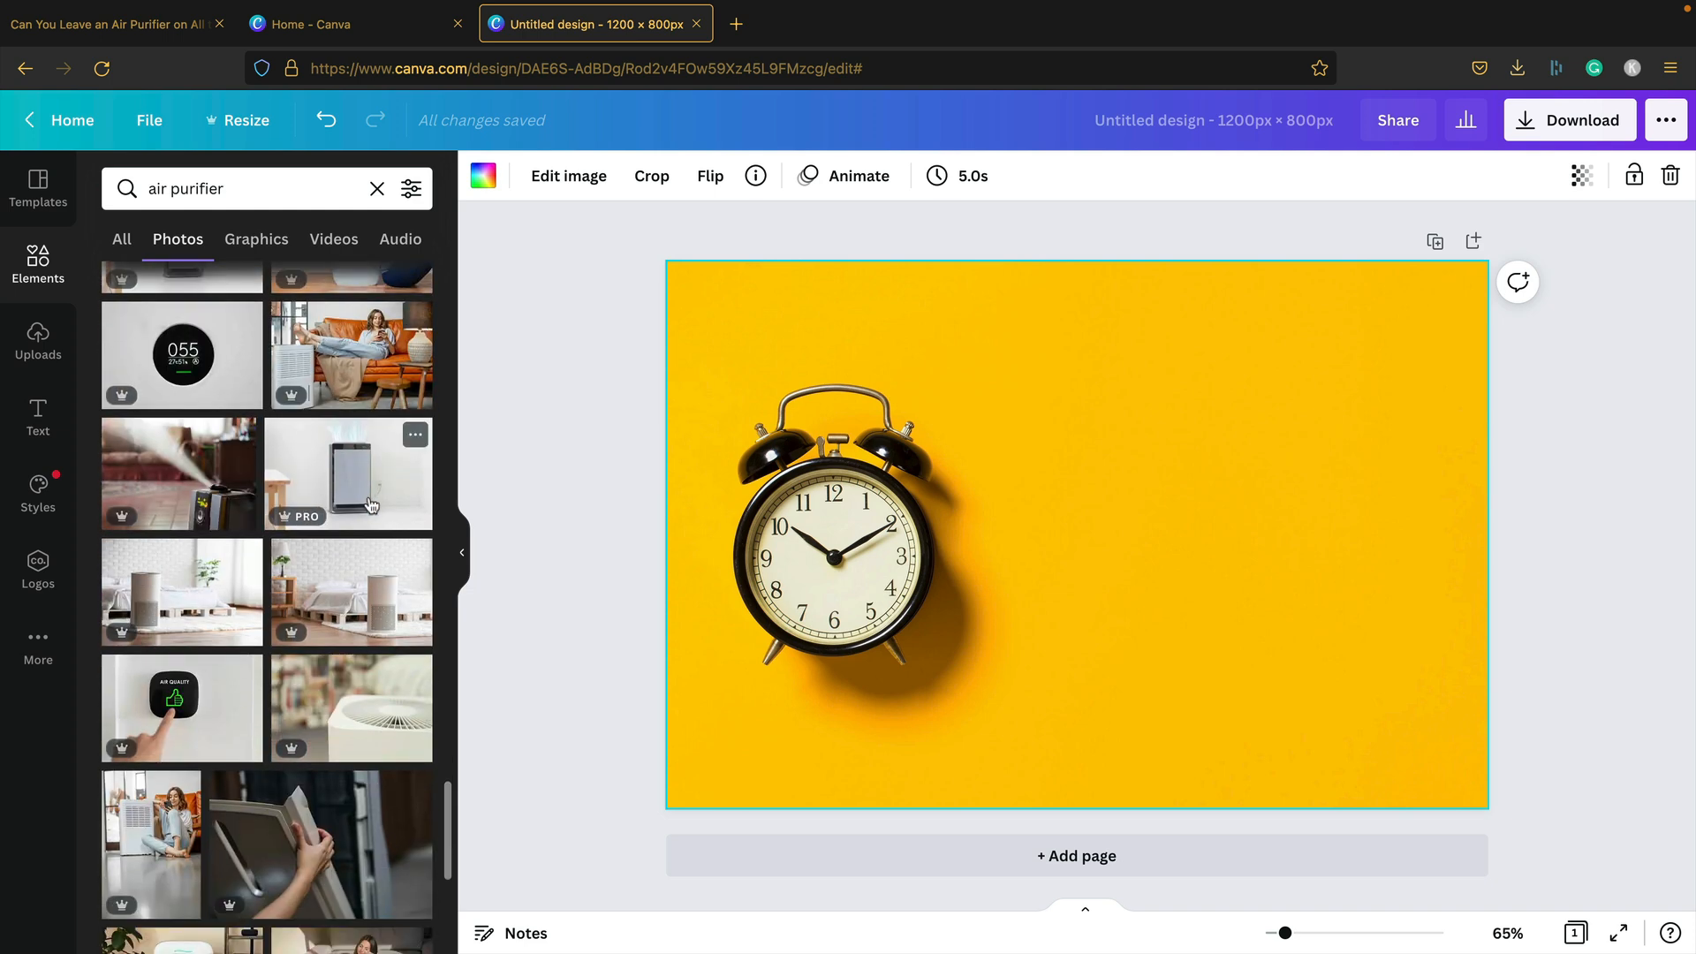
pyautogui.scroll(-5, 371, 503)
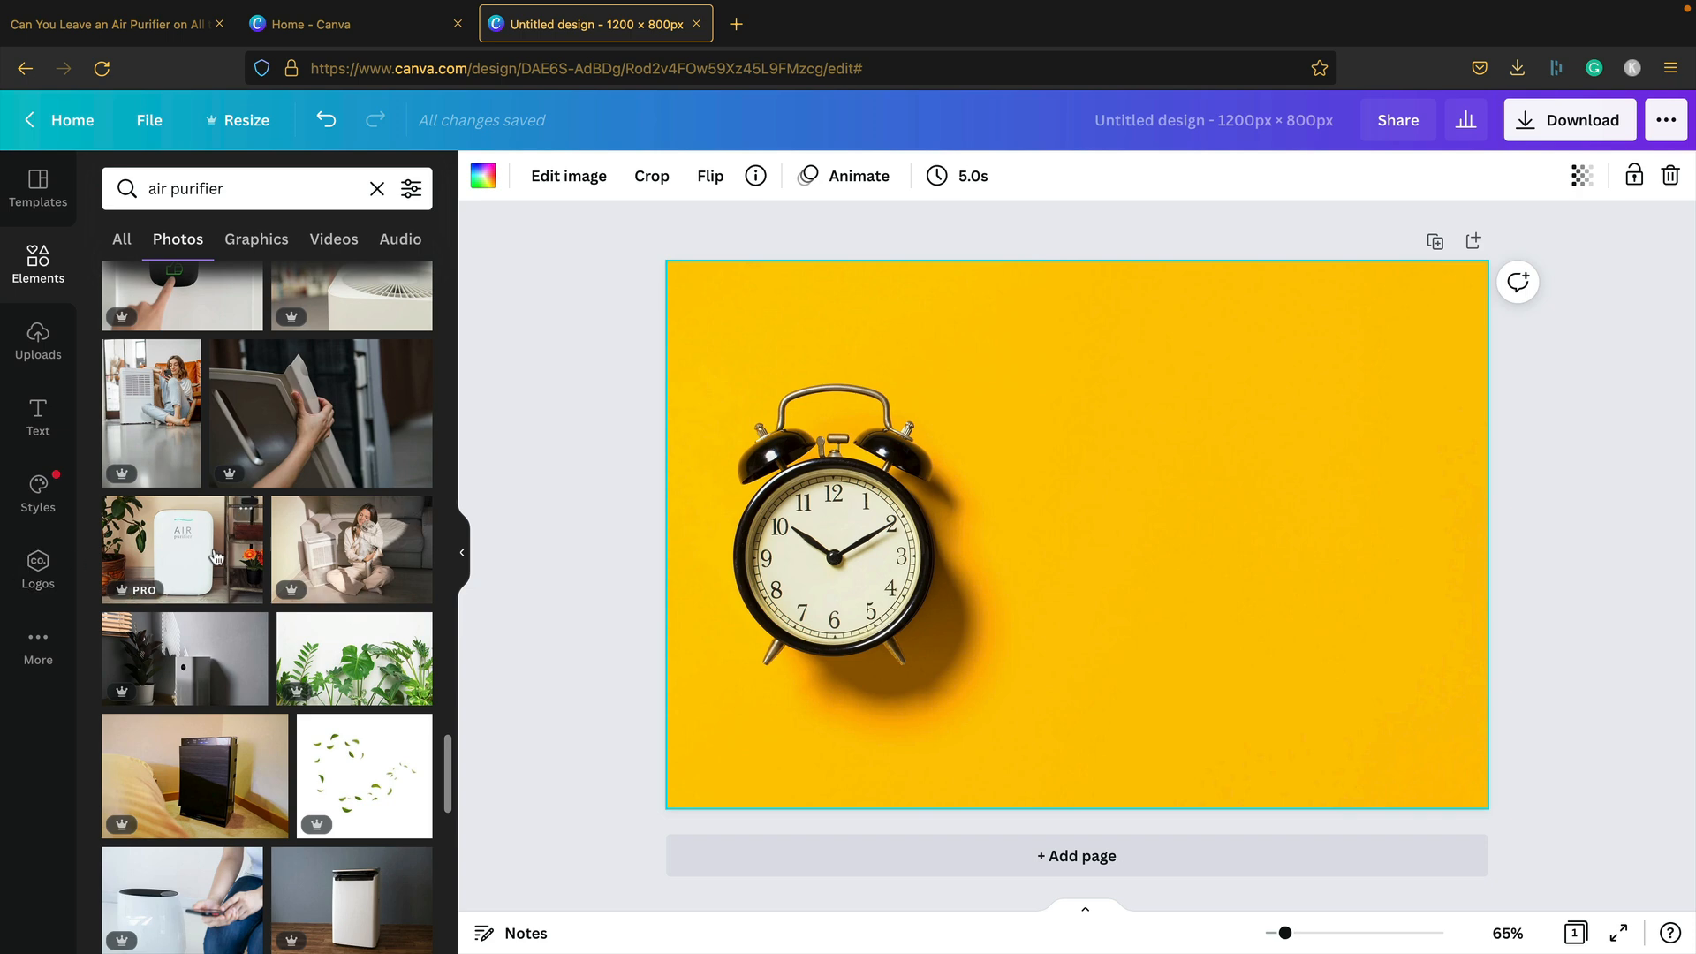
pyautogui.scroll(-5, 221, 552)
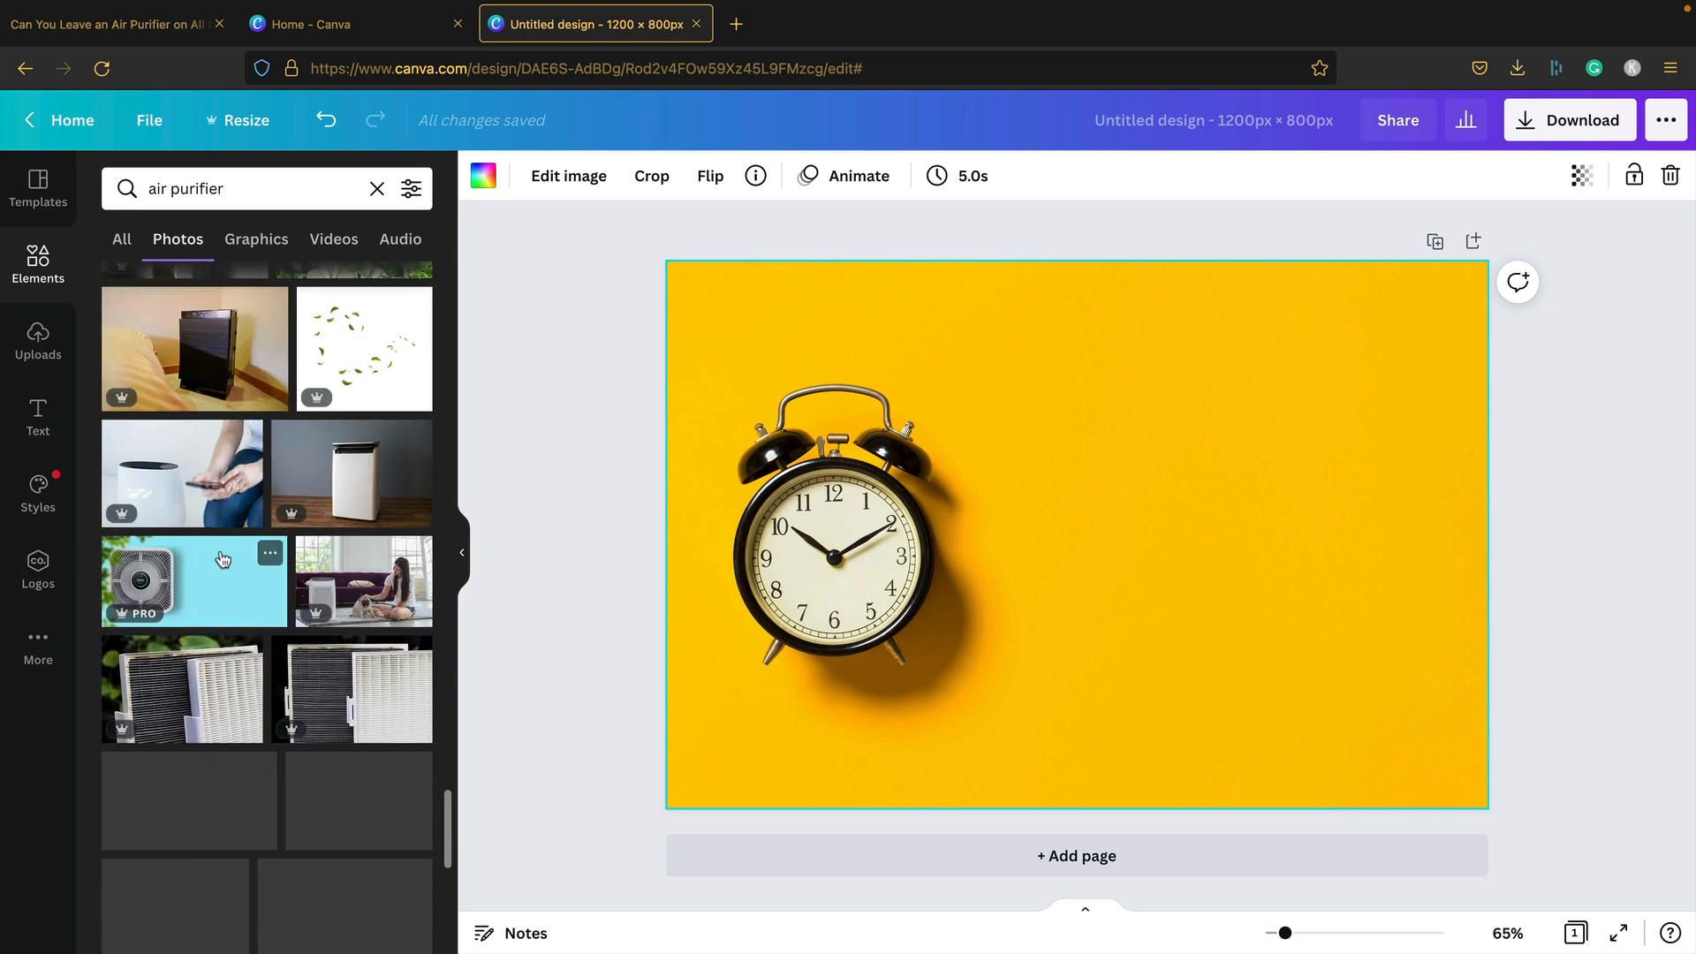
pyautogui.scroll(-4, 223, 558)
pyautogui.scroll(-6, 223, 558)
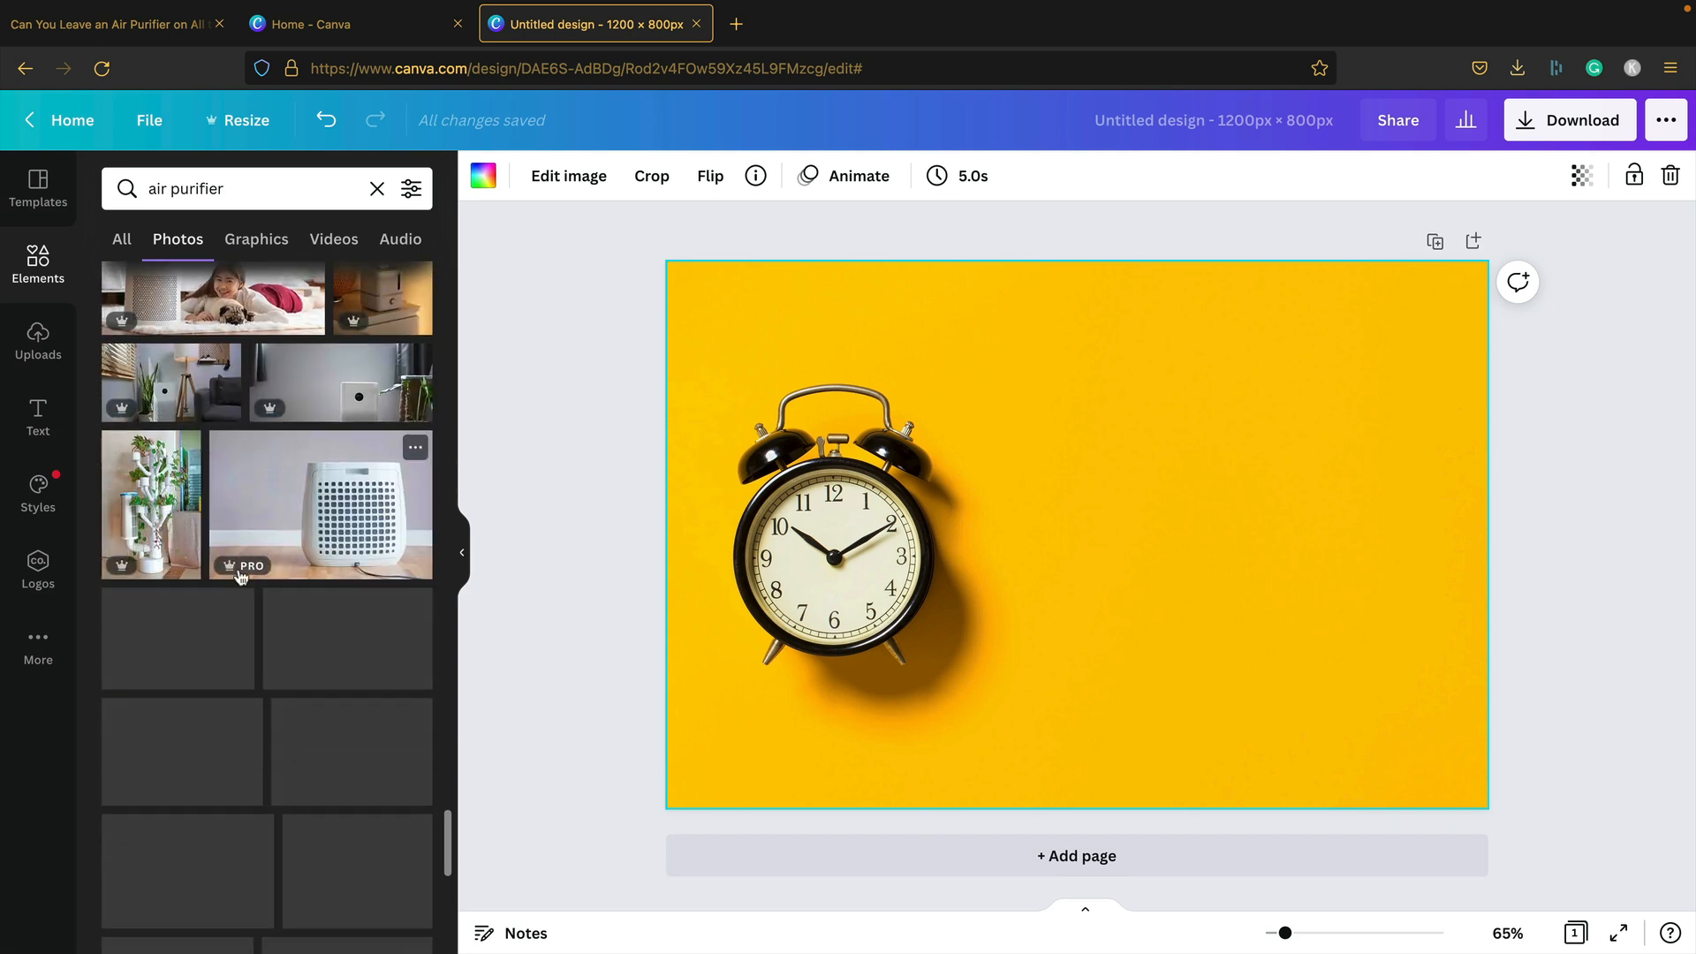
pyautogui.scroll(-3, 287, 561)
pyautogui.scroll(-3, 289, 559)
pyautogui.scroll(-4, 287, 550)
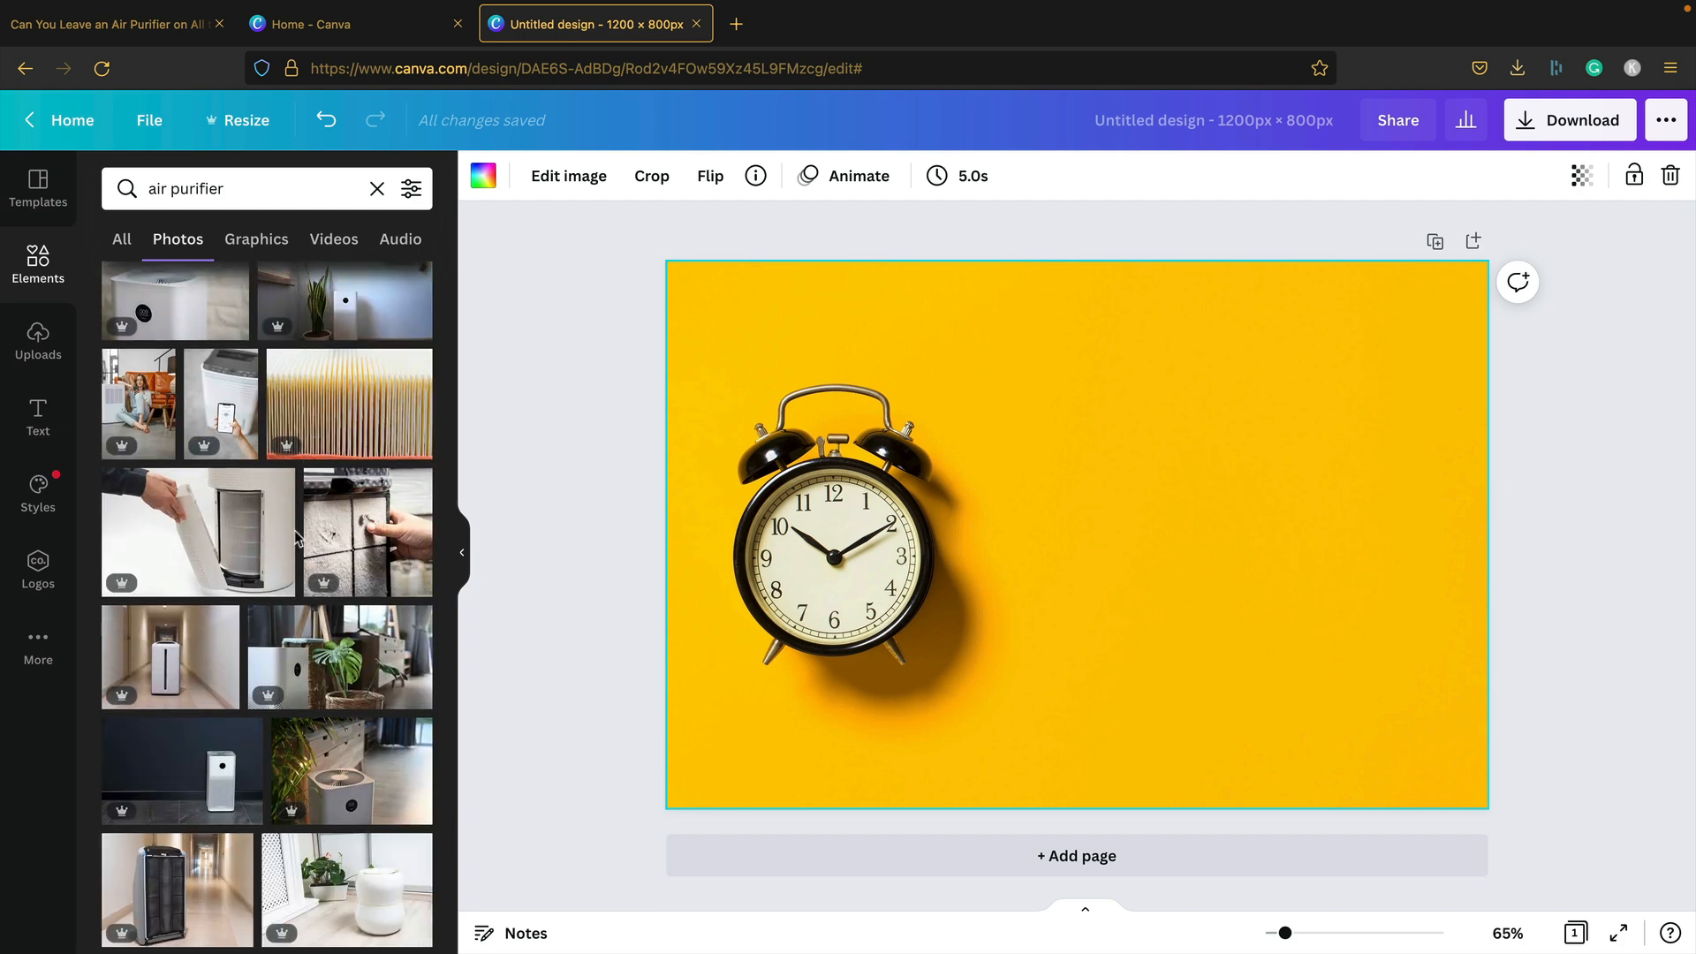
pyautogui.scroll(-2, 294, 530)
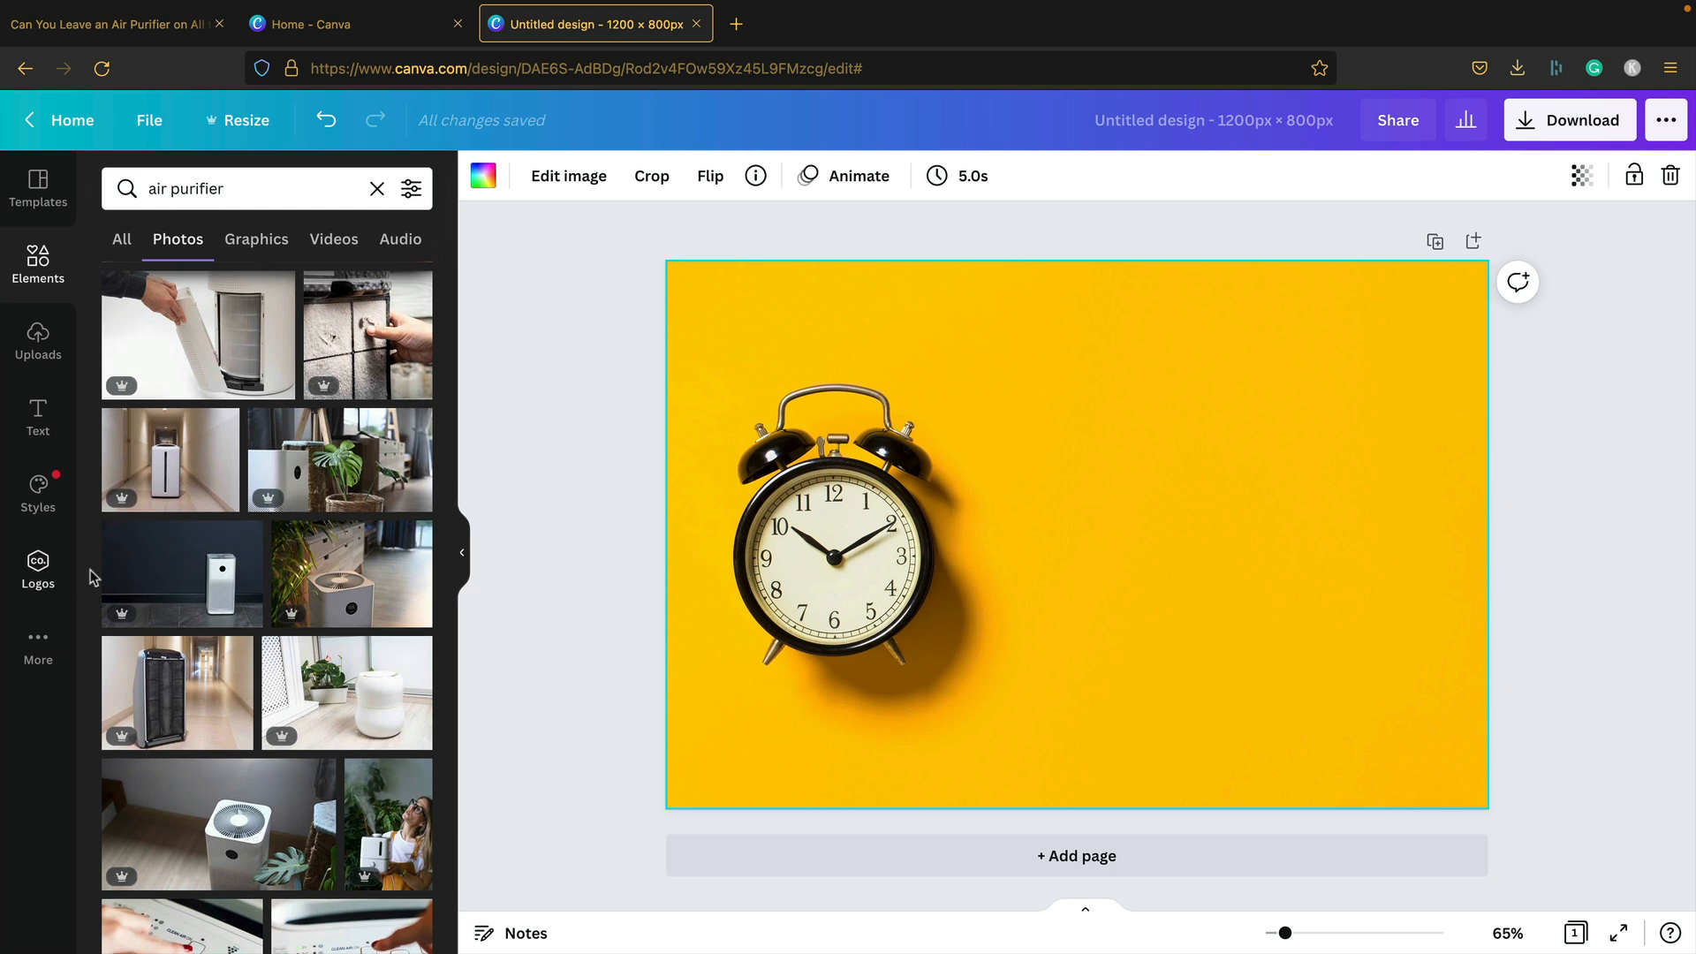
# Add the photo of the white air purifier in a hallway to the page and check further purifier photos
pyautogui.click(188, 443)
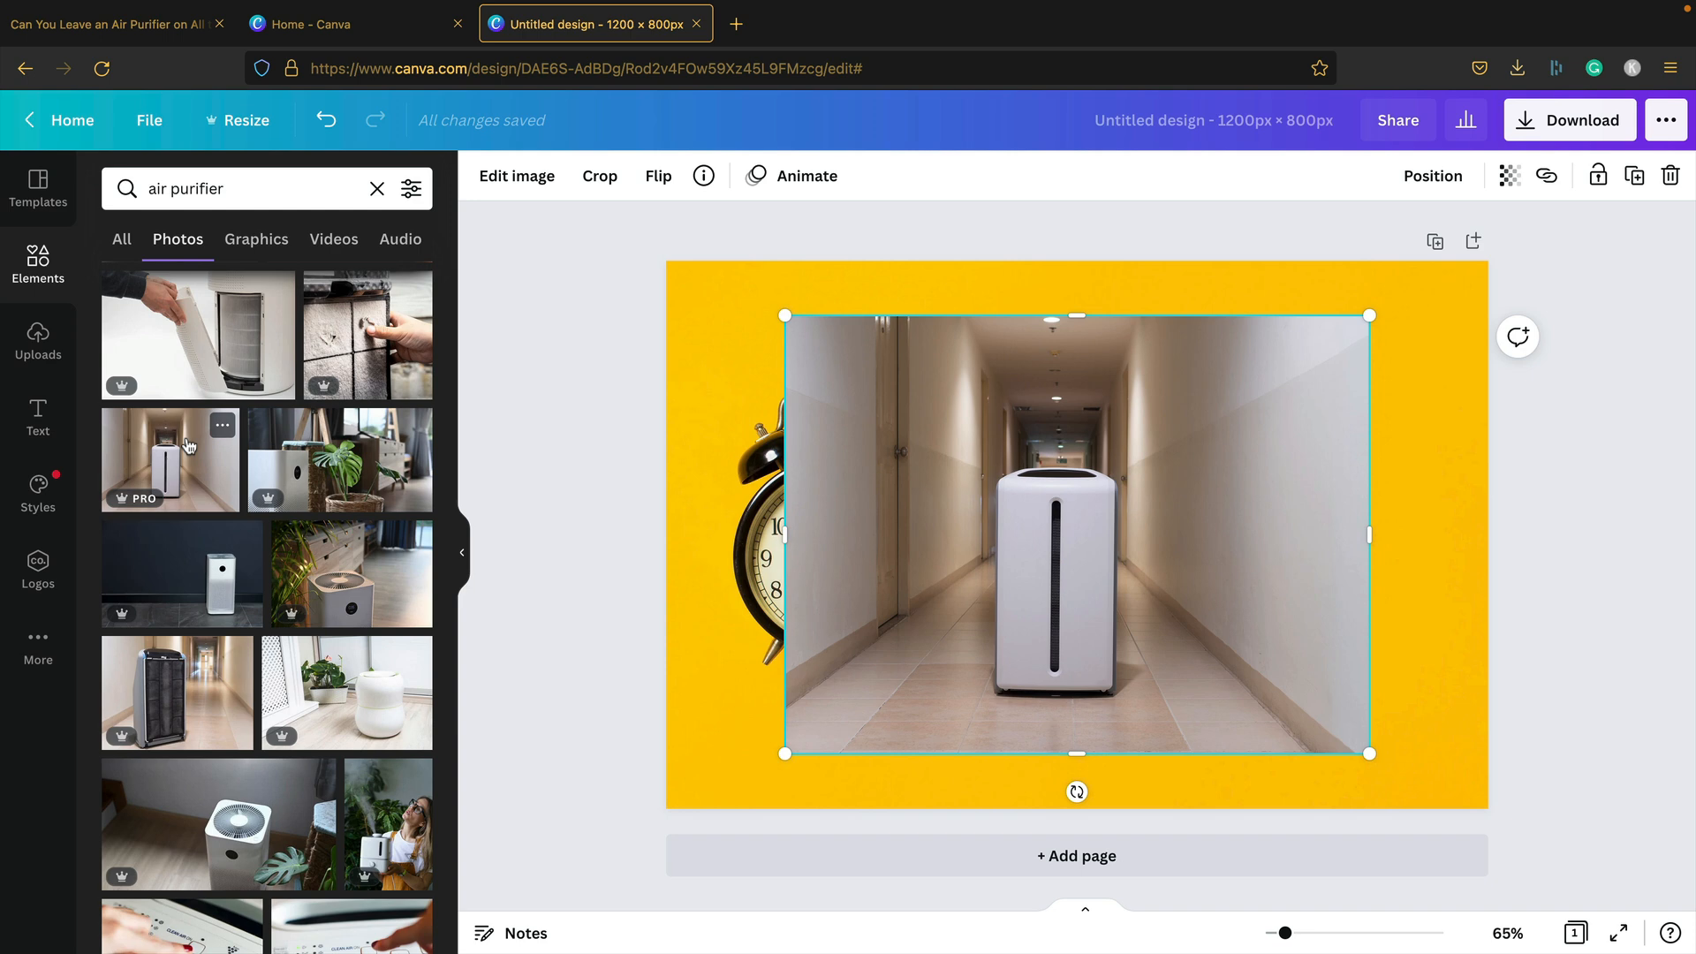
pyautogui.scroll(-5, 166, 494)
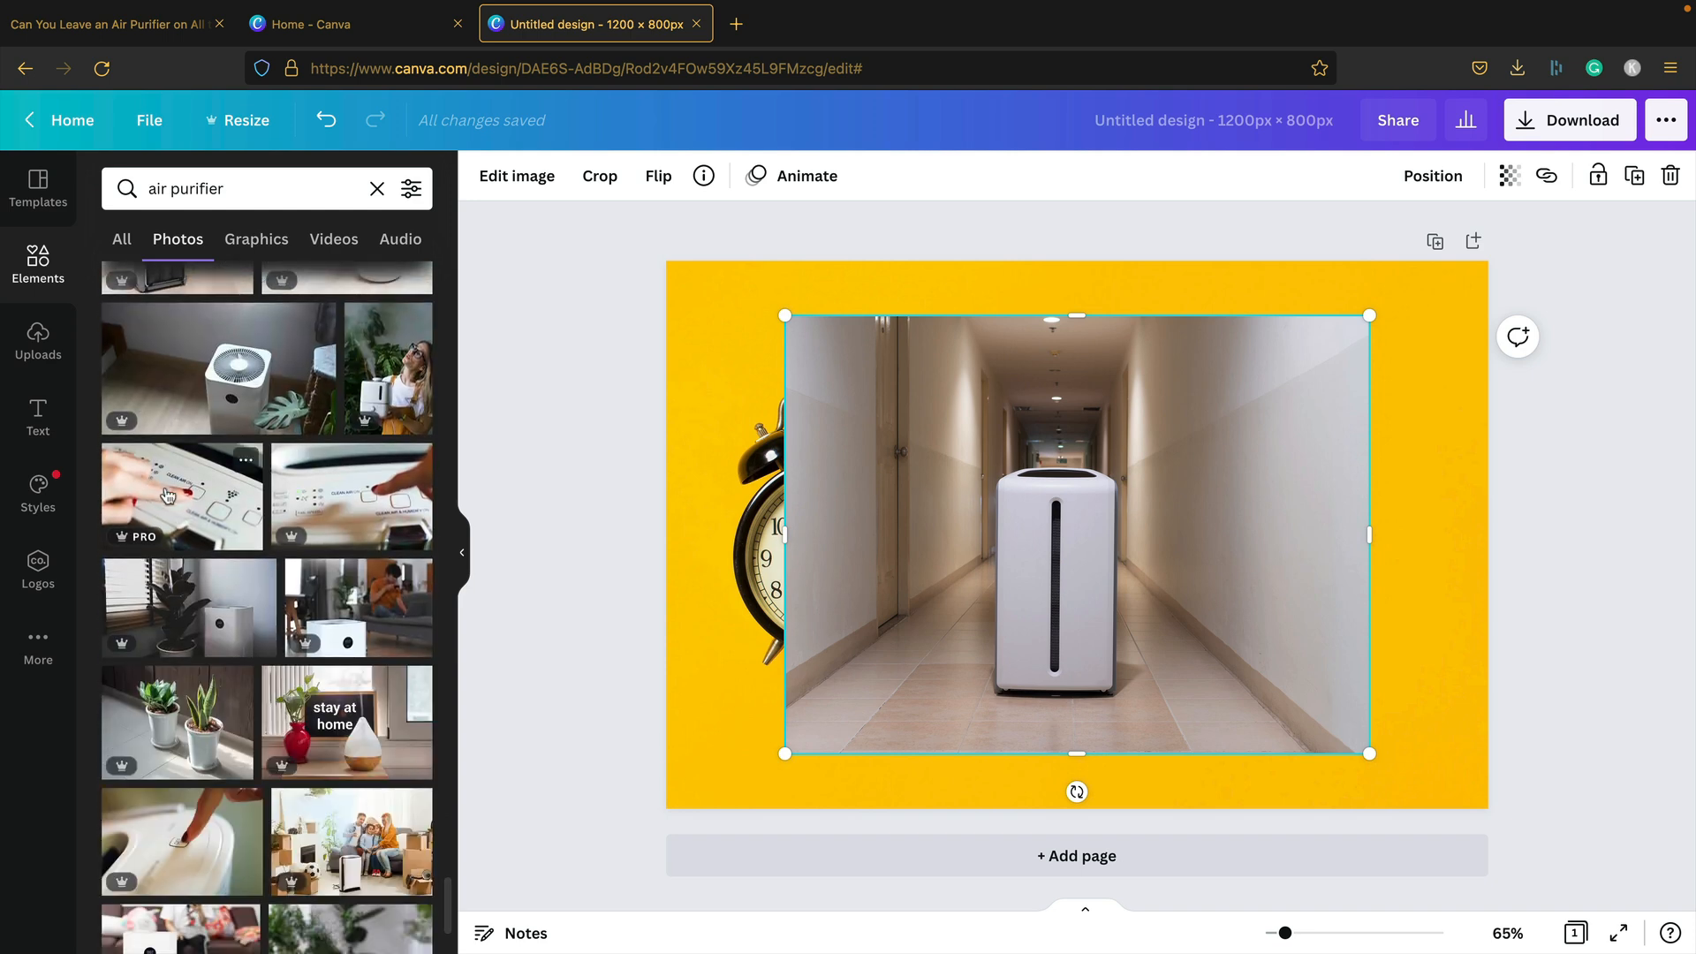
pyautogui.scroll(-1, 172, 493)
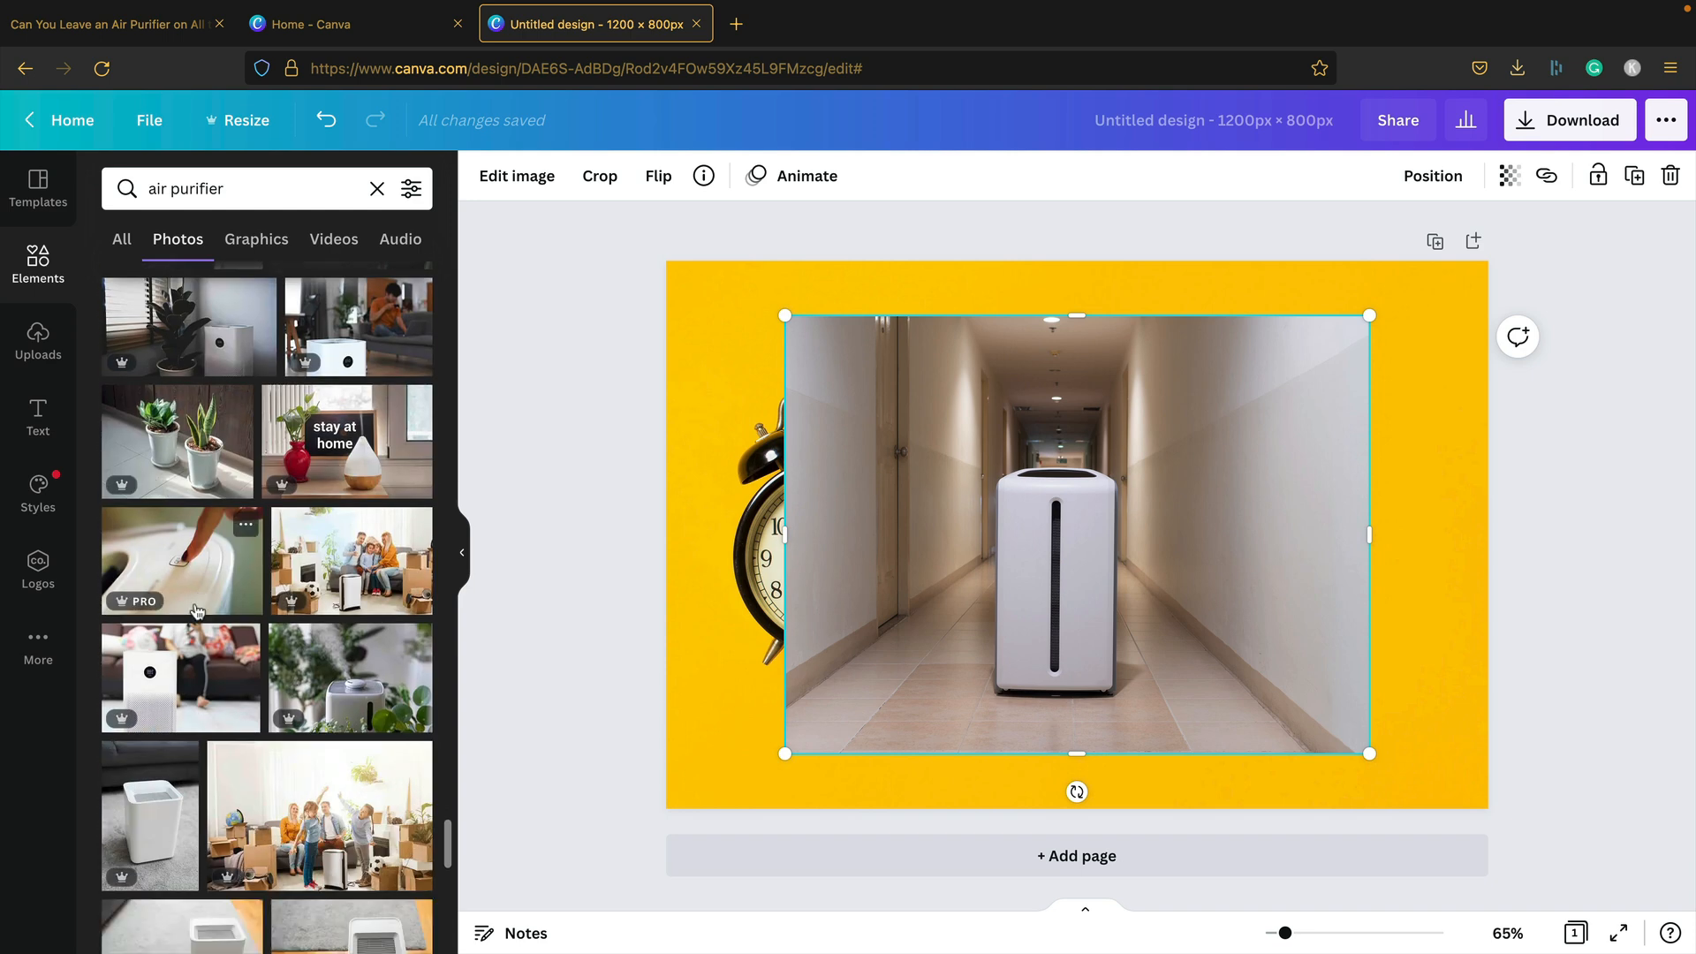
# Add the photo of the white purifier in front of a sofa, delete the hallway photo, and move the new one over the page's middle
pyautogui.moveTo(198, 663); pyautogui.dragTo(1275, 530)
pyautogui.click(1072, 522)
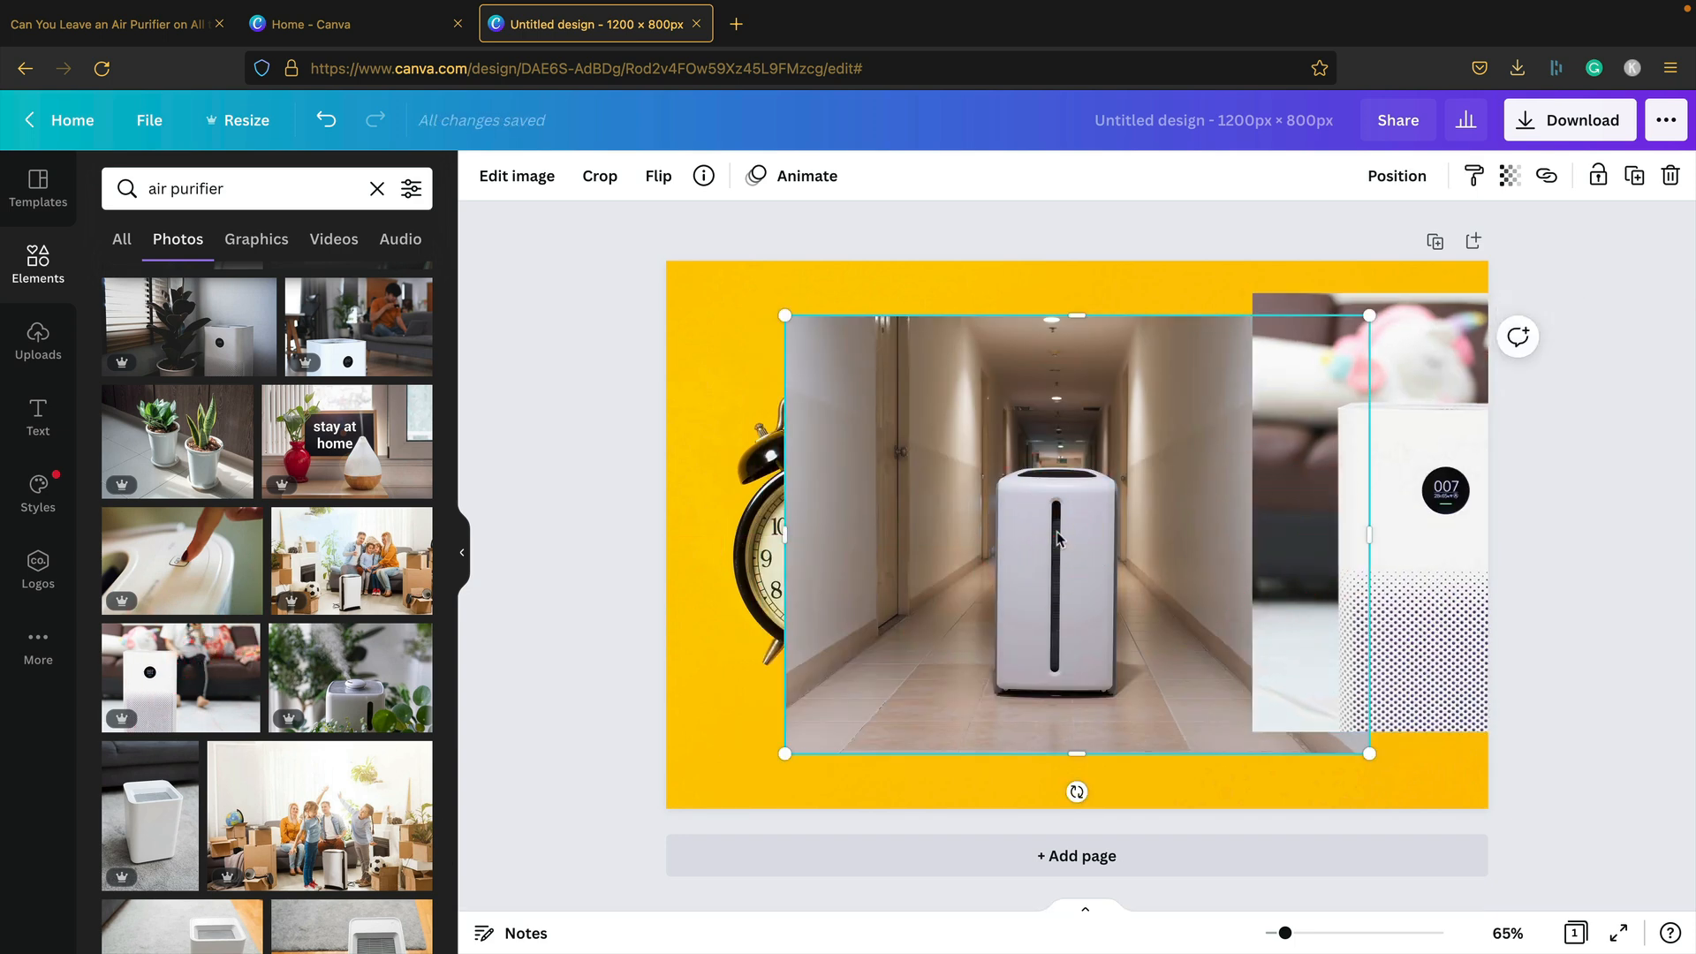
pyautogui.press('Delete')
pyautogui.moveTo(1398, 453); pyautogui.dragTo(969, 489)
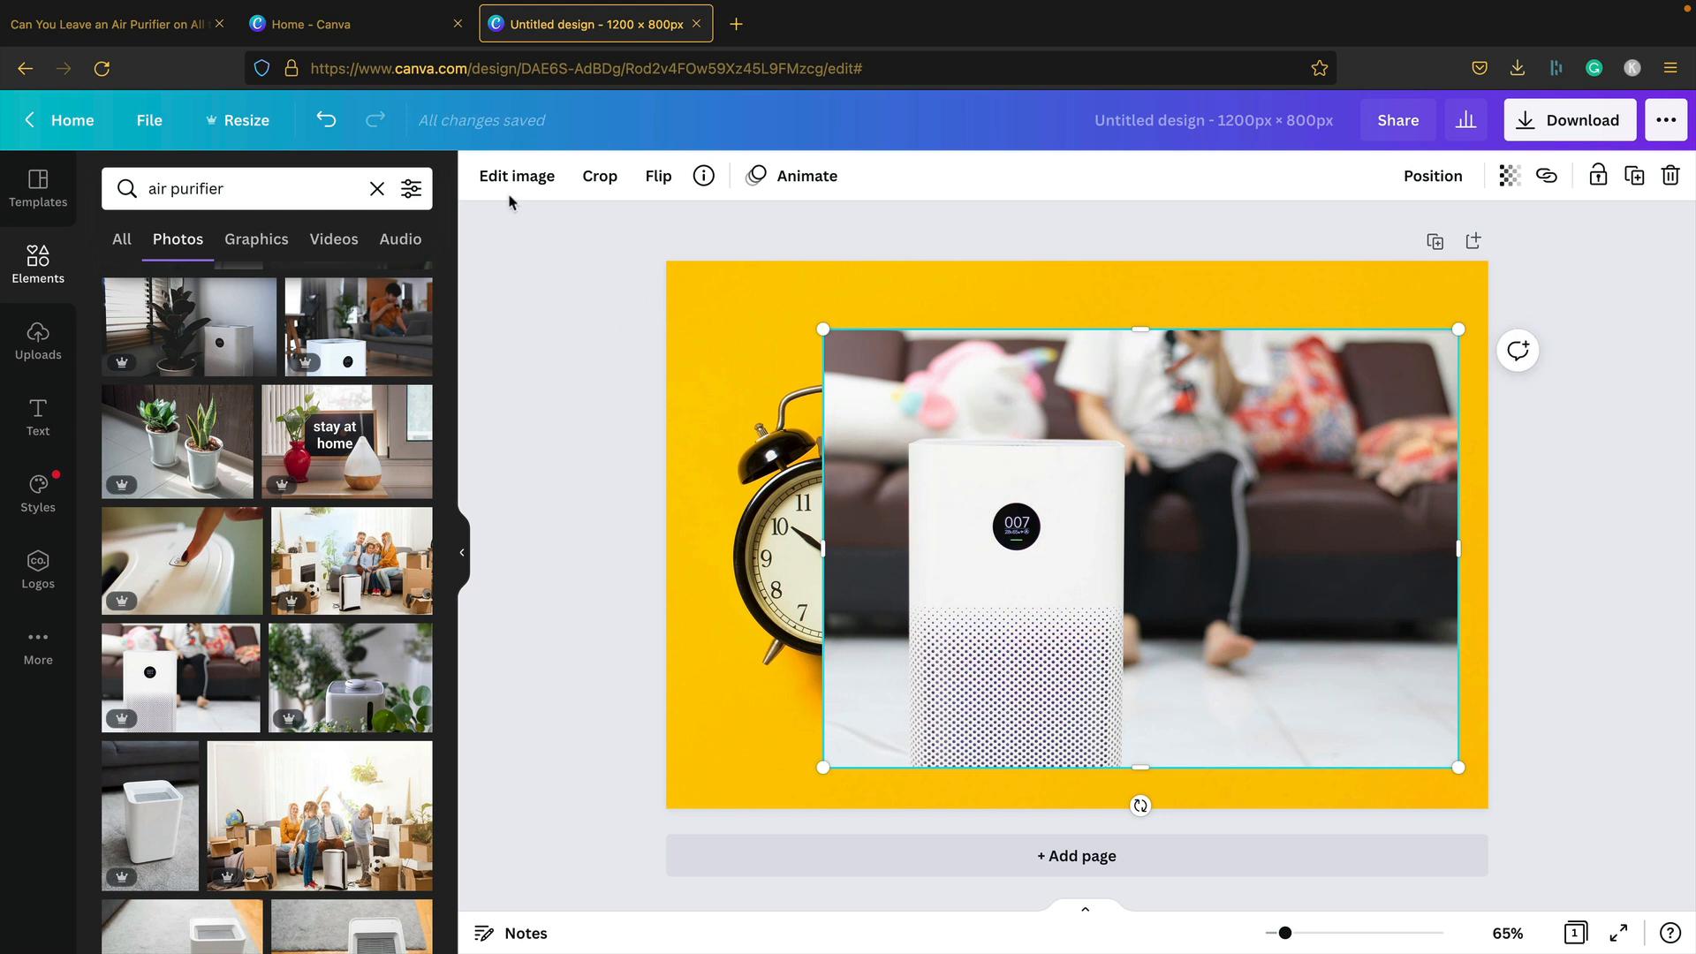
# Remove the background from the purifier photo, move the cutout clear of the clock to its right, and apply the removal
pyautogui.click(528, 173)
pyautogui.click(271, 357)
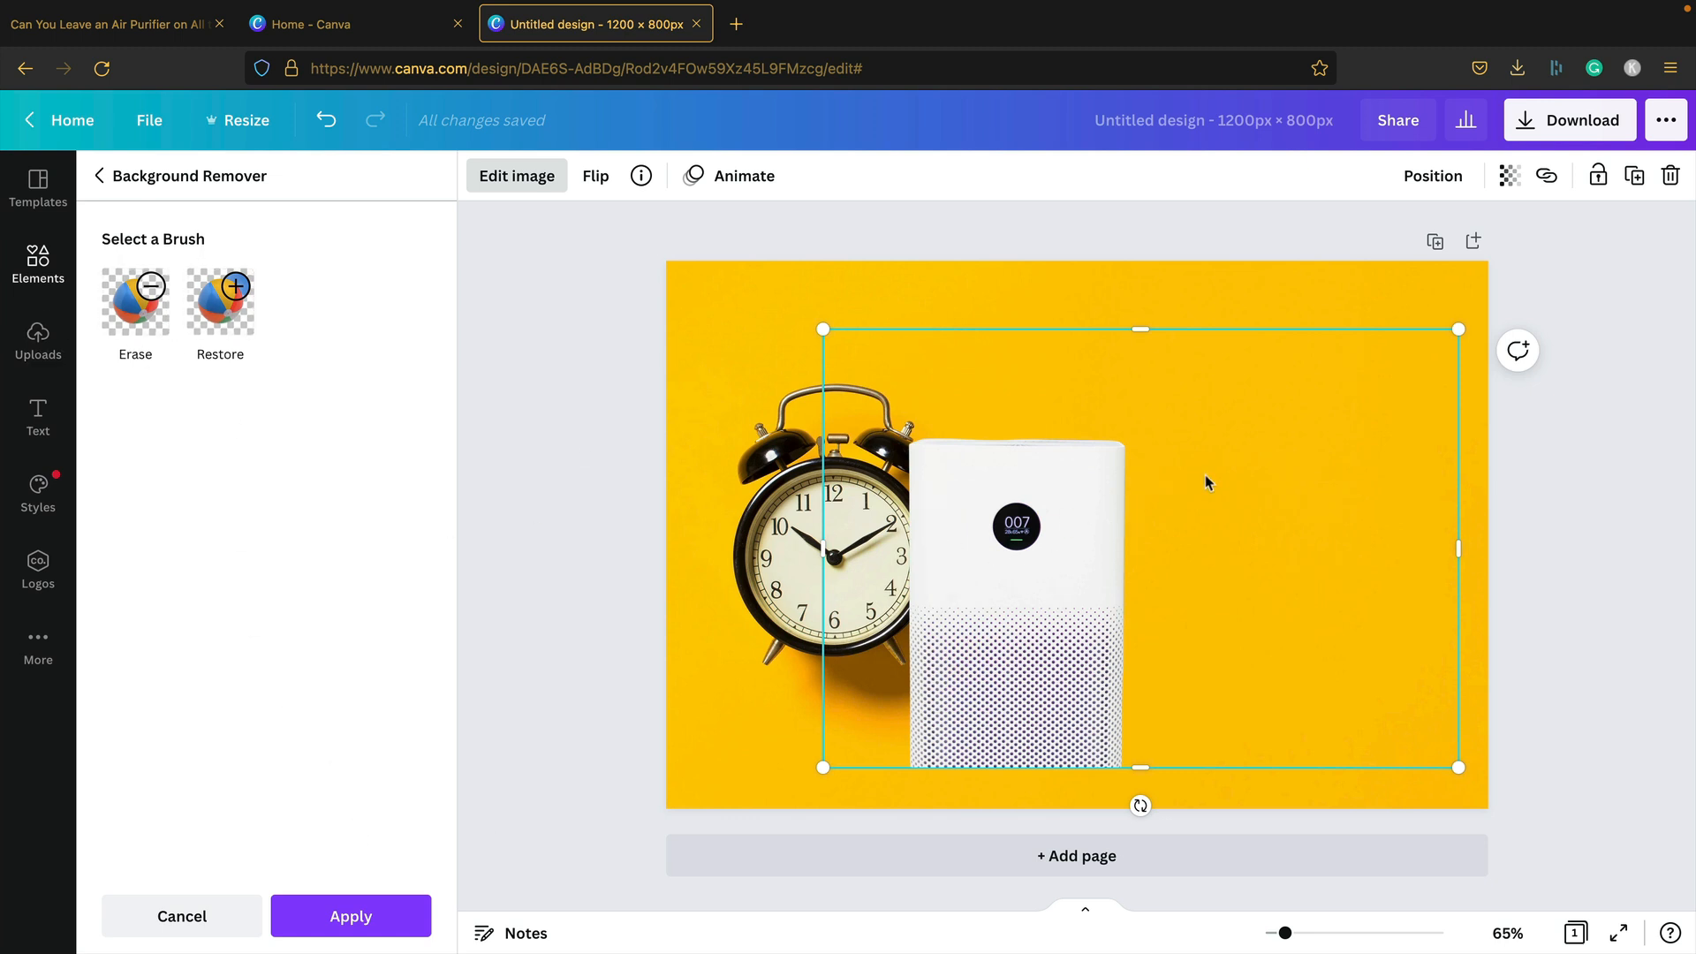
pyautogui.moveTo(1162, 531); pyautogui.dragTo(1261, 527)
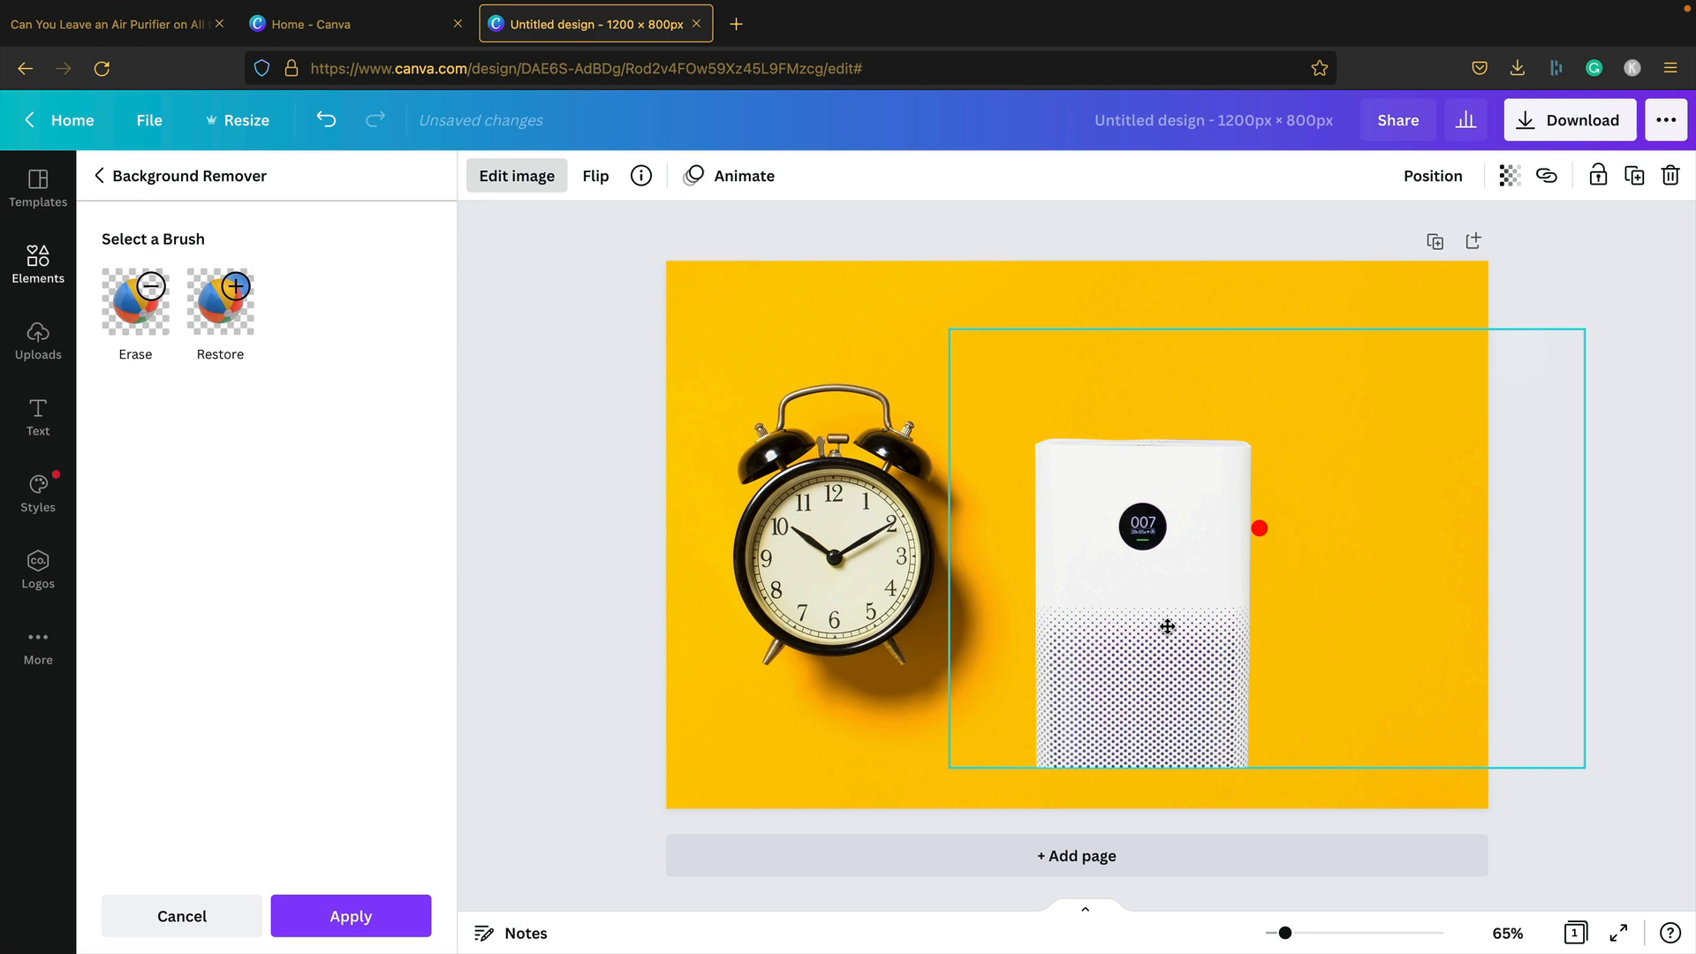
pyautogui.click(389, 919)
# Enlarge the purifier cutout and position it right of the clock with its base running off the page's bottom edge
pyautogui.moveTo(943, 330); pyautogui.dragTo(635, 235)
pyautogui.moveTo(1017, 449); pyautogui.dragTo(1240, 641)
pyautogui.click(1268, 656)
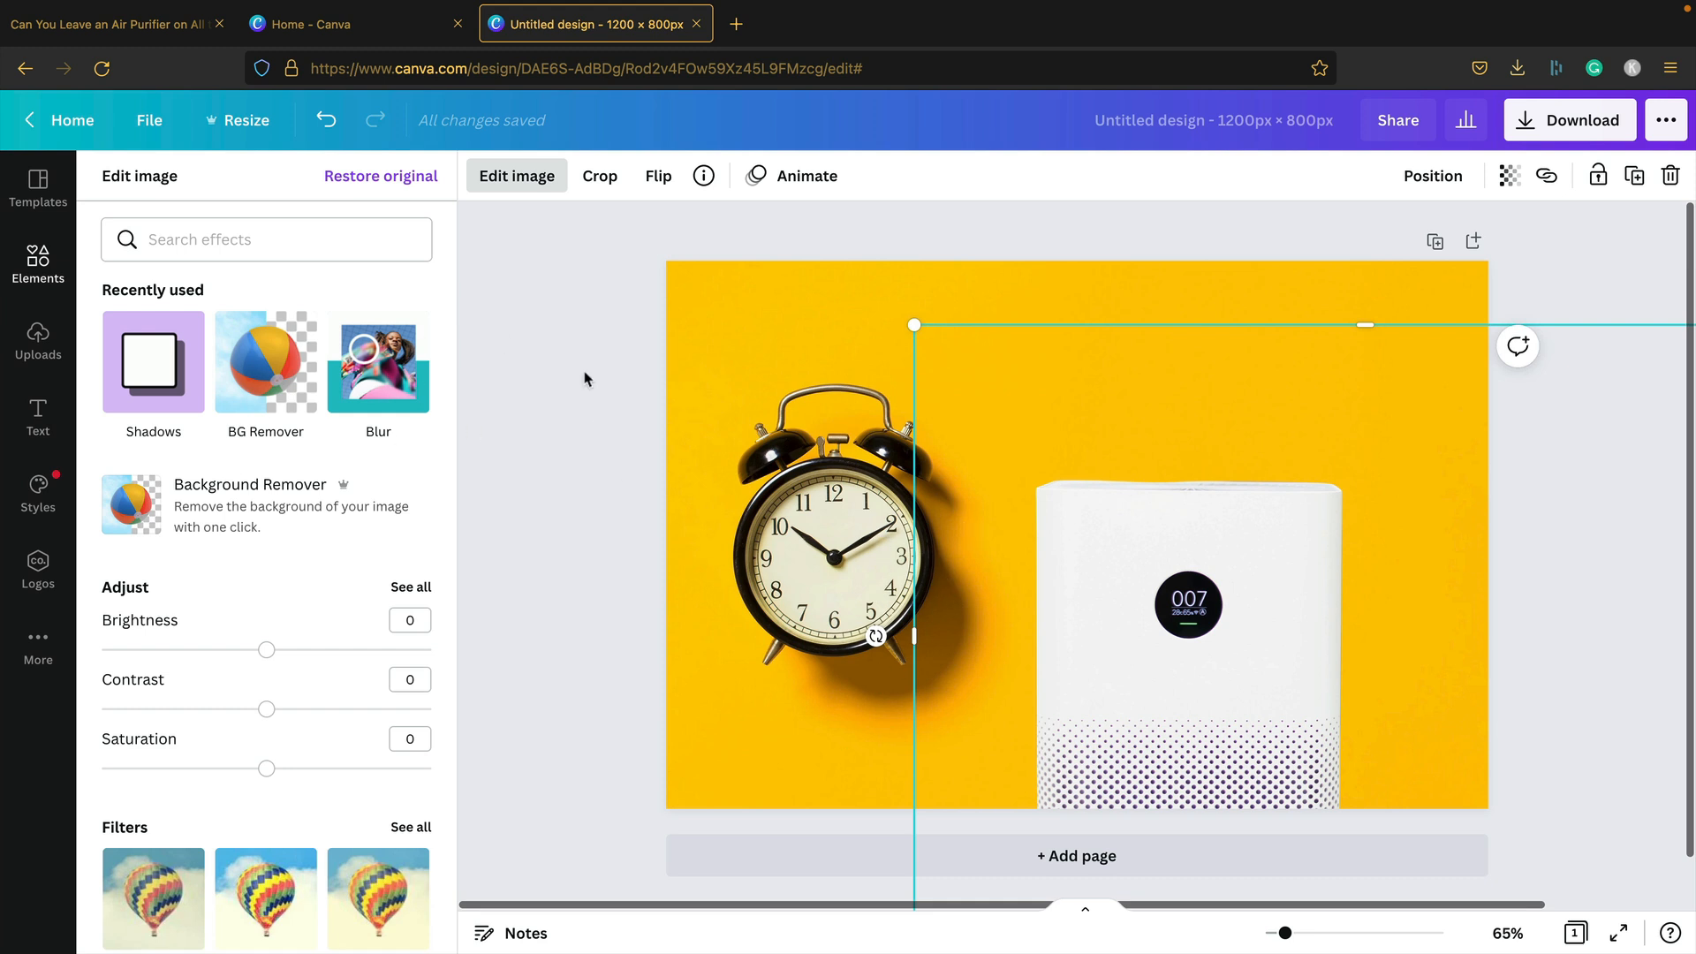
# Give the purifier cutout a Drop shadow with an offset of 7 and a blur of 17
pyautogui.click(150, 343)
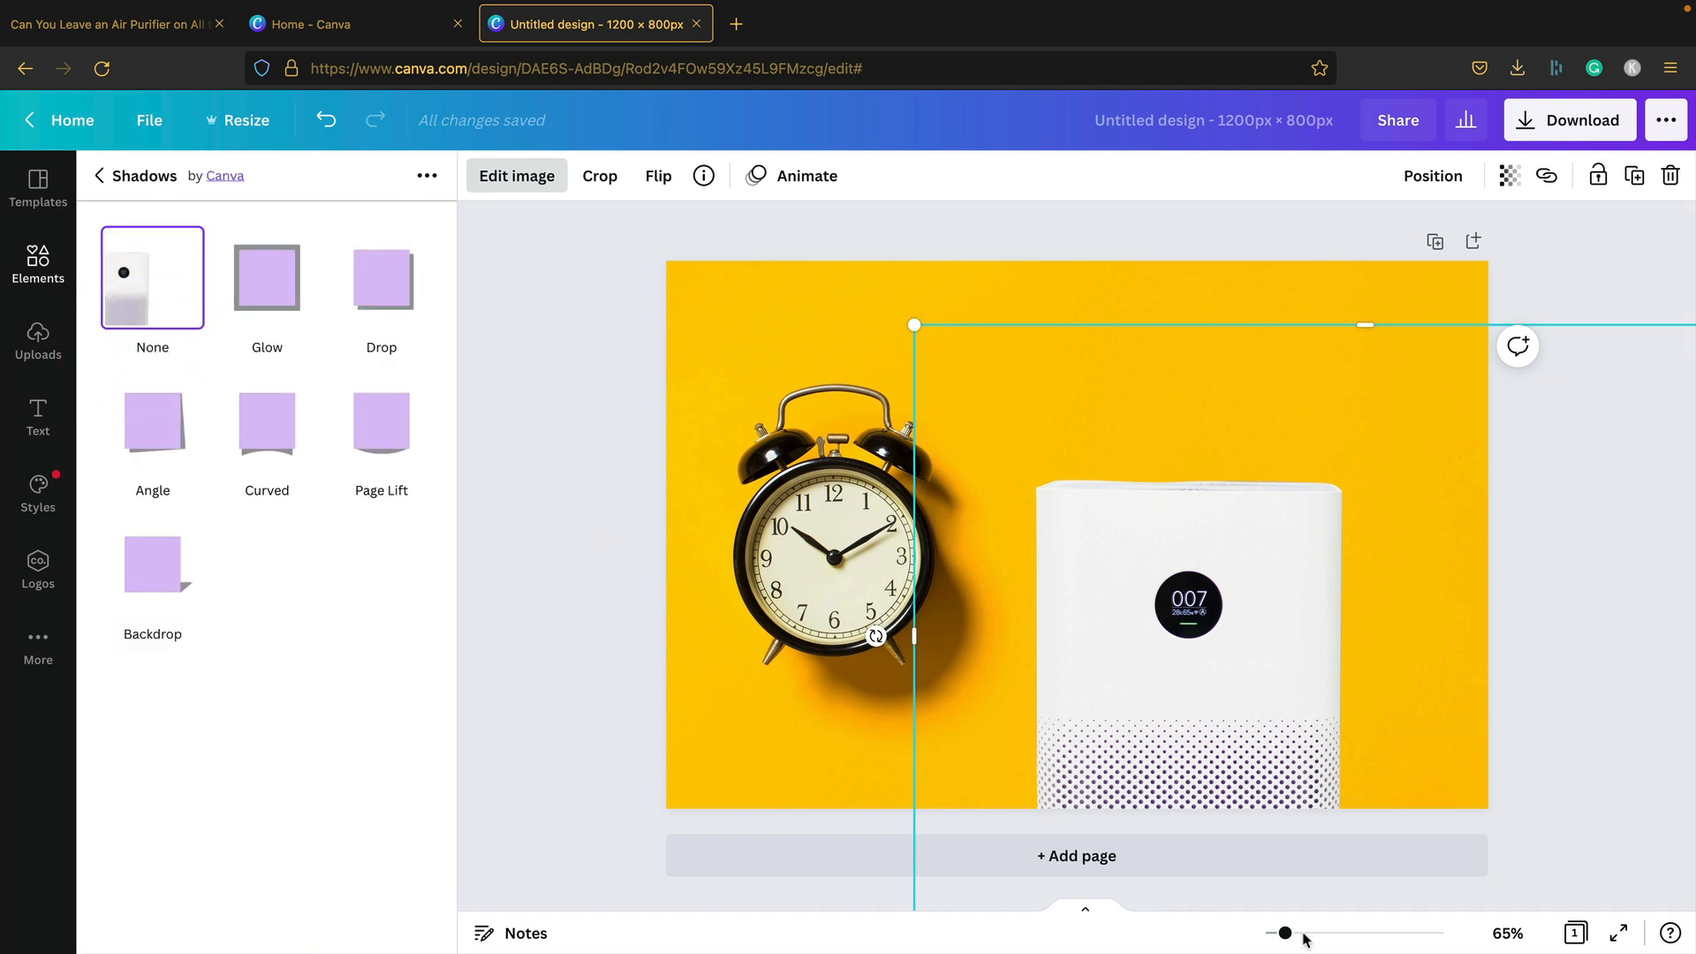
pyautogui.click(380, 279)
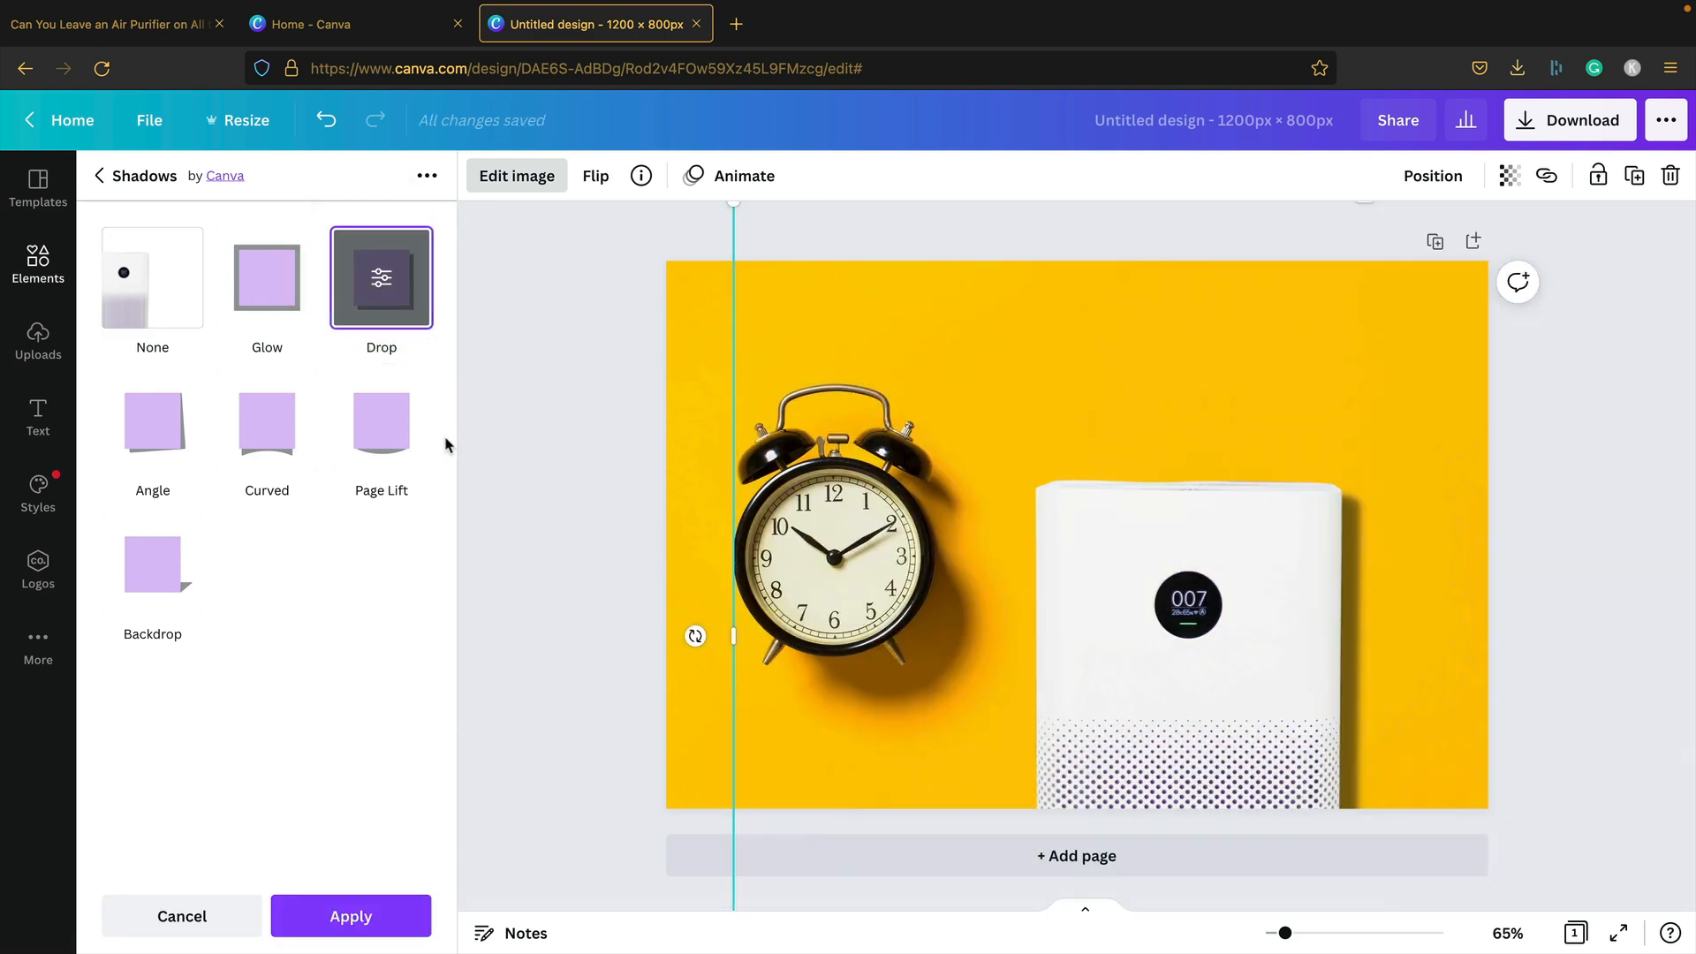
pyautogui.click(381, 280)
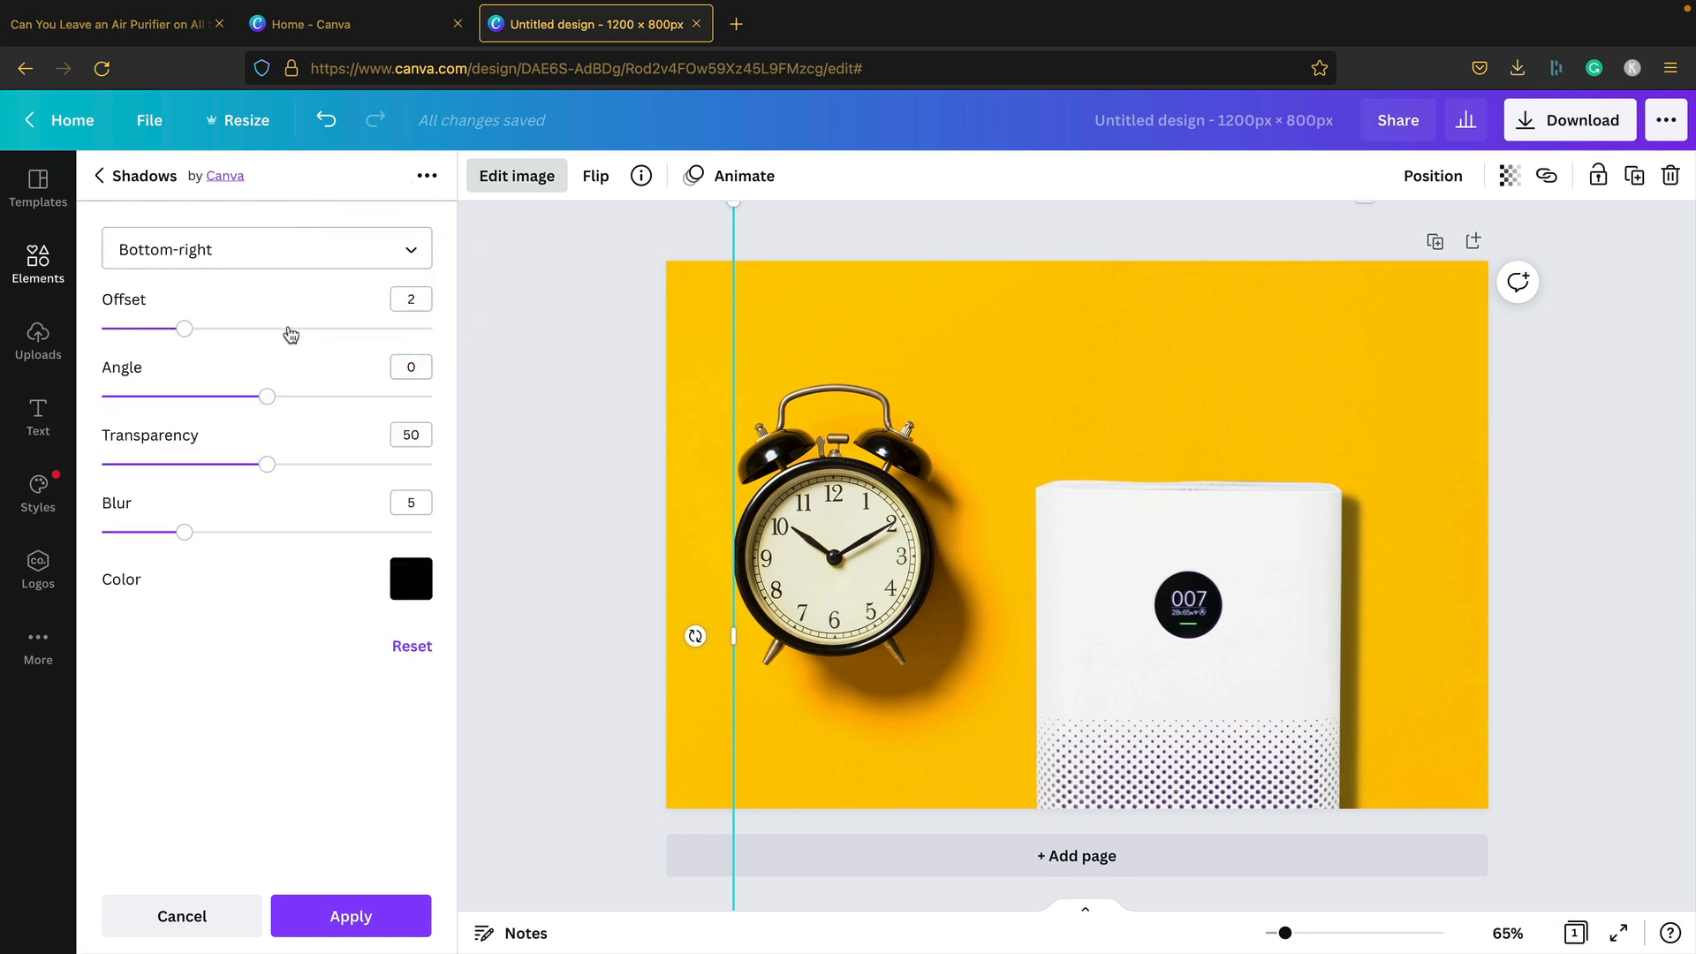
pyautogui.moveTo(209, 538); pyautogui.dragTo(299, 531)
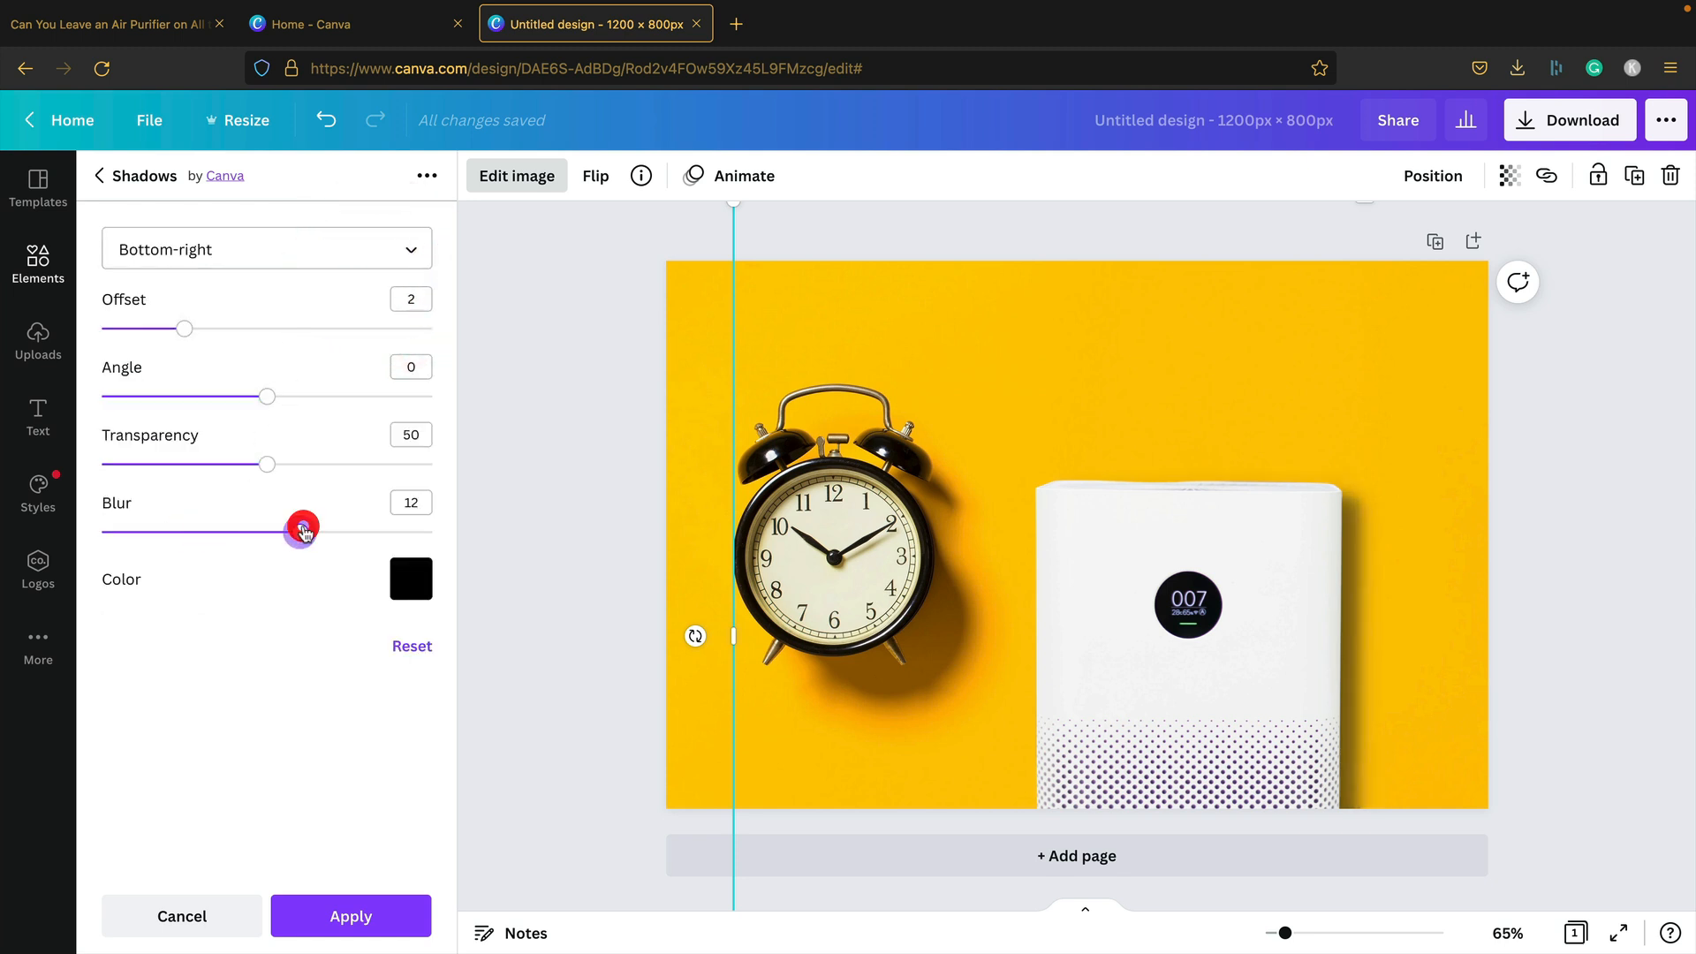
pyautogui.click(333, 535)
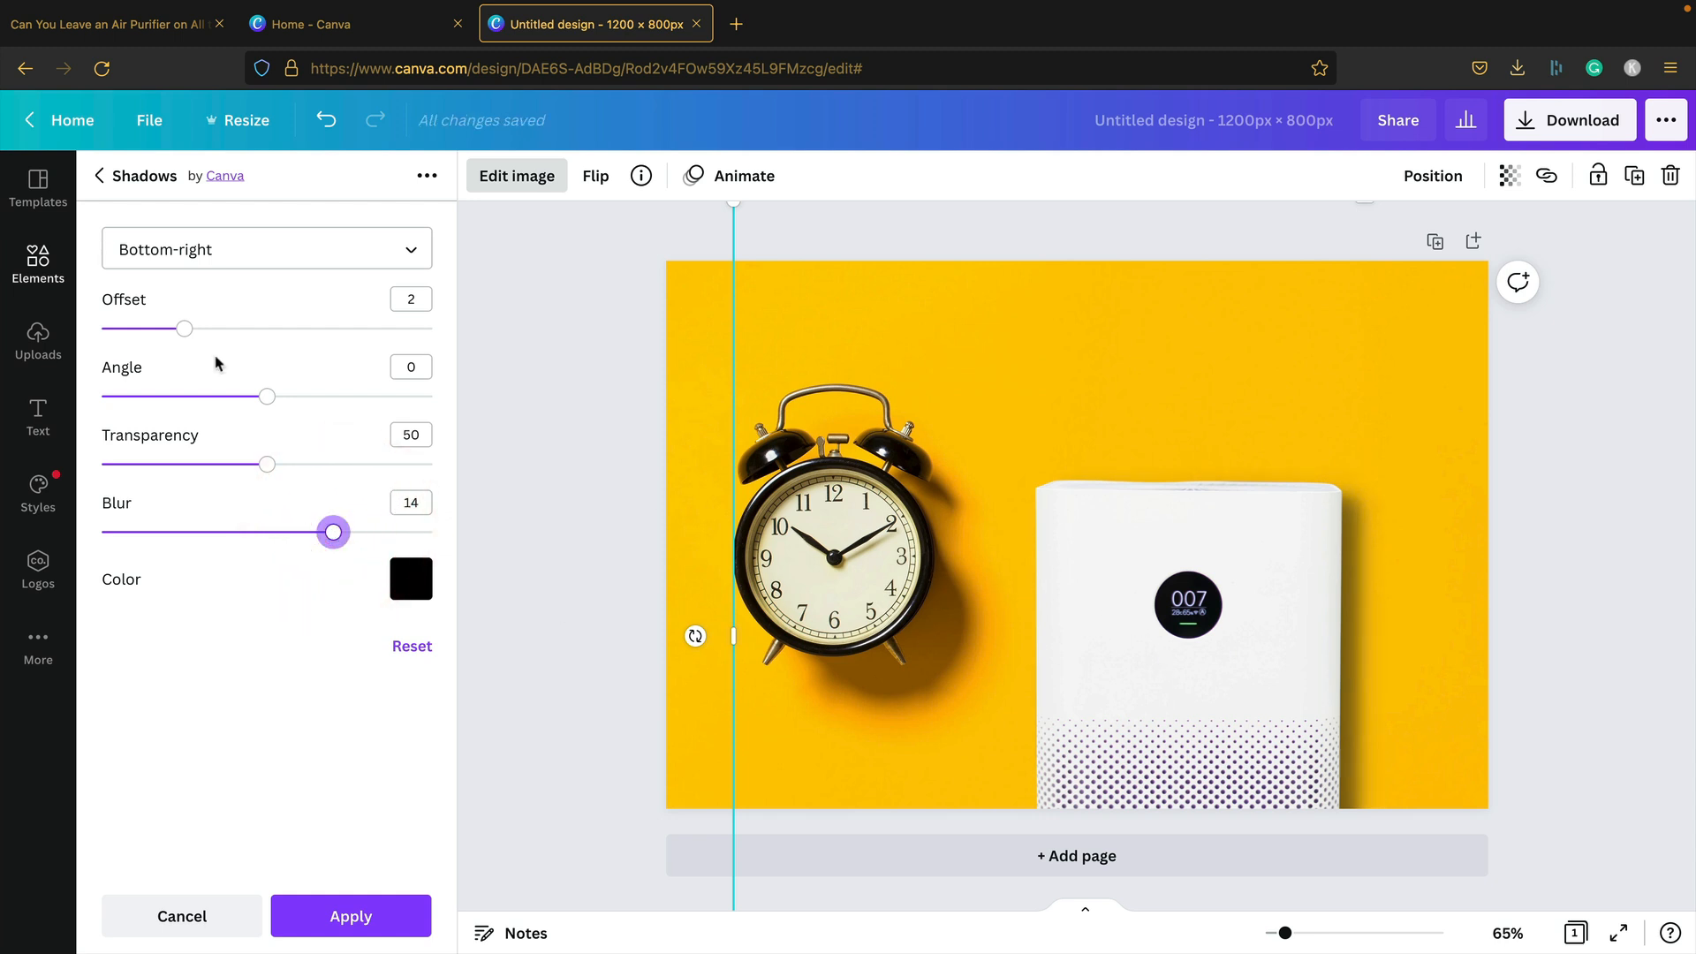
pyautogui.moveTo(195, 337); pyautogui.dragTo(386, 338)
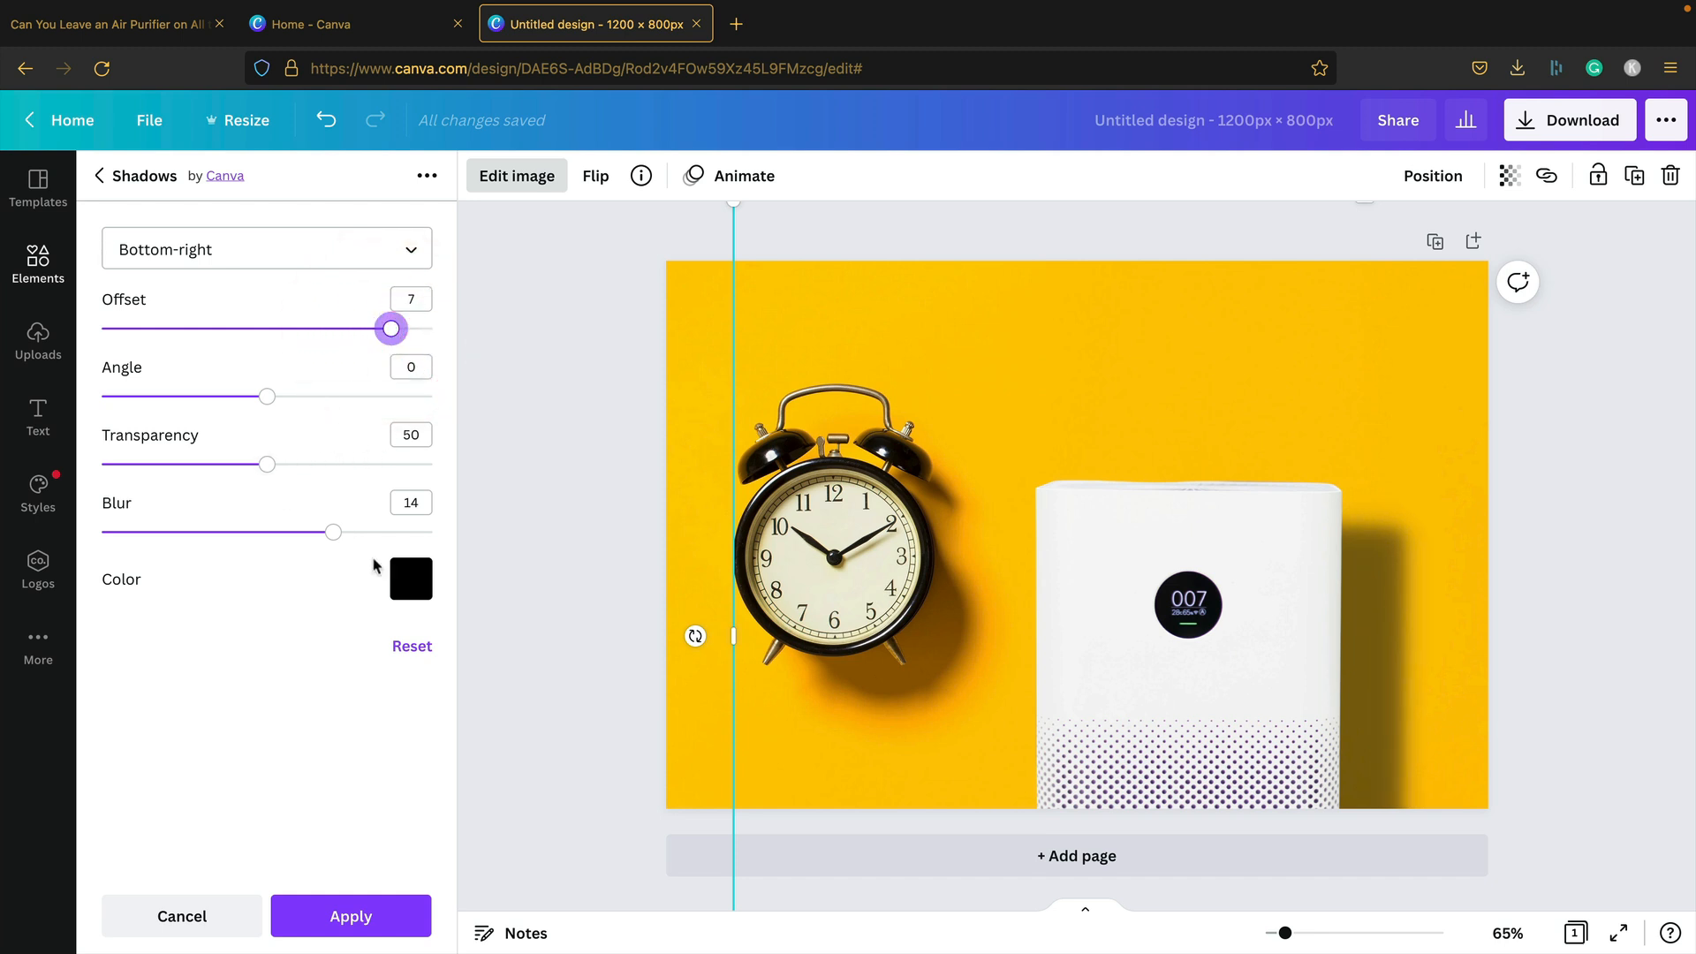
pyautogui.moveTo(334, 533); pyautogui.dragTo(380, 533)
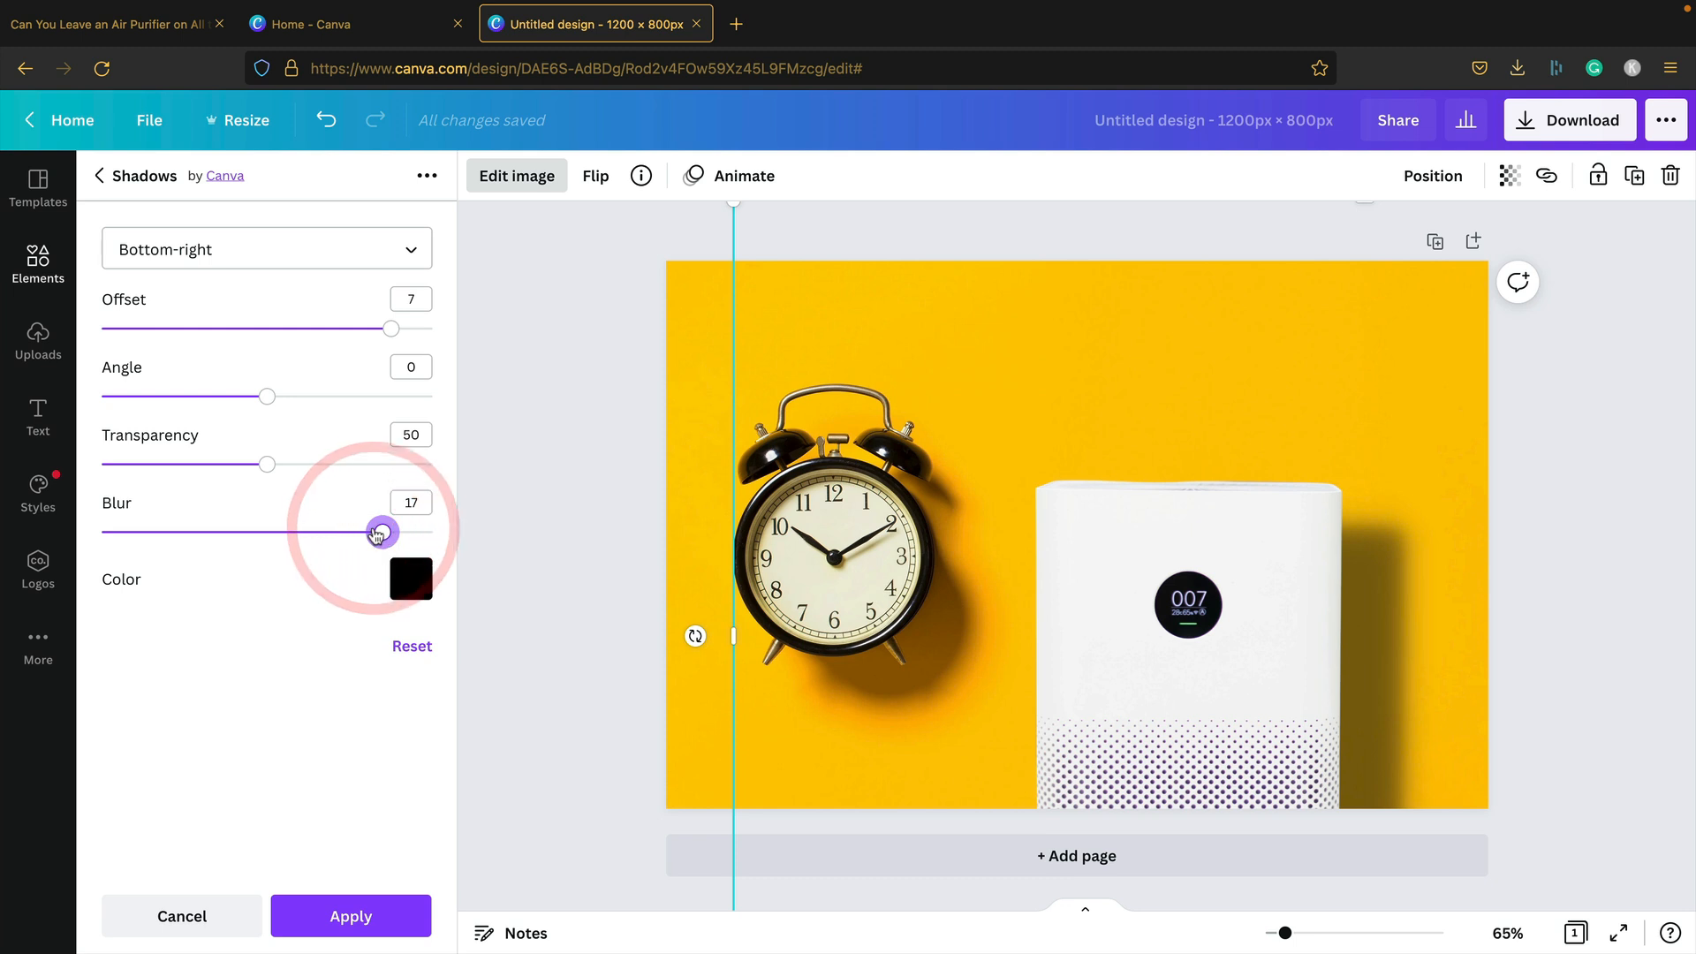
# Set the shadow's angle to 3, try the Bottom direction before returning to Bottom-right, and apply the shadow
pyautogui.moveTo(268, 397)
pyautogui.mouseDown()
pyautogui.moveTo(365, 398)
pyautogui.moveTo(280, 407)
pyautogui.mouseUp()
pyautogui.click(364, 396)
pyautogui.click(333, 248)
pyautogui.scroll(-3, 246, 273)
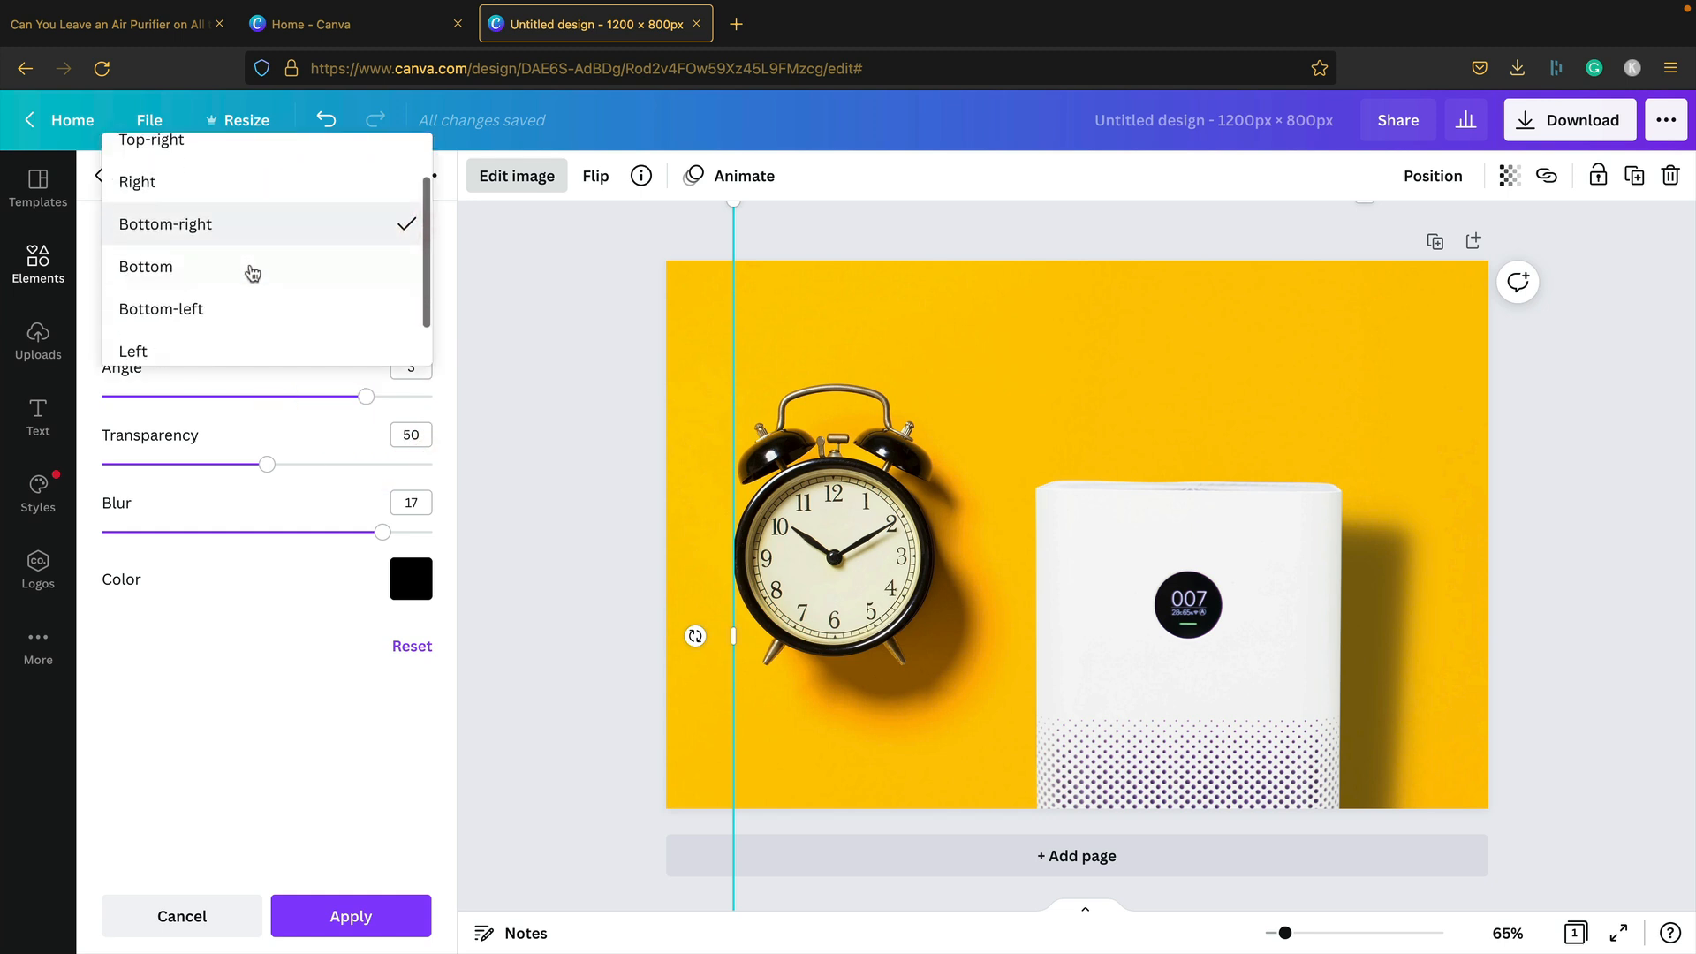
pyautogui.scroll(3, 248, 273)
pyautogui.click(237, 327)
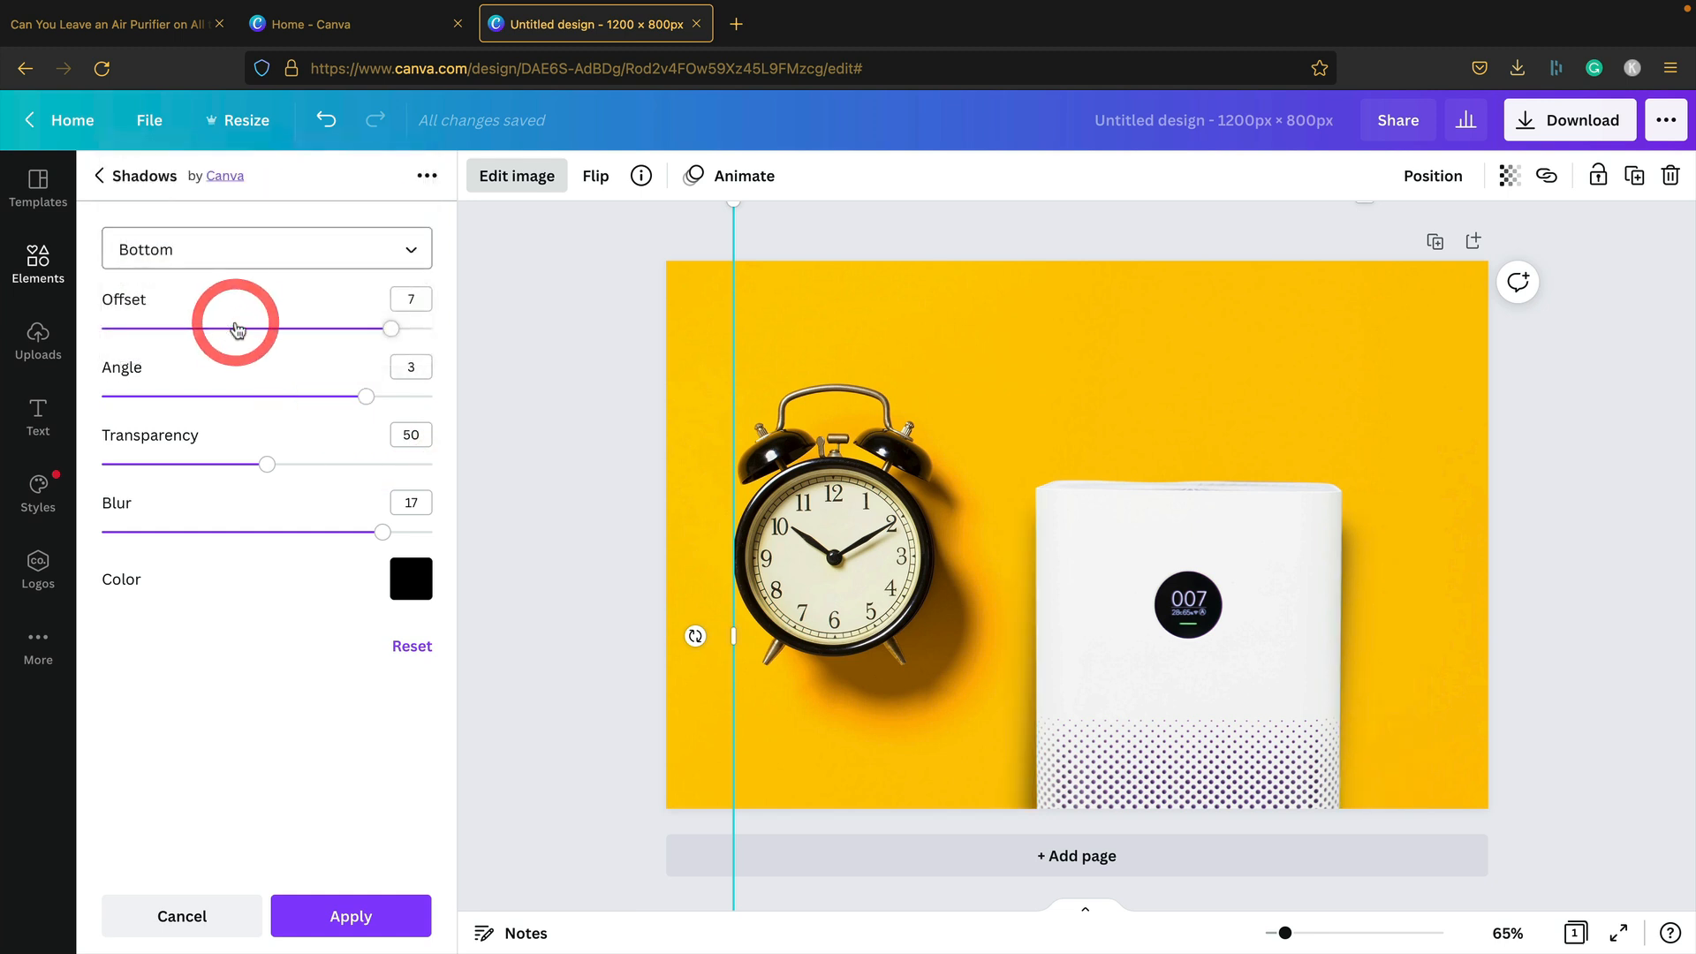
pyautogui.click(268, 250)
pyautogui.click(260, 290)
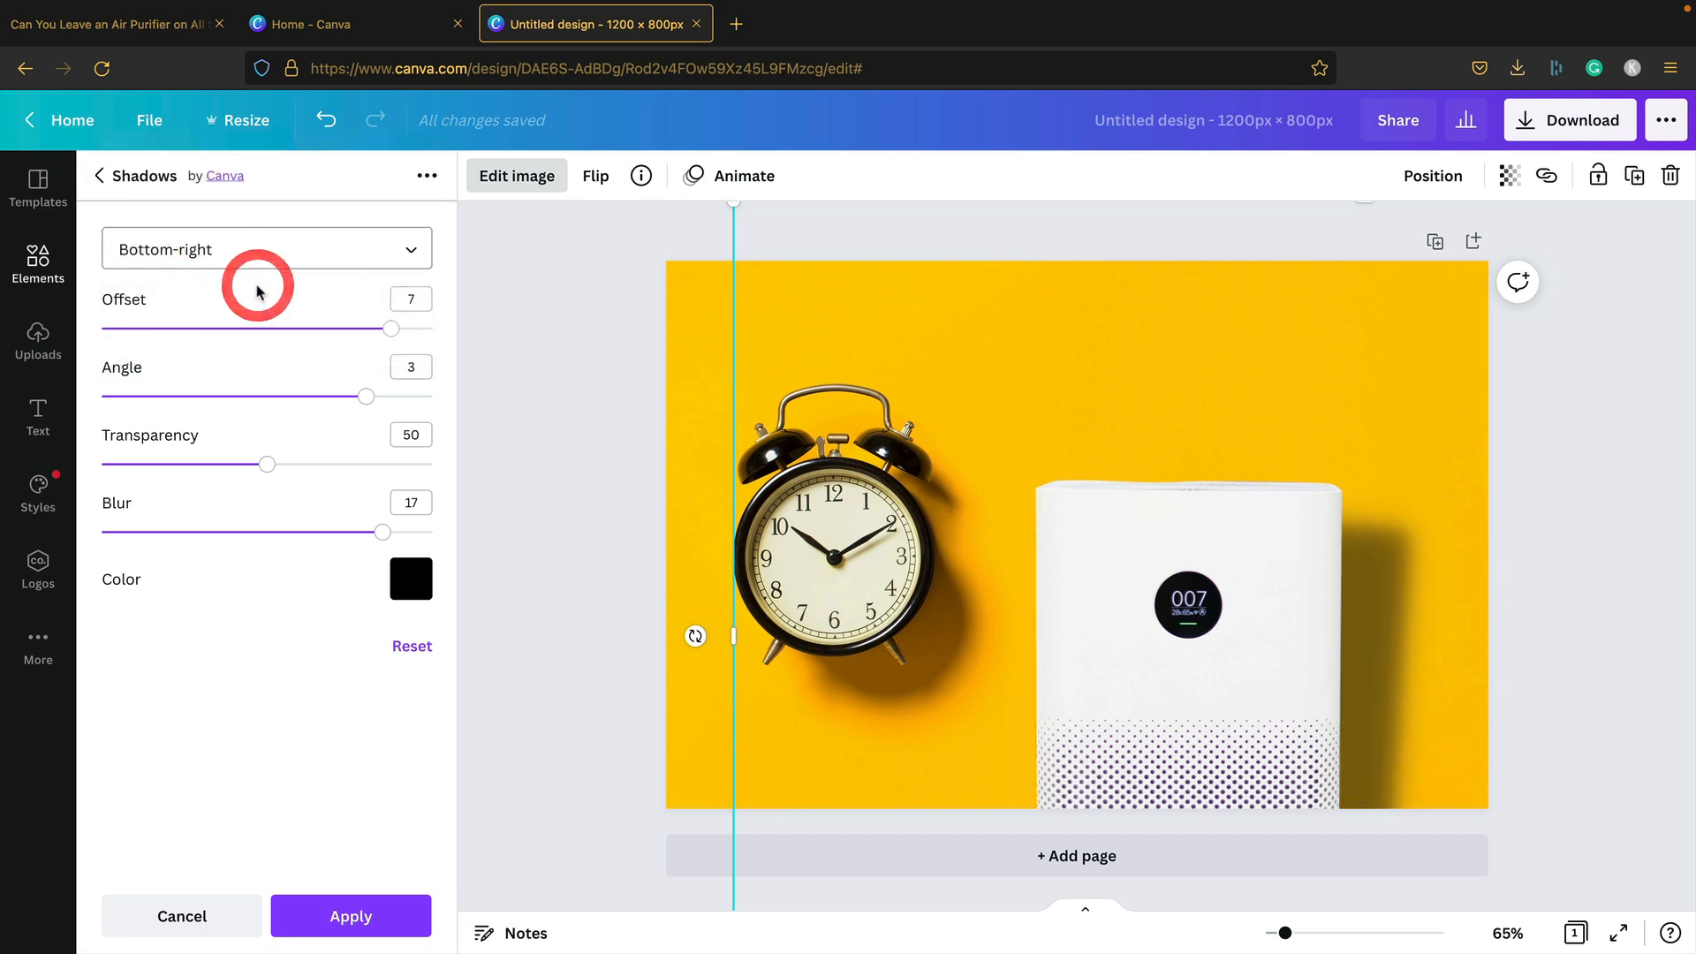
pyautogui.click(363, 918)
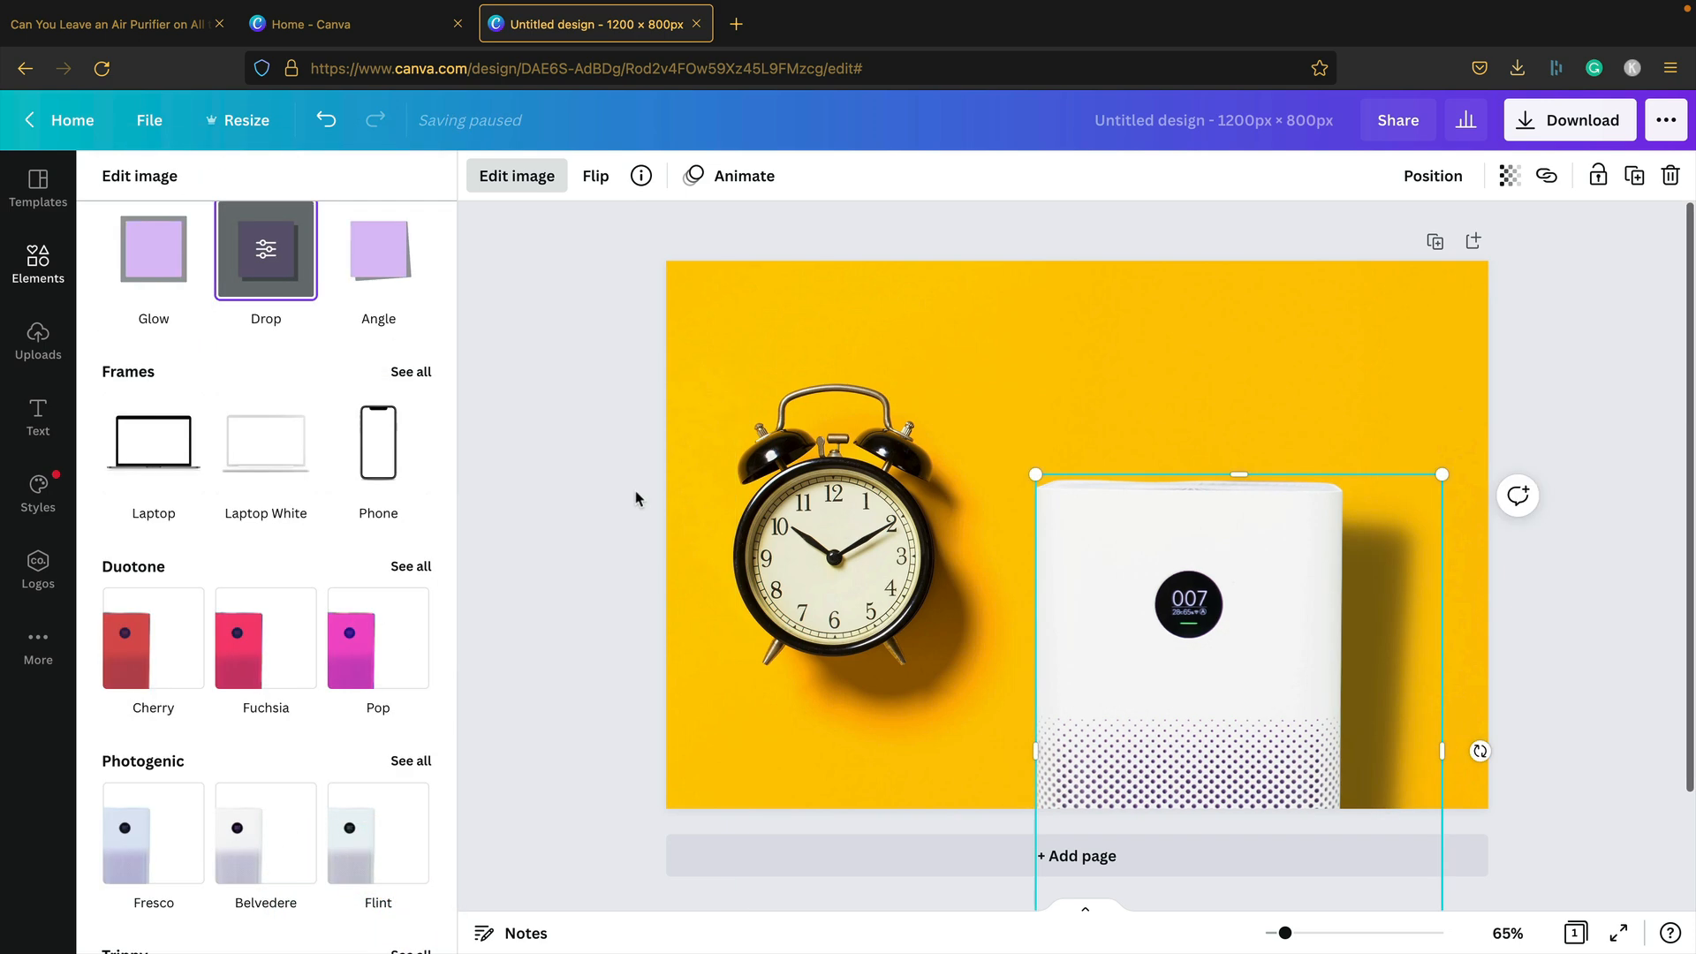
# Shrink the purifier slightly and move it down toward the page's bottom-right corner
pyautogui.click(1191, 679)
pyautogui.click(586, 551)
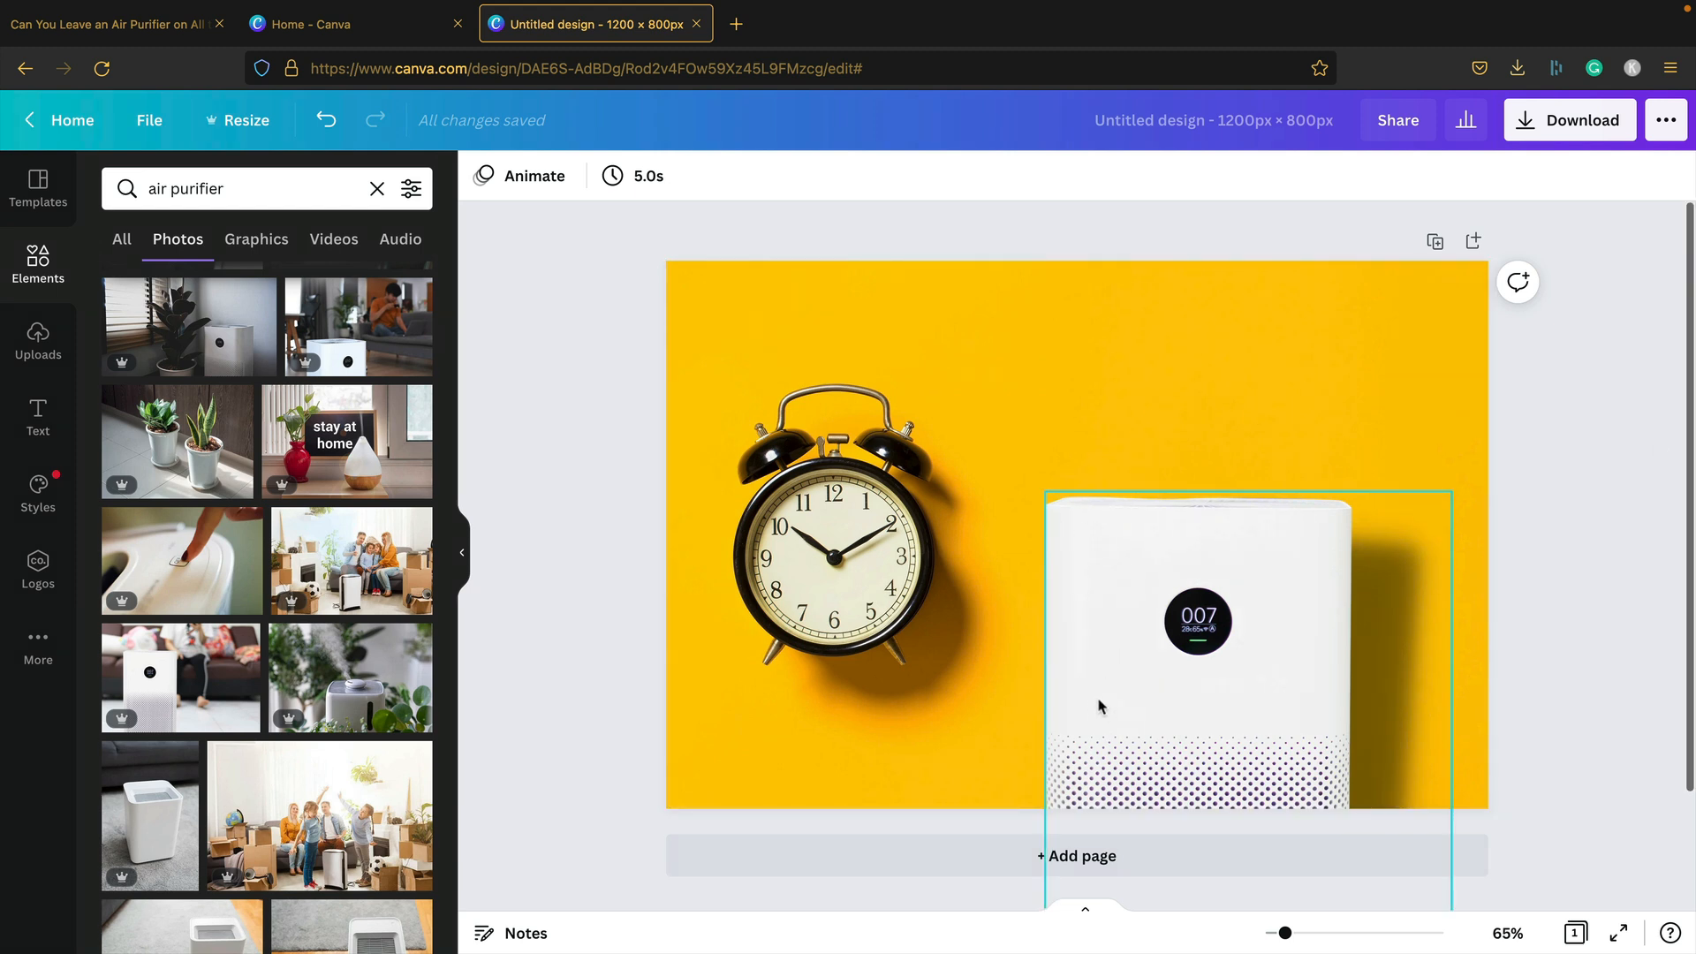
pyautogui.moveTo(1212, 603); pyautogui.dragTo(1229, 621)
pyautogui.moveTo(1455, 506); pyautogui.dragTo(1309, 588)
pyautogui.moveTo(1448, 509); pyautogui.dragTo(1454, 503)
pyautogui.moveTo(1238, 601); pyautogui.dragTo(1239, 626)
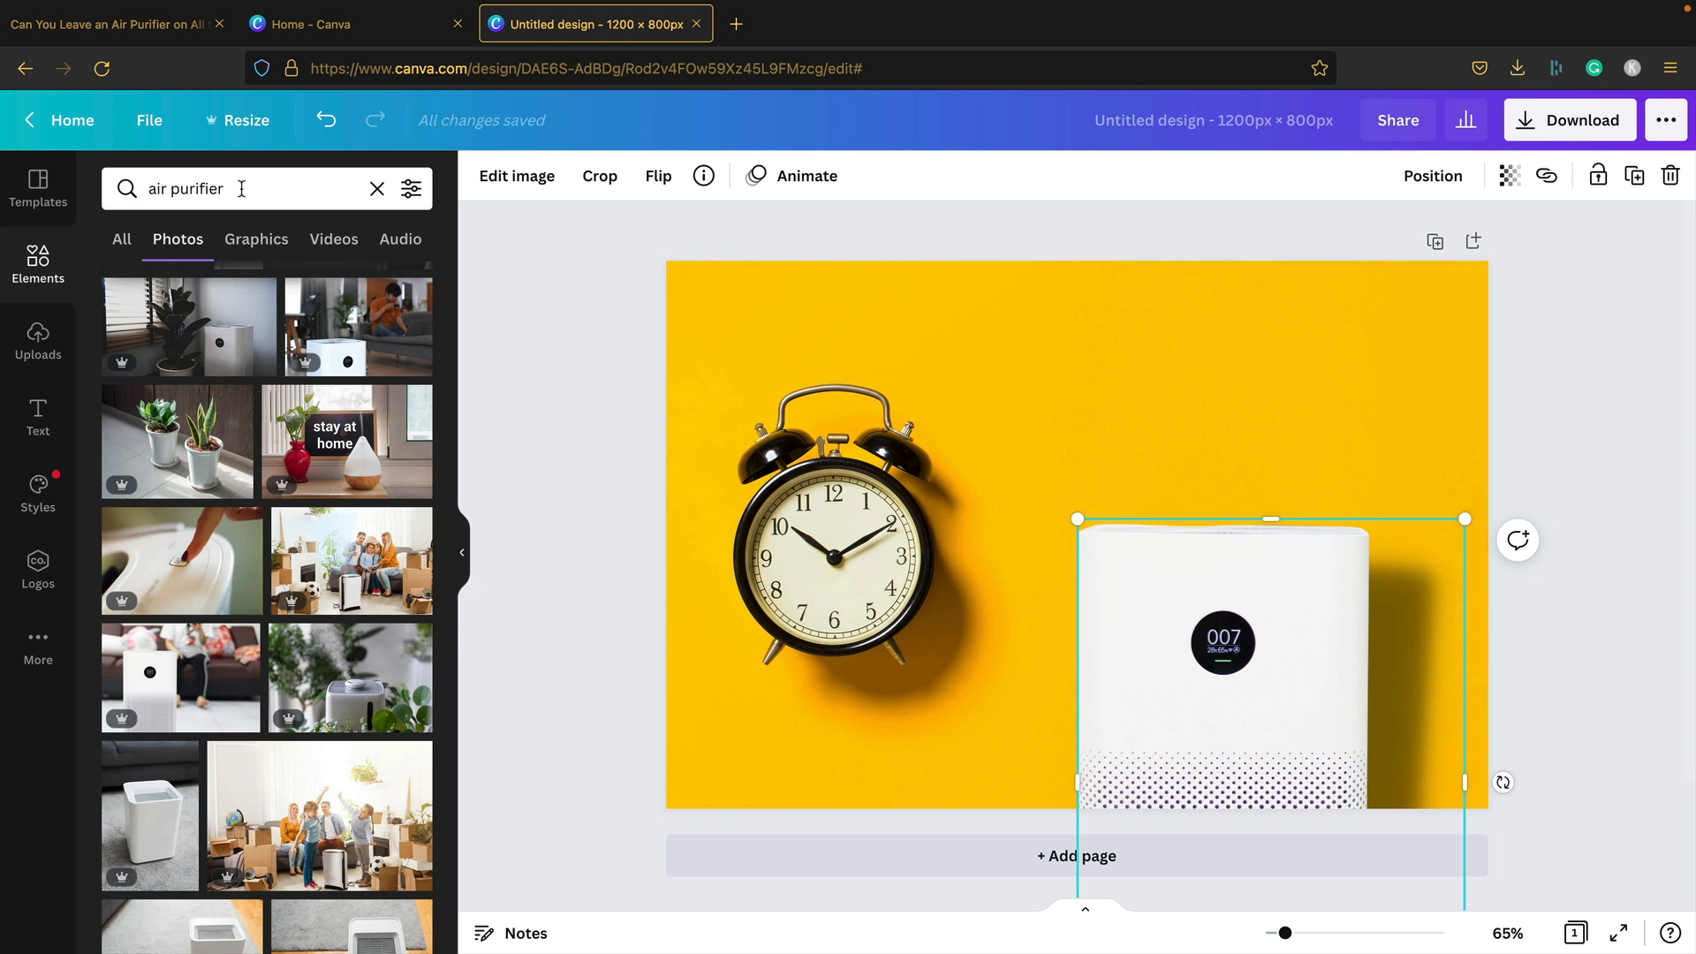
# Search the elements for "smoke" and show only graphics
pyautogui.click(133, 190)
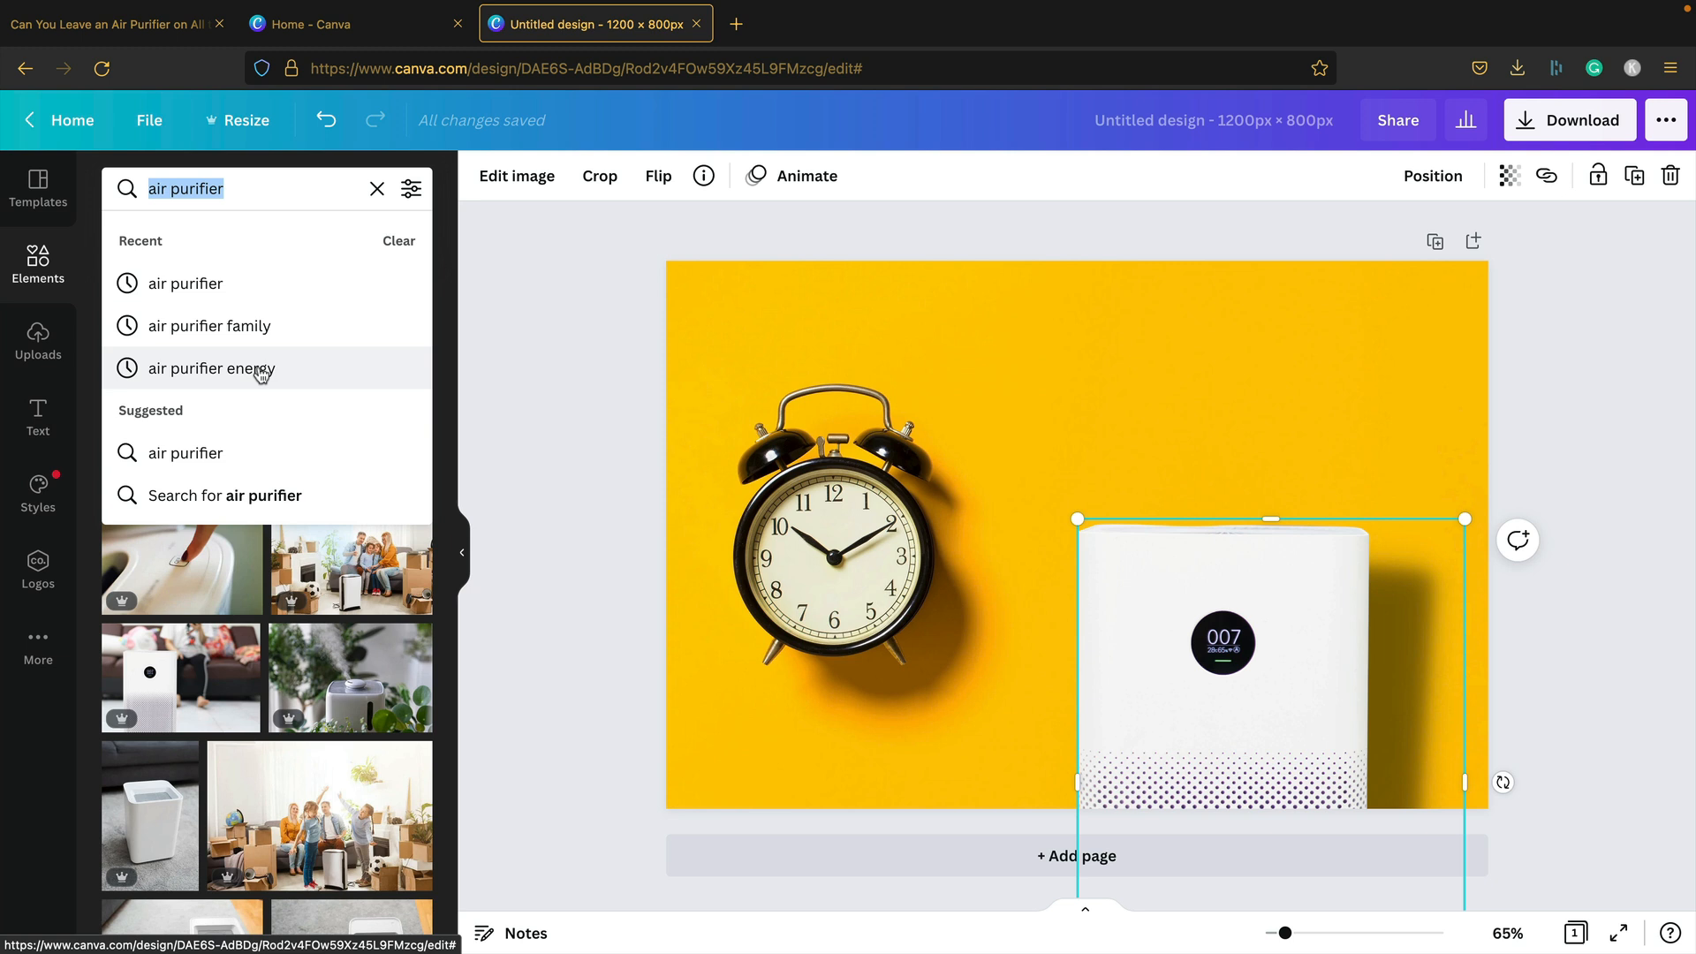
pyautogui.write('smoek')
pyautogui.press('Return')
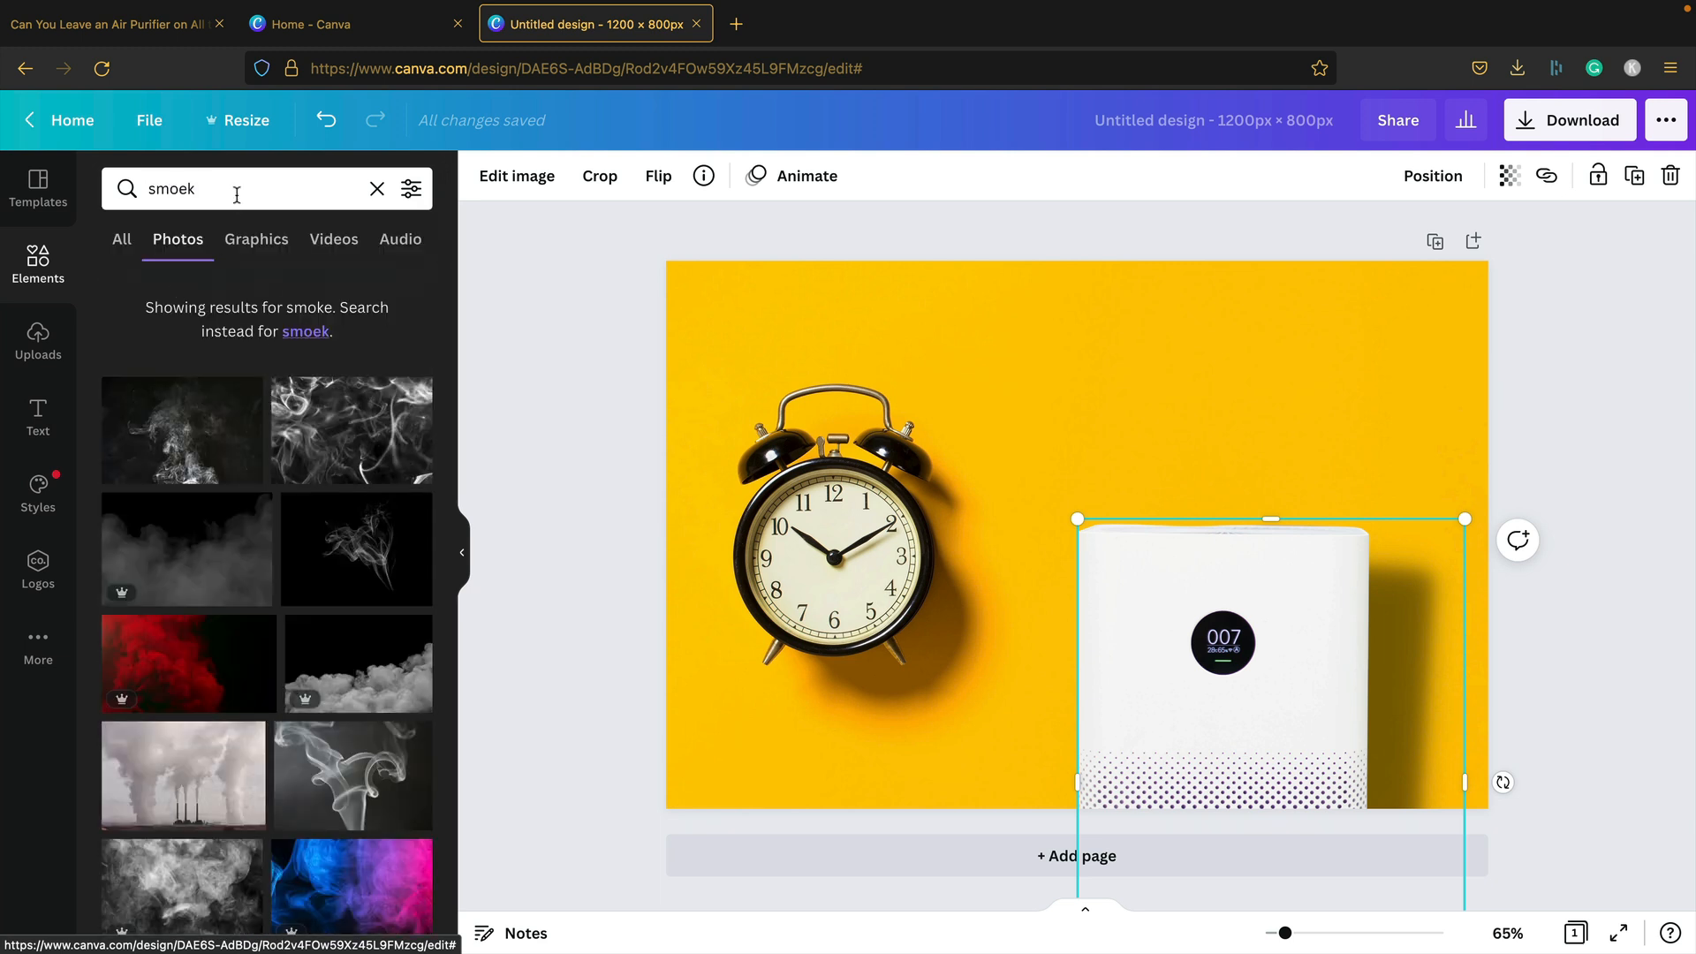
pyautogui.click(236, 194)
pyautogui.press('BackSpace')
pyautogui.press('BackSpace')
pyautogui.write('kl')
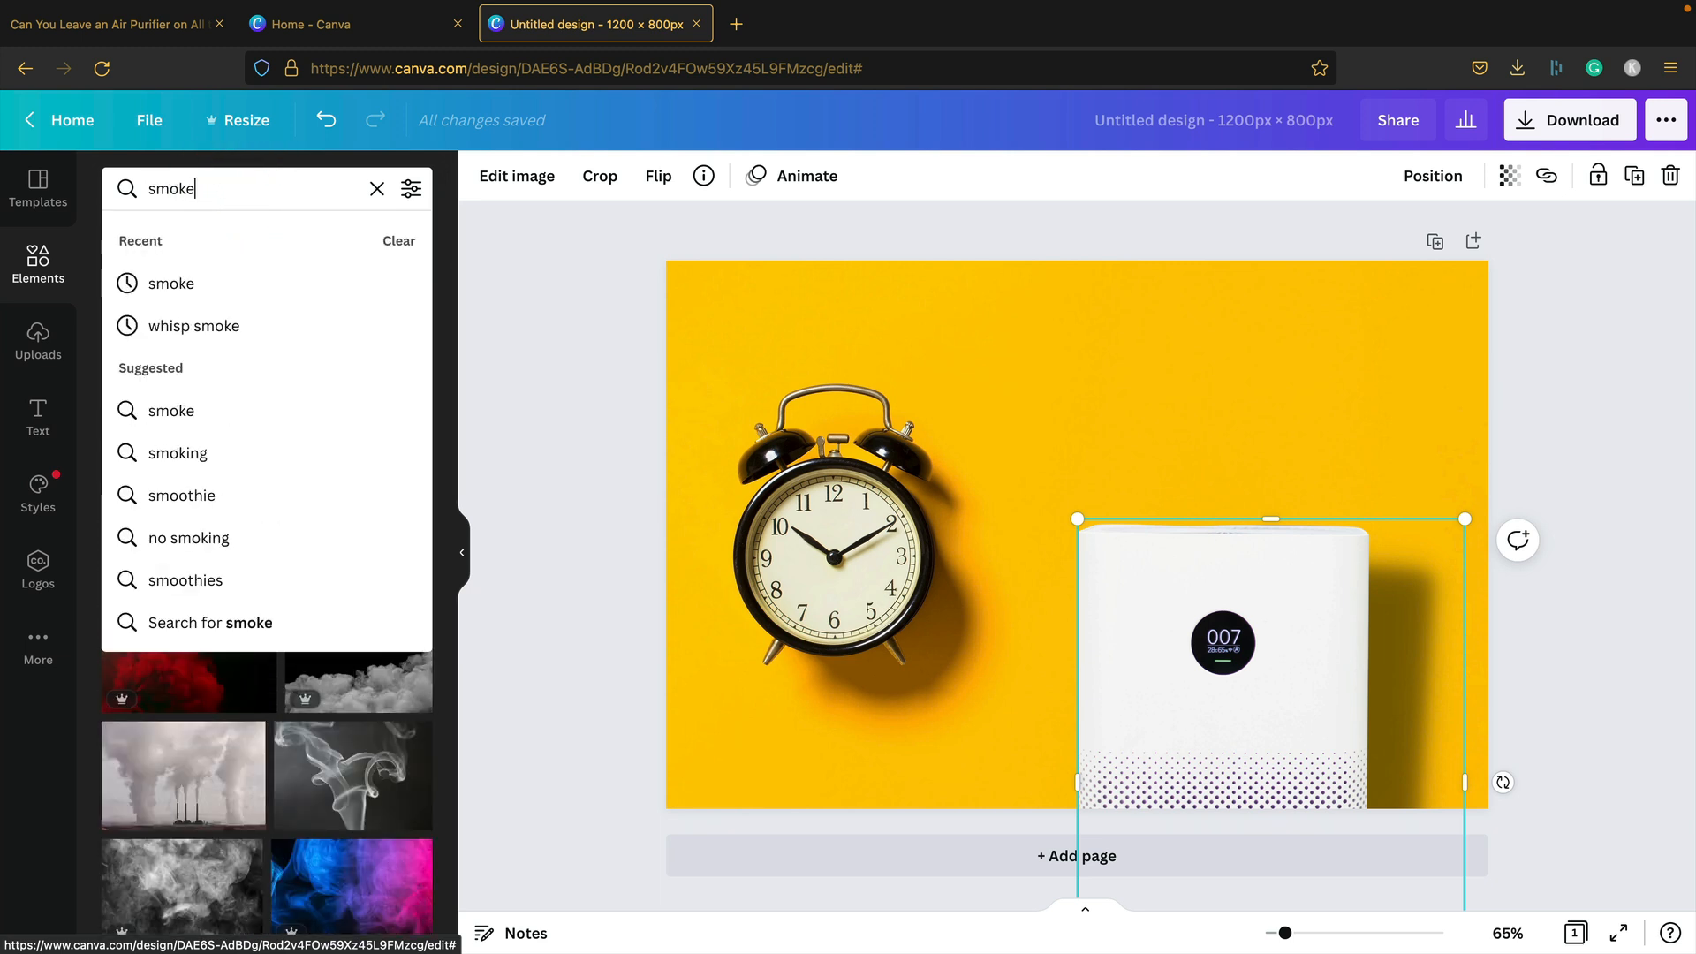
pyautogui.press('Return')
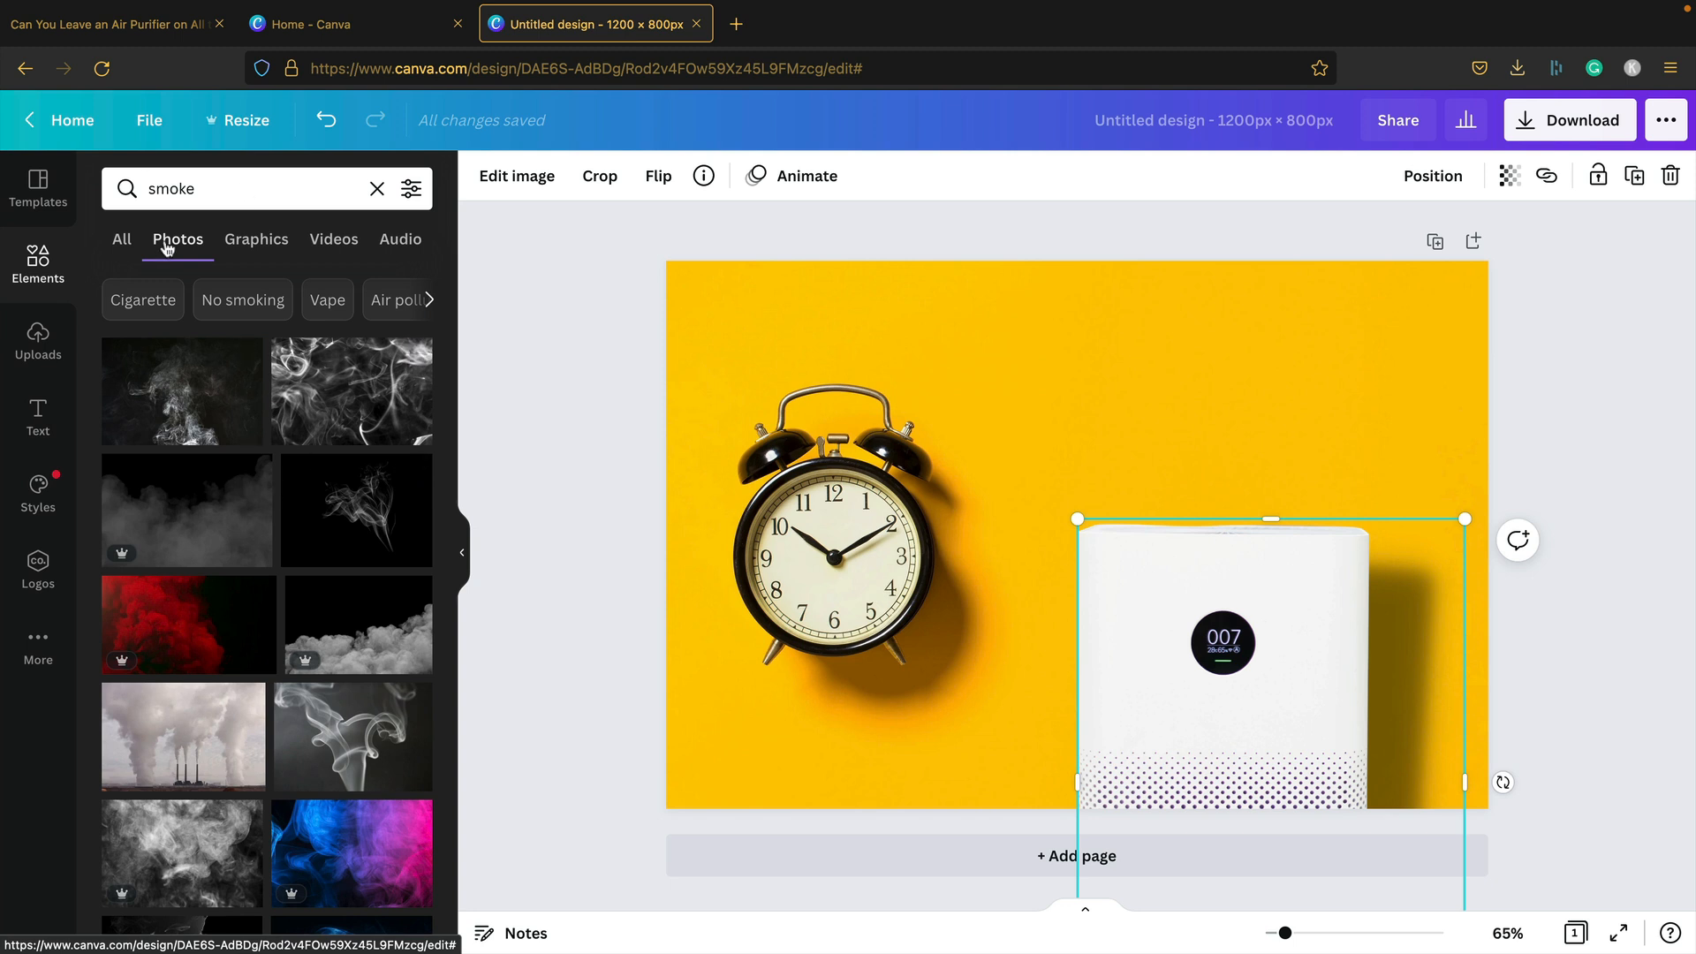
pyautogui.click(256, 240)
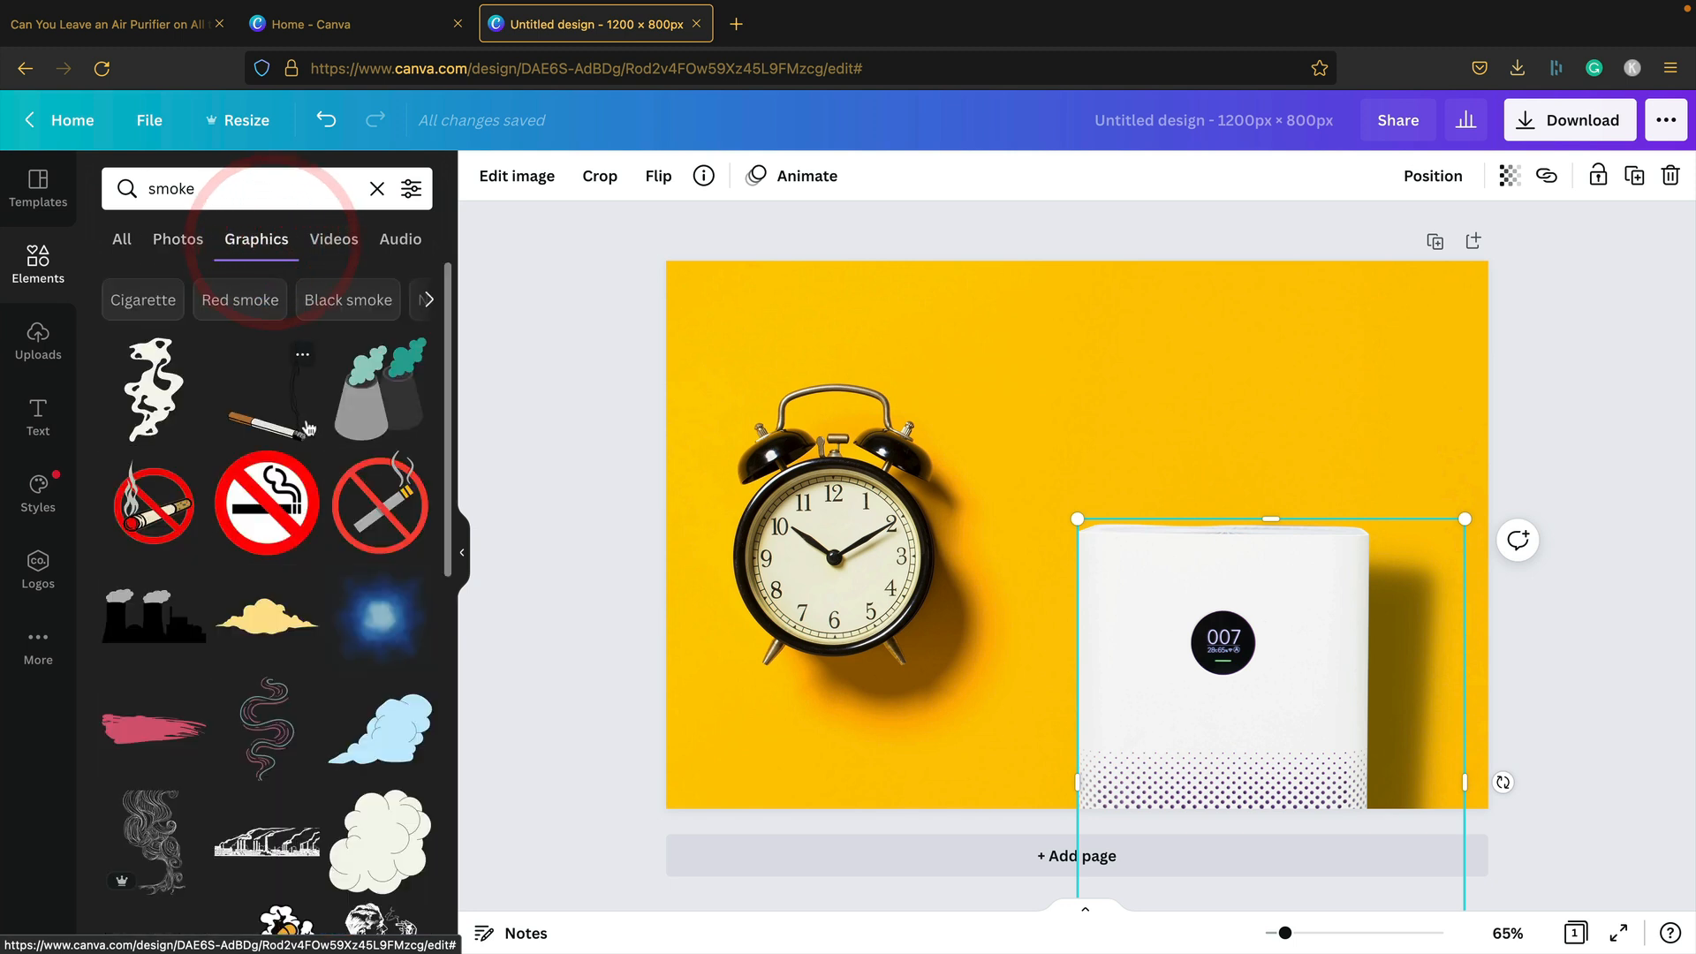
# Add the pale-blue smoke texture graphic to the page and shrink it over the purifier's upper part
pyautogui.scroll(-5, 316, 430)
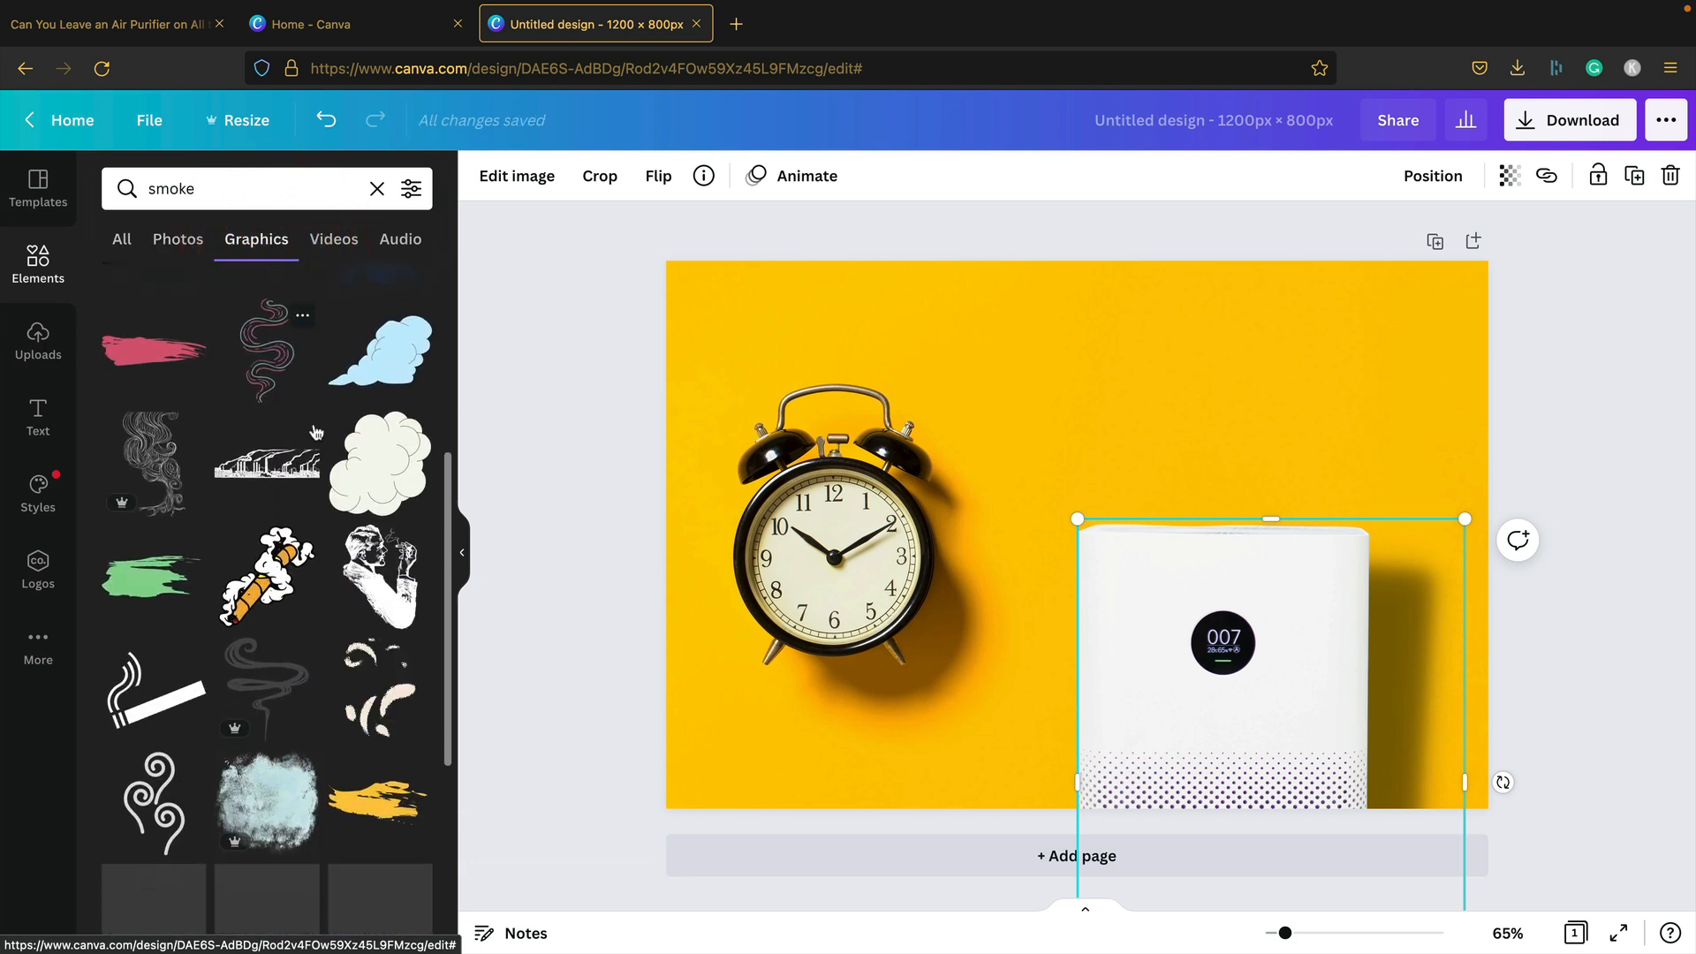
pyautogui.scroll(1, 317, 430)
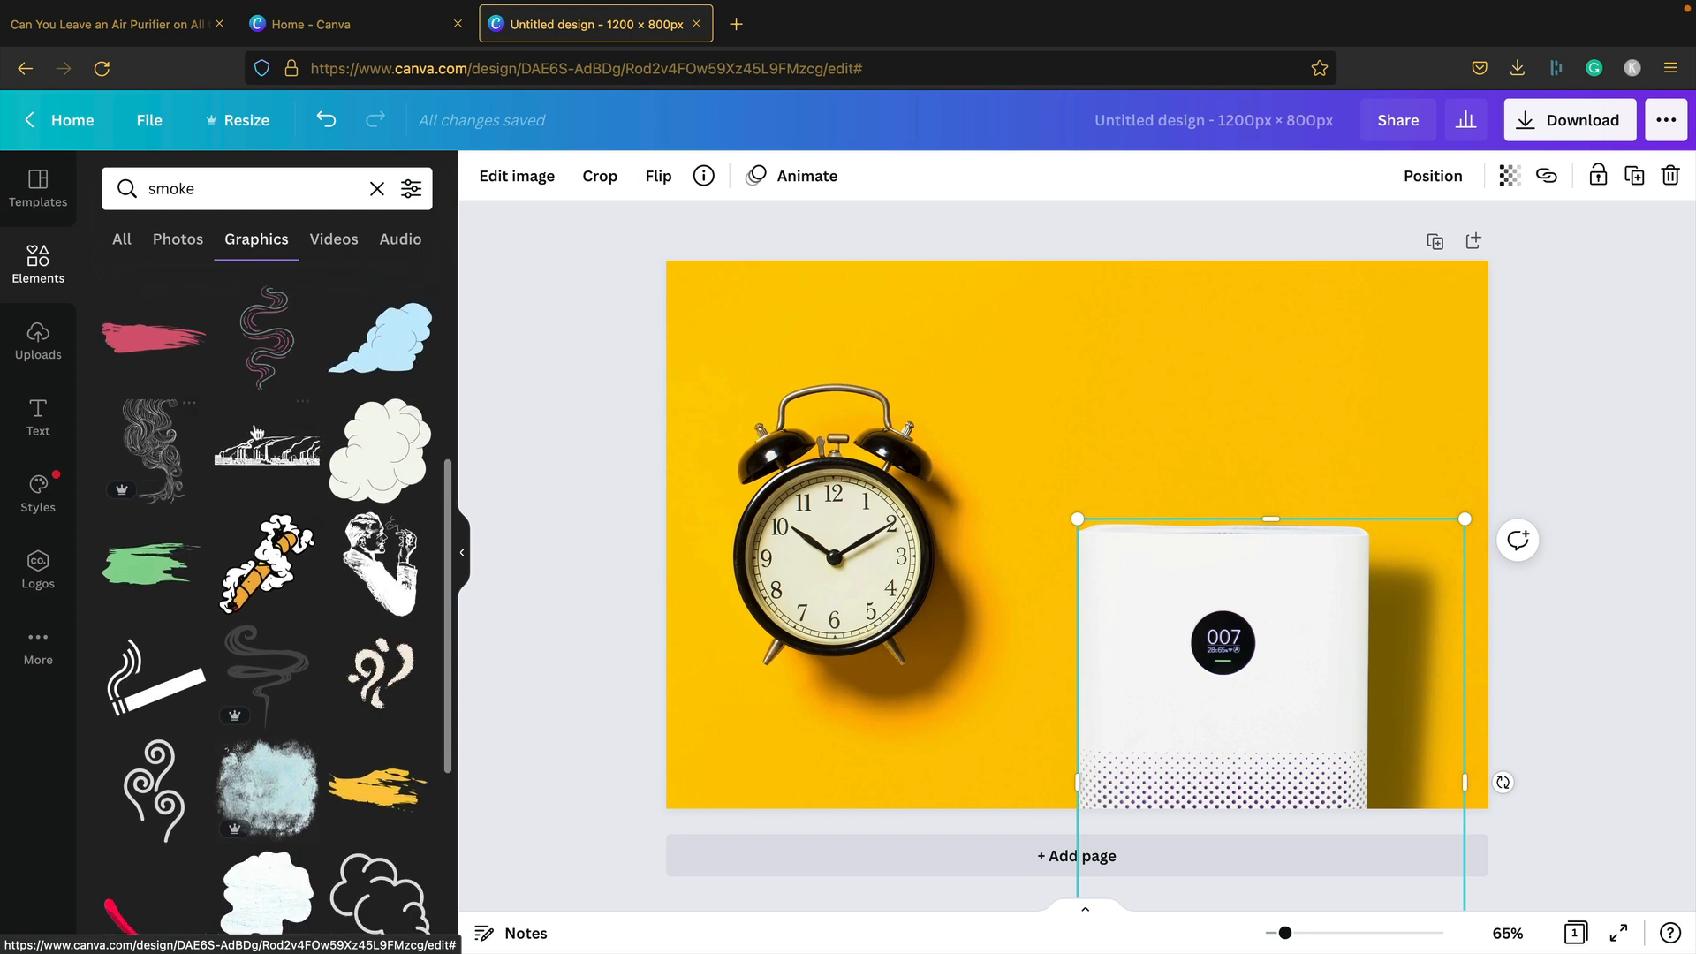
pyautogui.scroll(-5, 257, 433)
pyautogui.scroll(-4, 257, 433)
pyautogui.scroll(4, 169, 378)
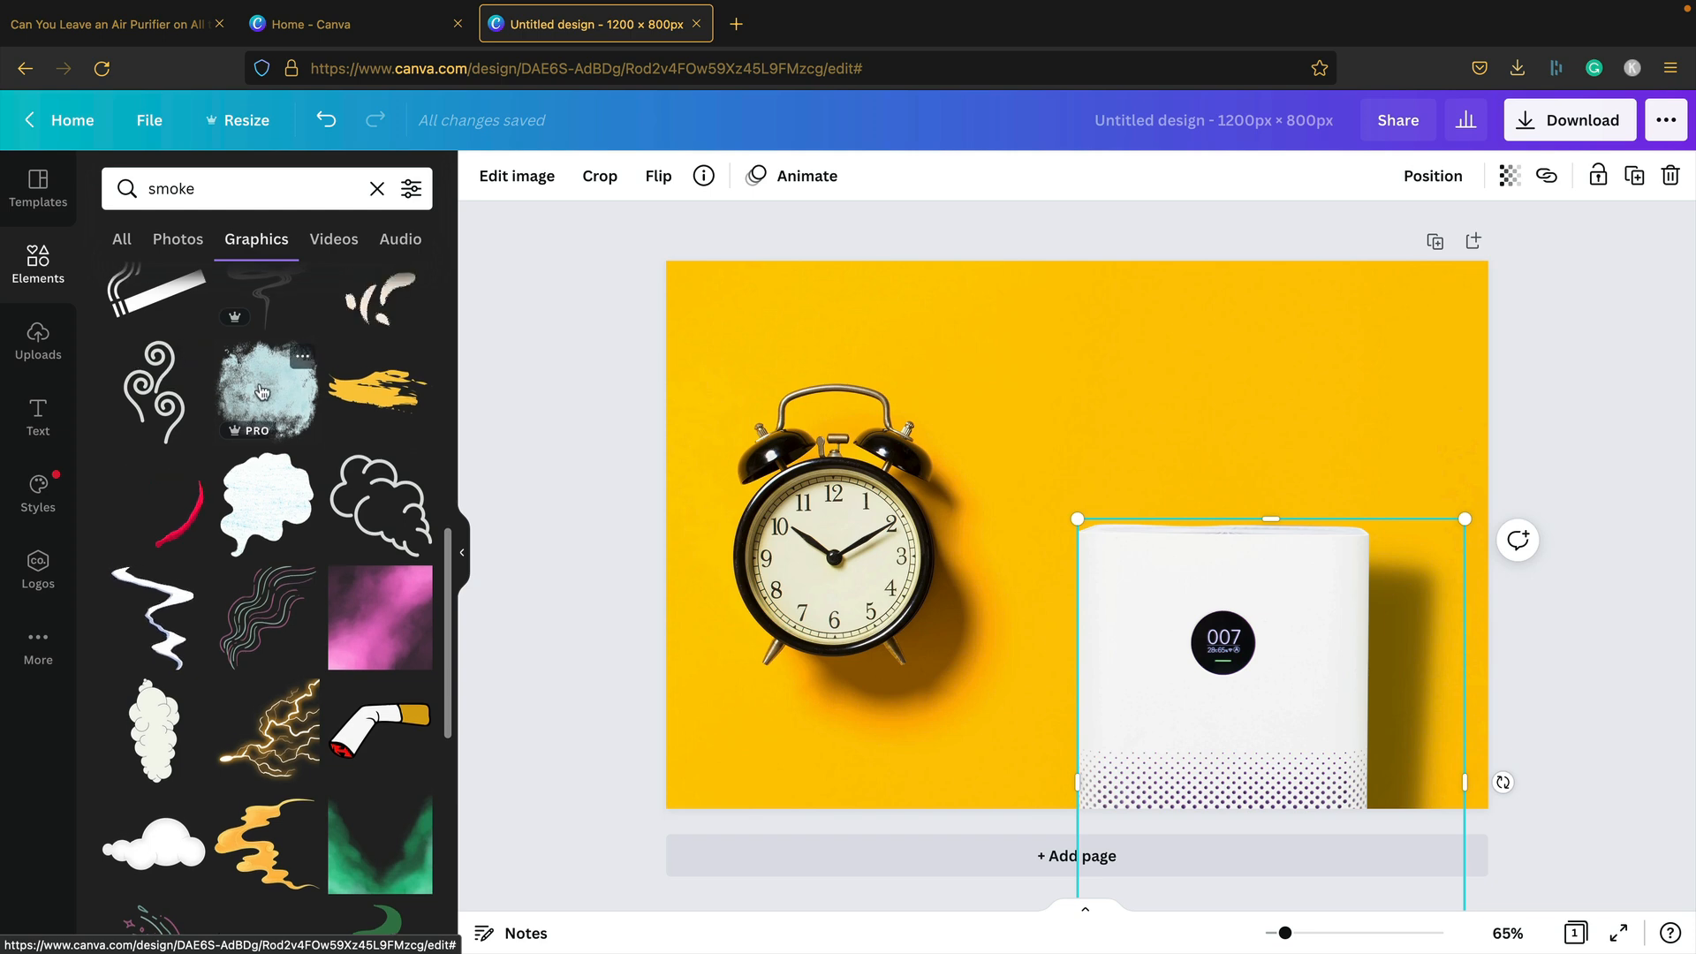
pyautogui.scroll(-1, 225, 378)
pyautogui.moveTo(259, 377); pyautogui.dragTo(1031, 376)
pyautogui.moveTo(1440, 320); pyautogui.dragTo(1156, 515)
# Send the smoke texture backward behind the purifier
pyautogui.click(1405, 175)
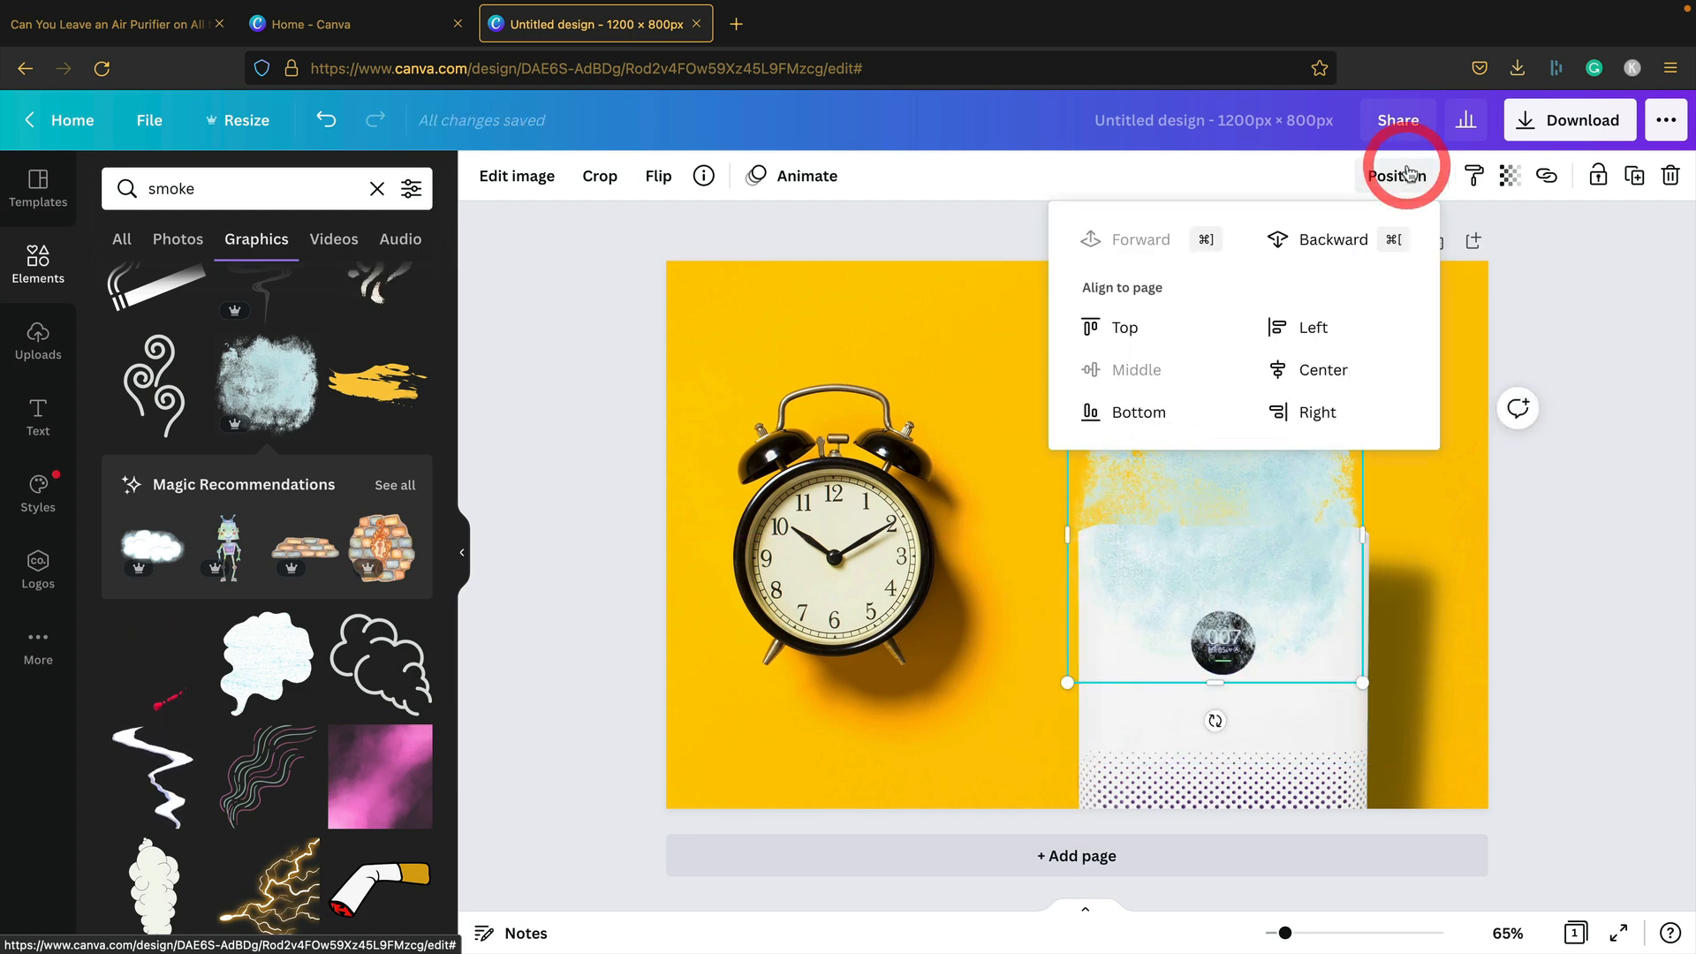
pyautogui.click(1322, 239)
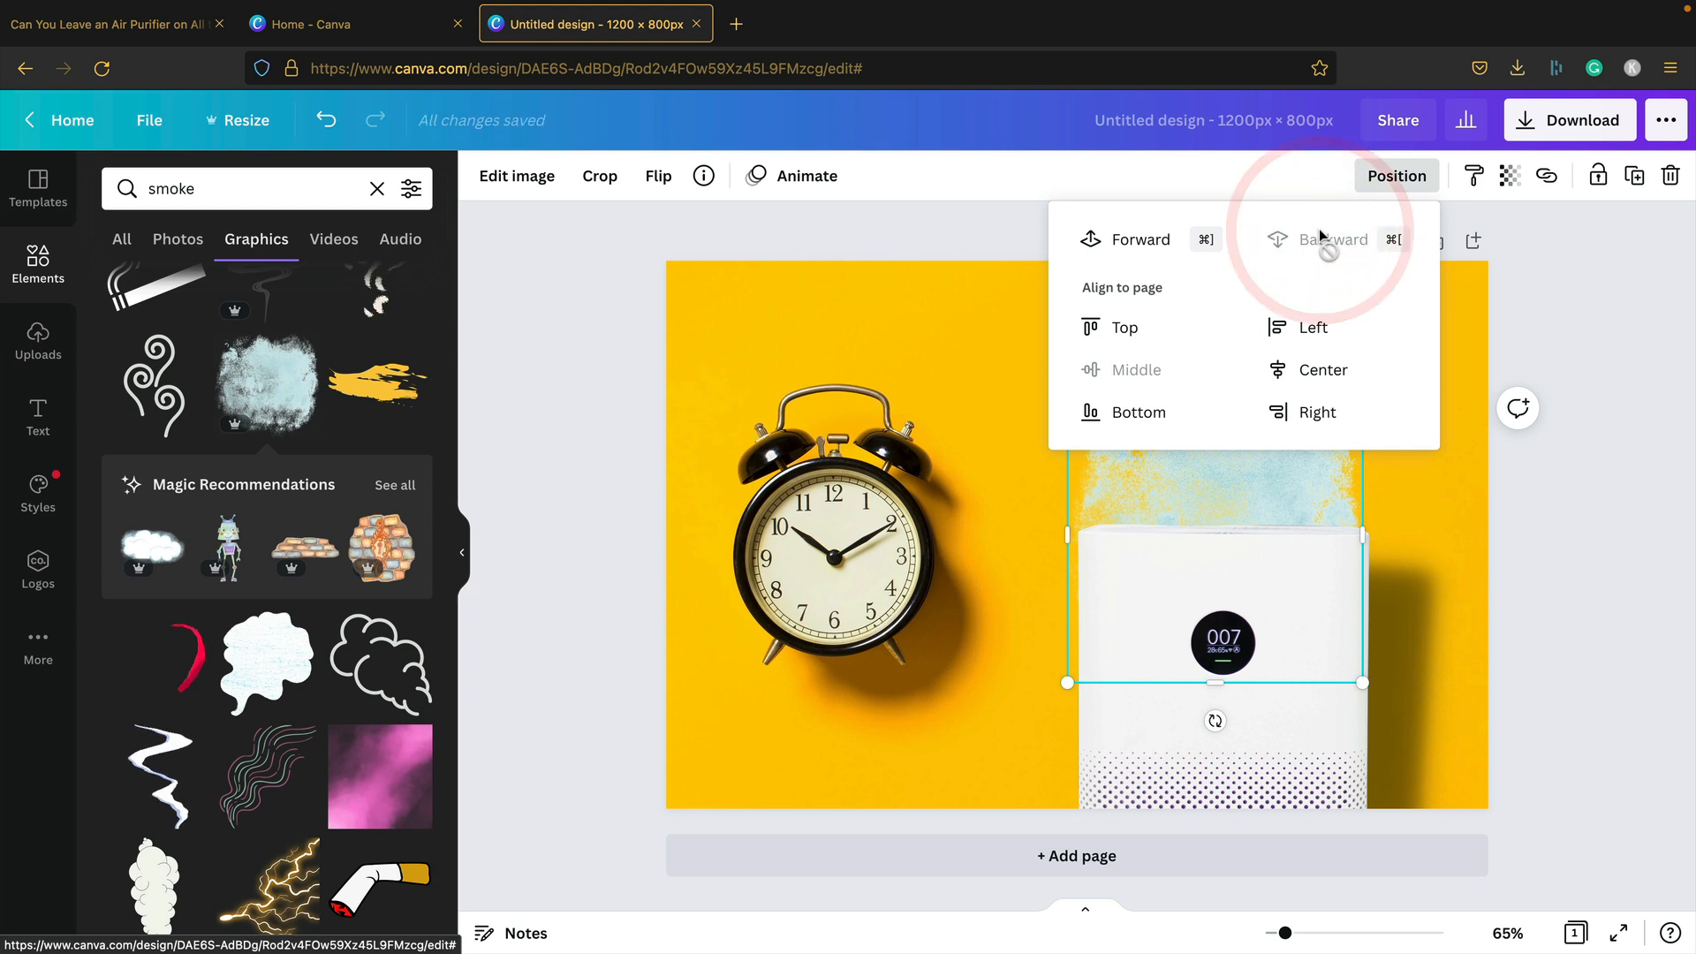
pyautogui.click(1007, 300)
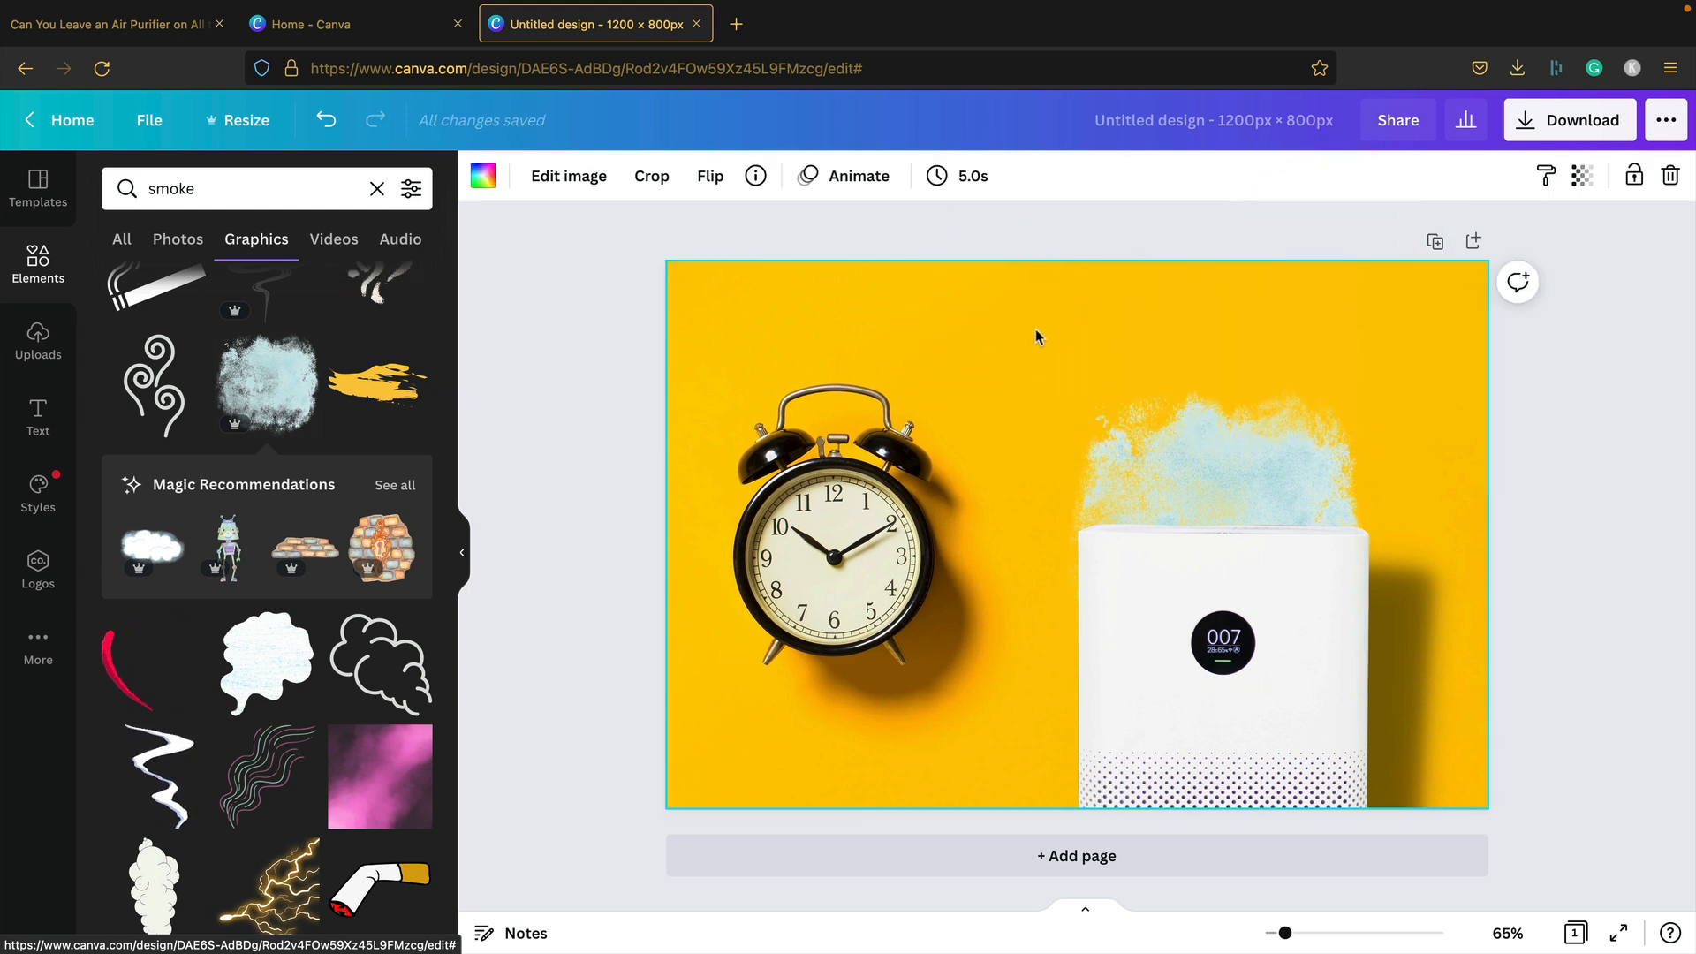
# Apply an Auto blur with intensity 71 to the smoke texture
pyautogui.click(1232, 469)
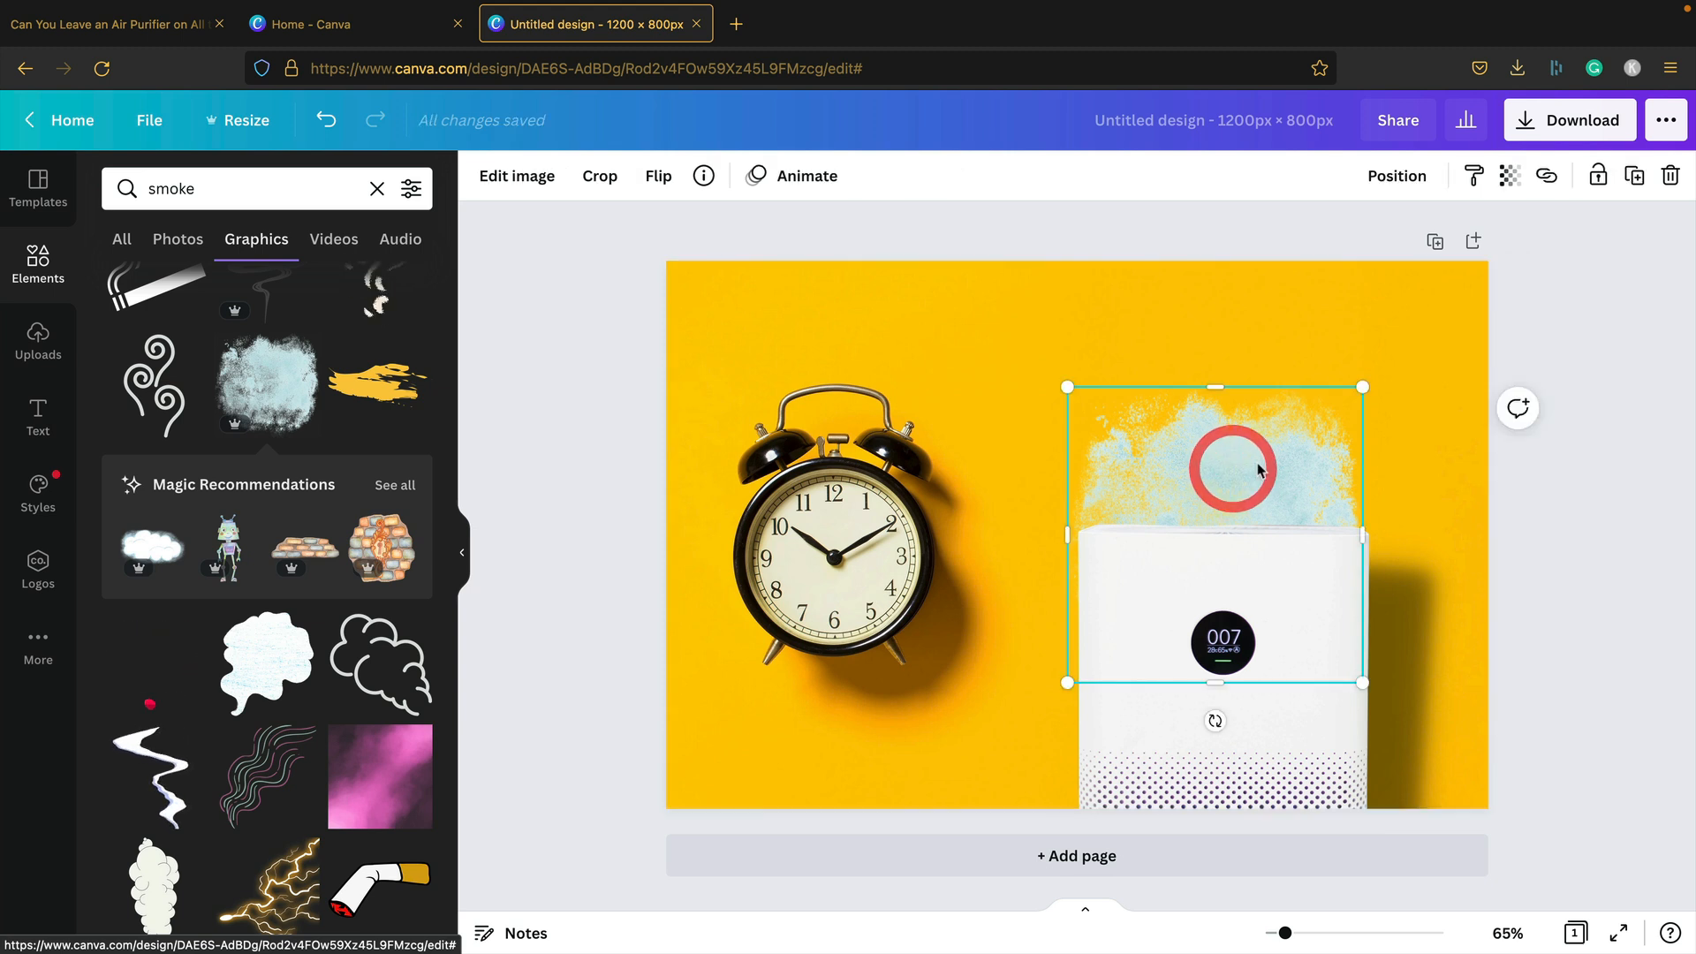
pyautogui.click(512, 175)
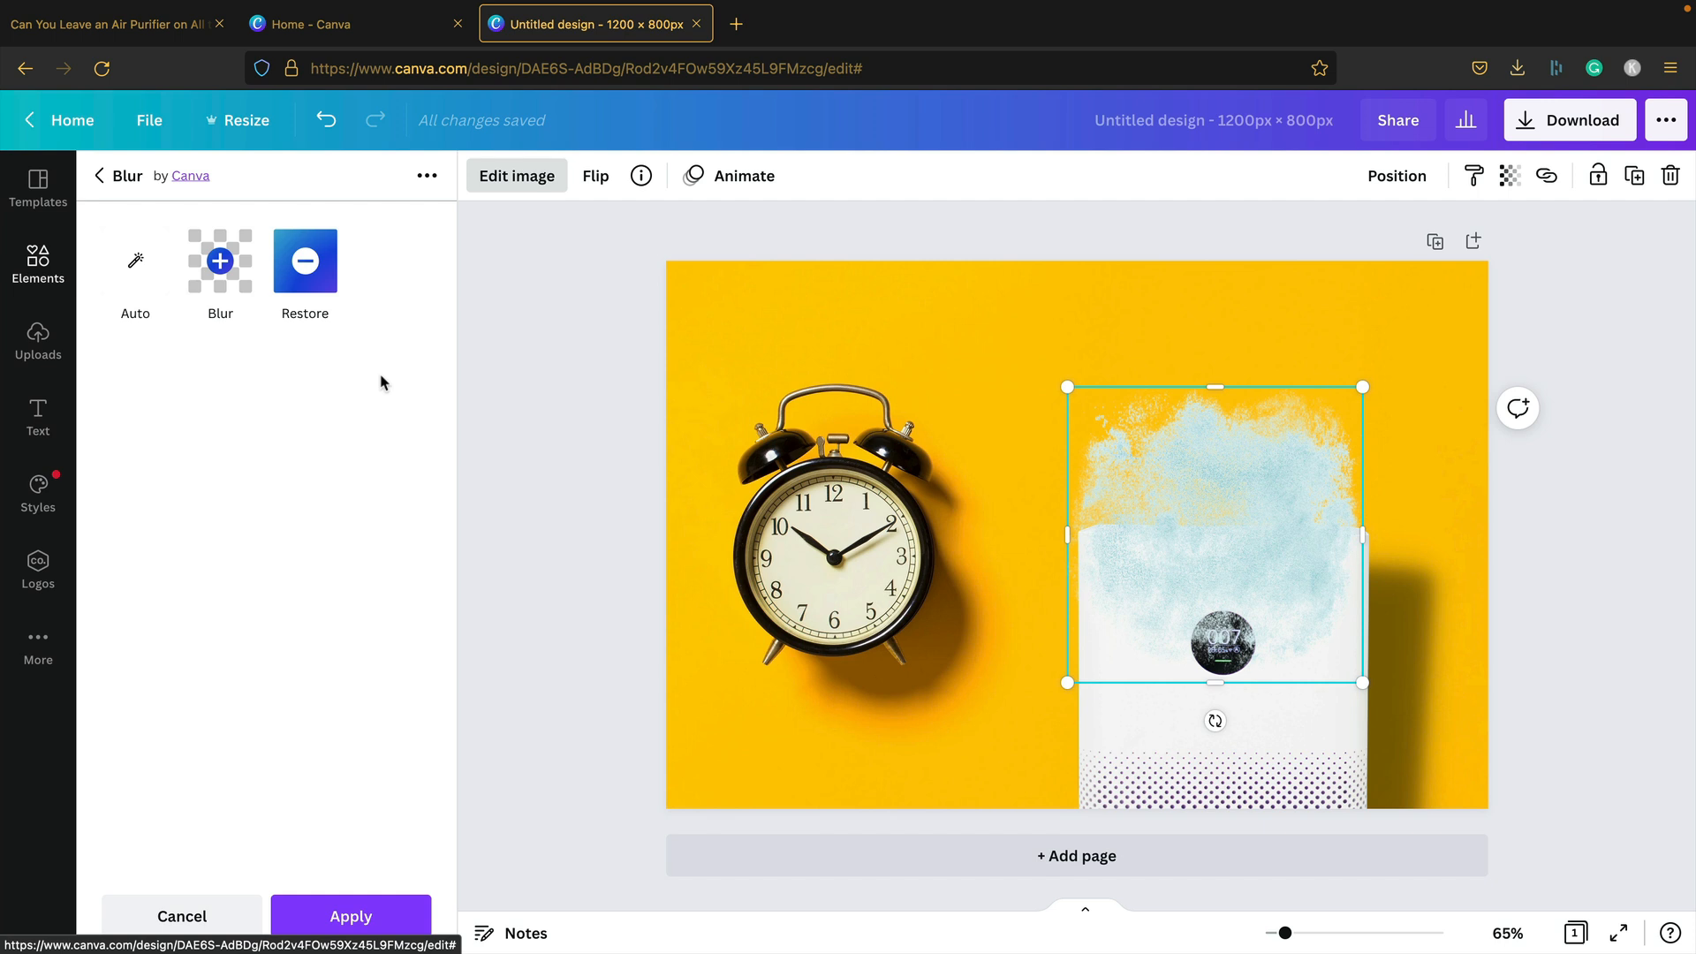
pyautogui.click(120, 277)
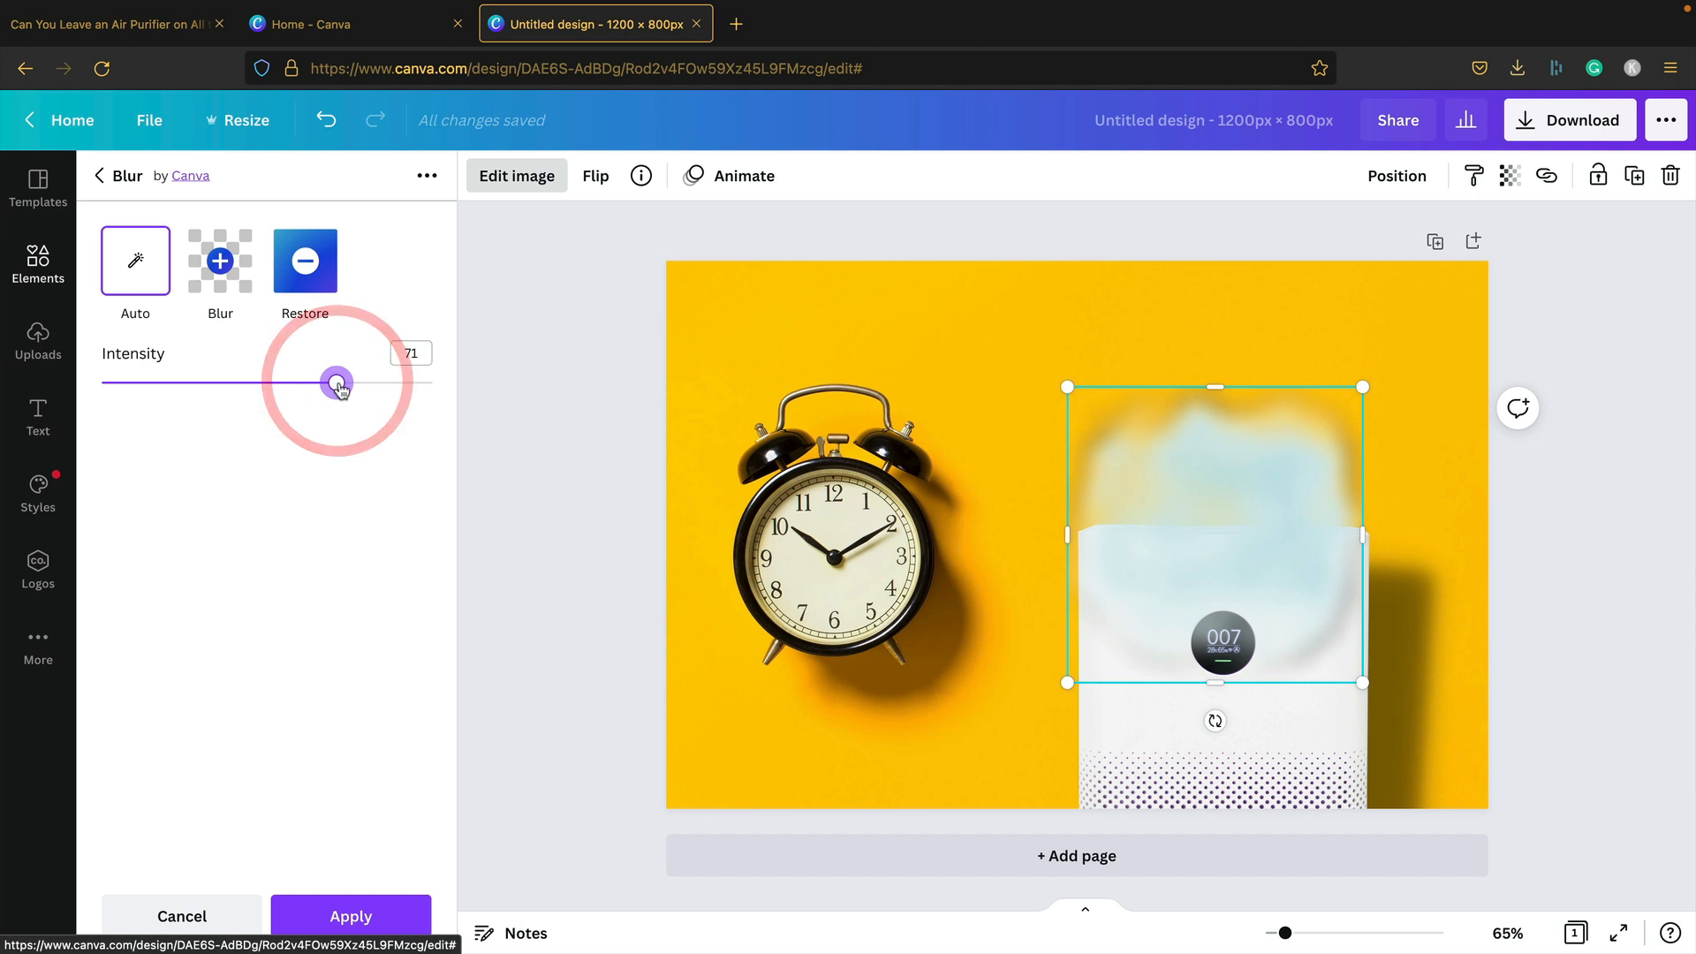
pyautogui.click(365, 916)
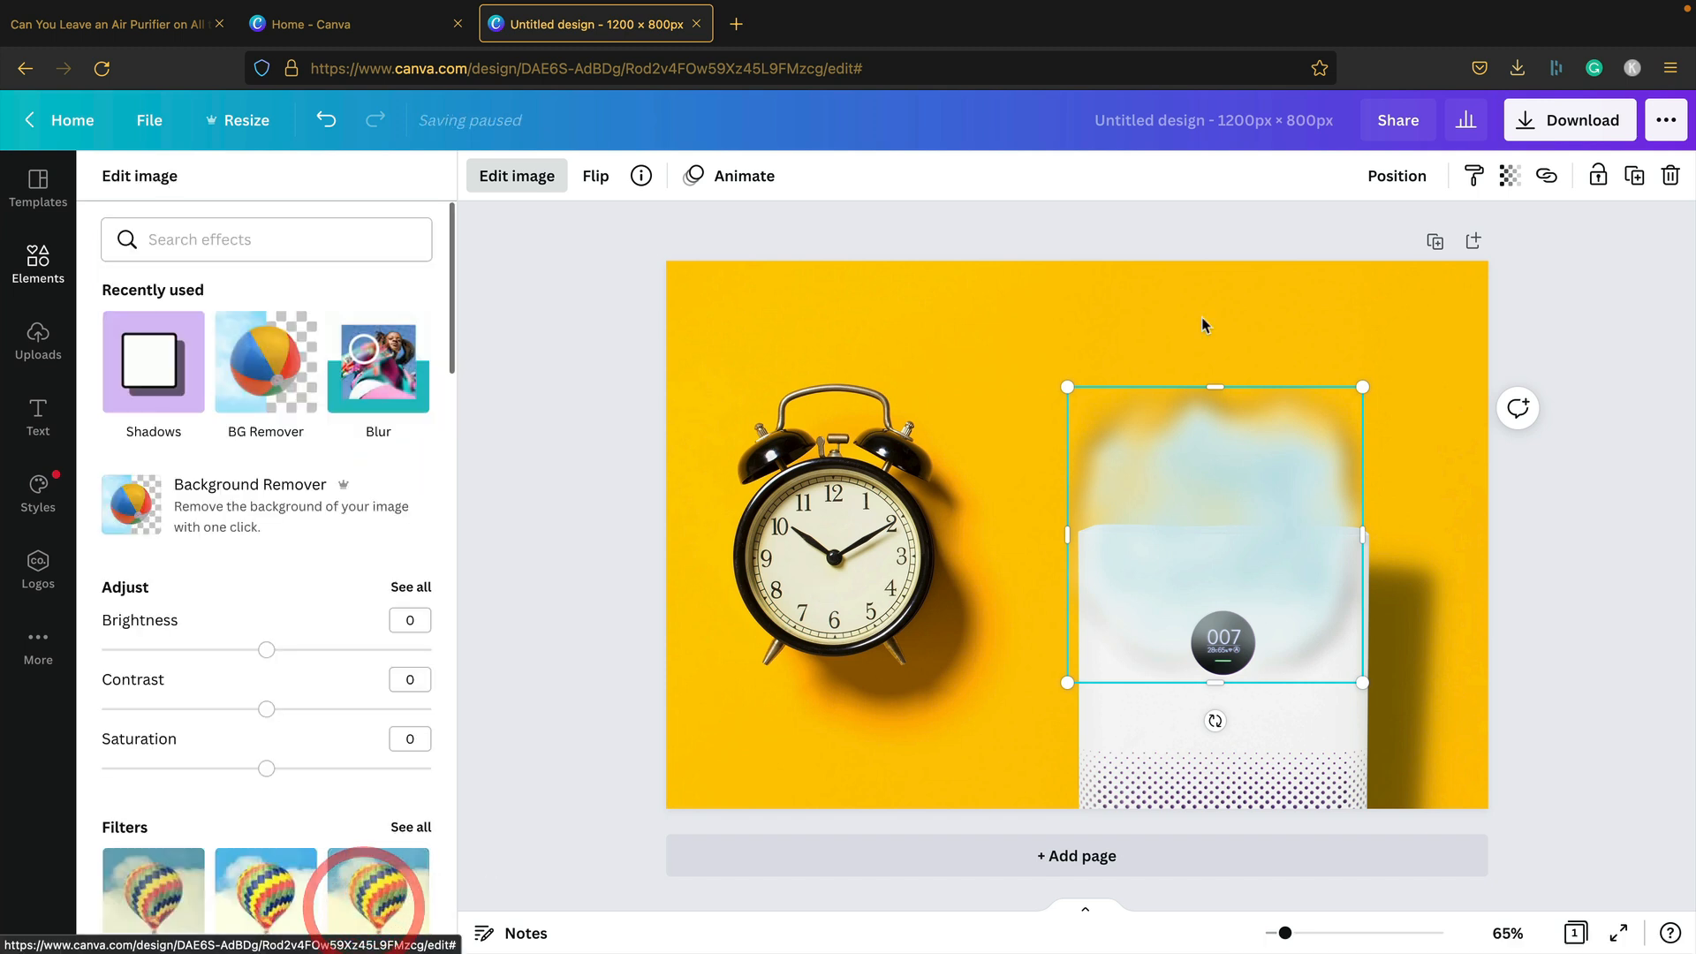
# Shift the purifier slightly left and up, try aligning it to the page's top, and move it back to the page's lower edge
pyautogui.click(1397, 176)
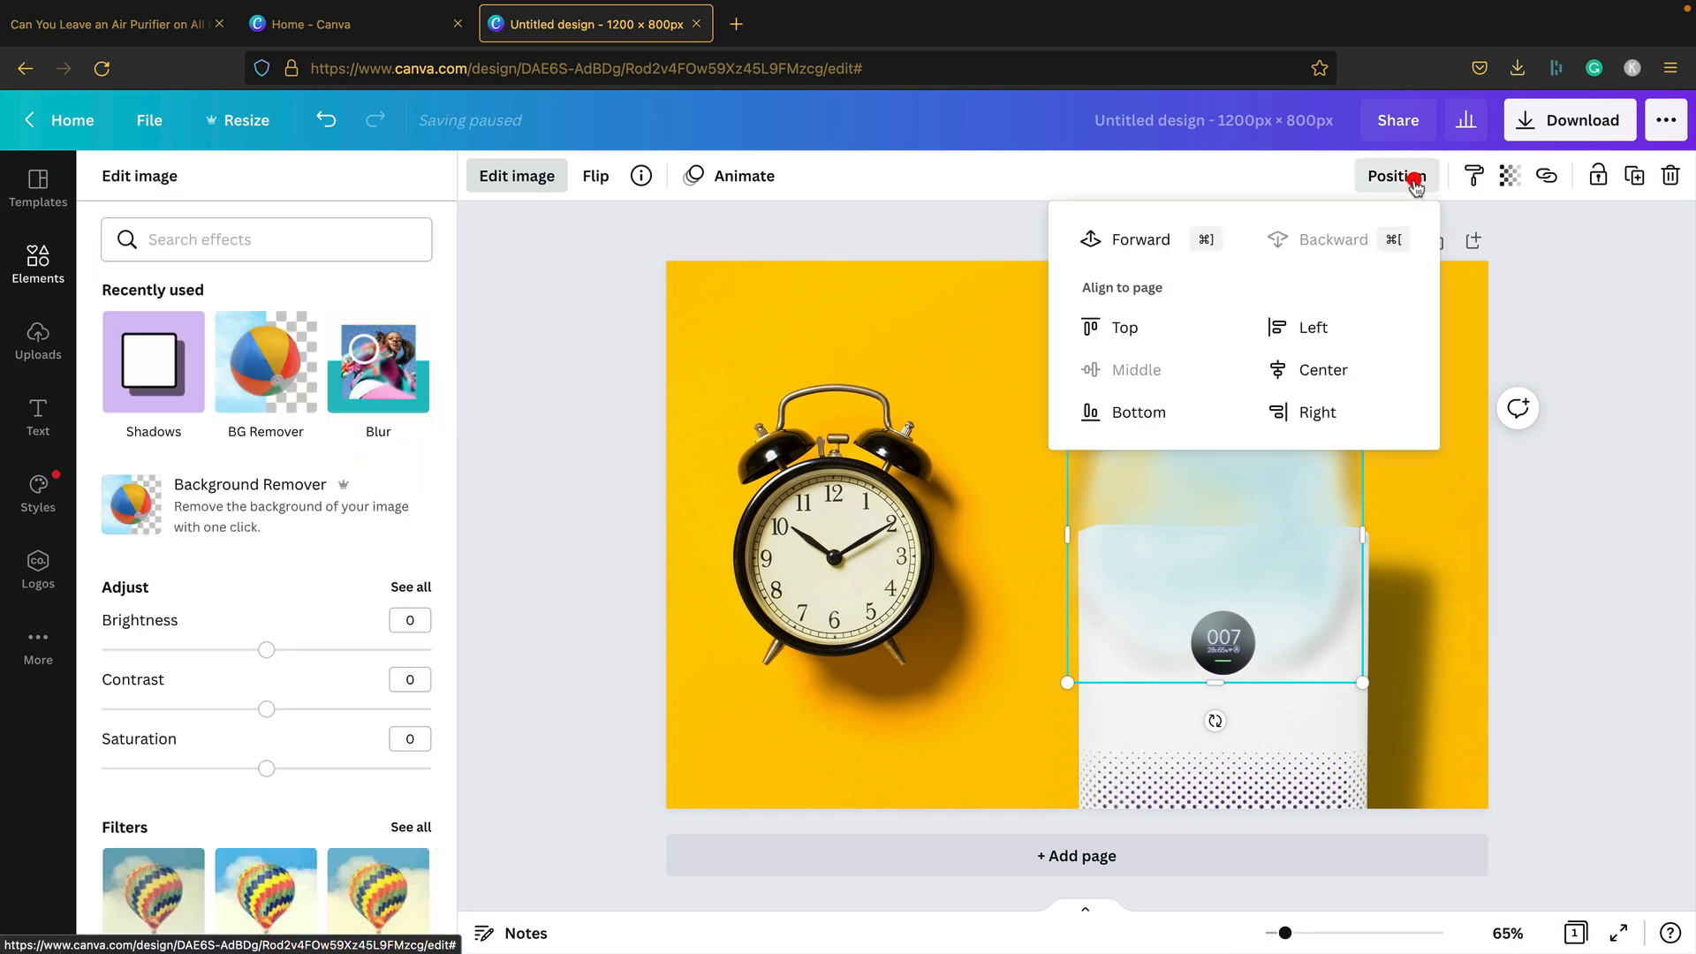
pyautogui.click(1609, 481)
pyautogui.click(1273, 704)
pyautogui.moveTo(1272, 704)
pyautogui.mouseDown()
pyautogui.moveTo(1386, 768)
pyautogui.moveTo(1317, 730)
pyautogui.moveTo(951, 666)
pyautogui.moveTo(1269, 712)
pyautogui.moveTo(1255, 693)
pyautogui.mouseUp()
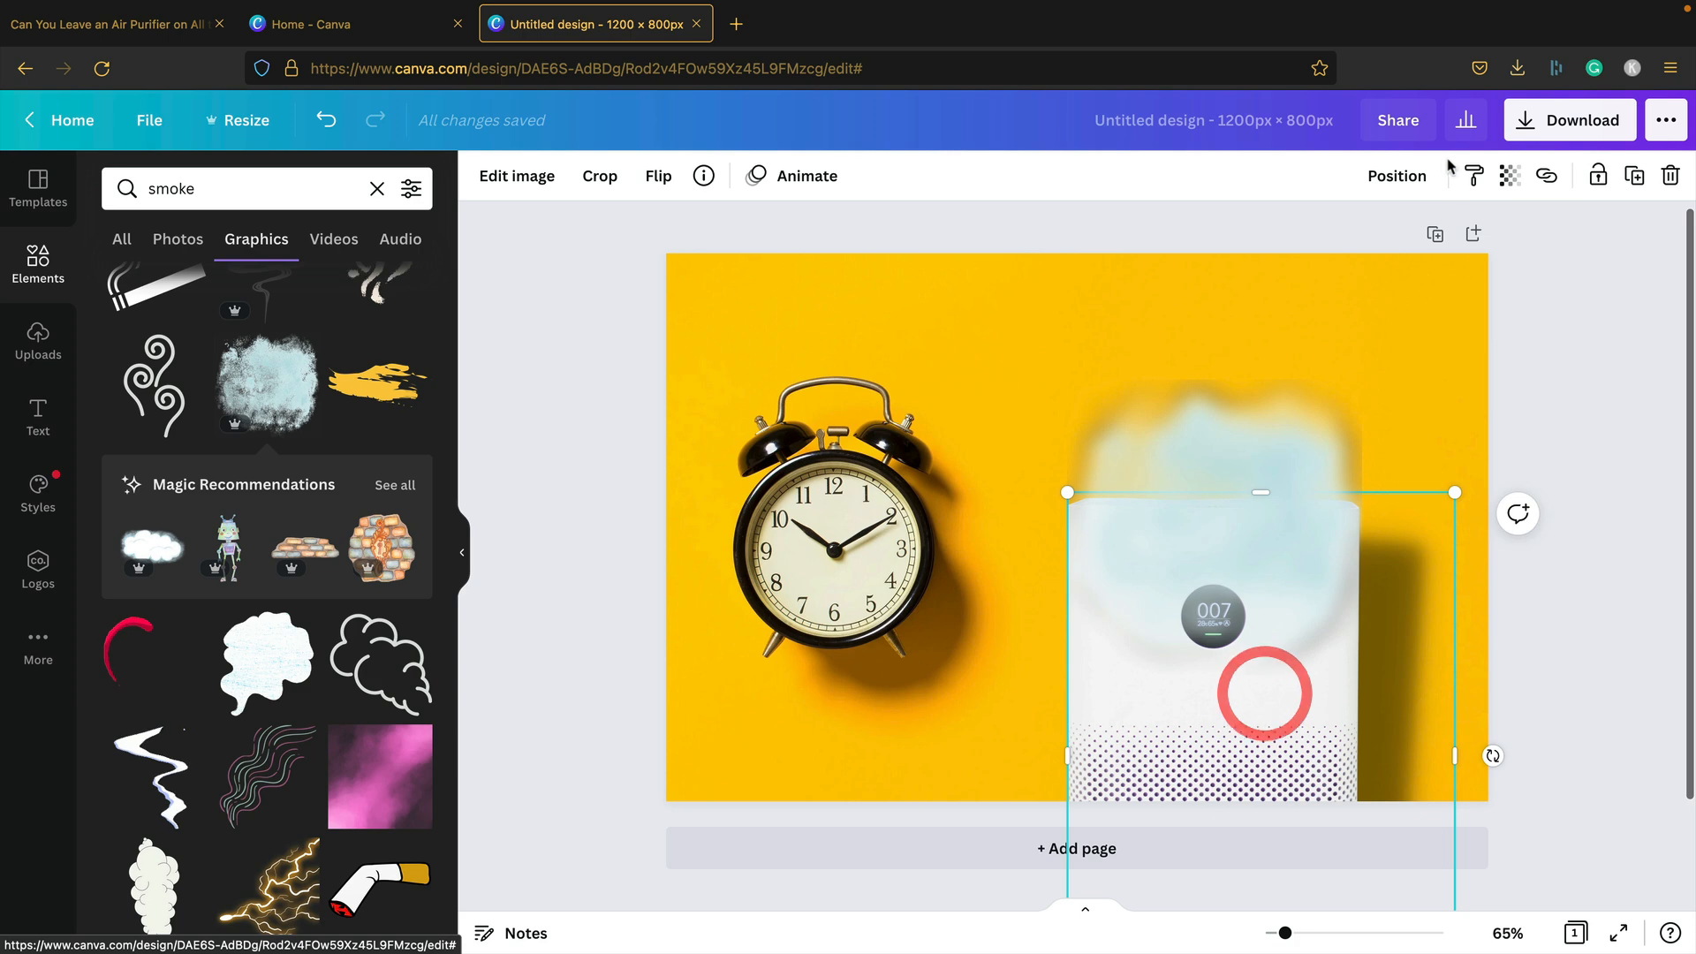
pyautogui.click(1397, 175)
pyautogui.click(1122, 329)
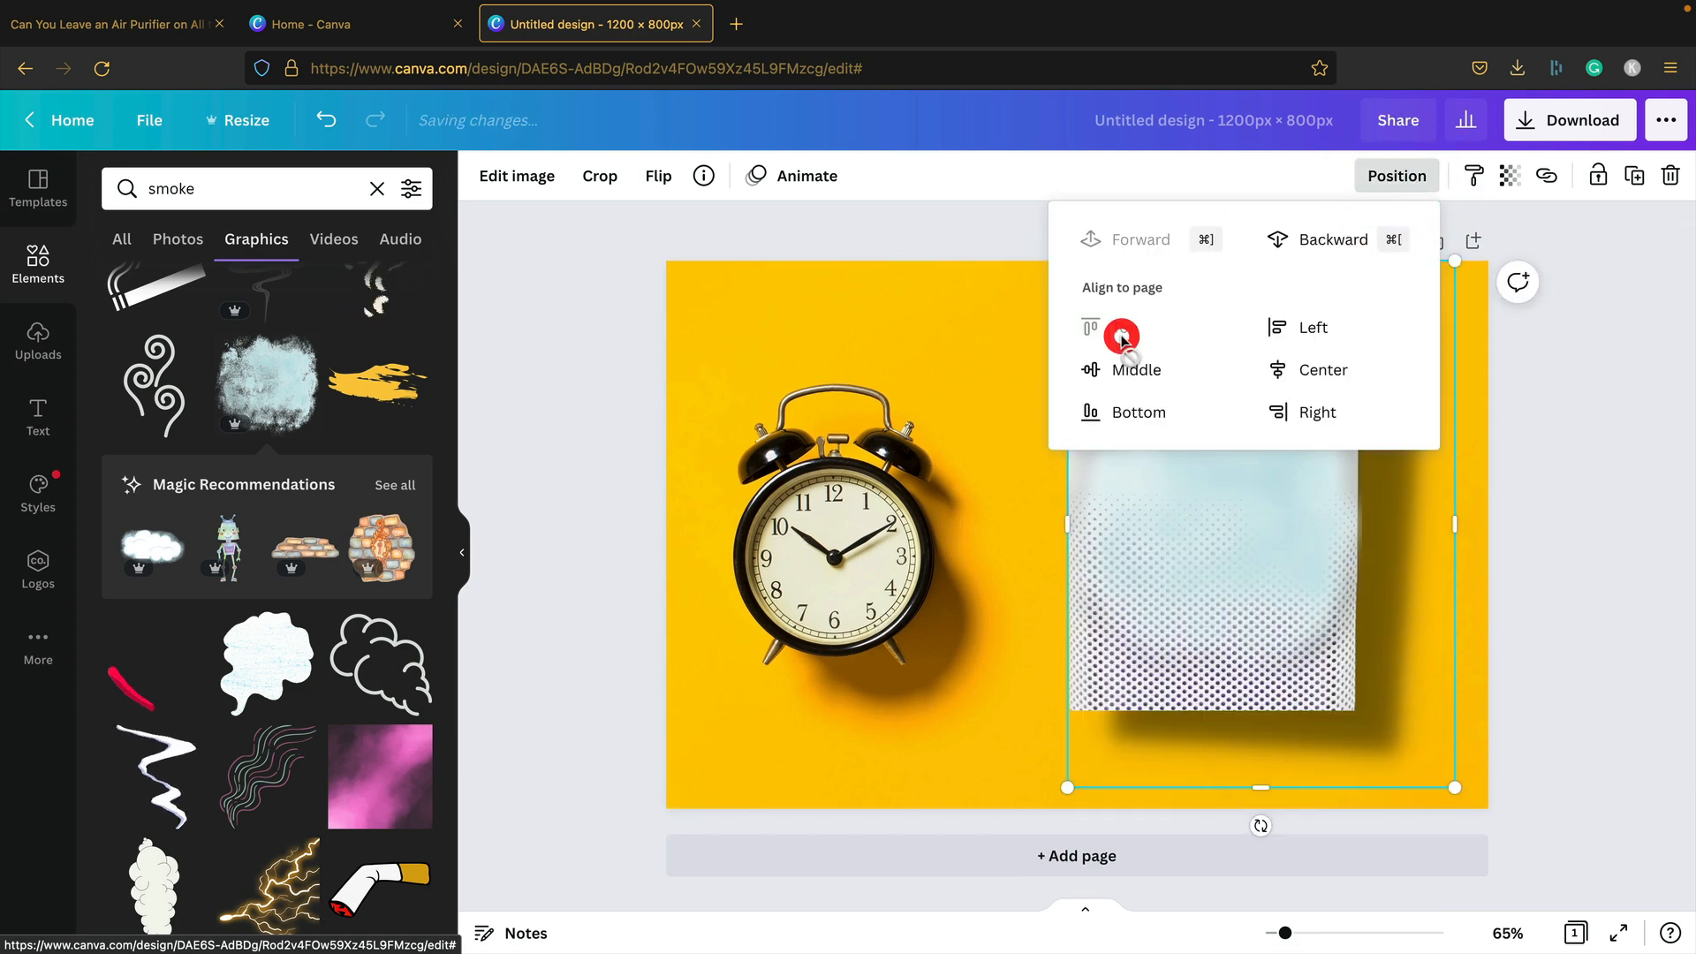
pyautogui.moveTo(1204, 697); pyautogui.dragTo(1240, 655)
pyautogui.click(1204, 692)
# Try to send the blurred smoke further backward, and move it over the clock and back above the purifier
pyautogui.click(1213, 401)
pyautogui.click(1404, 176)
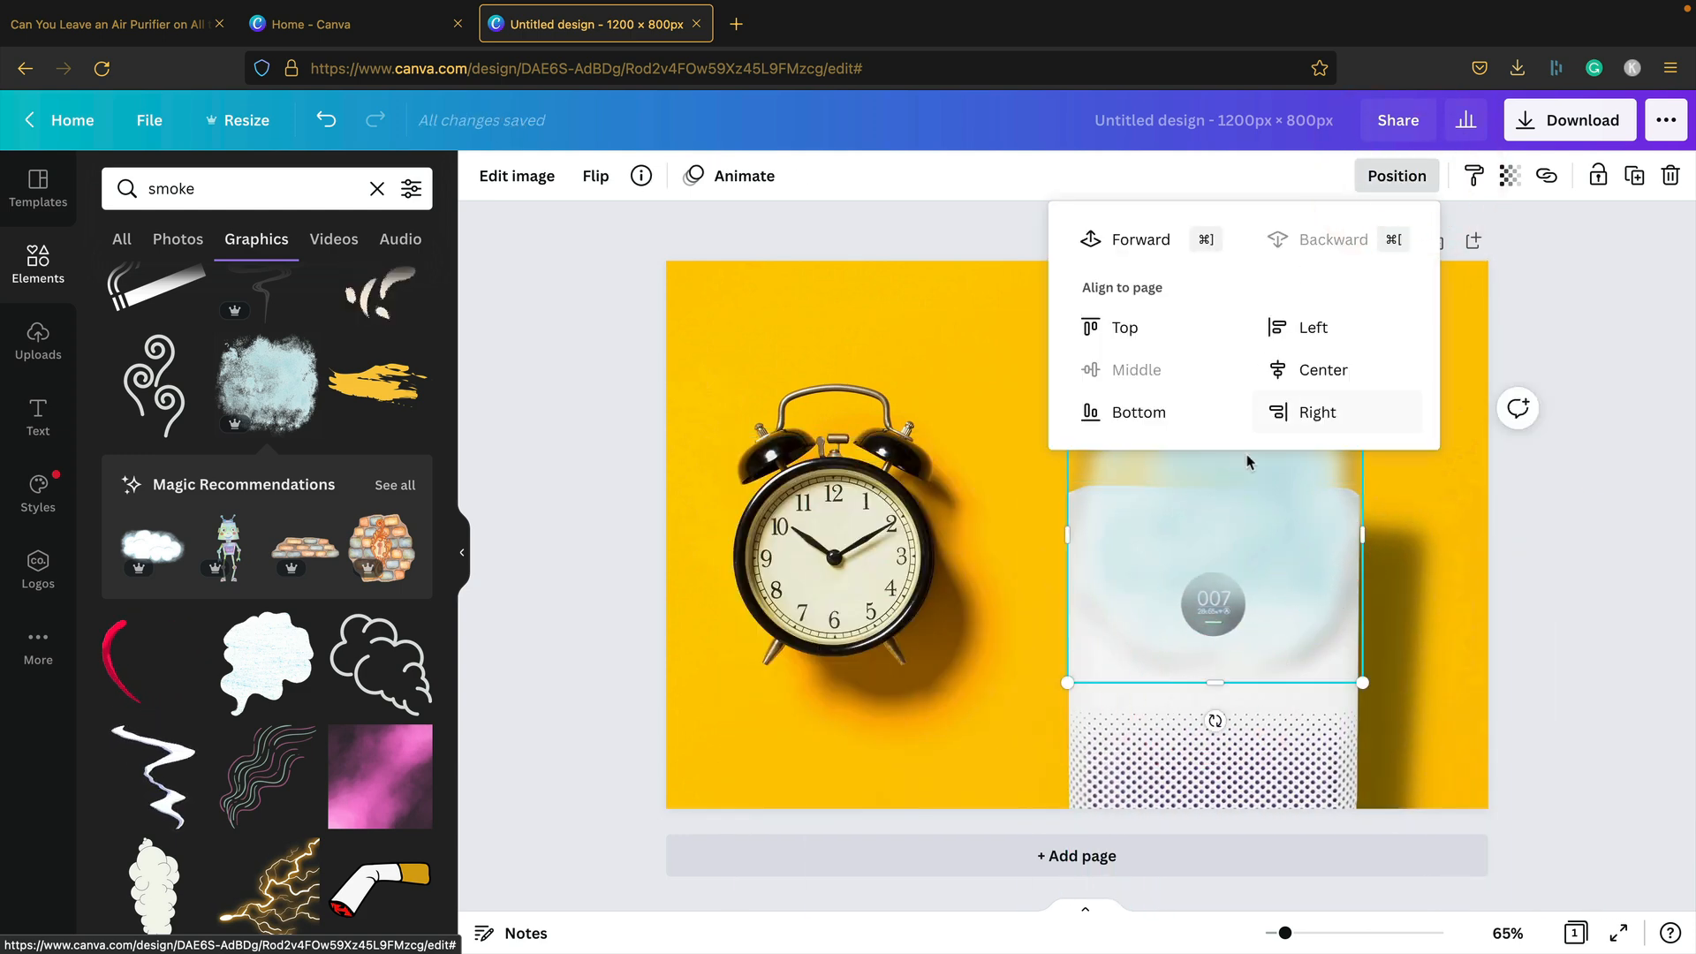
pyautogui.click(1321, 238)
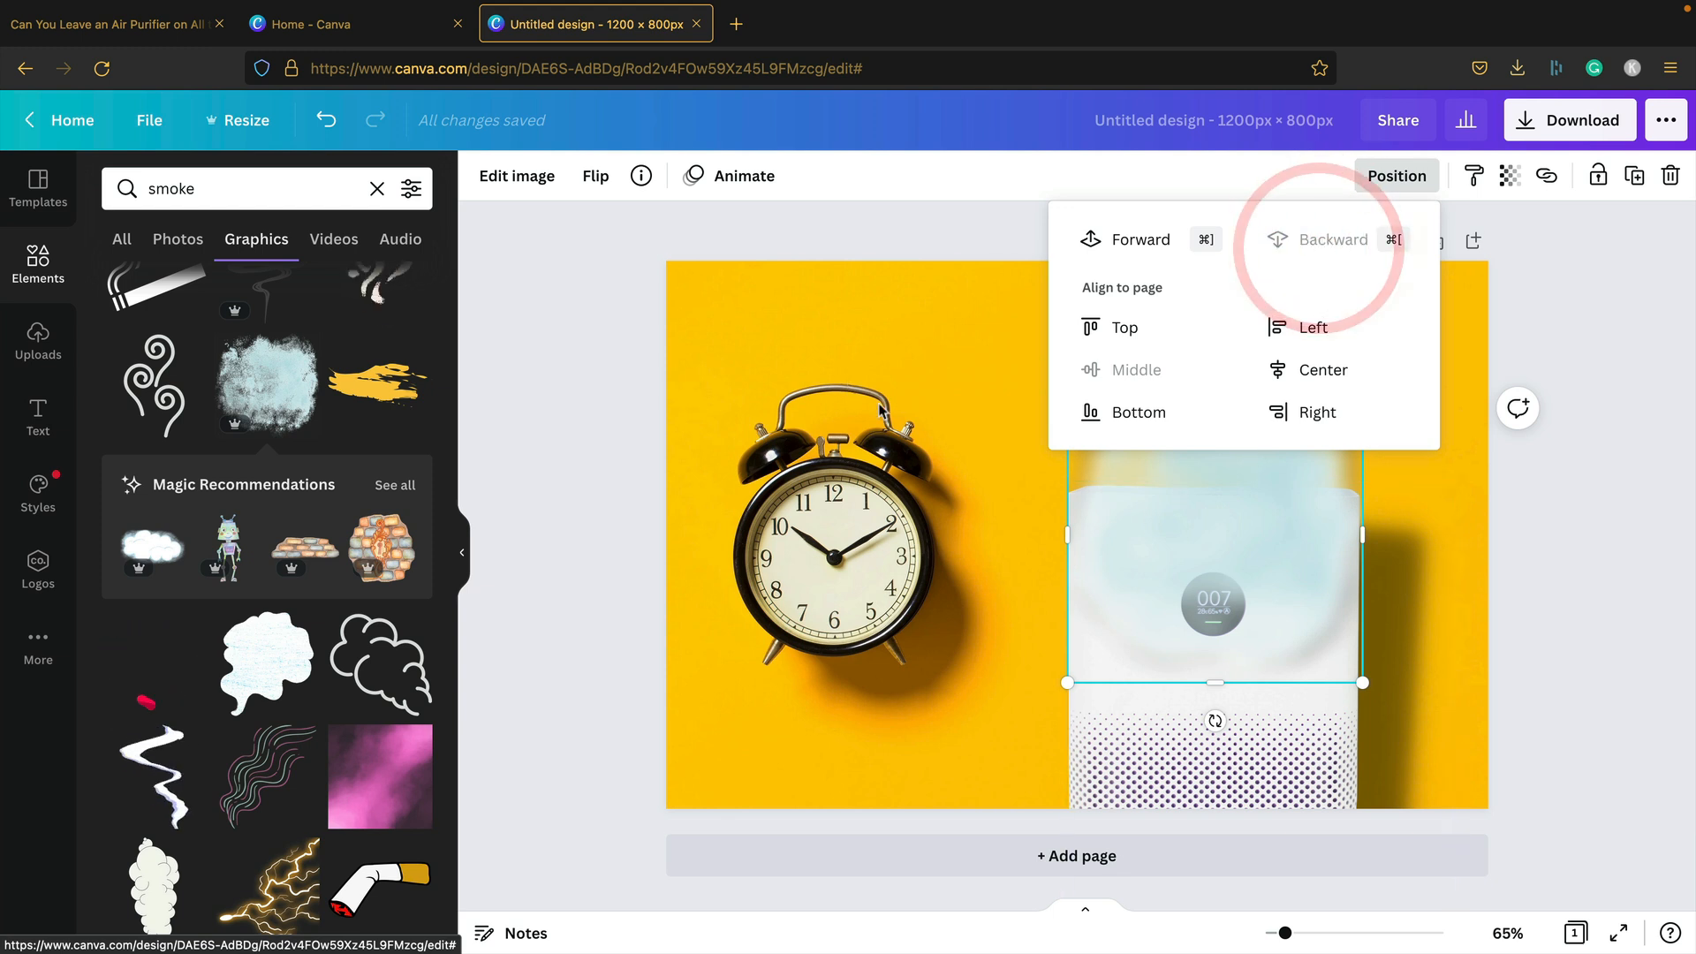
pyautogui.click(879, 342)
pyautogui.moveTo(1211, 437); pyautogui.dragTo(861, 400)
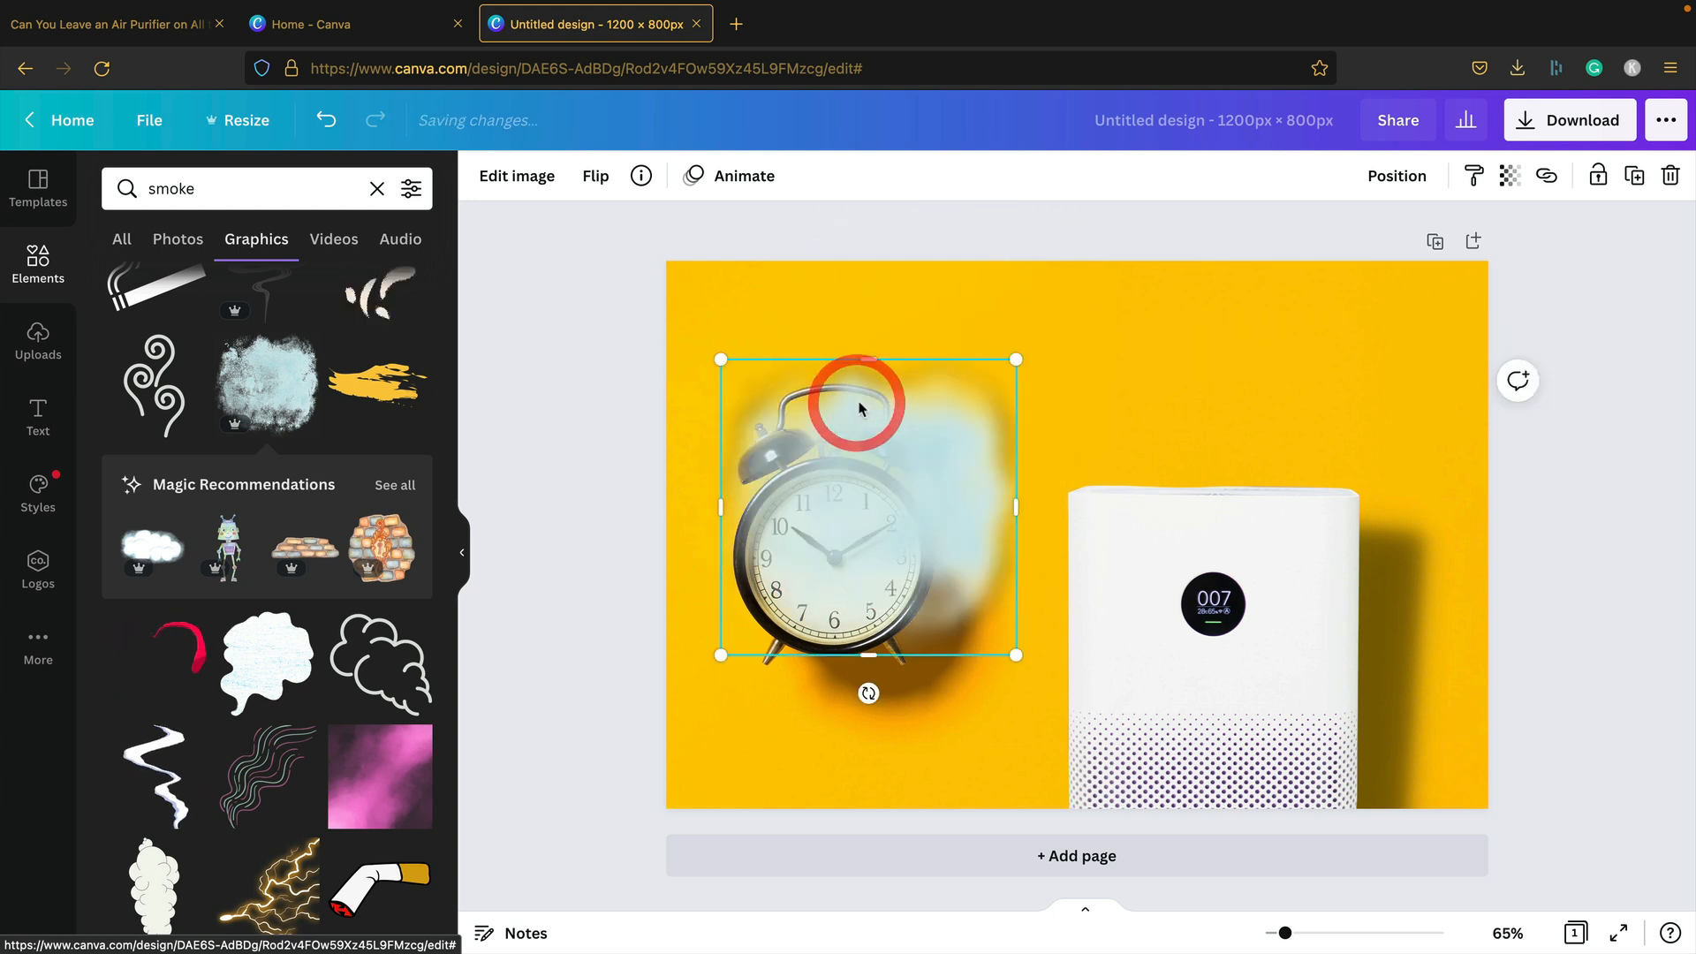
pyautogui.moveTo(946, 492); pyautogui.dragTo(1282, 504)
# Lower the purifier further off the page's bottom edge and move the smoke down behind the purifier's top
pyautogui.moveTo(1234, 738); pyautogui.dragTo(1234, 812)
pyautogui.moveTo(1222, 447); pyautogui.dragTo(1224, 517)
pyautogui.click(1574, 406)
pyautogui.click(1182, 528)
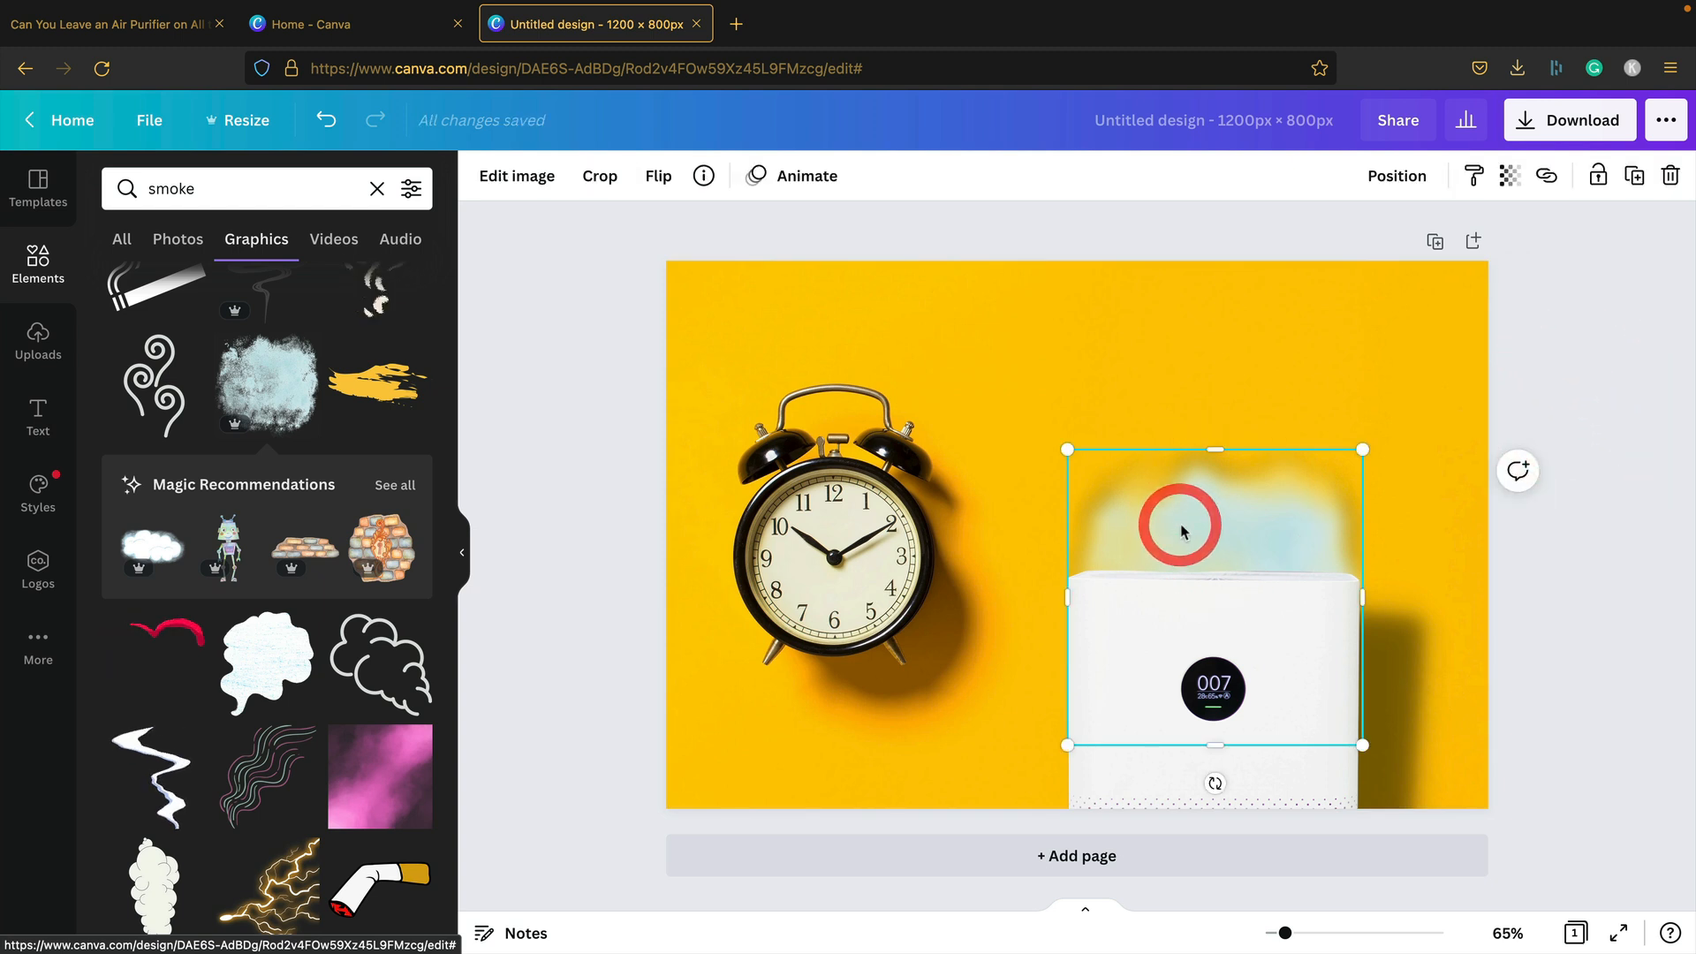
# Try changing the smoke's width and undo the resize
pyautogui.moveTo(1363, 598); pyautogui.dragTo(1268, 606)
pyautogui.hotkey('ctrl', 'z')
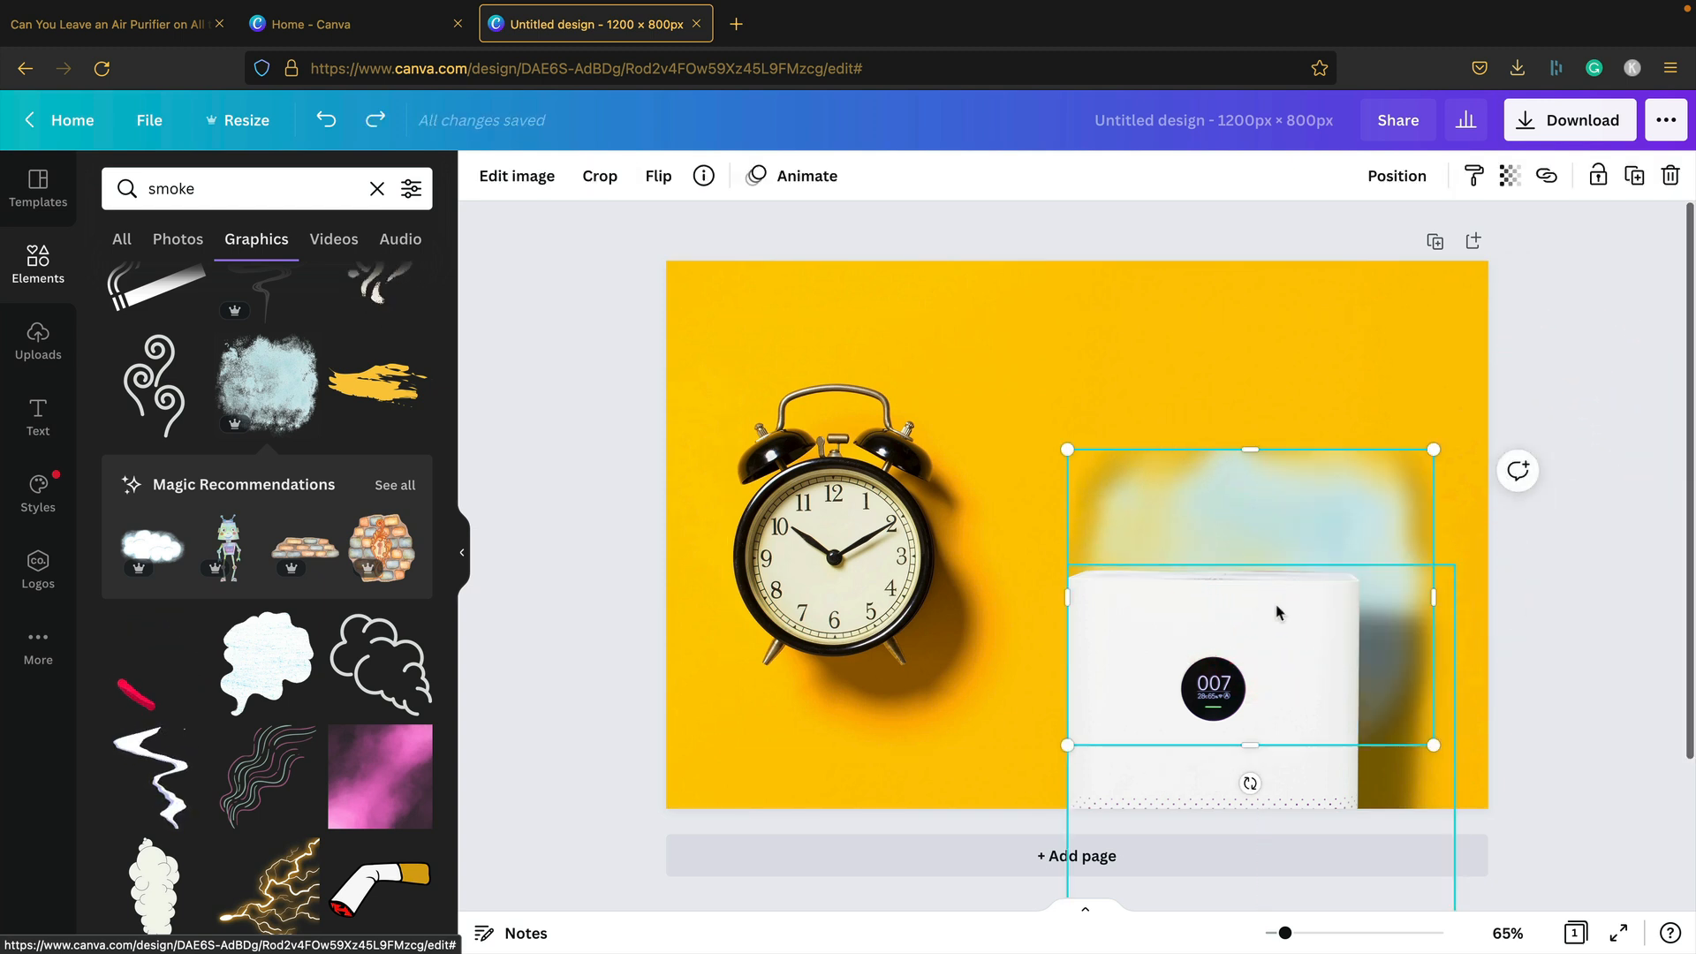
pyautogui.hotkey('ctrl', 'z')
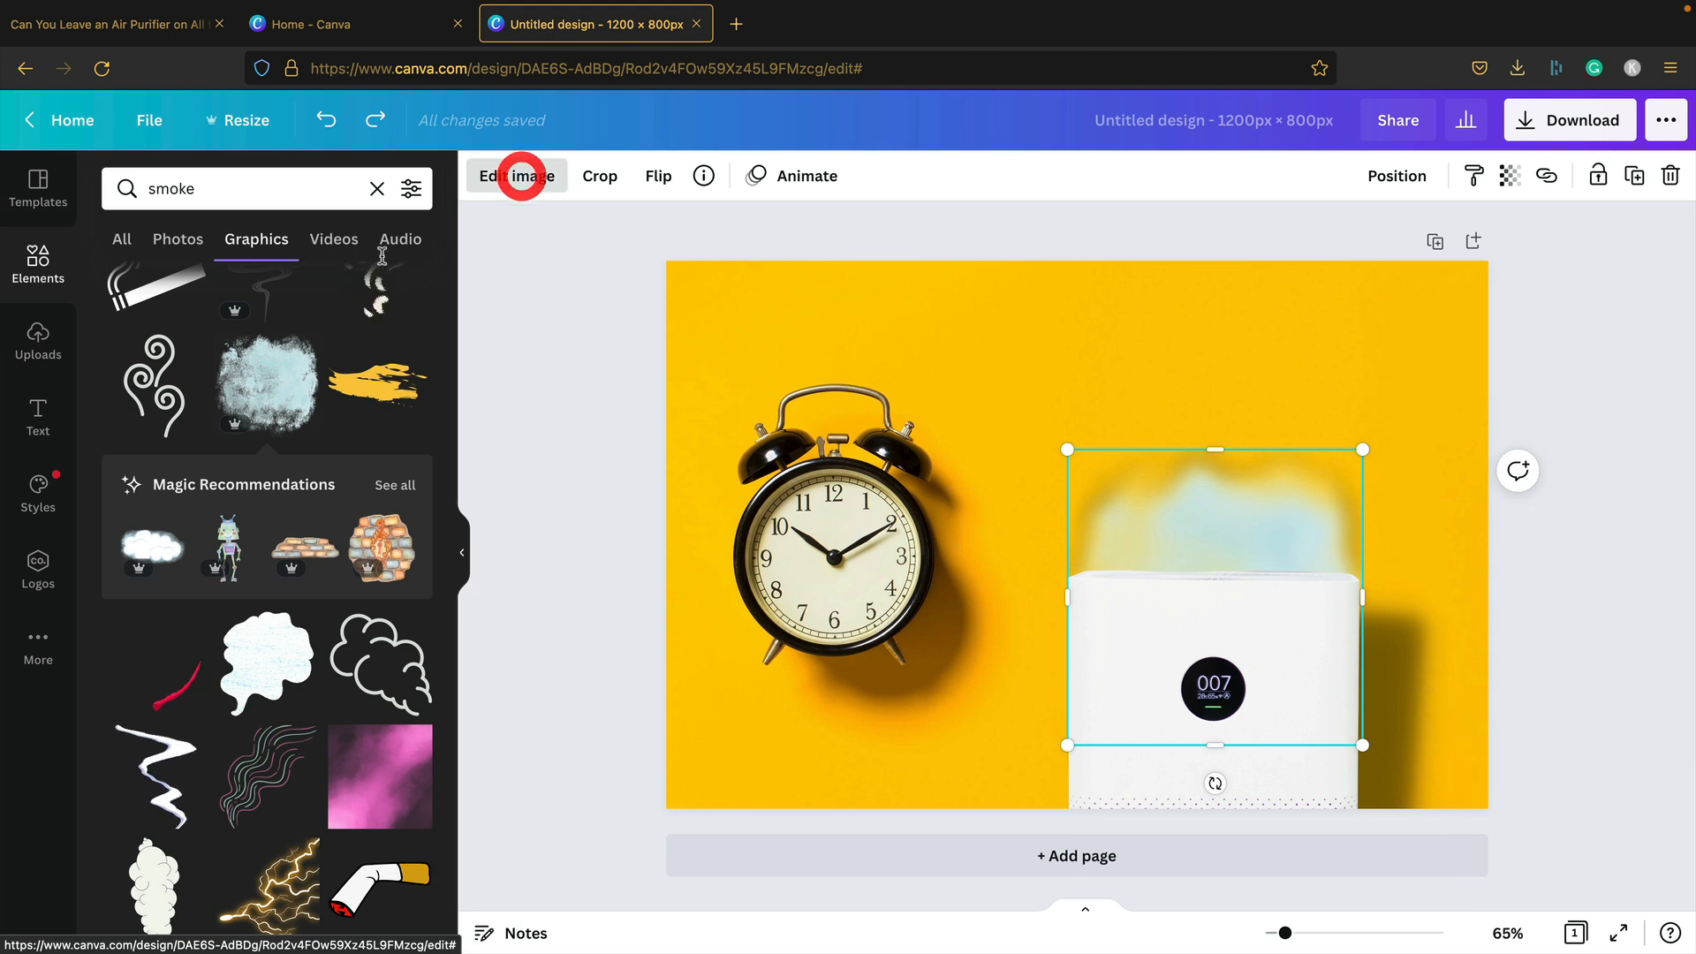
# Apply a Drop shadow with a blur of 9 to the smoke
pyautogui.click(521, 176)
pyautogui.click(265, 358)
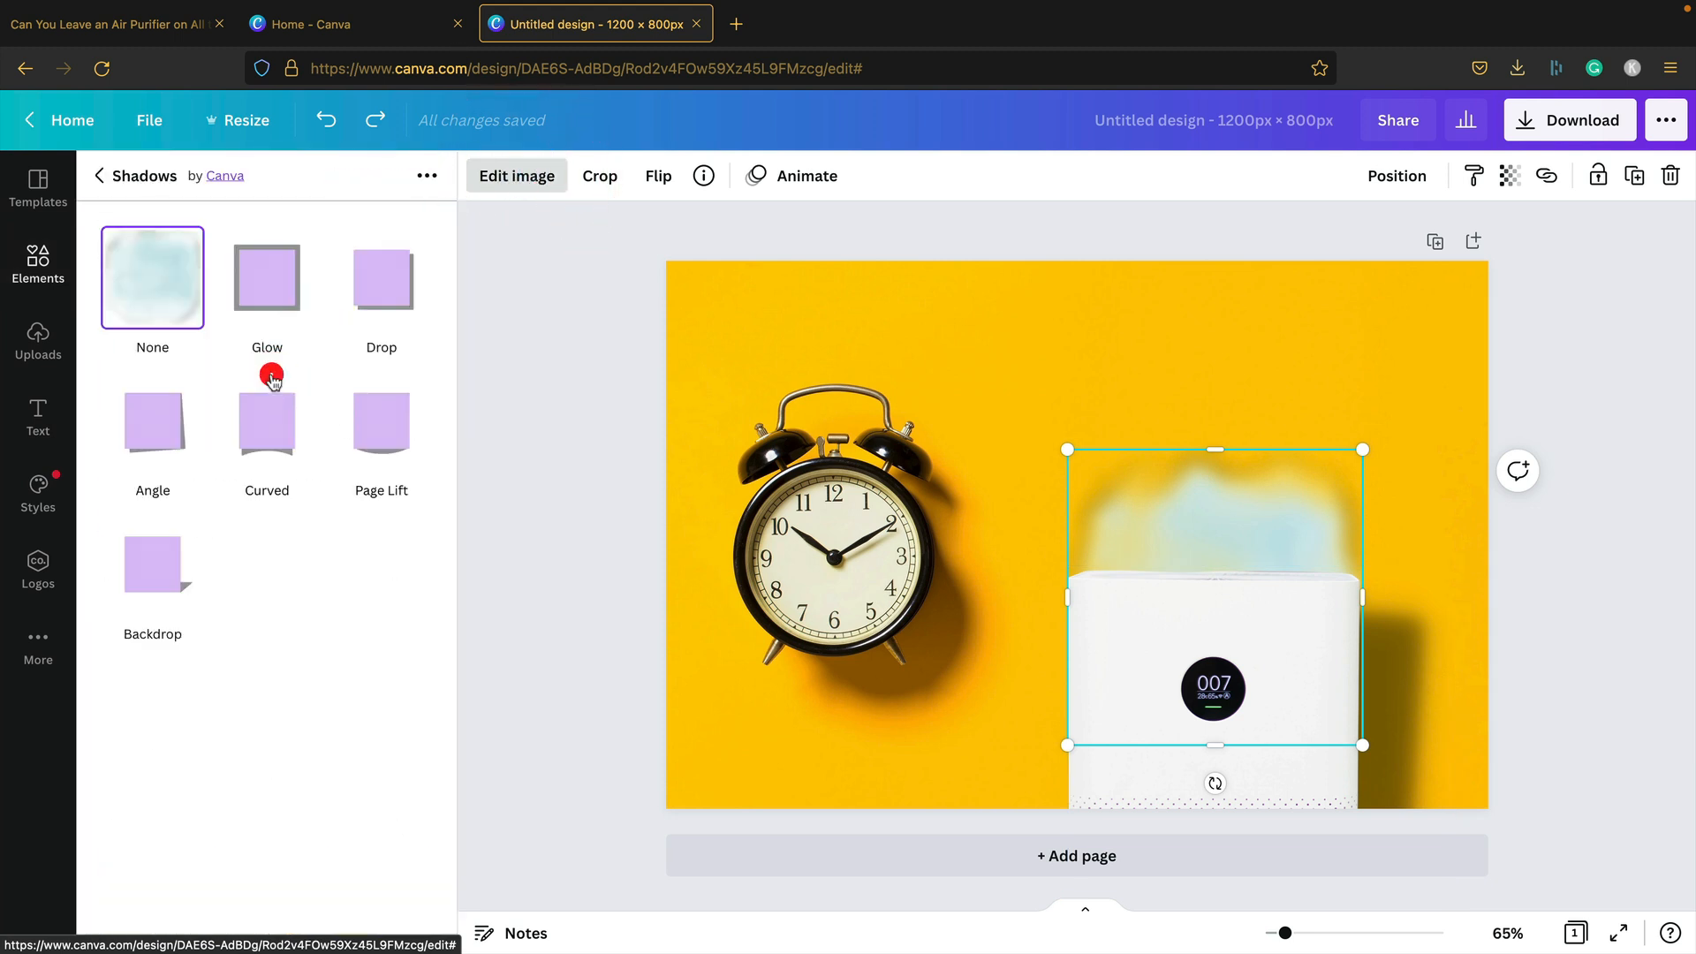
pyautogui.click(396, 275)
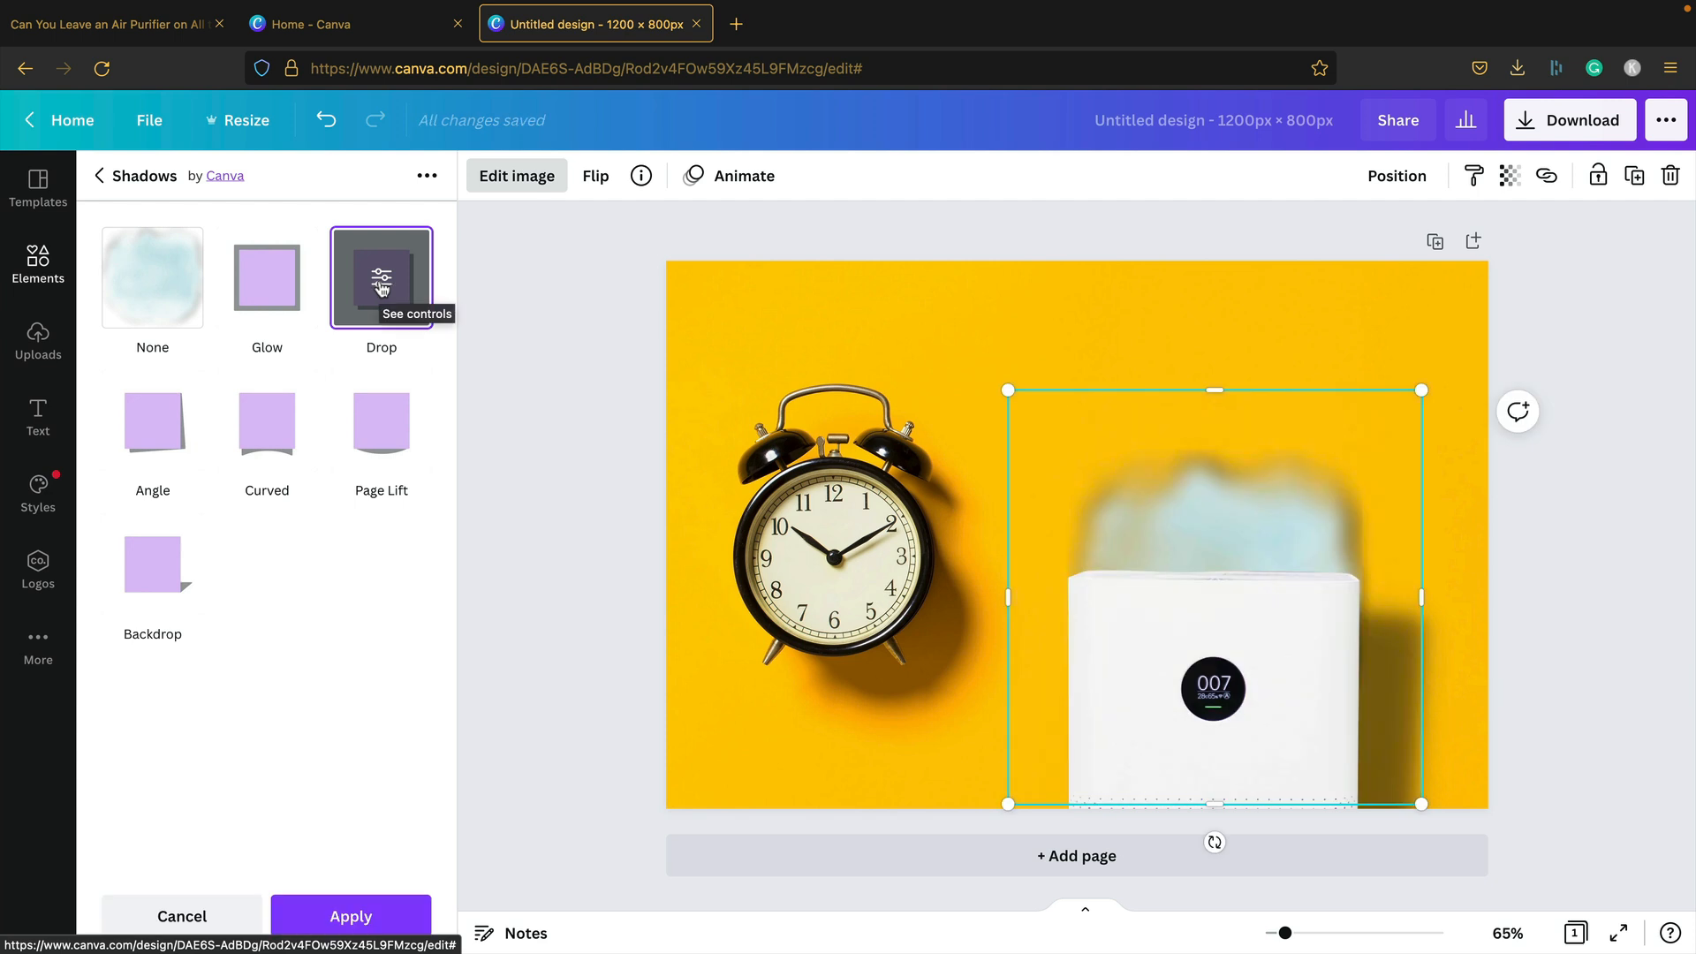
pyautogui.click(381, 285)
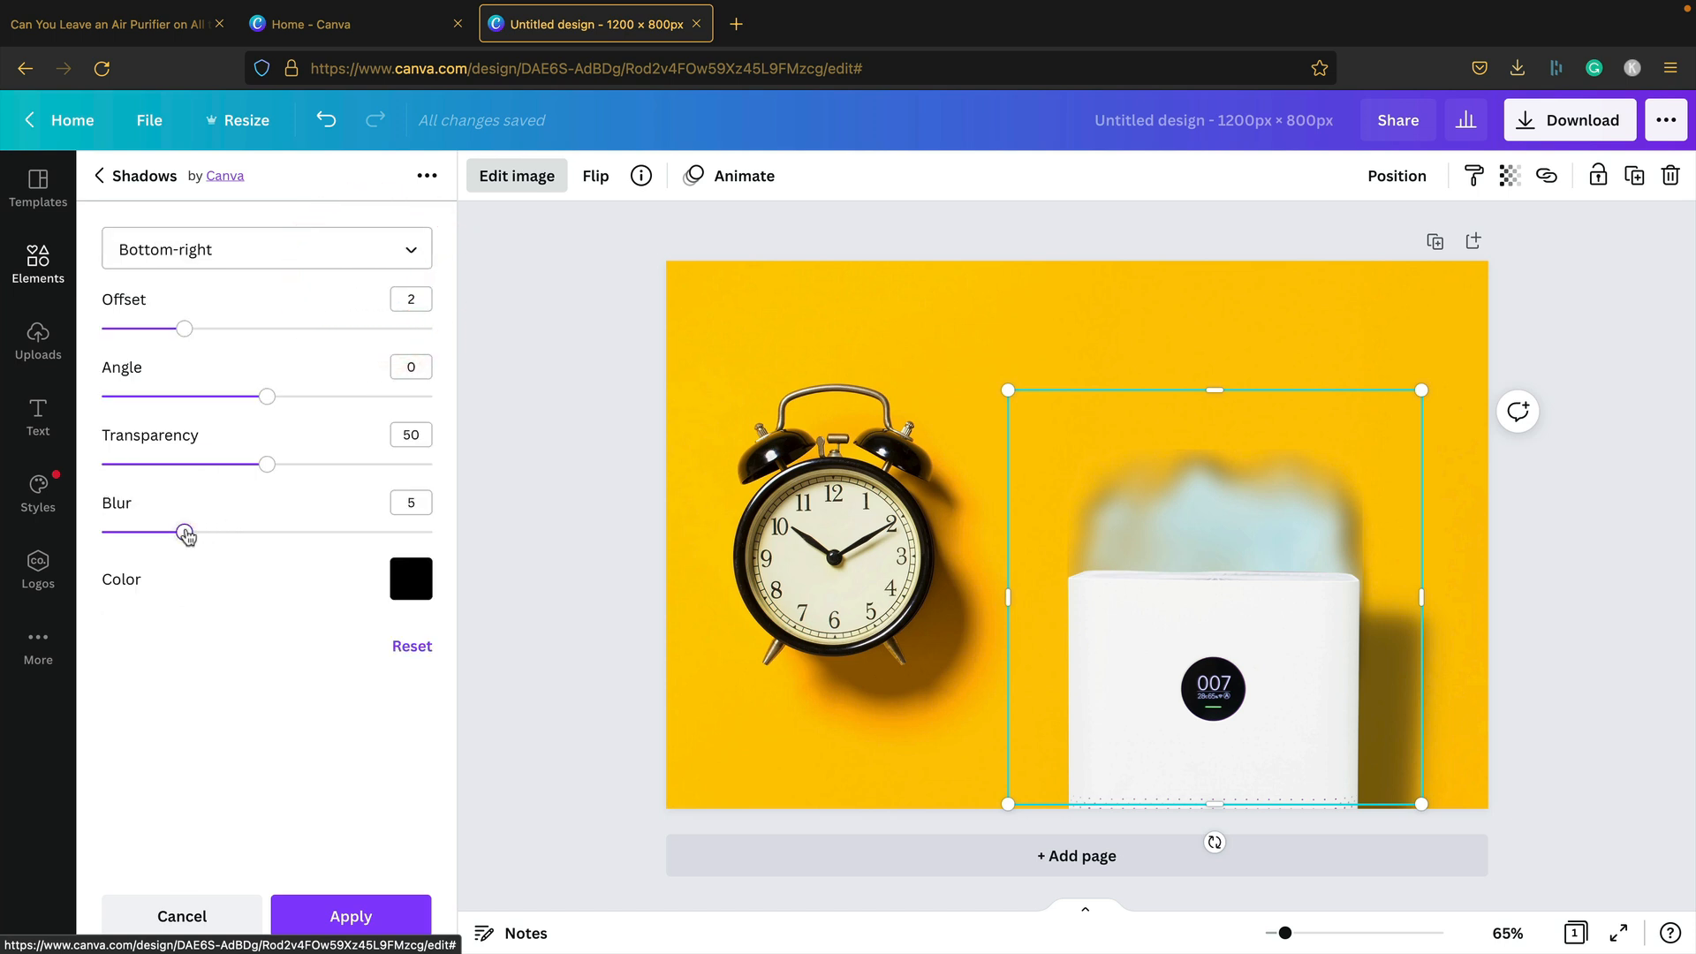
pyautogui.click(274, 530)
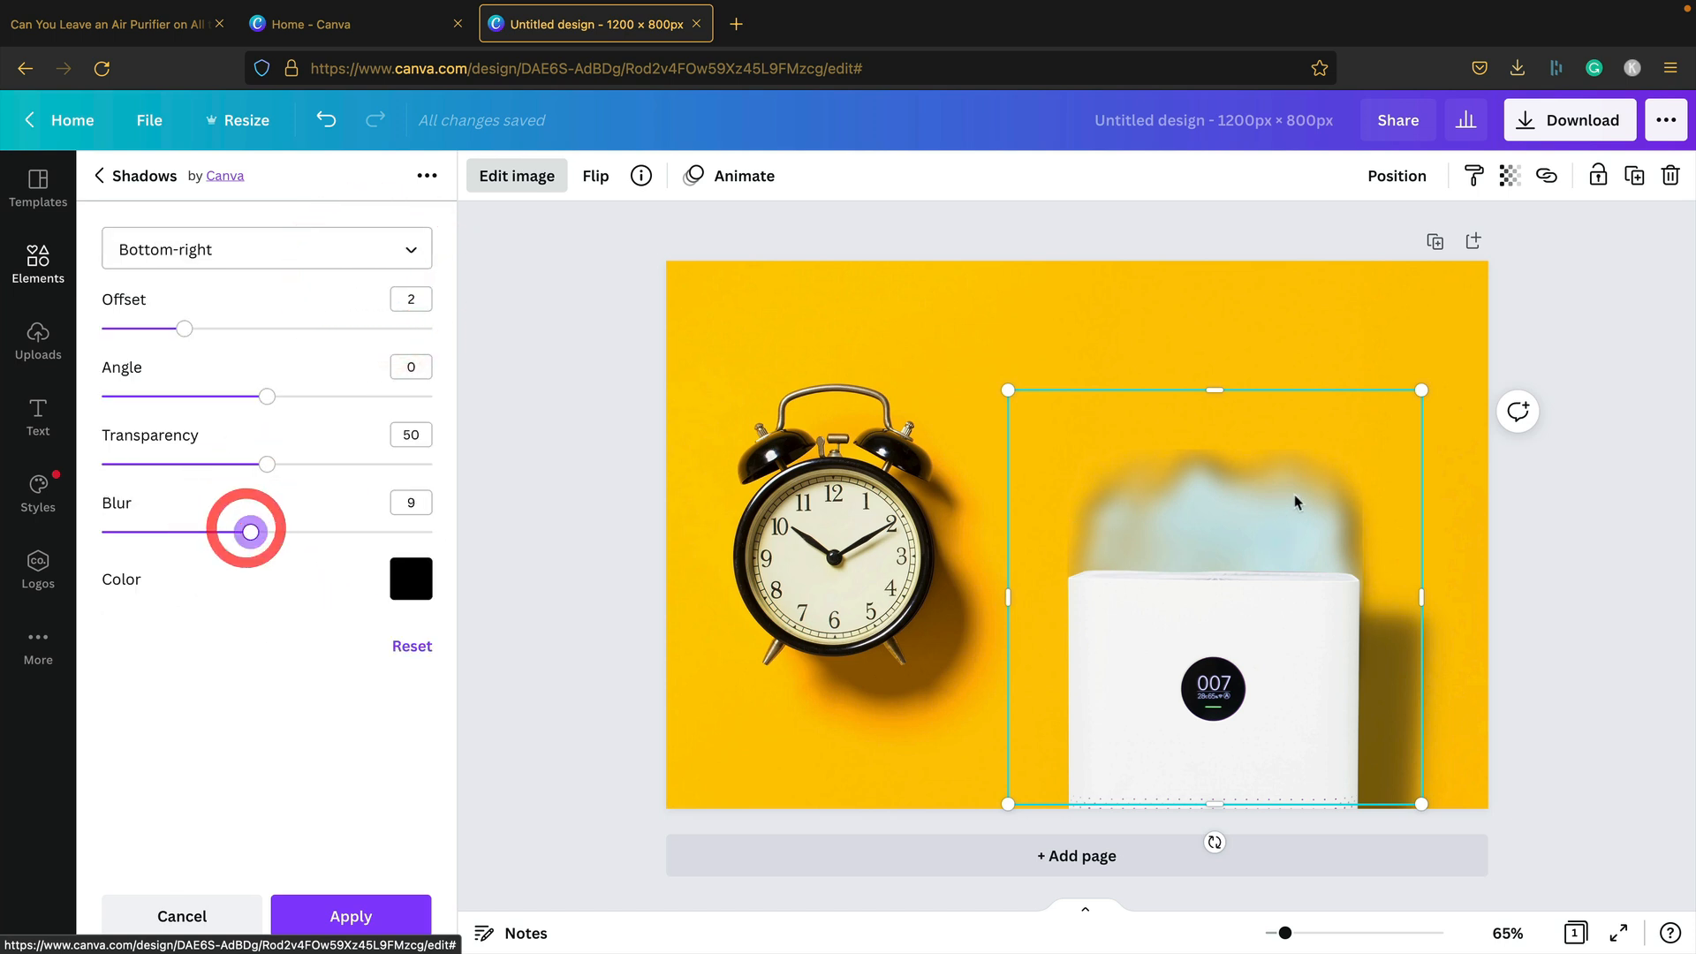
pyautogui.click(1174, 416)
pyautogui.click(1189, 360)
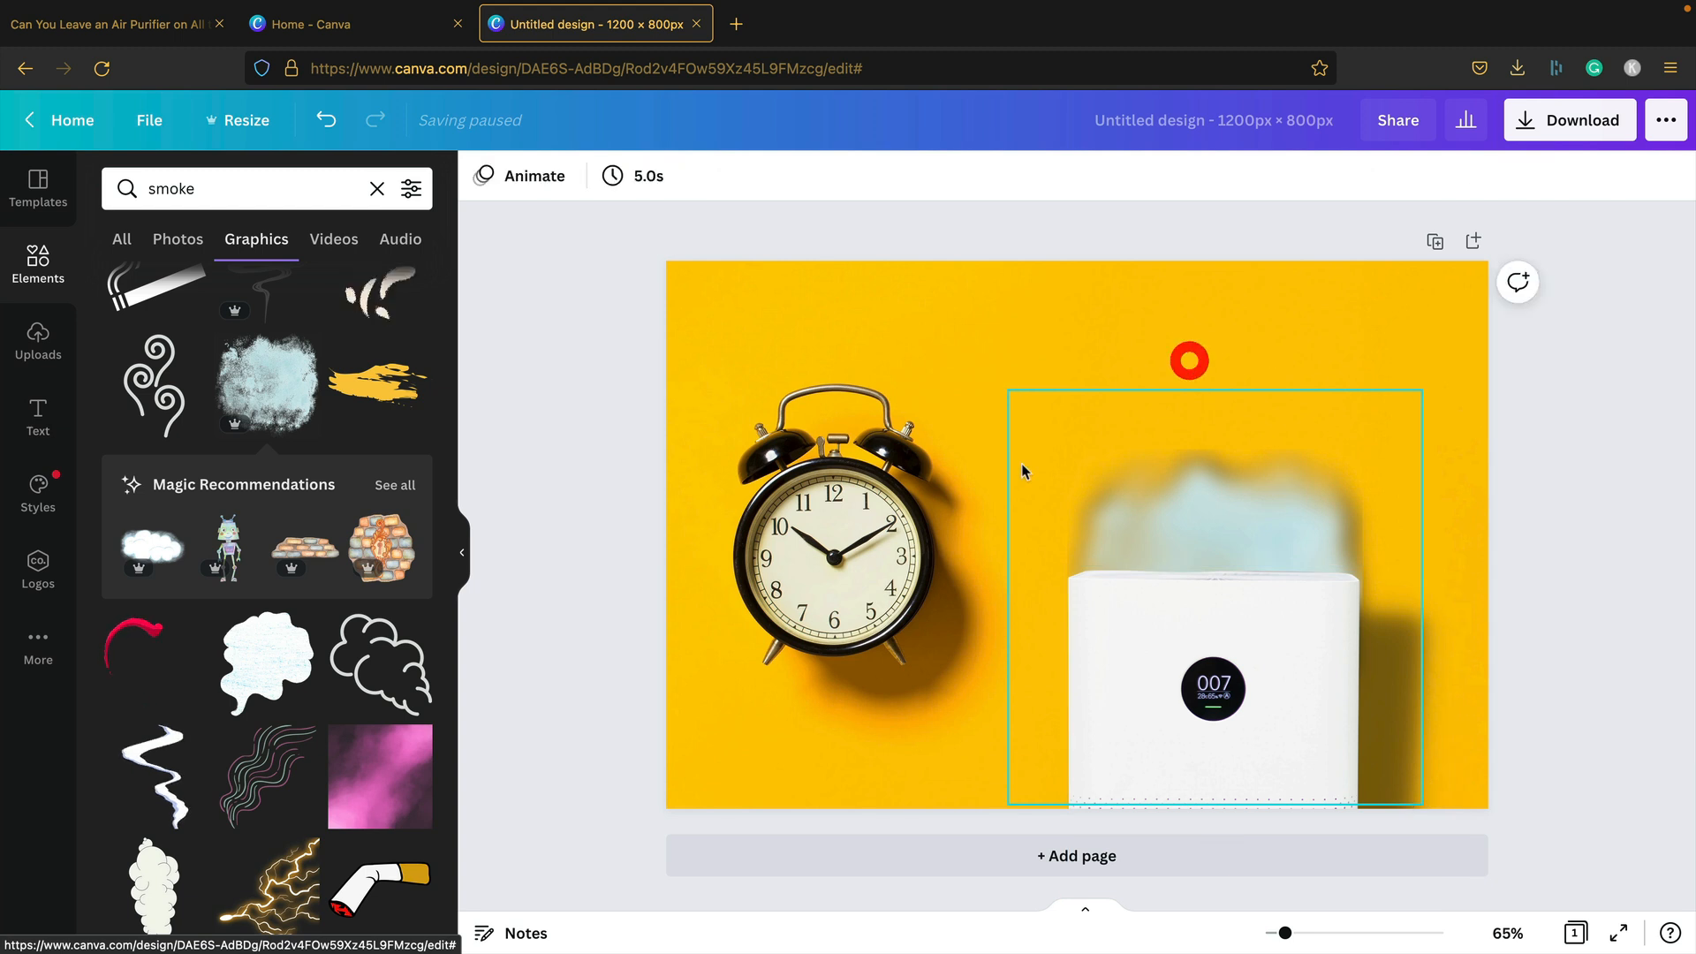
pyautogui.click(1036, 363)
# Replace the smoke with a fresh copy of the blue smoke texture, scaled down between the clock and the purifier
pyautogui.click(1242, 538)
pyautogui.press('Delete')
pyautogui.moveTo(266, 384); pyautogui.dragTo(972, 376)
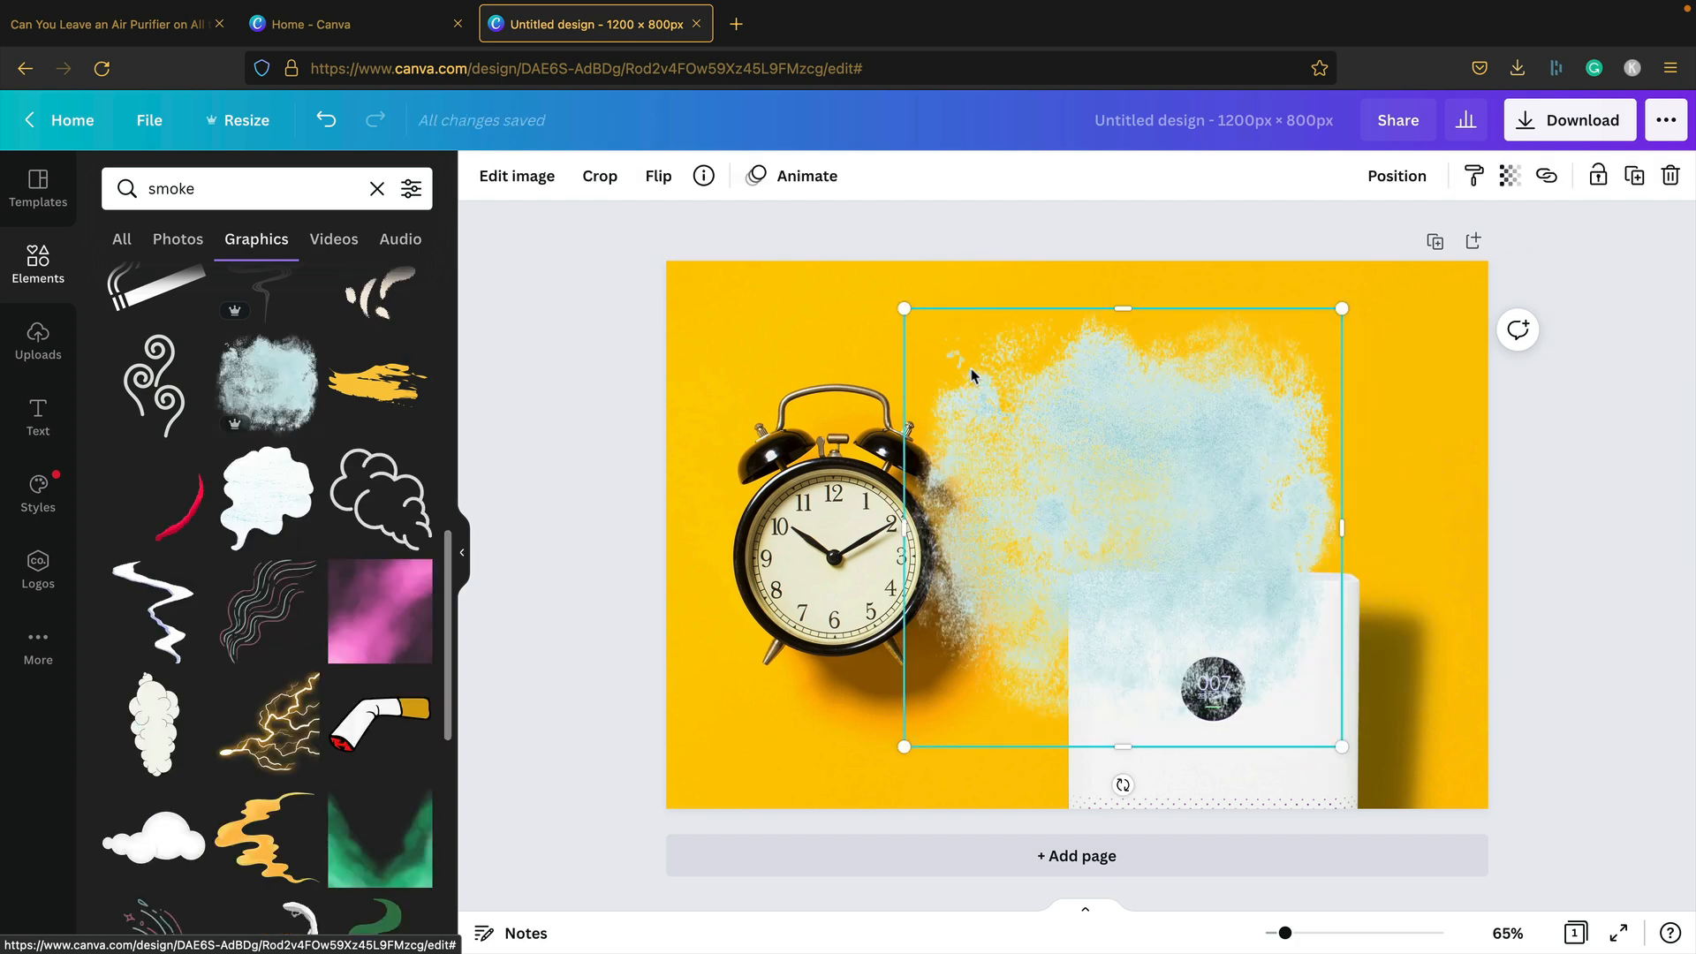
pyautogui.moveTo(1329, 730); pyautogui.dragTo(1145, 558)
# Apply an Auto blur with intensity 30 to the new smoke, and move it over the purifier's top, enlarged to the purifier's width
pyautogui.click(504, 170)
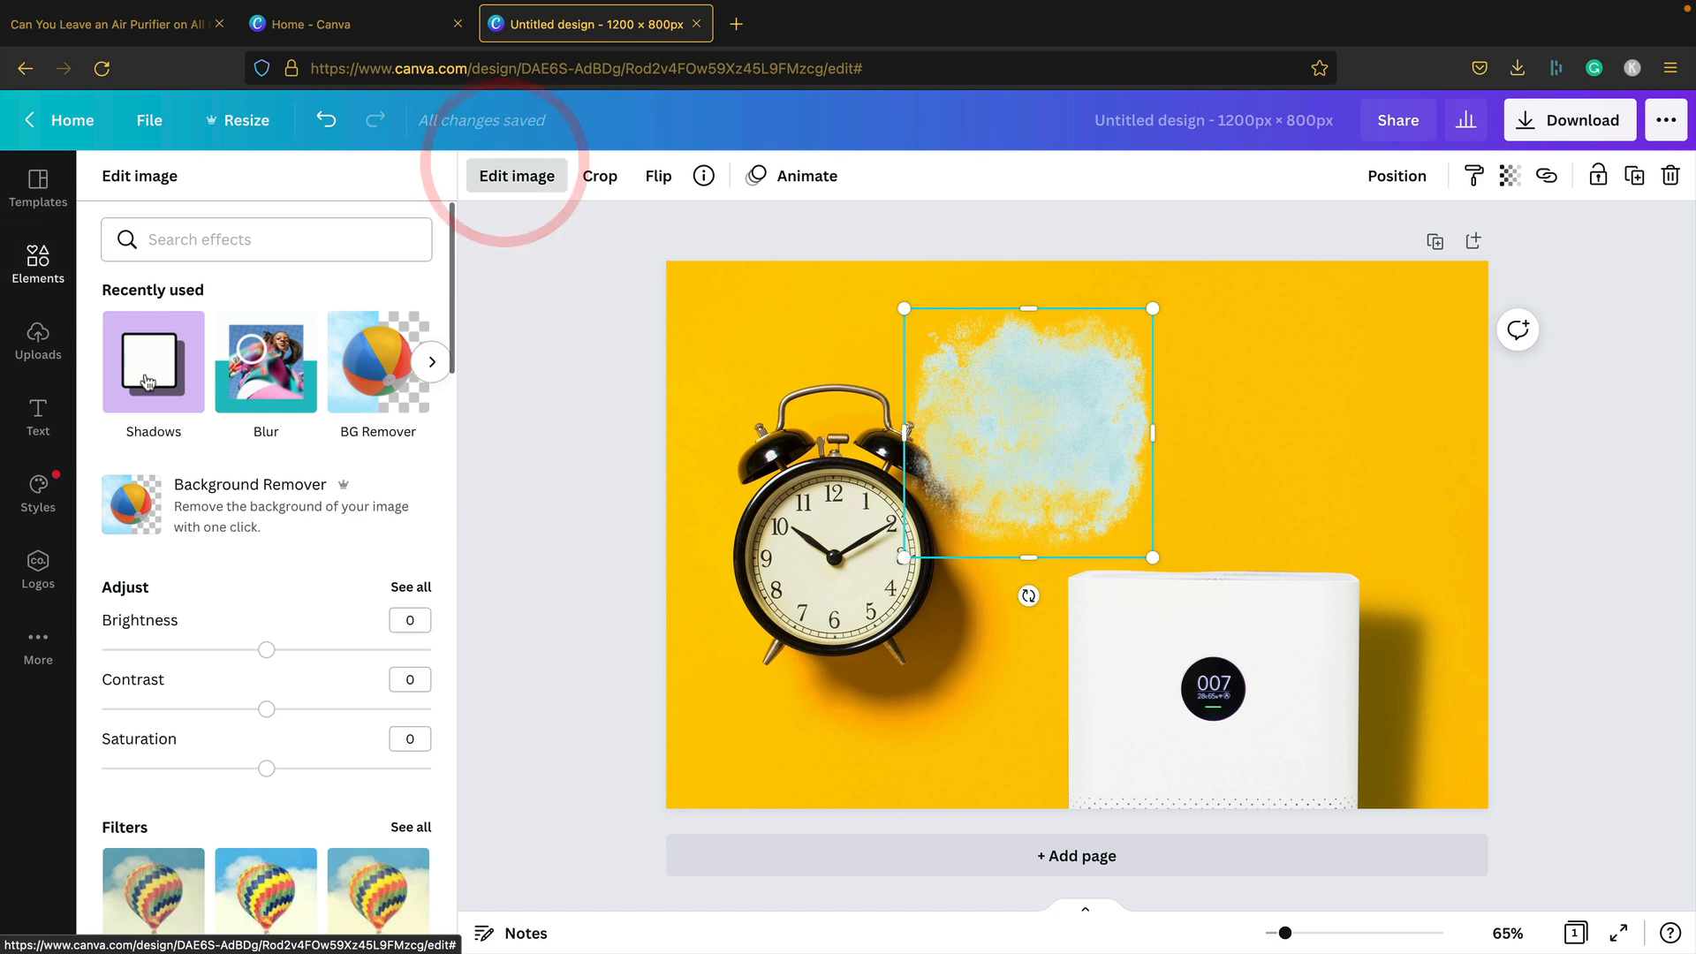
pyautogui.click(284, 400)
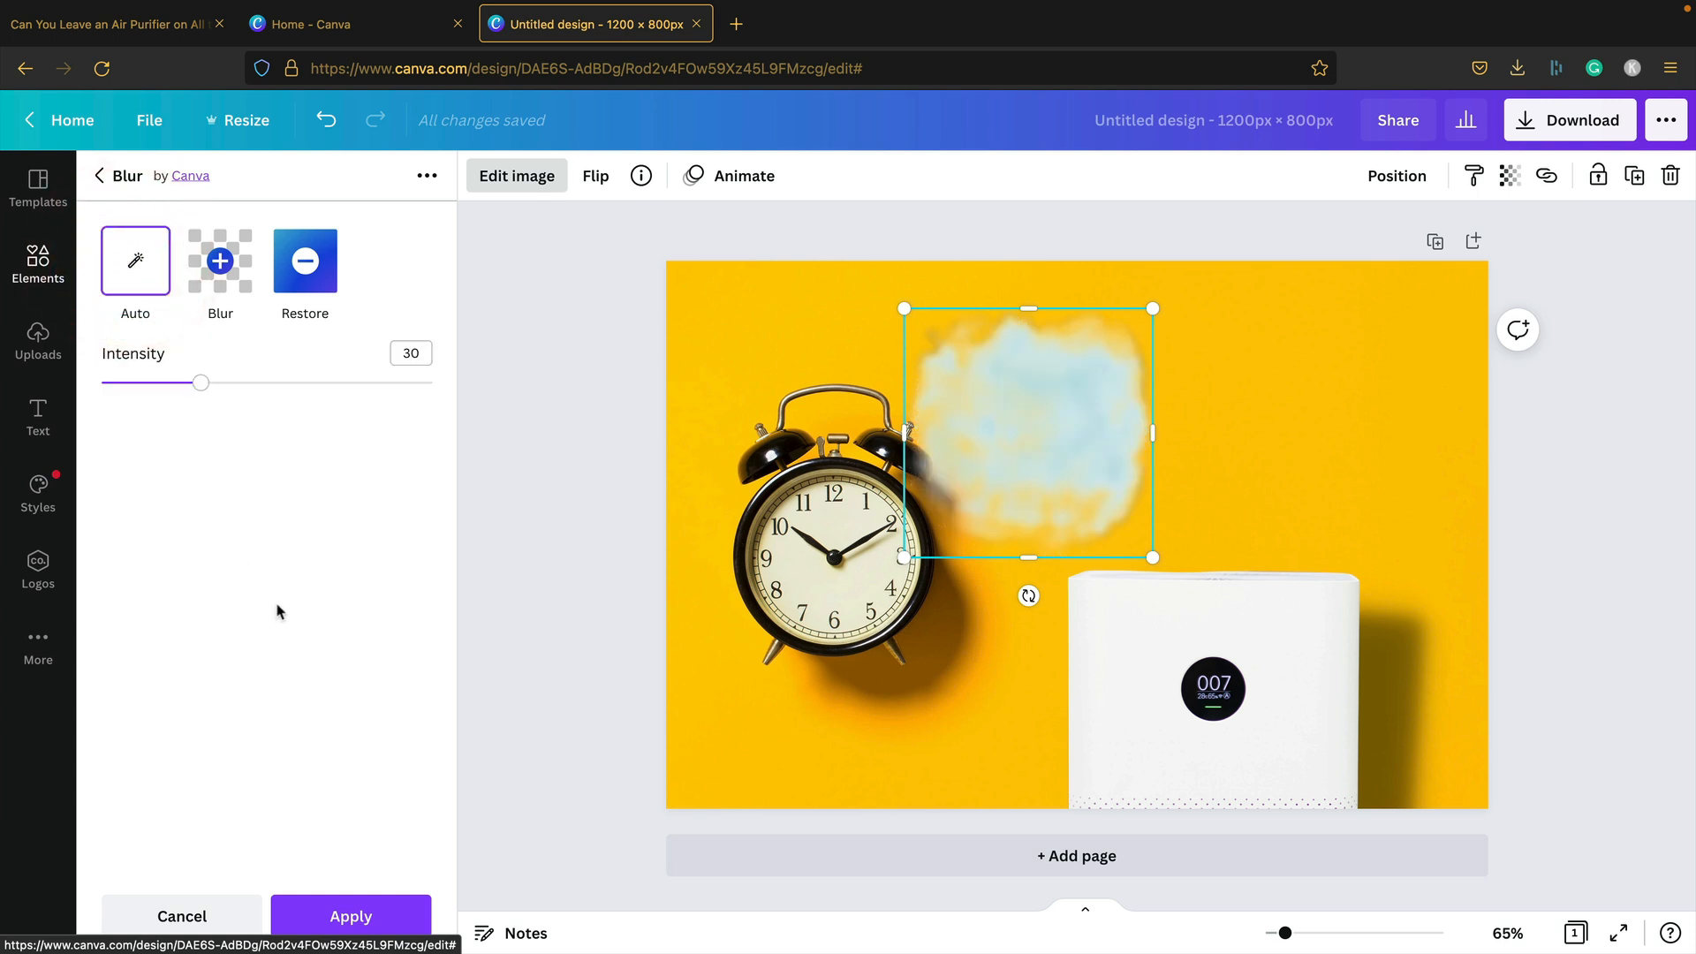
pyautogui.moveTo(1056, 424); pyautogui.dragTo(1254, 588)
pyautogui.moveTo(1326, 489)
pyautogui.mouseDown()
pyautogui.moveTo(1431, 427)
pyautogui.moveTo(1386, 422)
pyautogui.moveTo(1333, 473)
pyautogui.mouseUp()
pyautogui.moveTo(1207, 561); pyautogui.dragTo(1237, 548)
# Send the smoke one layer backward, behind the purifier
pyautogui.click(1374, 168)
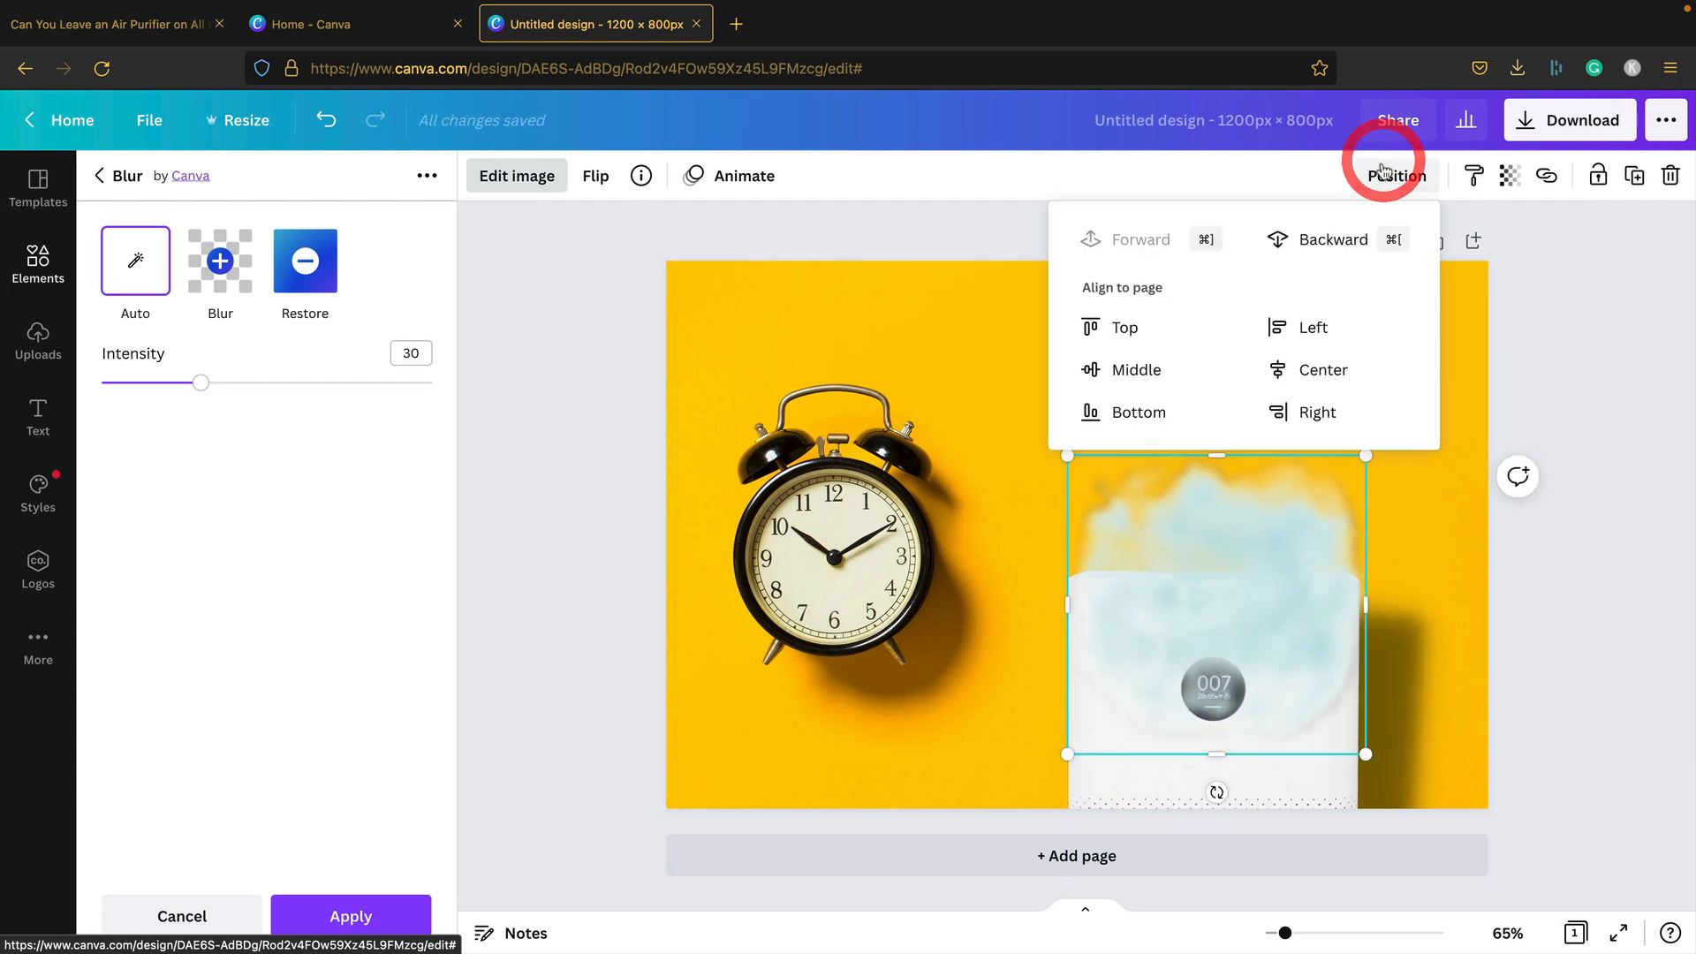
pyautogui.click(1349, 237)
pyautogui.doubleClick(946, 274)
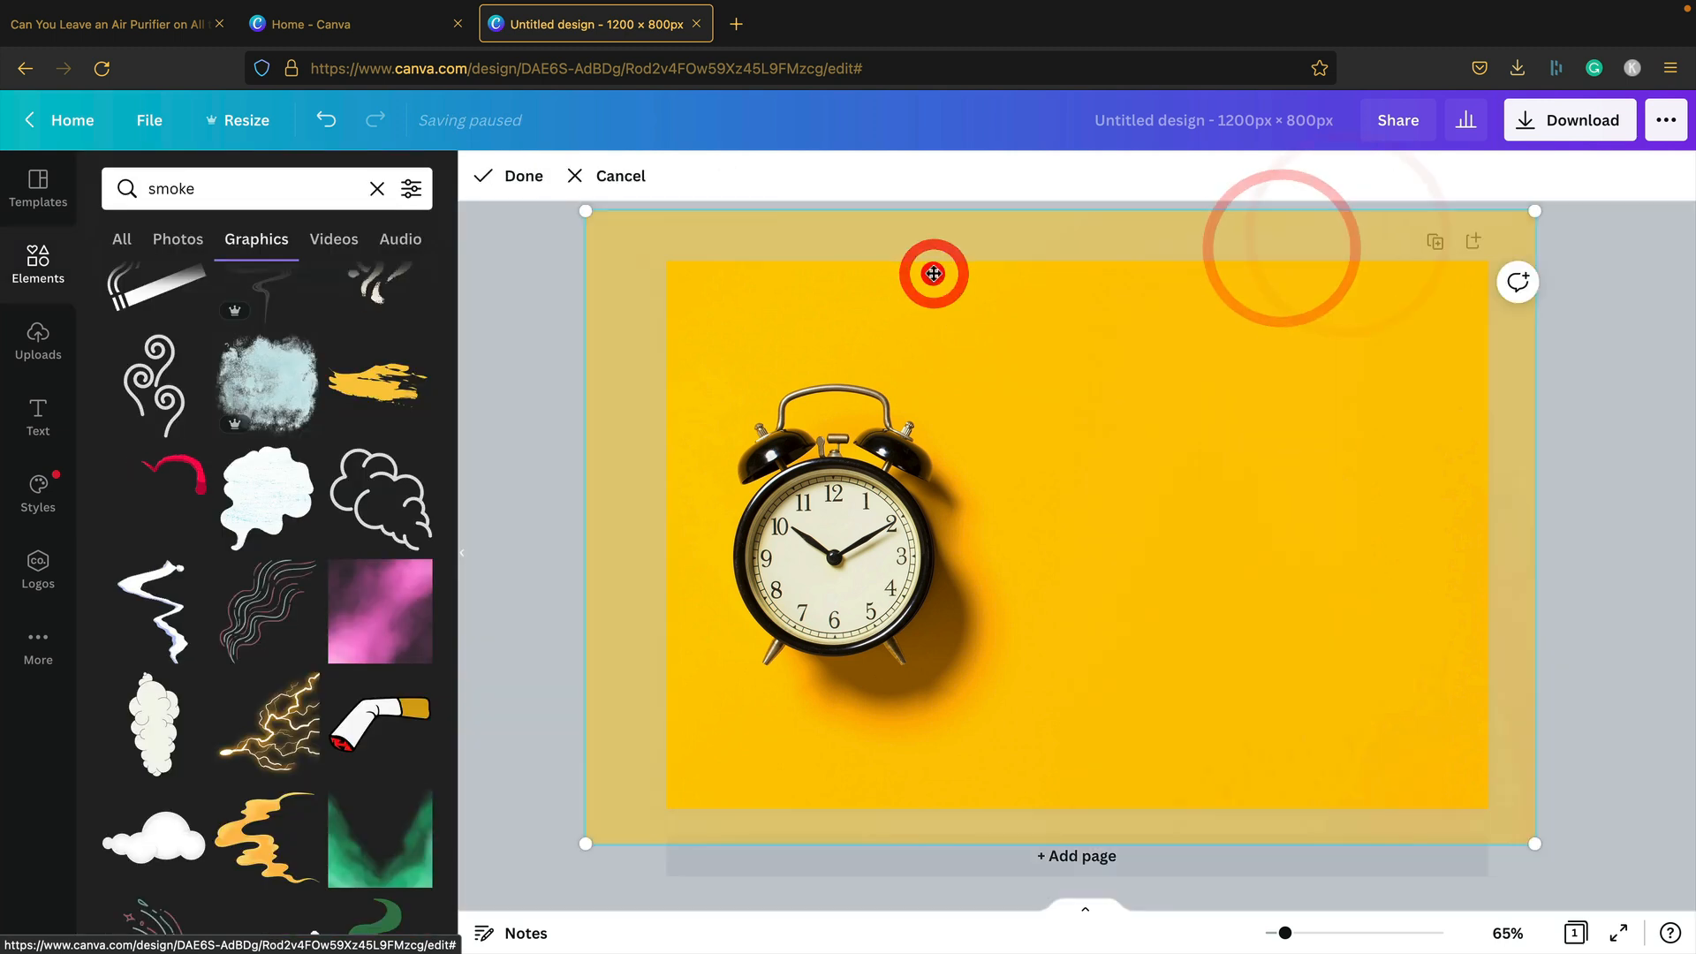
pyautogui.click(551, 283)
pyautogui.click(551, 283)
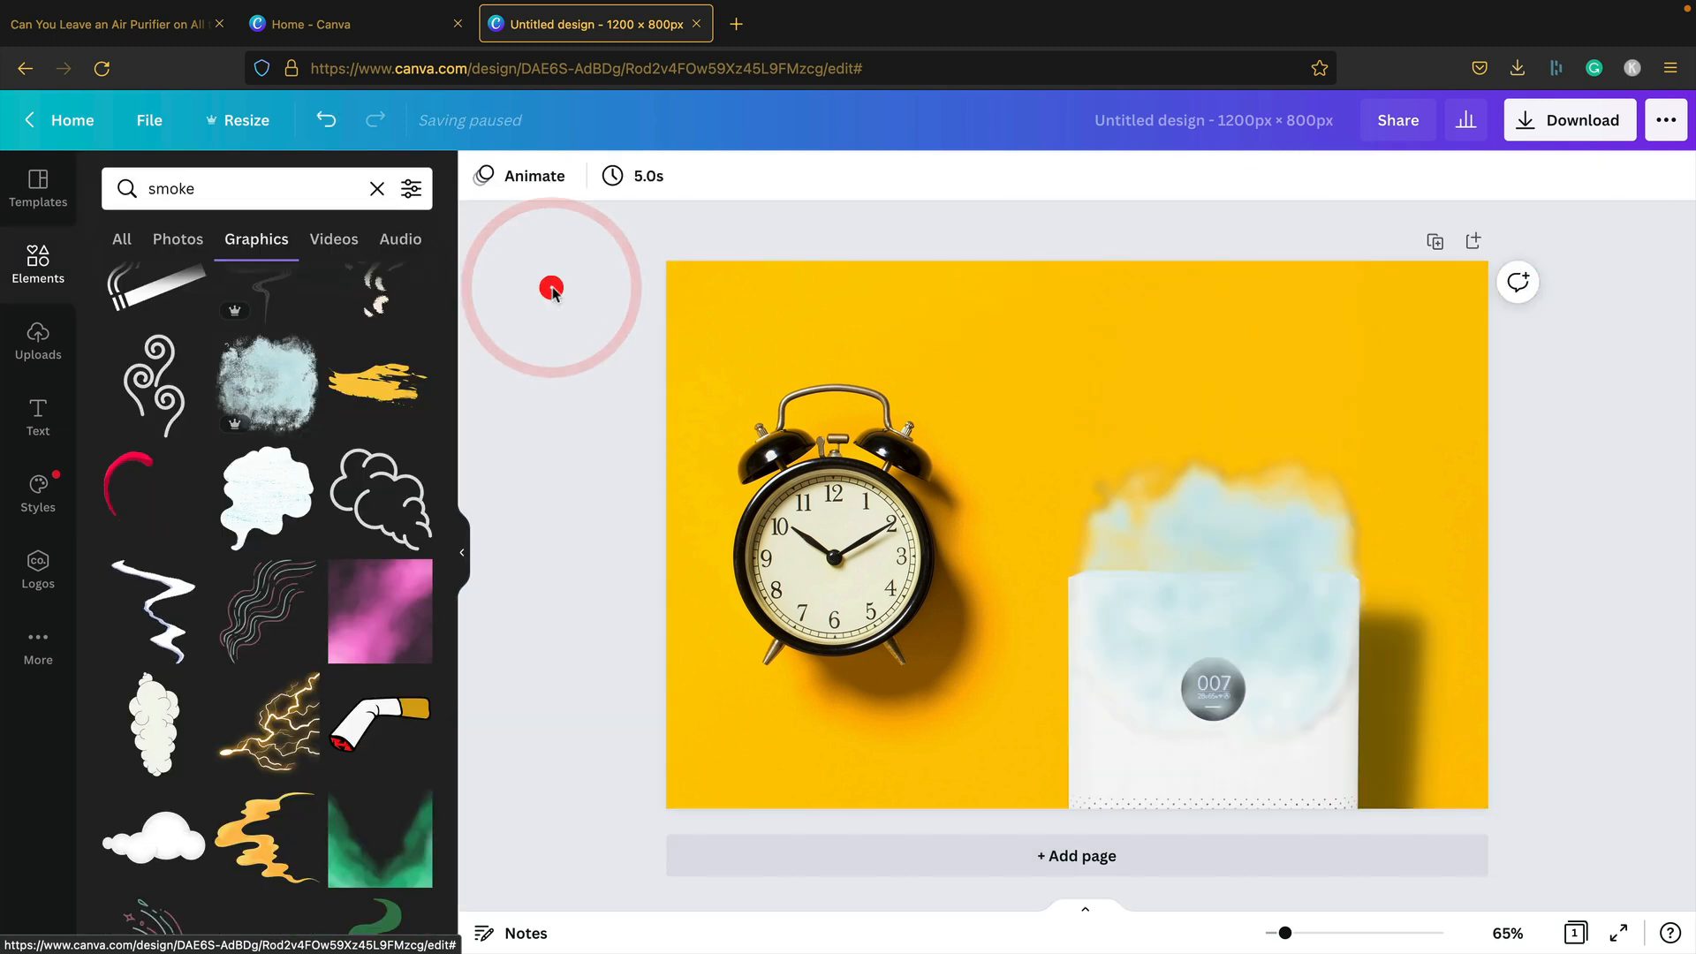
# Move the purifier over the clock and back to the page's right edge, repositioning the smoke over the purifier's top
pyautogui.click(1120, 775)
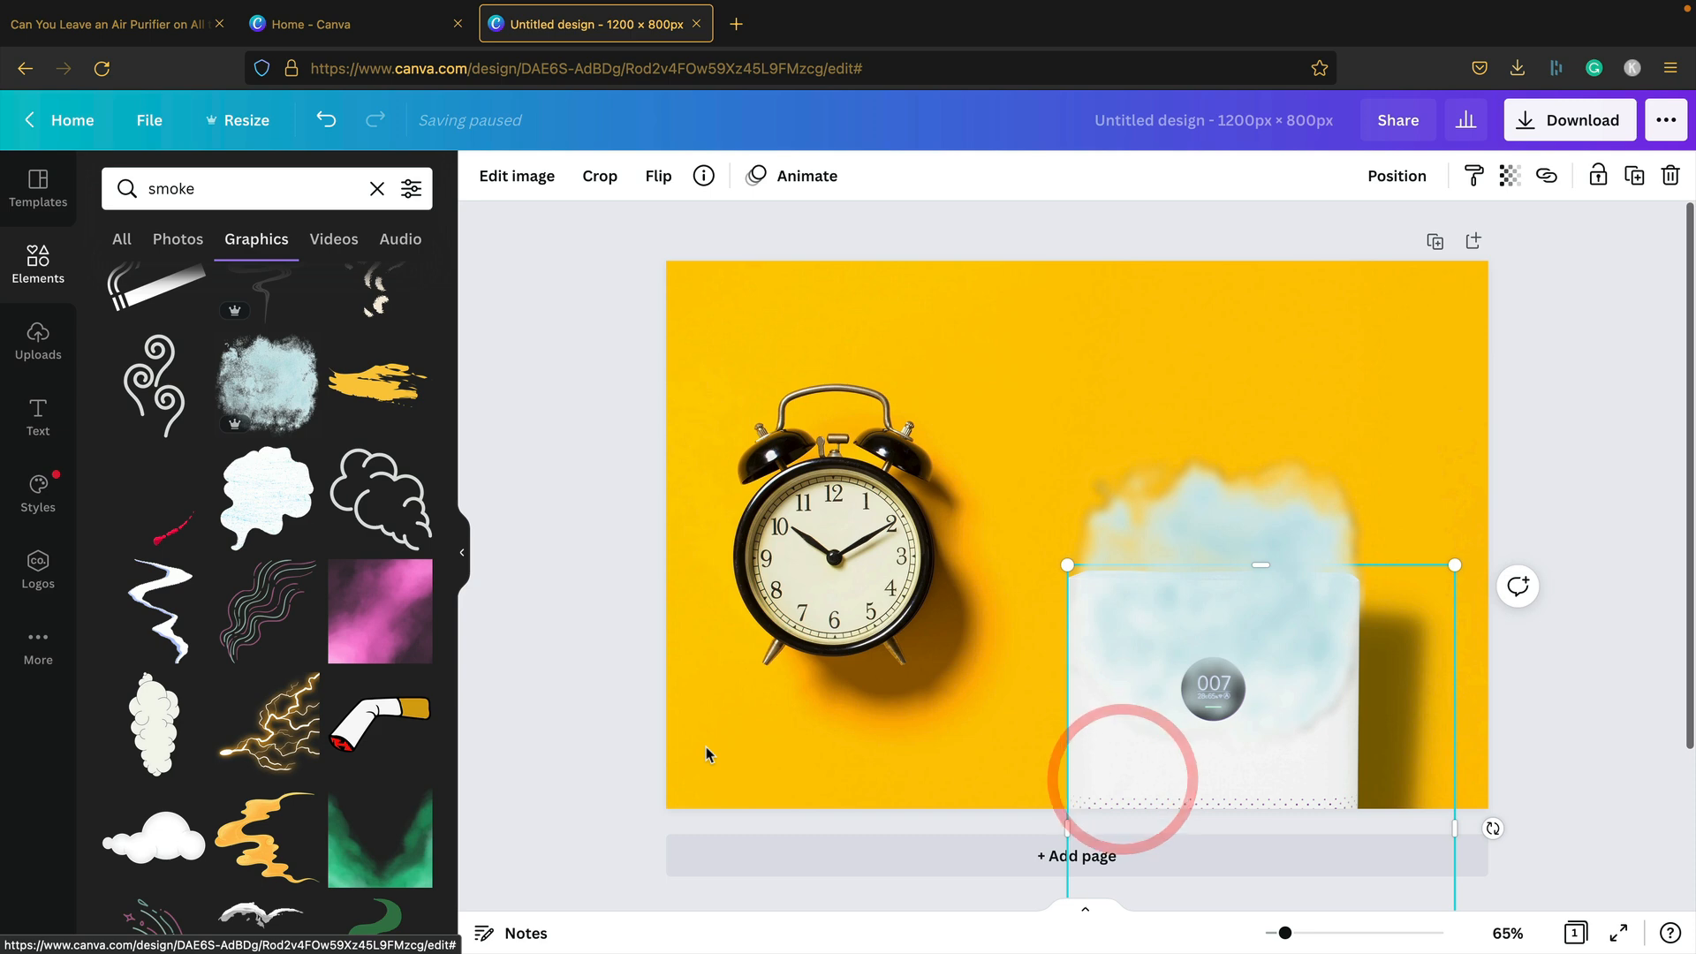
pyautogui.moveTo(1120, 775); pyautogui.dragTo(704, 746)
pyautogui.moveTo(849, 711); pyautogui.dragTo(943, 631)
pyautogui.click(1265, 573)
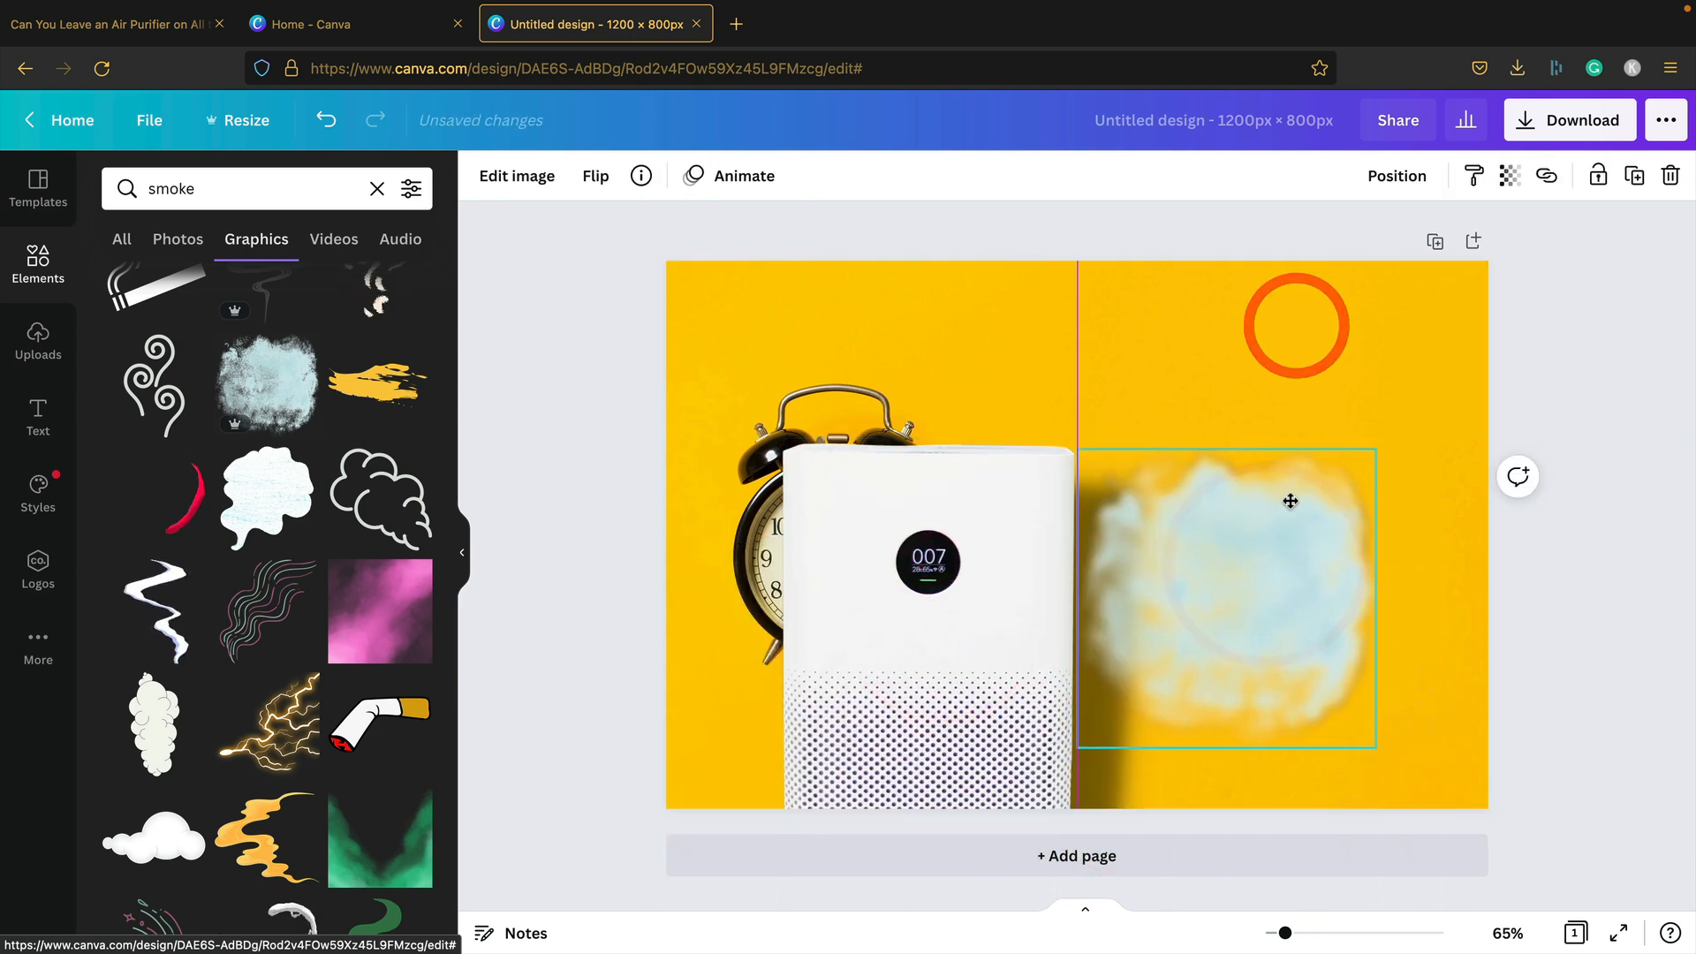
pyautogui.moveTo(1266, 572); pyautogui.dragTo(1317, 436)
pyautogui.moveTo(980, 590); pyautogui.dragTo(1288, 689)
pyautogui.moveTo(1273, 396); pyautogui.dragTo(1249, 474)
pyautogui.click(1530, 359)
pyautogui.click(1609, 330)
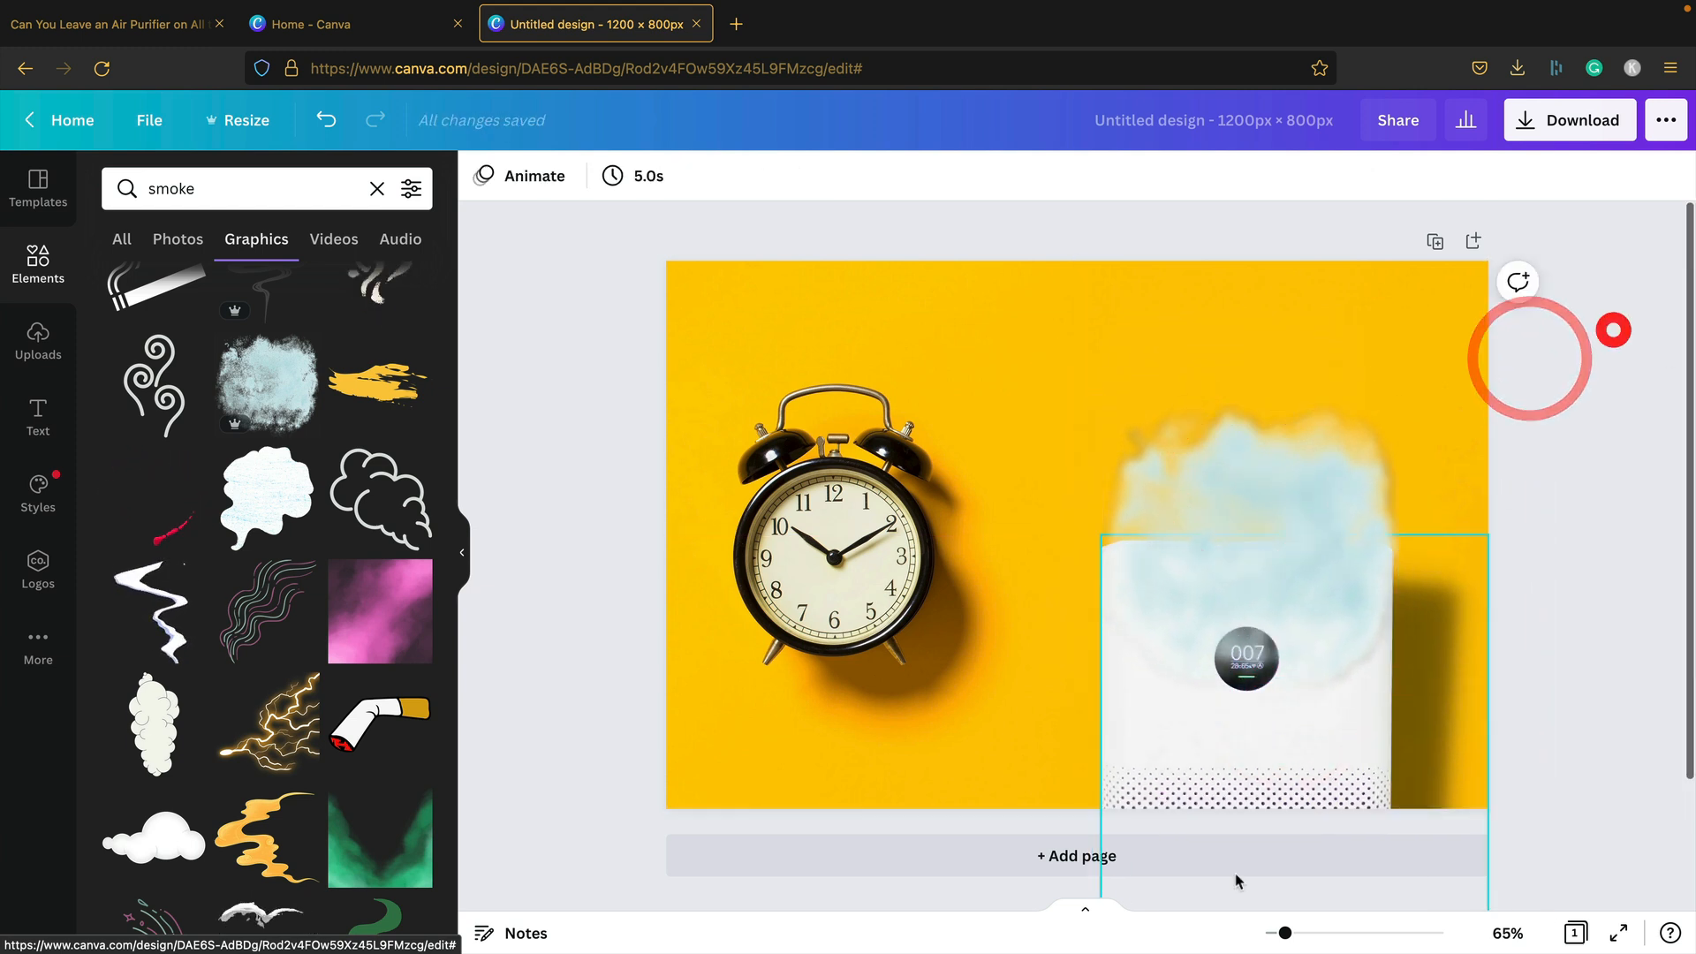
# Send the purifier one layer backward and bring it forward again in front of the smoke
pyautogui.click(1253, 762)
pyautogui.click(1413, 175)
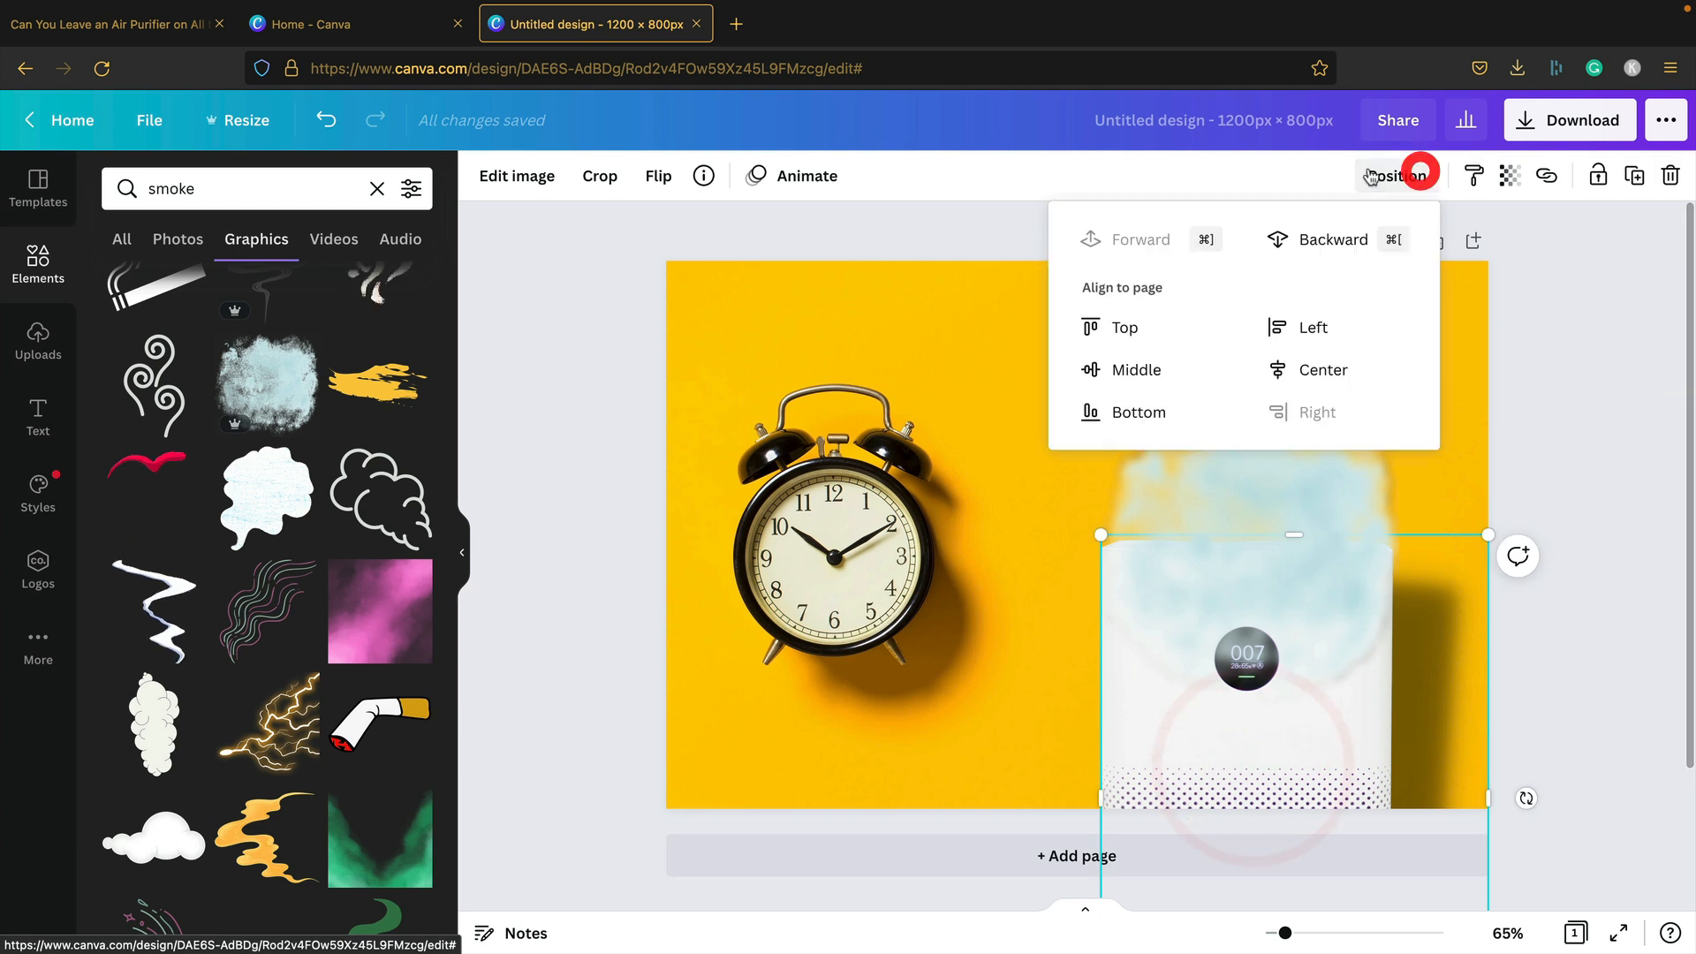
pyautogui.click(1347, 239)
pyautogui.click(1167, 238)
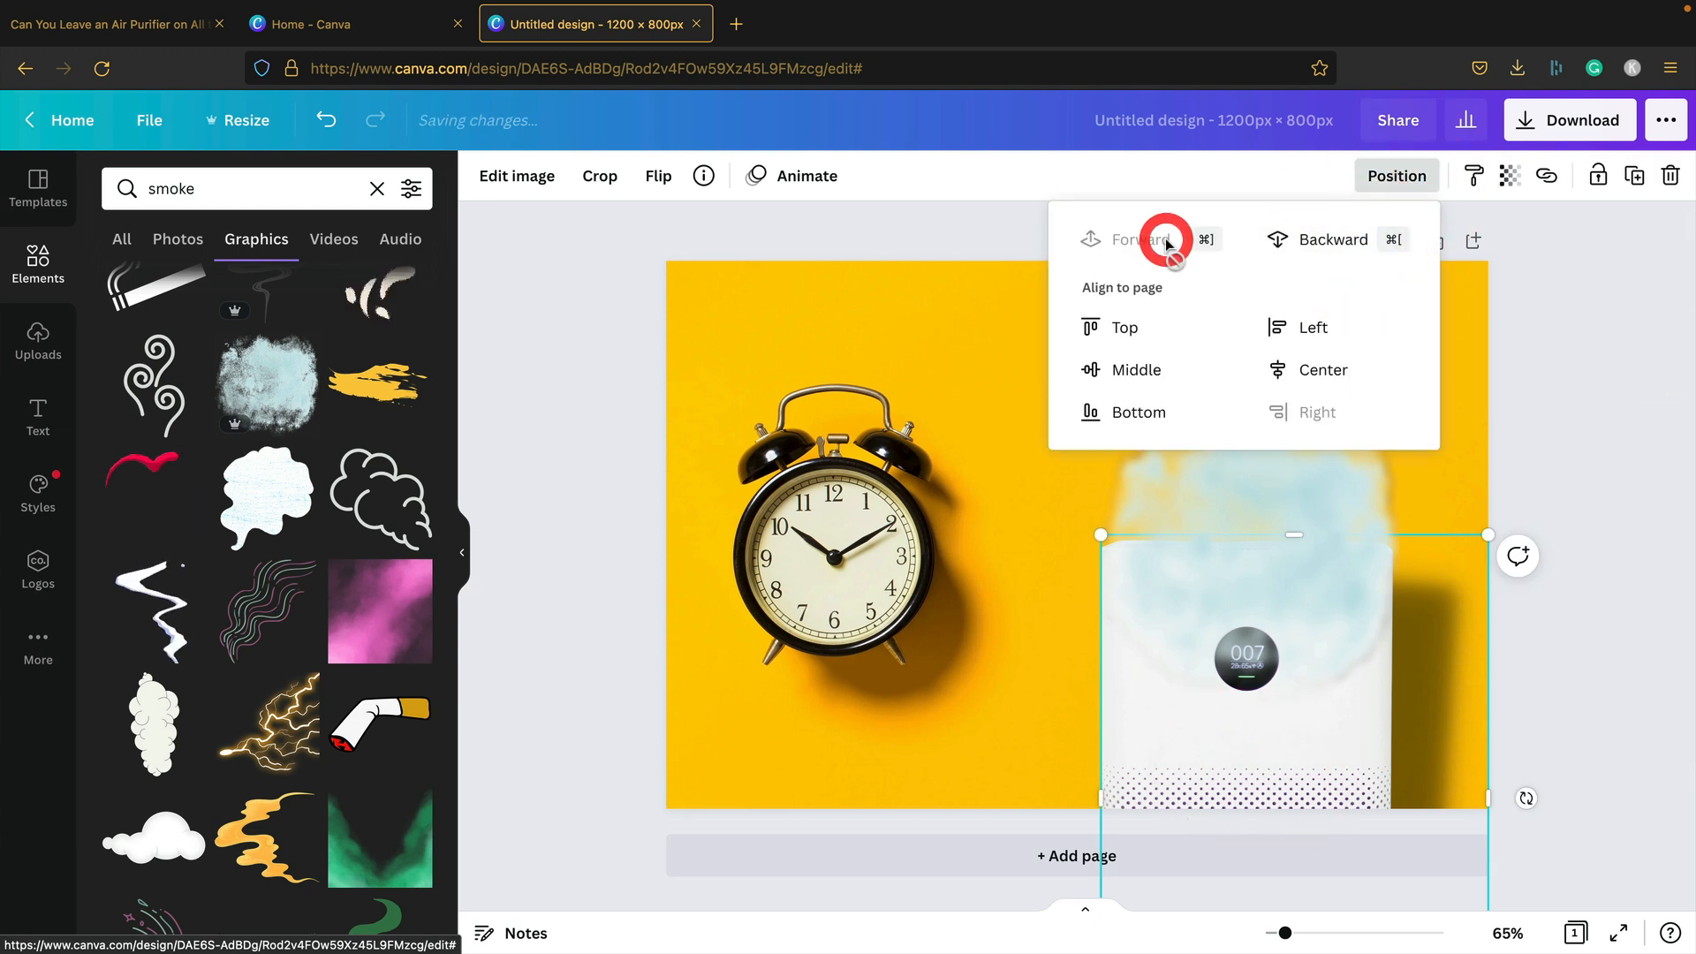
pyautogui.click(938, 273)
pyautogui.click(959, 316)
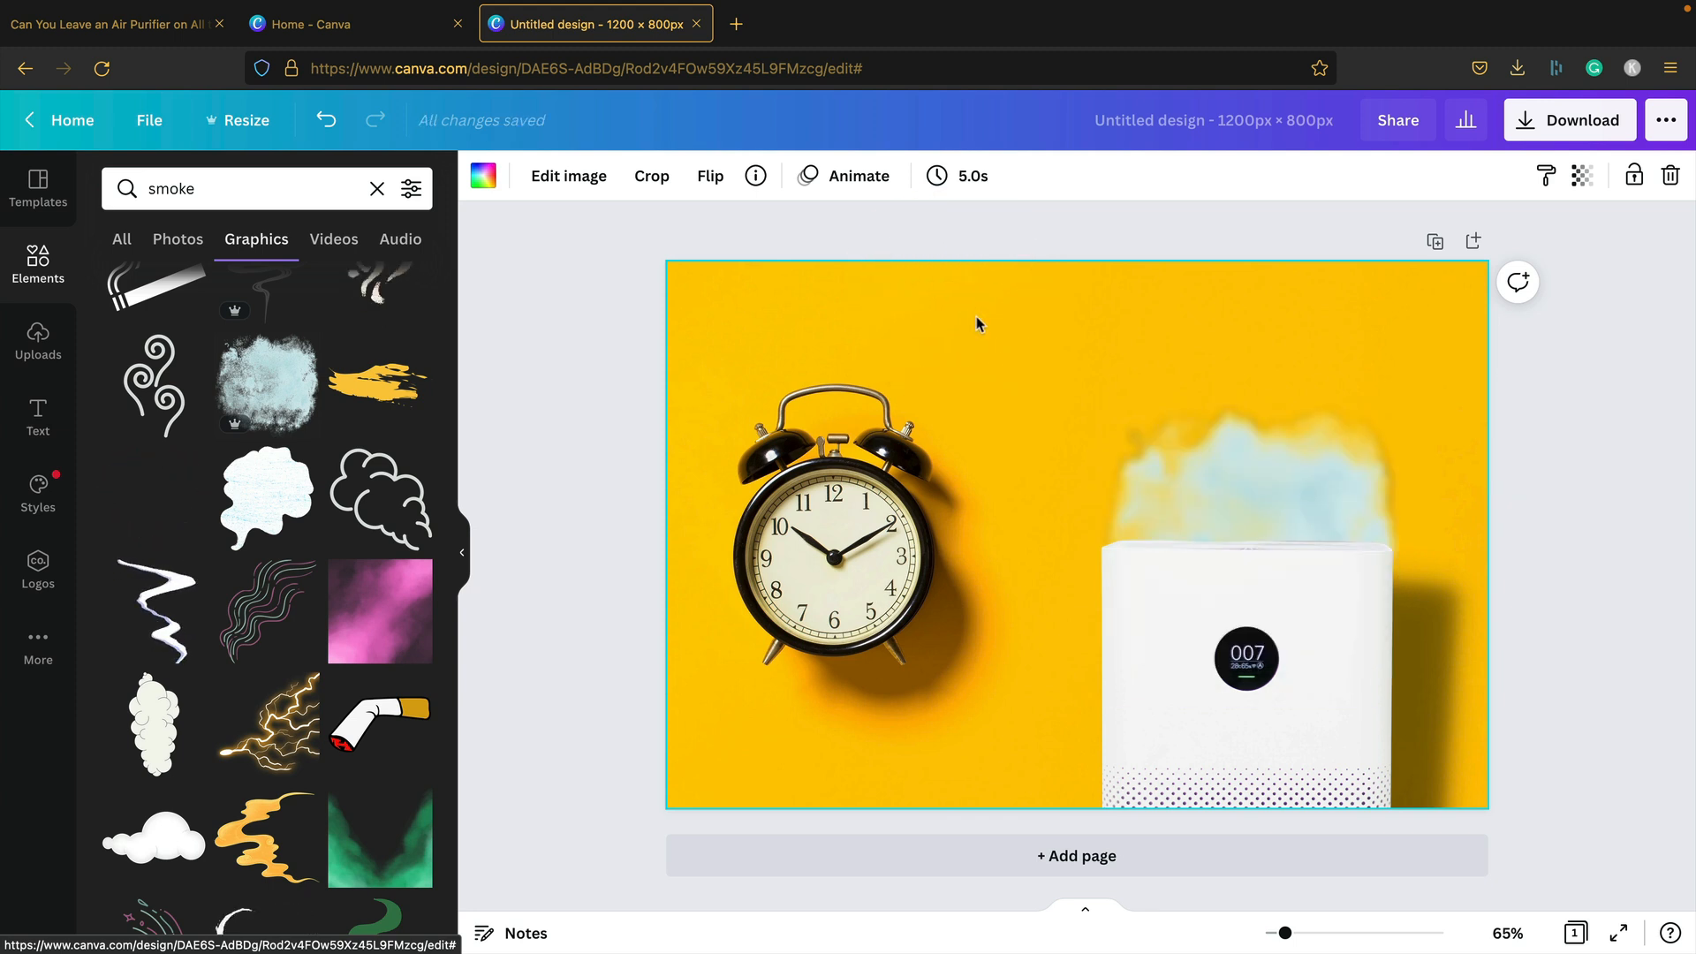
# Select the smoke and purifier together and move them down and slightly left
pyautogui.moveTo(1024, 386); pyautogui.dragTo(1333, 693)
pyautogui.moveTo(1249, 742); pyautogui.dragTo(1225, 793)
pyautogui.click(1230, 790)
pyautogui.click(1620, 392)
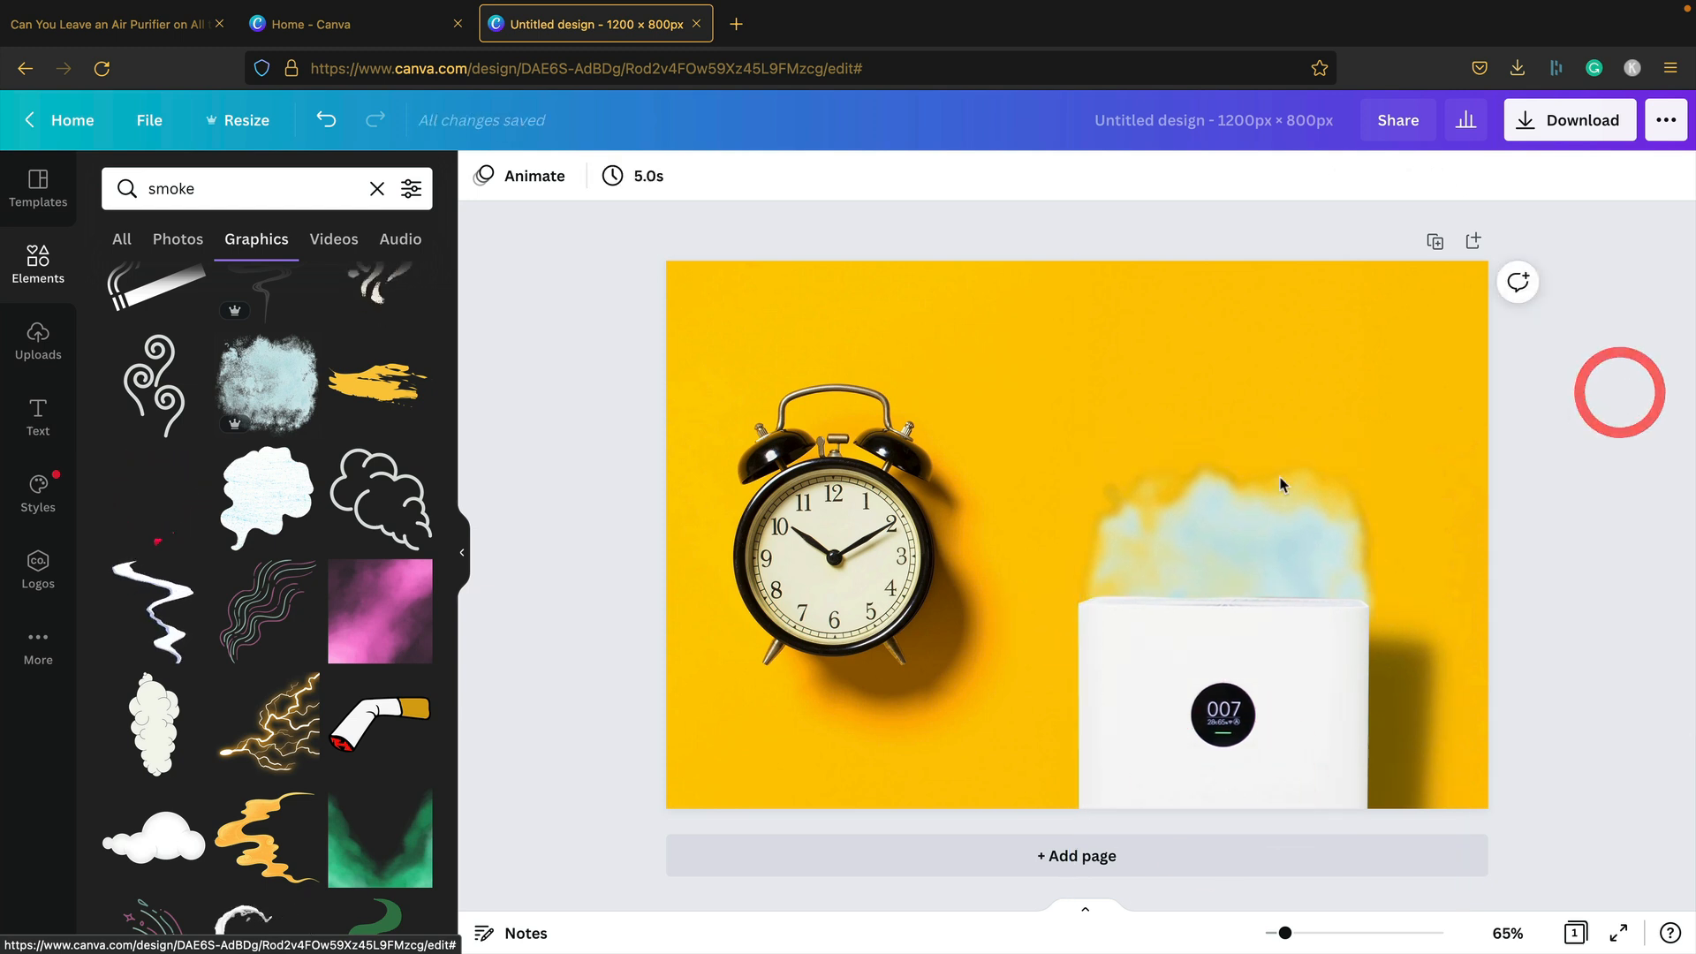
# Apply a Drop shadow to the smoke behind the purifier
pyautogui.click(1257, 517)
pyautogui.click(515, 176)
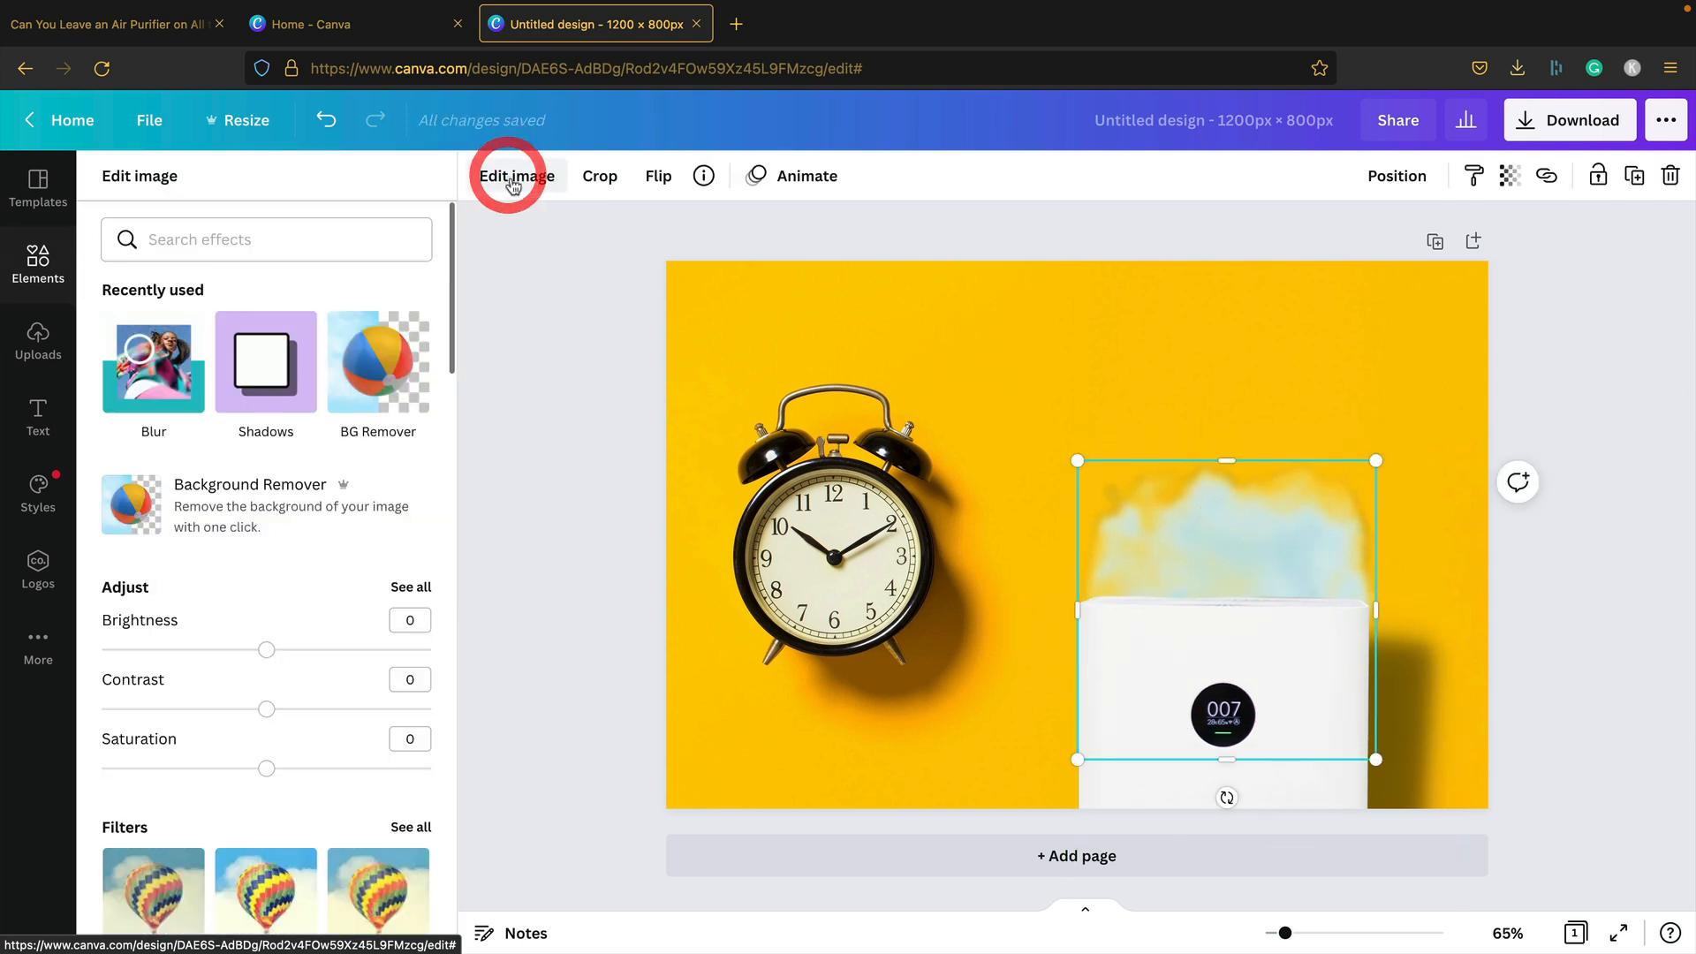
pyautogui.click(273, 385)
pyautogui.click(383, 282)
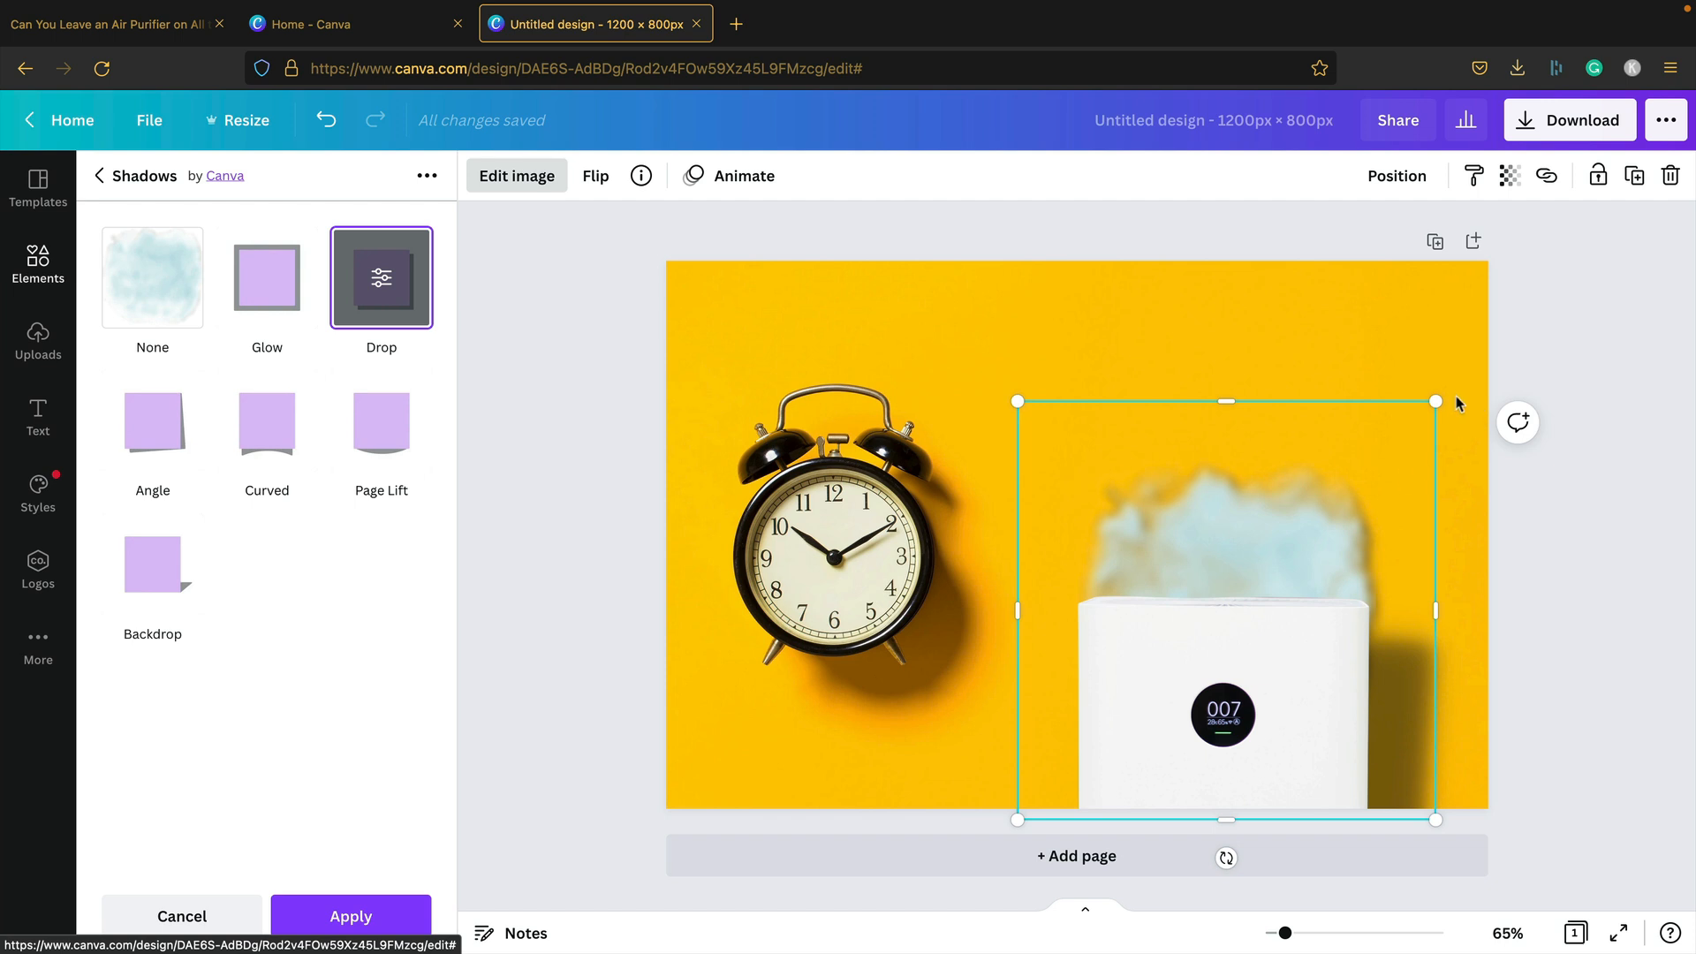
# Scale the smoke down to about 580 × 581 px and nudge it right to sit centred above the purifier
pyautogui.moveTo(1438, 399); pyautogui.dragTo(1411, 413)
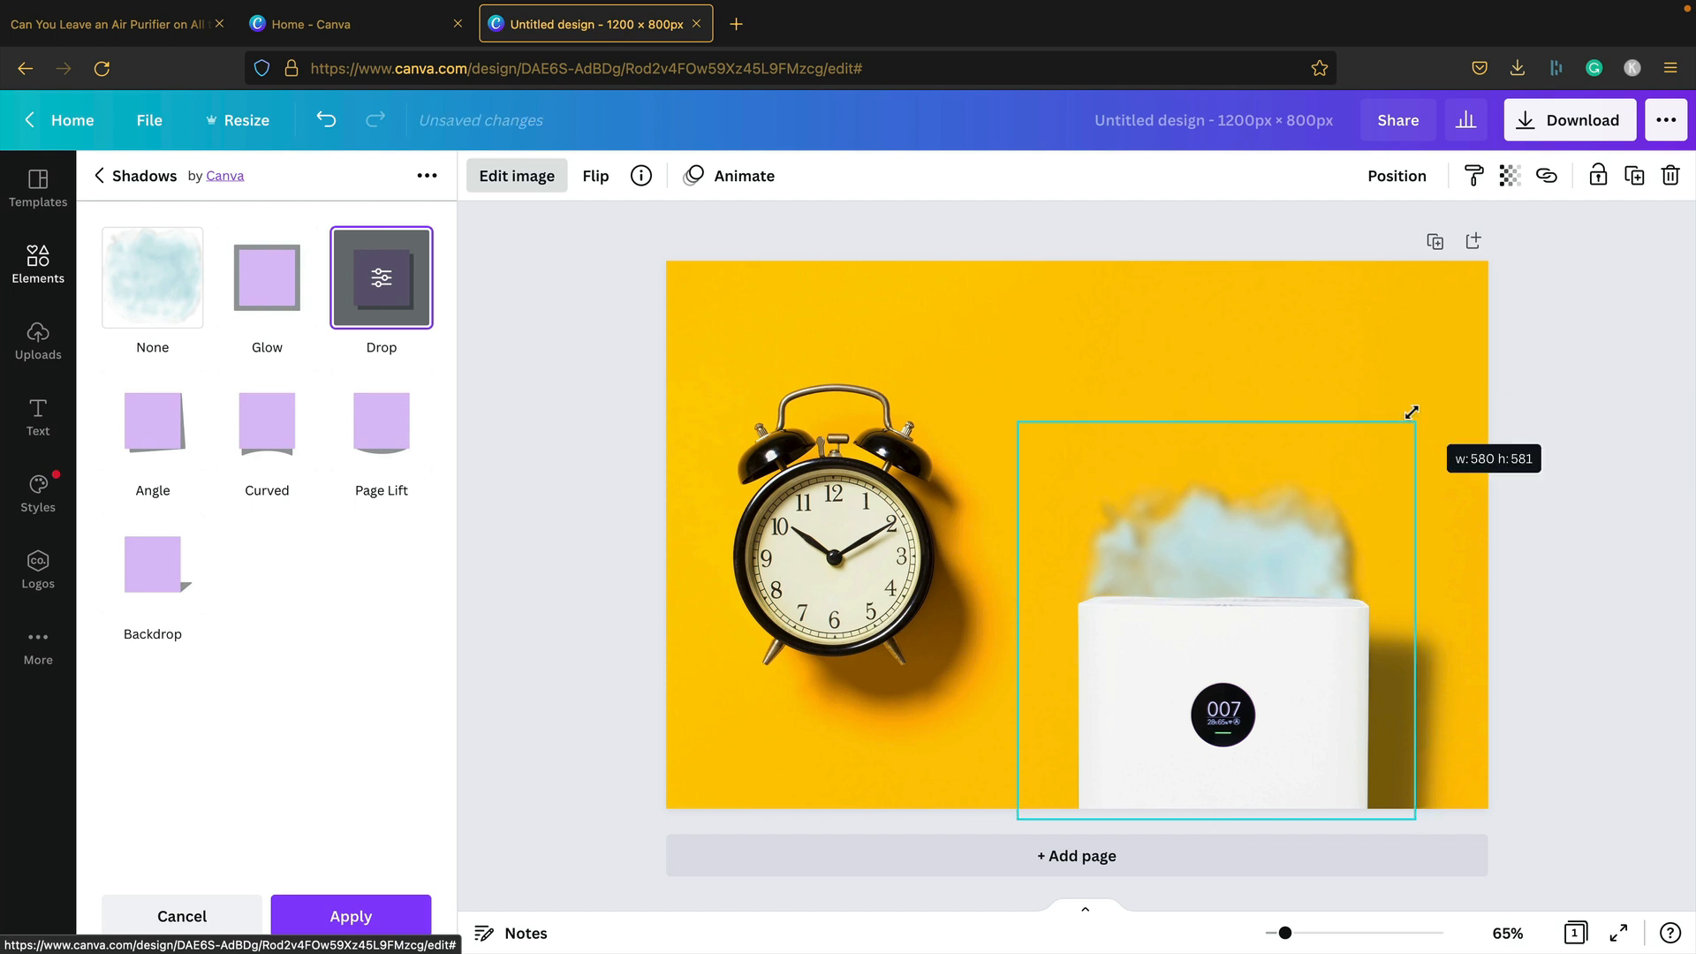
pyautogui.click(1211, 560)
pyautogui.click(536, 846)
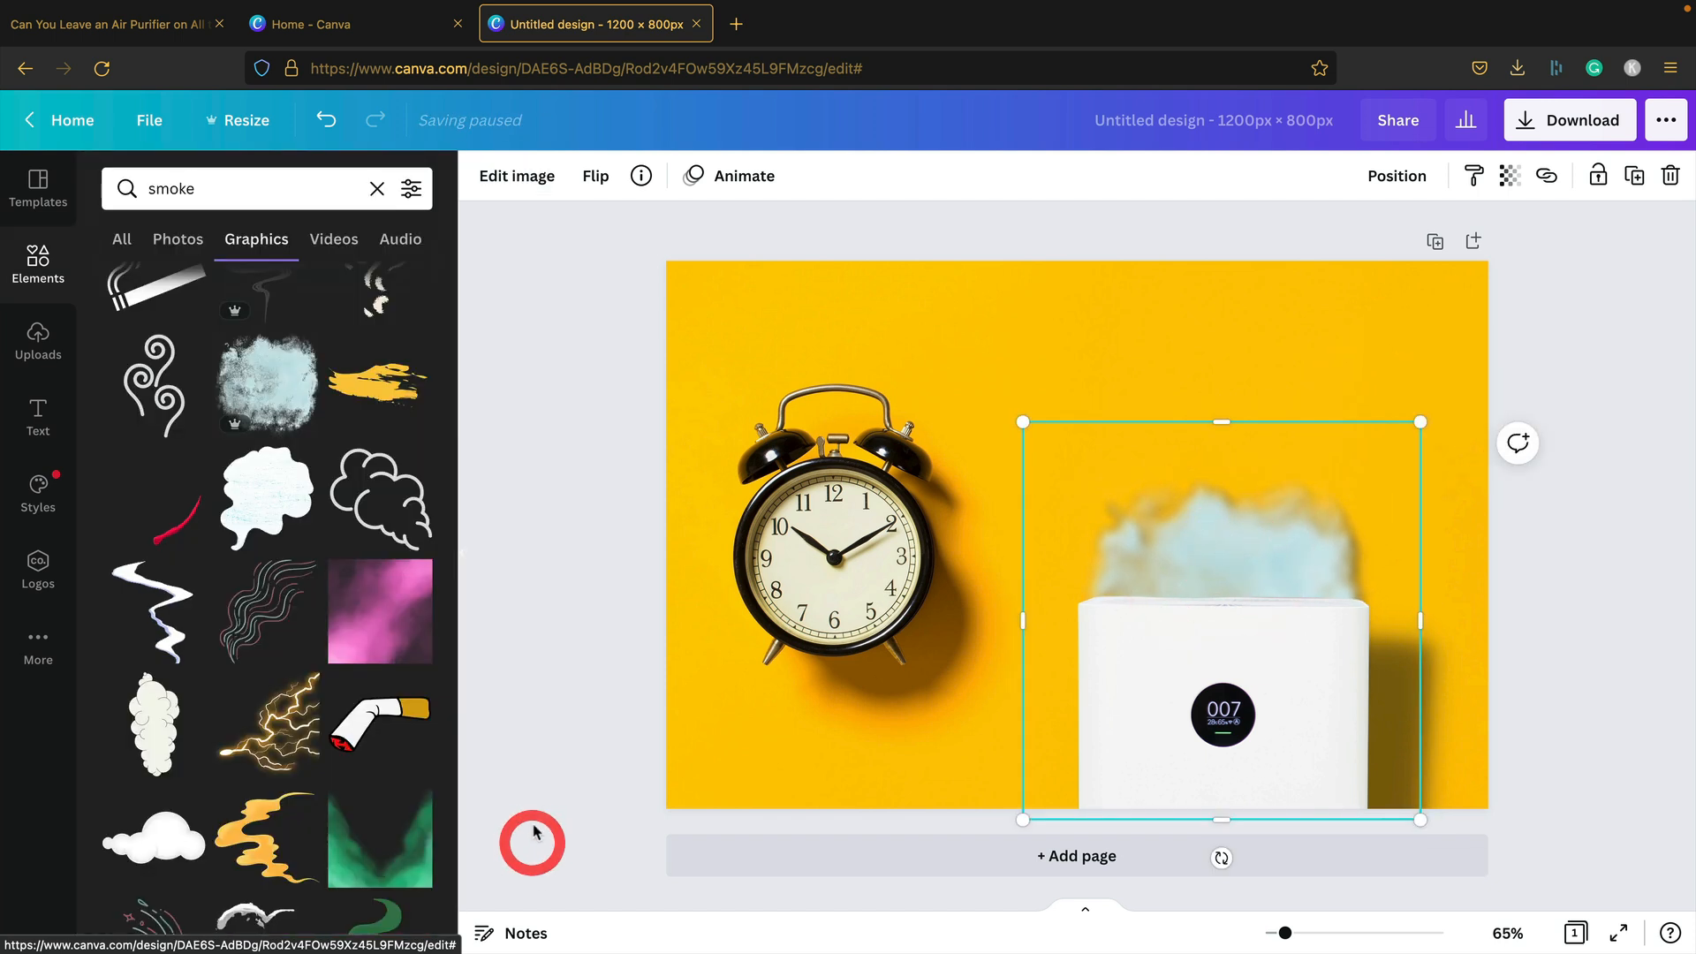
pyautogui.click(1031, 118)
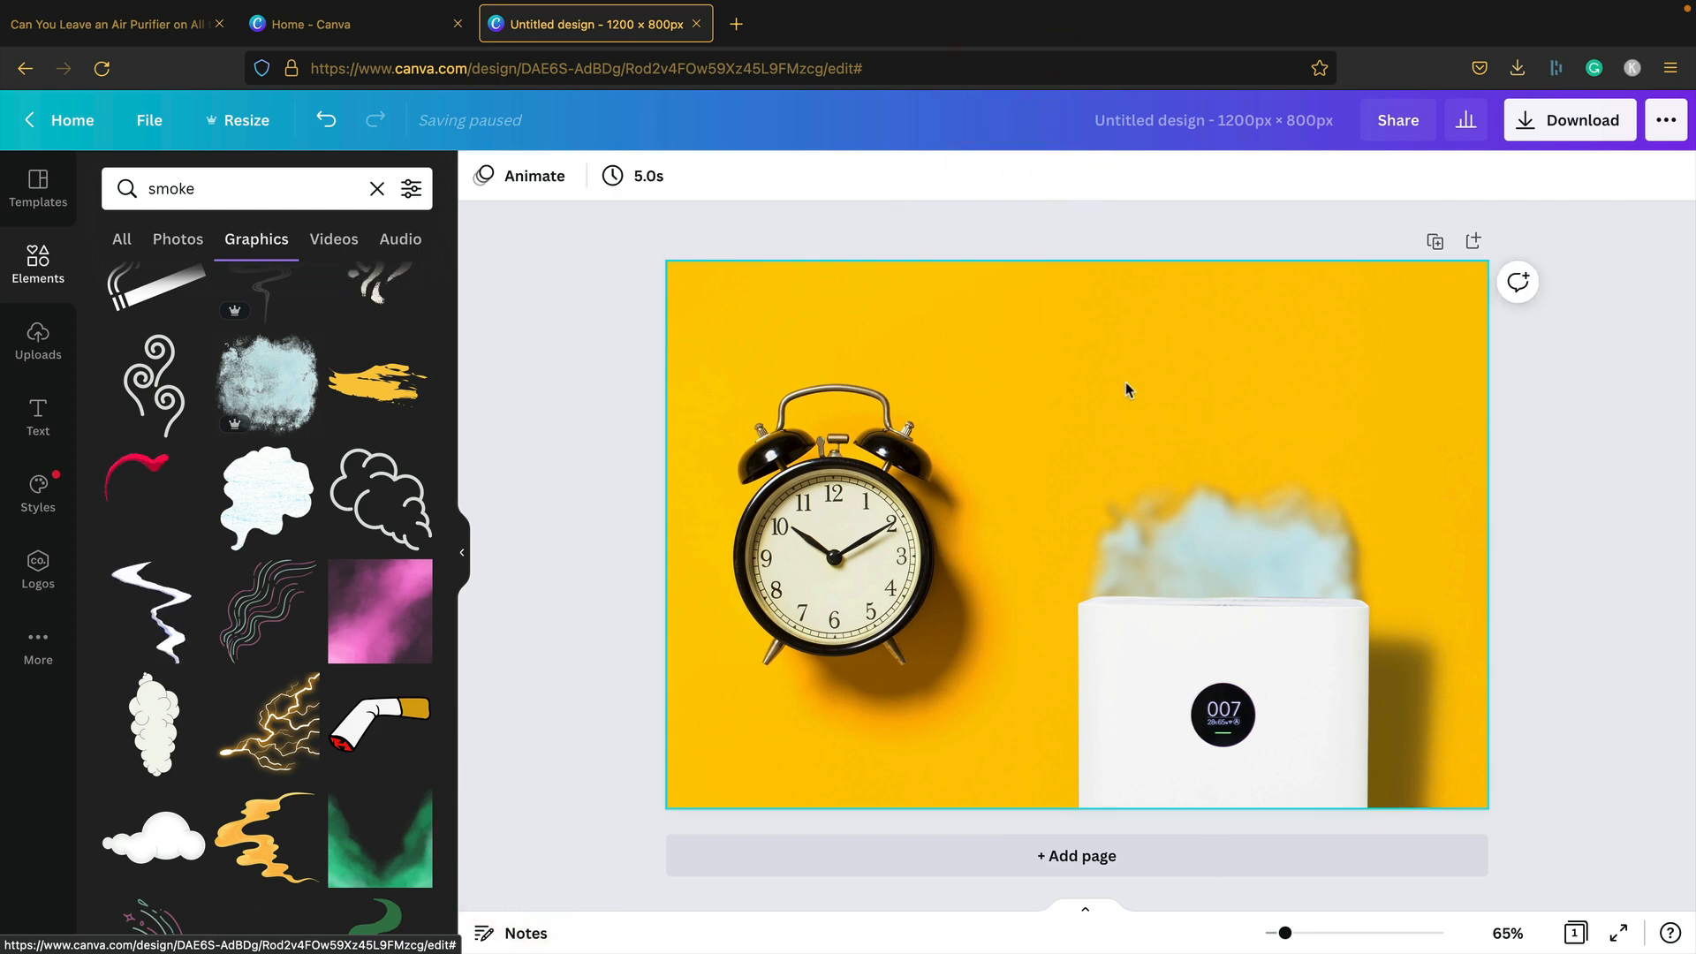
# Browse the font combinations and add the "Pool Party" text design to the page
pyautogui.click(35, 415)
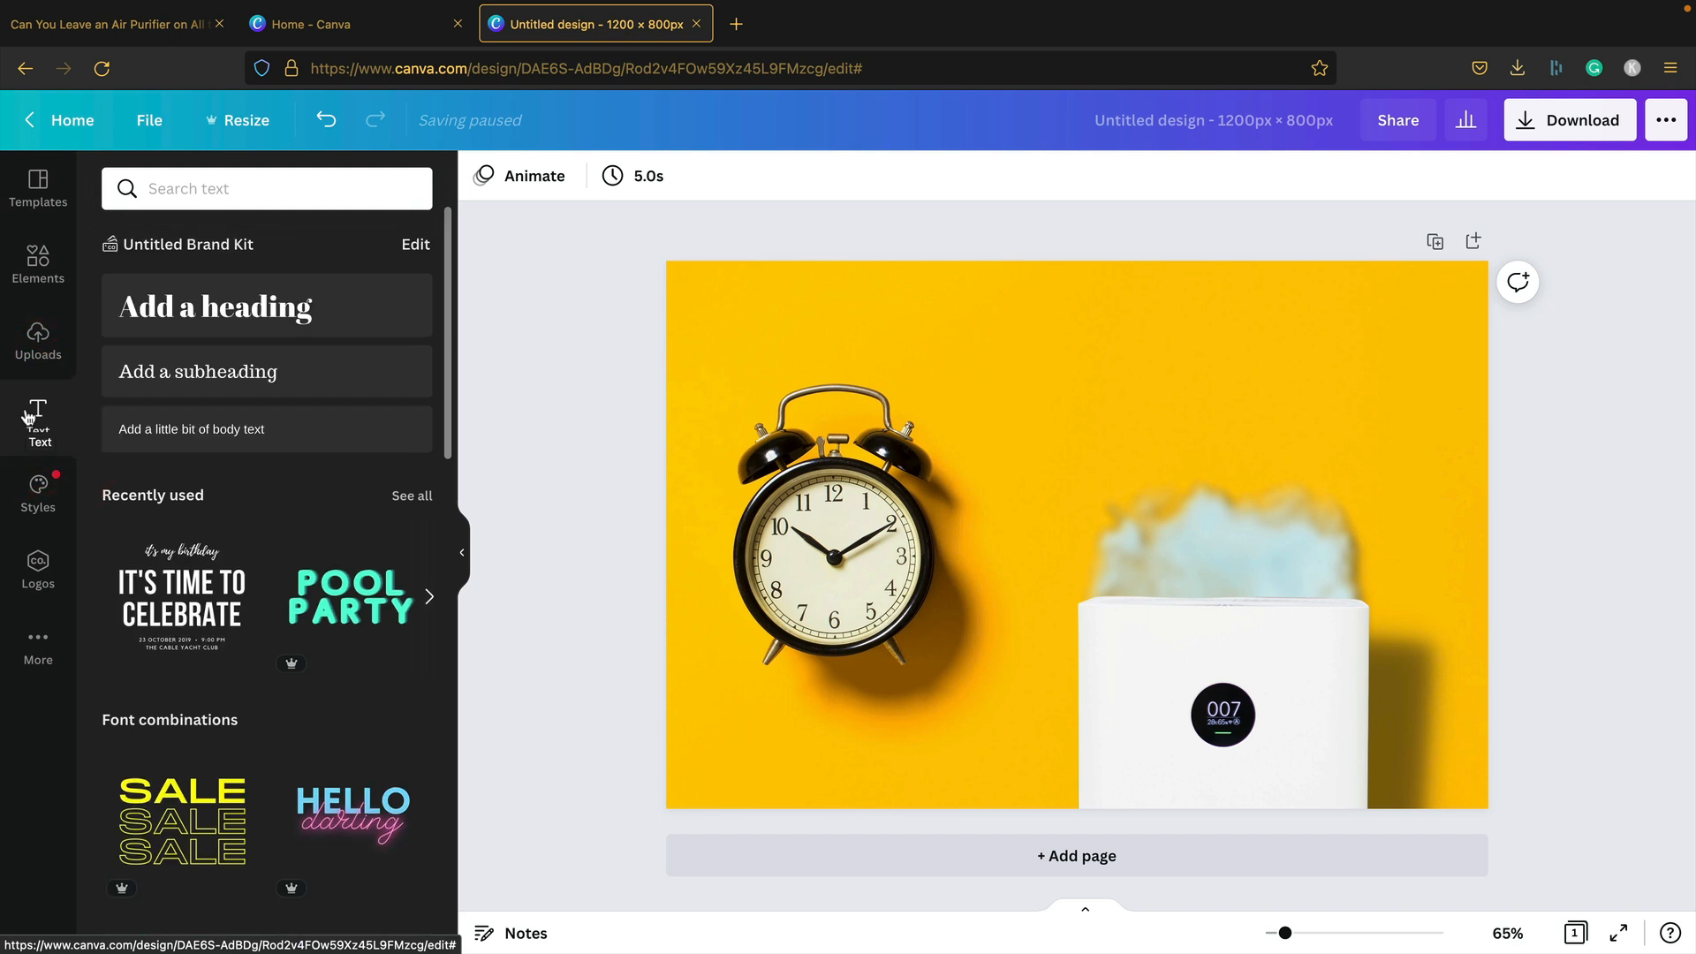
pyautogui.scroll(-2, 252, 382)
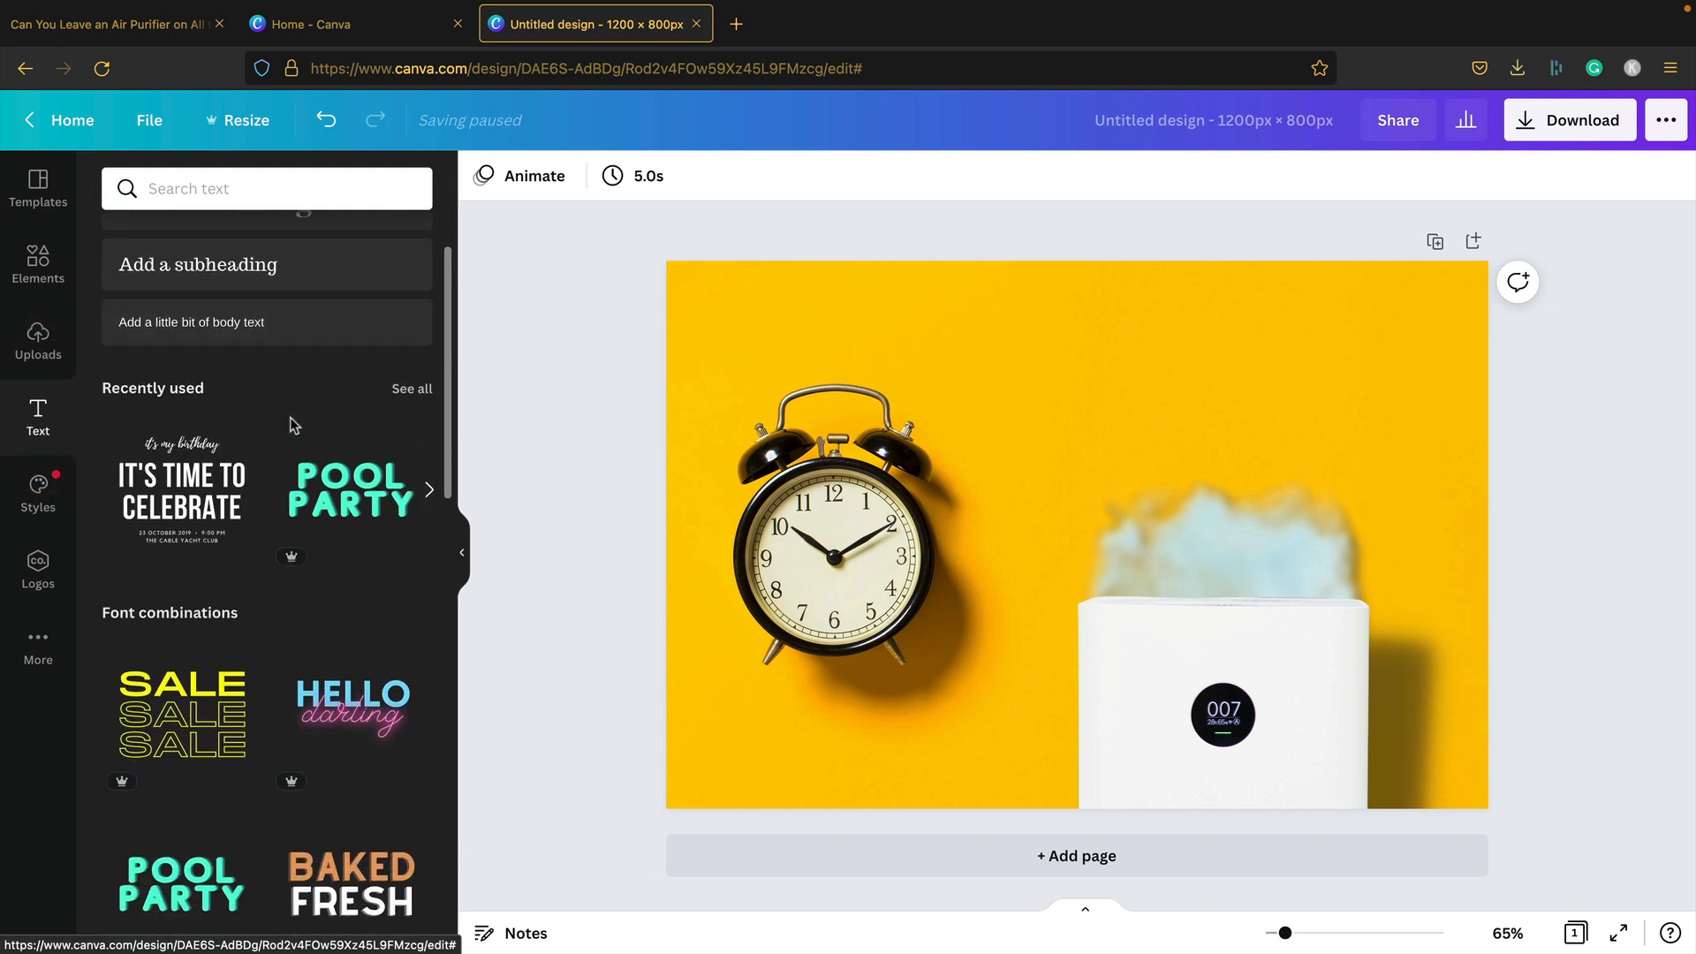
pyautogui.scroll(-7, 238, 527)
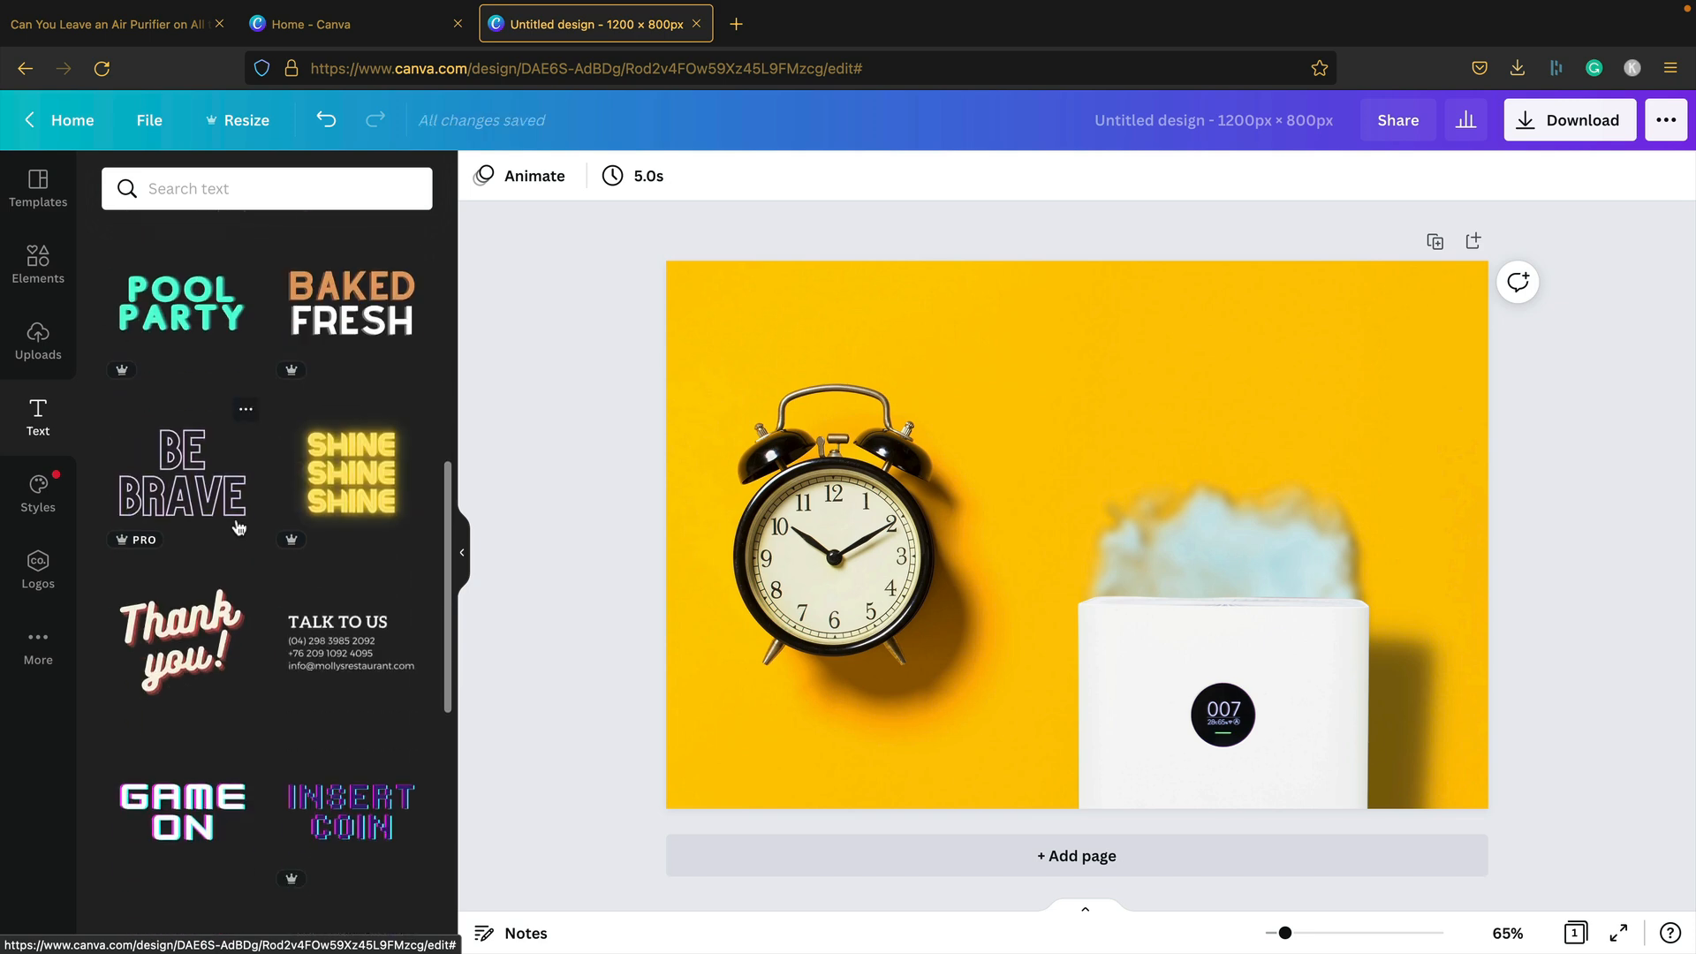
pyautogui.scroll(-3, 248, 518)
pyautogui.scroll(4, 191, 439)
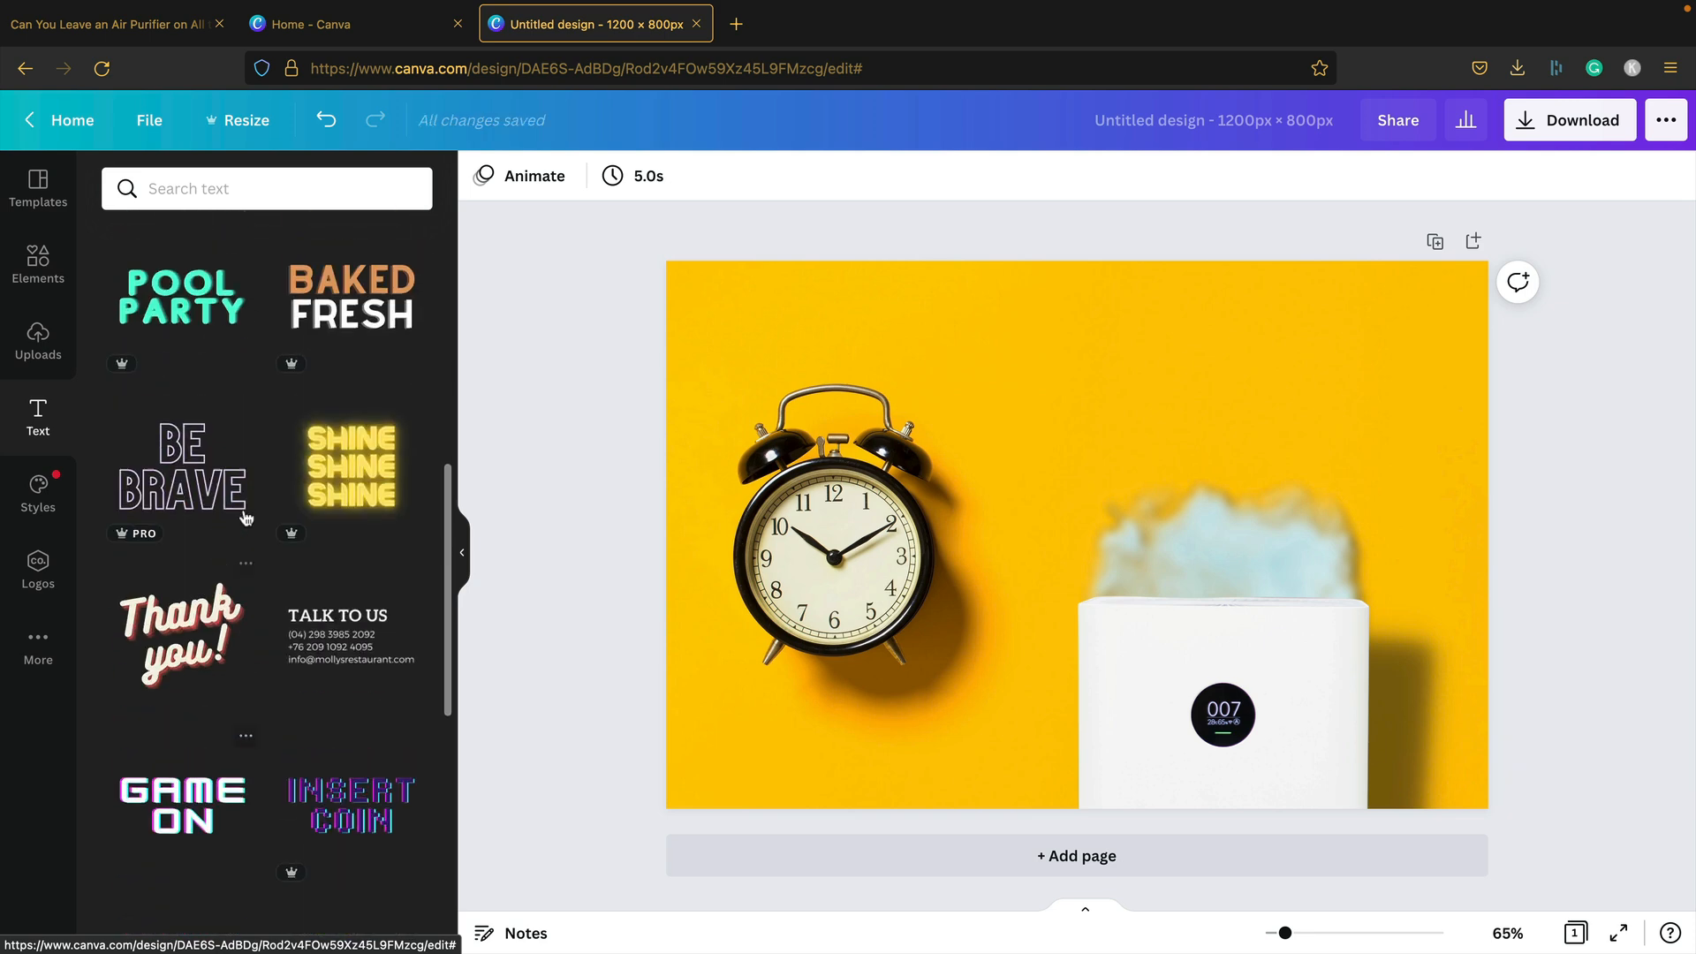
pyautogui.click(191, 440)
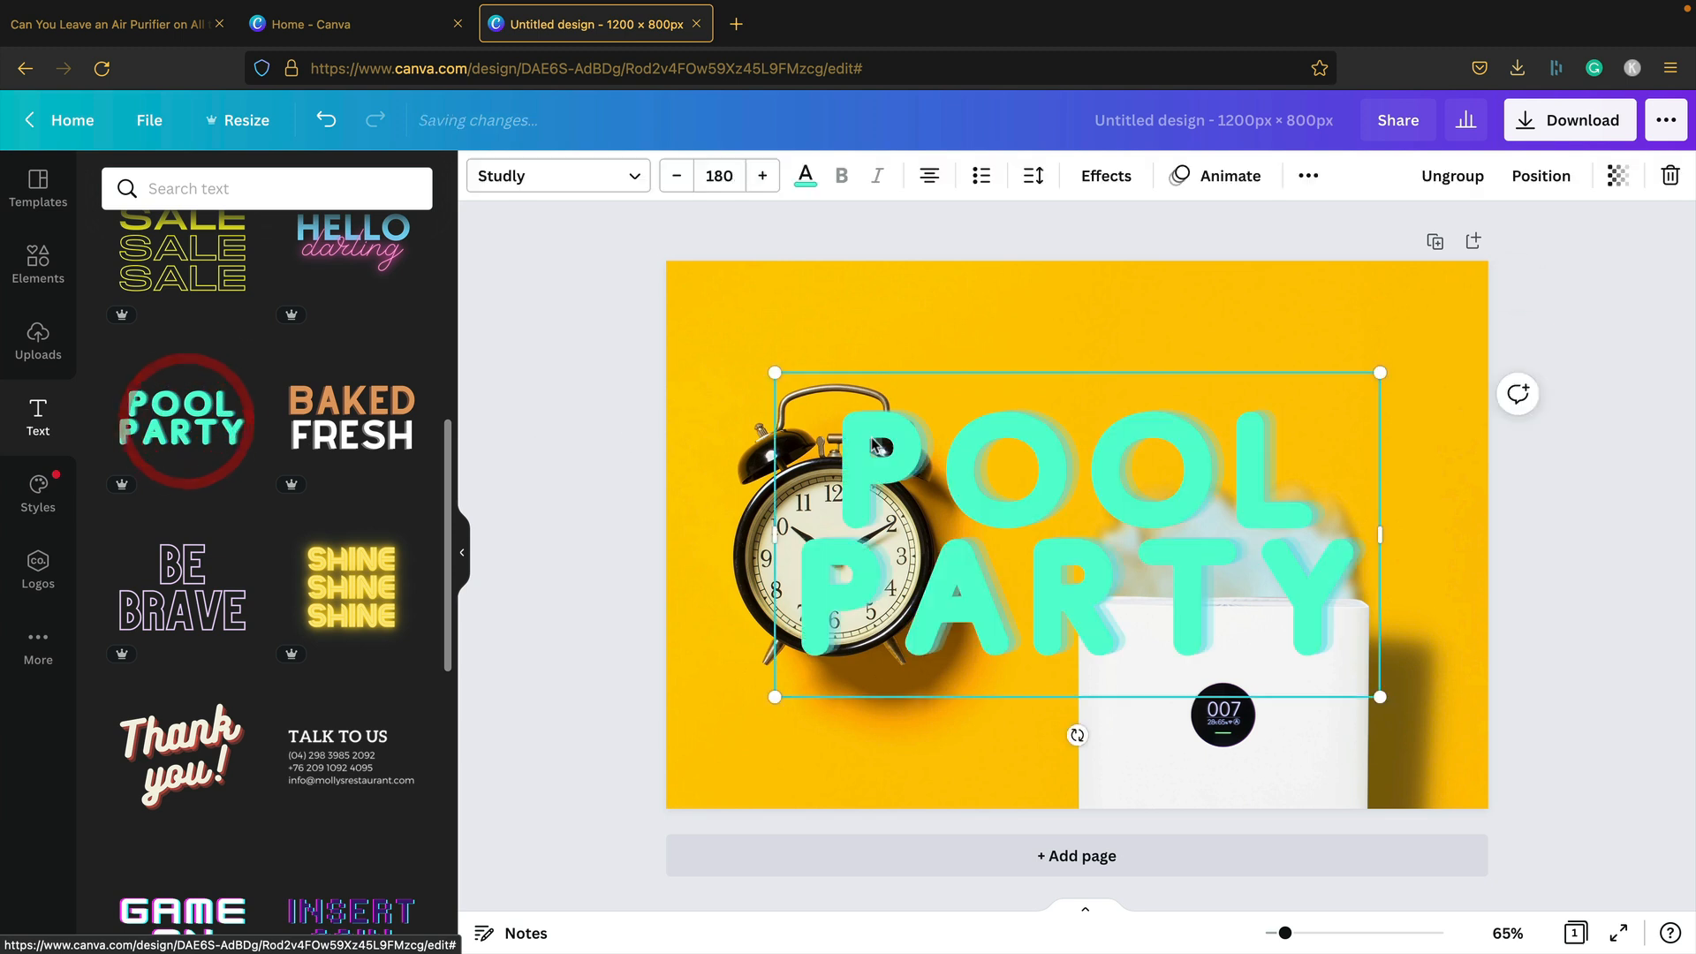
# Ungroup the "Pool Party" text and delete only its "PARTY" line, undoing the deletion of both lines
pyautogui.click(1001, 479)
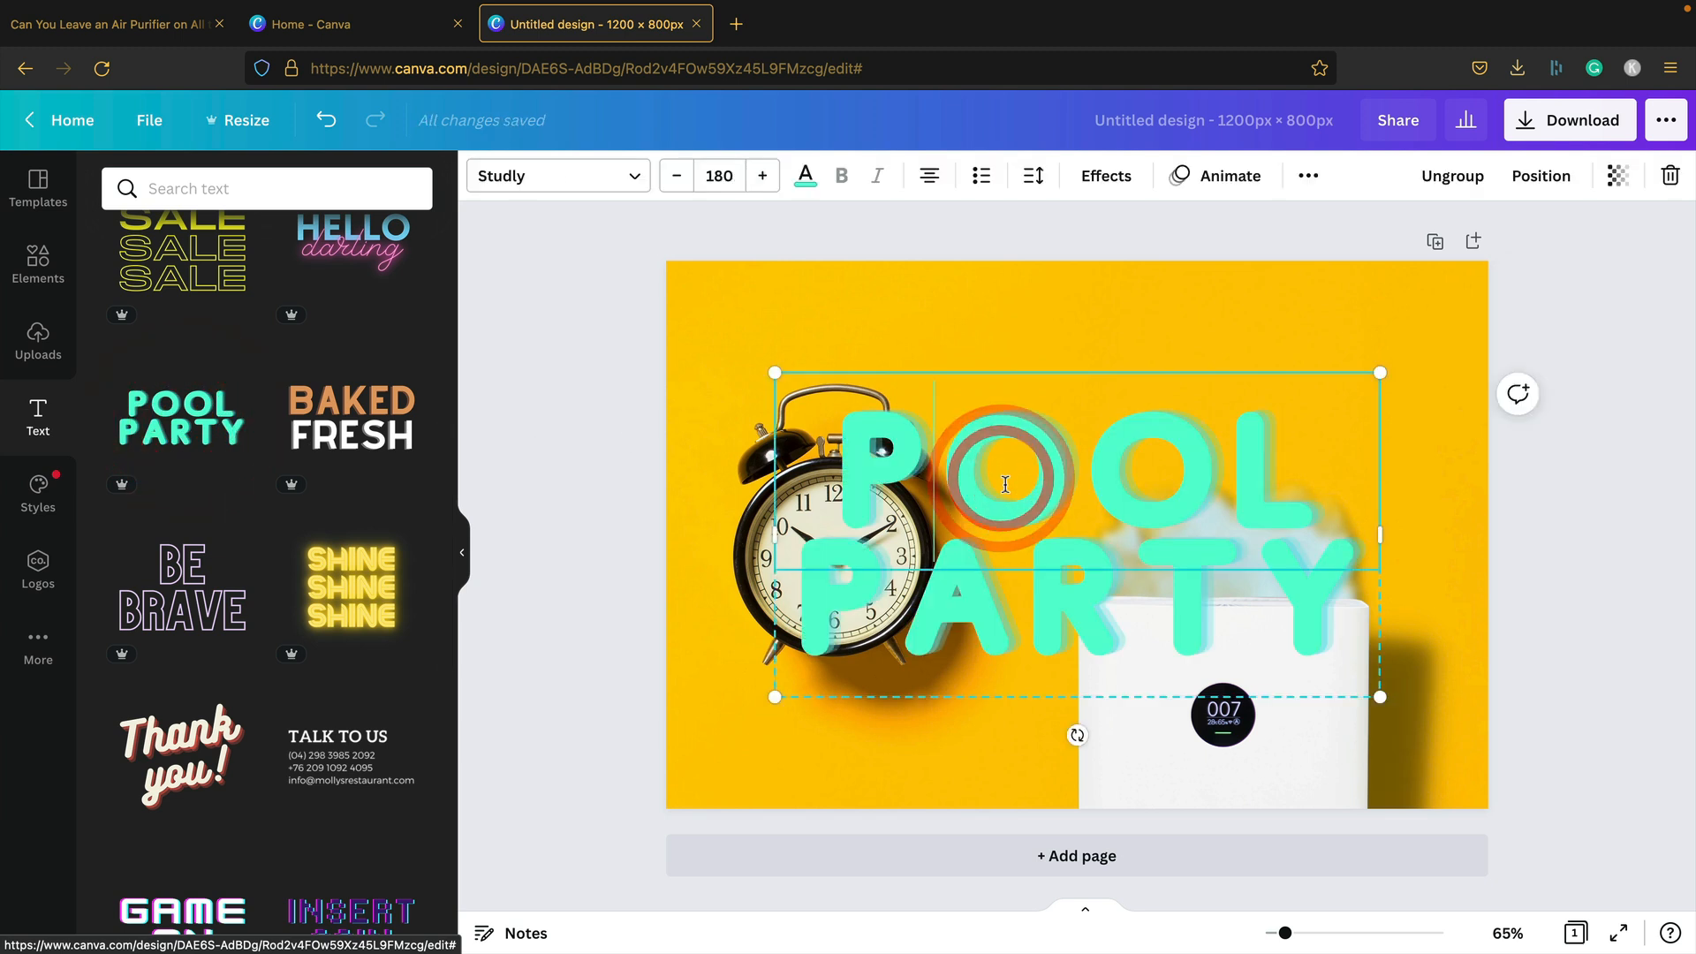
pyautogui.click(1164, 654)
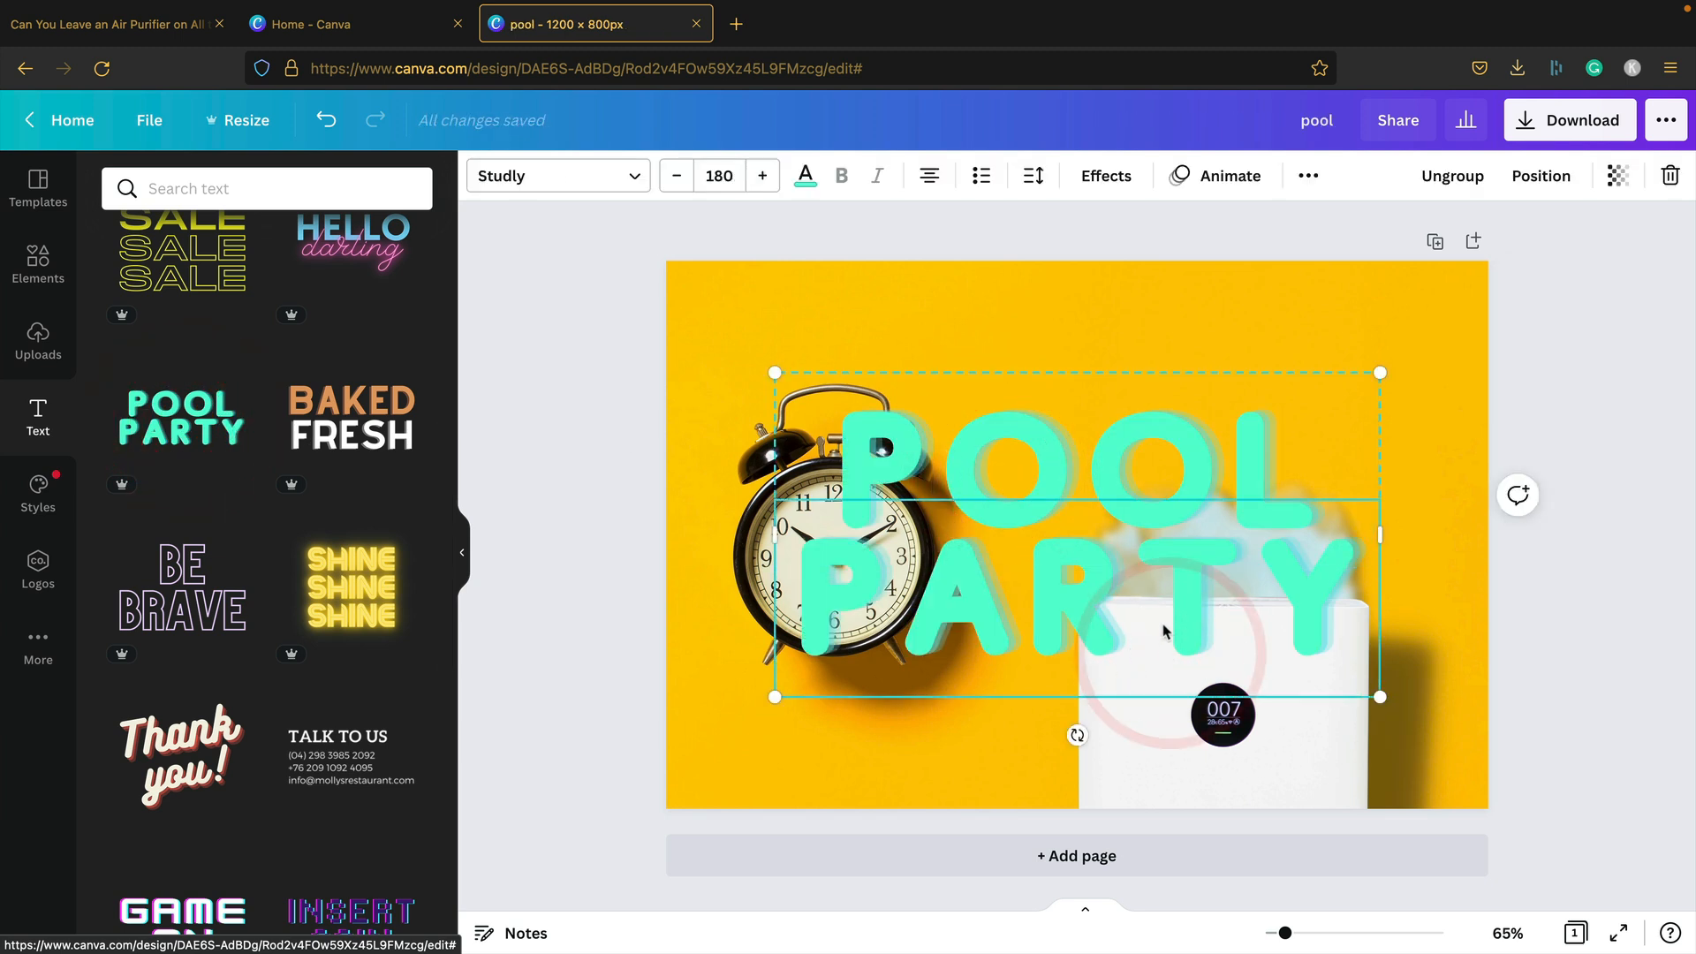
pyautogui.click(1453, 176)
pyautogui.click(1128, 636)
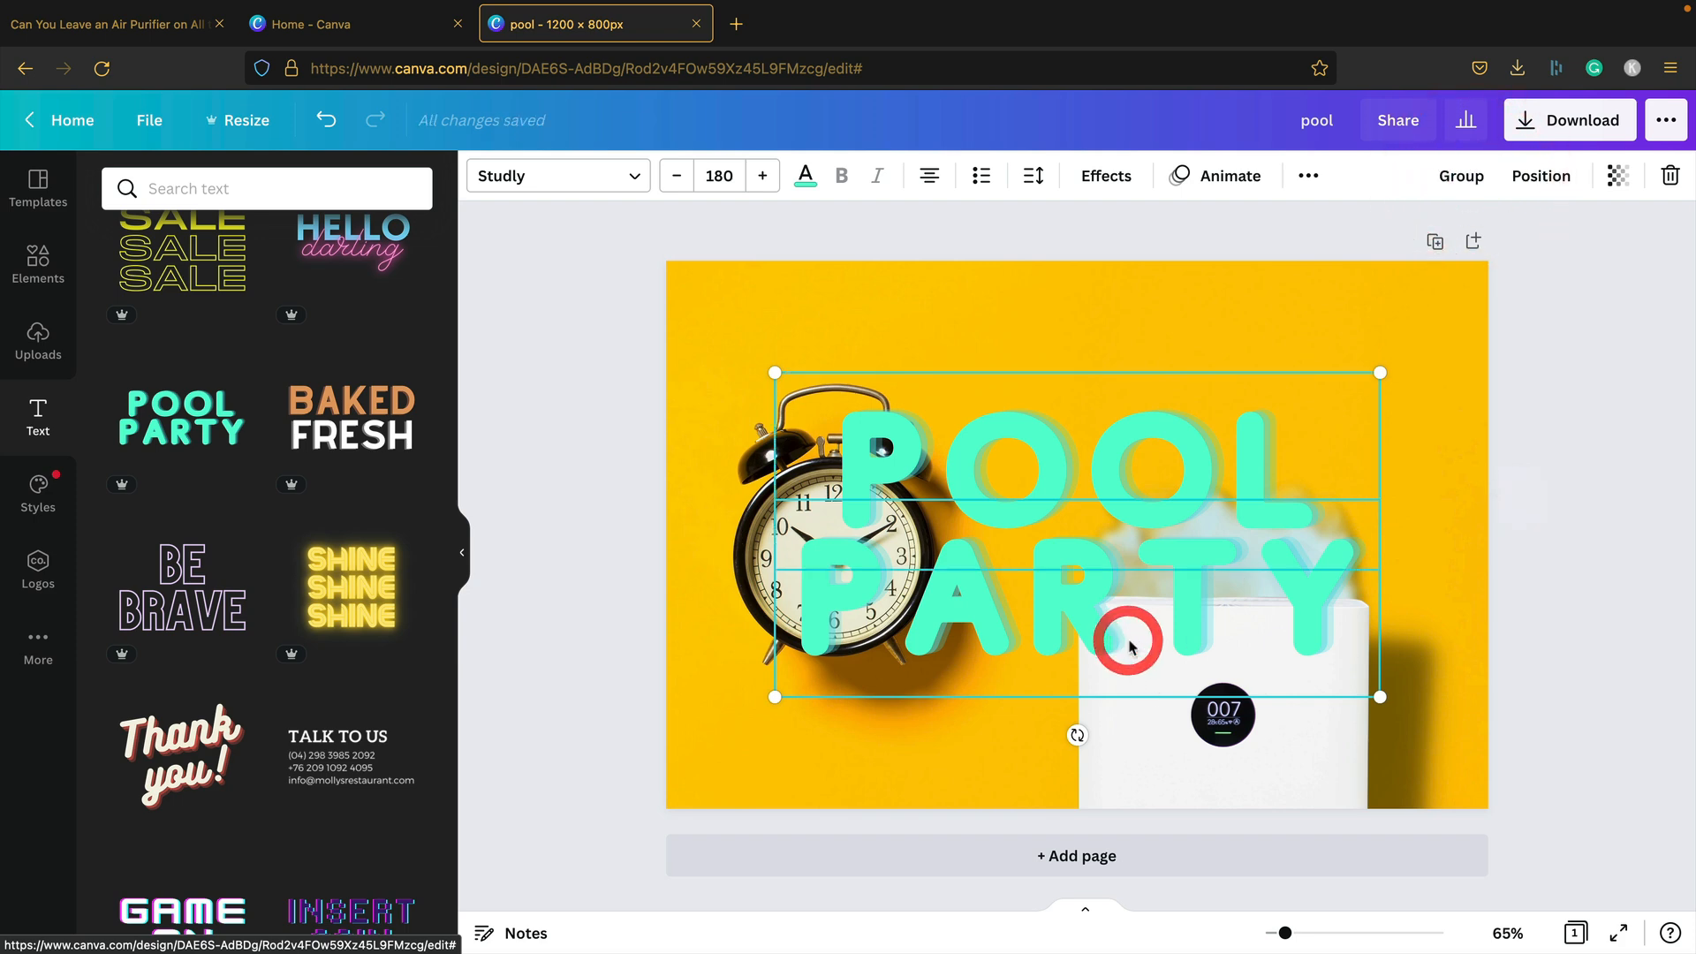
pyautogui.press('Delete')
pyautogui.hotkey('ctrl', 'z')
pyautogui.moveTo(1051, 596); pyautogui.dragTo(877, 675)
pyautogui.press('Delete')
# Copy the article title "Can You Leave an Air Purifier on All the Time?" from the blog post and paste it over "POOL"
pyautogui.click(1070, 440)
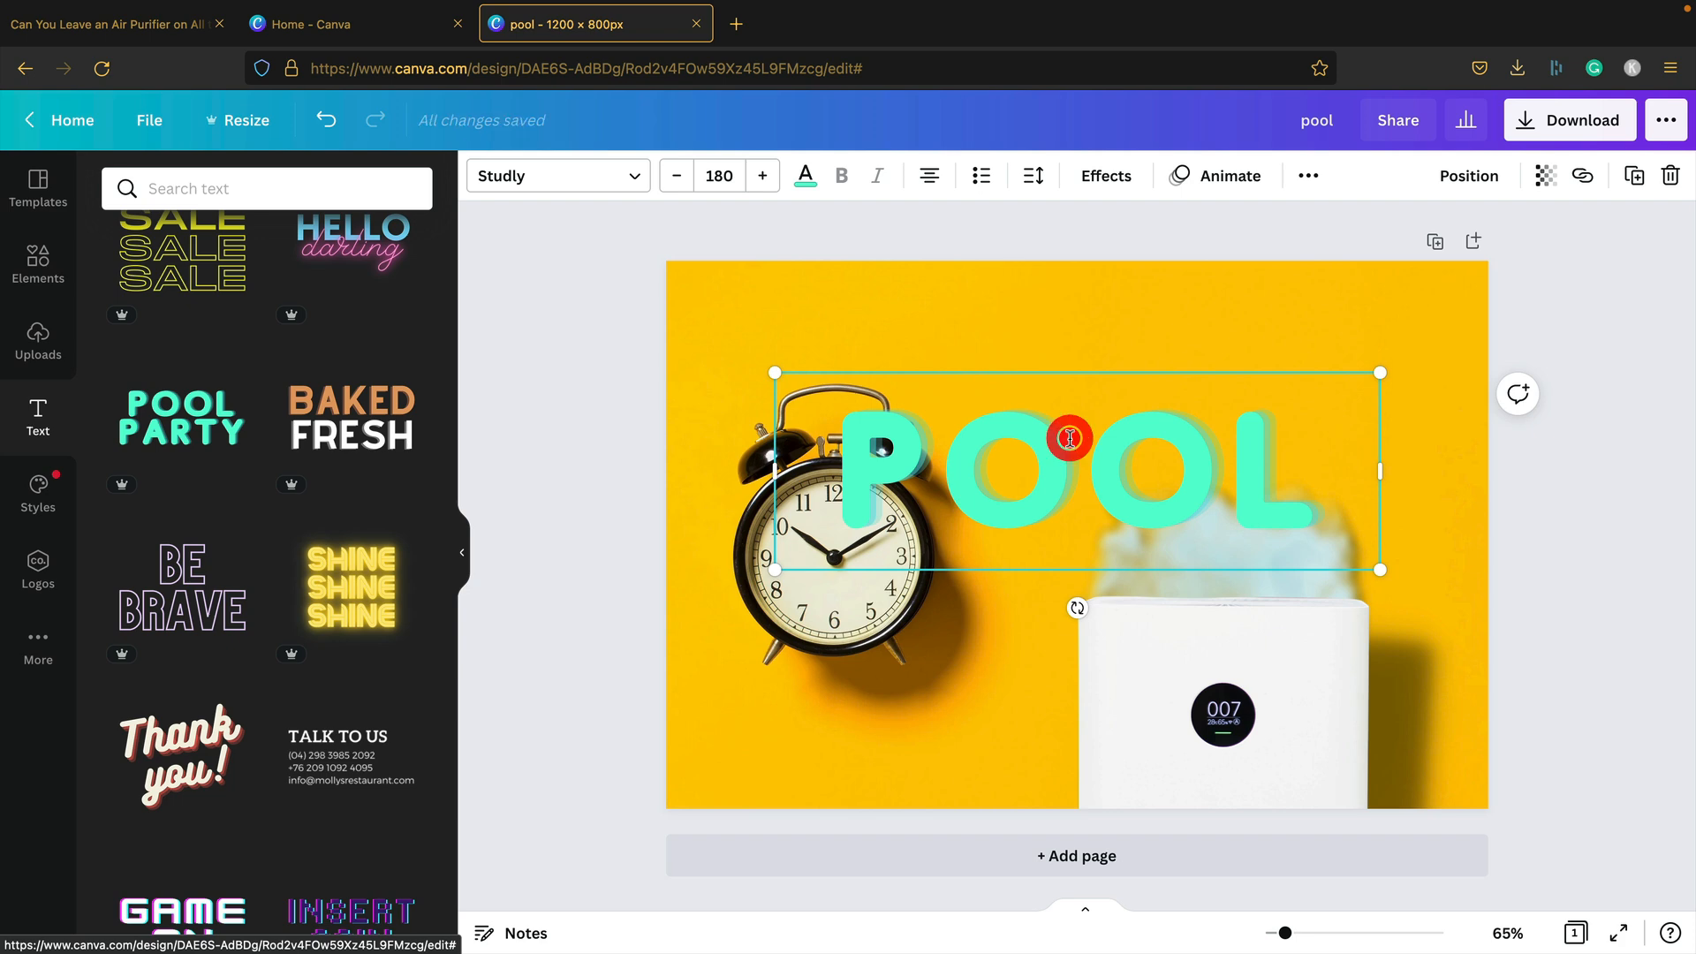
pyautogui.click(128, 23)
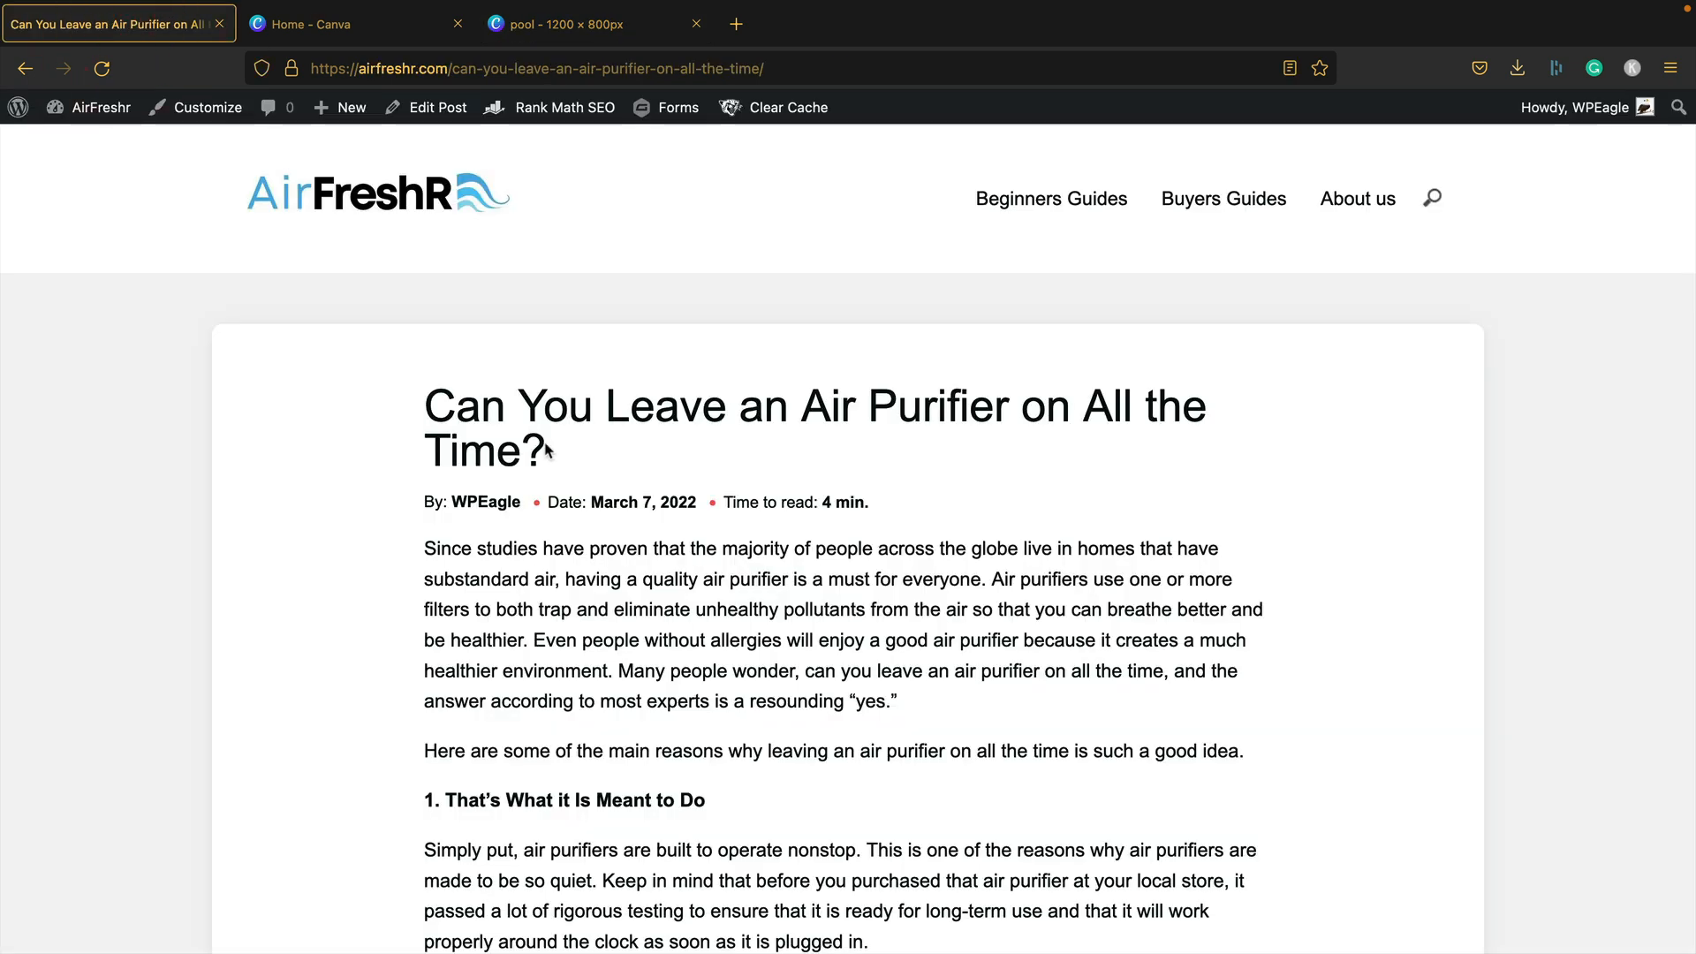
pyautogui.moveTo(573, 459); pyautogui.dragTo(386, 386)
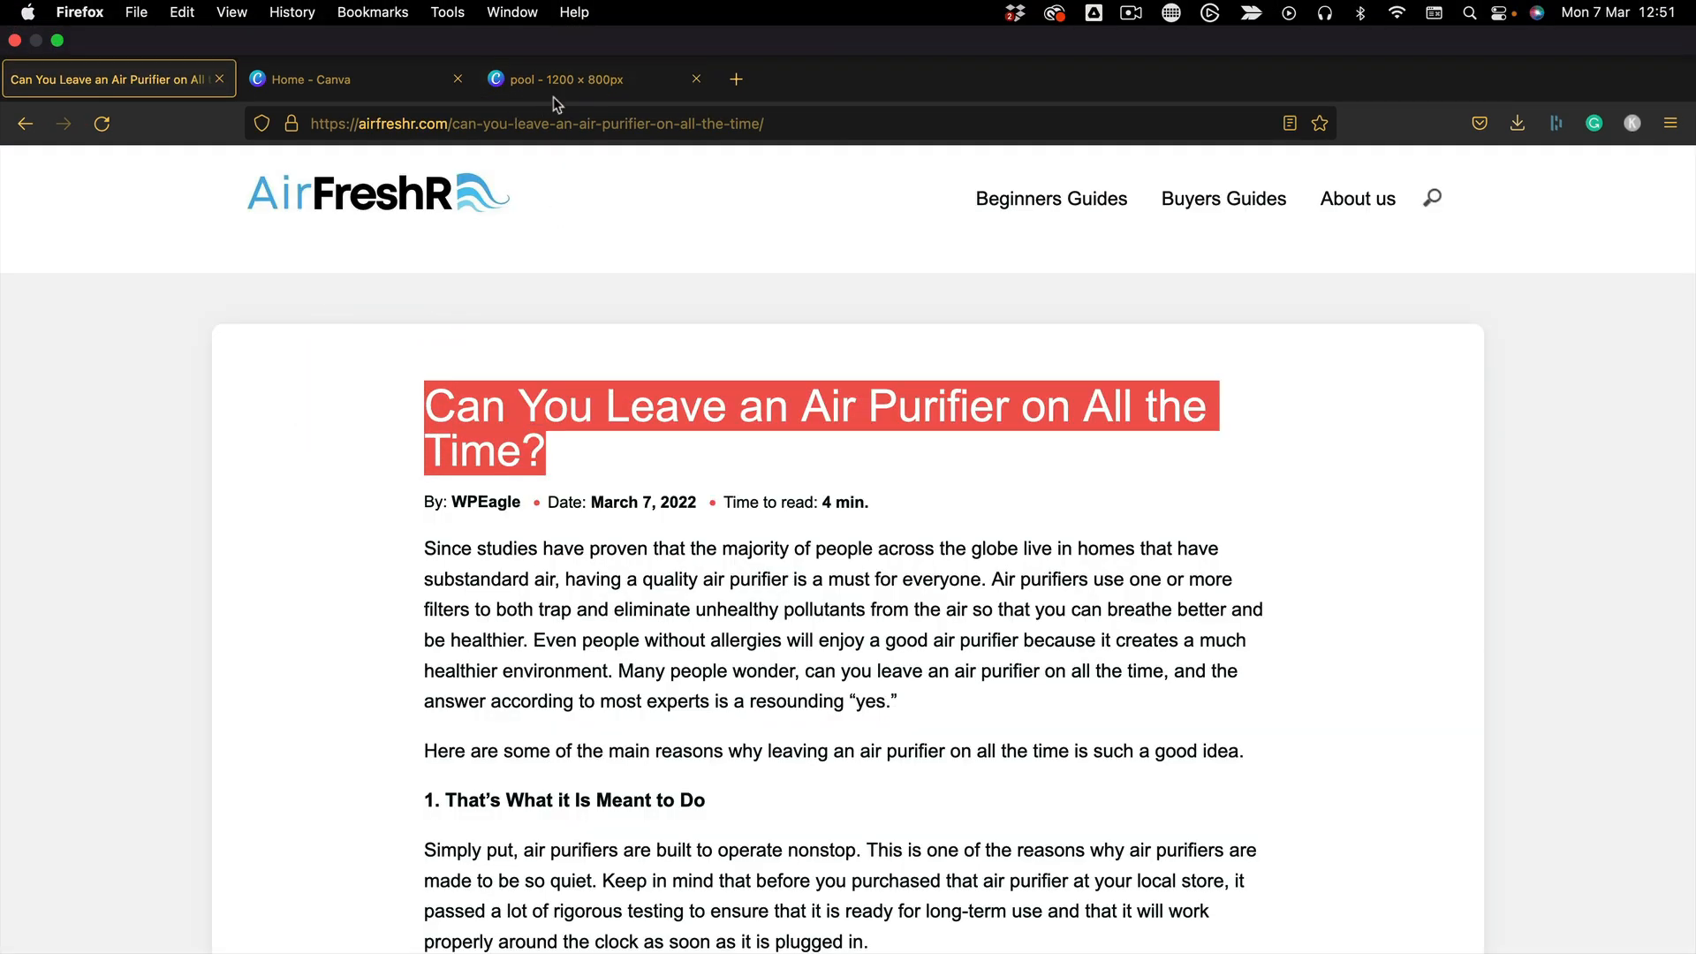
pyautogui.hotkey('ctrl', 'c')
pyautogui.click(583, 80)
pyautogui.doubleClick(1135, 503)
pyautogui.hotkey('ctrl', 'v')
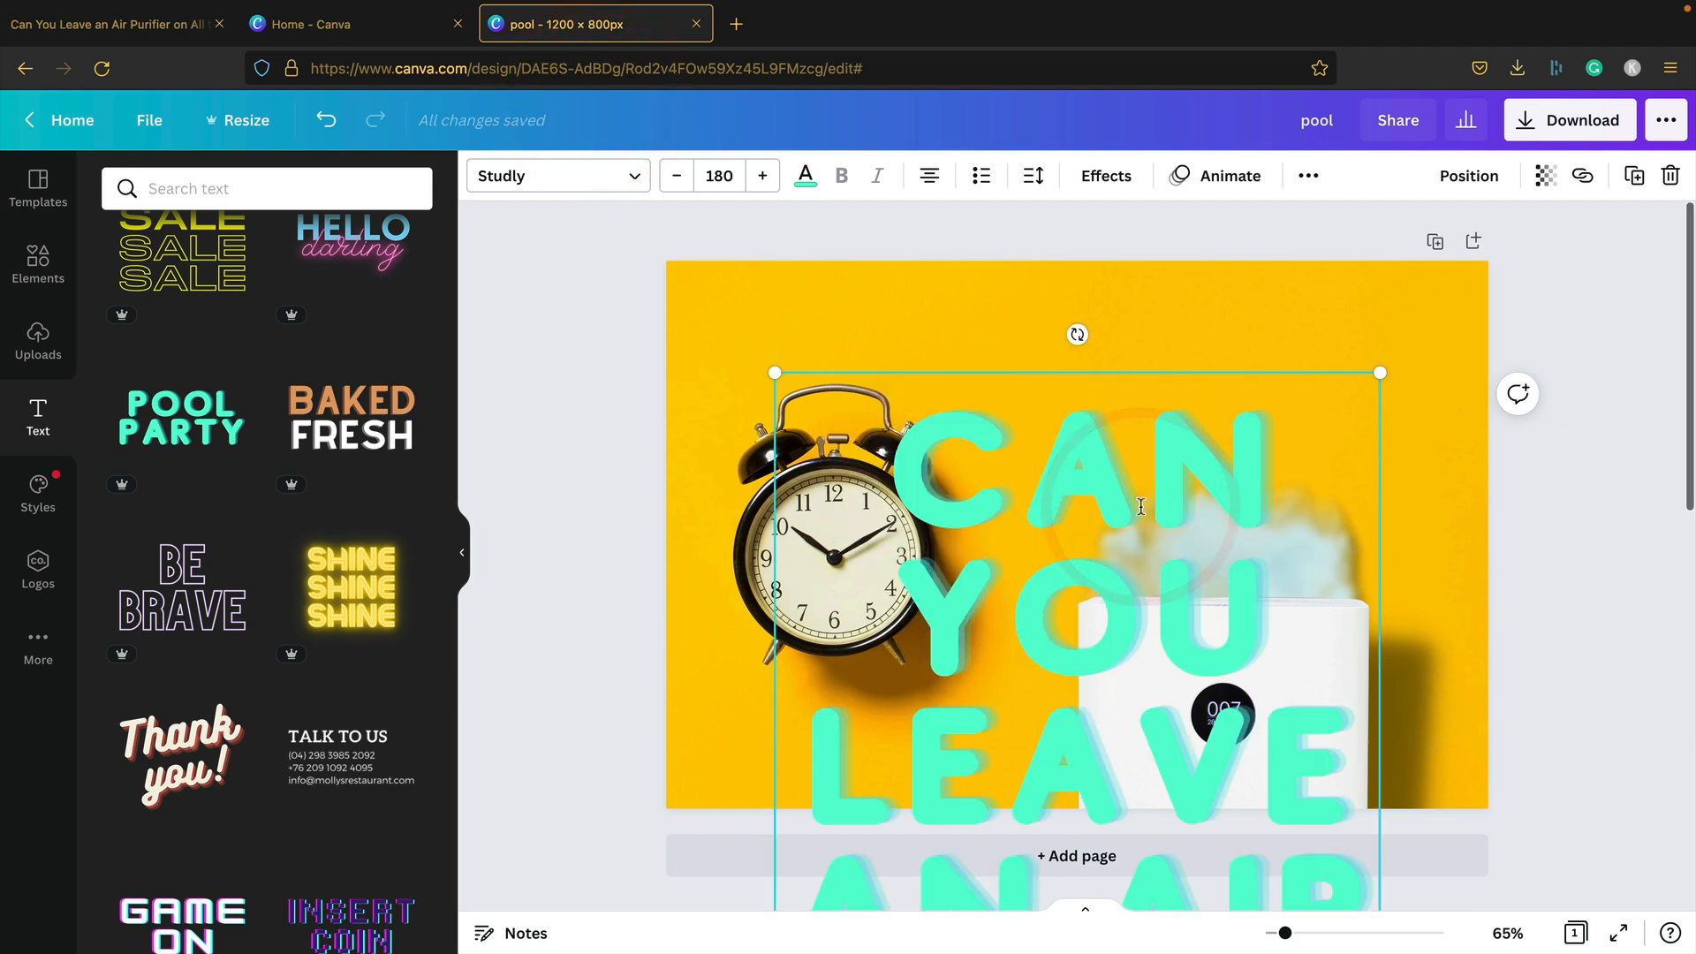
pyautogui.moveTo(1360, 372); pyautogui.dragTo(1078, 320)
pyautogui.scroll(-4, 937, 892)
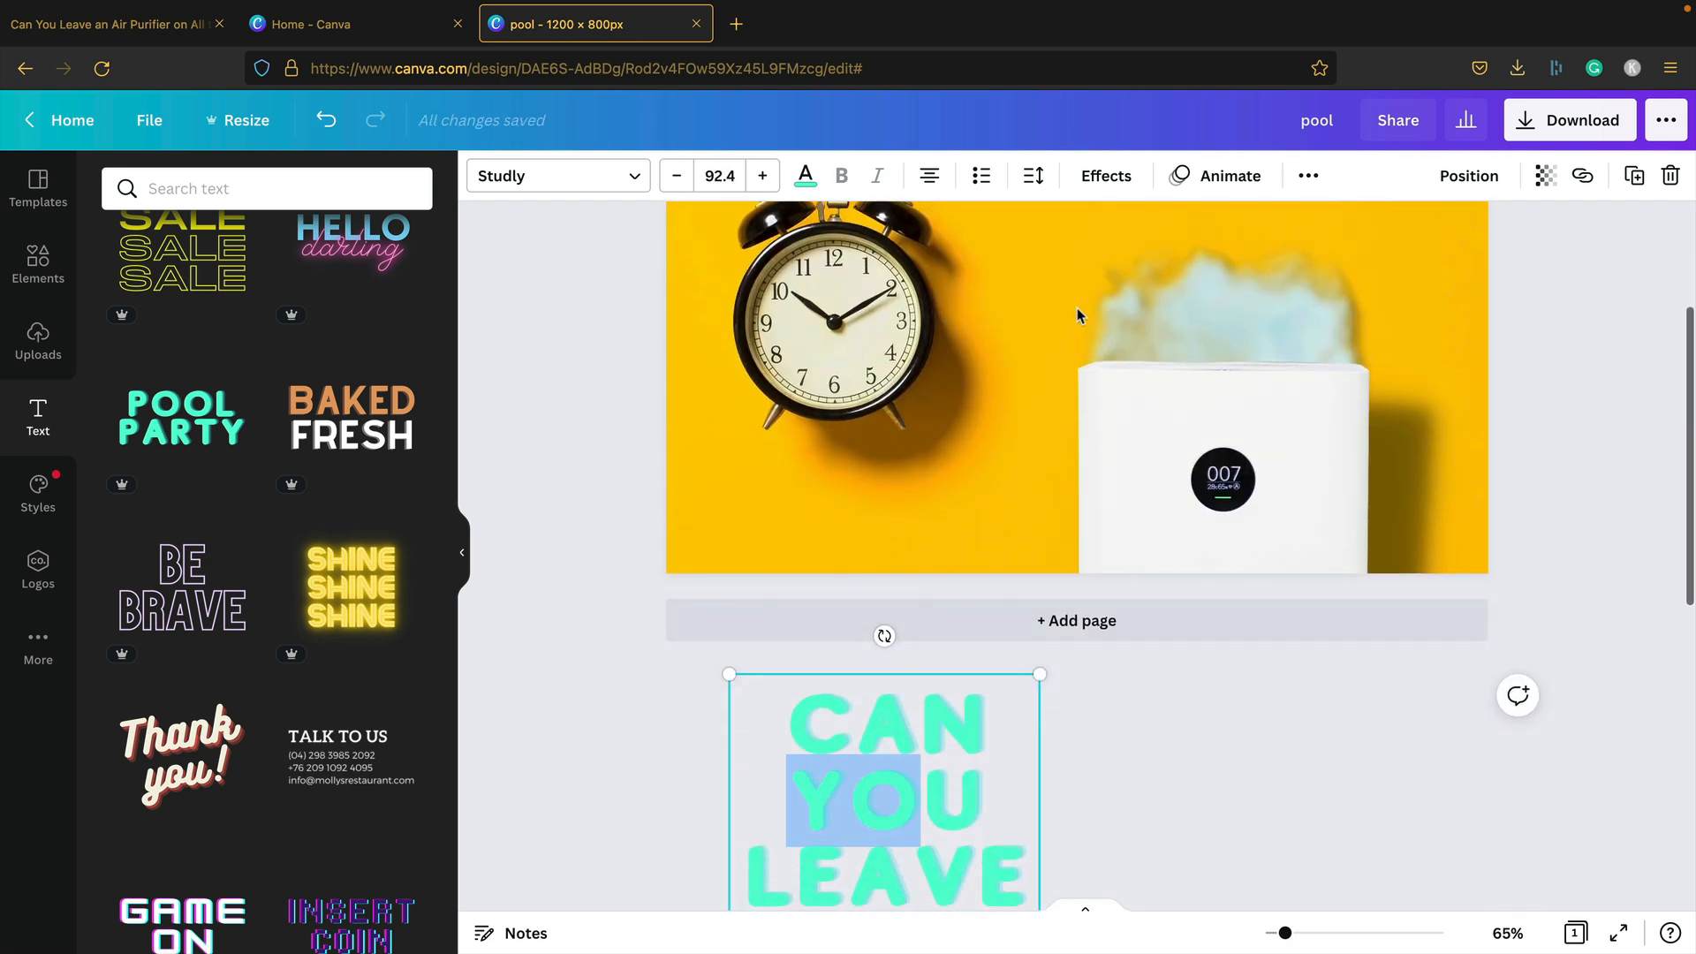
pyautogui.hotkey('ctrl', 'z')
pyautogui.hotkey('ctrl', 'z')
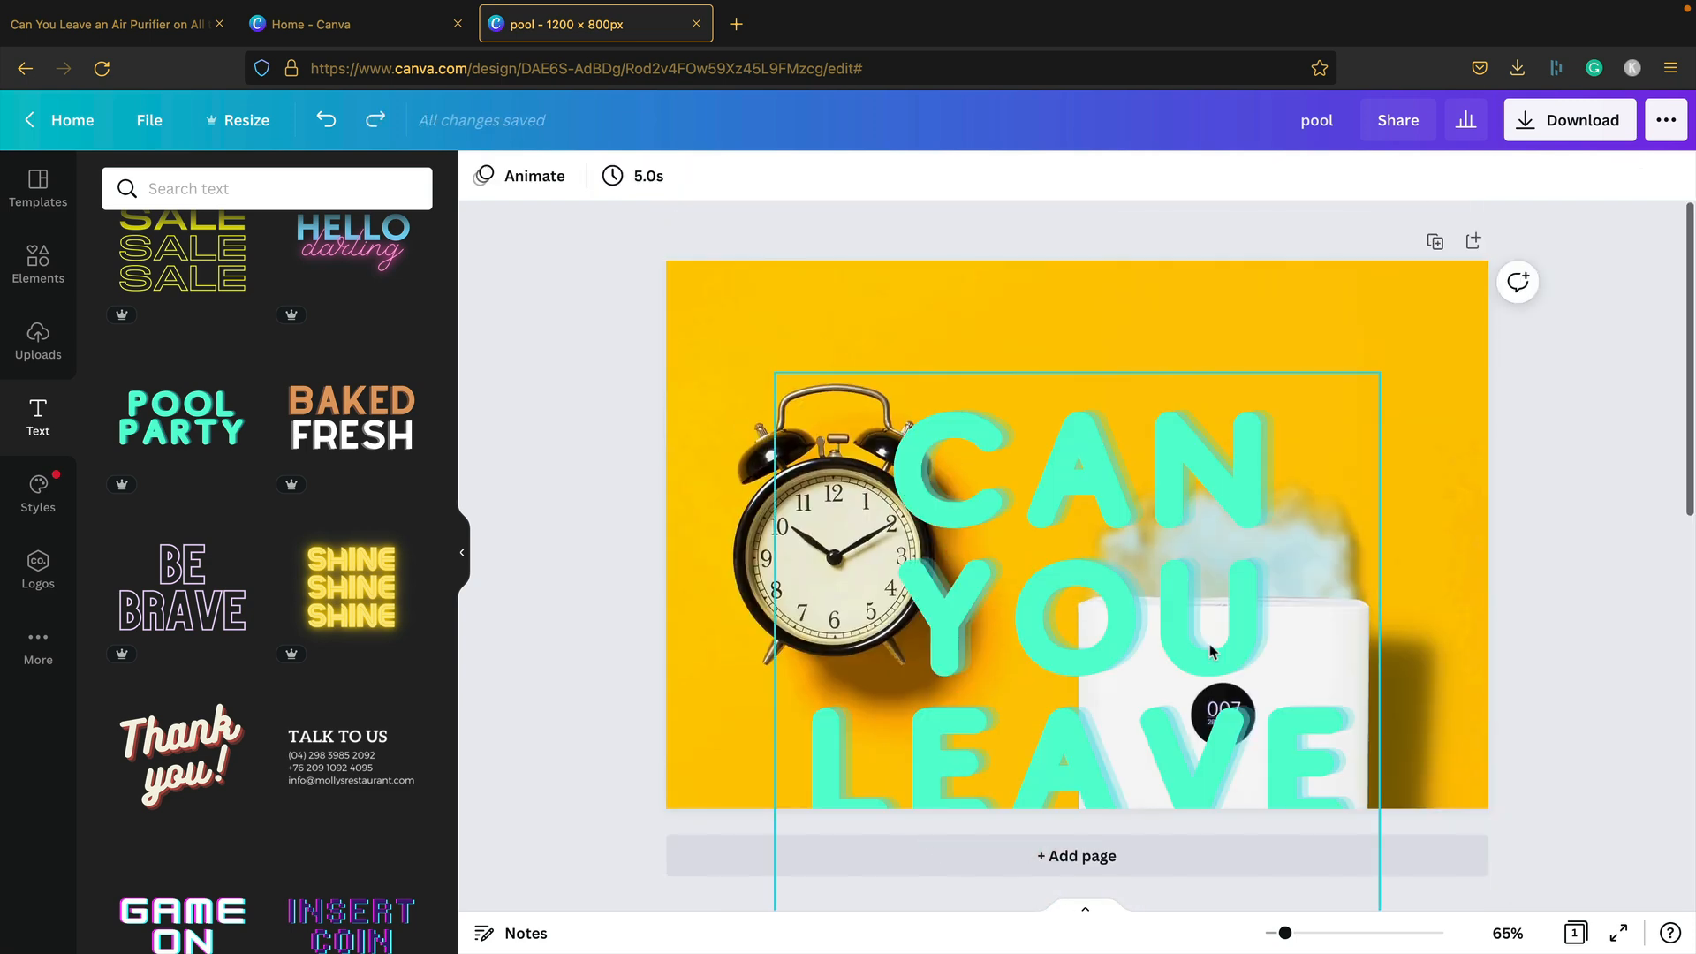
# Widen the title text box, scale it down to font size 52.2, and place the three-line title above the purifier
pyautogui.moveTo(1353, 394); pyautogui.dragTo(1039, 624)
pyautogui.moveTo(1007, 787); pyautogui.dragTo(1016, 322)
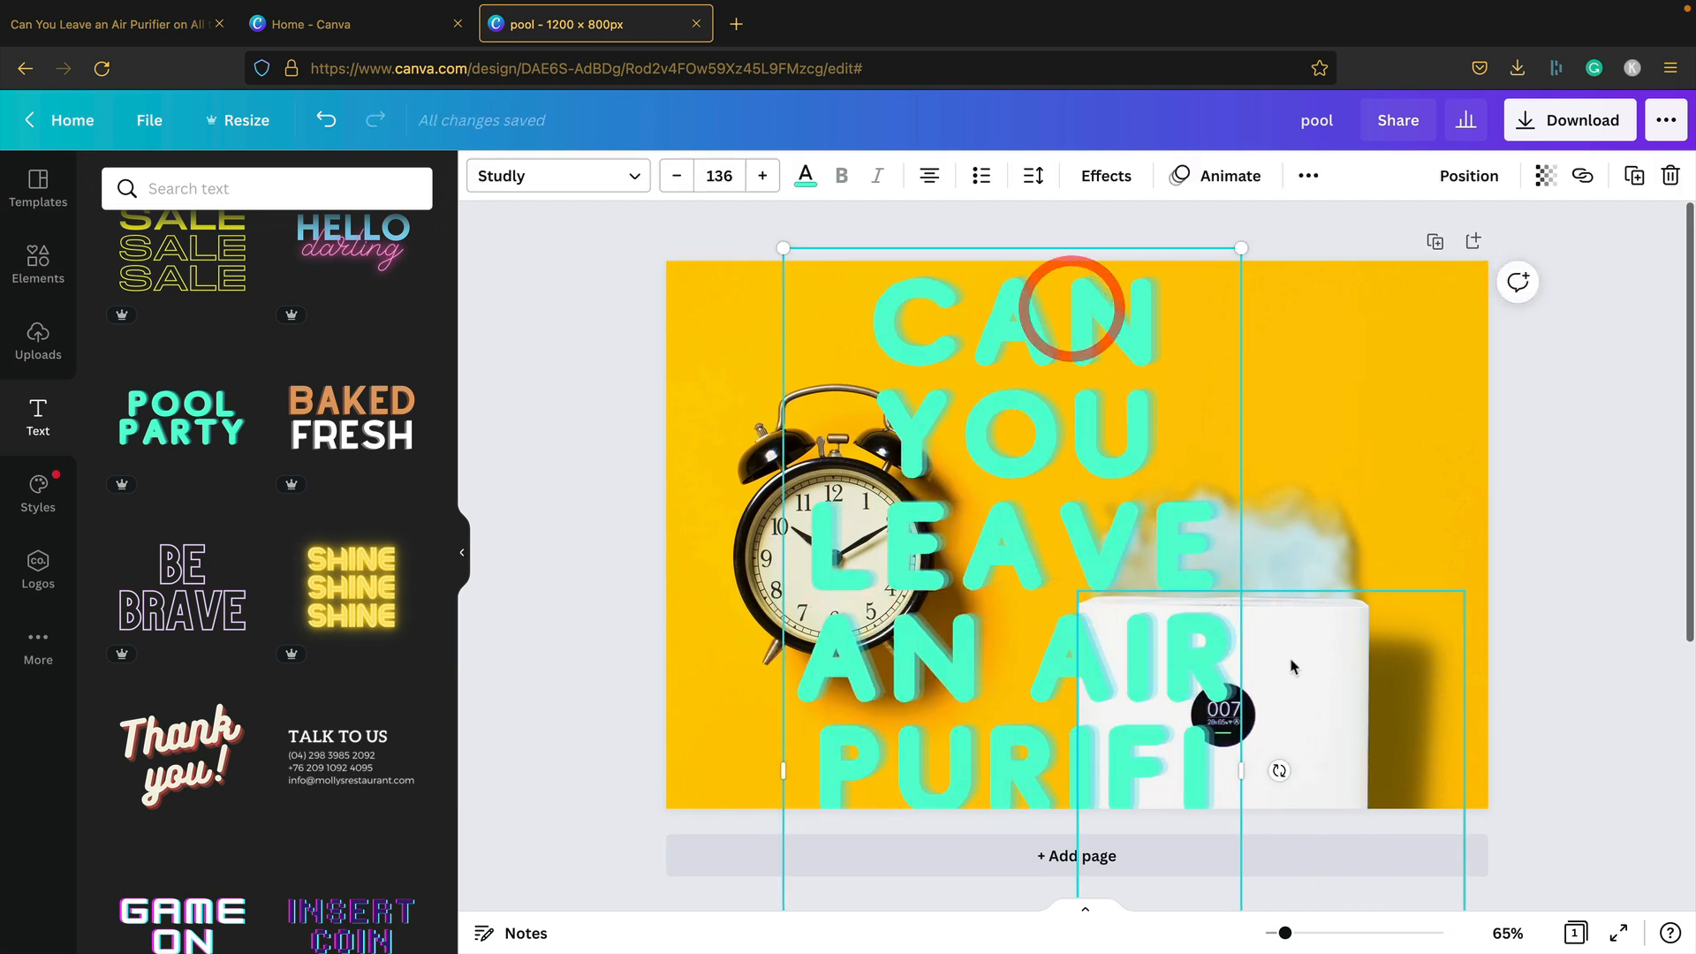
pyautogui.moveTo(1240, 771); pyautogui.dragTo(1674, 671)
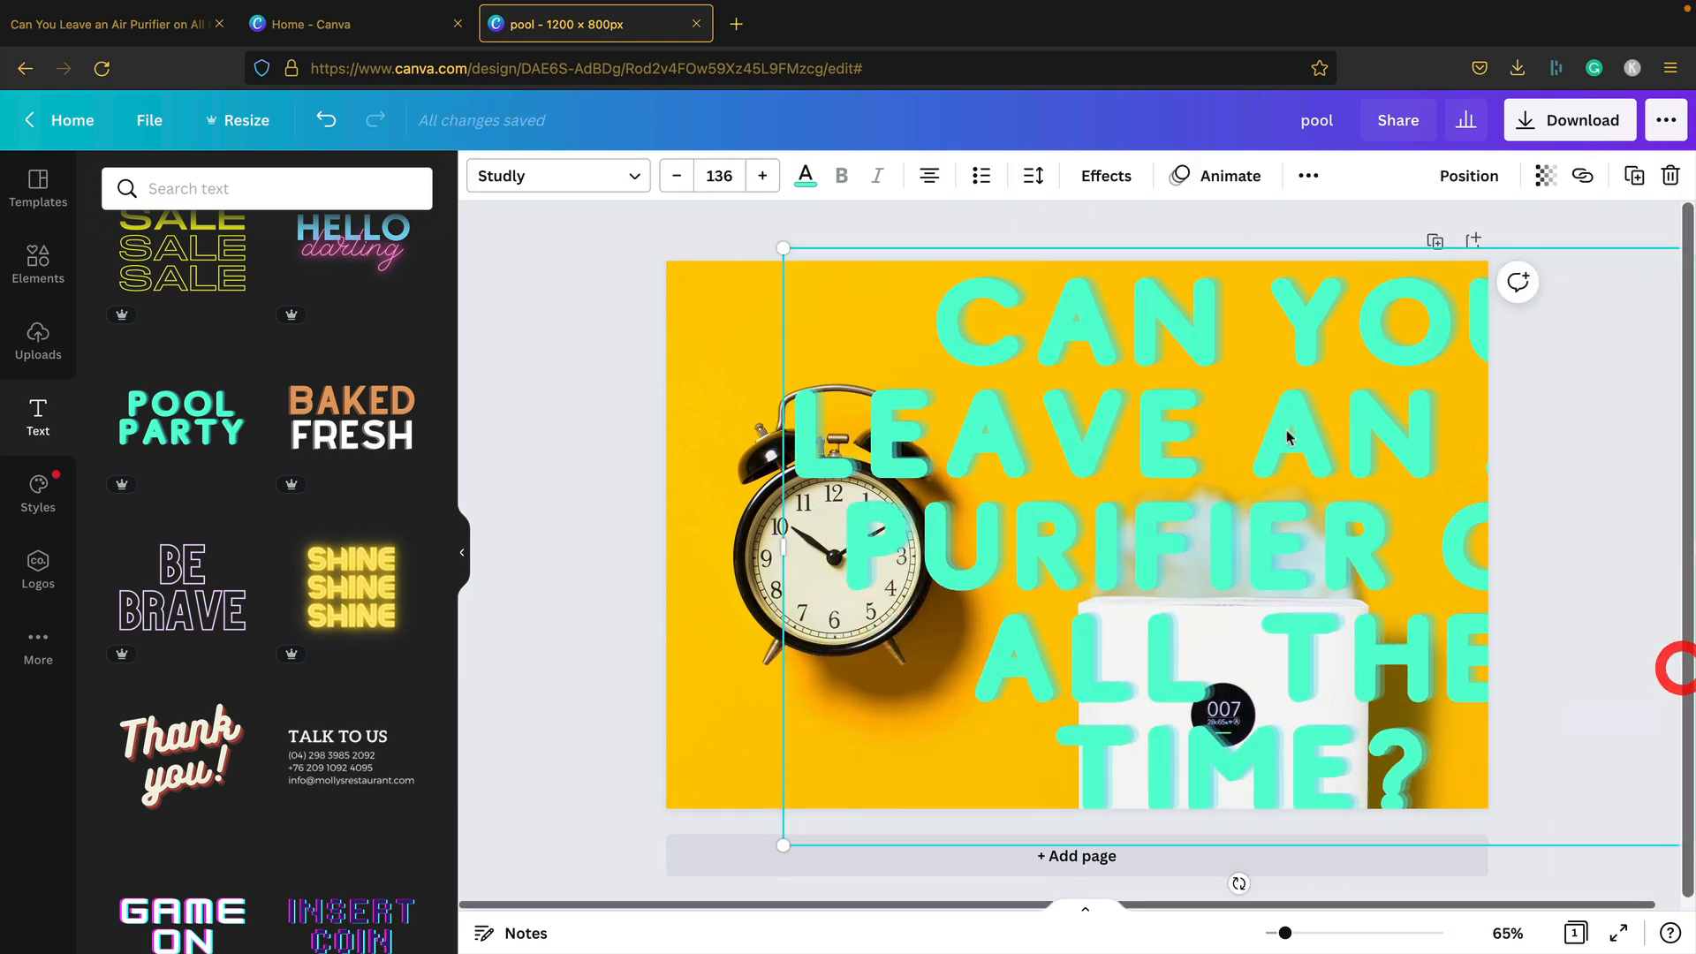
pyautogui.moveTo(786, 250); pyautogui.dragTo(1393, 549)
pyautogui.moveTo(1485, 751); pyautogui.dragTo(976, 394)
pyautogui.moveTo(1222, 371); pyautogui.dragTo(1409, 392)
pyautogui.moveTo(1216, 321)
pyautogui.mouseDown()
pyautogui.moveTo(1219, 356)
pyautogui.moveTo(1235, 348)
pyautogui.mouseUp()
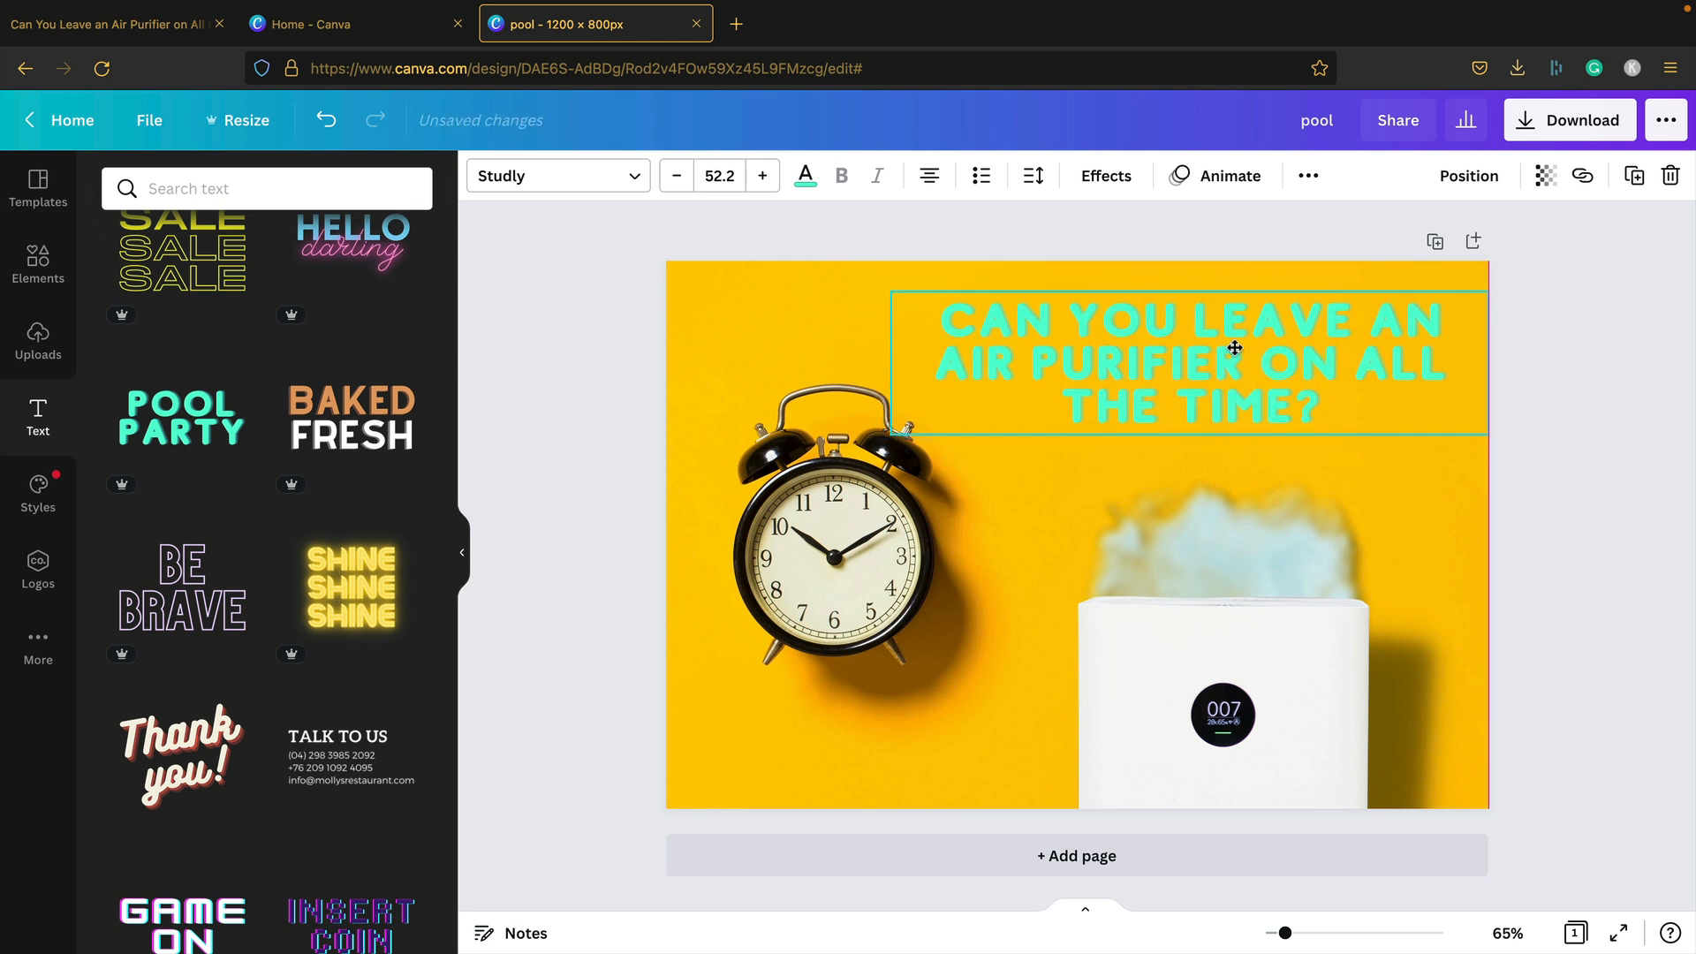
# Enlarge the title text proportionally to font size 59.1
pyautogui.click(617, 277)
pyautogui.click(1049, 345)
pyautogui.moveTo(891, 293); pyautogui.dragTo(833, 273)
# Cycle the title through the text alignments back to centred, and nudge it slightly left
pyautogui.click(1129, 331)
pyautogui.click(926, 176)
pyautogui.click(925, 177)
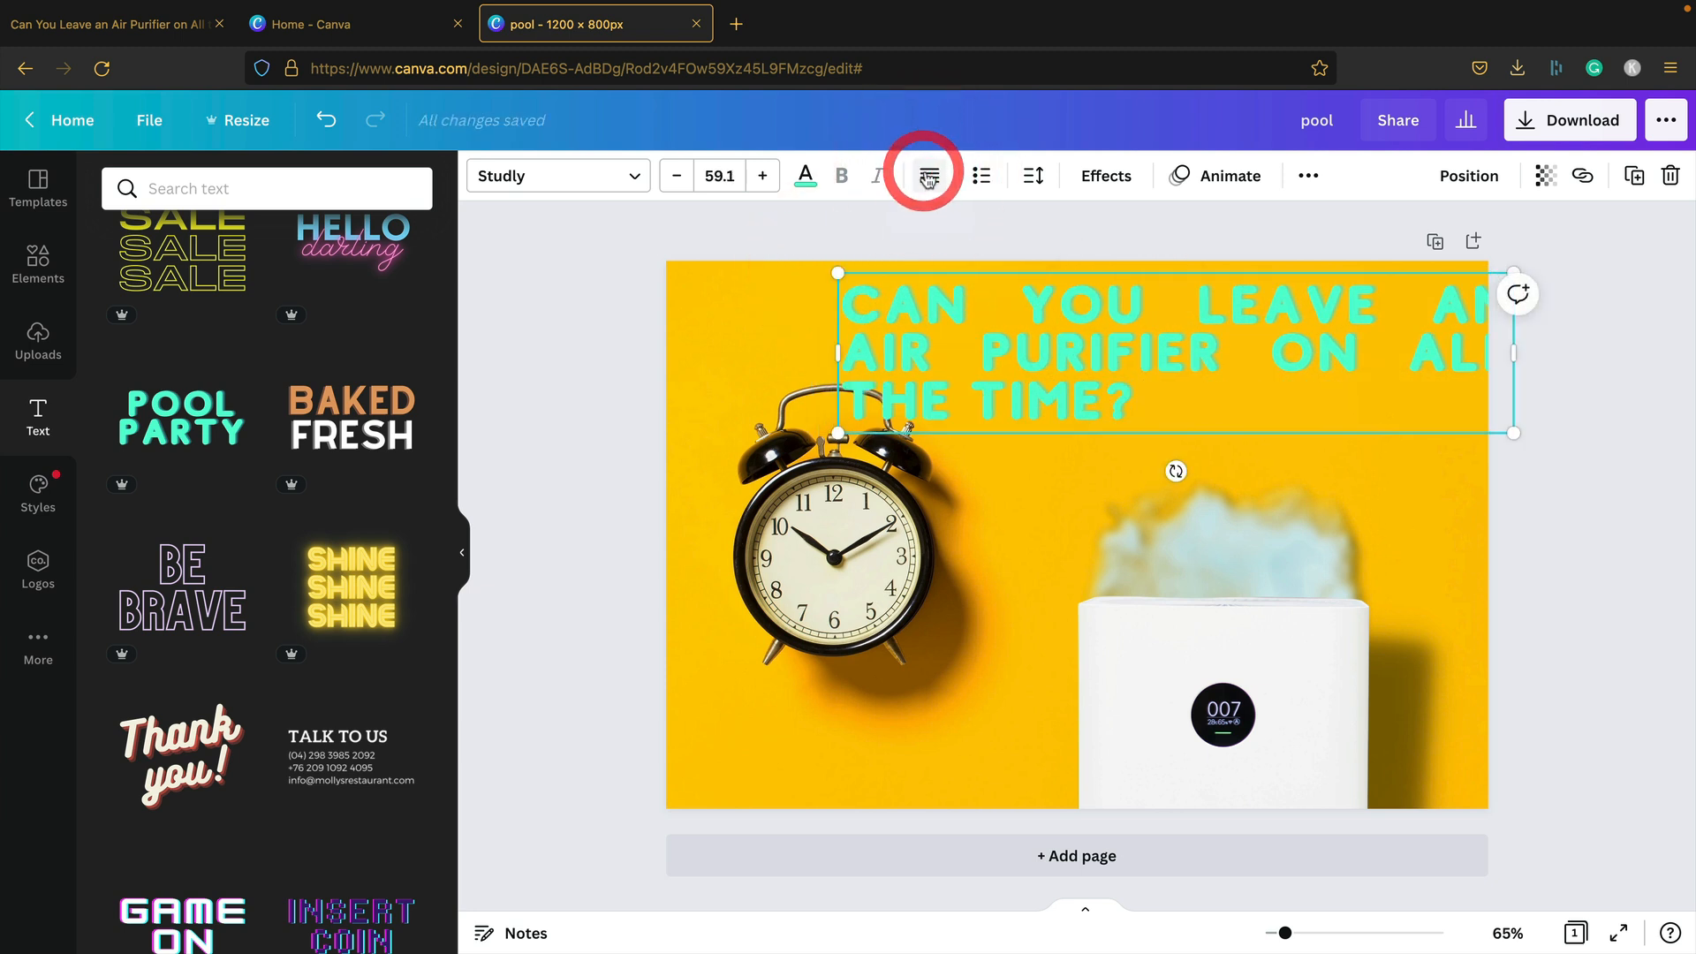
pyautogui.click(925, 176)
pyautogui.click(926, 177)
pyautogui.moveTo(1196, 356); pyautogui.dragTo(1186, 351)
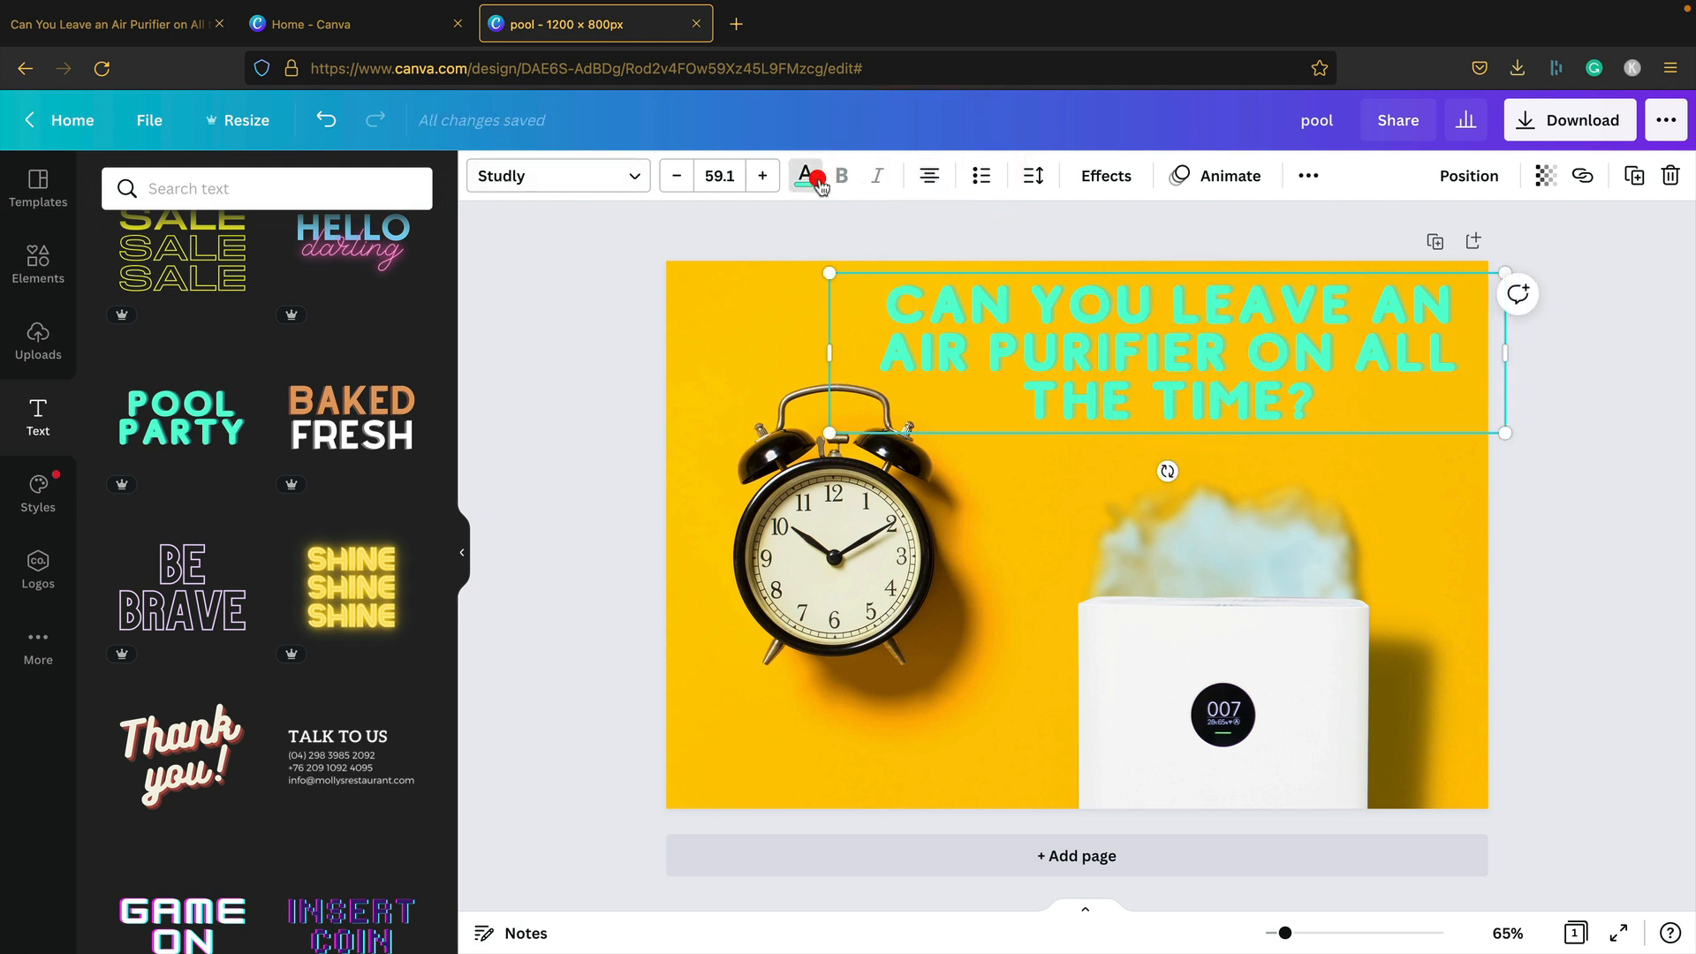
# Try red, pink and light blue on the title text and settle on the medium royal blue default colour
pyautogui.click(805, 176)
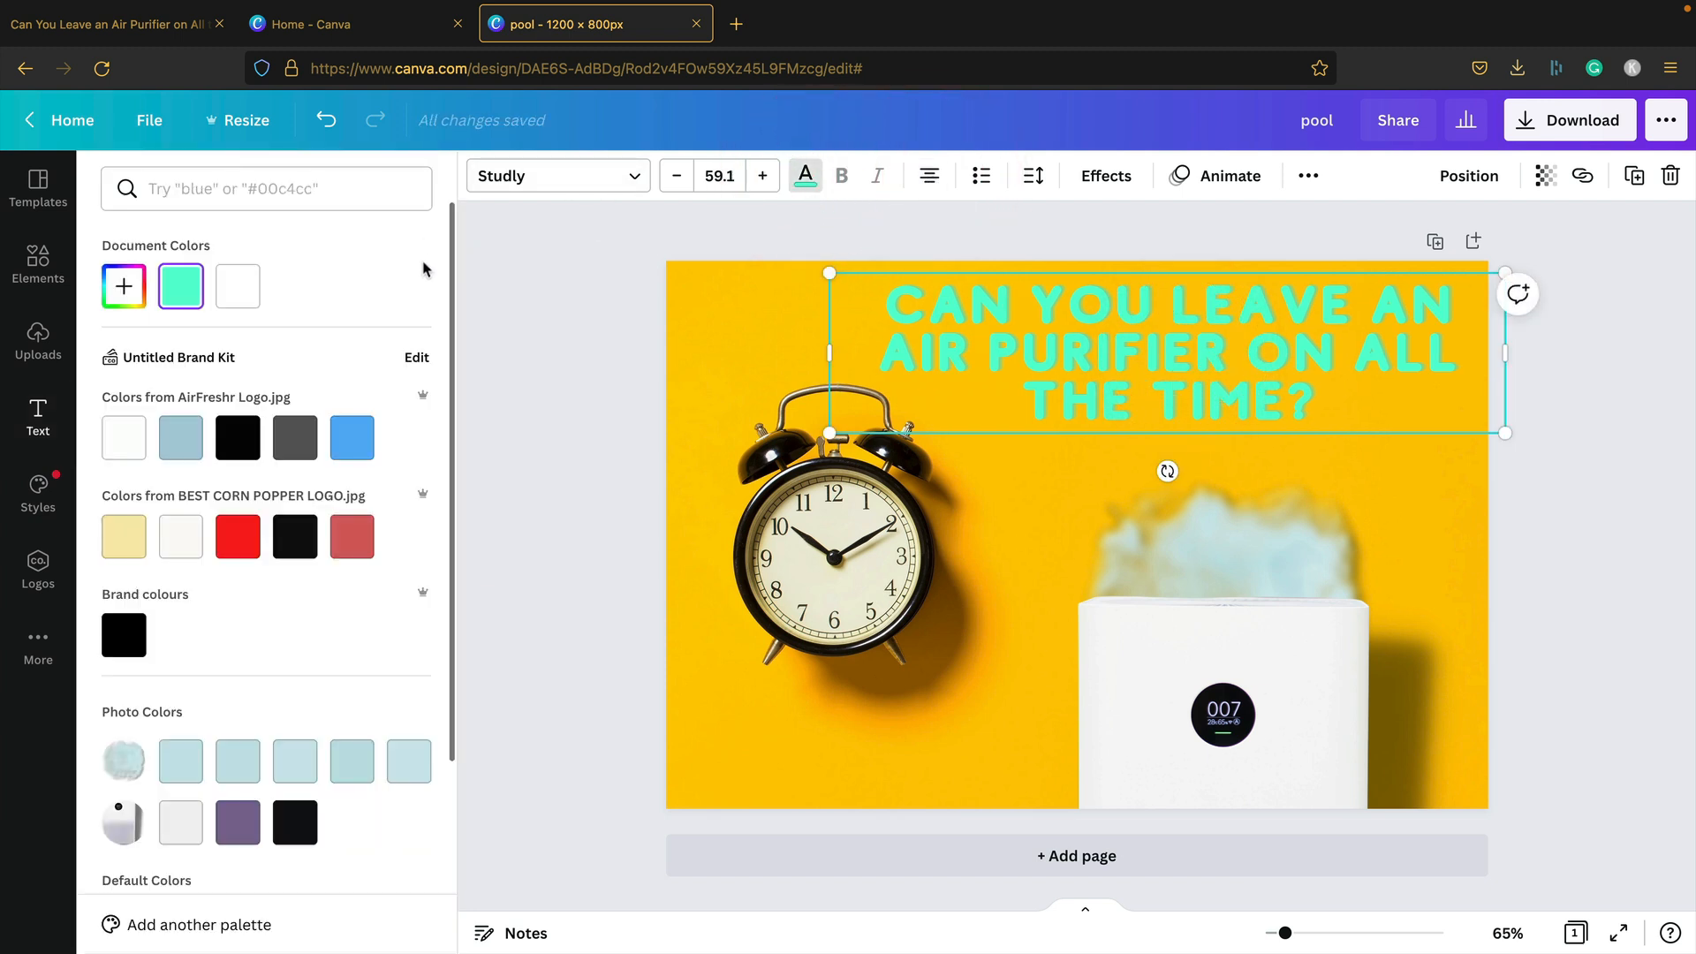
pyautogui.click(227, 530)
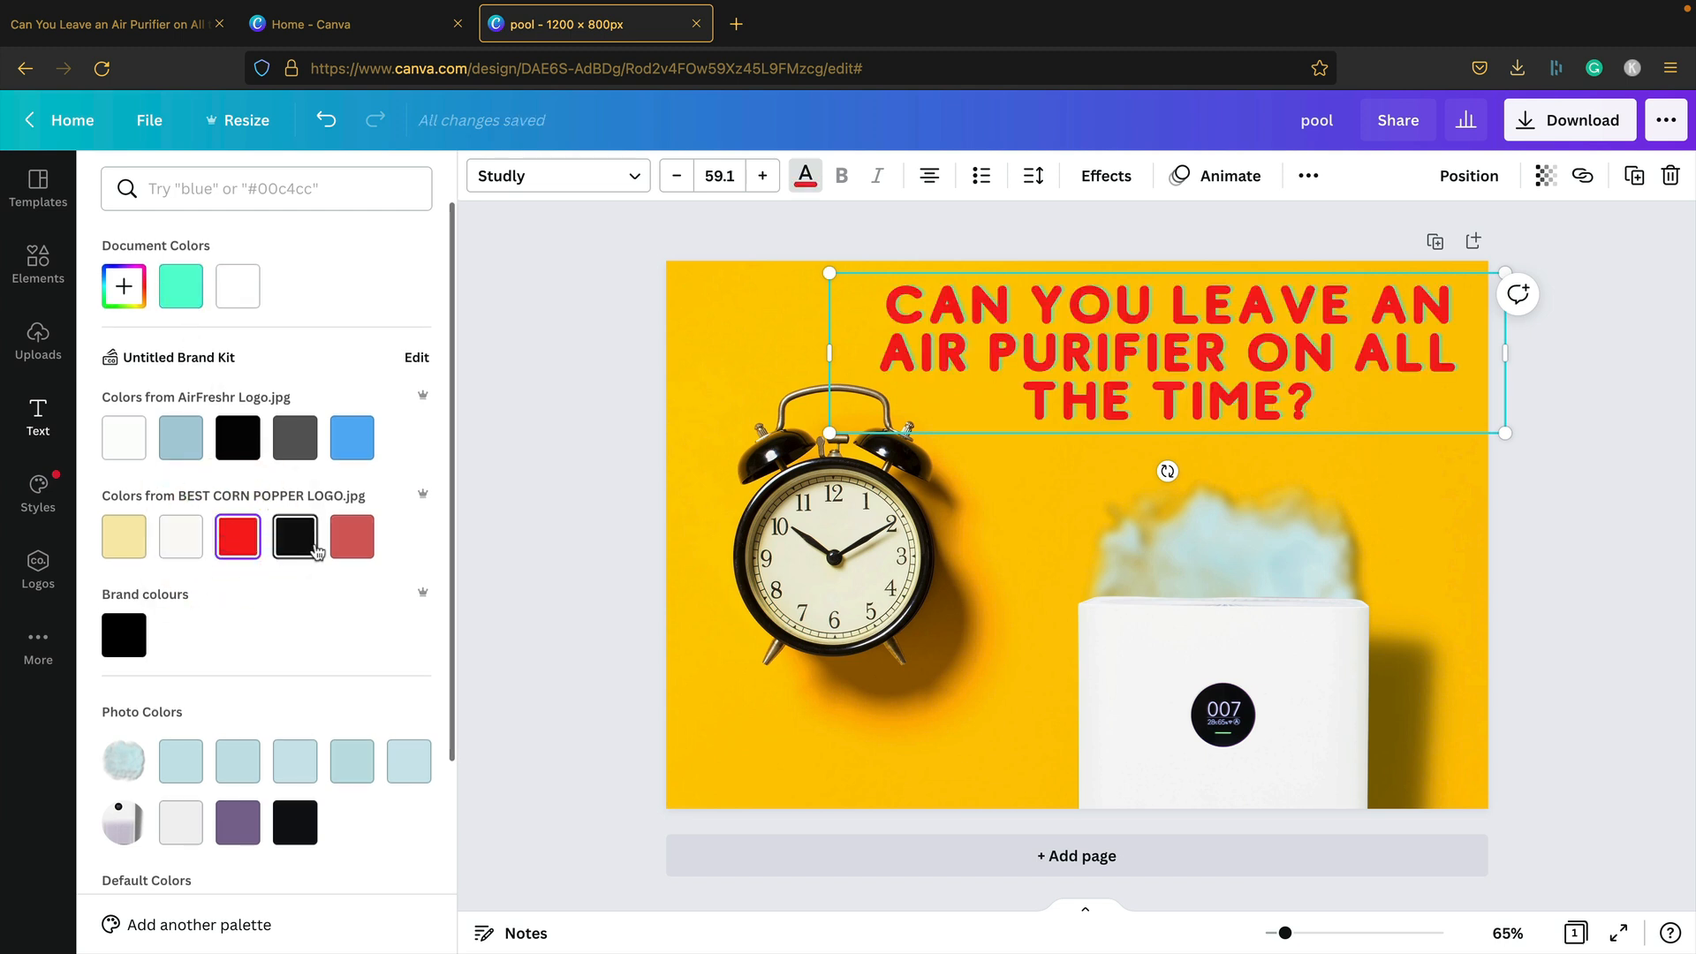
pyautogui.scroll(-3, 318, 552)
pyautogui.click(184, 732)
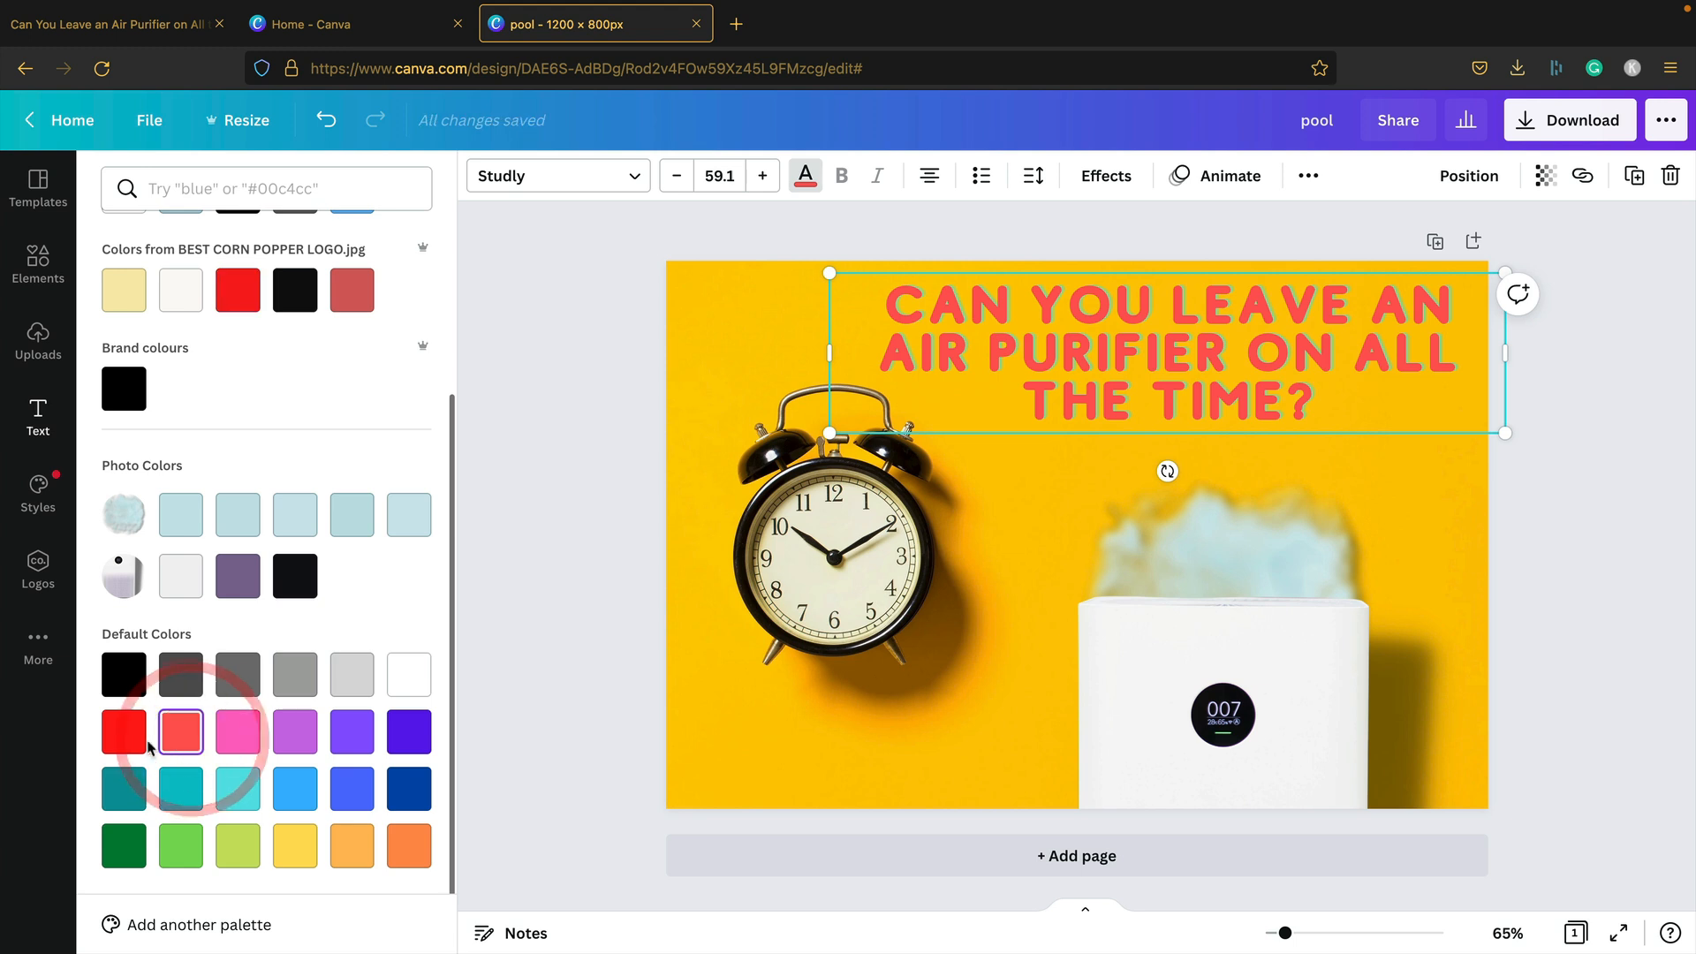
pyautogui.click(243, 745)
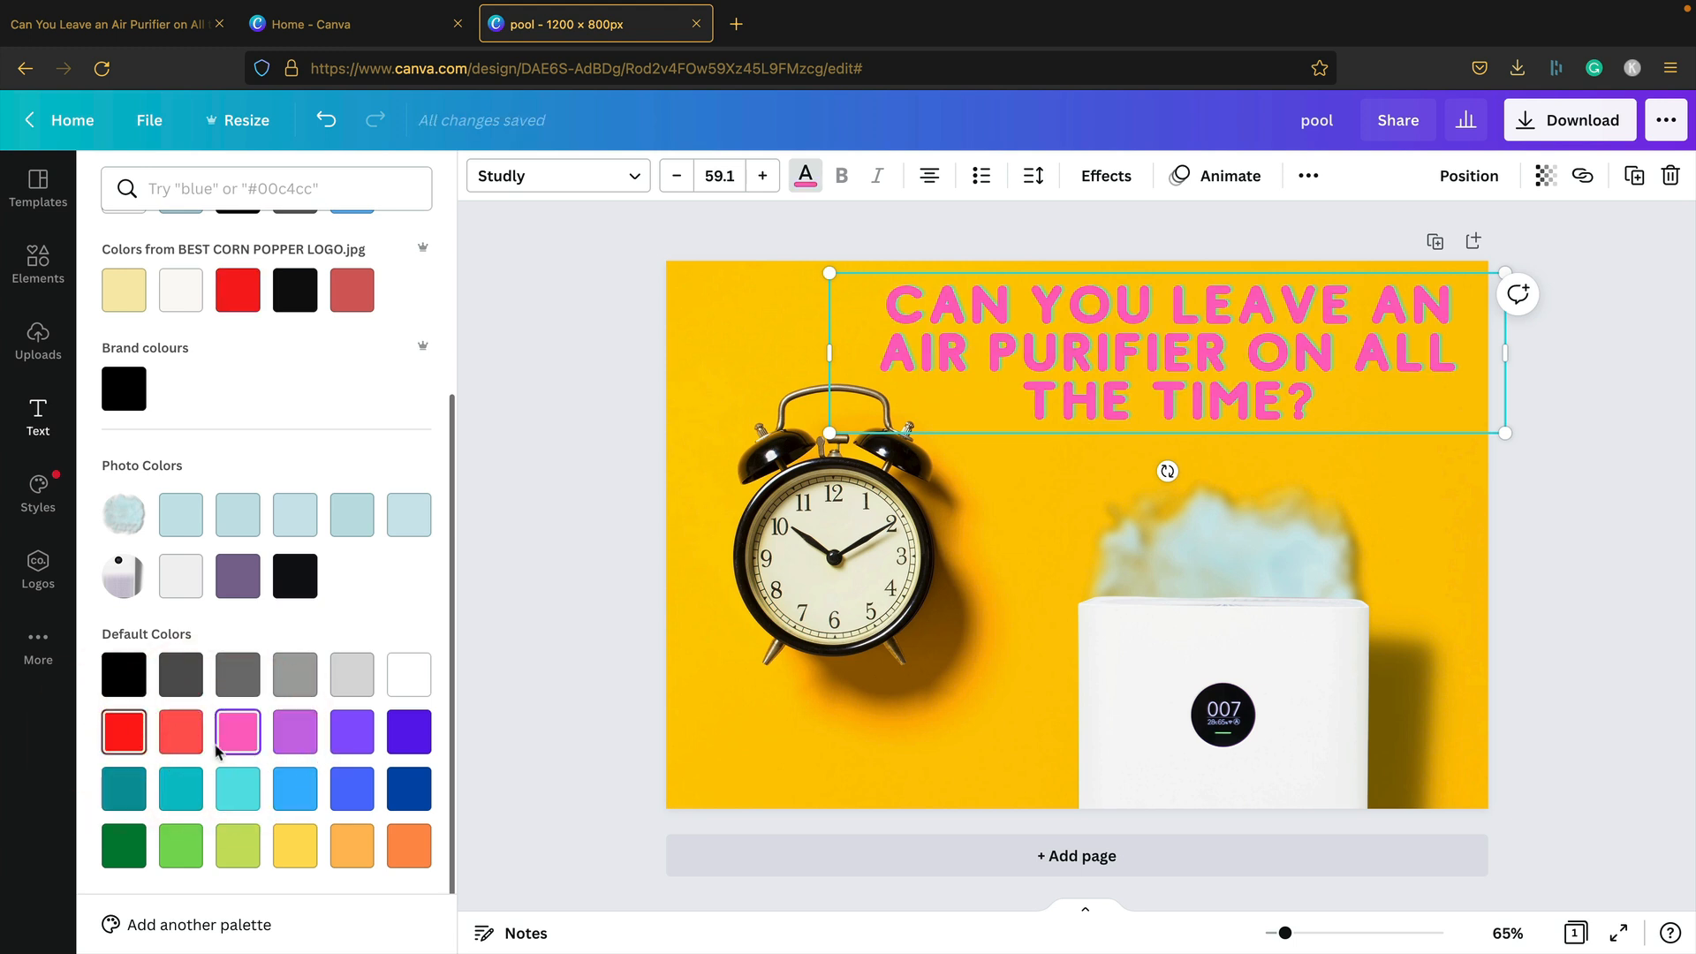
pyautogui.click(393, 790)
pyautogui.click(424, 738)
pyautogui.click(279, 796)
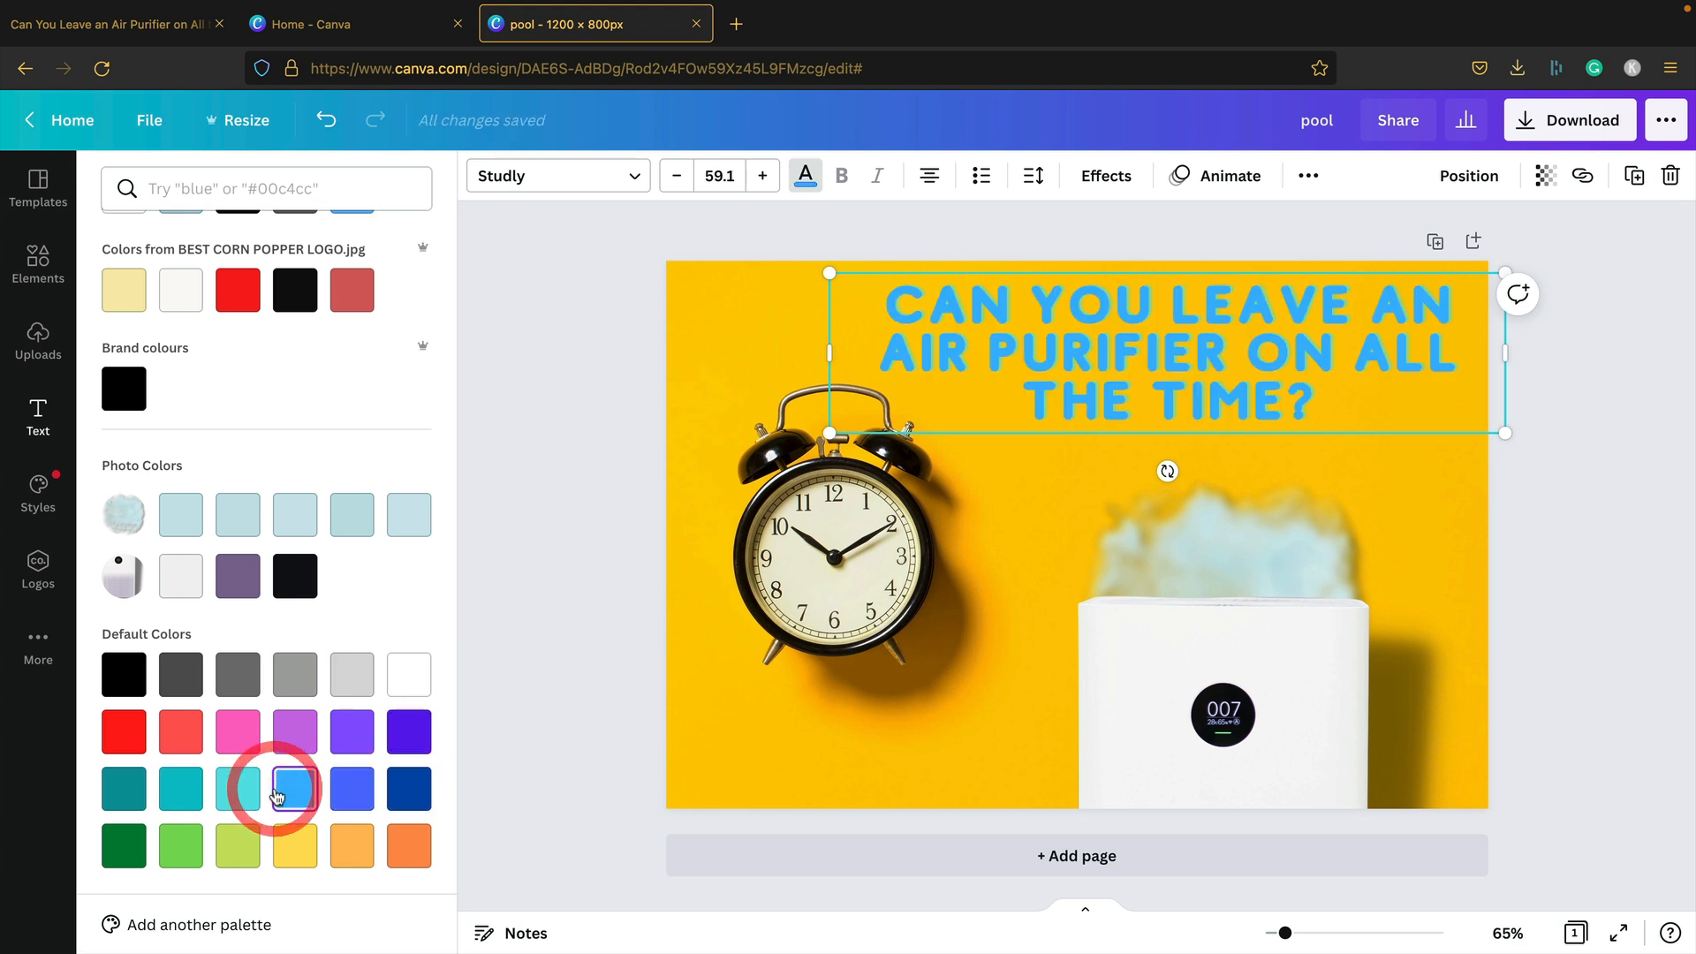
pyautogui.click(345, 797)
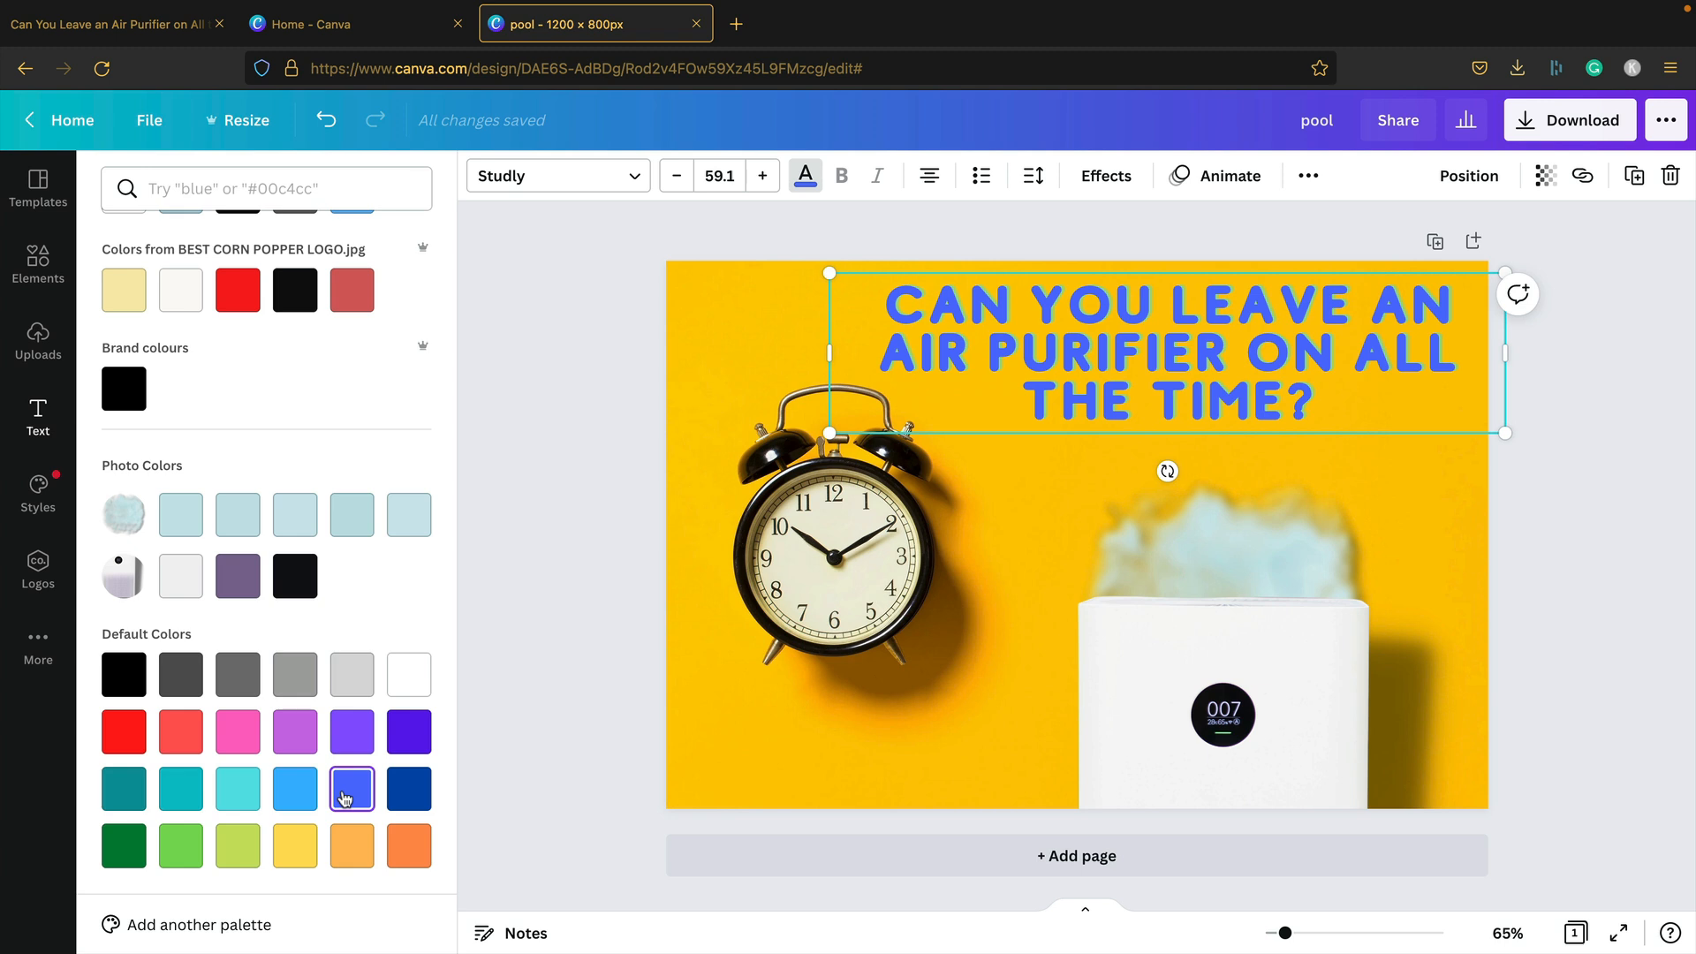
# Nudge the title slightly right and down so it sits clear of the page's right edge
pyautogui.click(624, 348)
pyautogui.click(623, 349)
pyautogui.moveTo(1042, 335); pyautogui.dragTo(1059, 332)
pyautogui.click(1060, 336)
pyautogui.click(1015, 365)
# Reposition the background photo inside its crop so the clock sits lower, clear of the title
pyautogui.doubleClick(826, 532)
pyautogui.moveTo(824, 535); pyautogui.dragTo(818, 585)
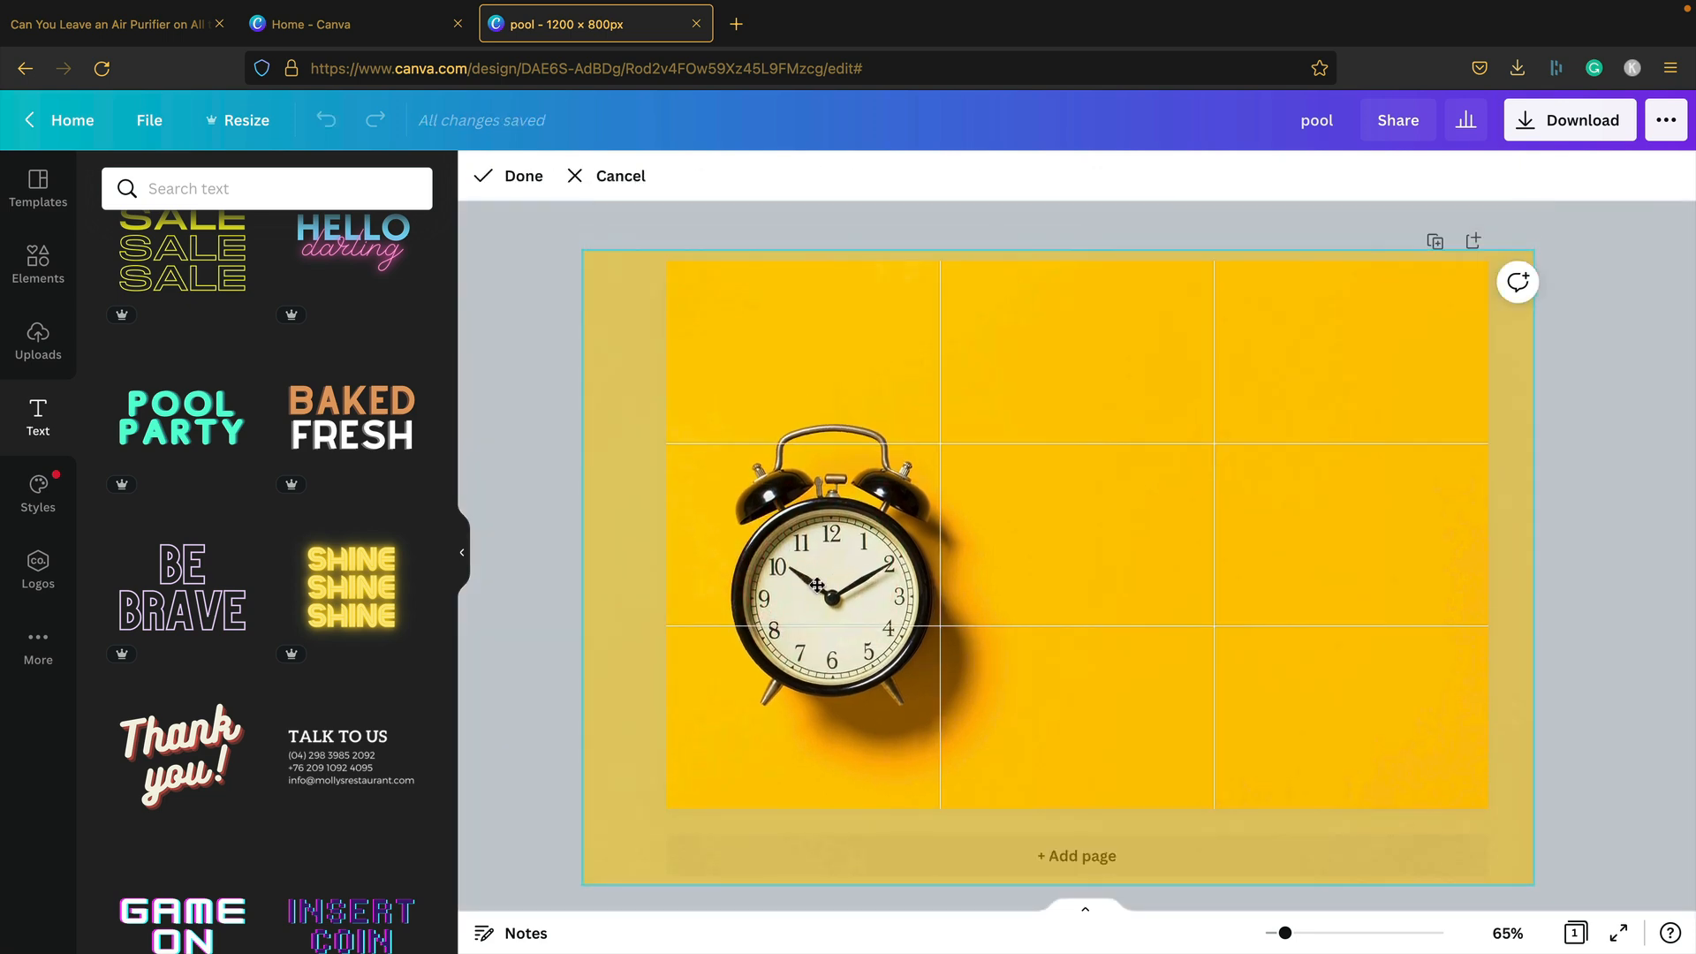
pyautogui.click(530, 180)
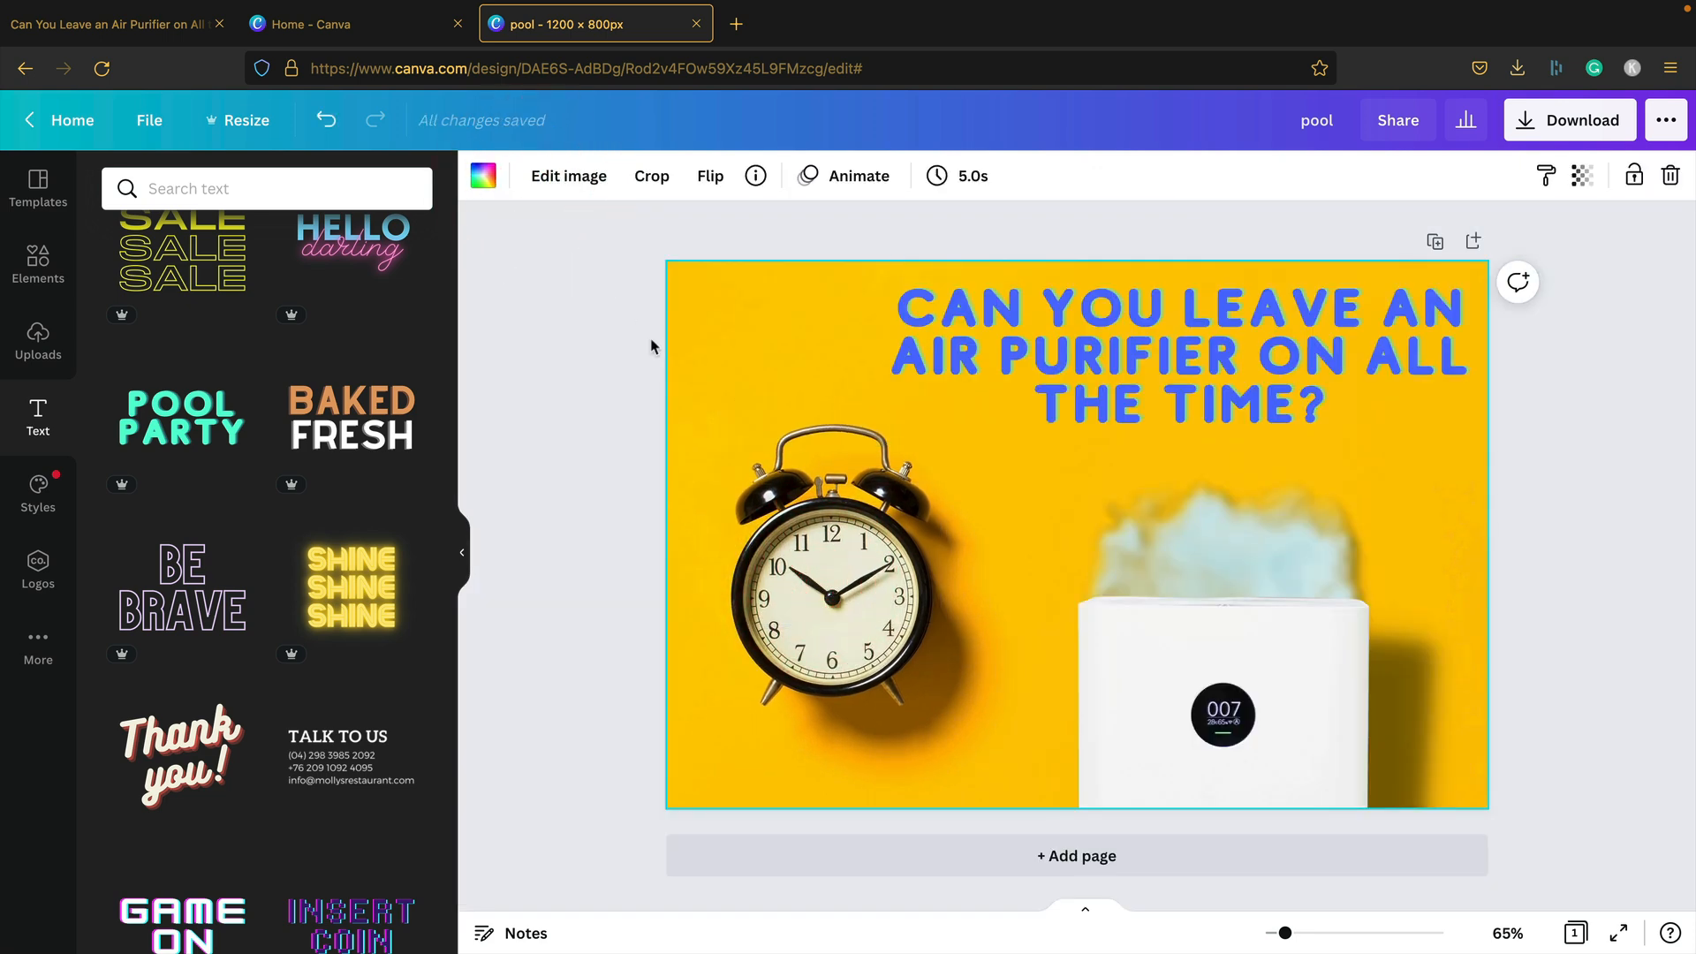
# Select the smoke and the purifier together and move them a little left, towards the clock
pyautogui.click(1219, 583)
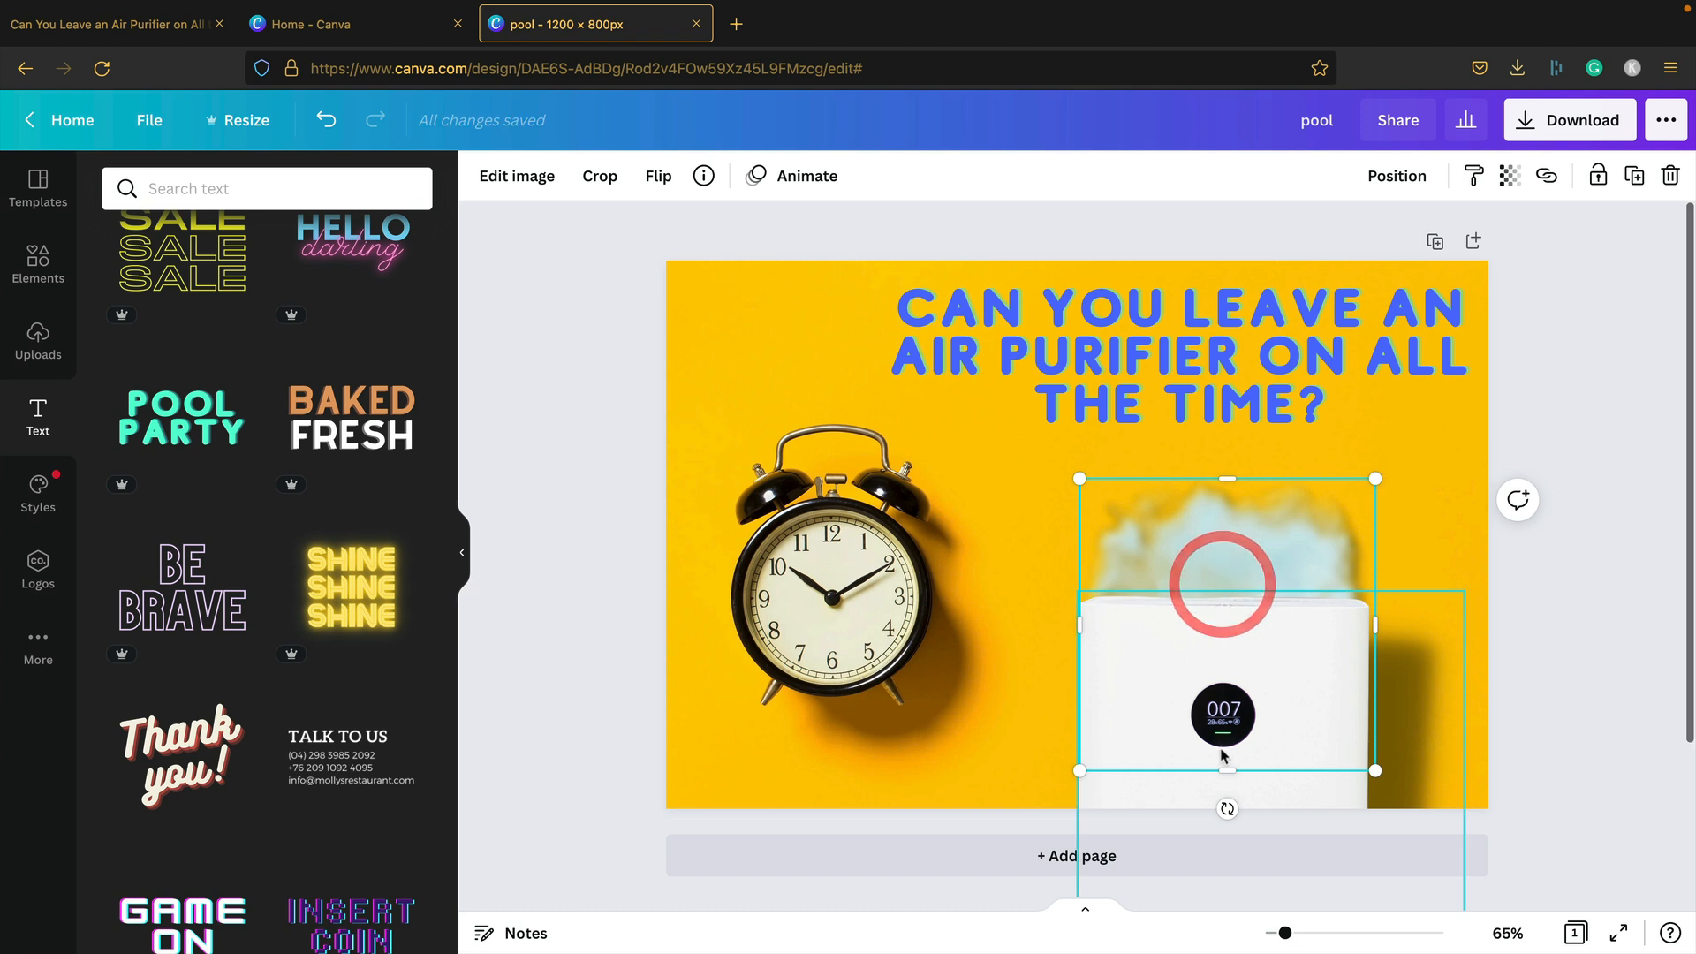
pyautogui.keyDown('shift'); pyautogui.click(1162, 803); pyautogui.keyUp('shift')
pyautogui.moveTo(1162, 804); pyautogui.dragTo(1139, 795)
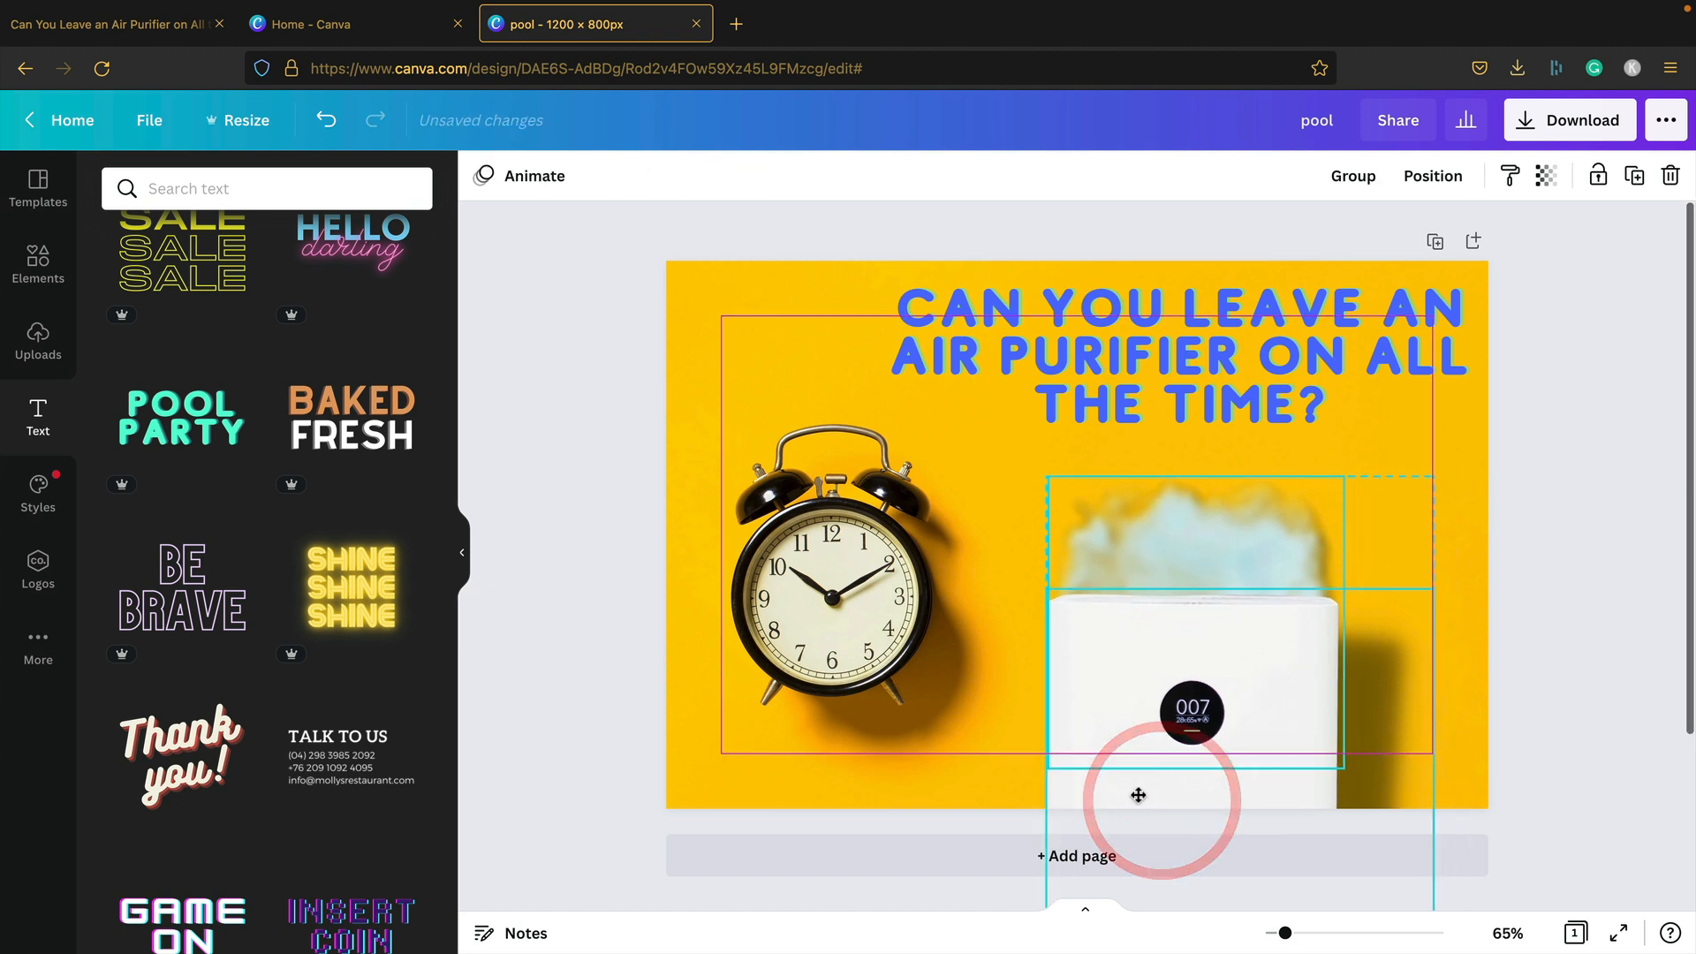
pyautogui.click(1137, 790)
pyautogui.click(568, 259)
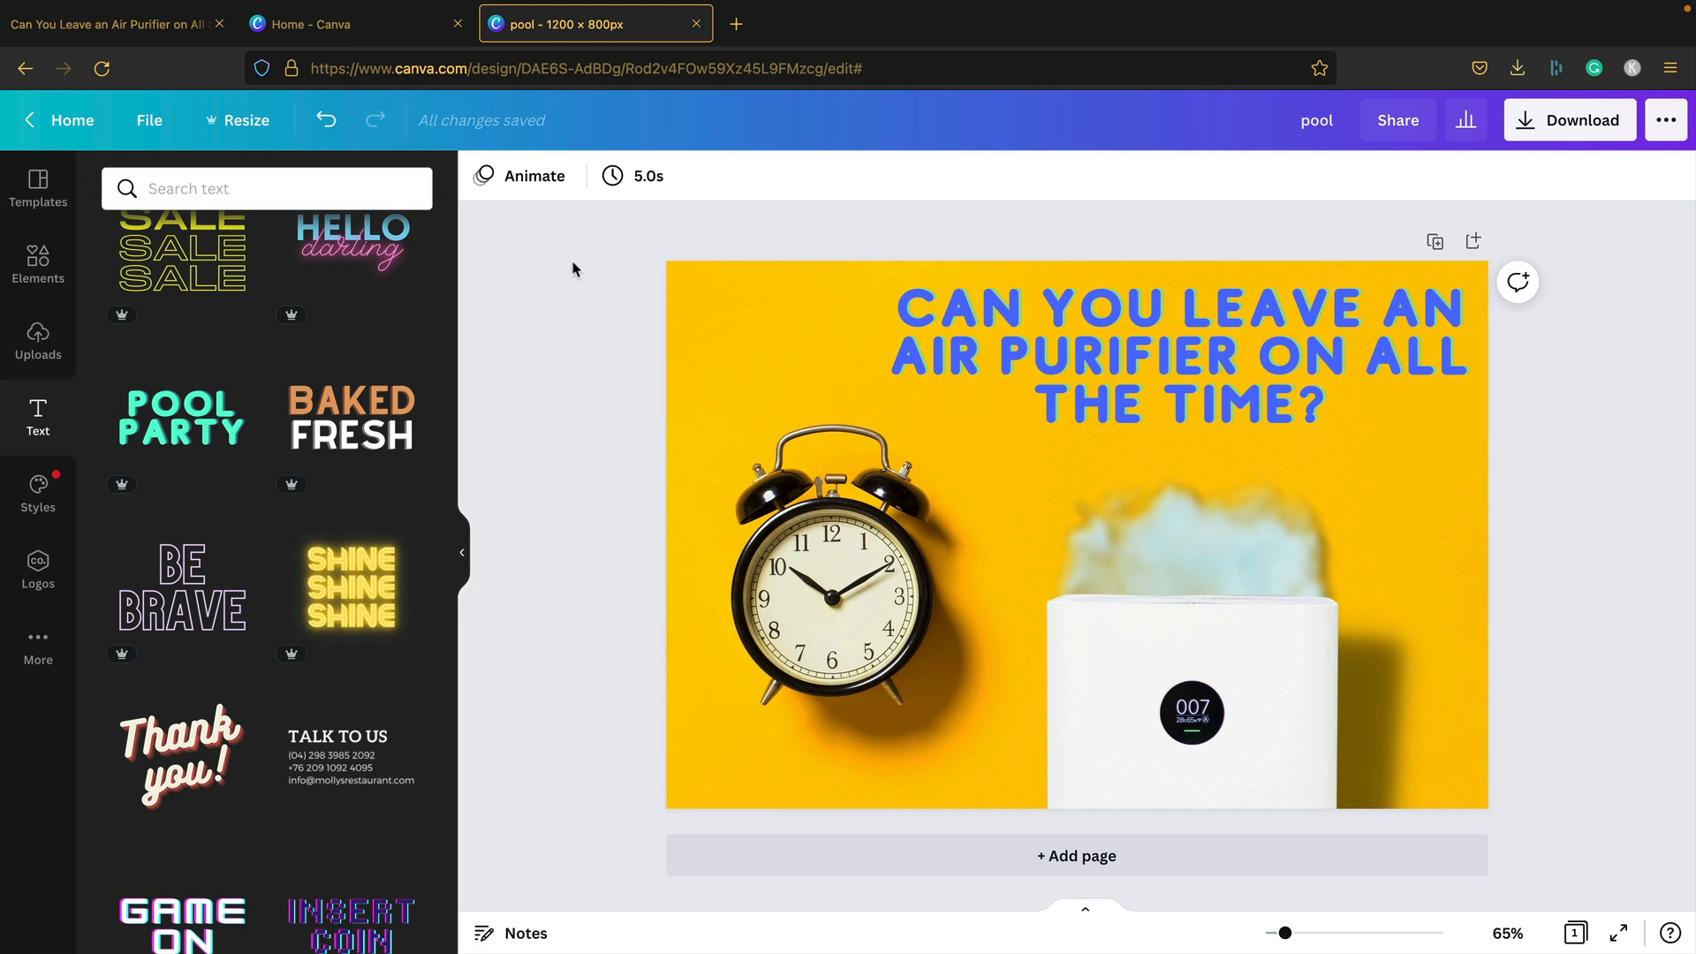
# Download the design as a JPG and save it in Downloads as "Can You Leave an Air Purifier on All the Time?"
pyautogui.click(1608, 131)
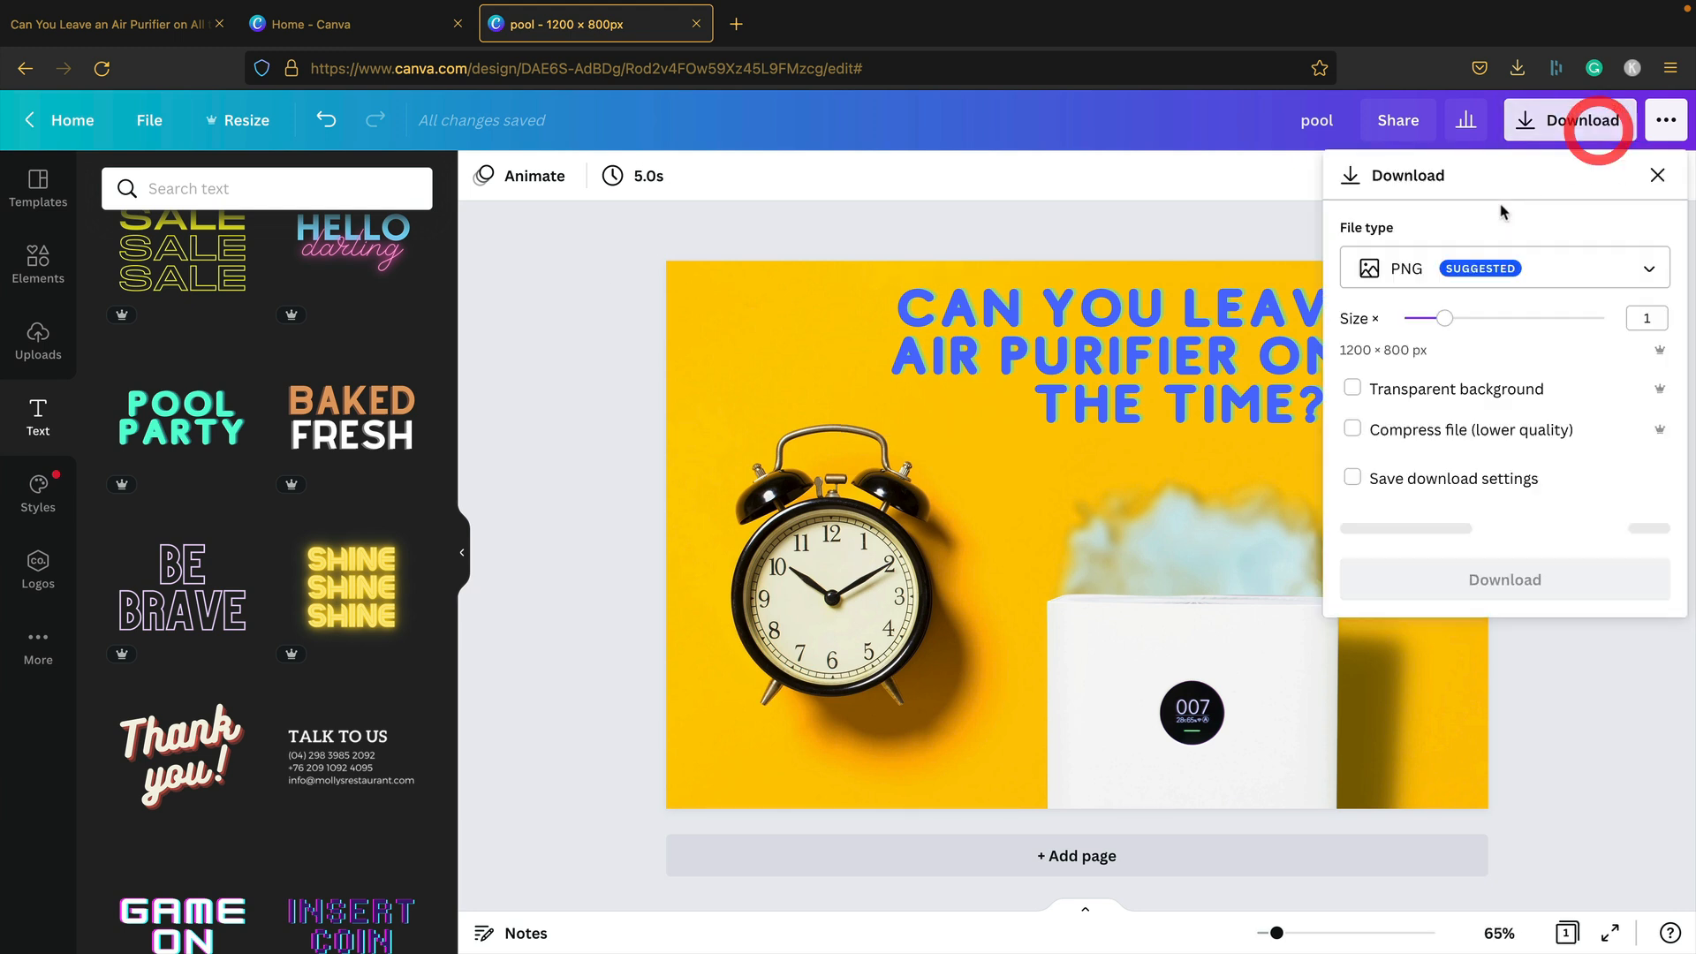
pyautogui.click(1440, 274)
pyautogui.click(1463, 327)
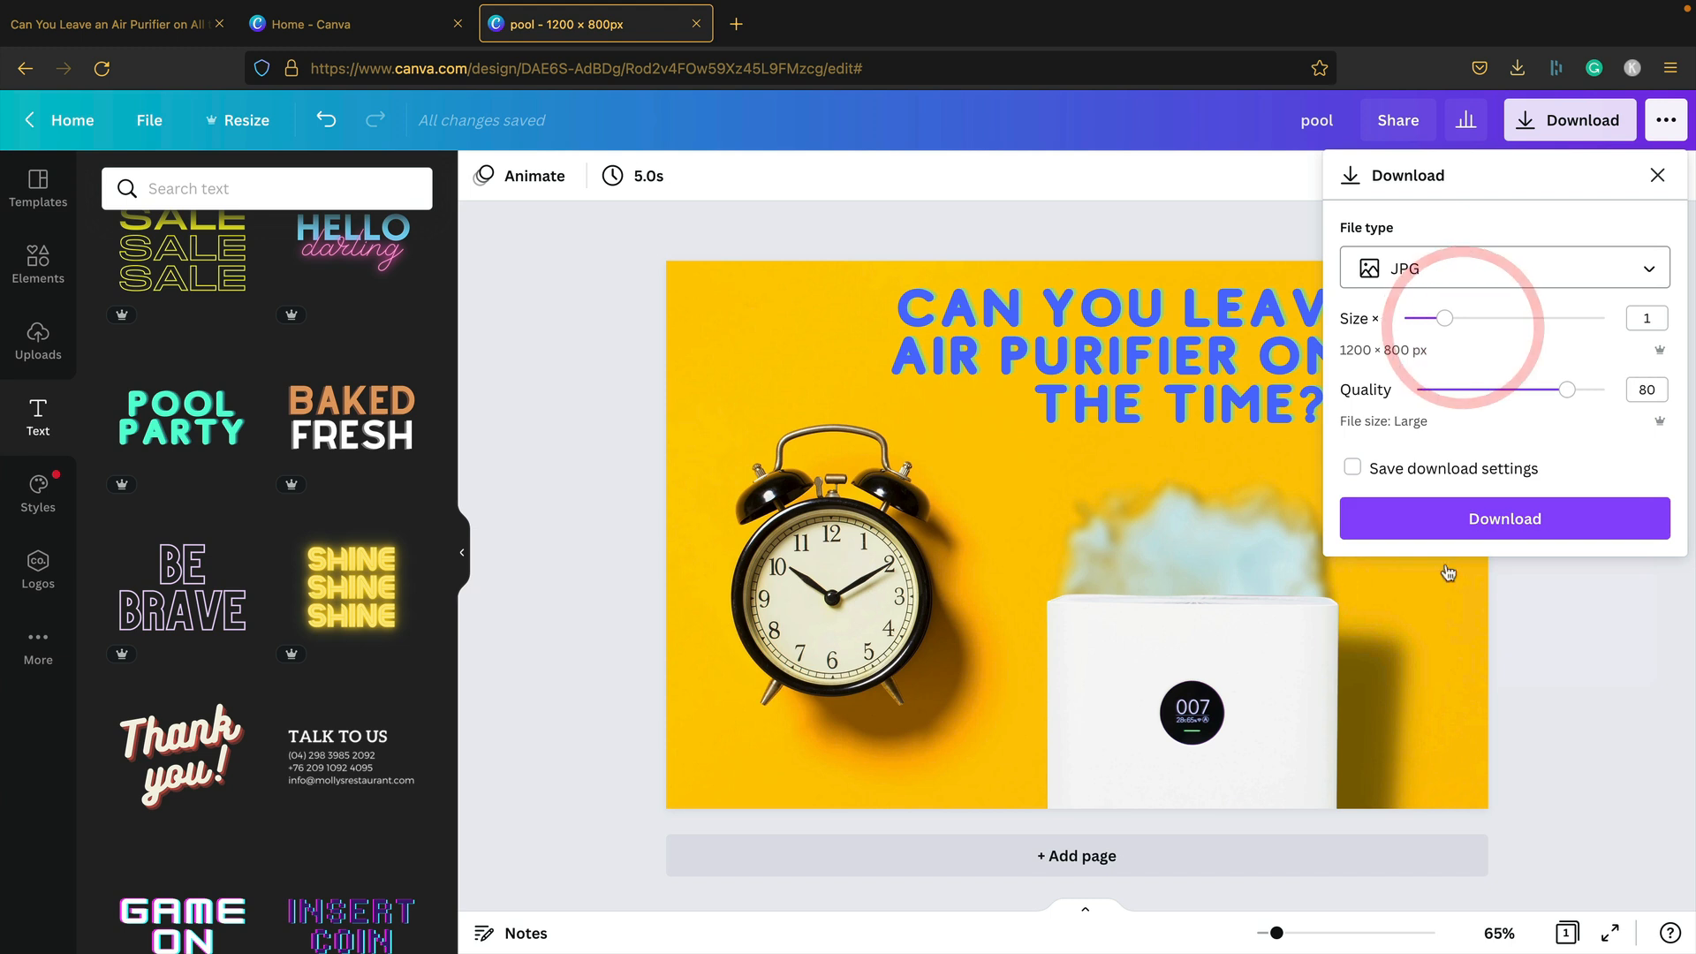
pyautogui.click(1484, 523)
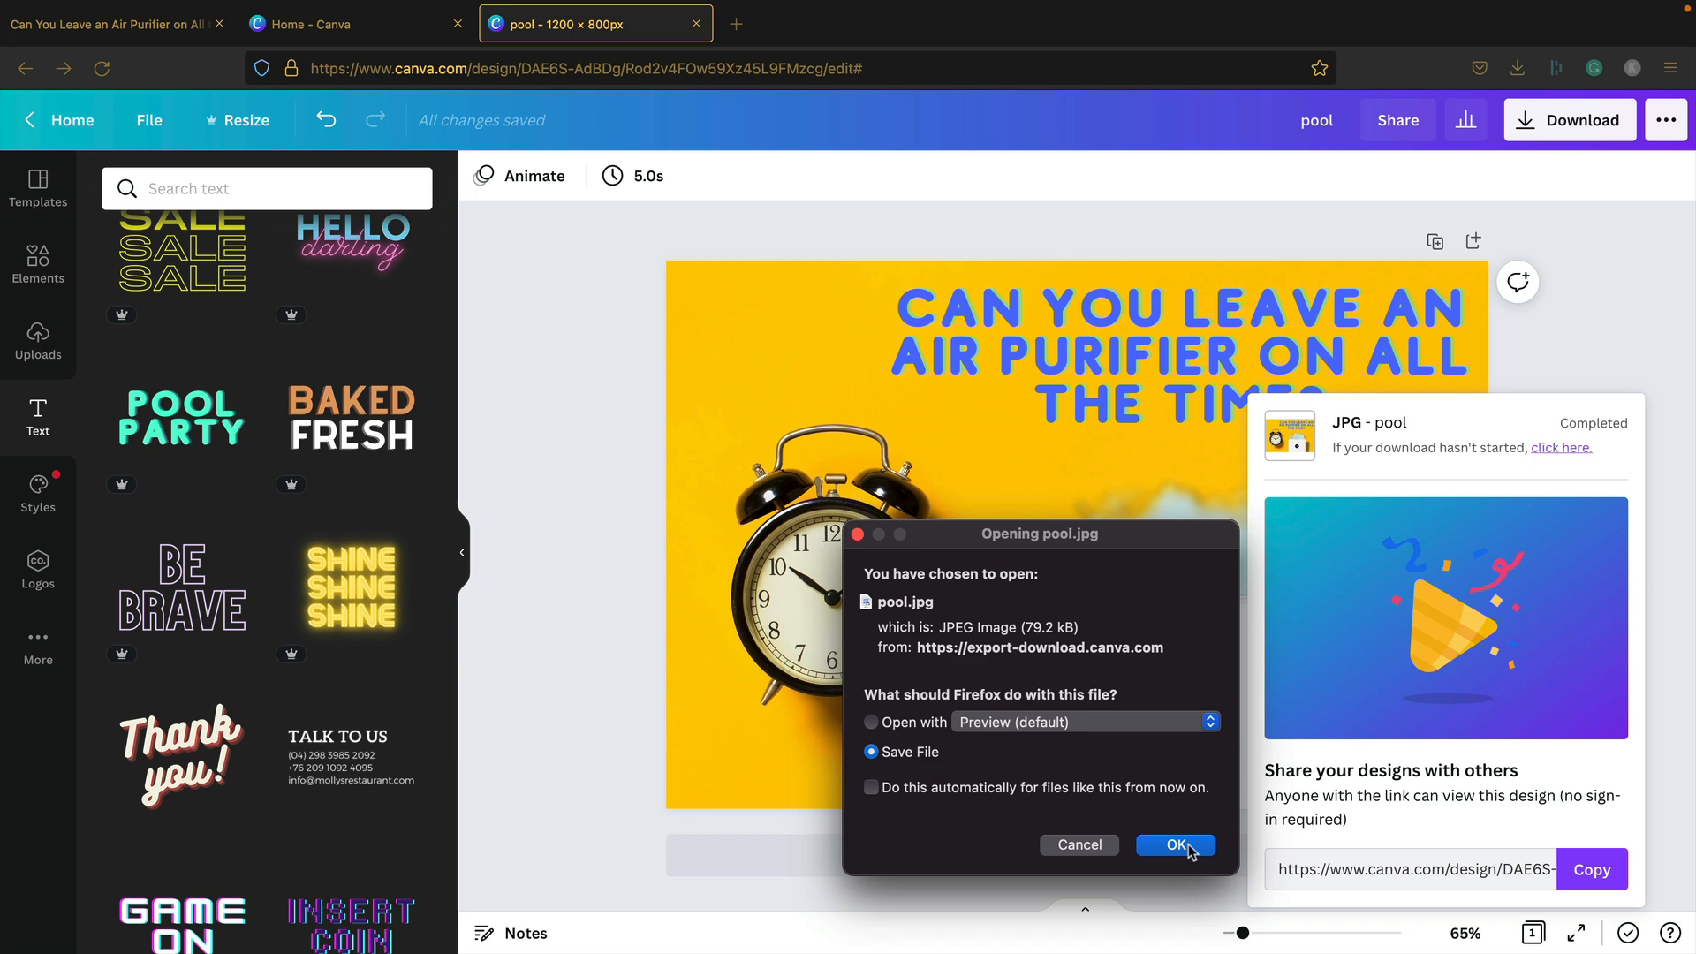
pyautogui.click(1179, 845)
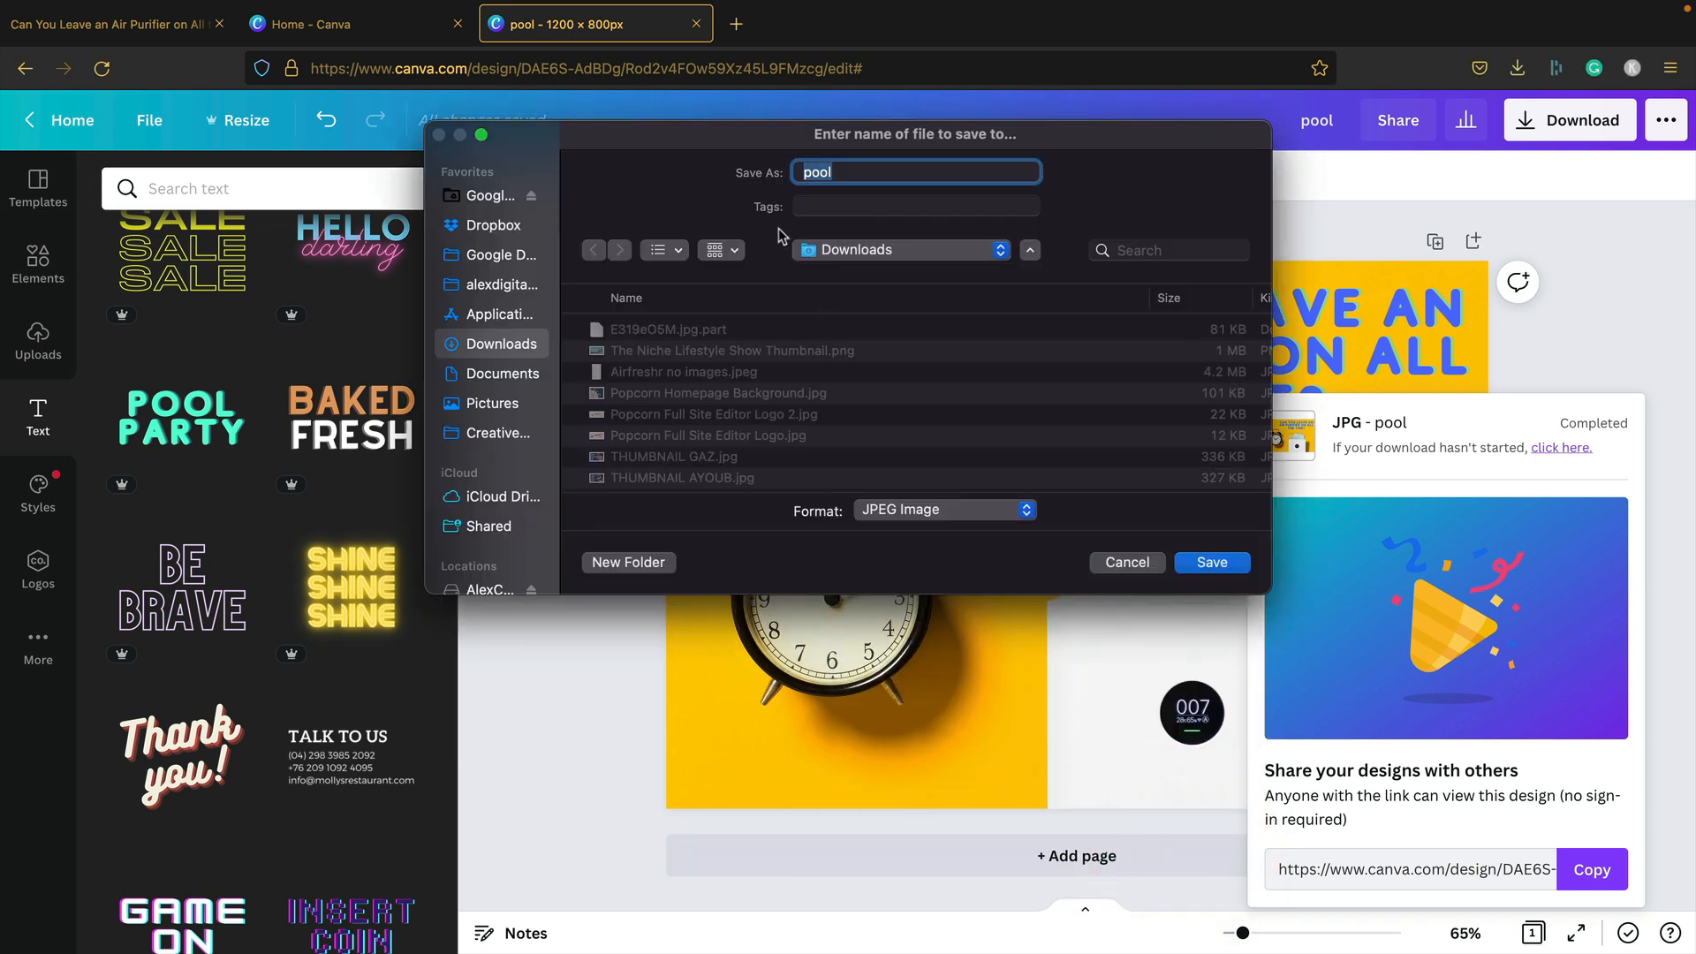
pyautogui.write('cvan you')
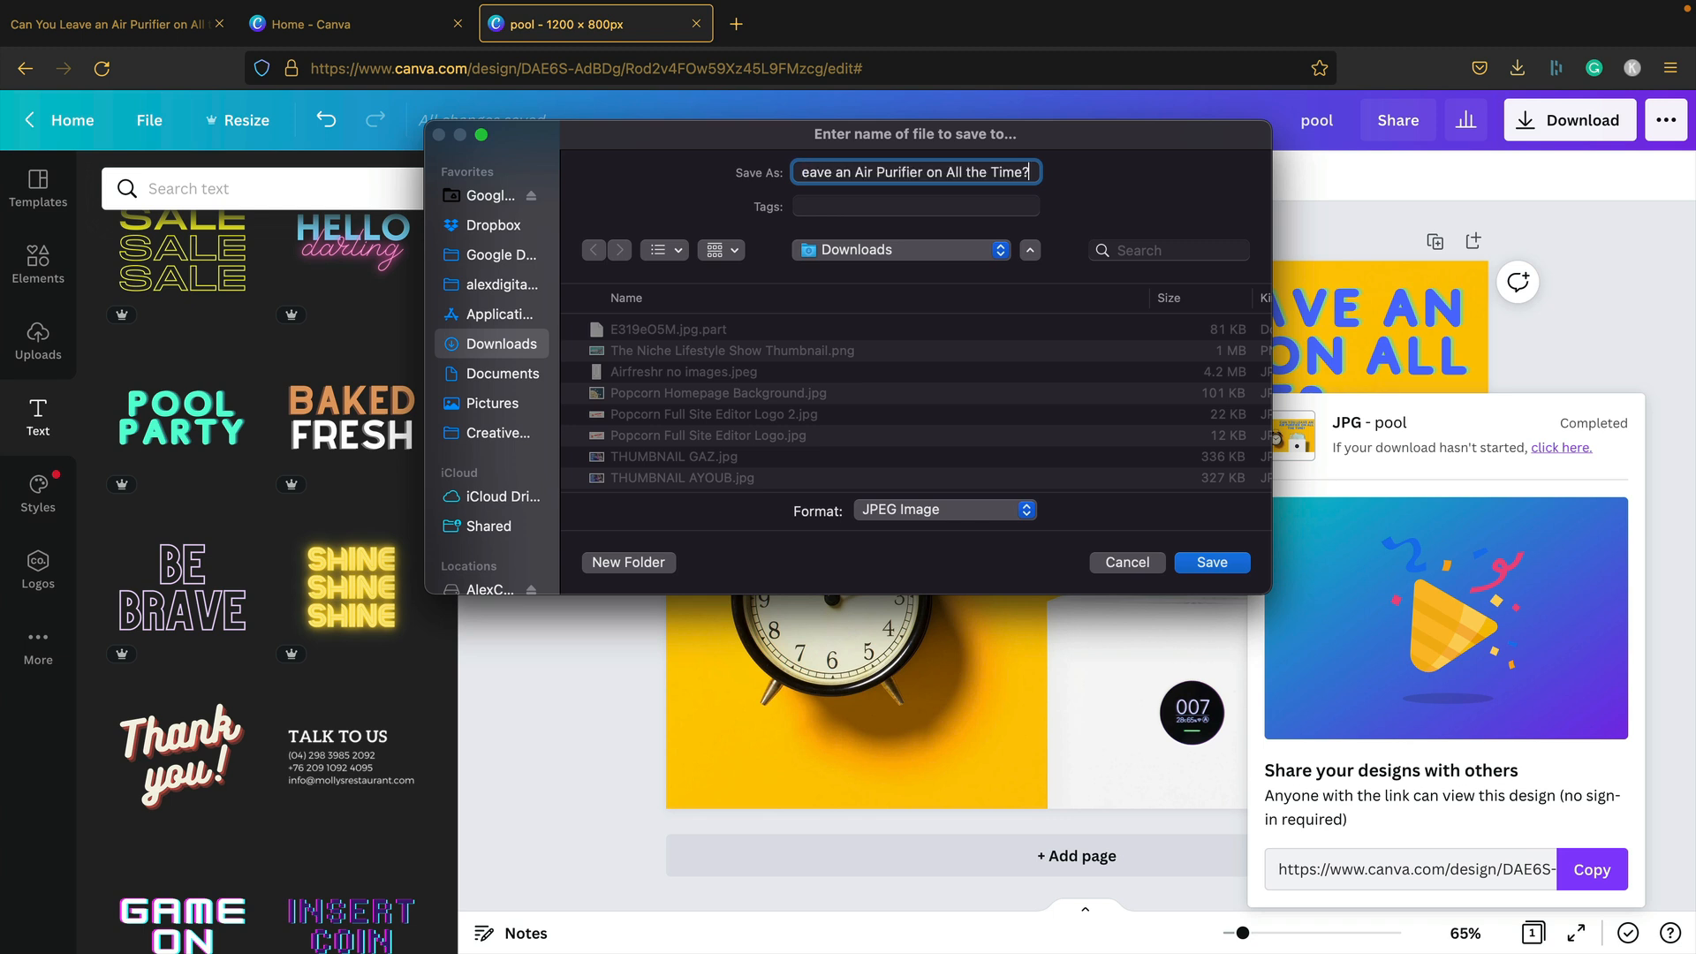
pyautogui.click(1211, 562)
# Switch to the blog article, open it in the WordPress post editor, and start setting its featured image
pyautogui.click(93, 31)
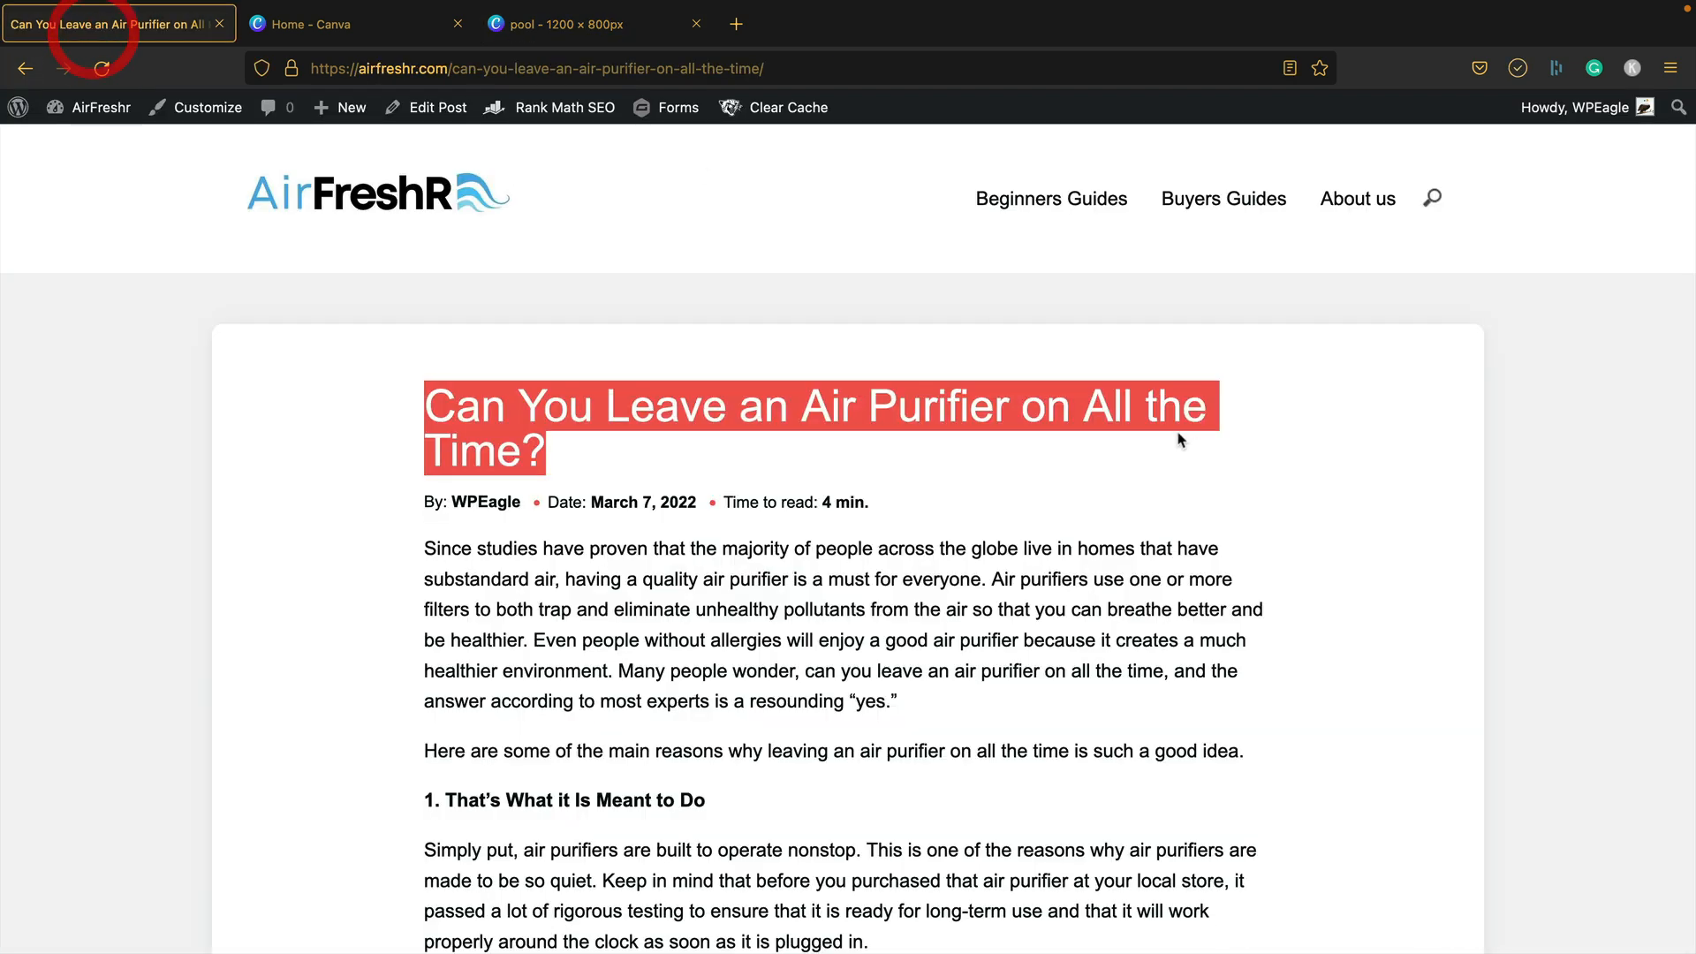
pyautogui.click(421, 107)
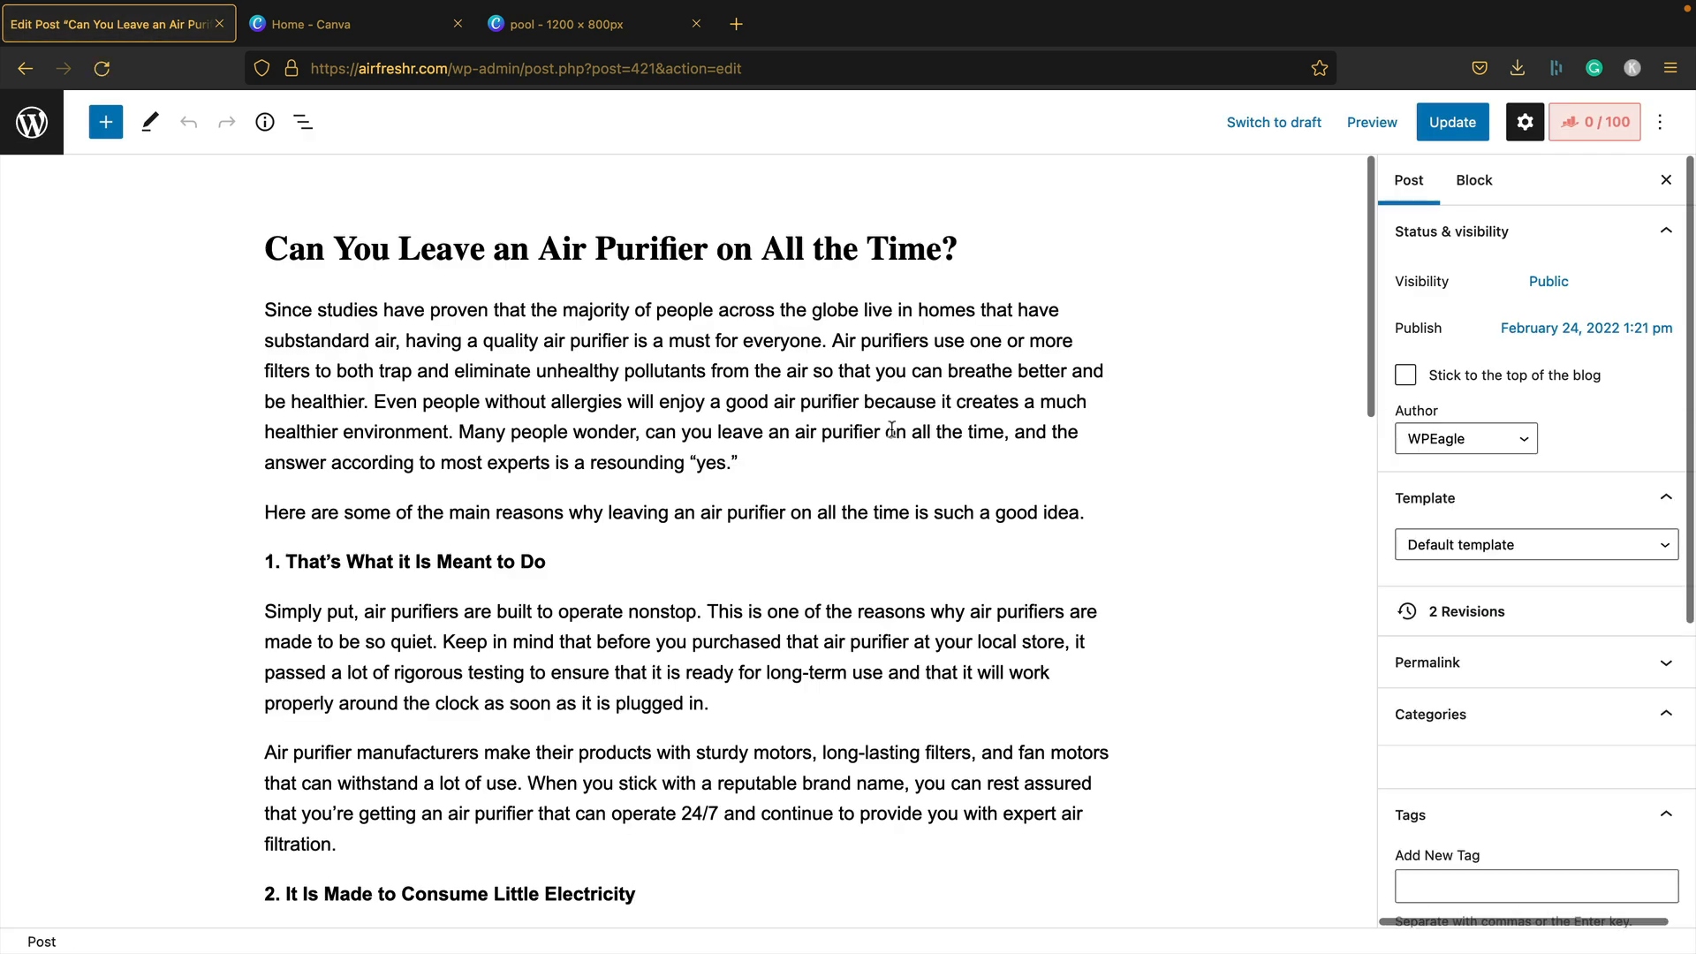
pyautogui.scroll(-6, 1586, 358)
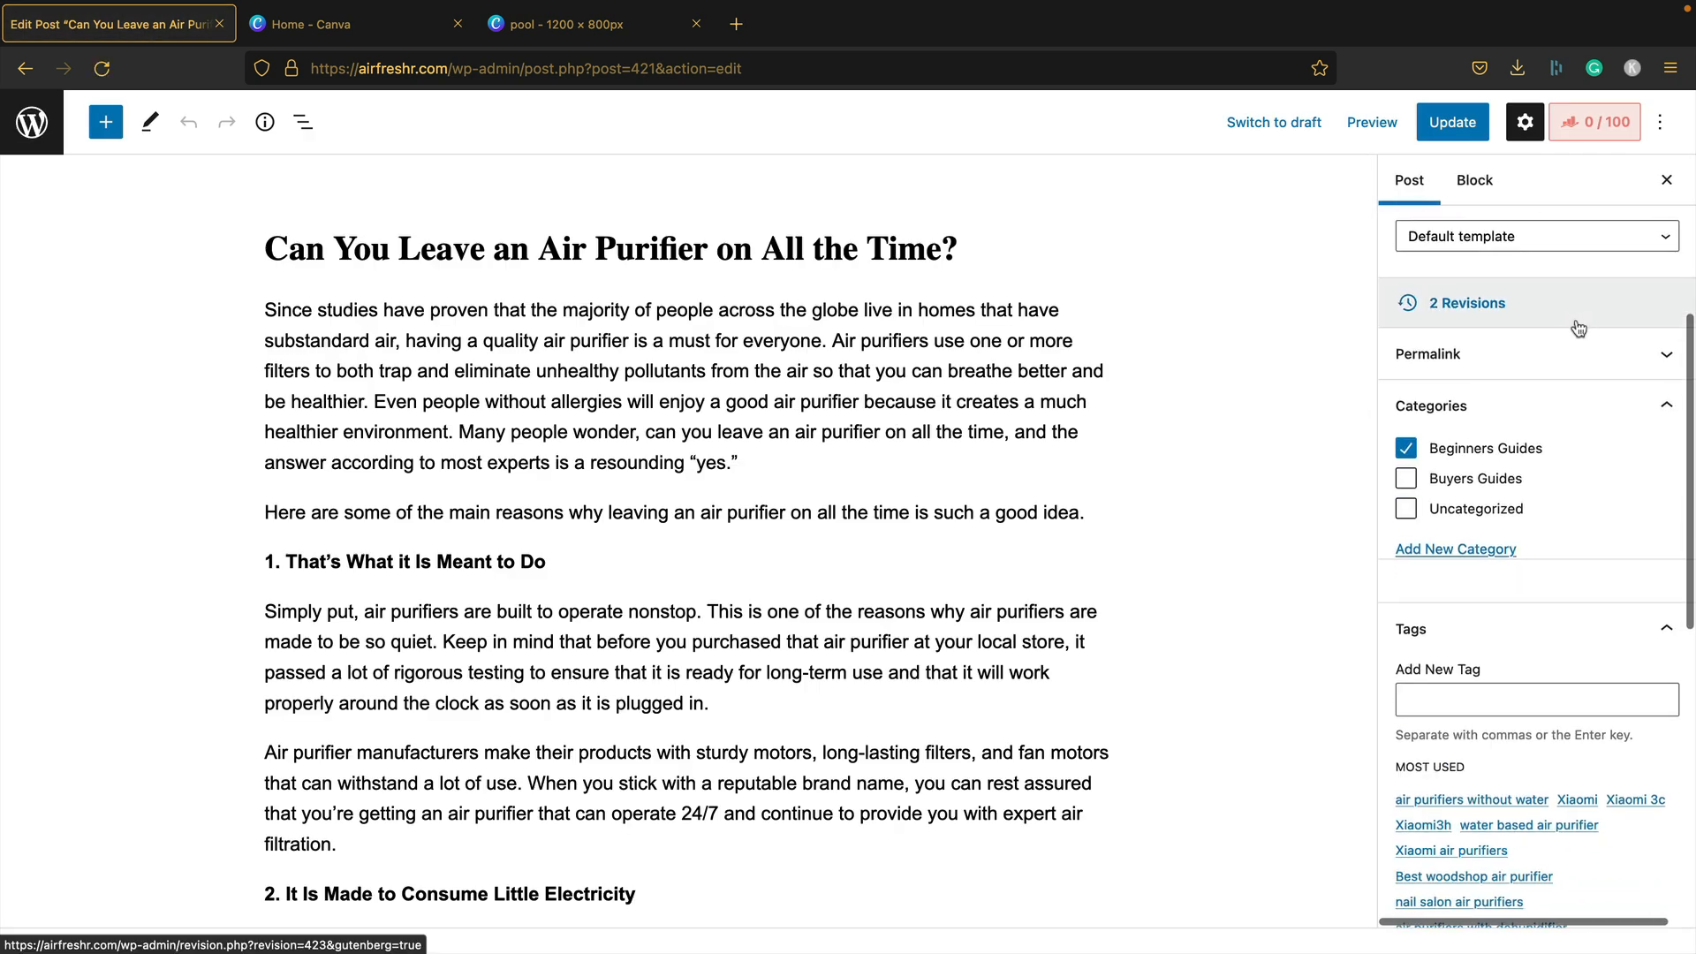
pyautogui.scroll(-5, 1581, 328)
pyautogui.click(1521, 416)
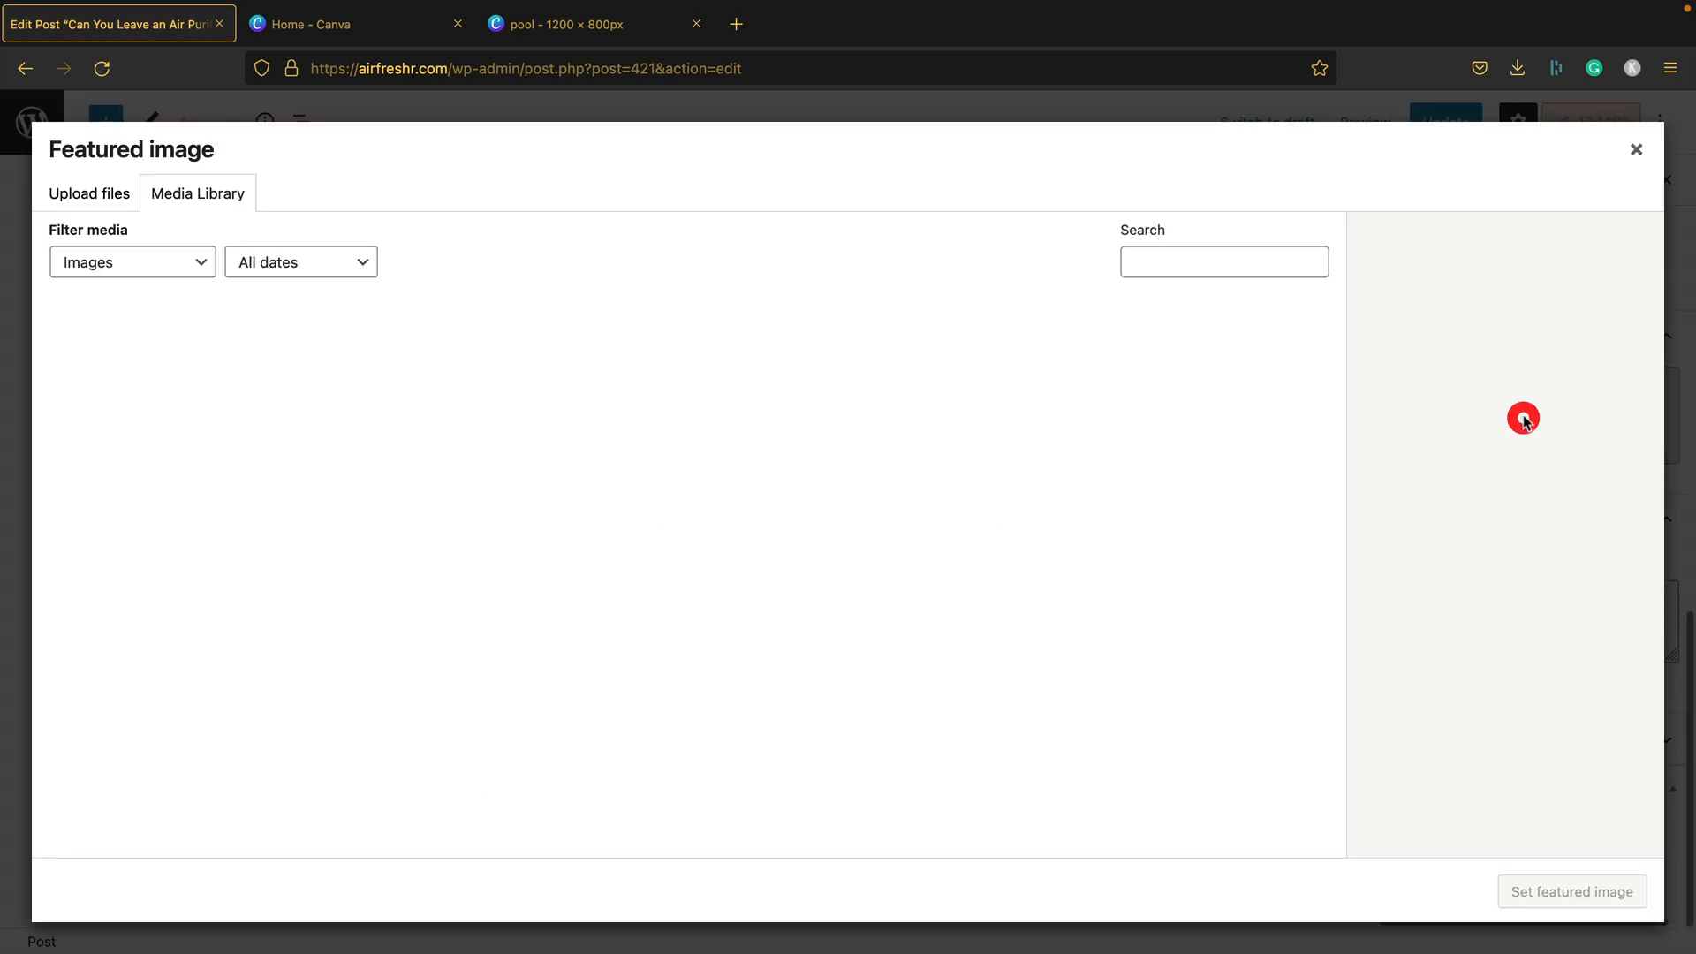
# Upload the downloaded air purifier JPG and set it as the post's featured image
pyautogui.click(62, 206)
pyautogui.click(901, 518)
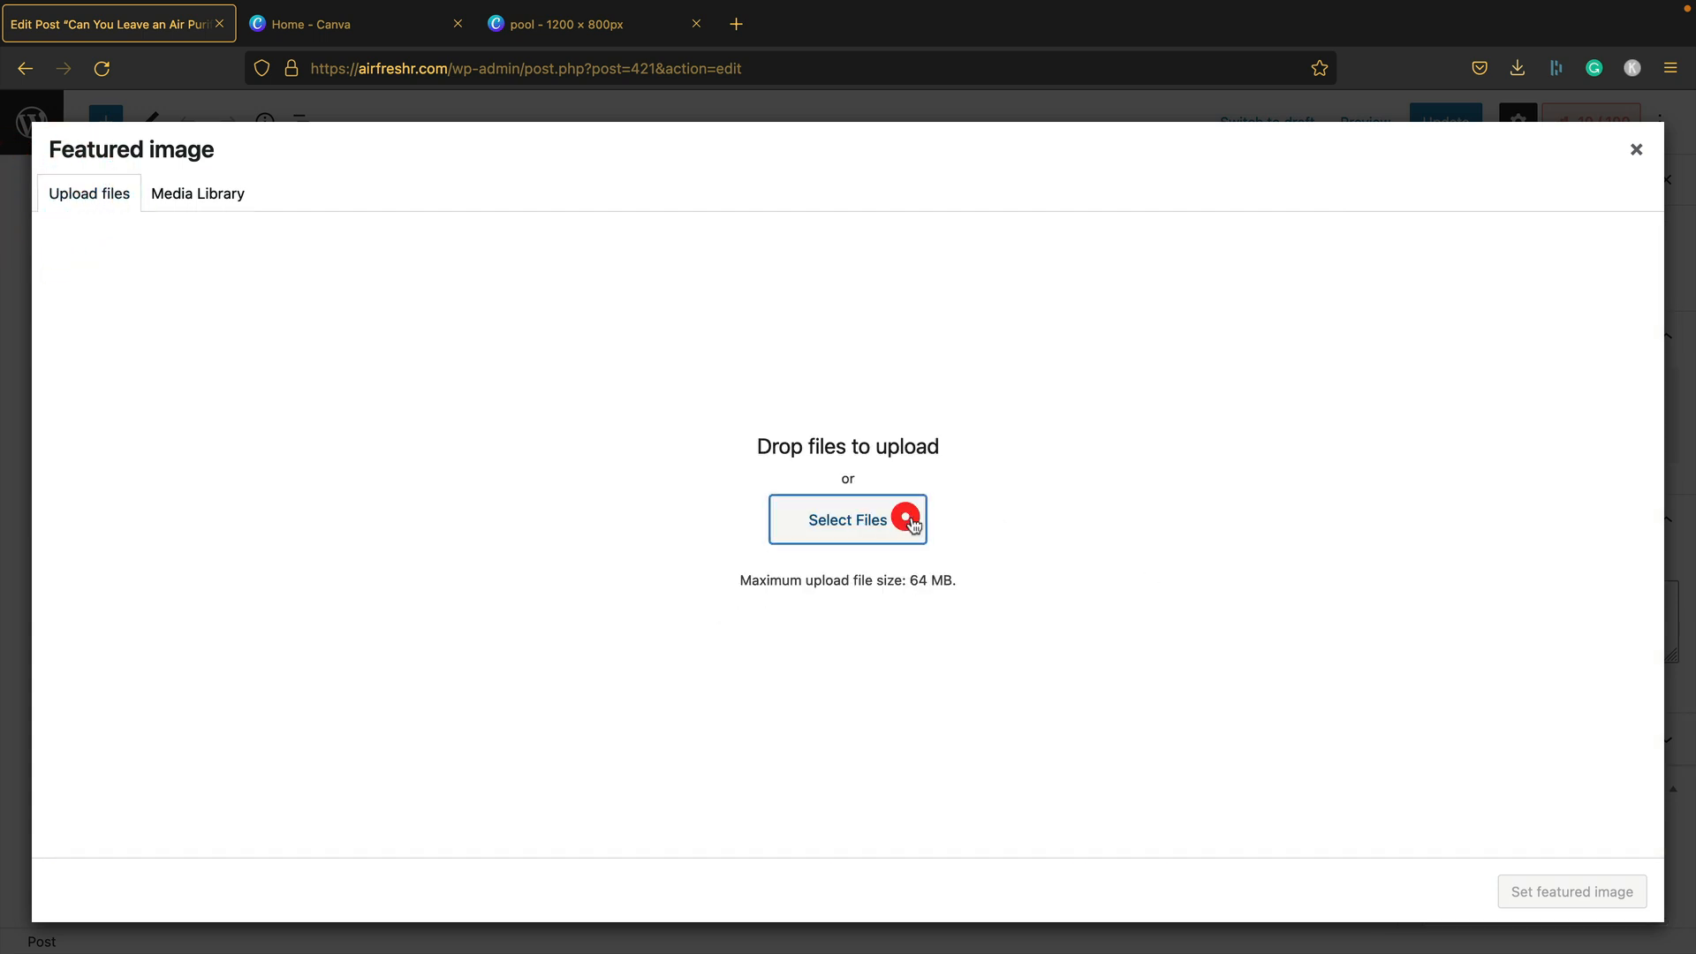
pyautogui.doubleClick(830, 233)
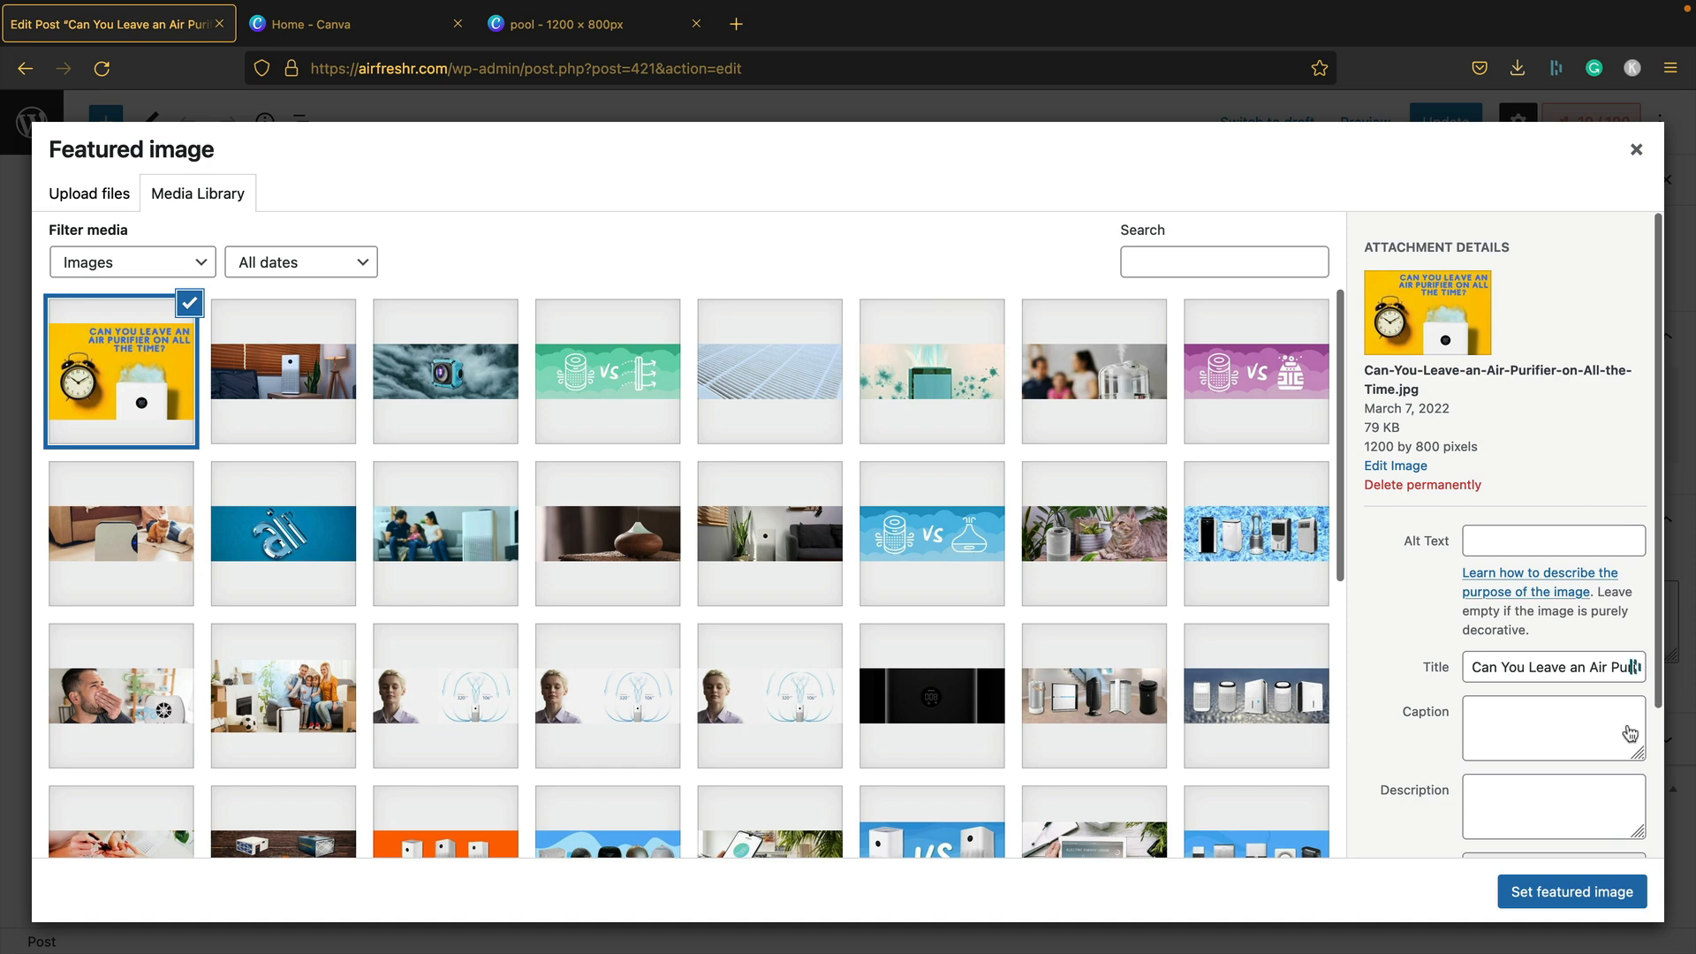
pyautogui.click(1588, 886)
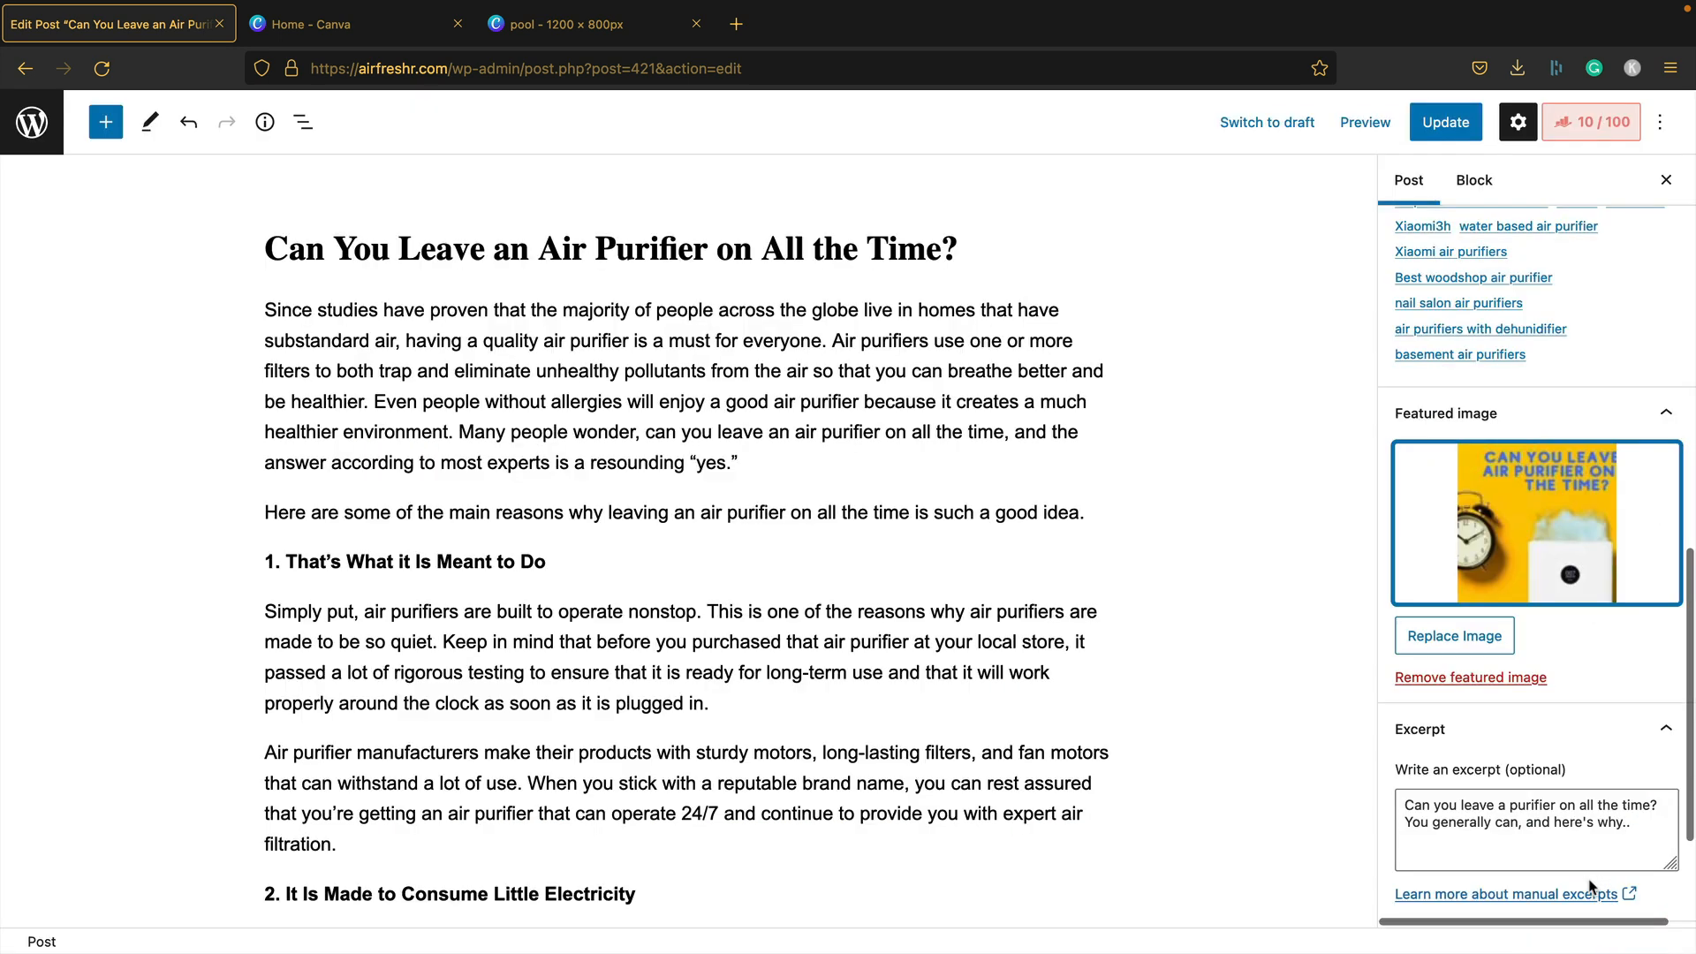
pyautogui.scroll(-4, 990, 454)
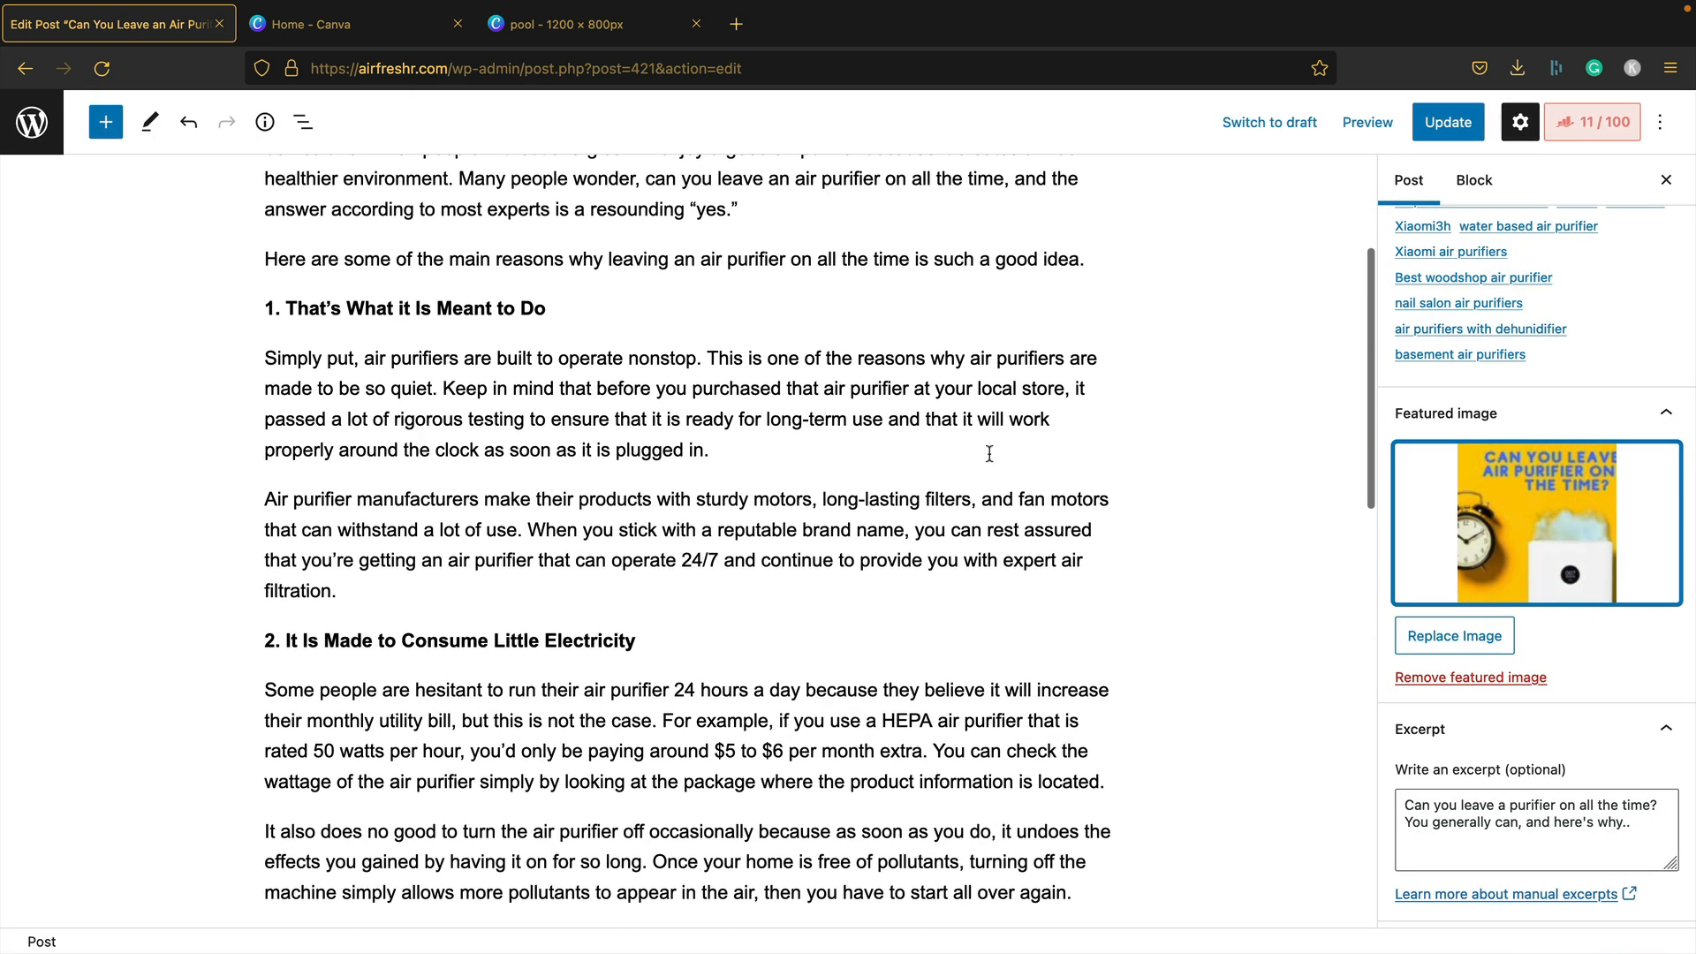
# Look through the article's sections and turn the bold line "1. That's What it Is Meant to Do" into a heading block
pyautogui.scroll(-6, 989, 454)
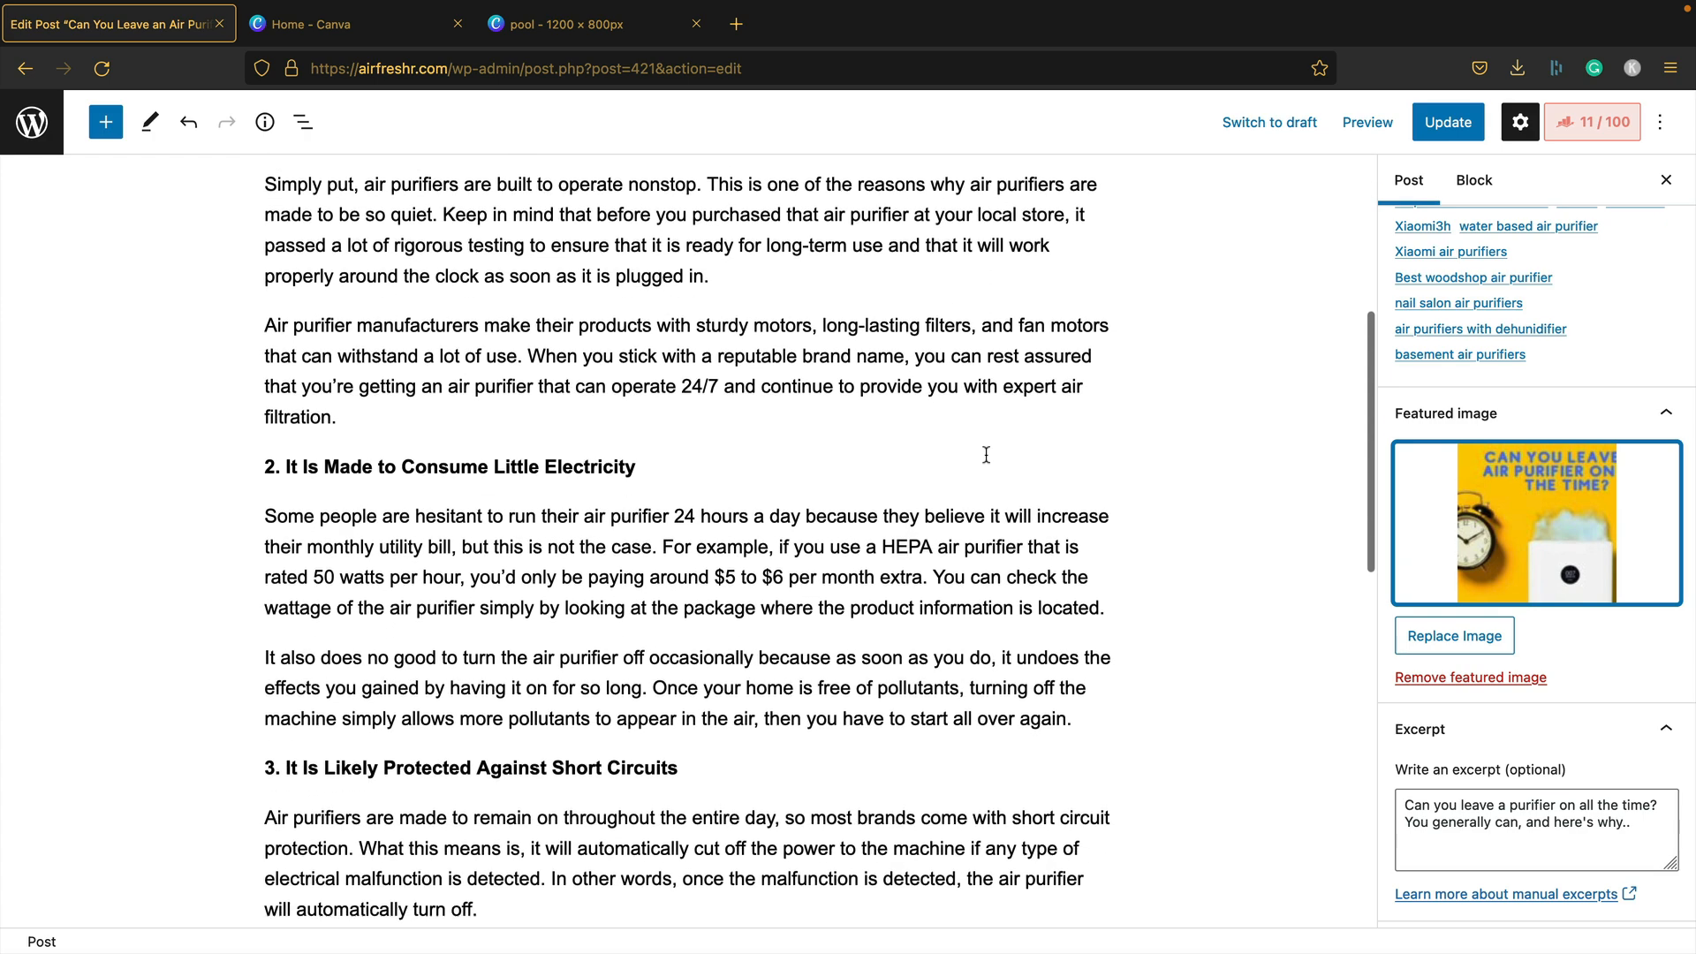
pyautogui.scroll(-1, 986, 452)
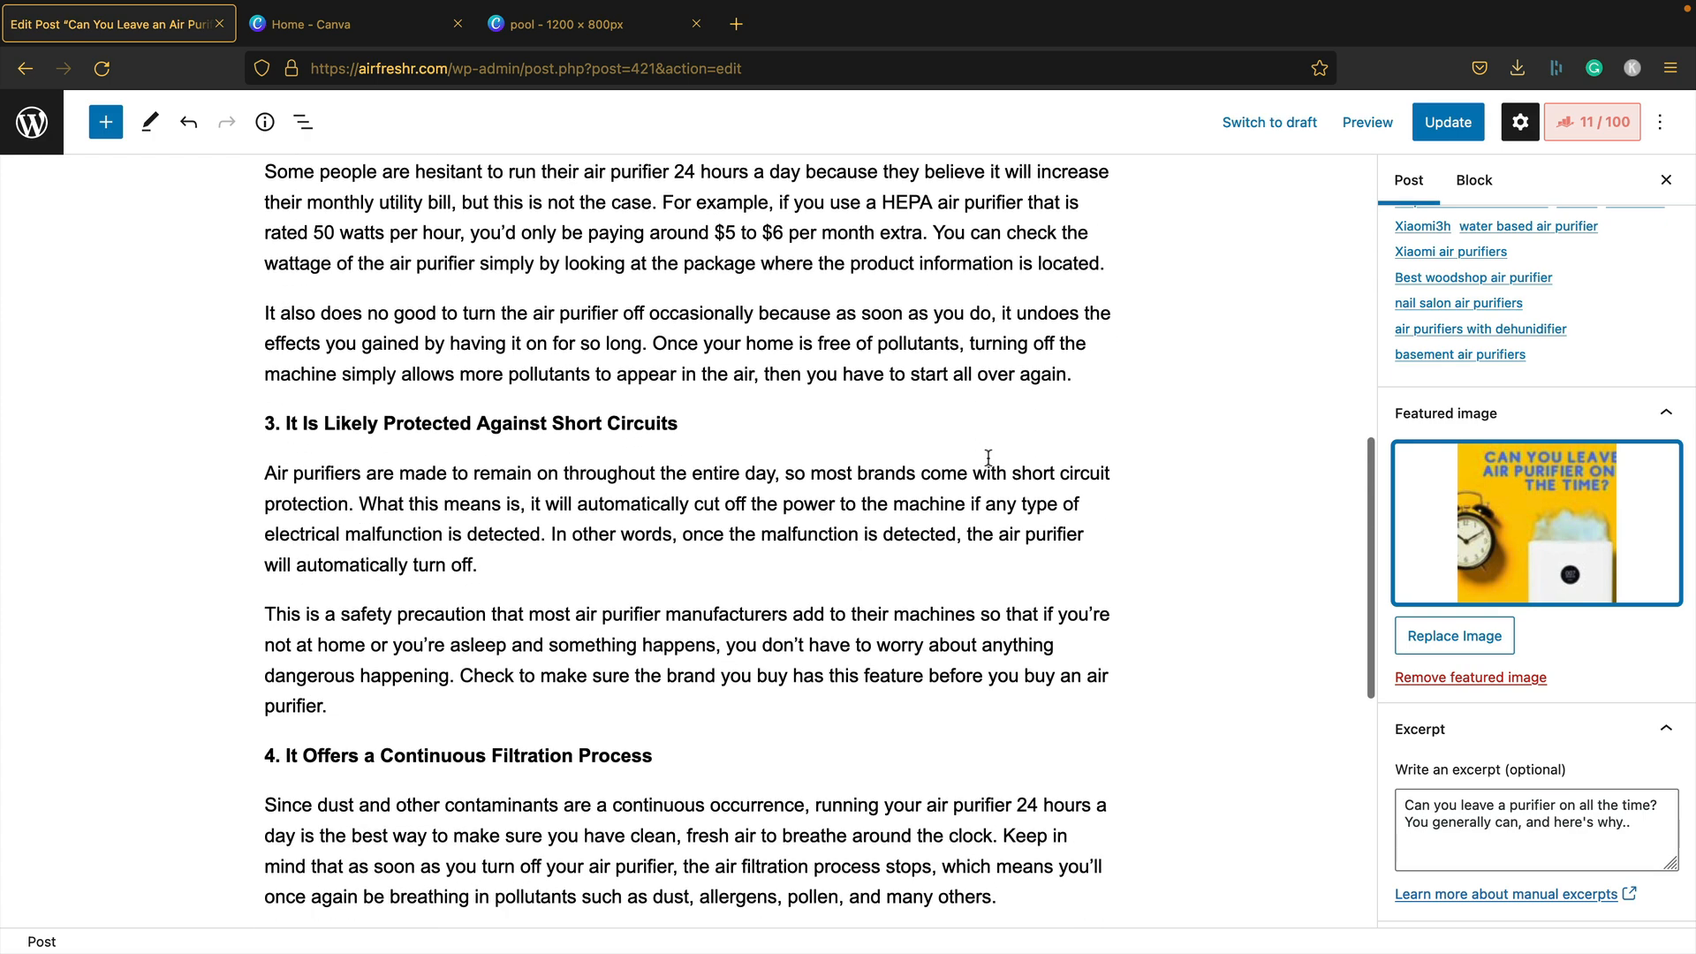
pyautogui.scroll(-5, 985, 457)
pyautogui.scroll(-3, 986, 452)
pyautogui.scroll(15, 986, 451)
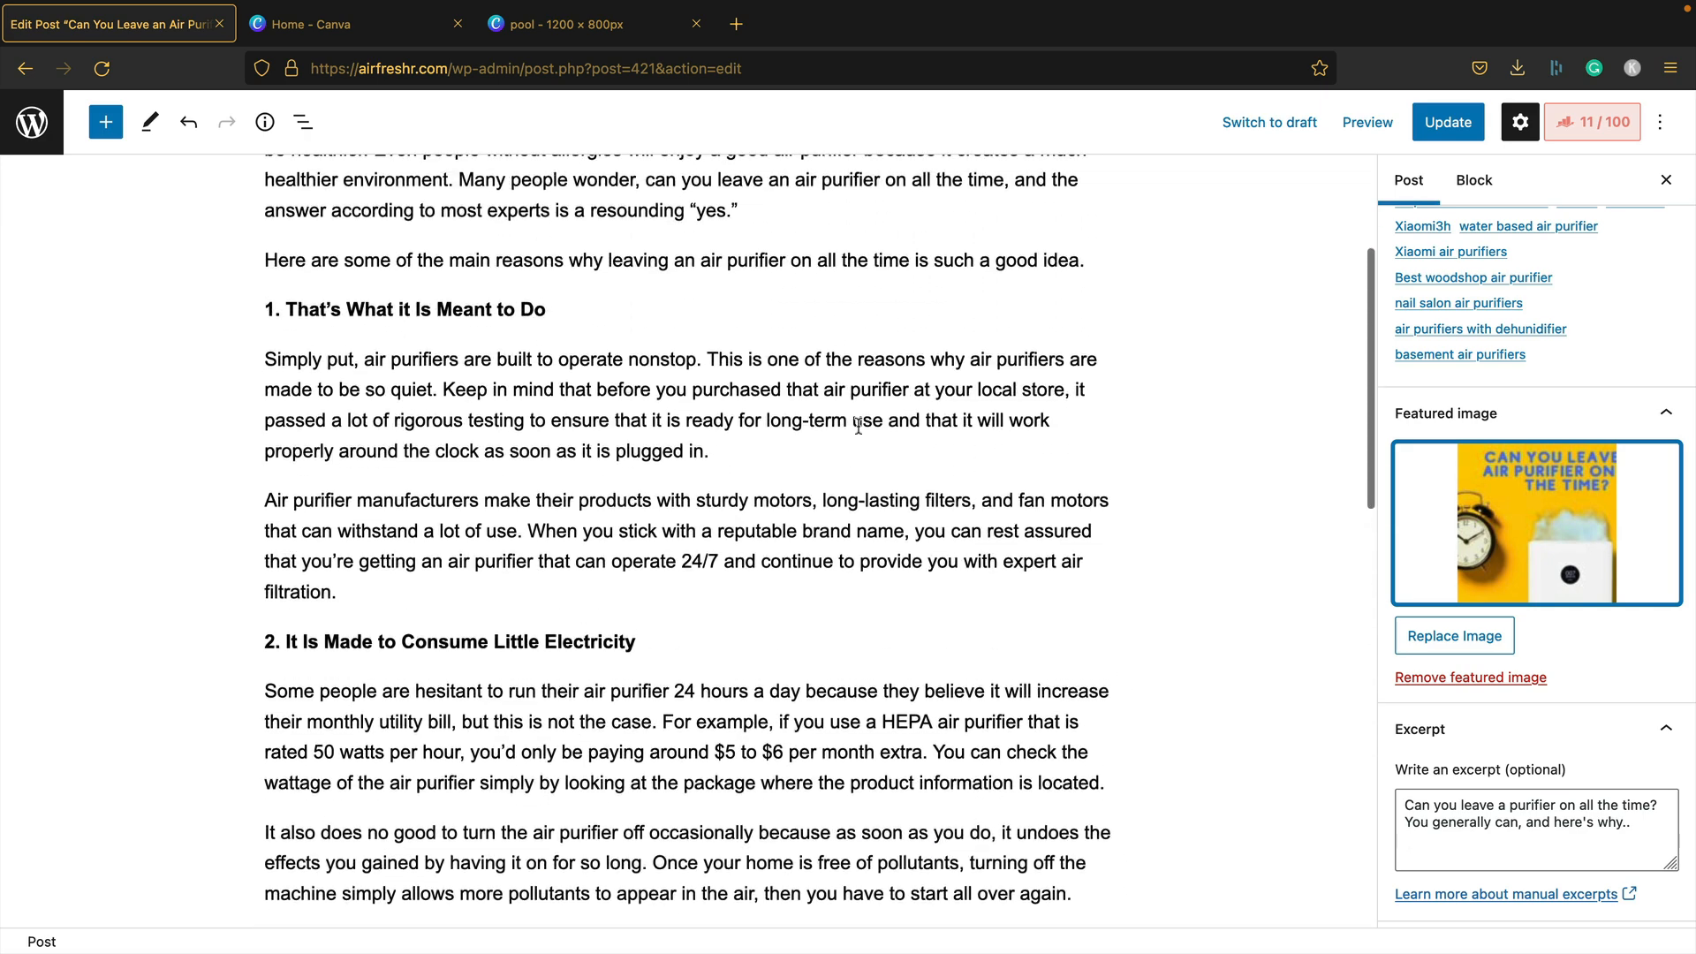
pyautogui.tripleClick(349, 311)
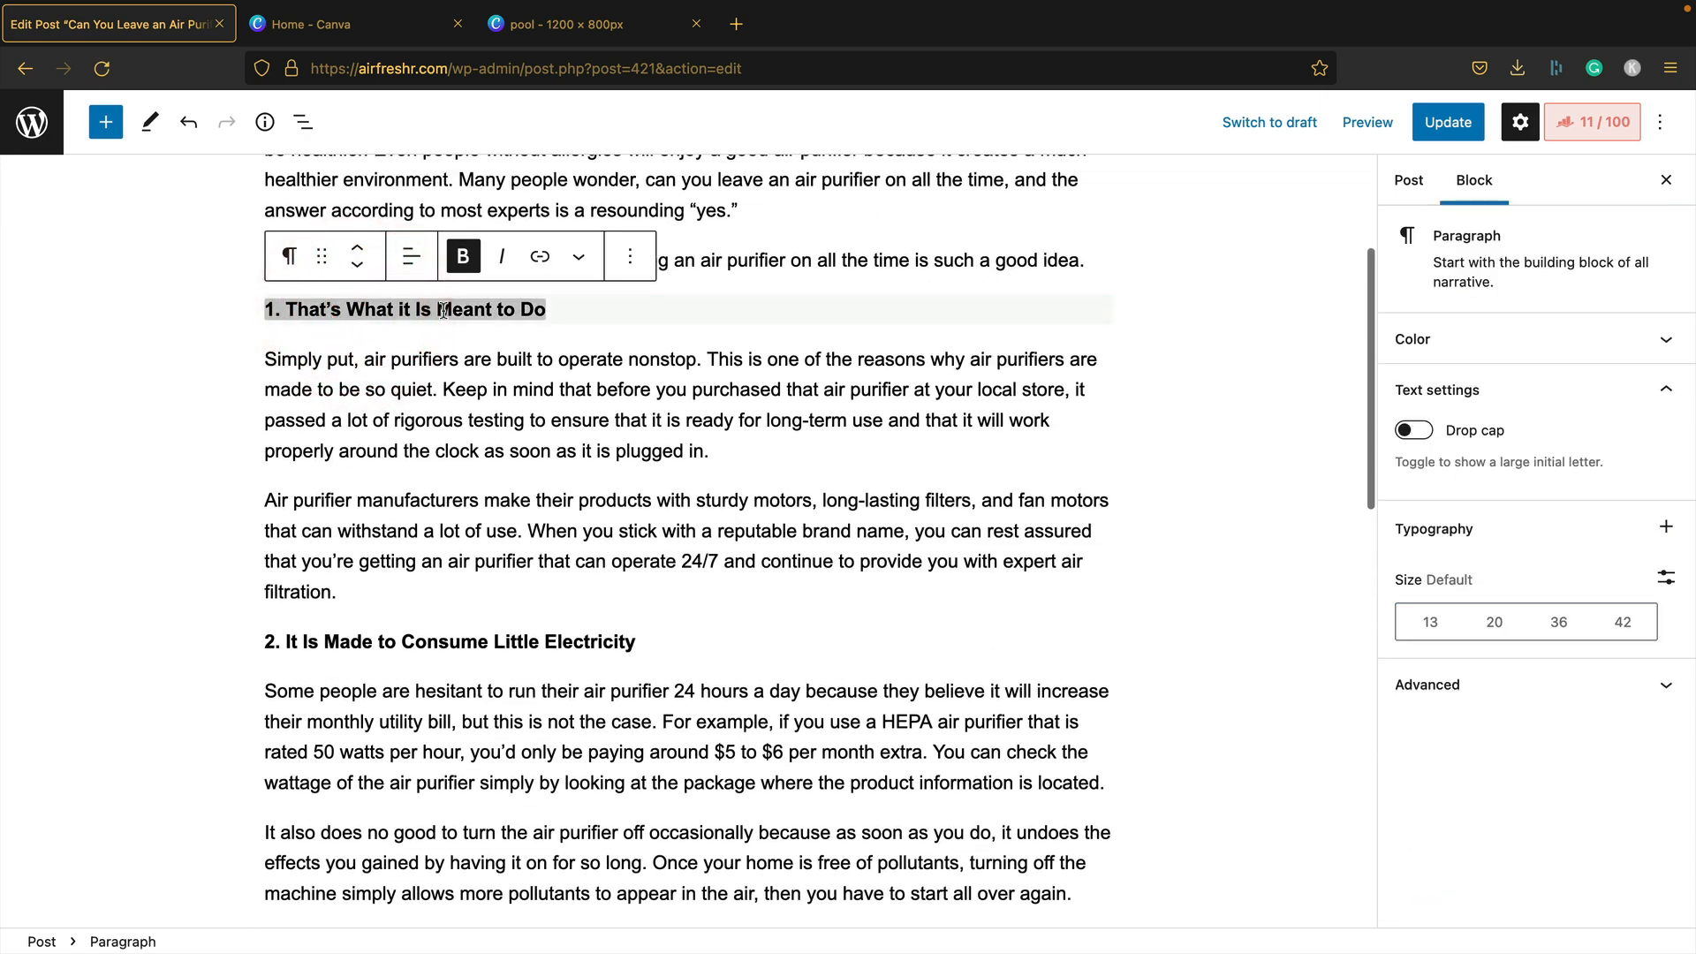
pyautogui.moveTo(642, 309); pyautogui.dragTo(79, 319)
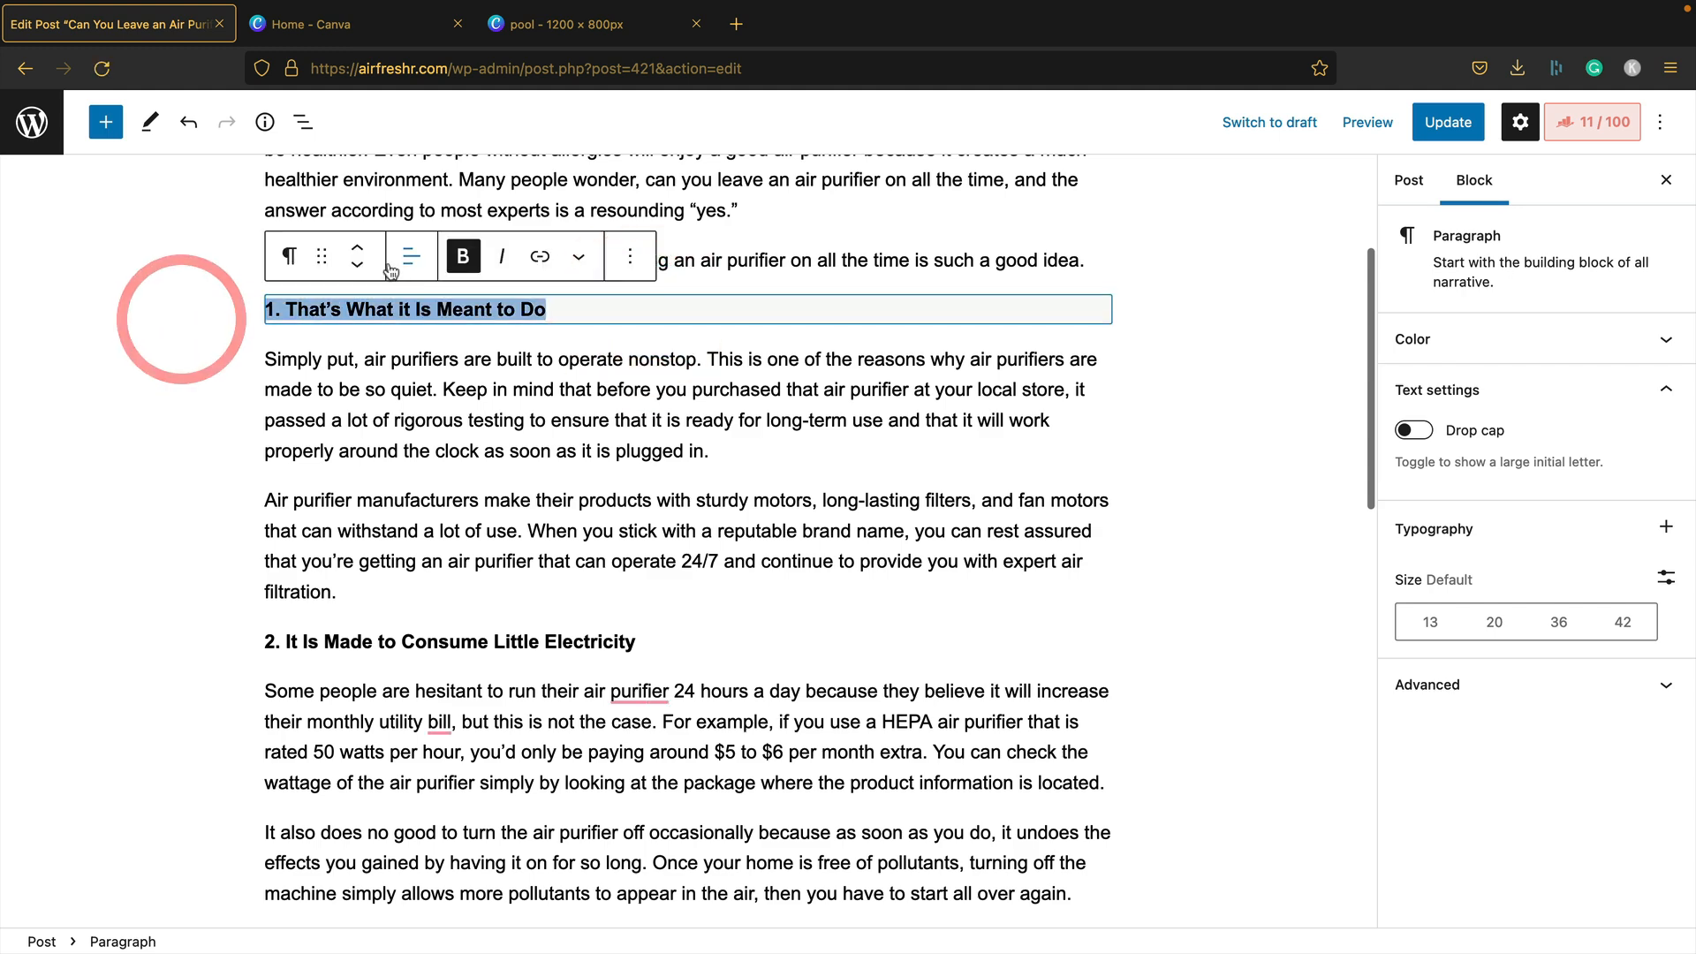
pyautogui.click(289, 256)
pyautogui.click(335, 358)
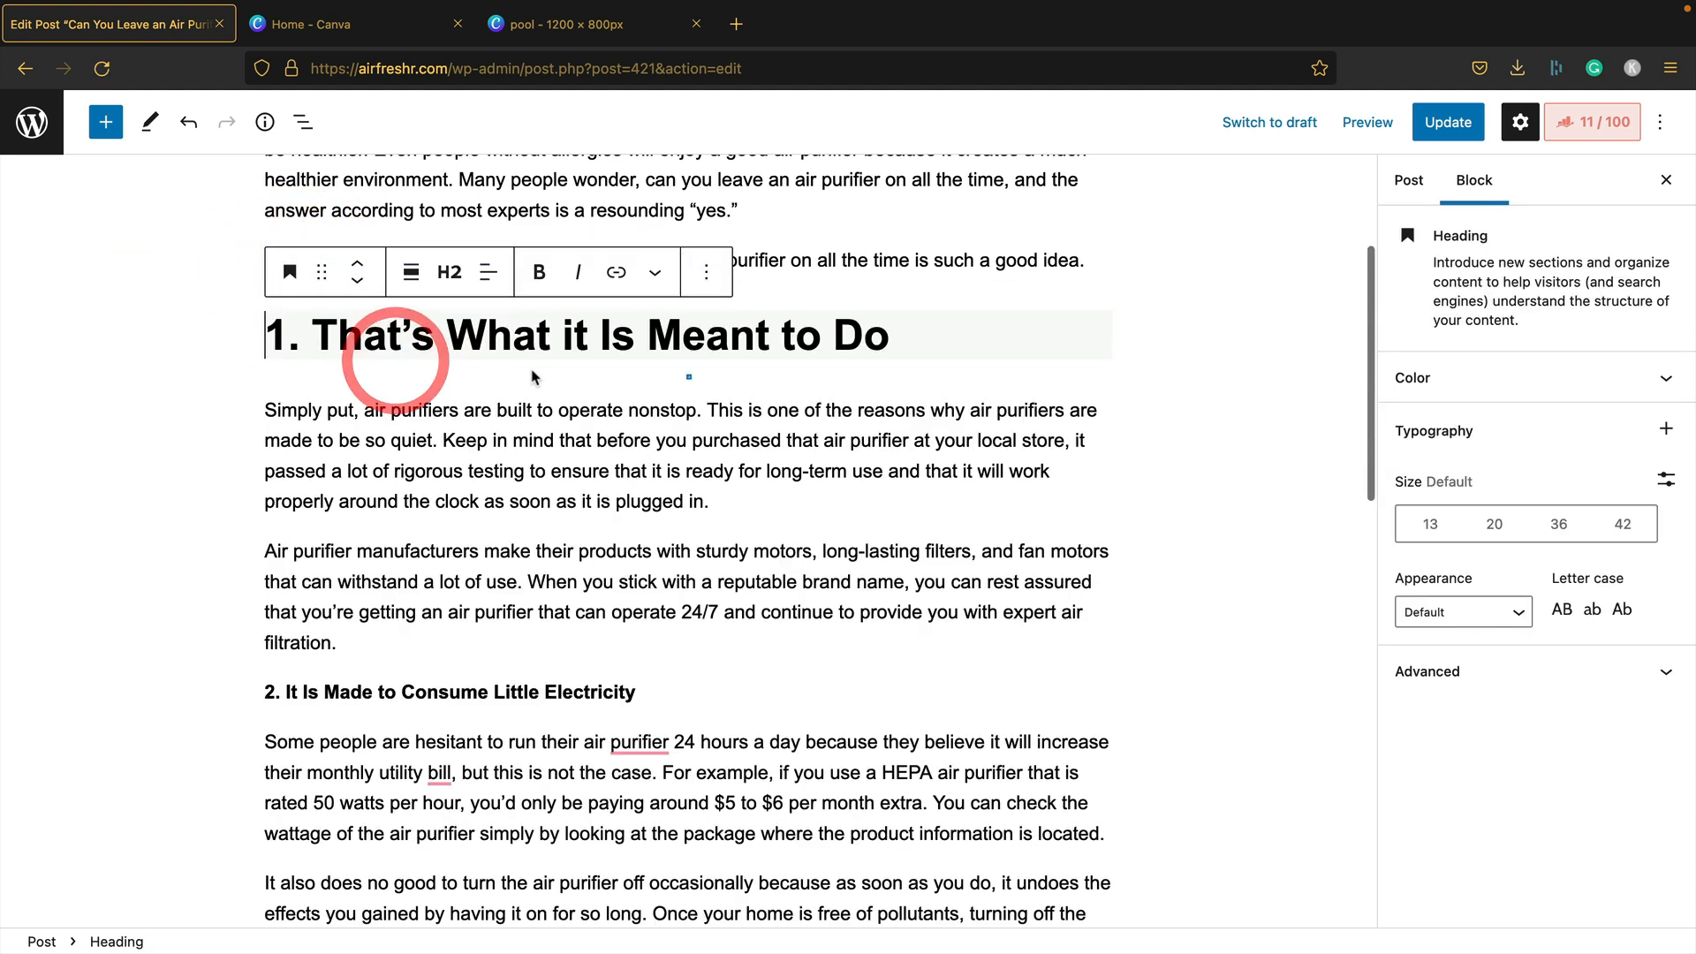
# Try level H3 on the first section heading and set it back to H2
pyautogui.click(443, 281)
pyautogui.click(446, 337)
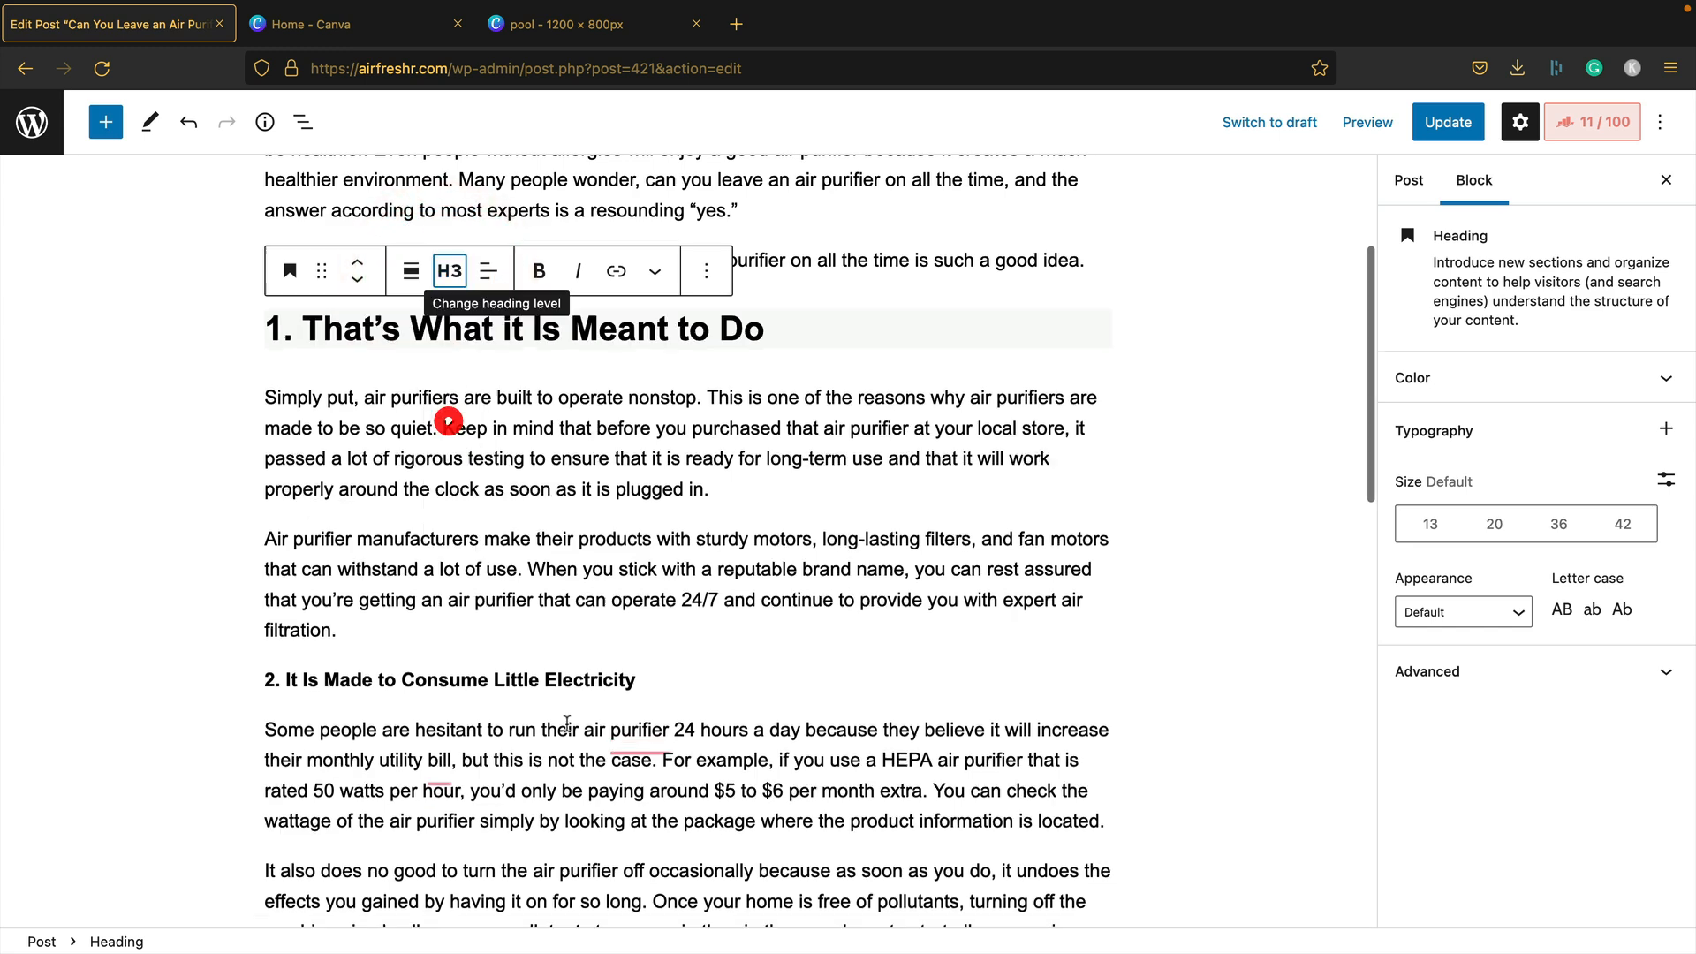
pyautogui.click(448, 269)
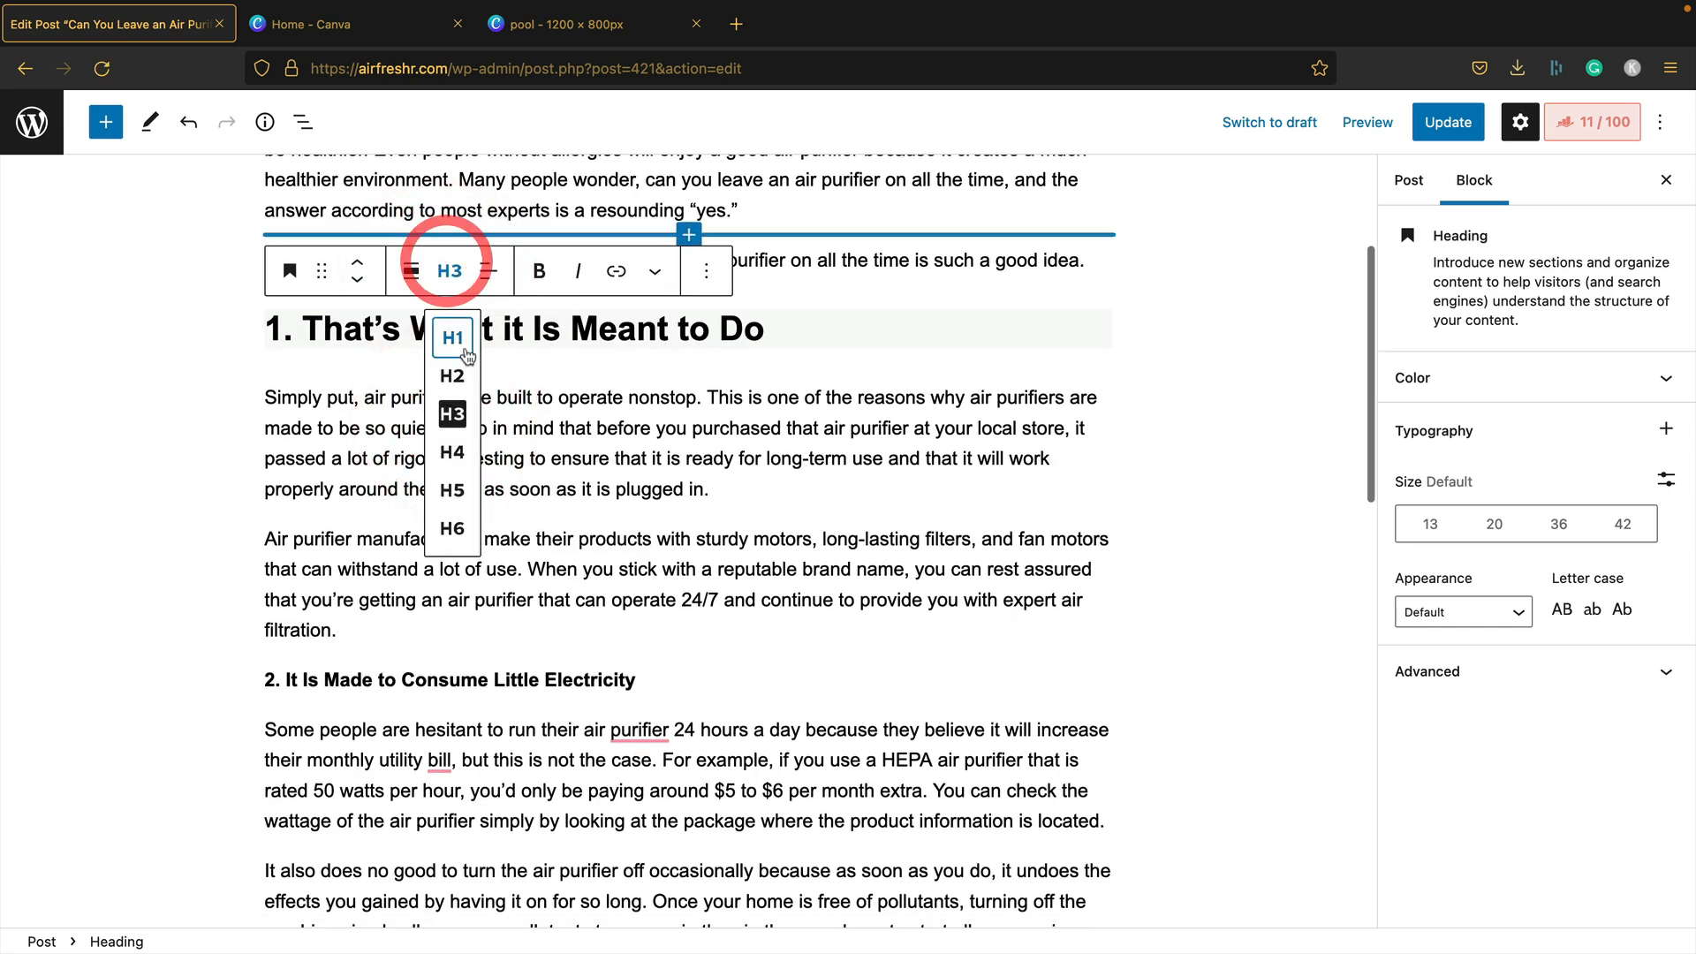
pyautogui.click(453, 371)
# Turn the bold line "2. It Is Made to Consume Little Electricity" into an H2 heading
pyautogui.moveTo(677, 698); pyautogui.dragTo(250, 693)
pyautogui.click(294, 636)
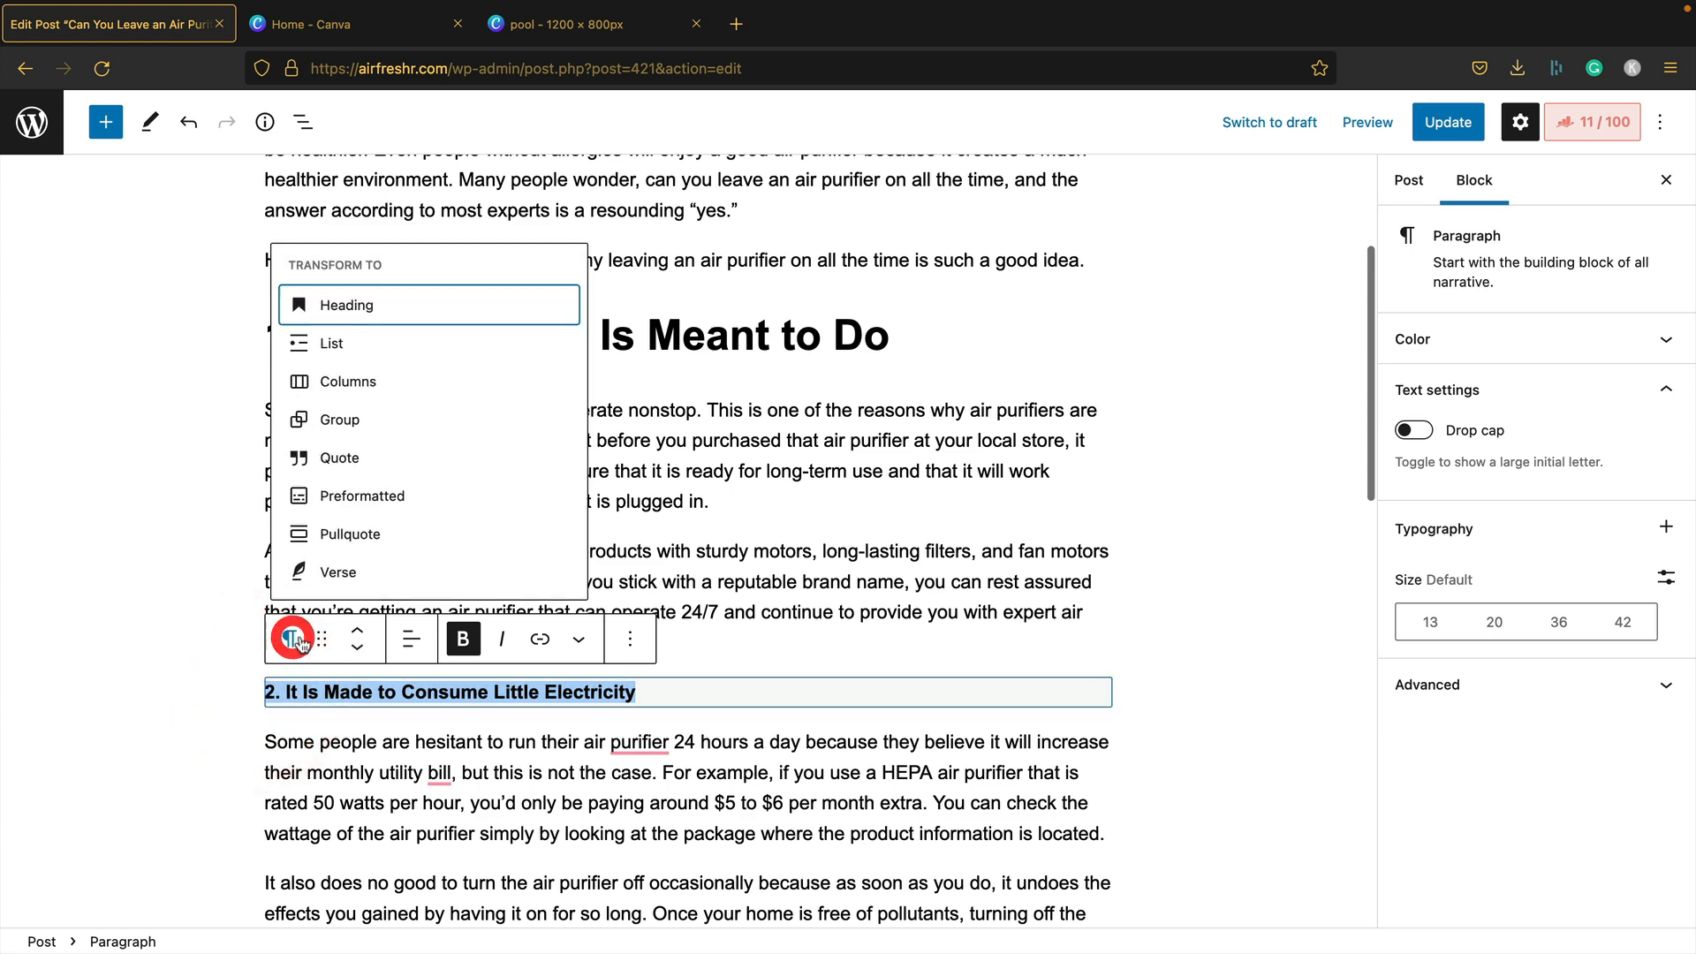
pyautogui.click(388, 309)
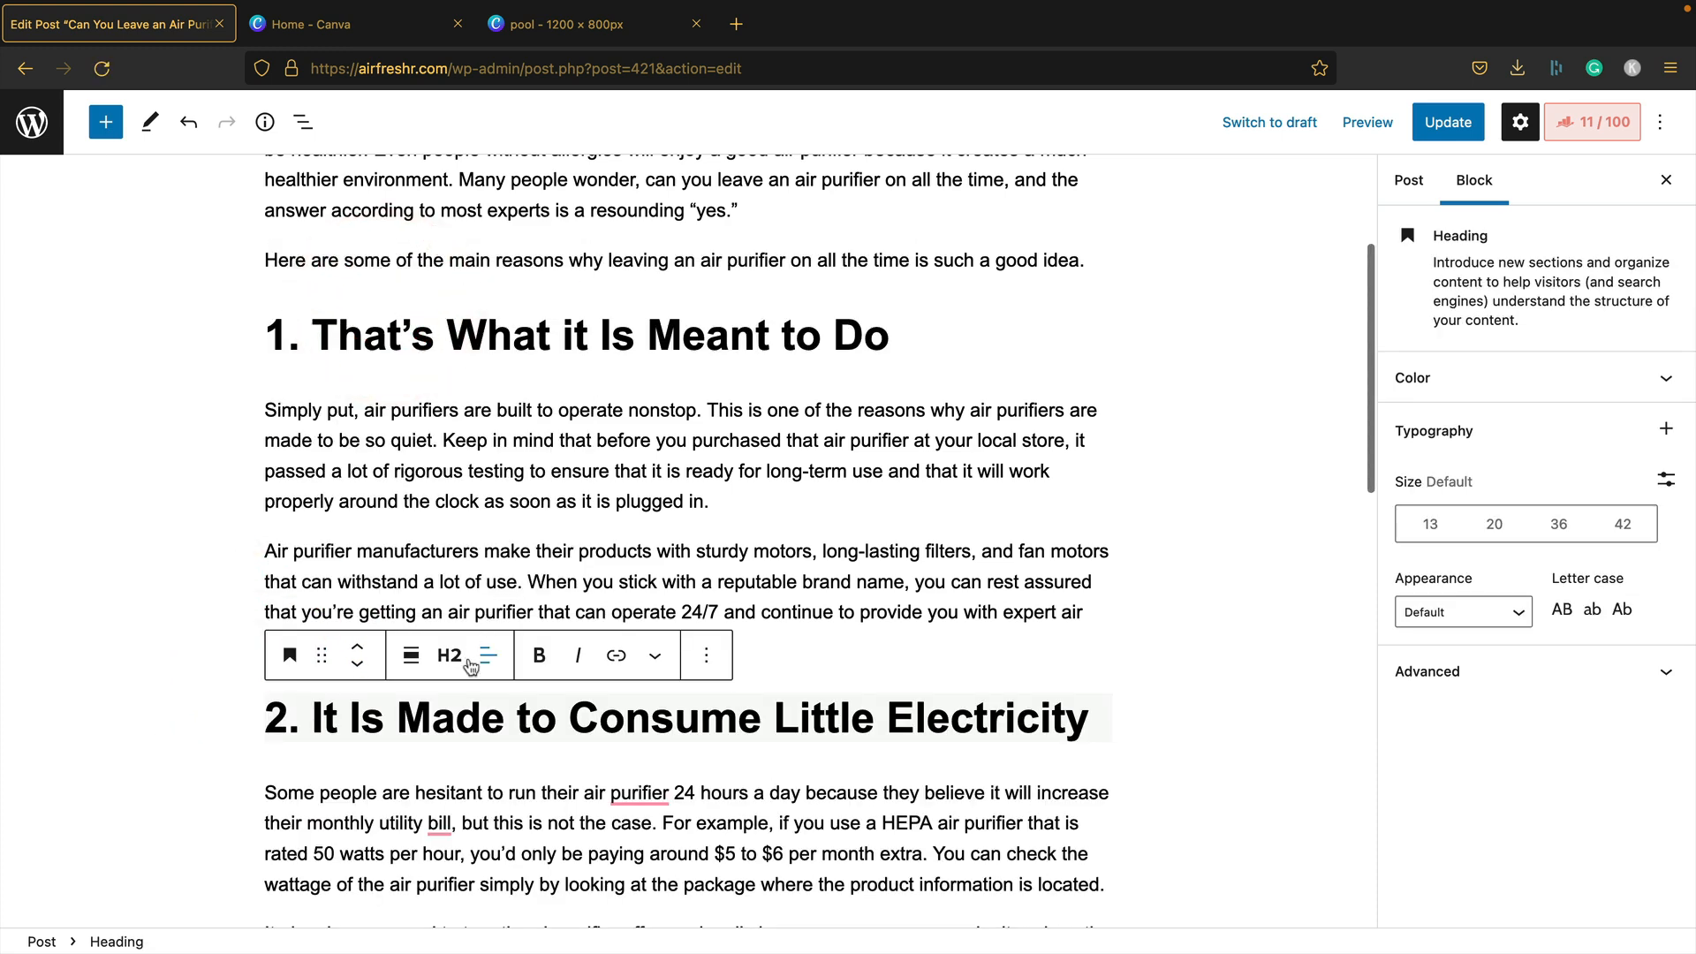
pyautogui.scroll(-3, 530, 583)
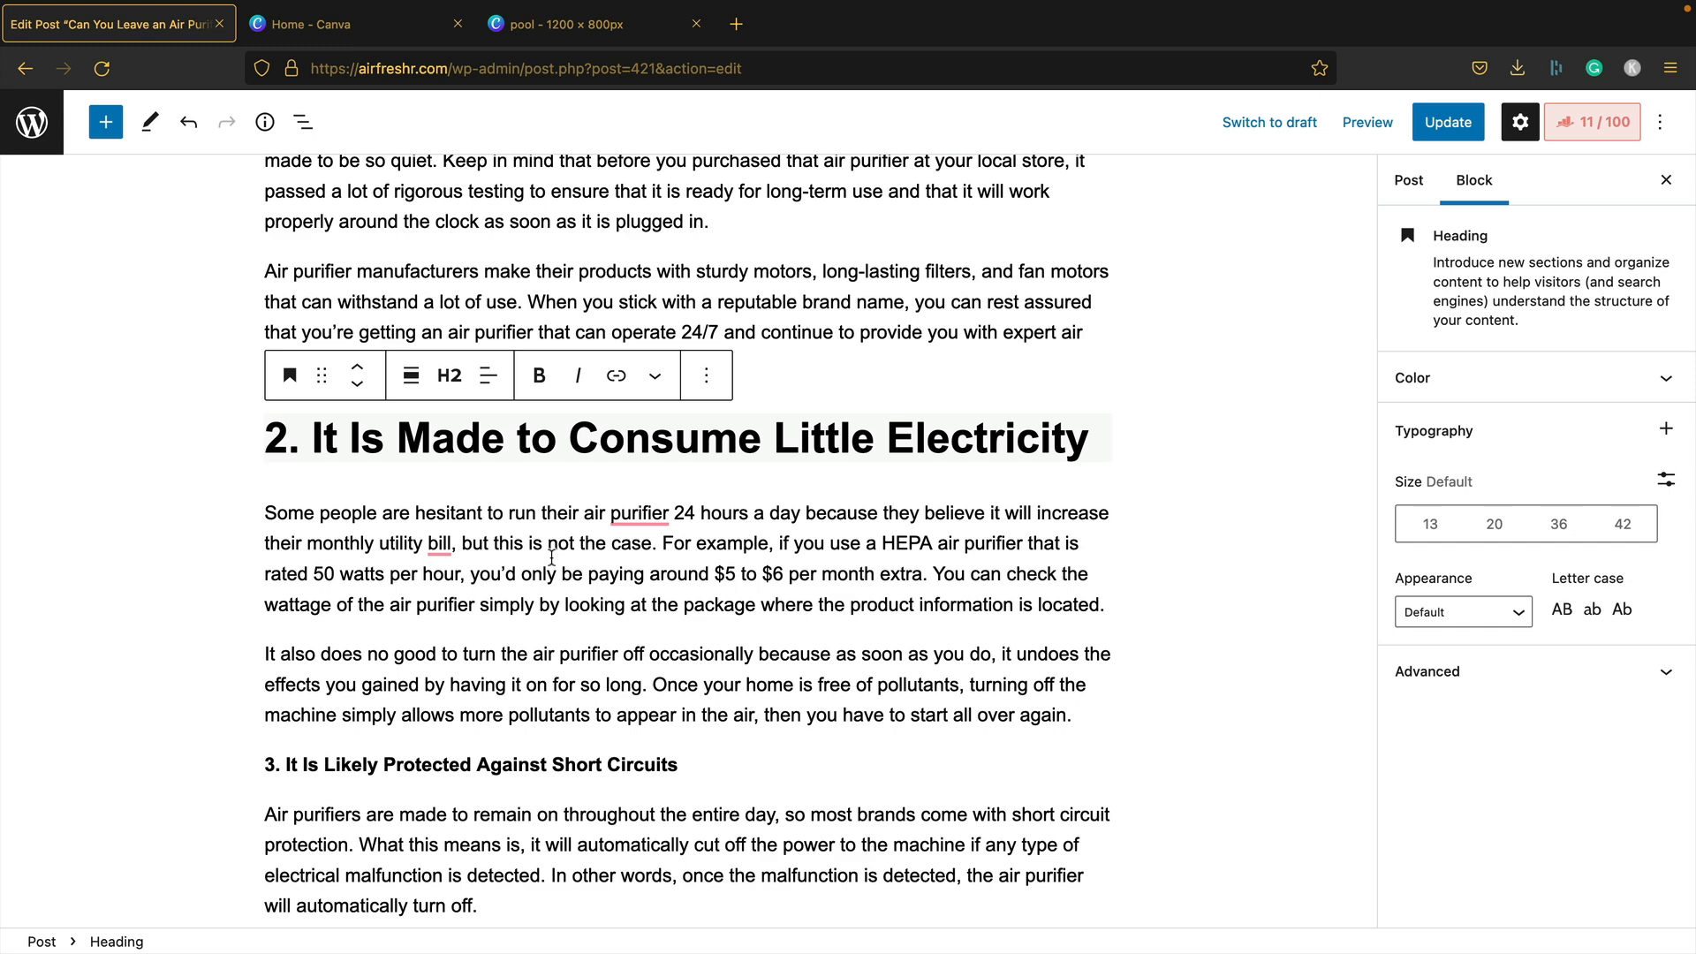
pyautogui.scroll(3, 551, 557)
pyautogui.click(575, 459)
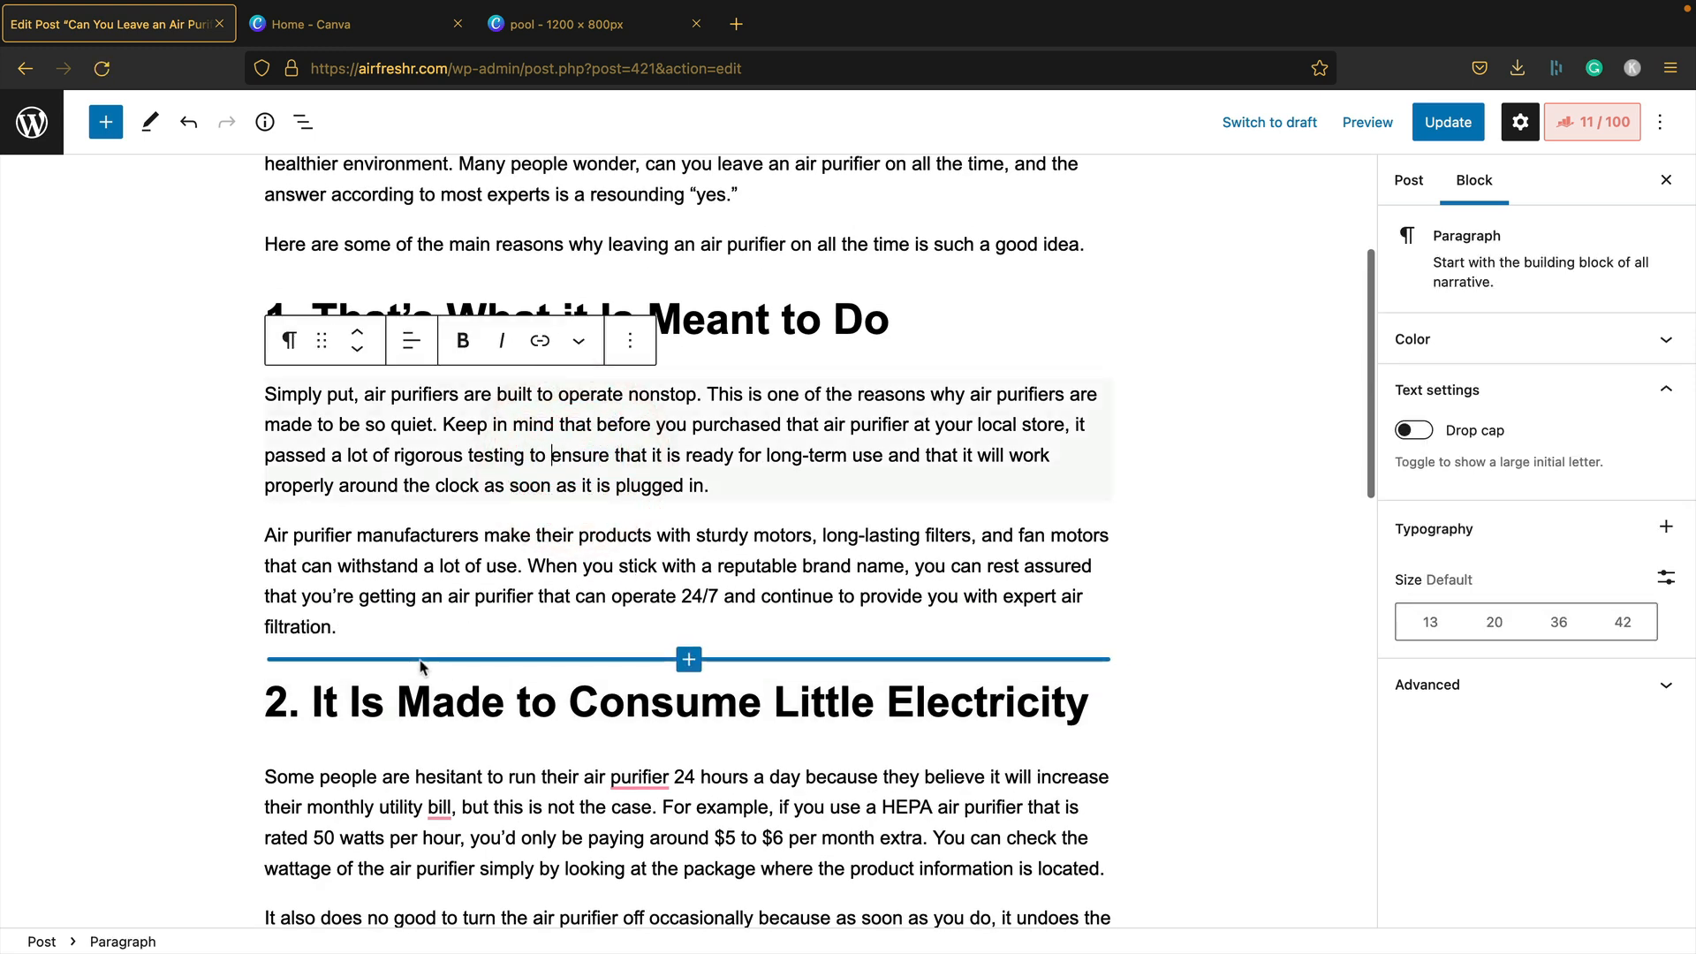
pyautogui.scroll(-1, 565, 575)
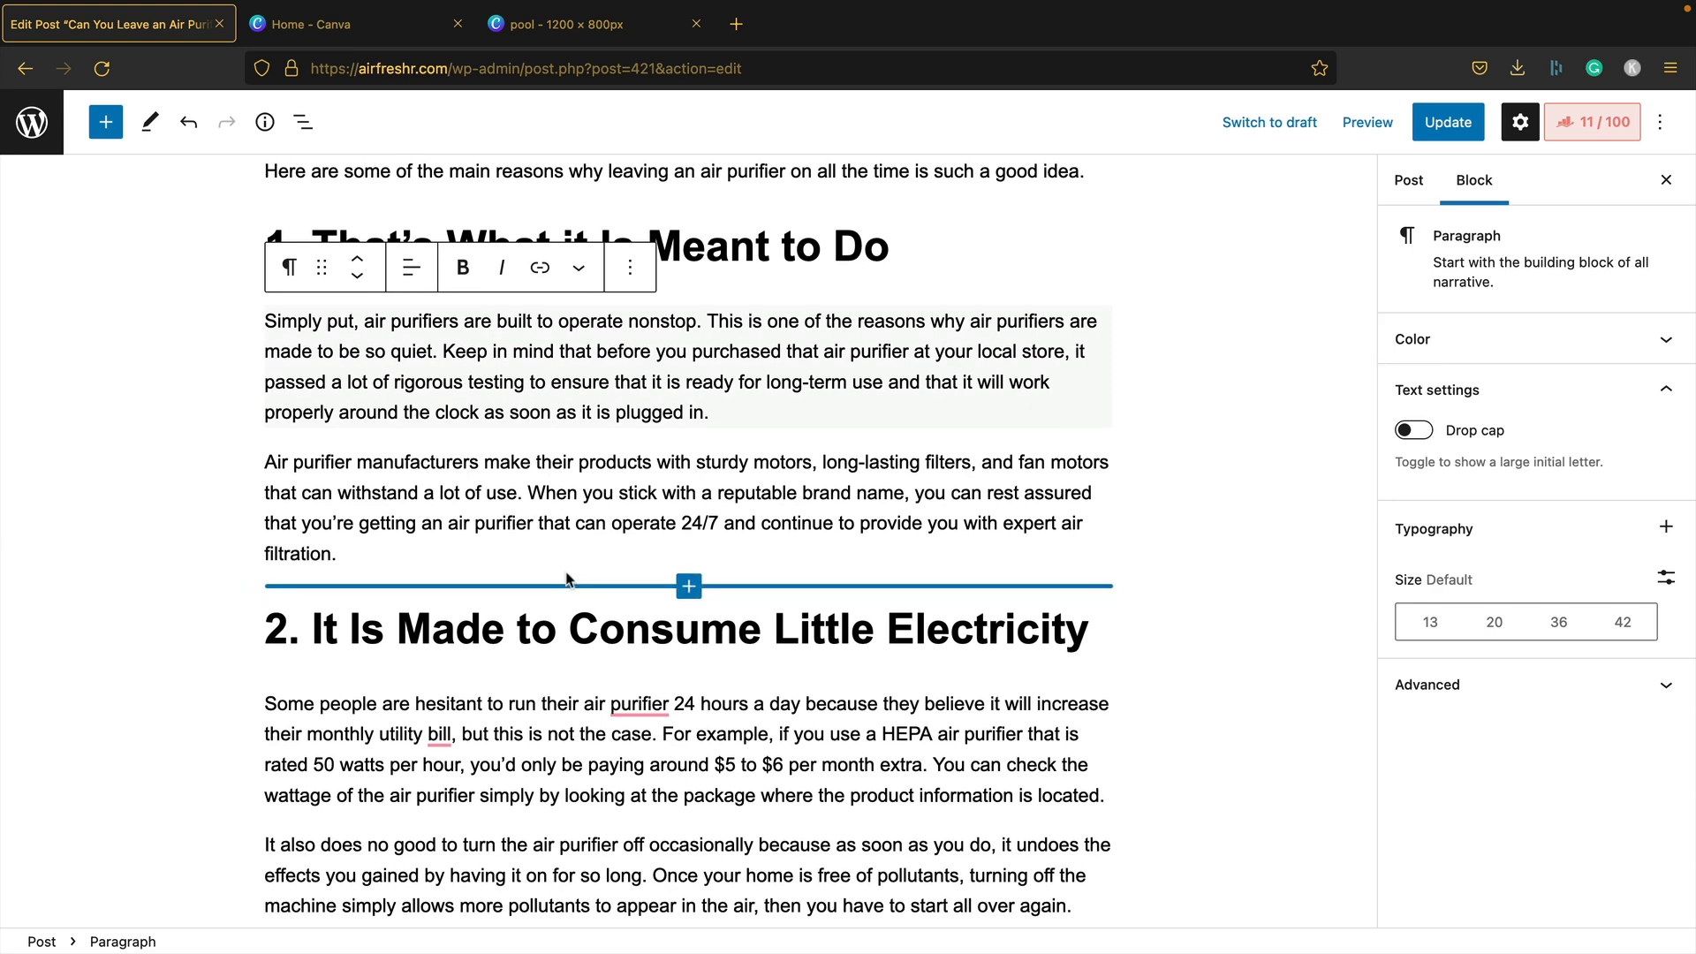
# Switch to the Canva design and create a new blank design from the recent custom size 1000 × 800 px
pyautogui.click(609, 19)
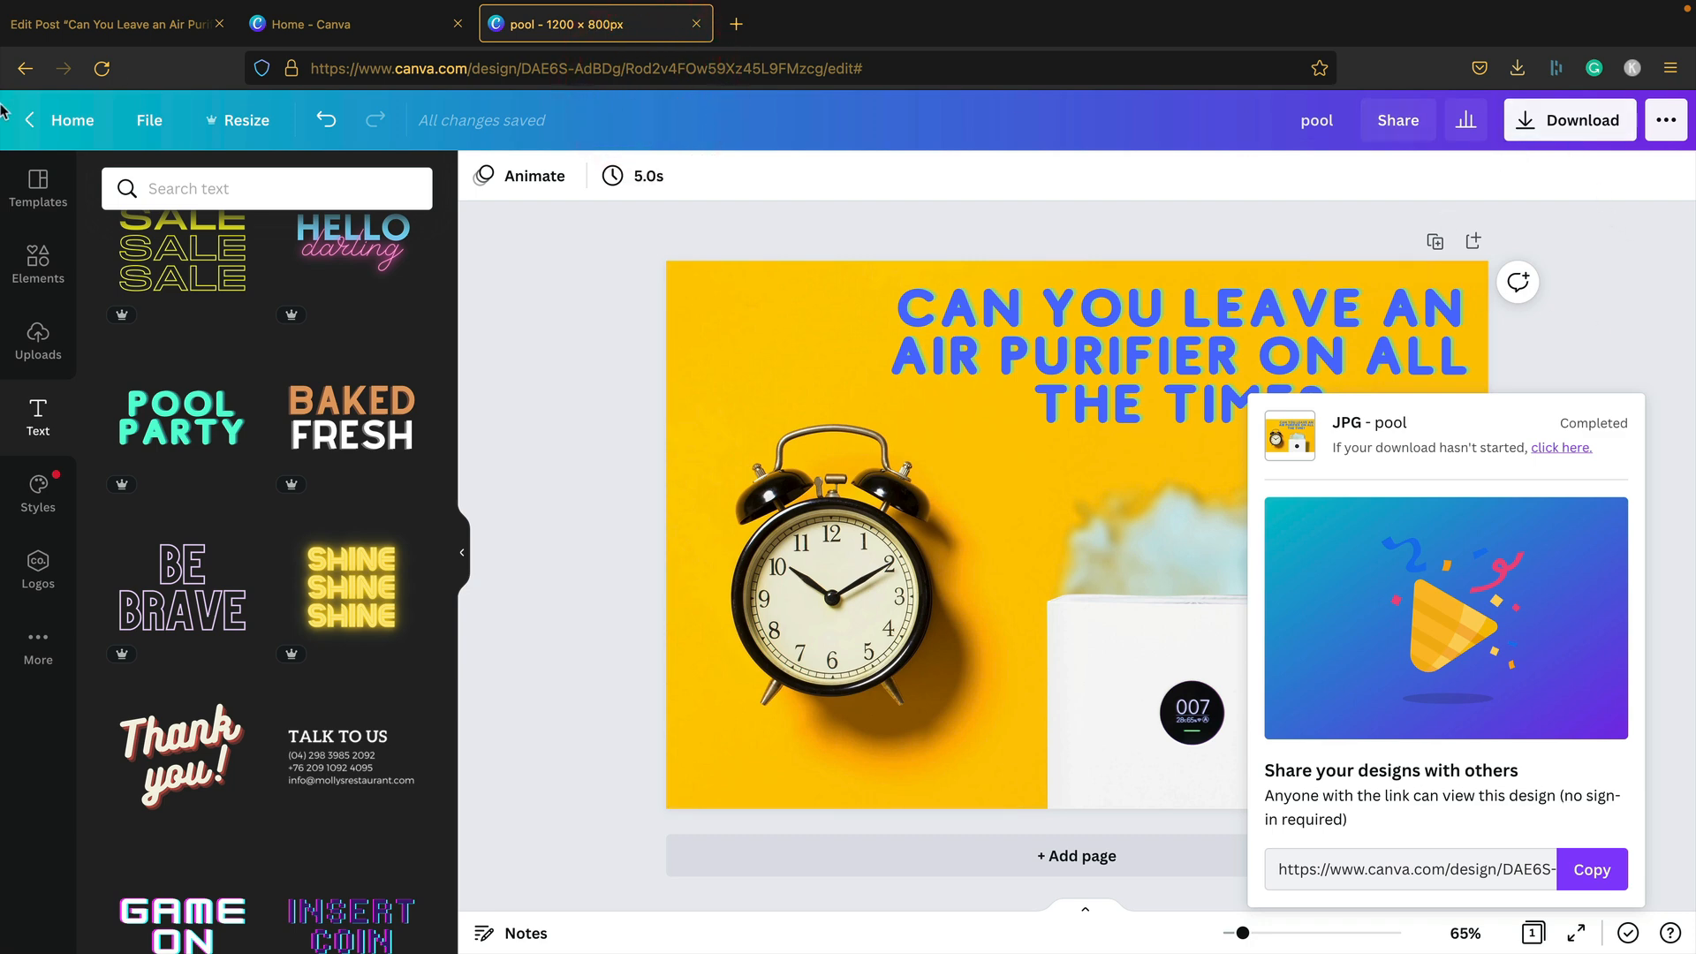
pyautogui.click(134, 122)
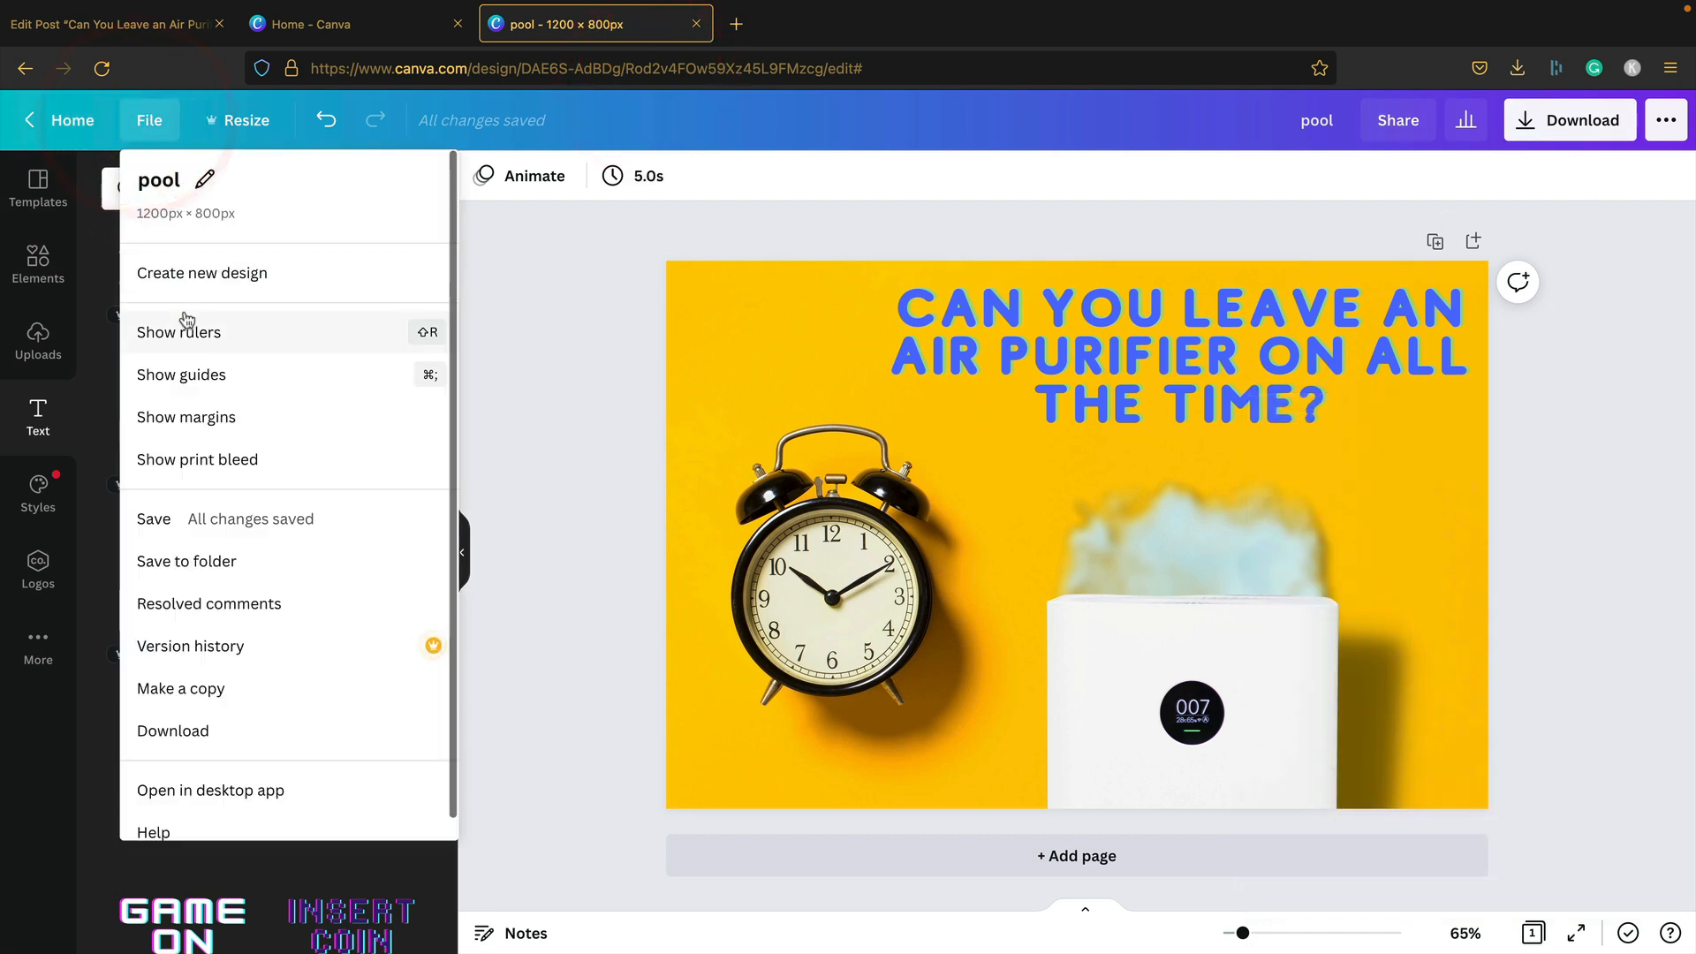
pyautogui.click(214, 276)
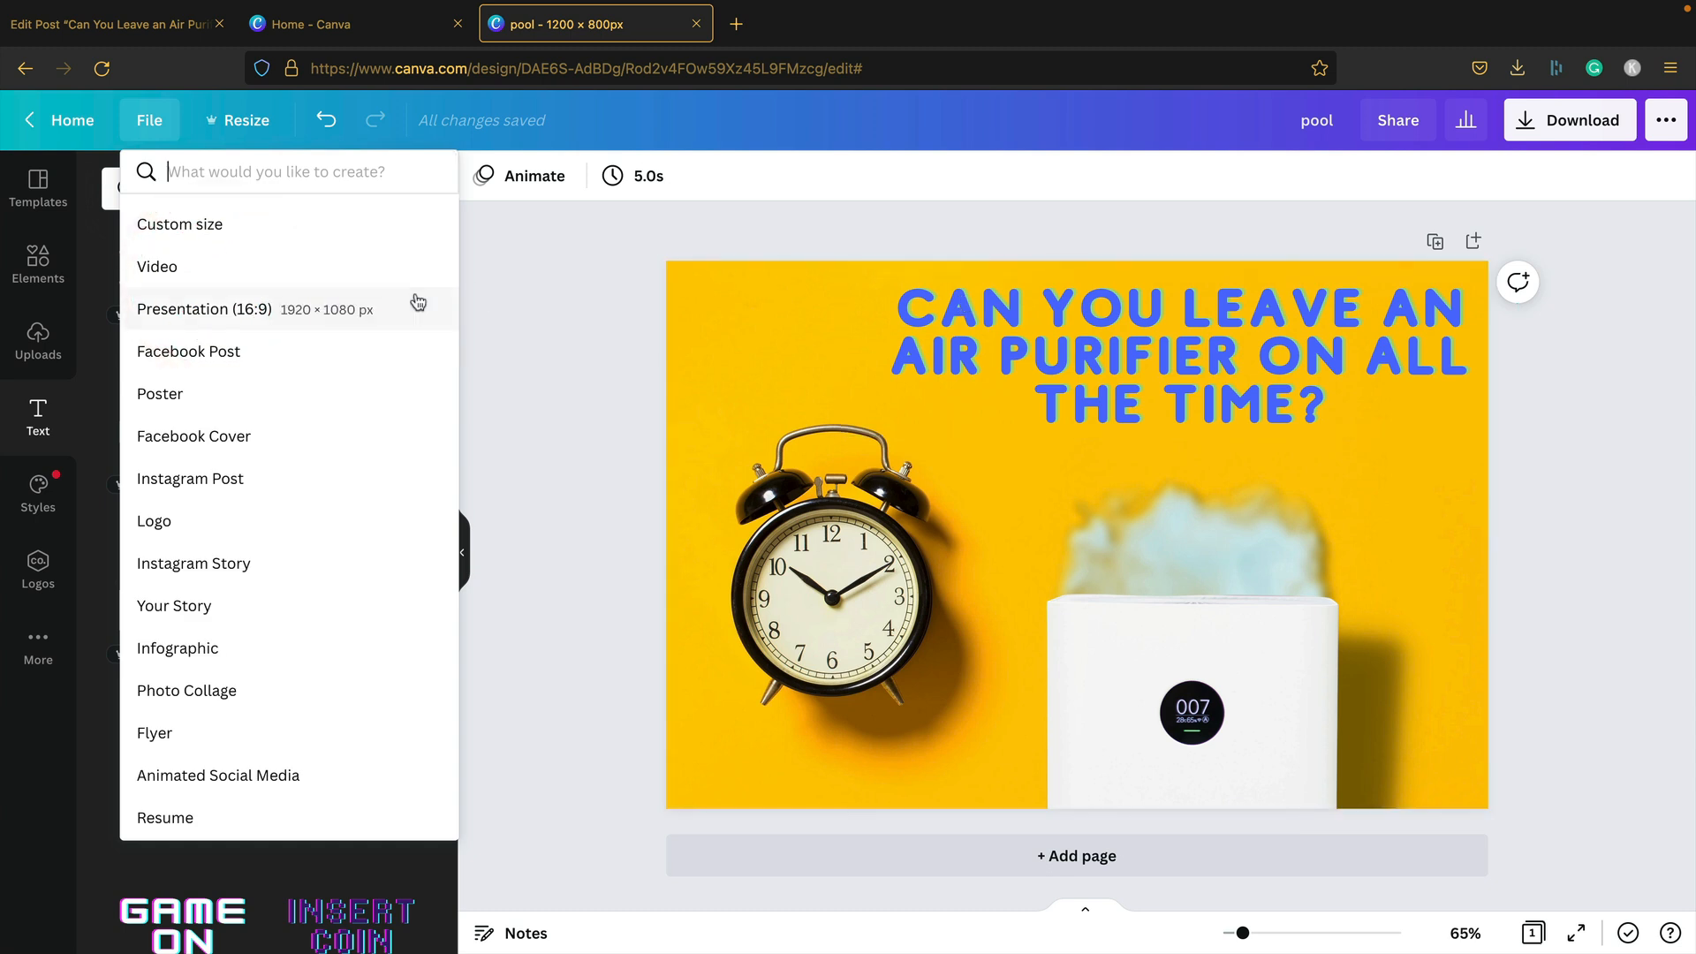
pyautogui.click(297, 233)
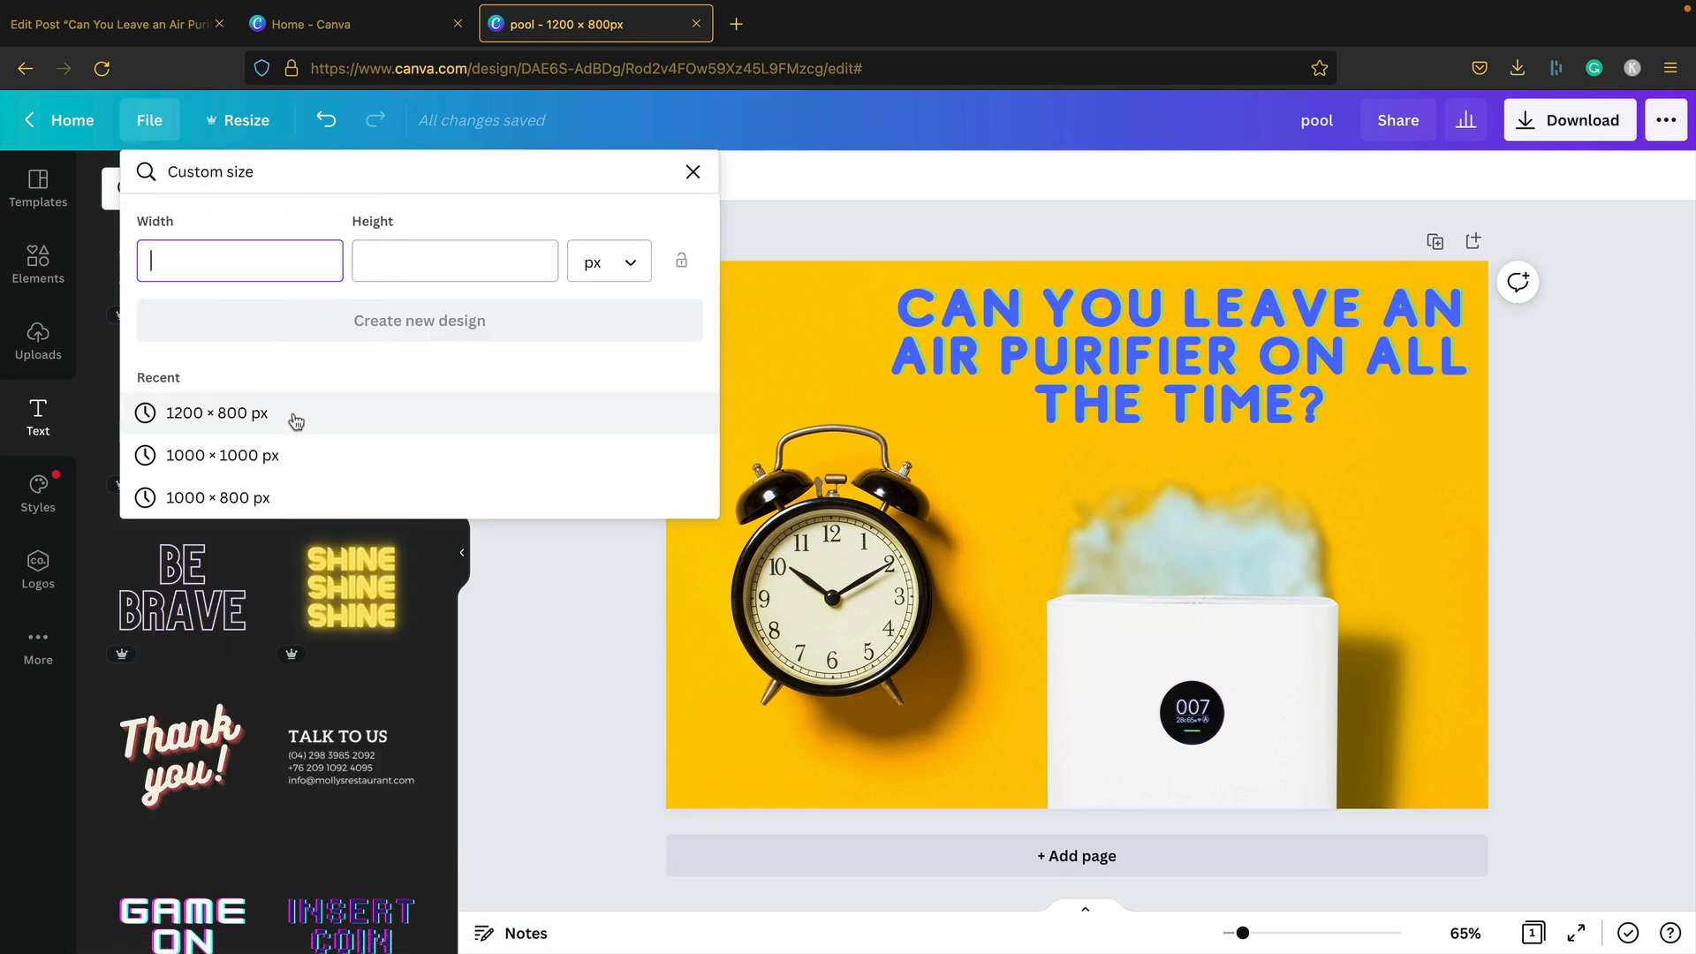
pyautogui.click(282, 500)
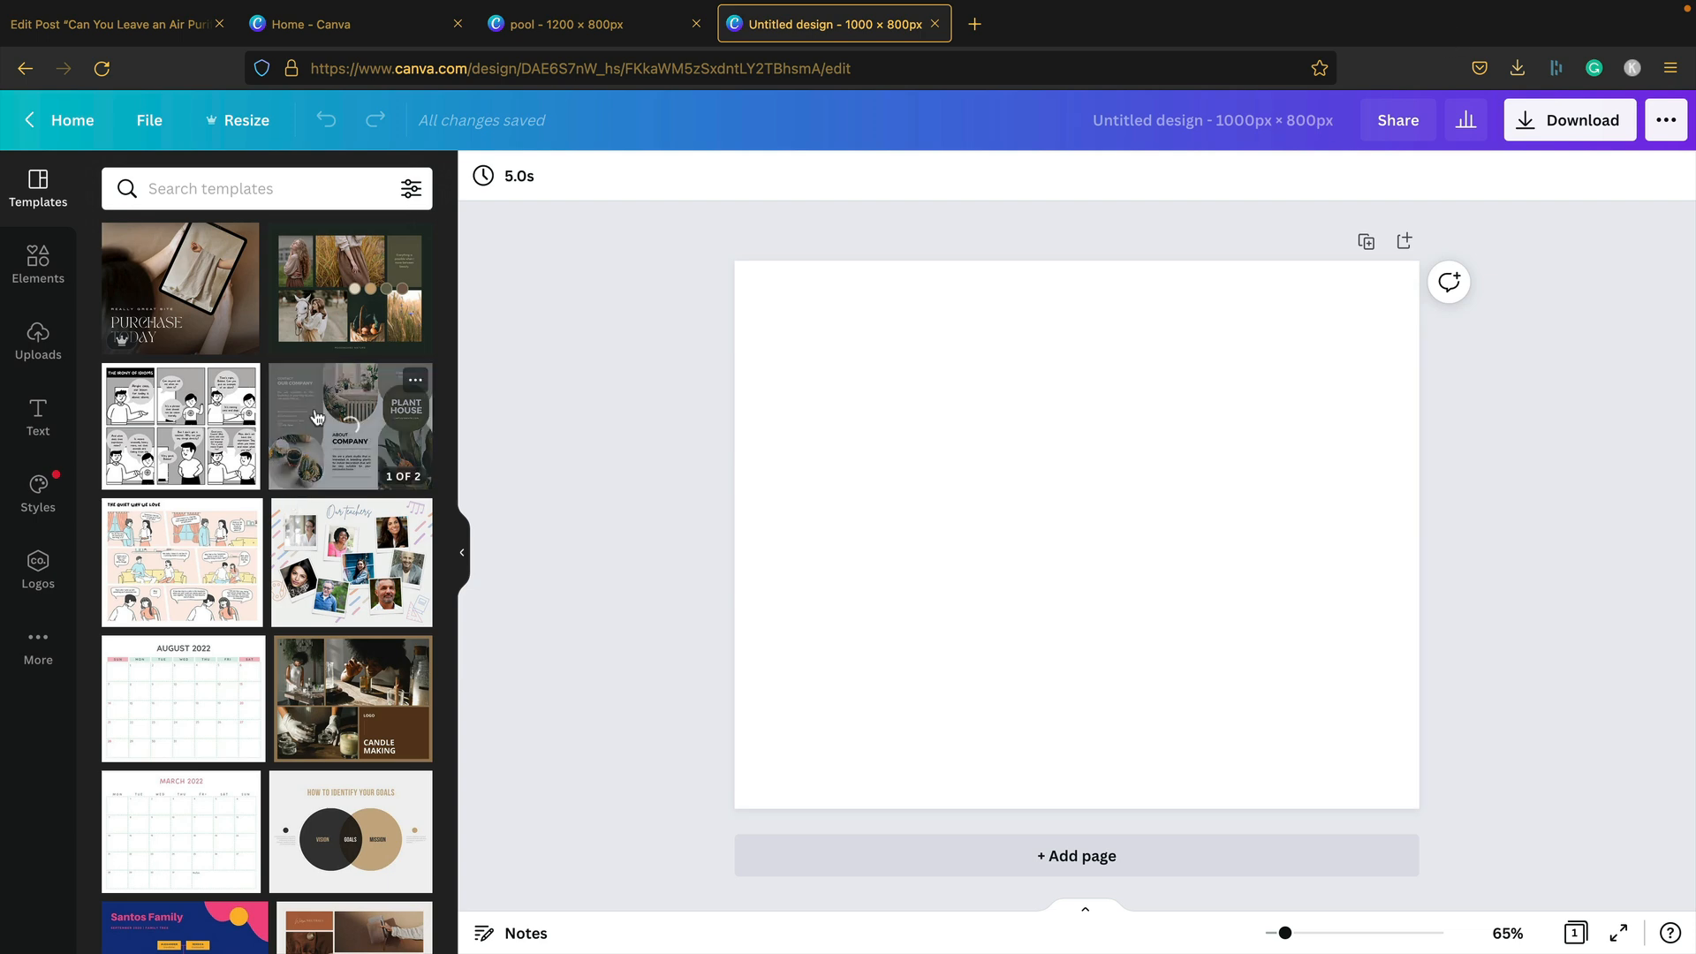
# Search the photos for "air purifier" and fill the page with the photo of a grey purifier surrounded by dark particles
pyautogui.click(317, 188)
pyautogui.write('air purif')
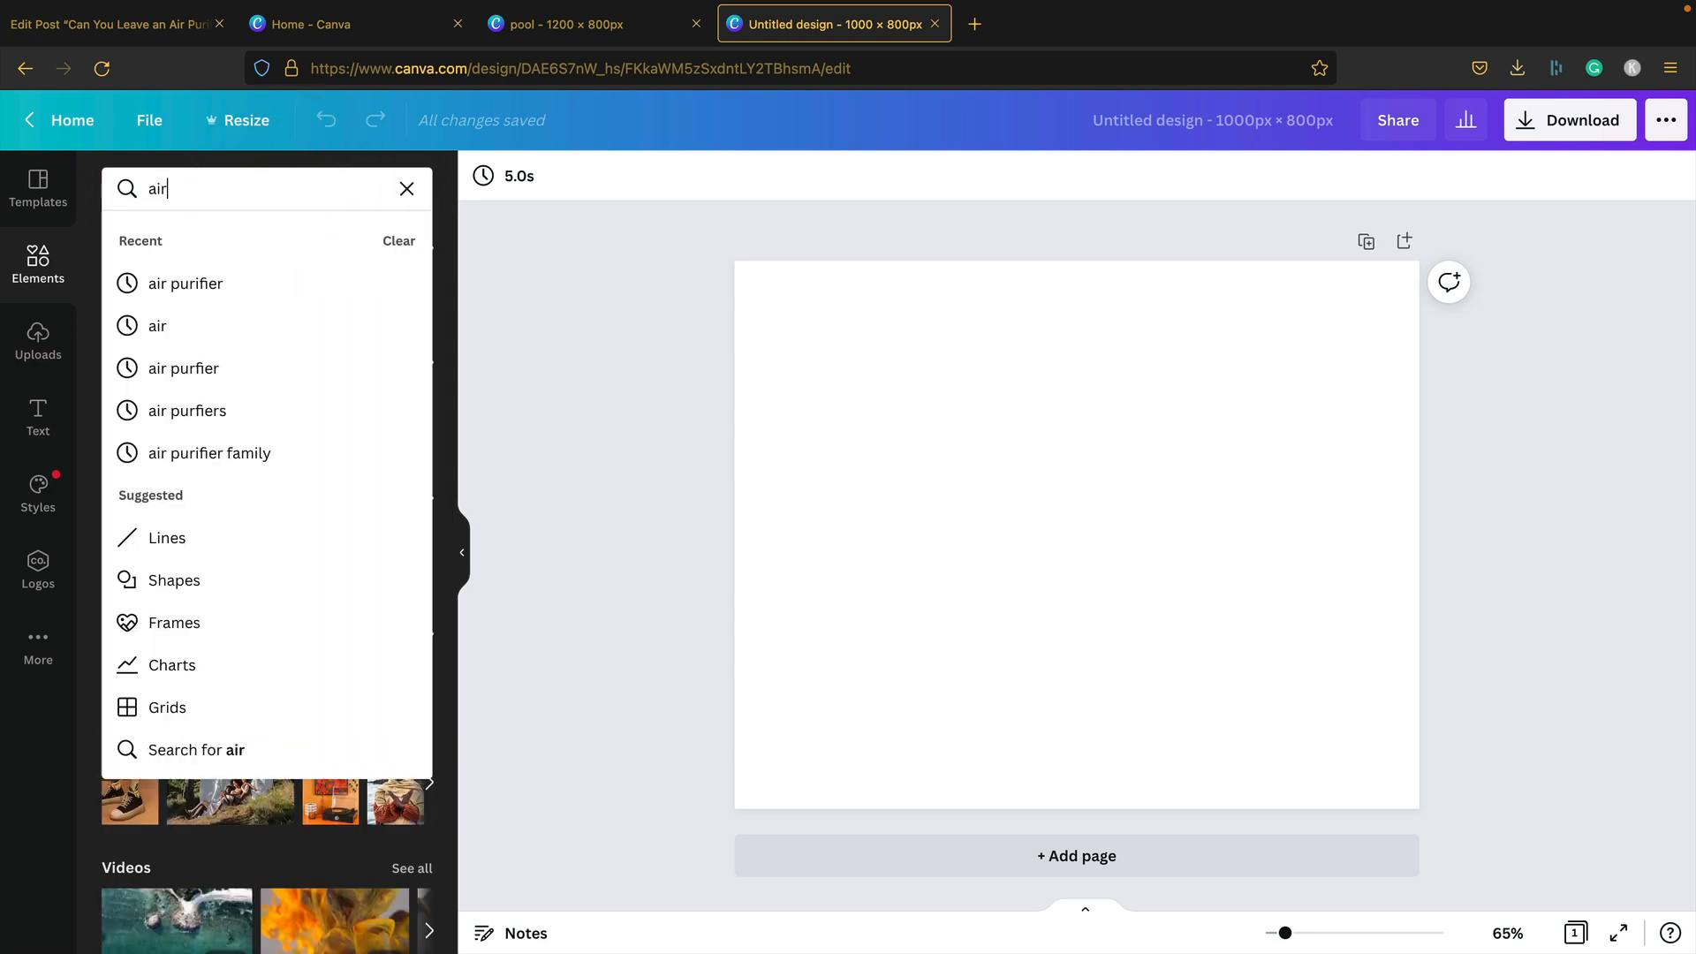
pyautogui.click(261, 283)
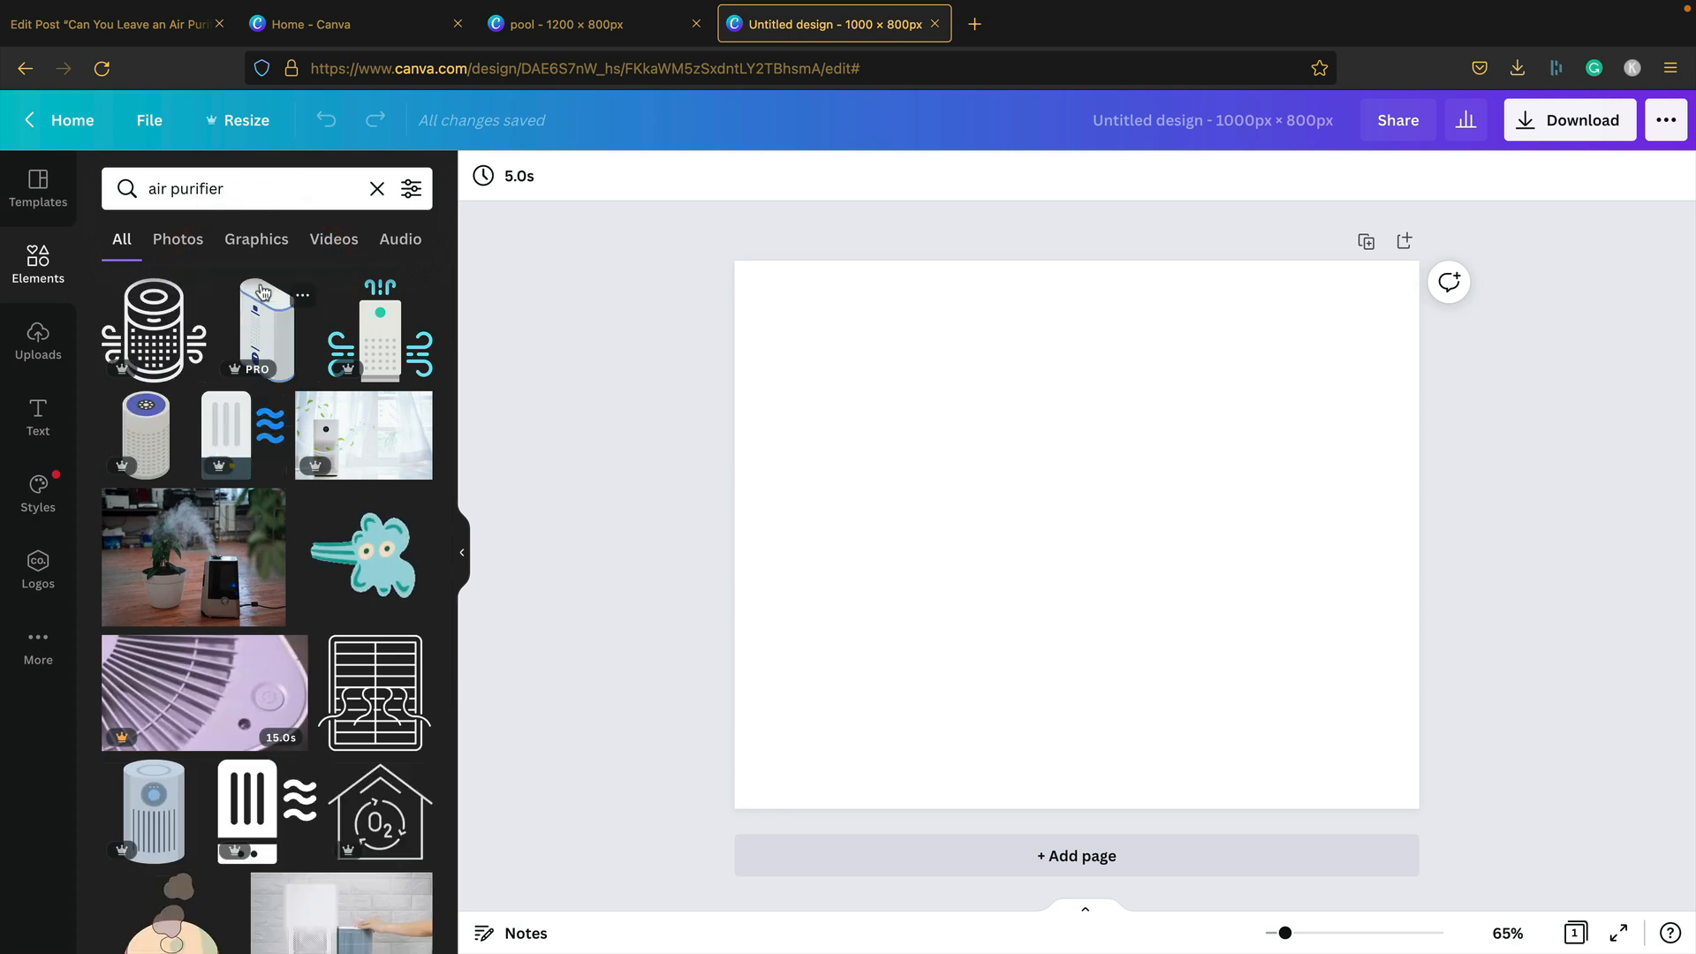
pyautogui.scroll(-4, 262, 292)
pyautogui.scroll(4, 263, 292)
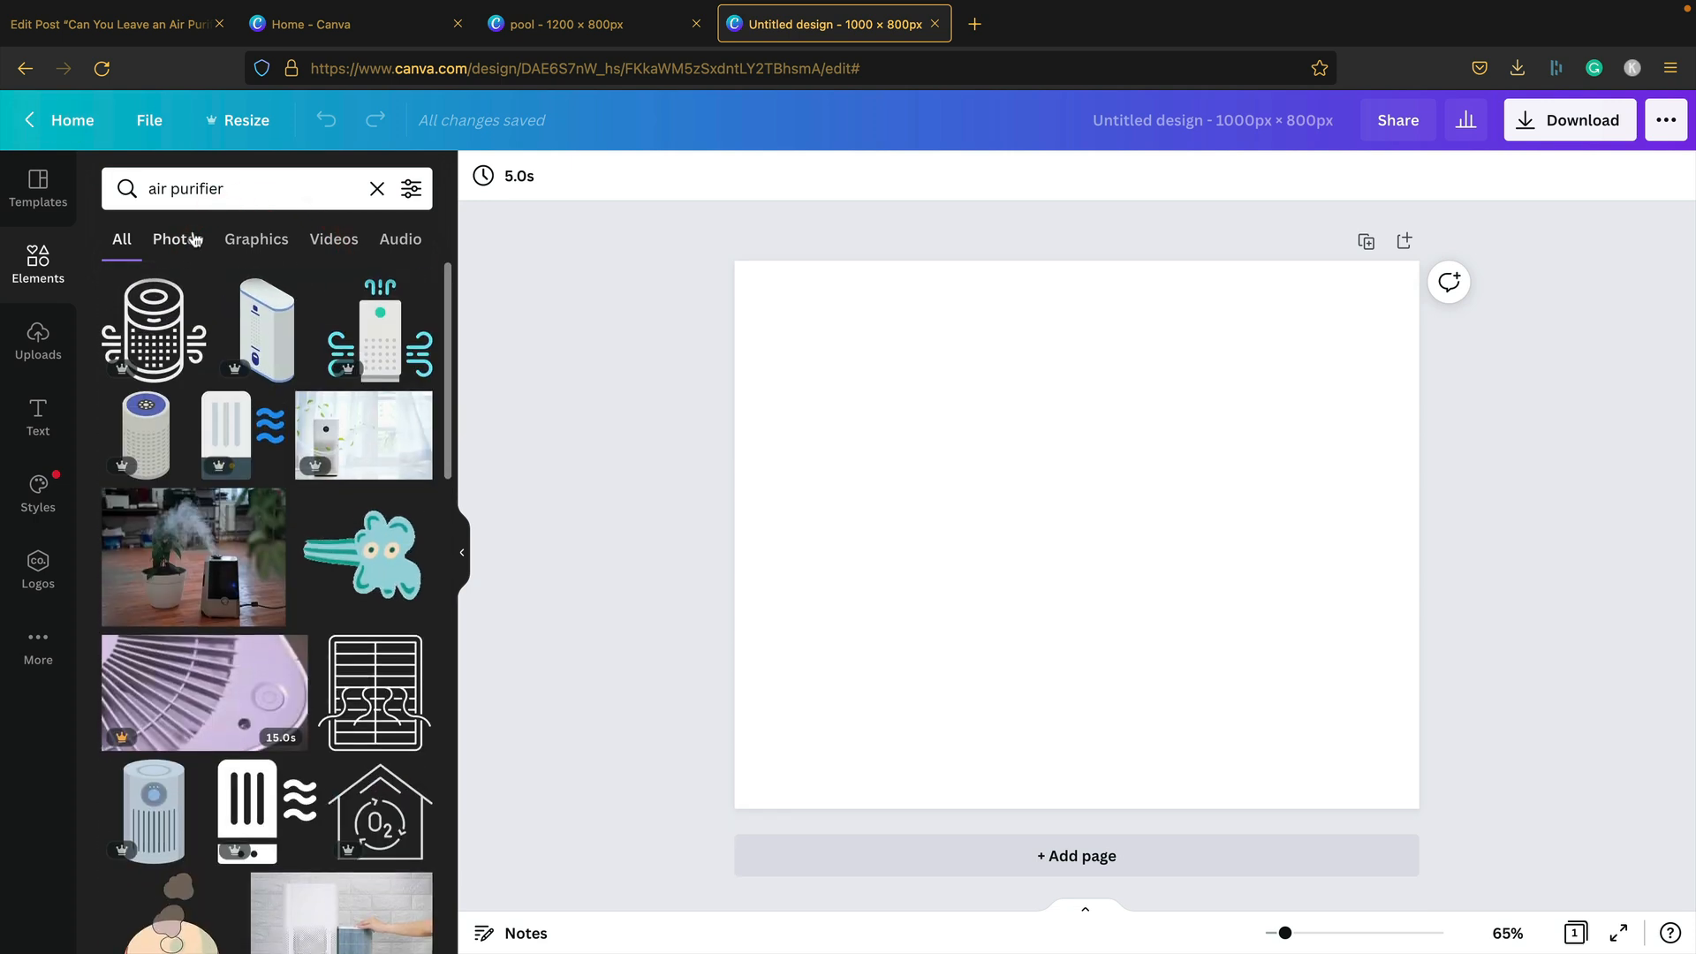
pyautogui.click(195, 241)
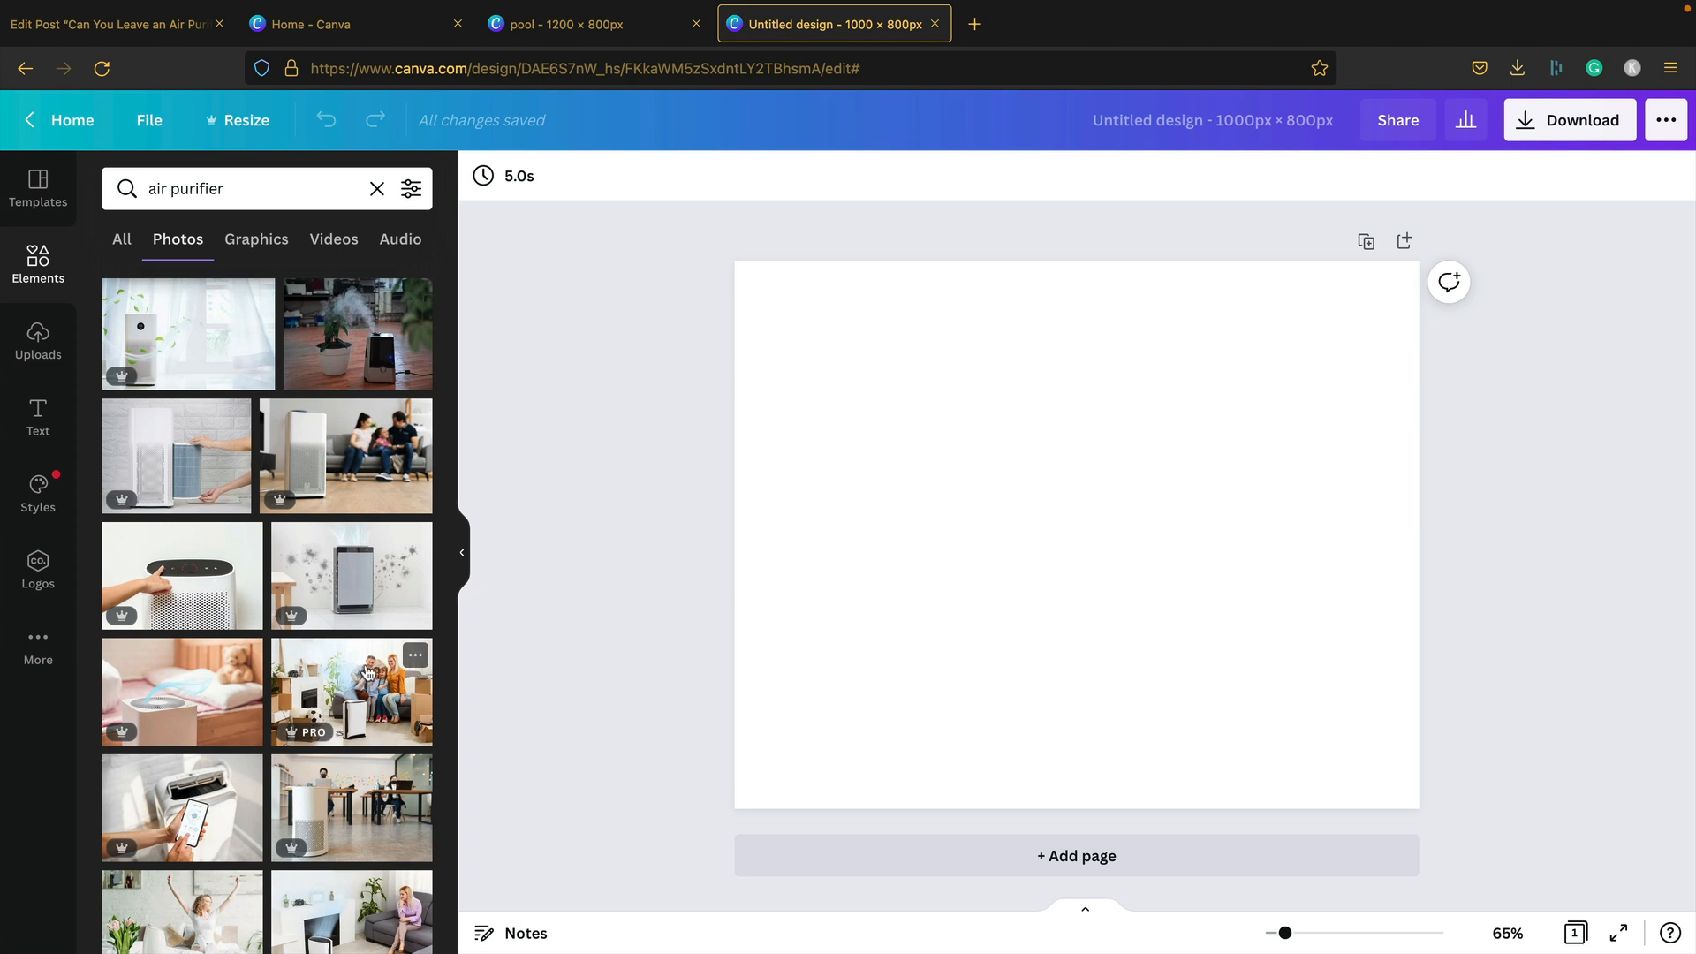
pyautogui.moveTo(324, 550); pyautogui.dragTo(765, 500)
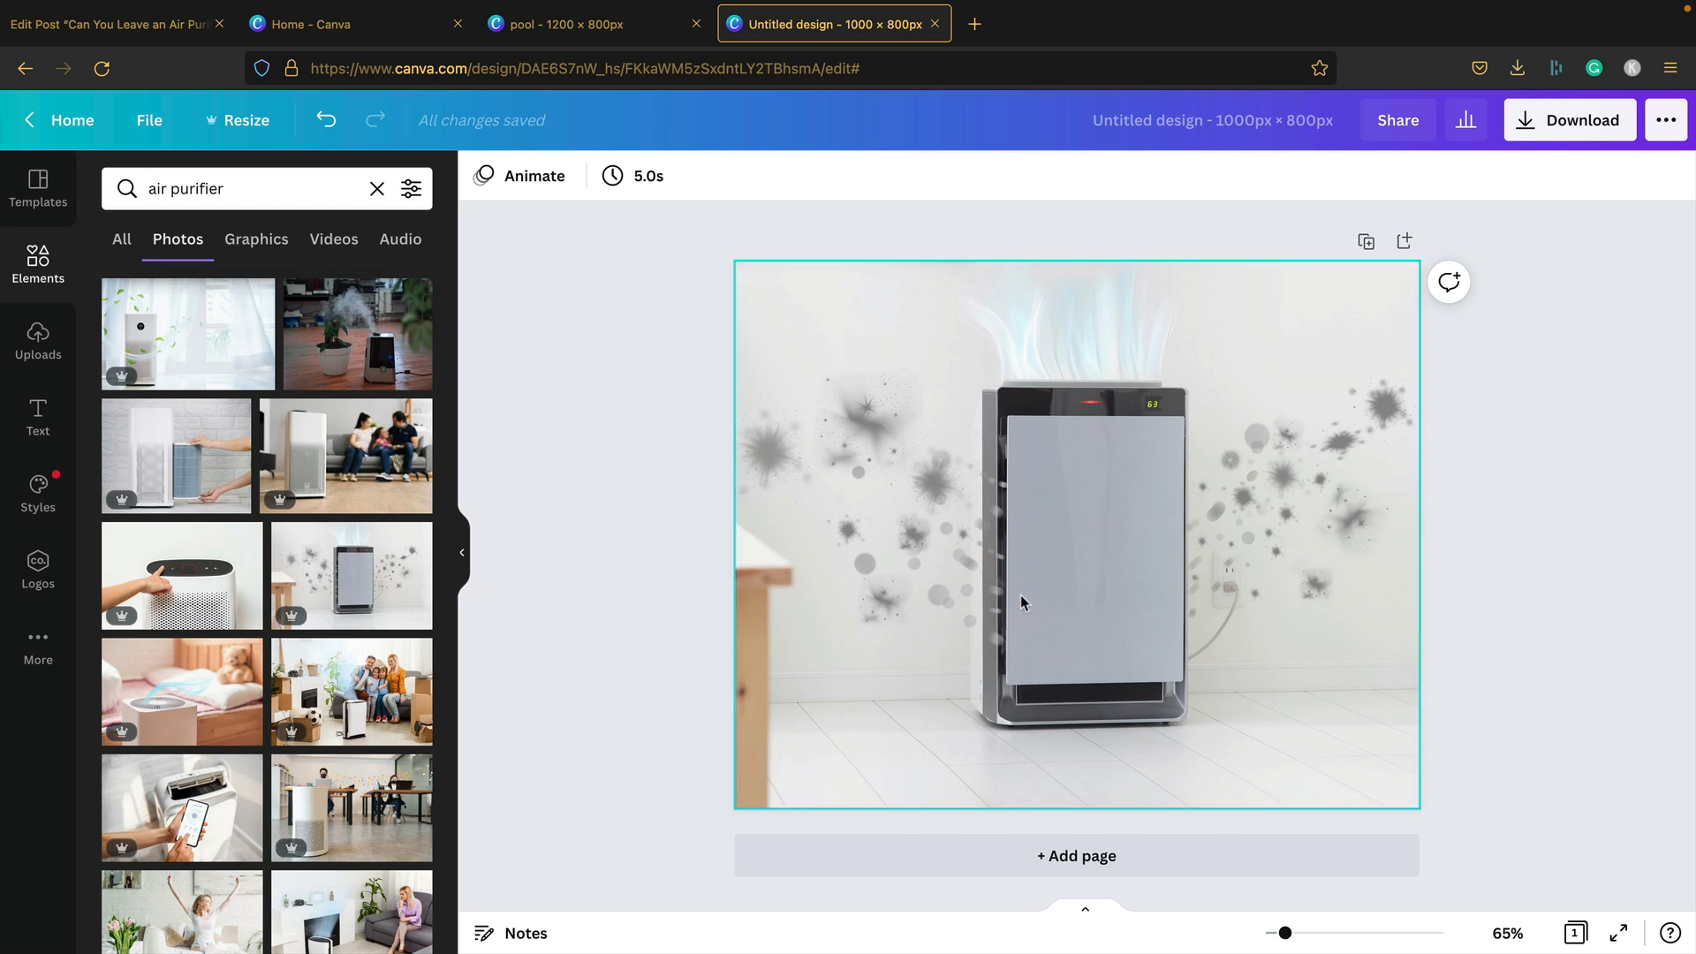
# Download the design as a JPG and save it in Downloads as "air purifier working"
pyautogui.click(1581, 120)
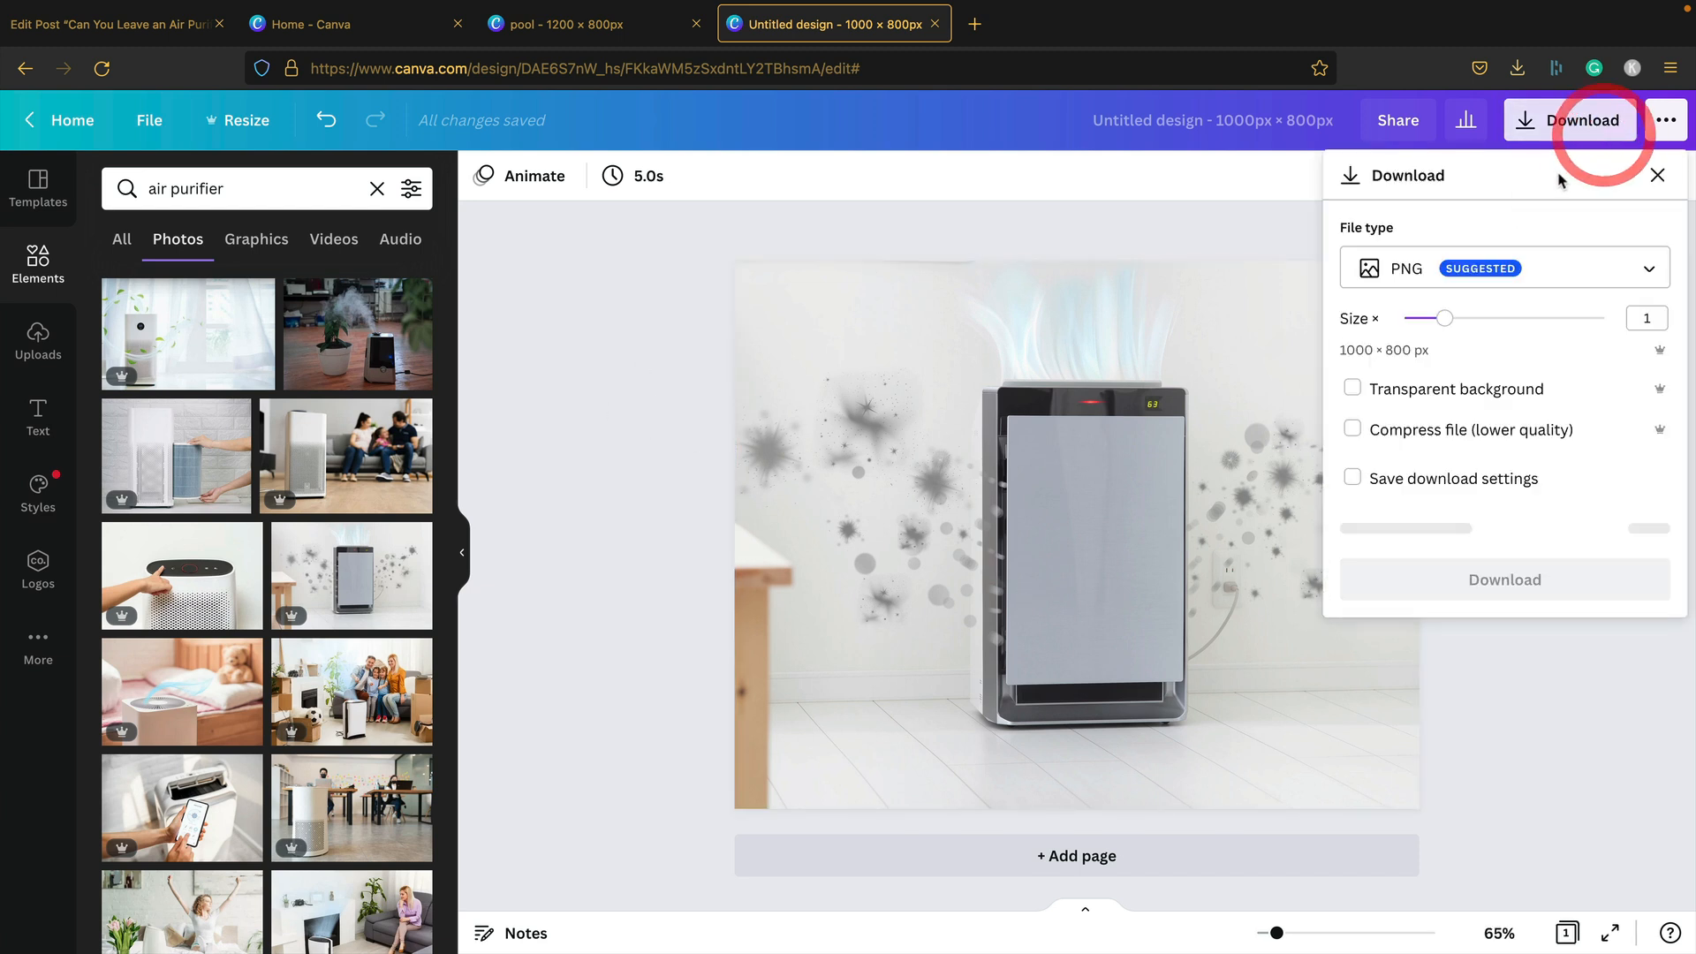
pyautogui.click(1512, 274)
pyautogui.click(1462, 329)
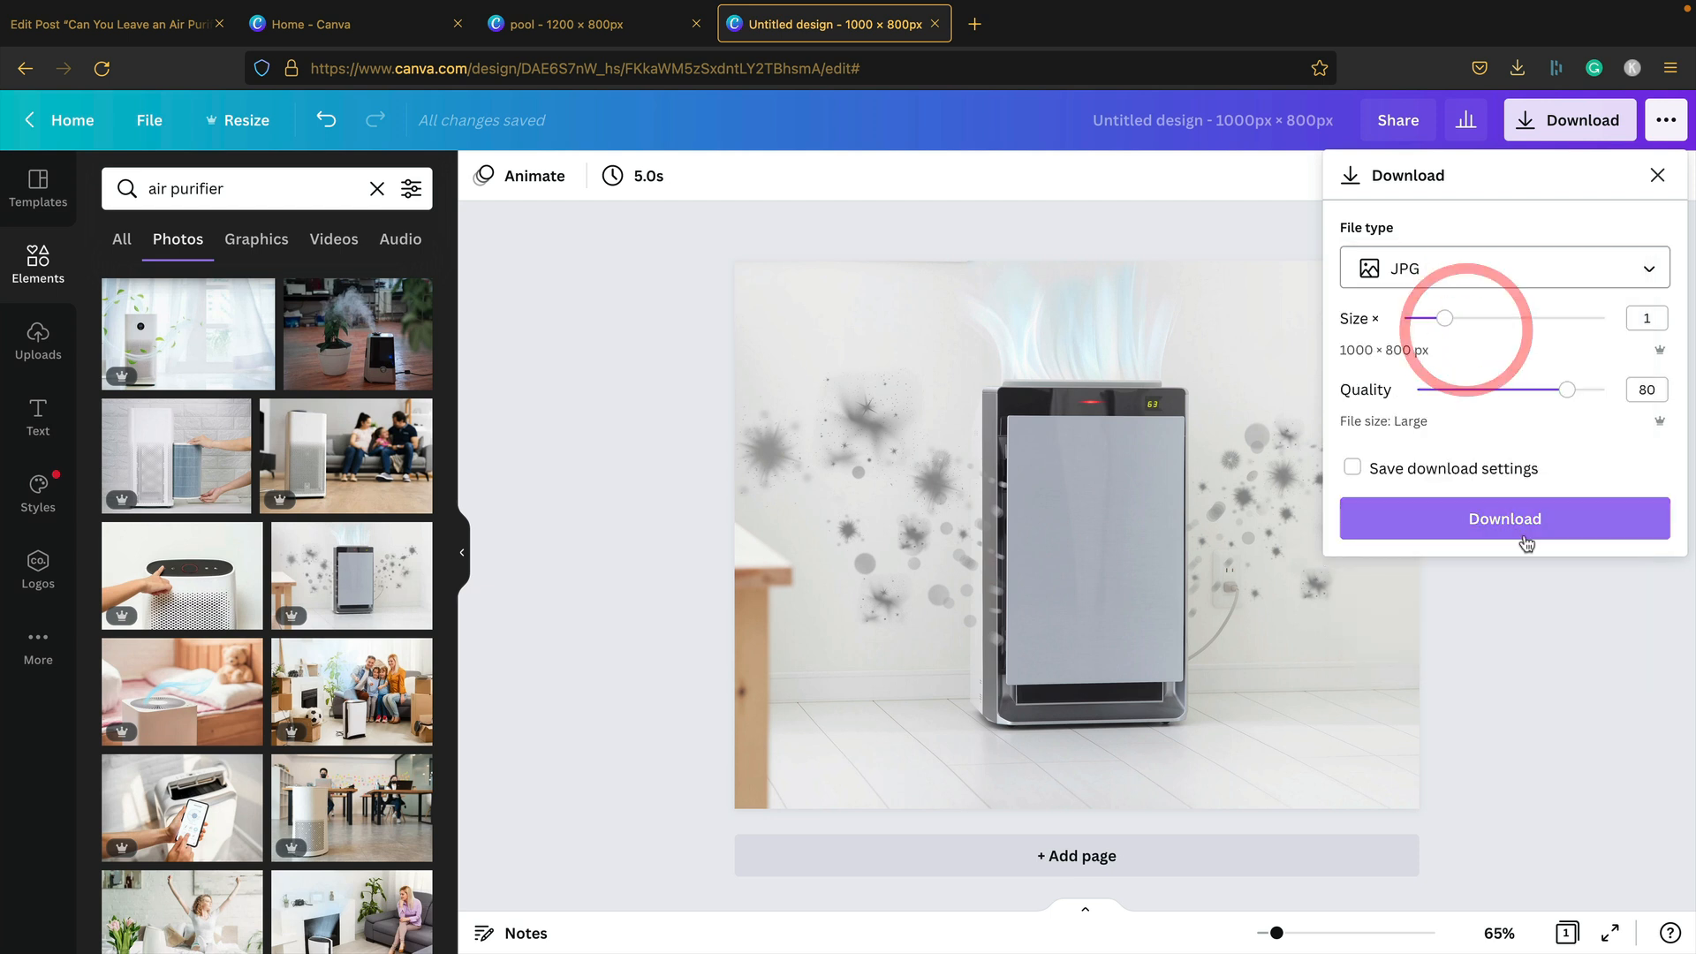
pyautogui.click(1528, 528)
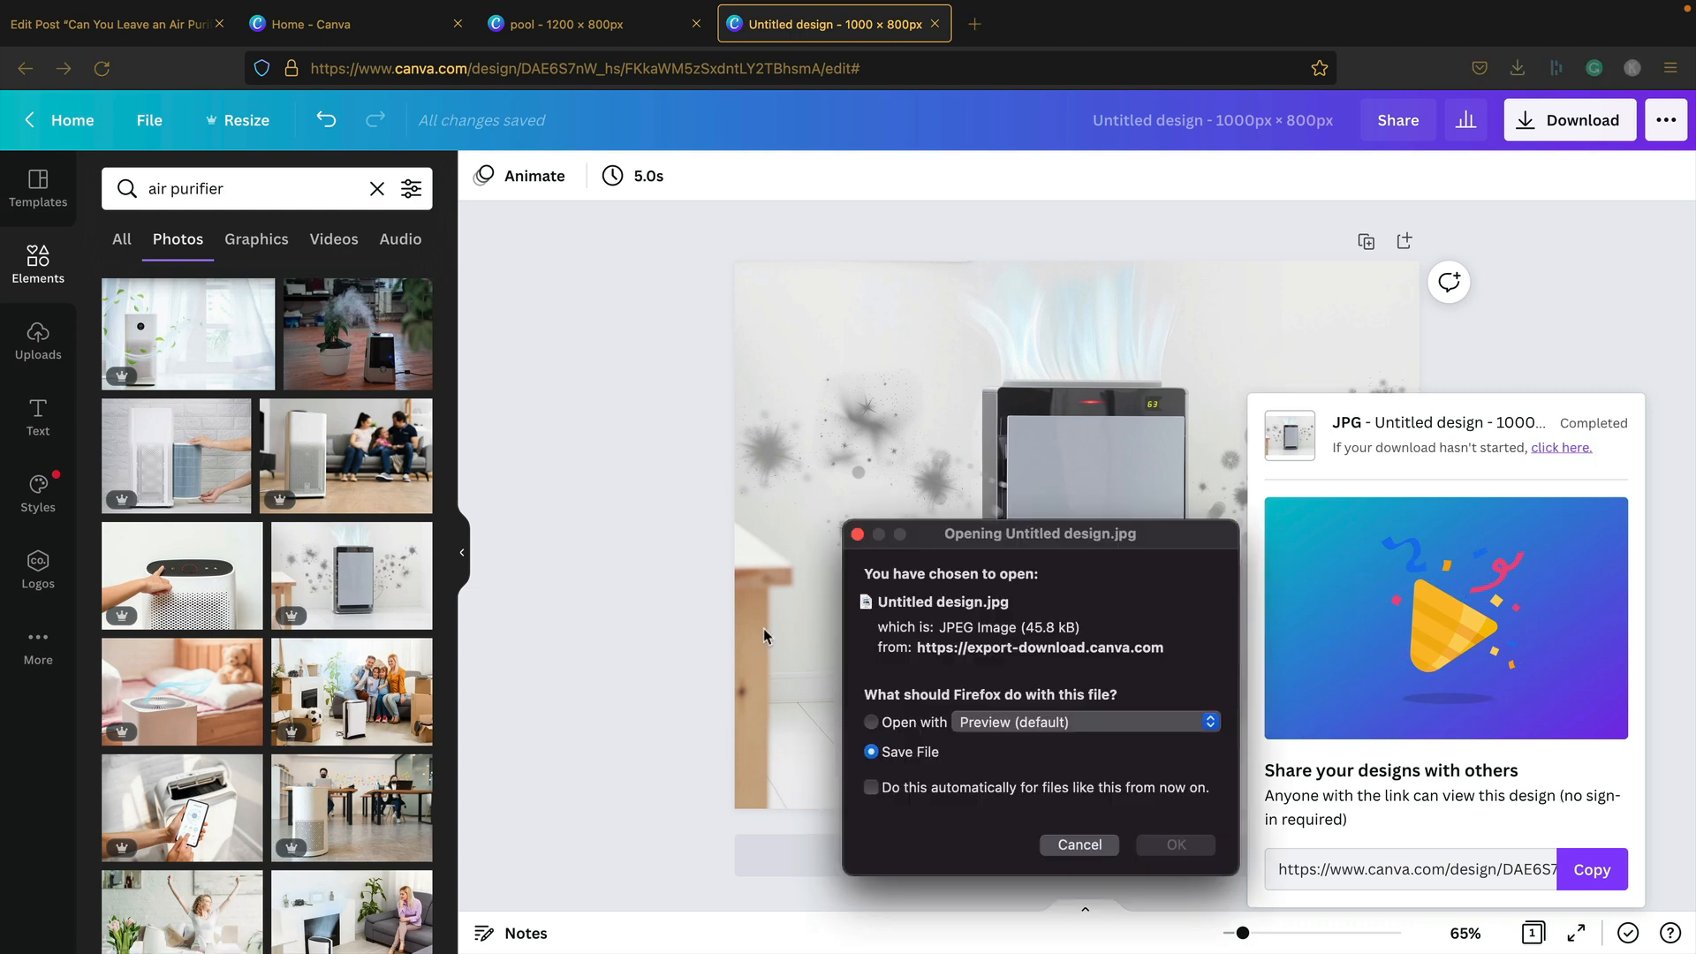
pyautogui.click(1179, 846)
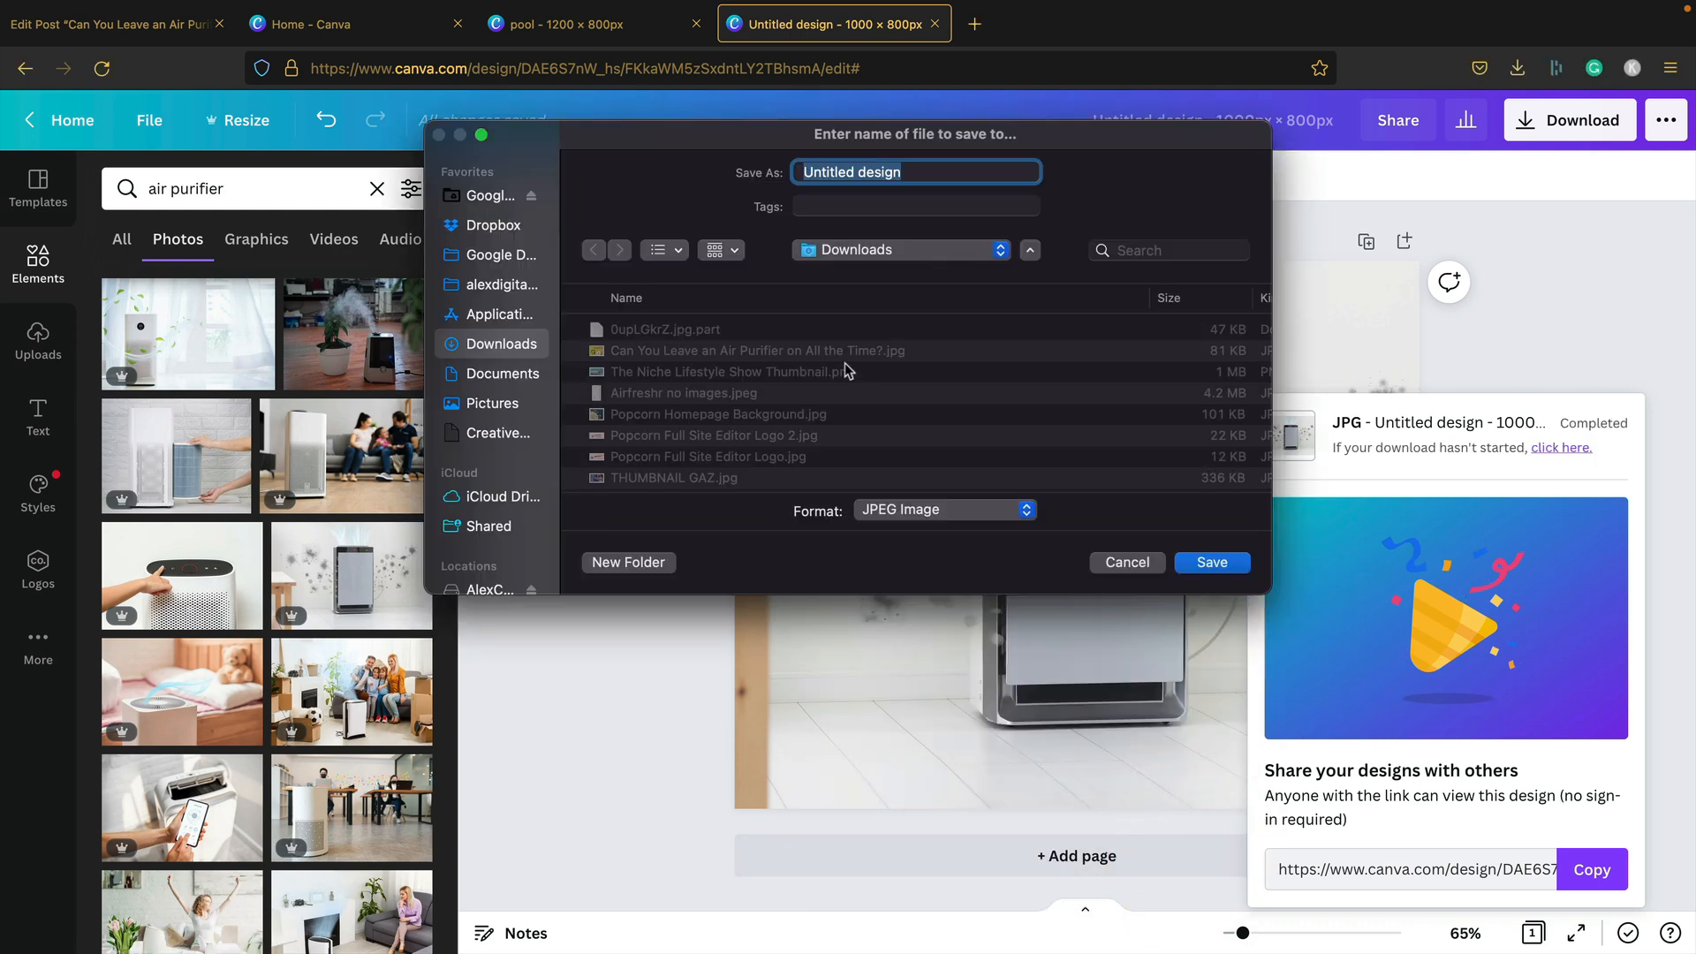
pyautogui.write('air purifier working')
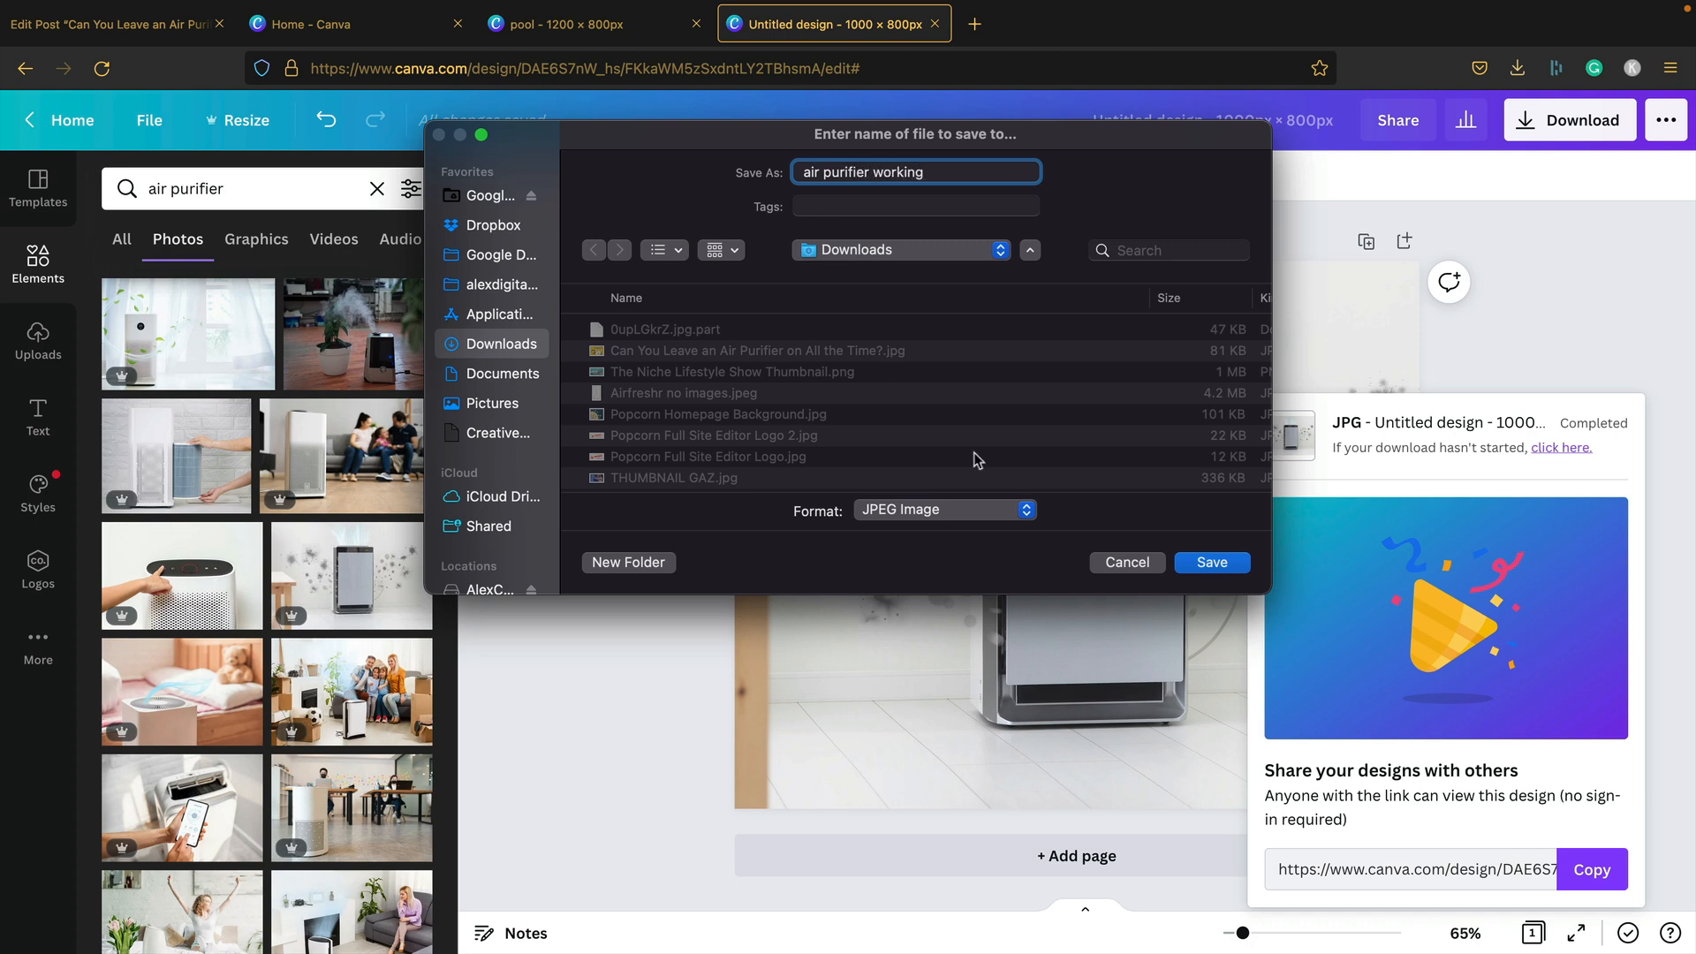
pyautogui.click(1212, 561)
# Return to the WordPress post and insert an image block just above the second section heading, uploading the saved air purifier JPG
pyautogui.click(115, 24)
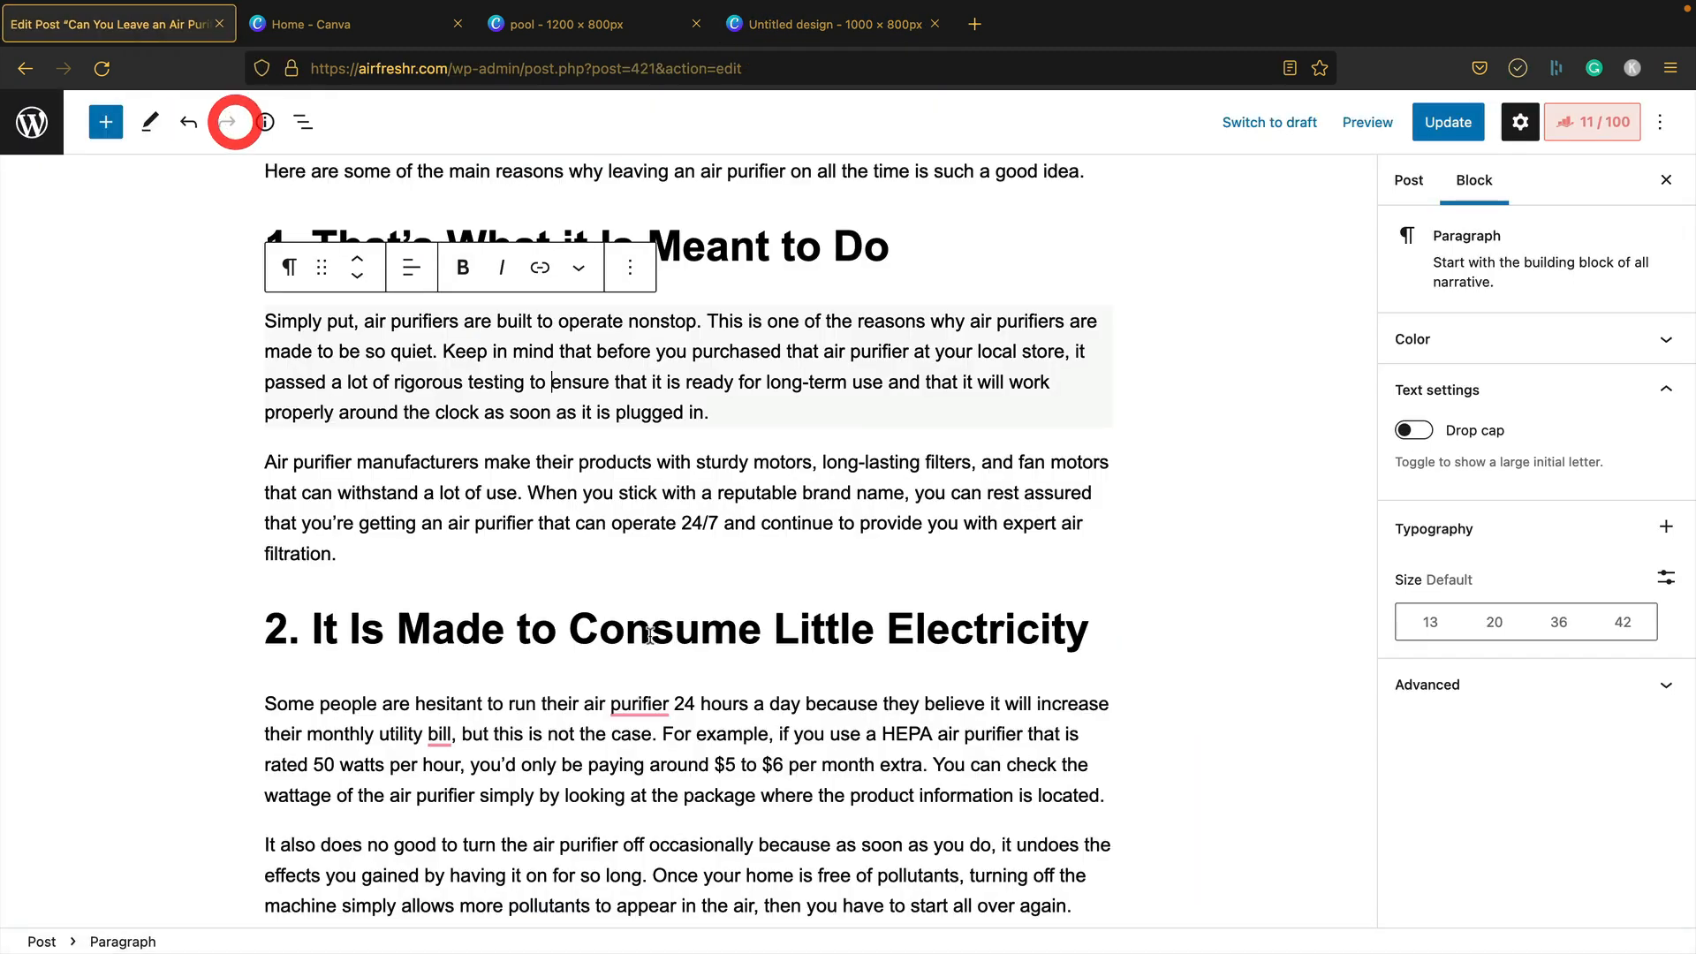
pyautogui.click(395, 565)
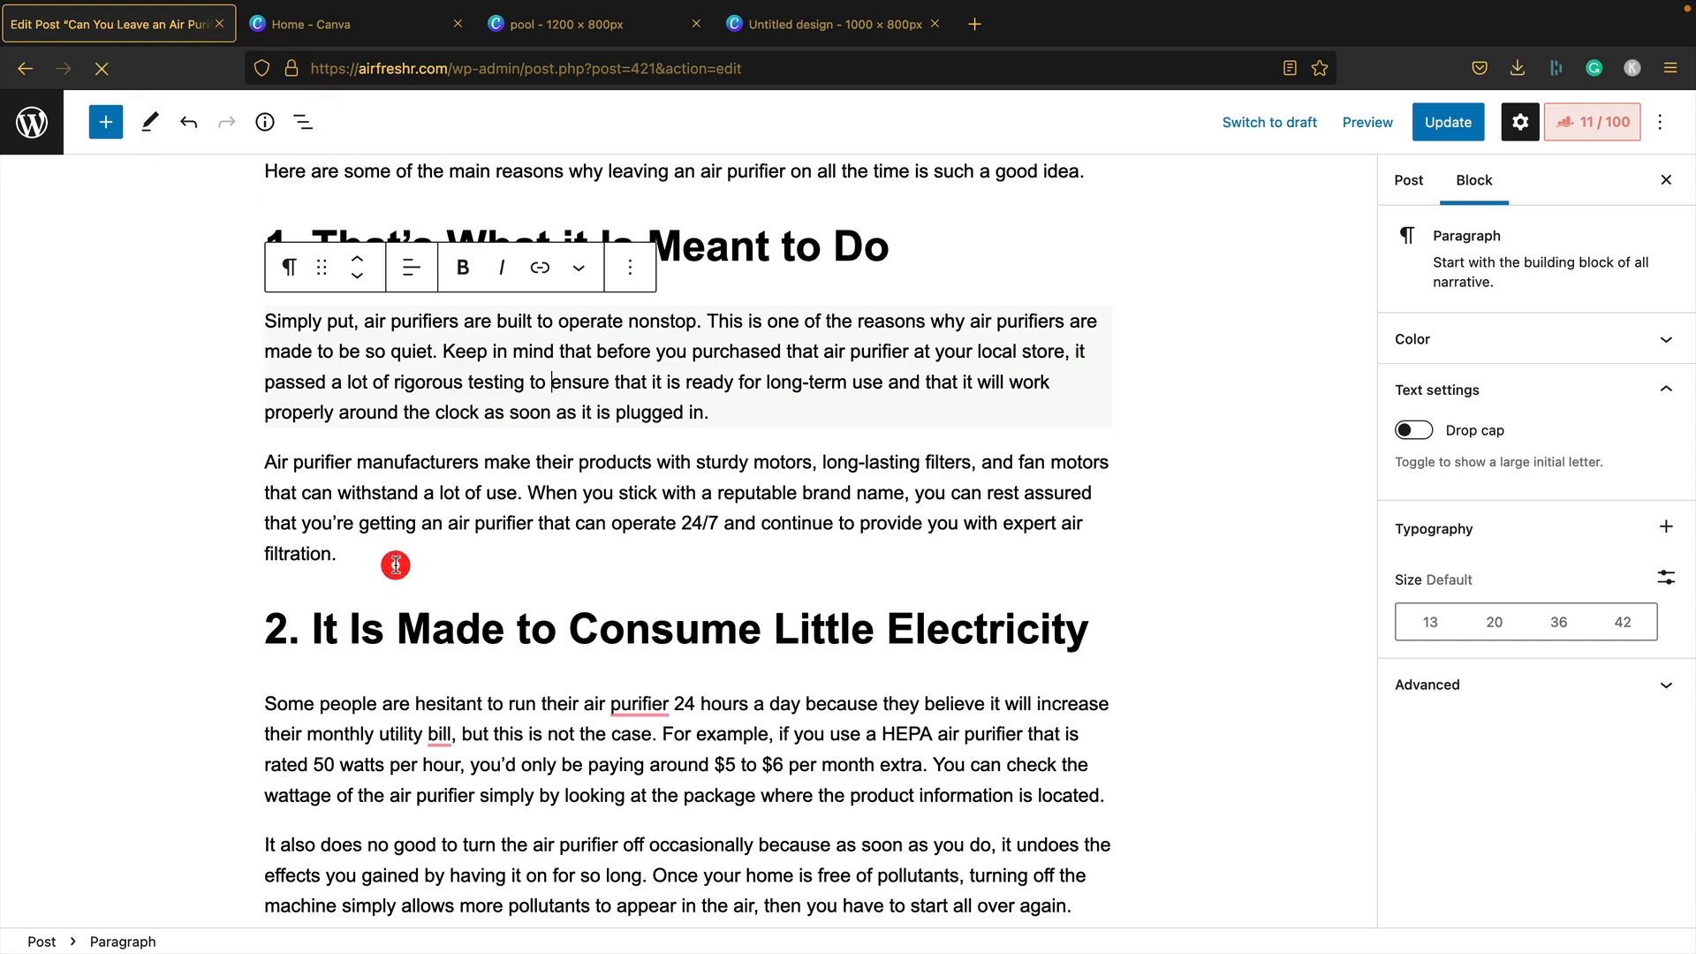
pyautogui.click(349, 589)
pyautogui.click(702, 601)
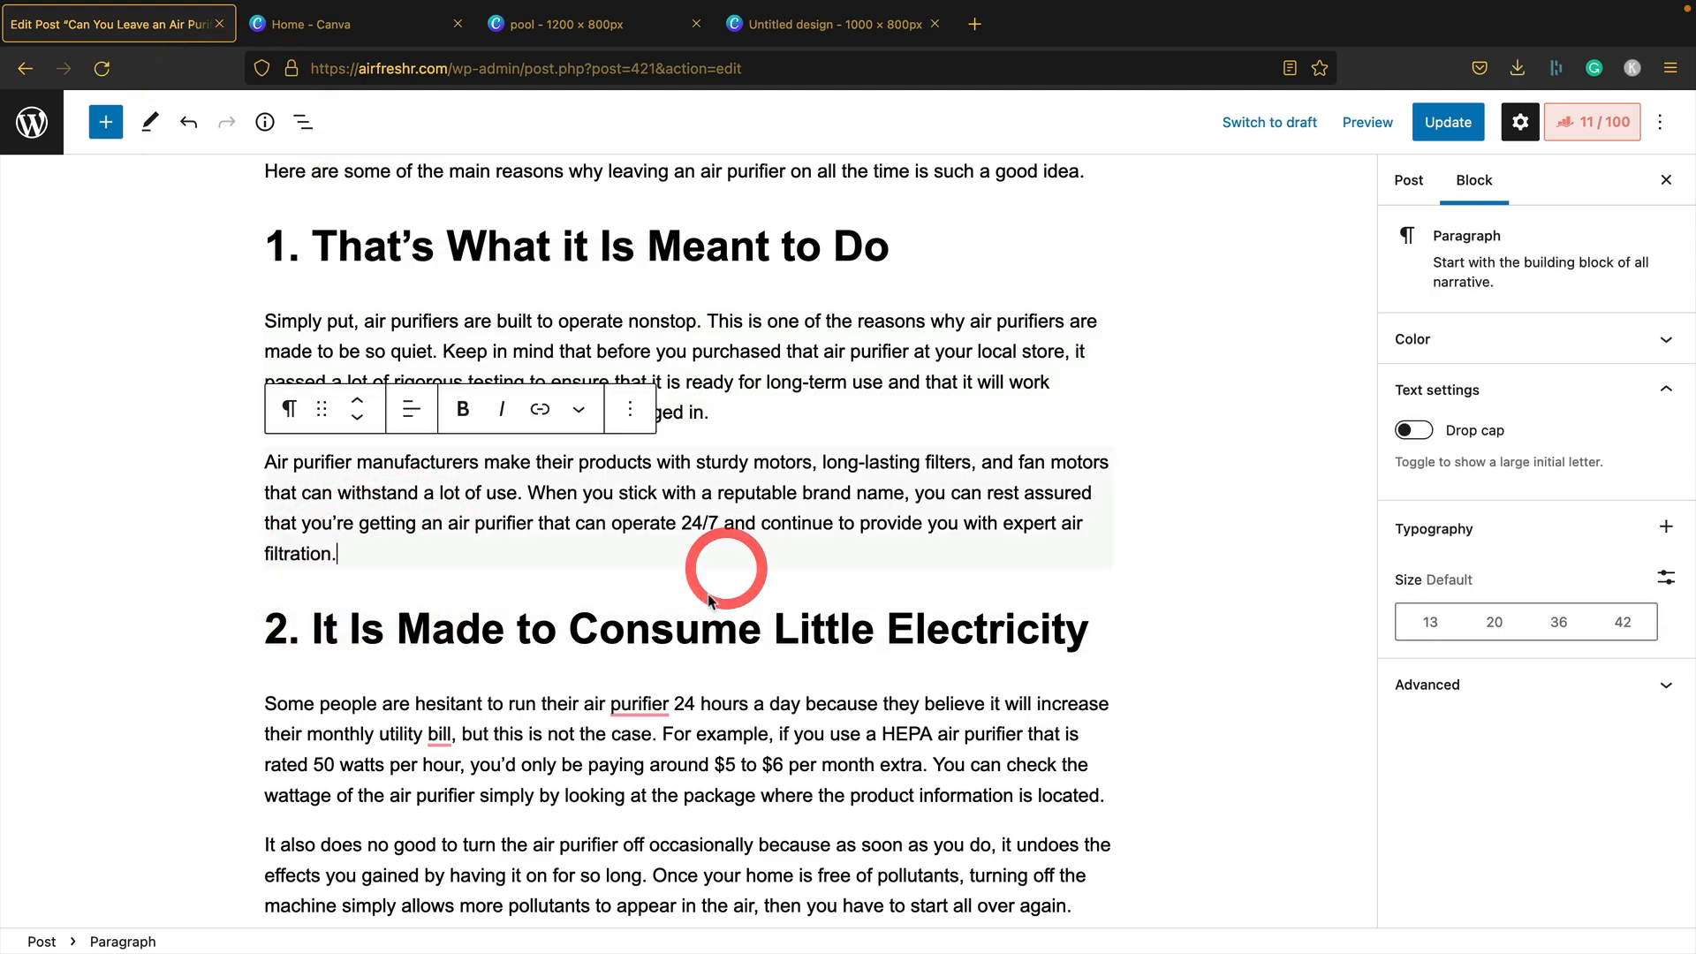
pyautogui.click(688, 583)
pyautogui.click(688, 585)
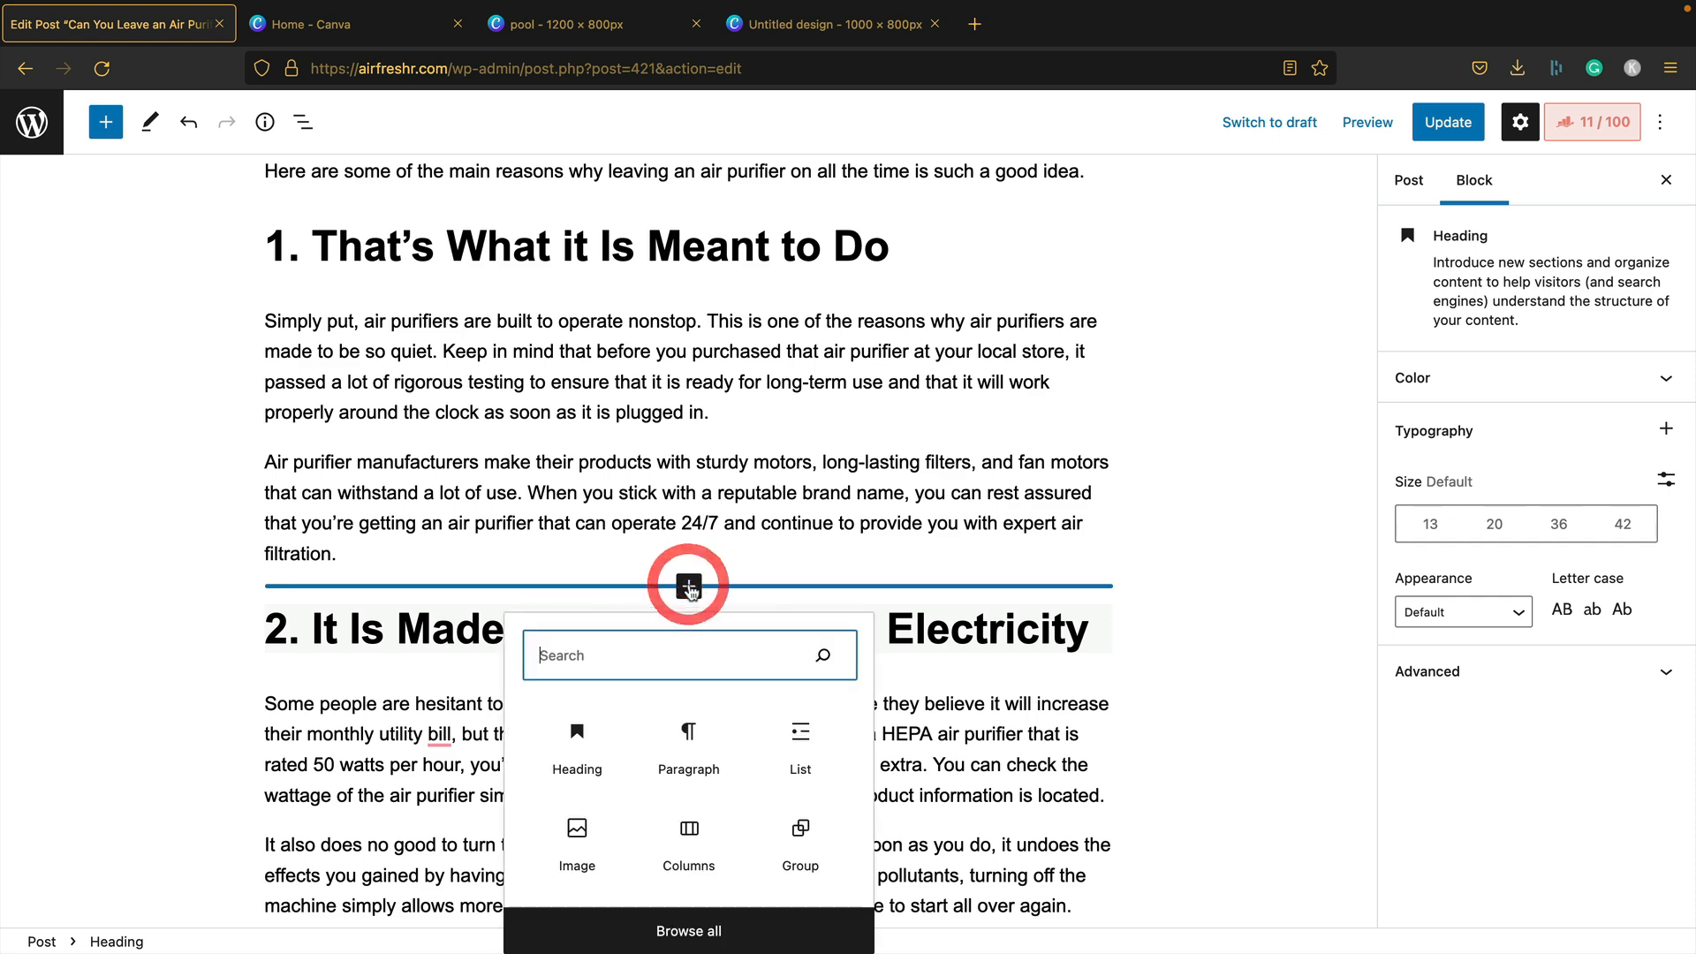
pyautogui.click(585, 835)
pyautogui.click(294, 740)
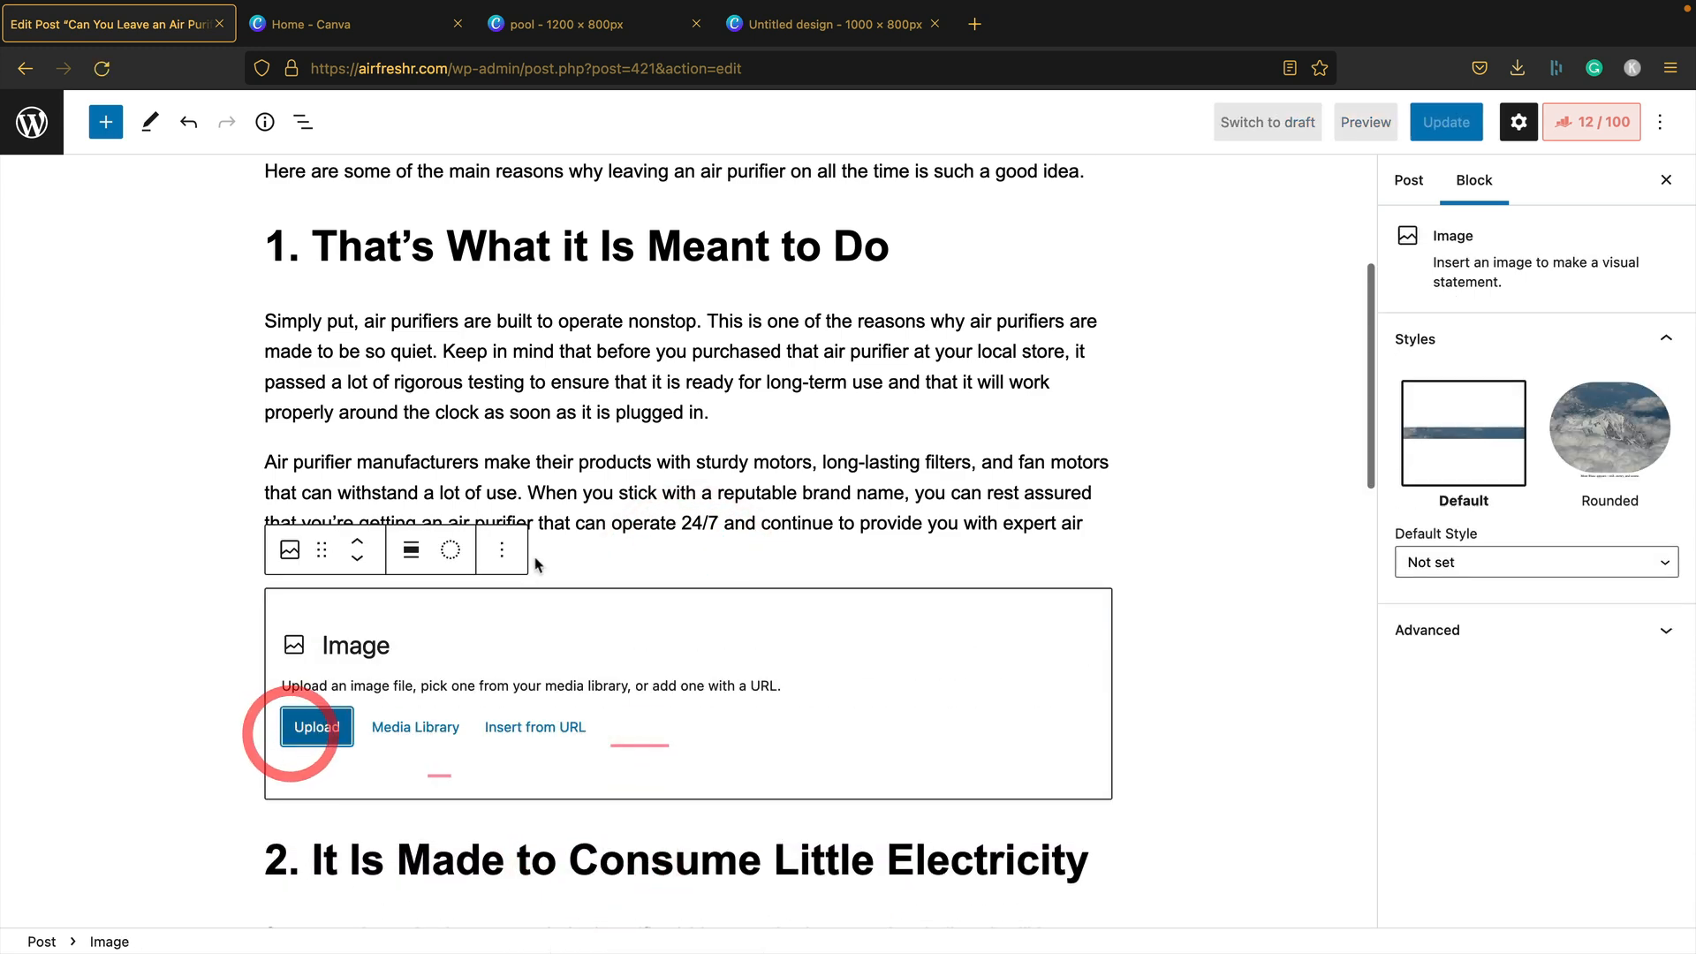
pyautogui.click(725, 235)
pyautogui.doubleClick(724, 235)
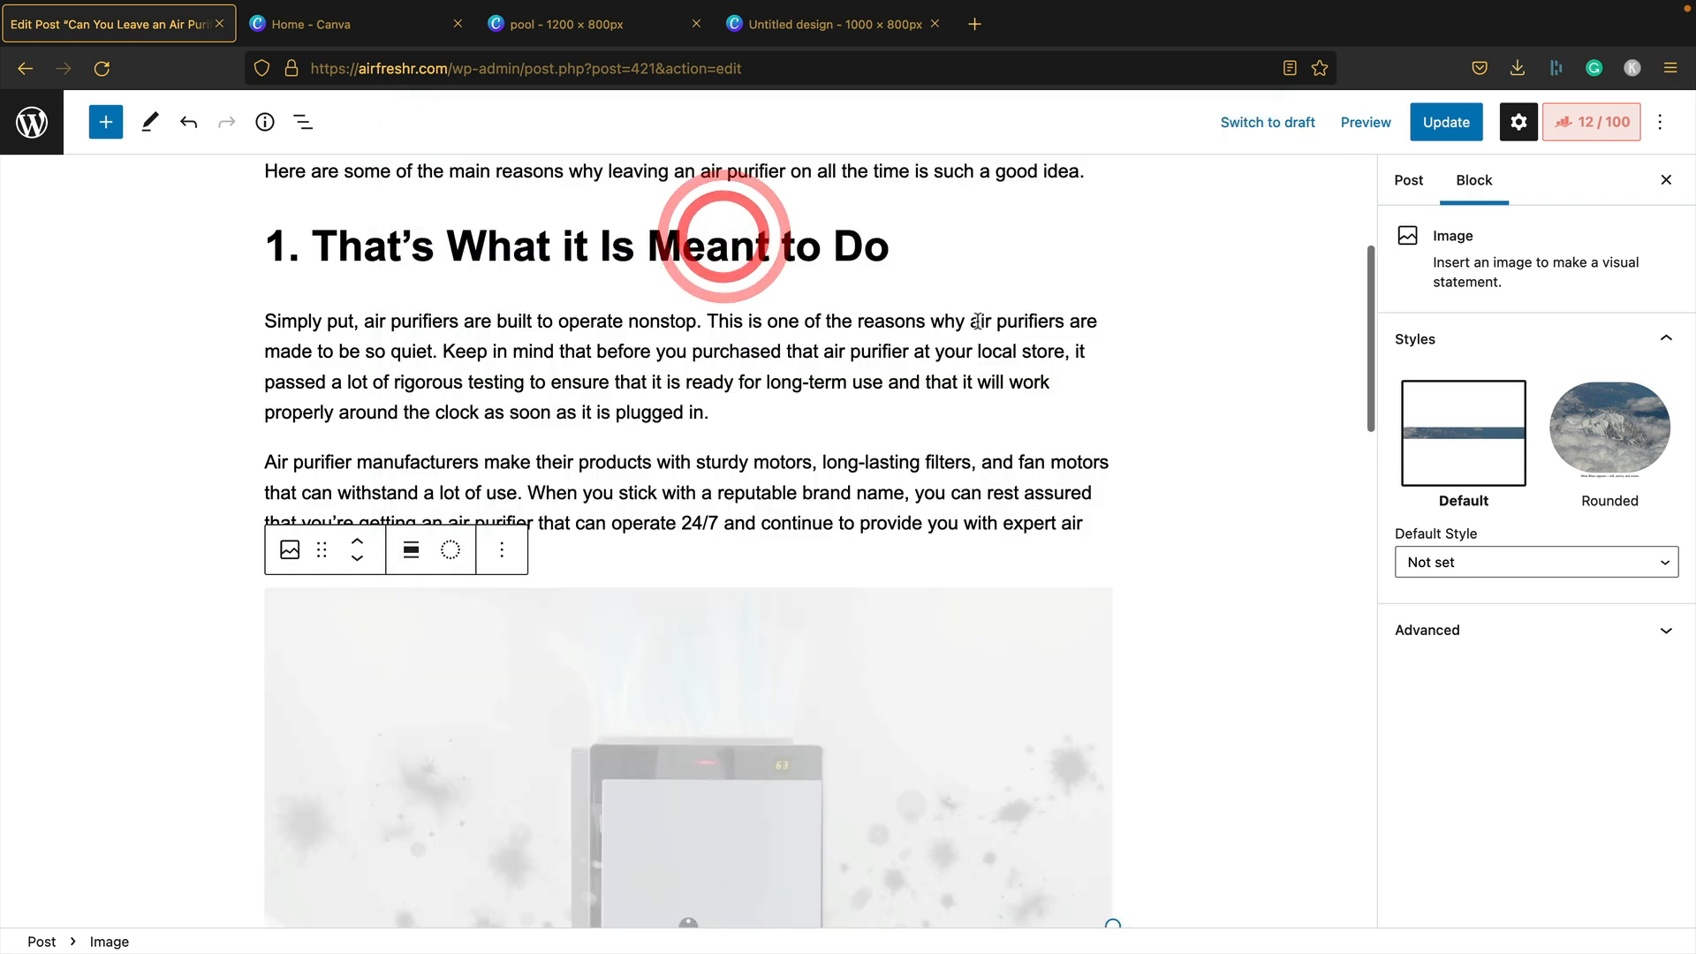
# Caption the air purifier image "Air Purifiers are designed to be on all the time"
pyautogui.scroll(-5, 972, 332)
pyautogui.click(688, 706)
pyautogui.write('Air Purifiers')
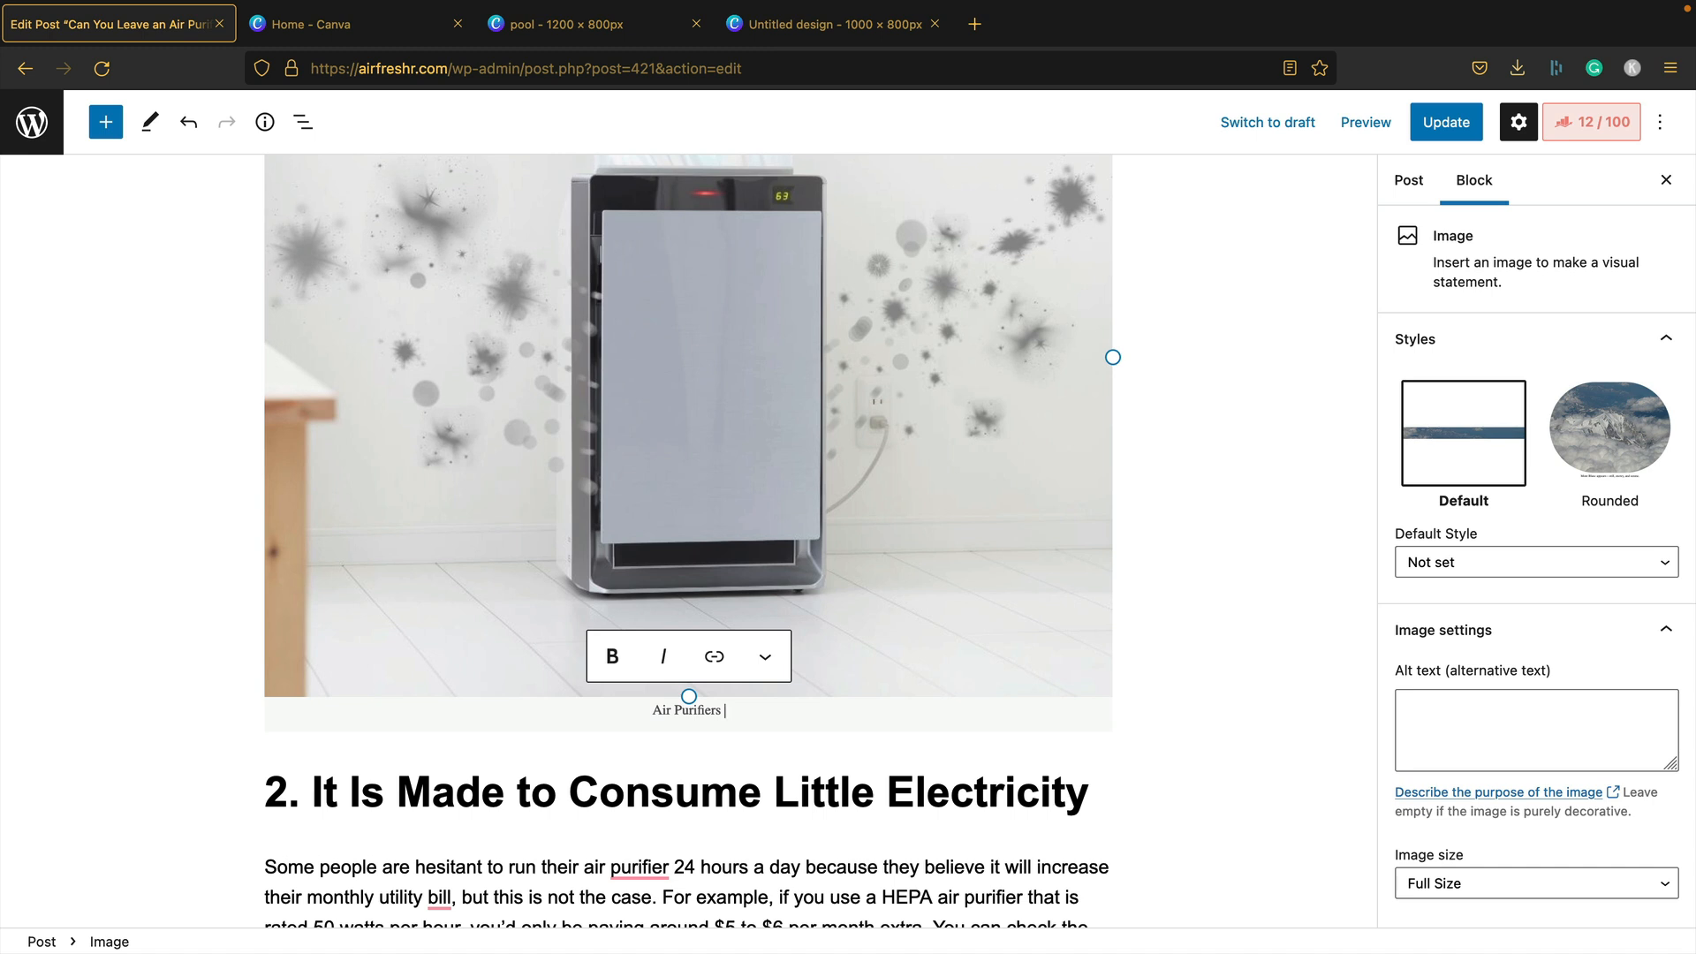
pyautogui.write('are designed to be on all the time')
pyautogui.click(1265, 707)
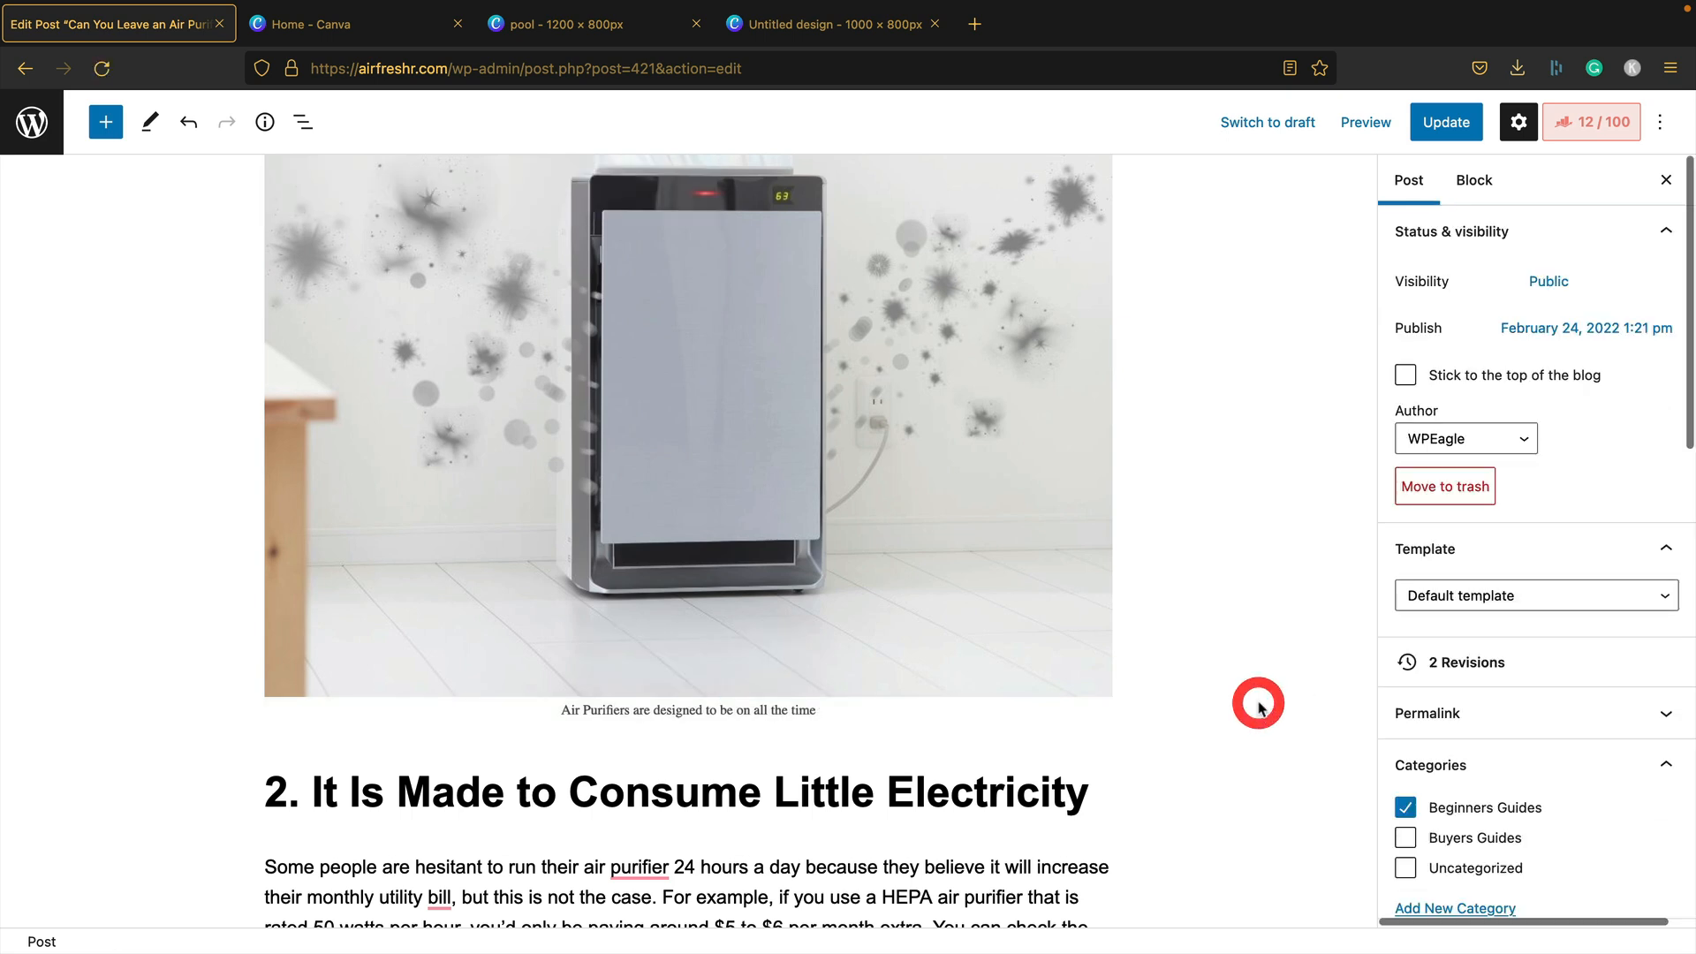
# Write above heading 3: "If you'd like to find out how much your Air Purifier will cost to run be sure to check out our energy usage tool."
pyautogui.scroll(-5, 1272, 702)
pyautogui.scroll(-1, 1275, 703)
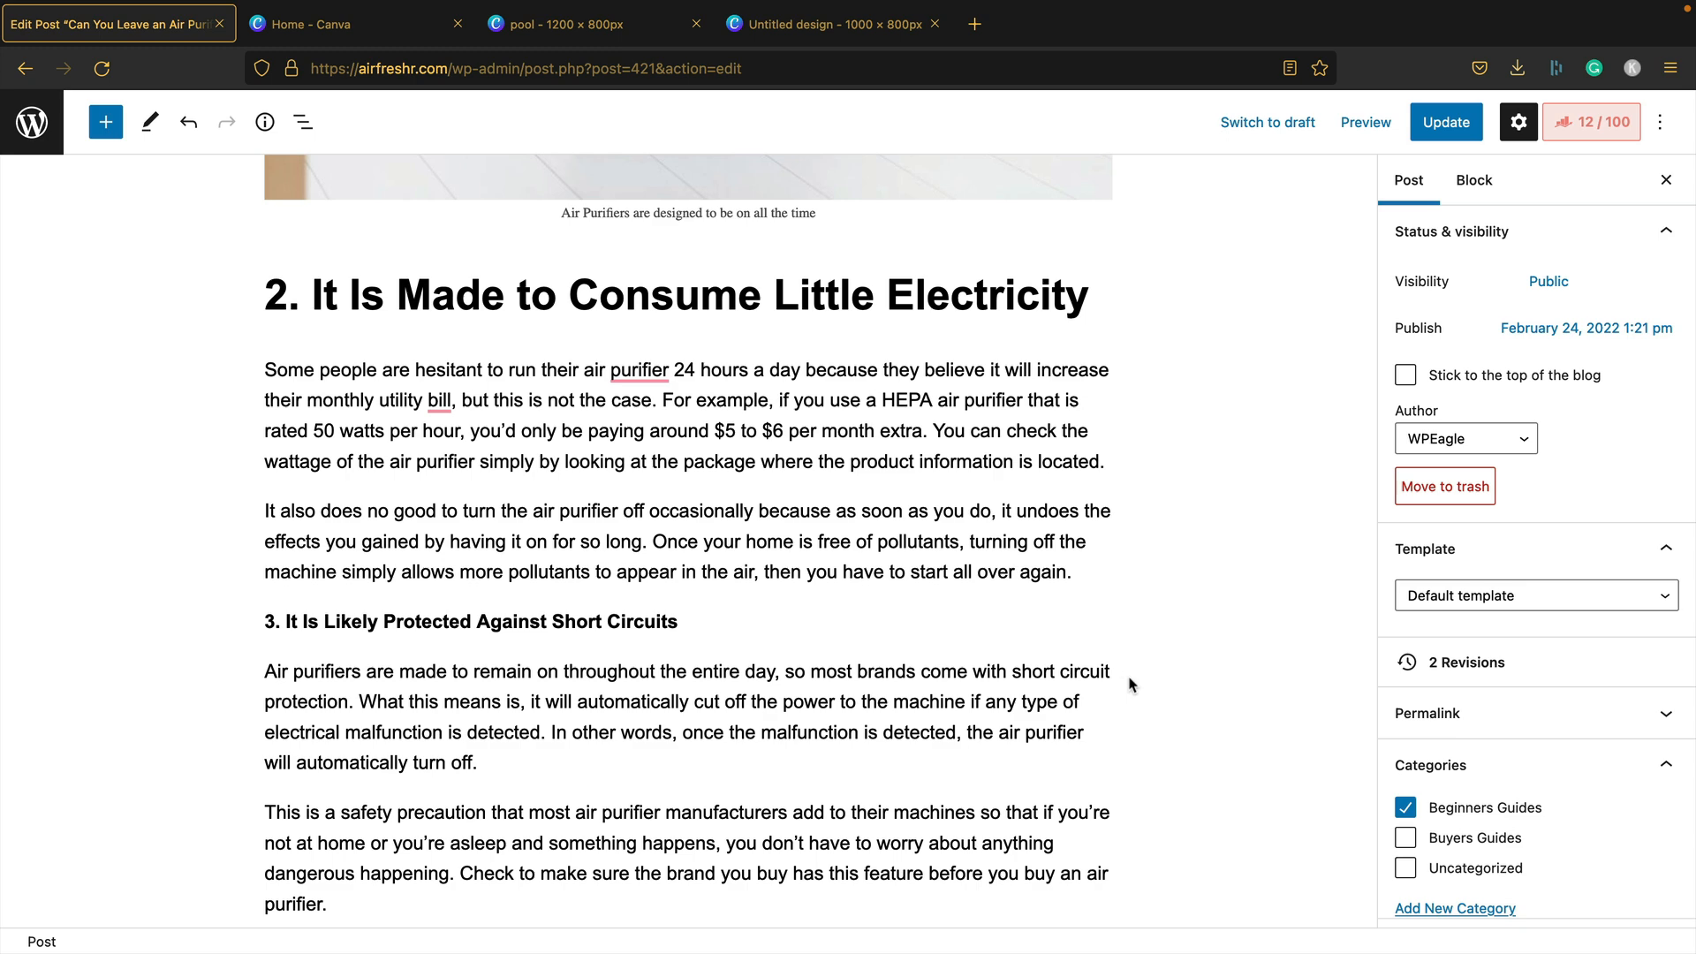
pyautogui.click(1090, 572)
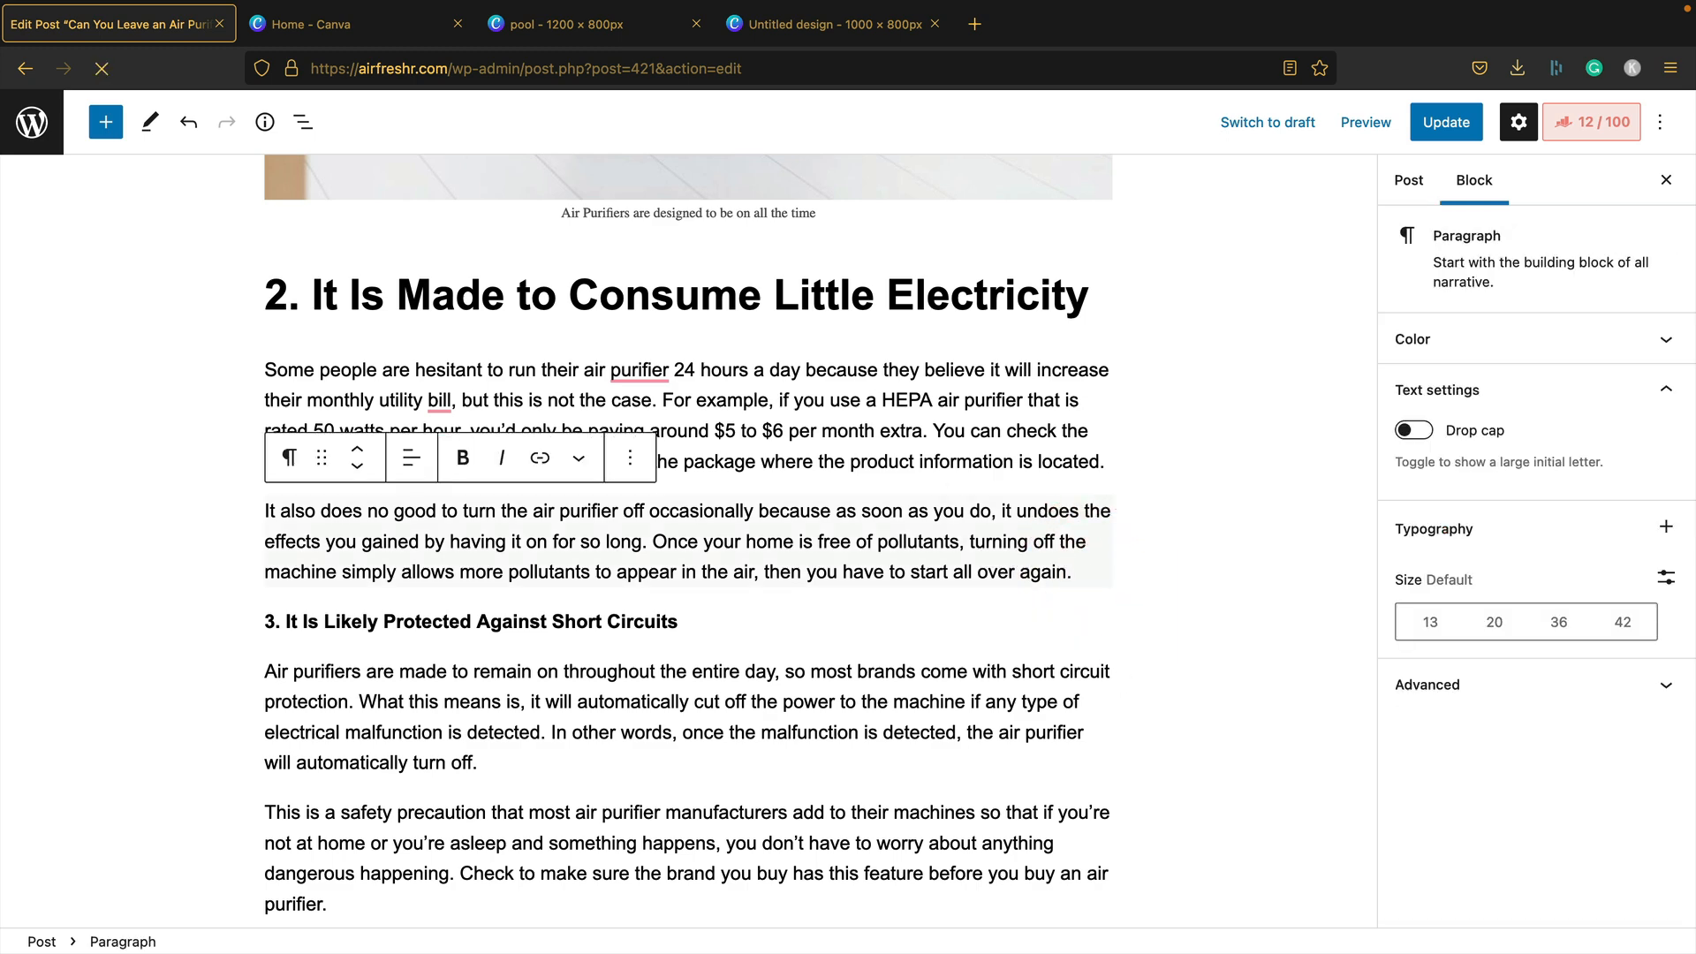
pyautogui.press('Return')
pyautogui.write('If')
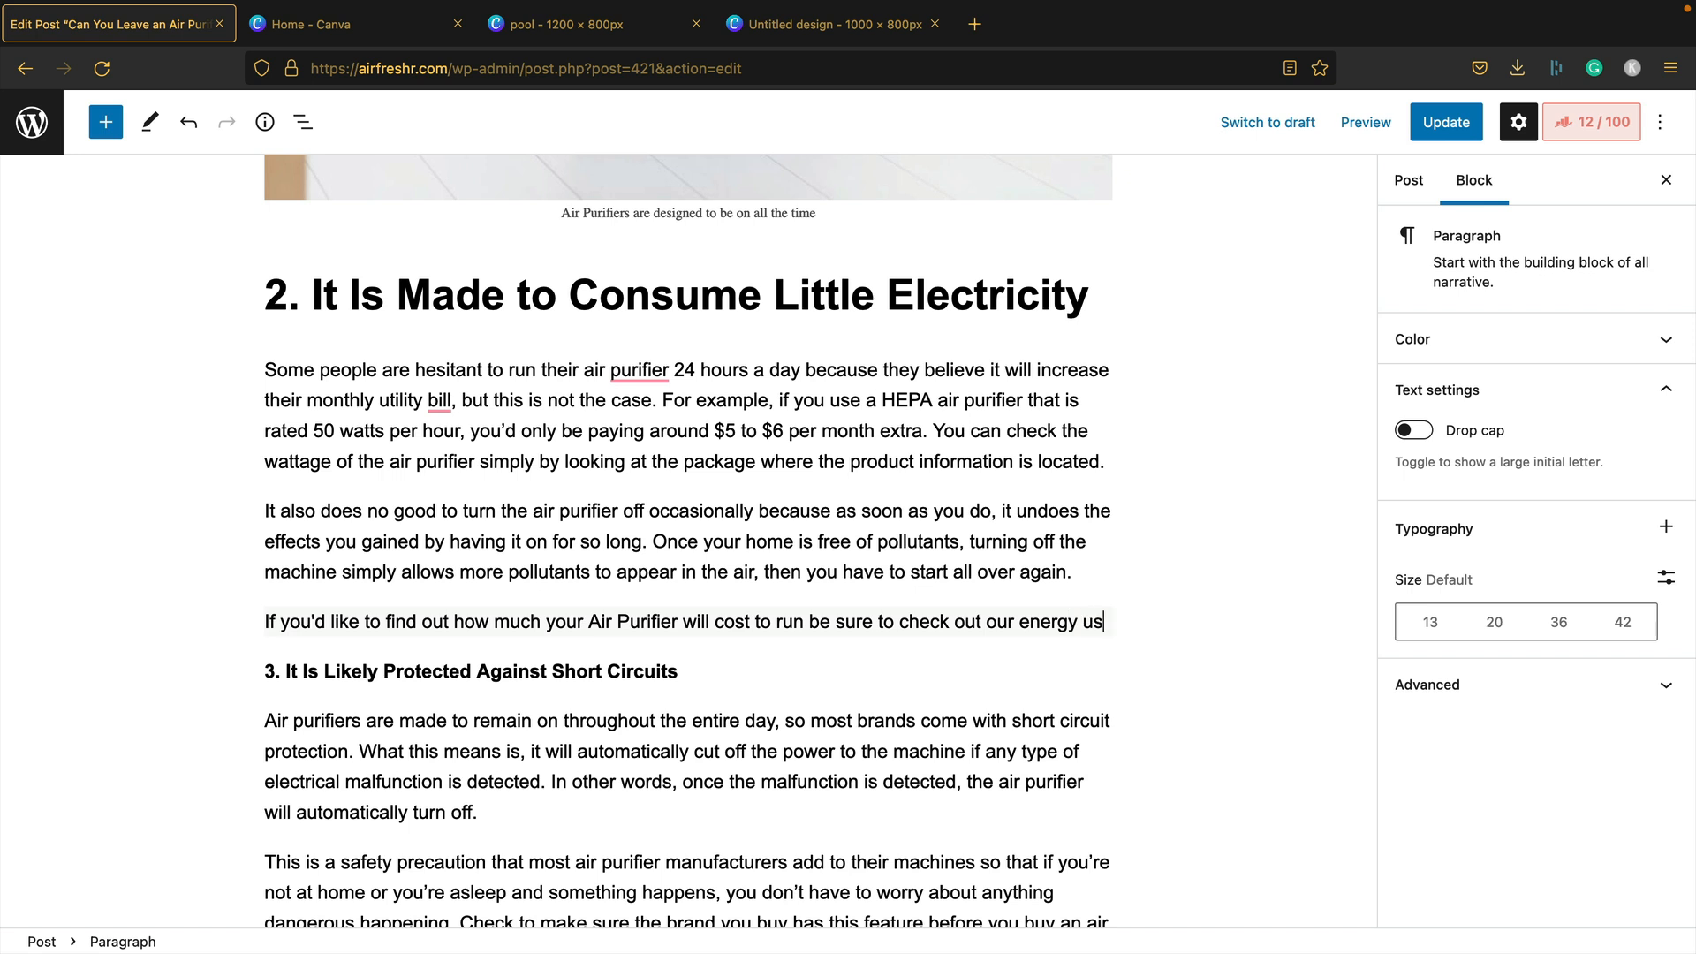
pyautogui.write('age tool.')
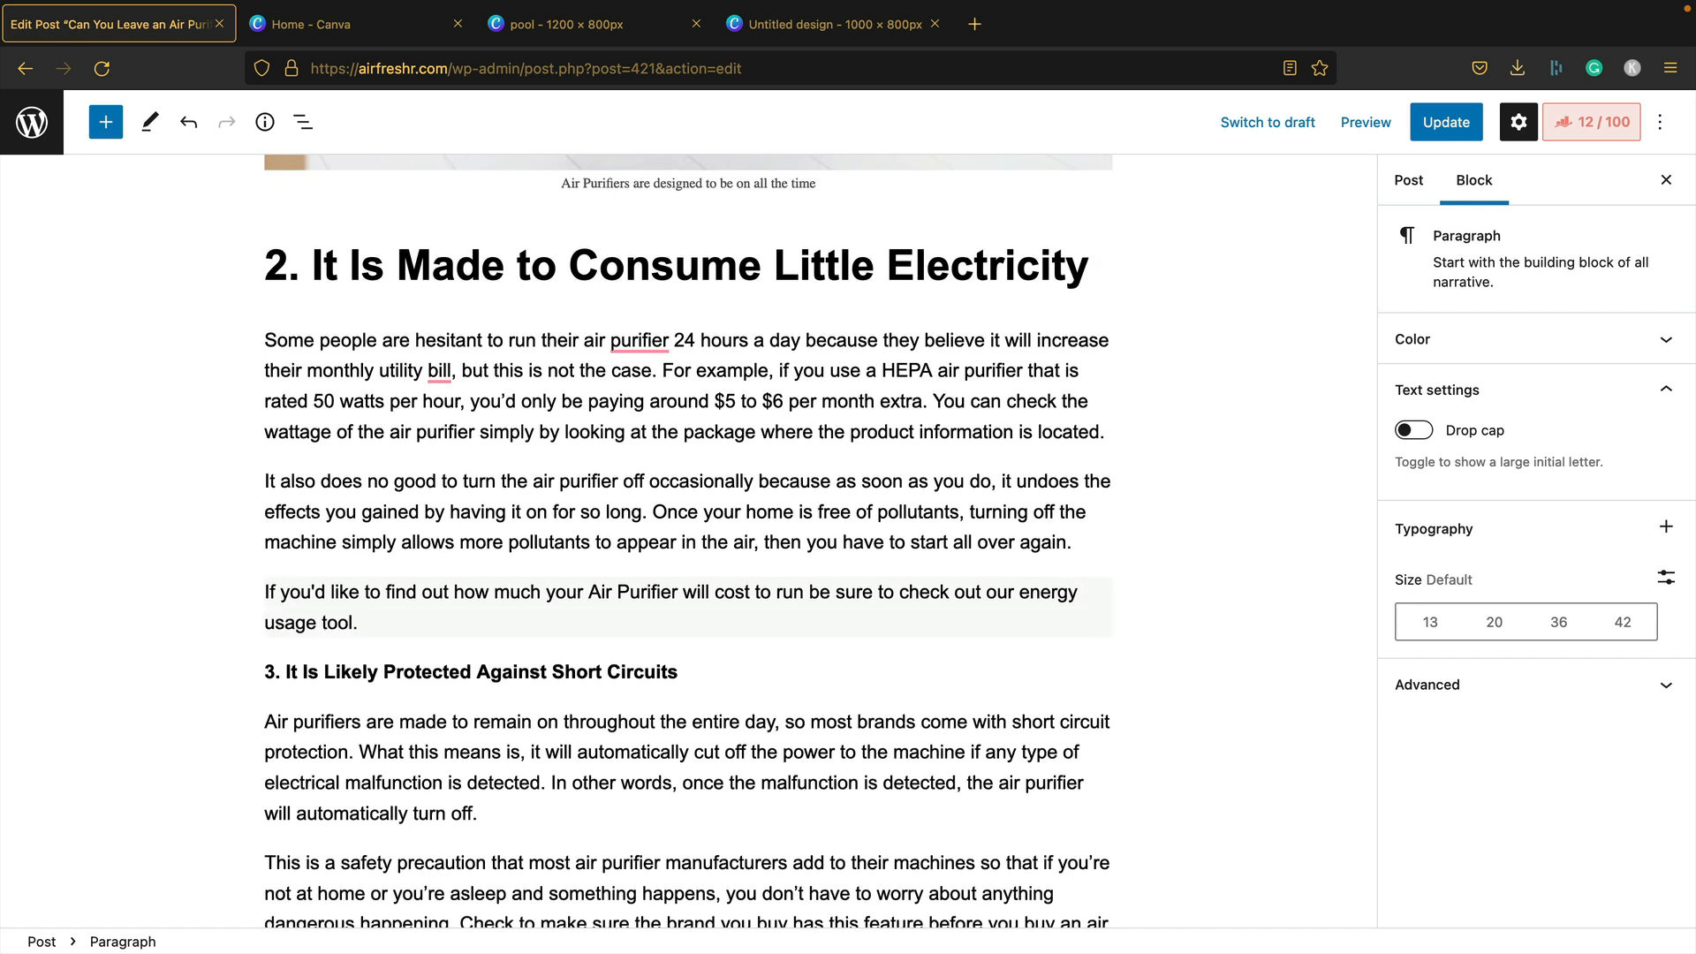
# Try to link "energy usage tool." to the post "How much electricity does an air purifier use?", and undo the link
pyautogui.moveTo(359, 625); pyautogui.dragTo(1022, 598)
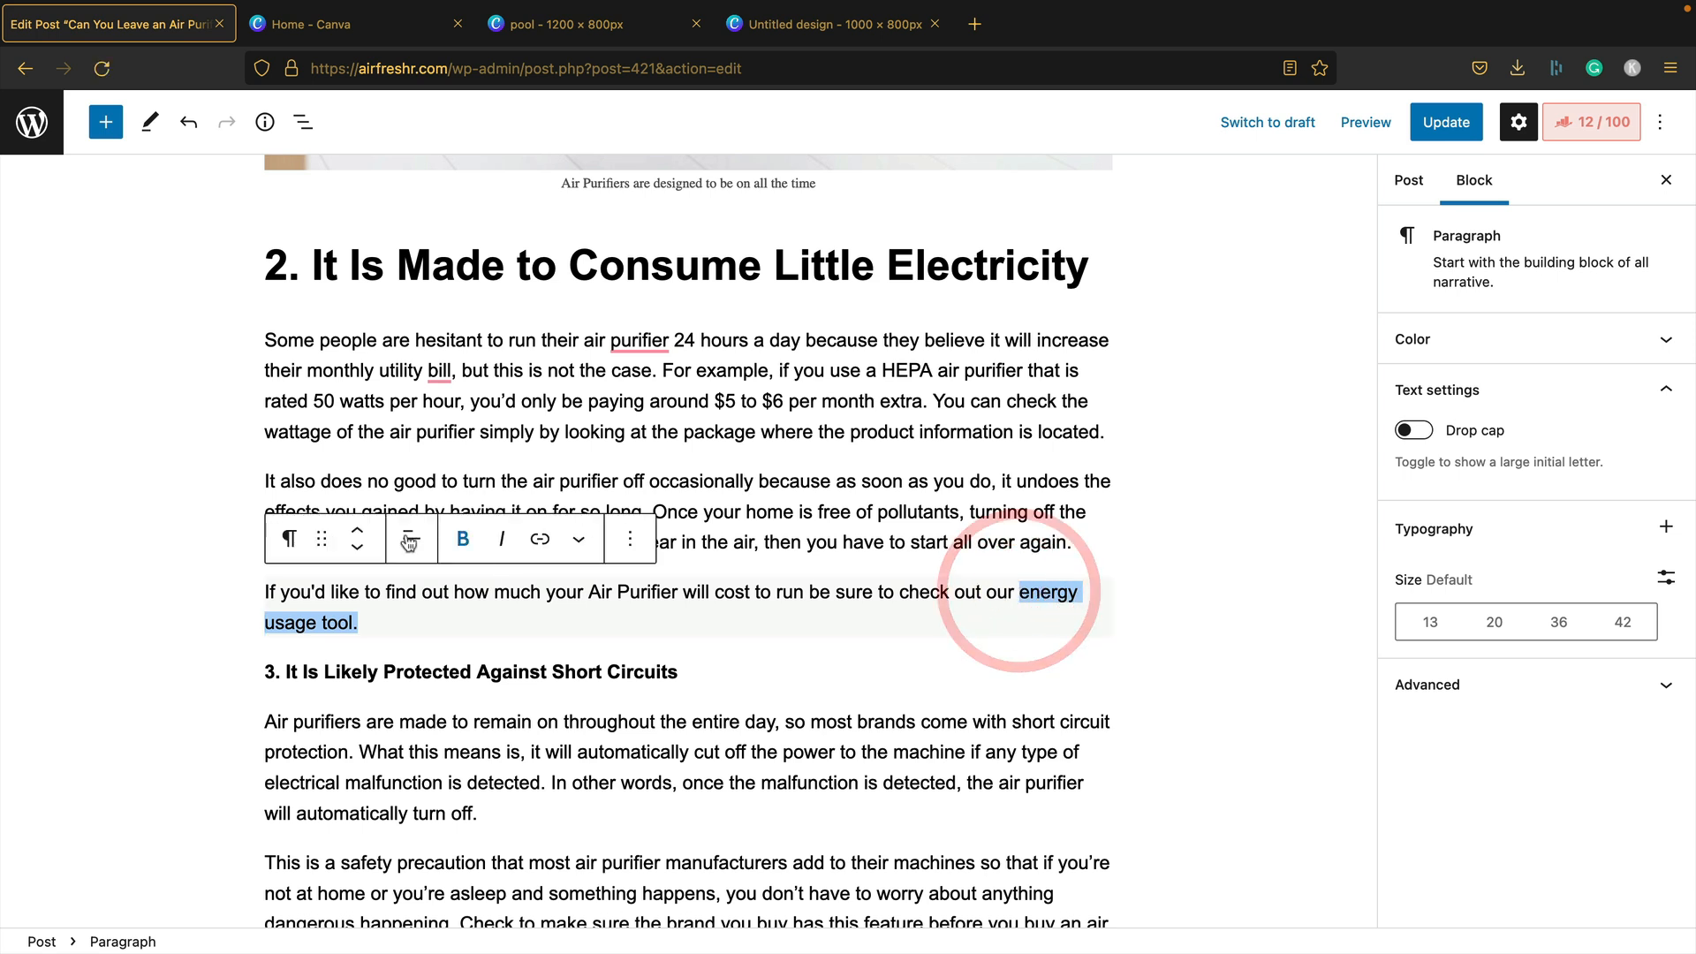
pyautogui.click(539, 539)
pyautogui.write('energyt')
pyautogui.press('BackSpace')
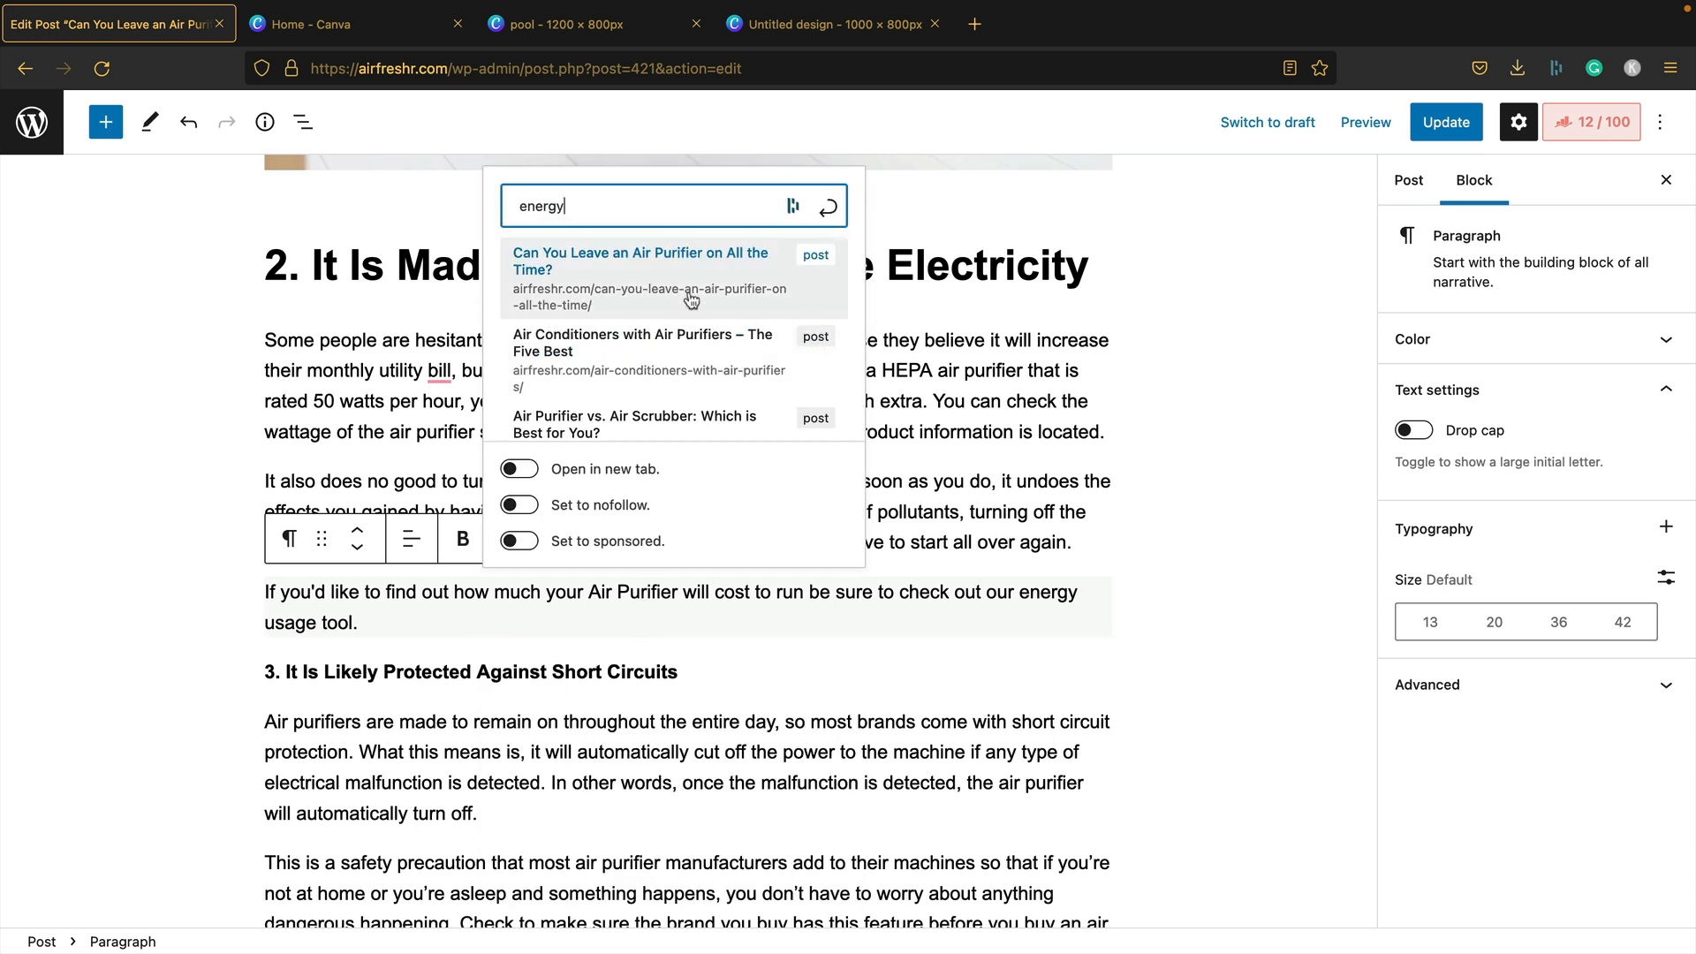
pyautogui.scroll(-5, 689, 284)
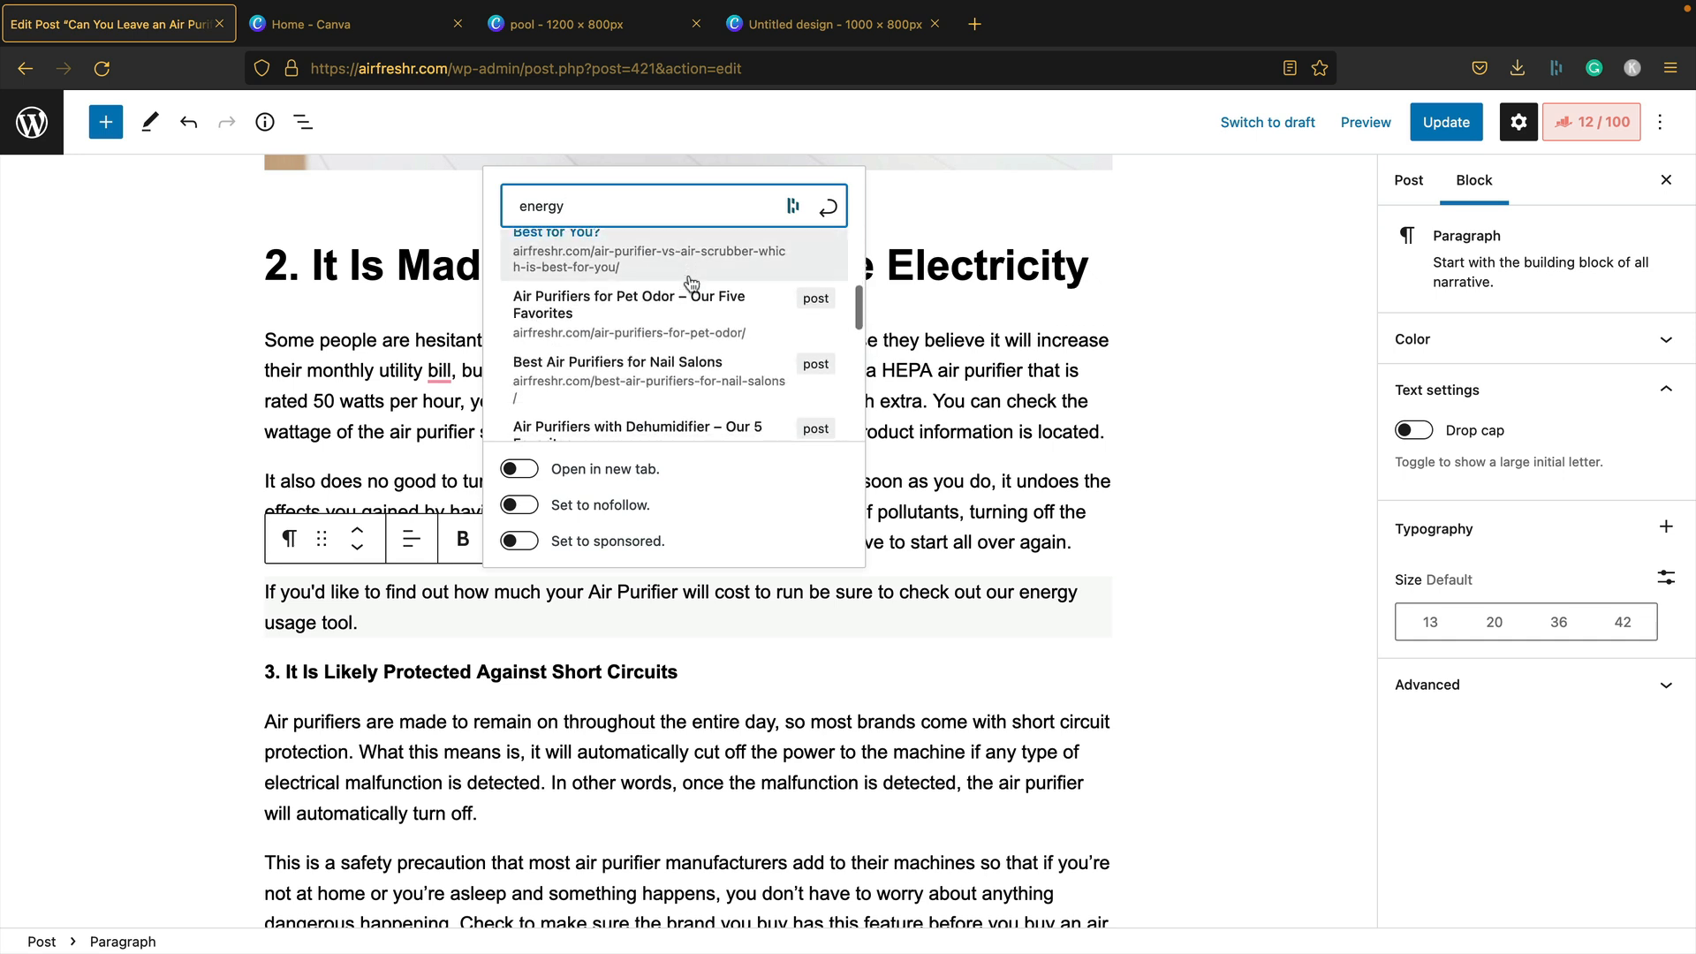
pyautogui.scroll(-8, 681, 289)
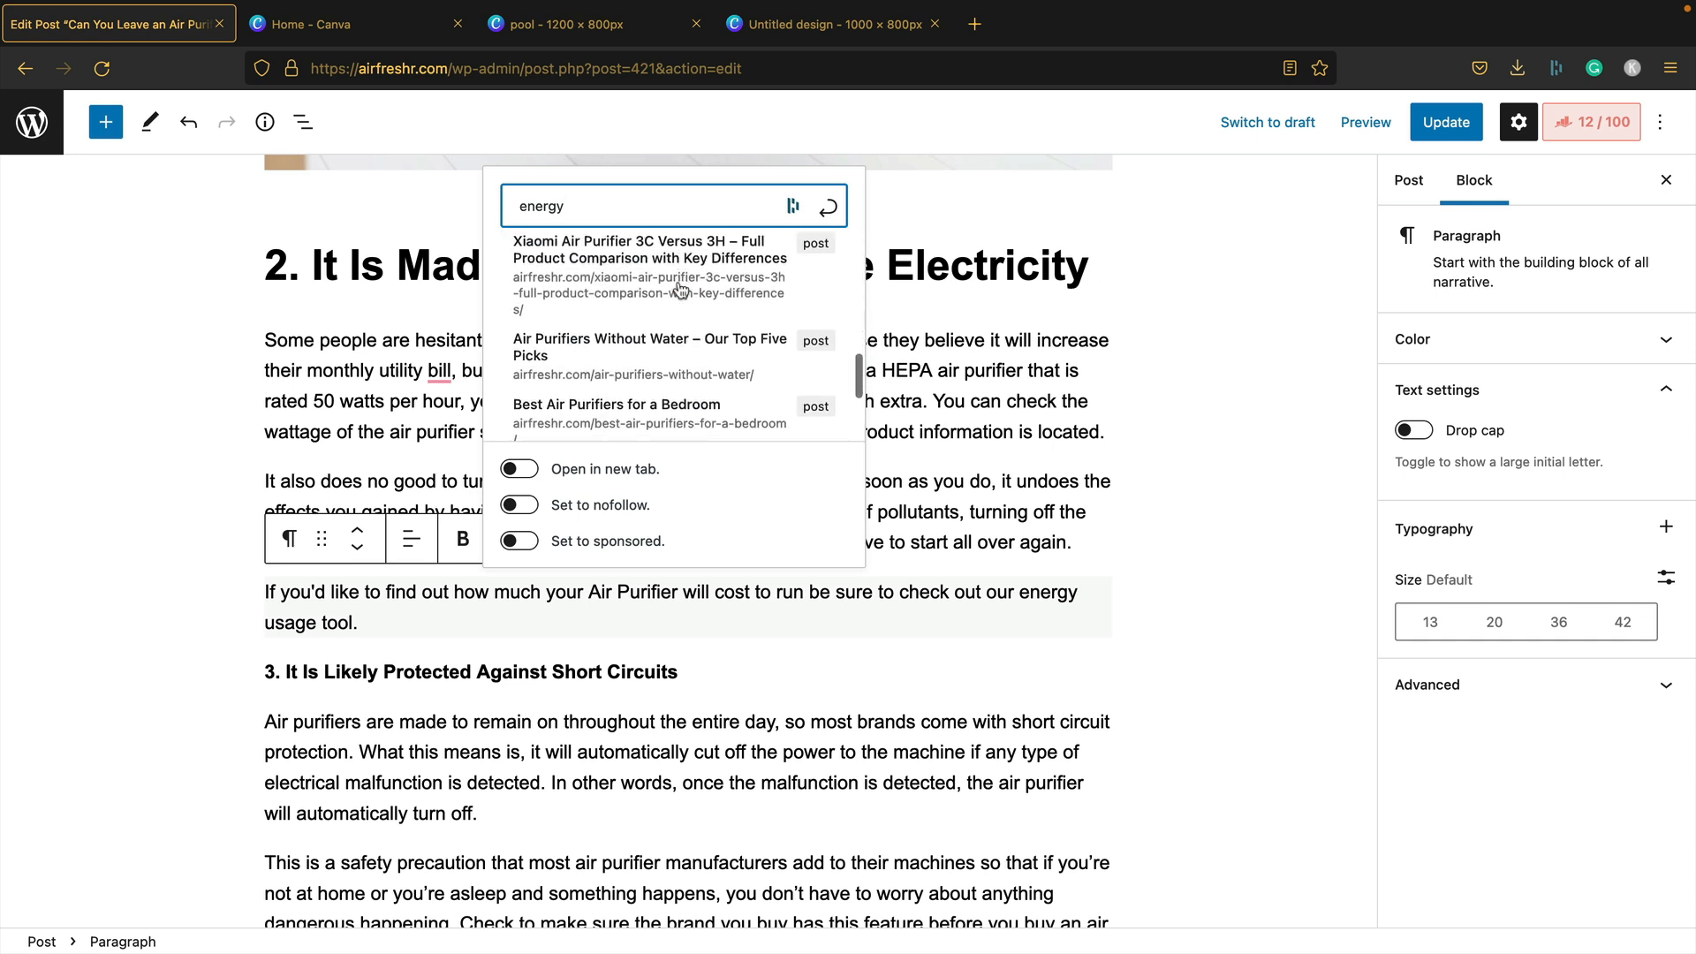
pyautogui.scroll(-3, 681, 288)
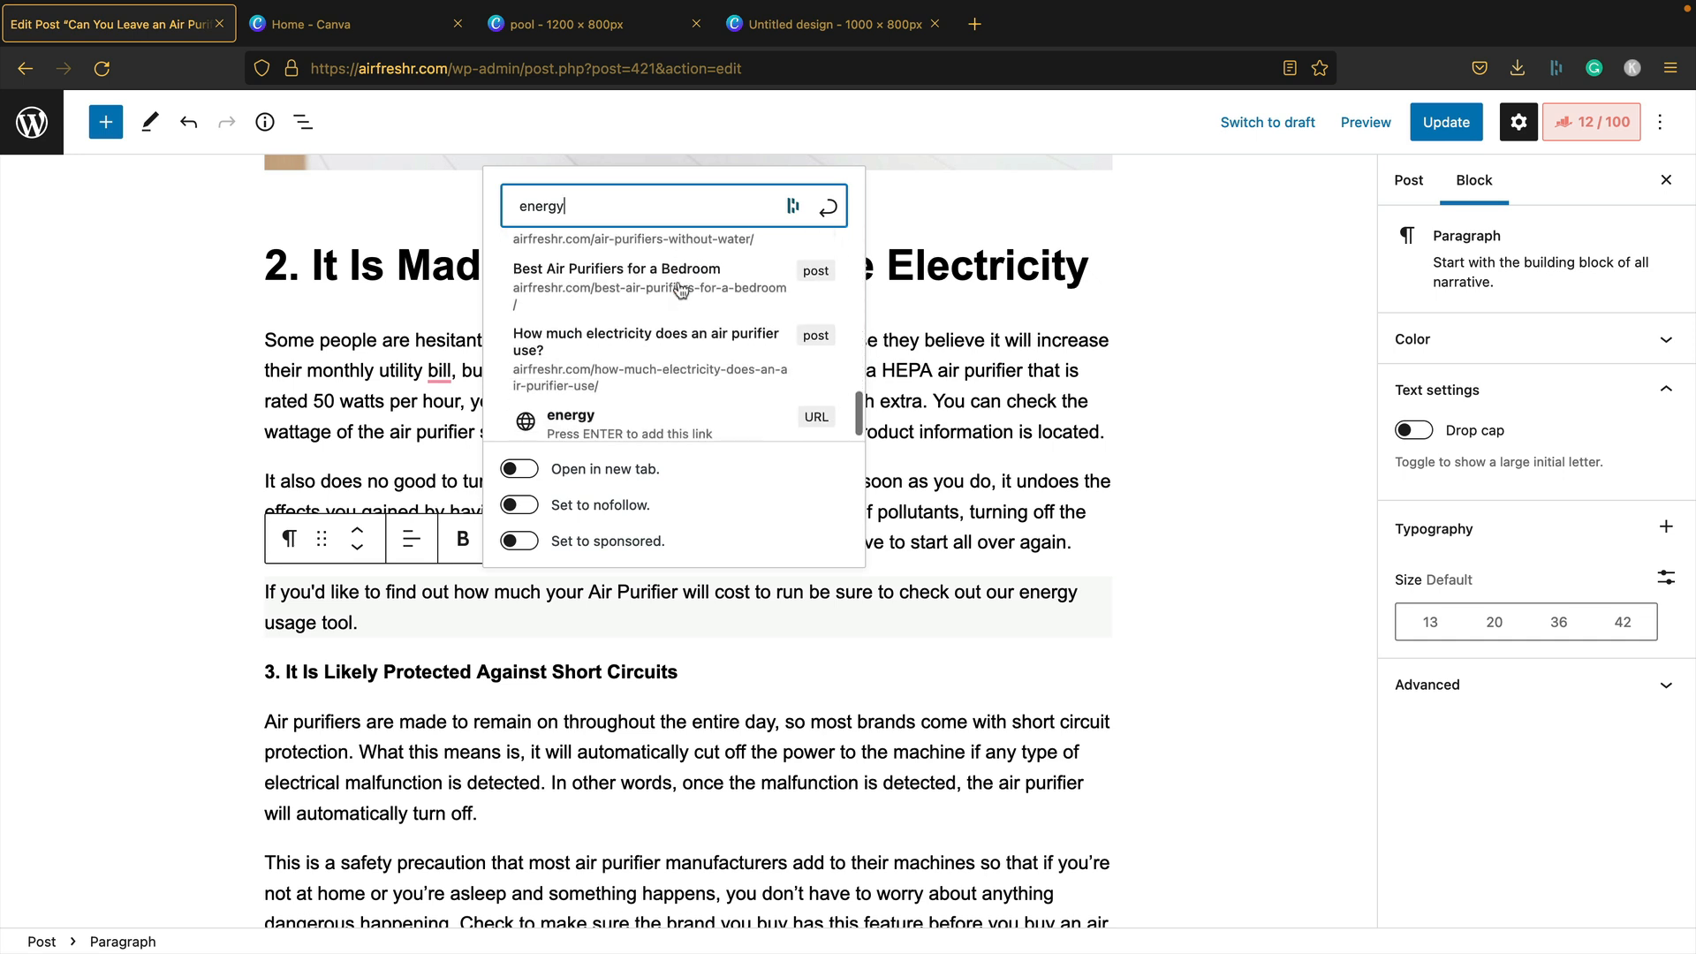
pyautogui.click(640, 332)
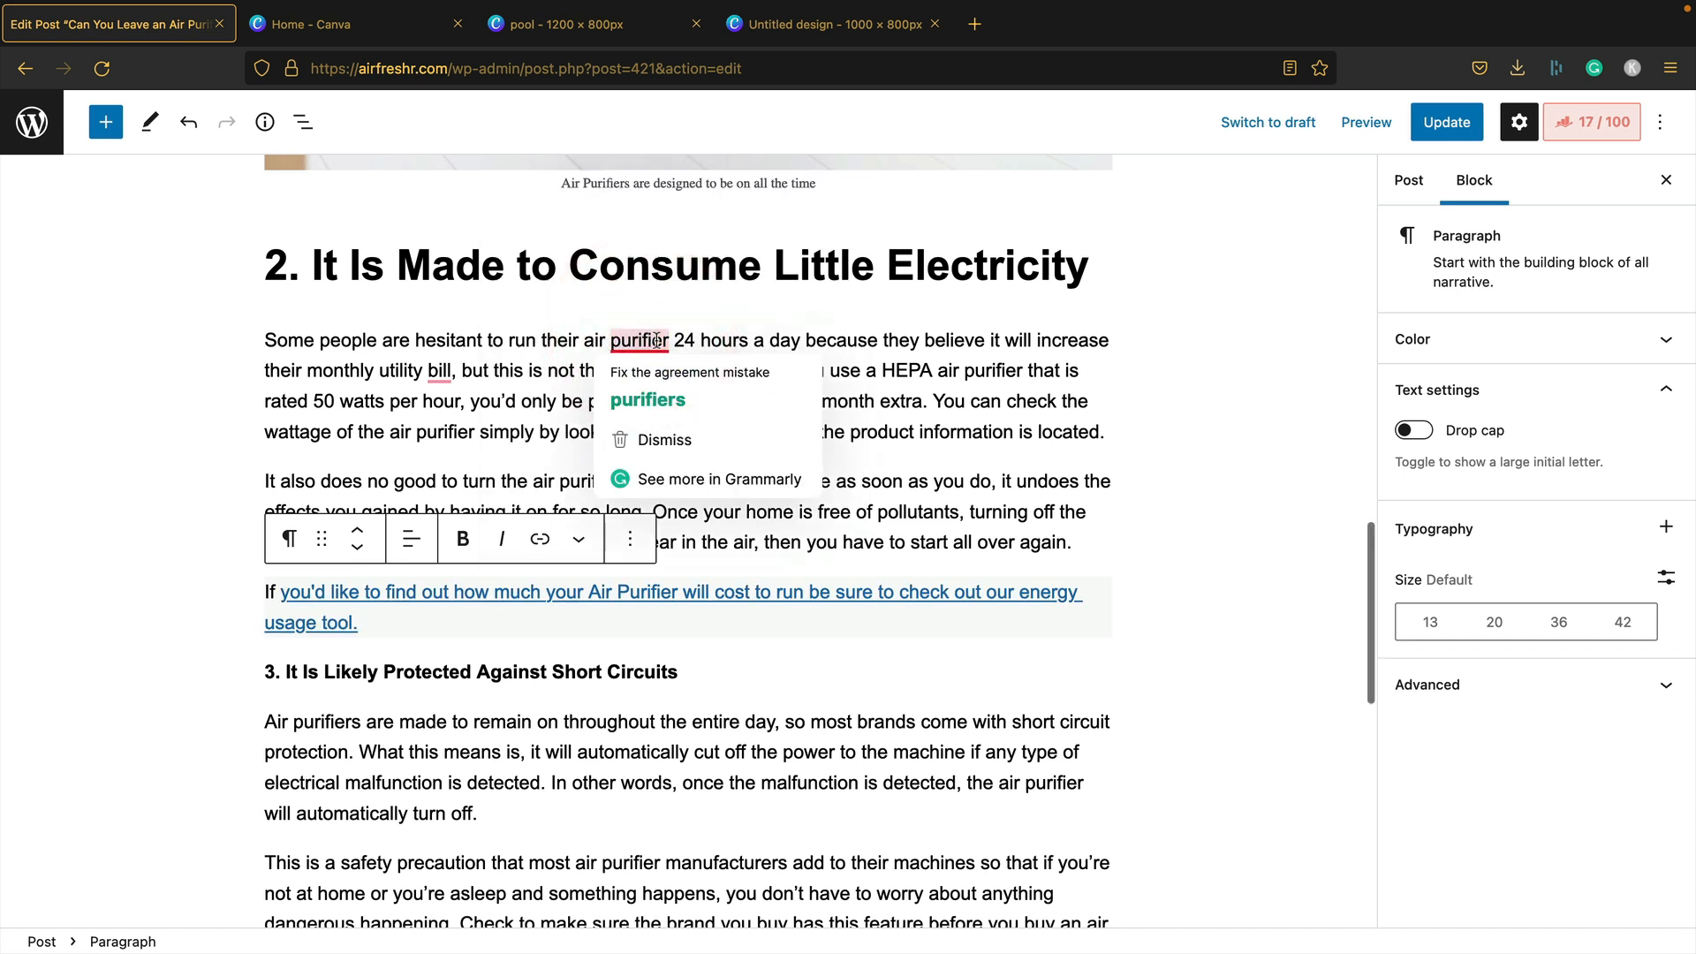
pyautogui.press('super+z')
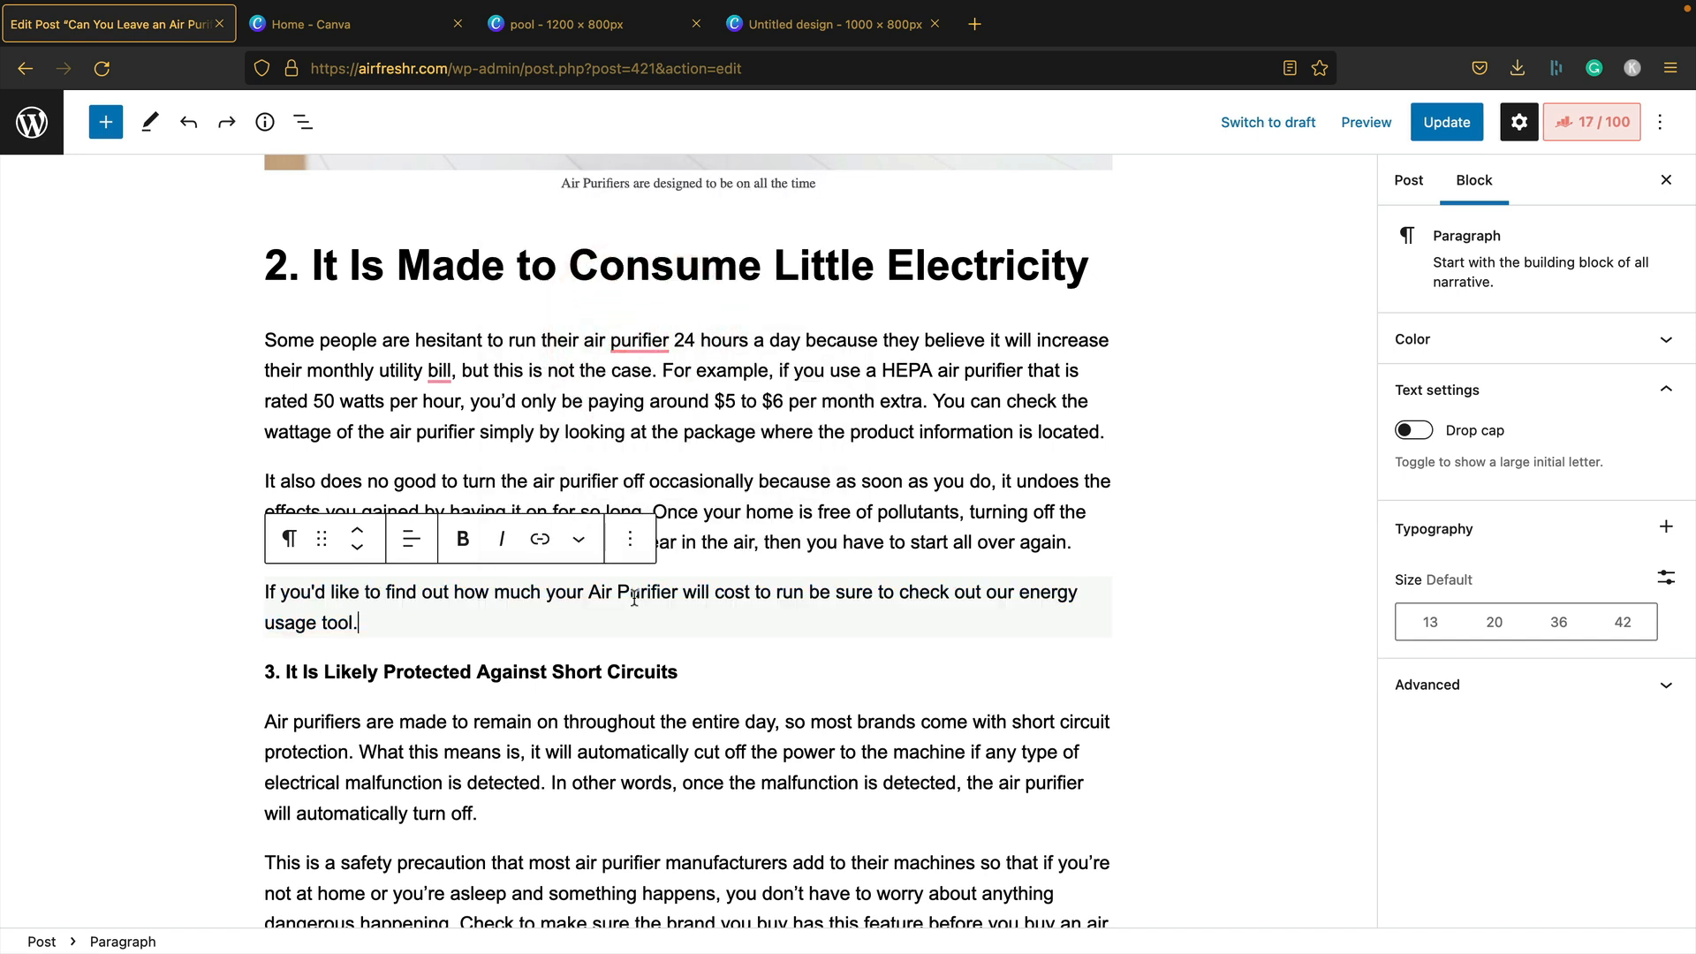
# Link the words "energy usage tool" to the post "How much electricity does an air purifier use?" and add an empty paragraph below
pyautogui.moveTo(1067, 604); pyautogui.dragTo(1022, 597)
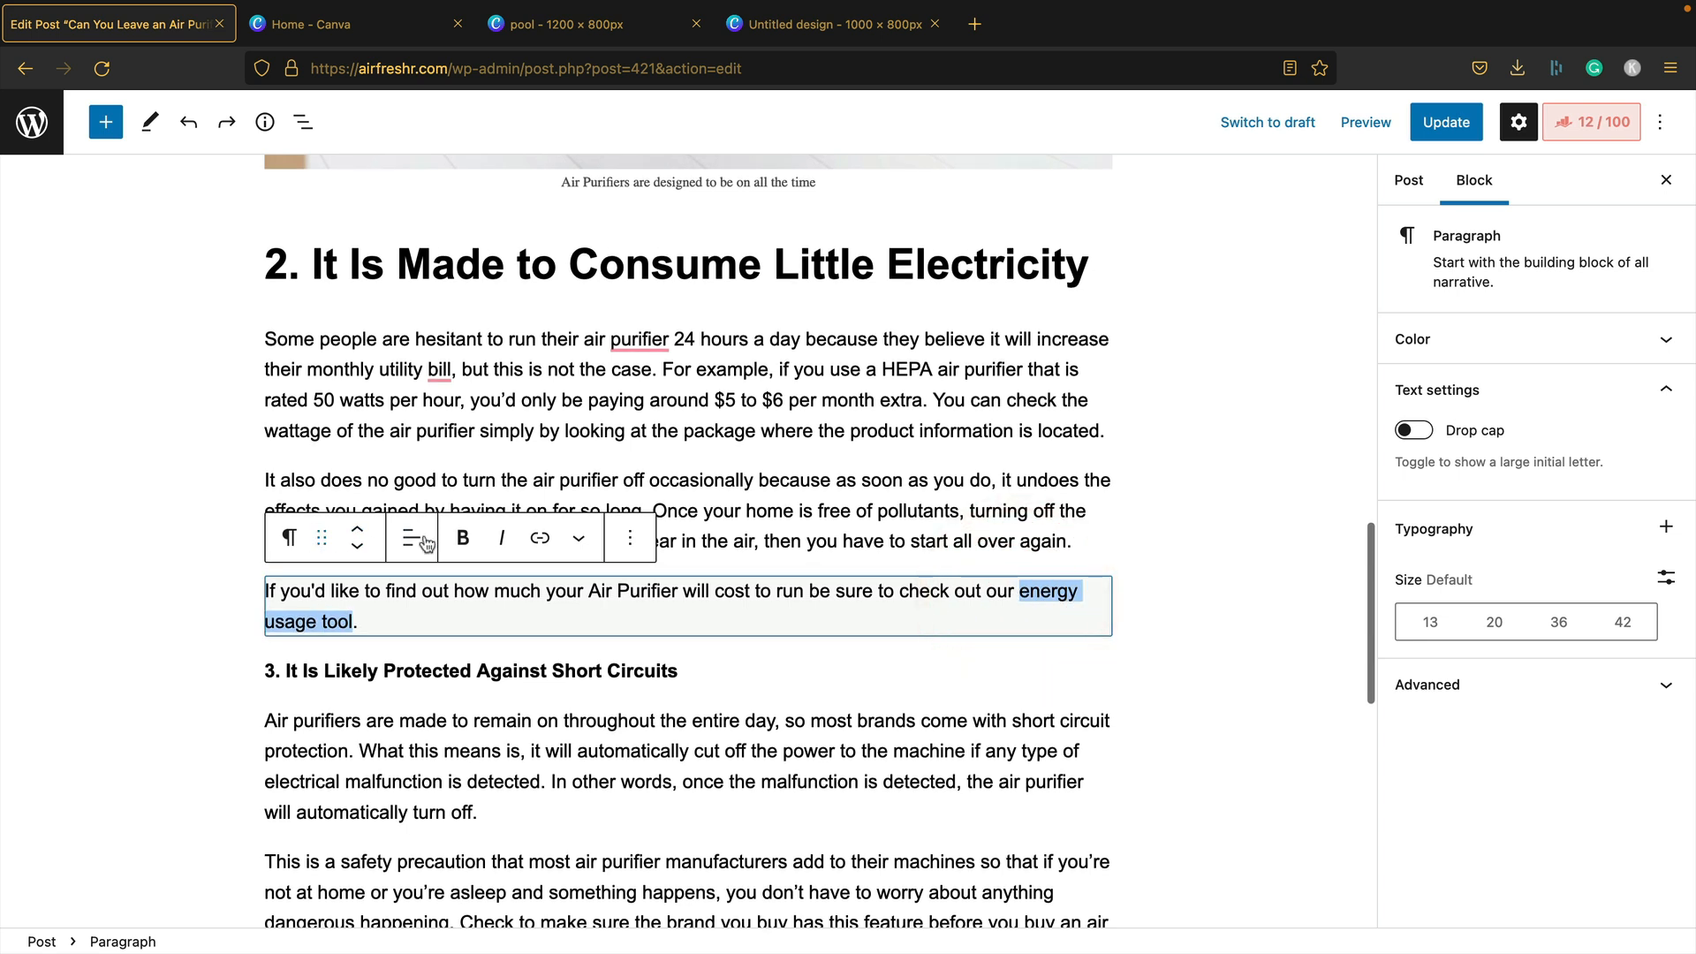
pyautogui.click(540, 538)
pyautogui.write('use')
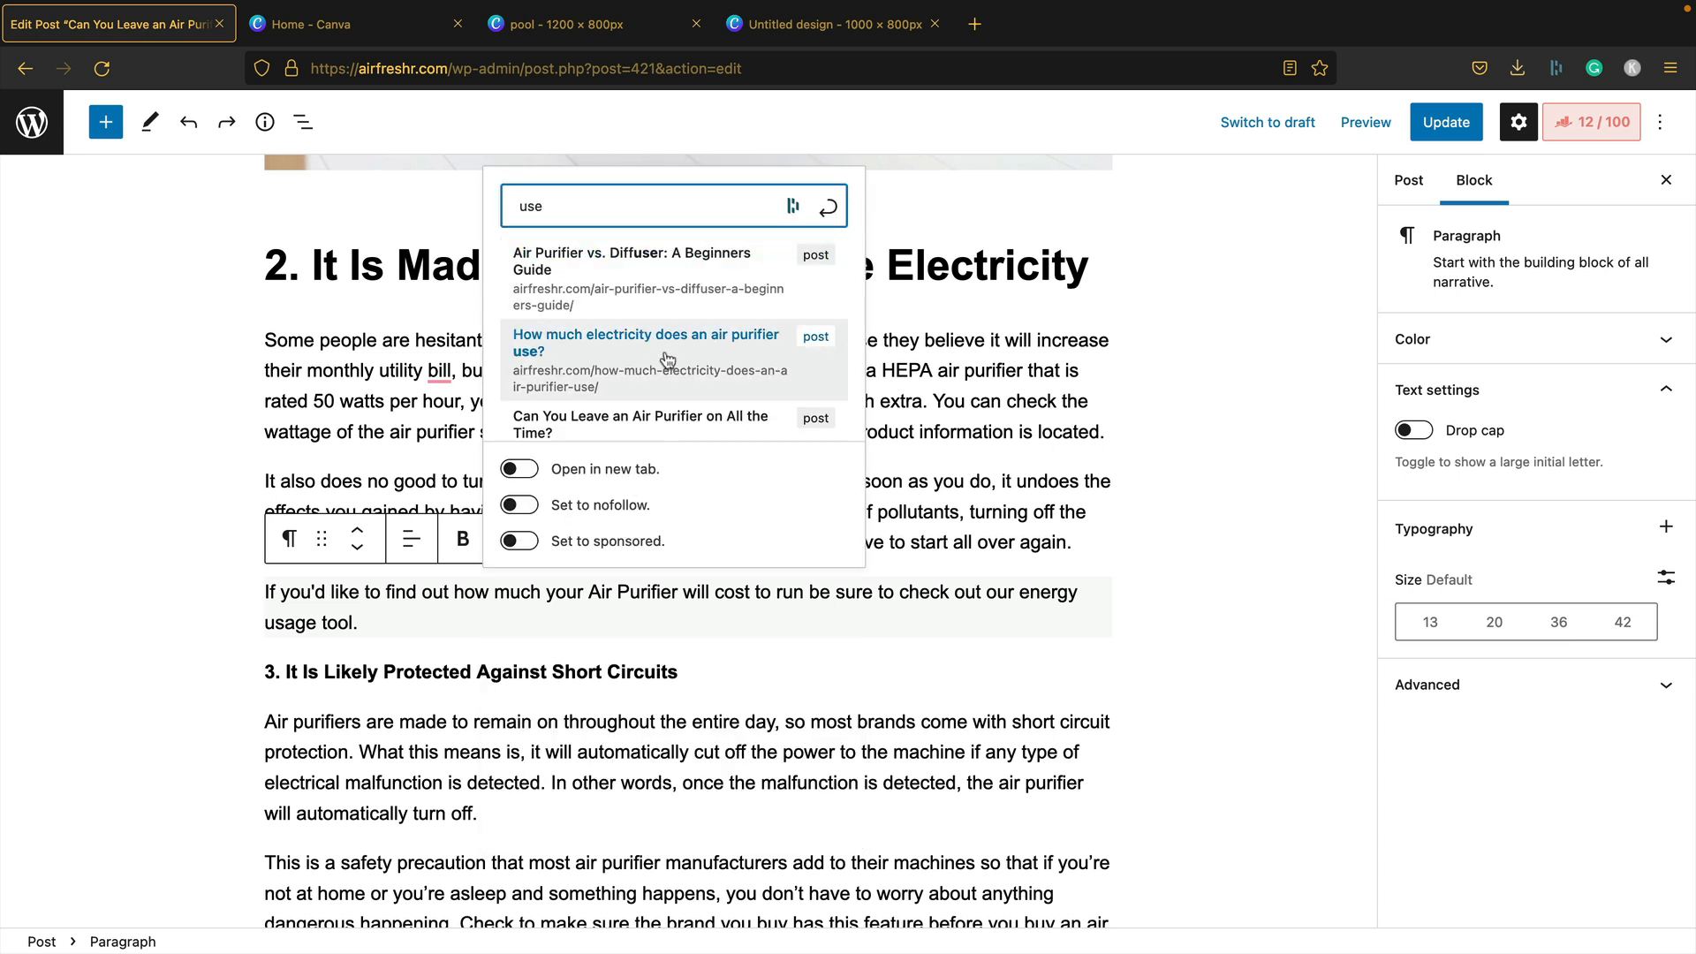
pyautogui.click(619, 352)
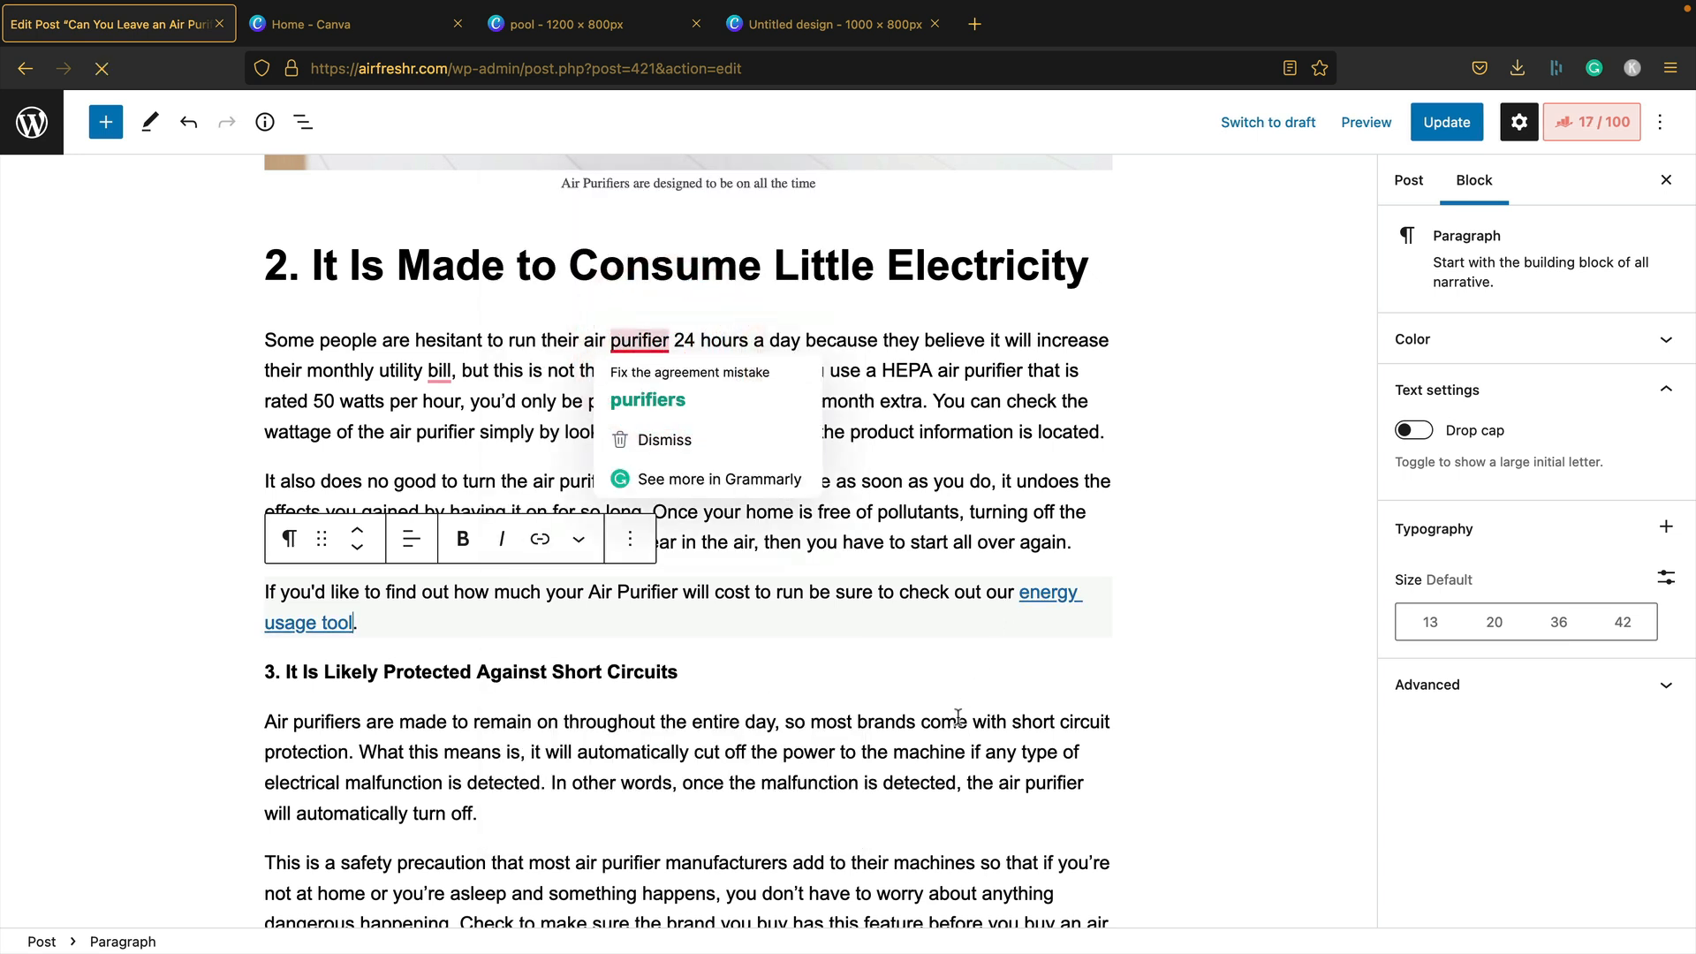
pyautogui.click(765, 685)
pyautogui.click(457, 623)
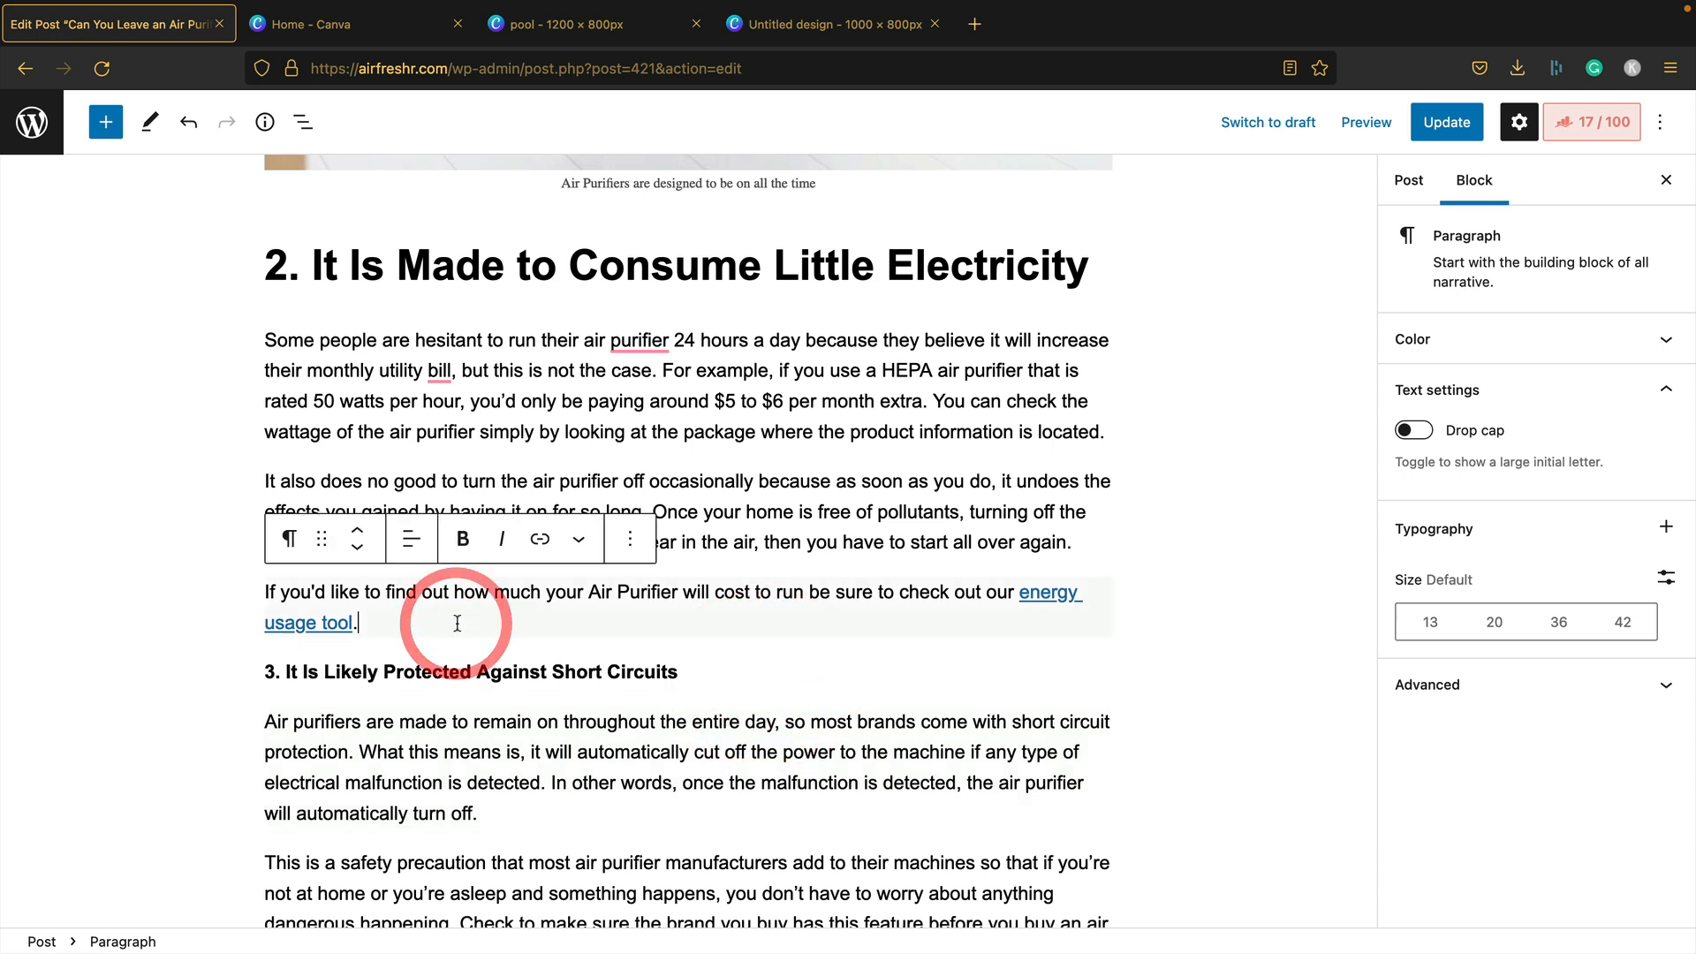
pyautogui.press('Return')
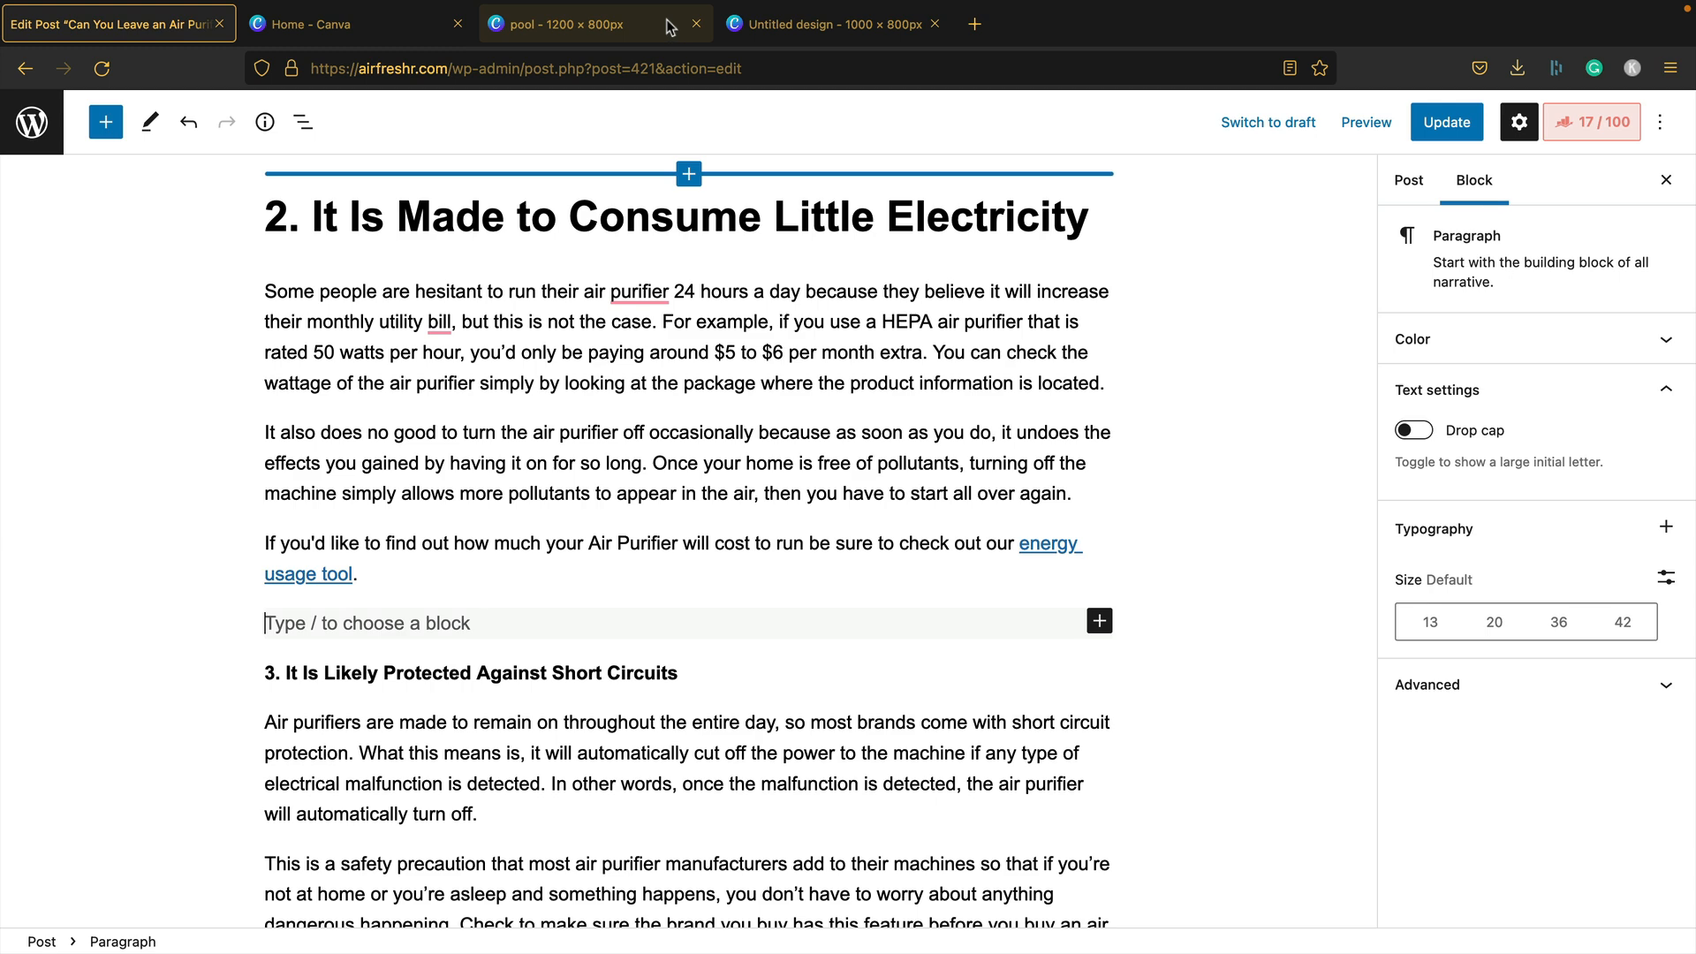
# Switch to the untitled 1000 × 800 px Canva design and search the photos for "energy usage"
pyautogui.click(855, 29)
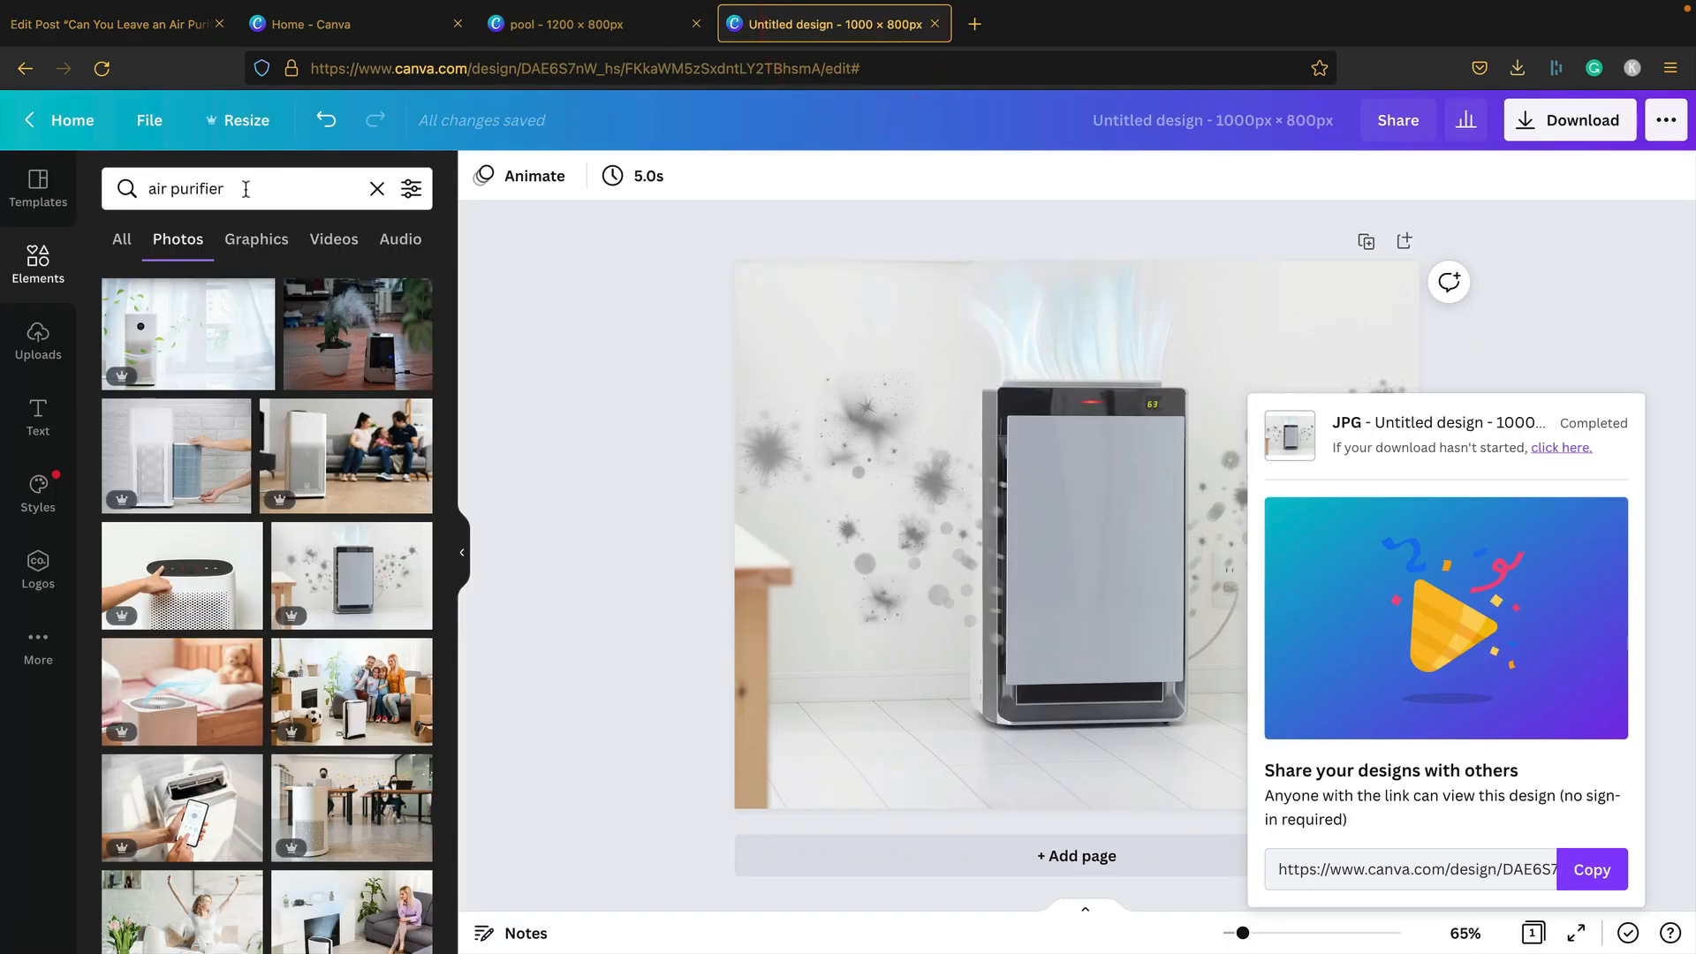
pyautogui.click(277, 185)
pyautogui.write('energy us')
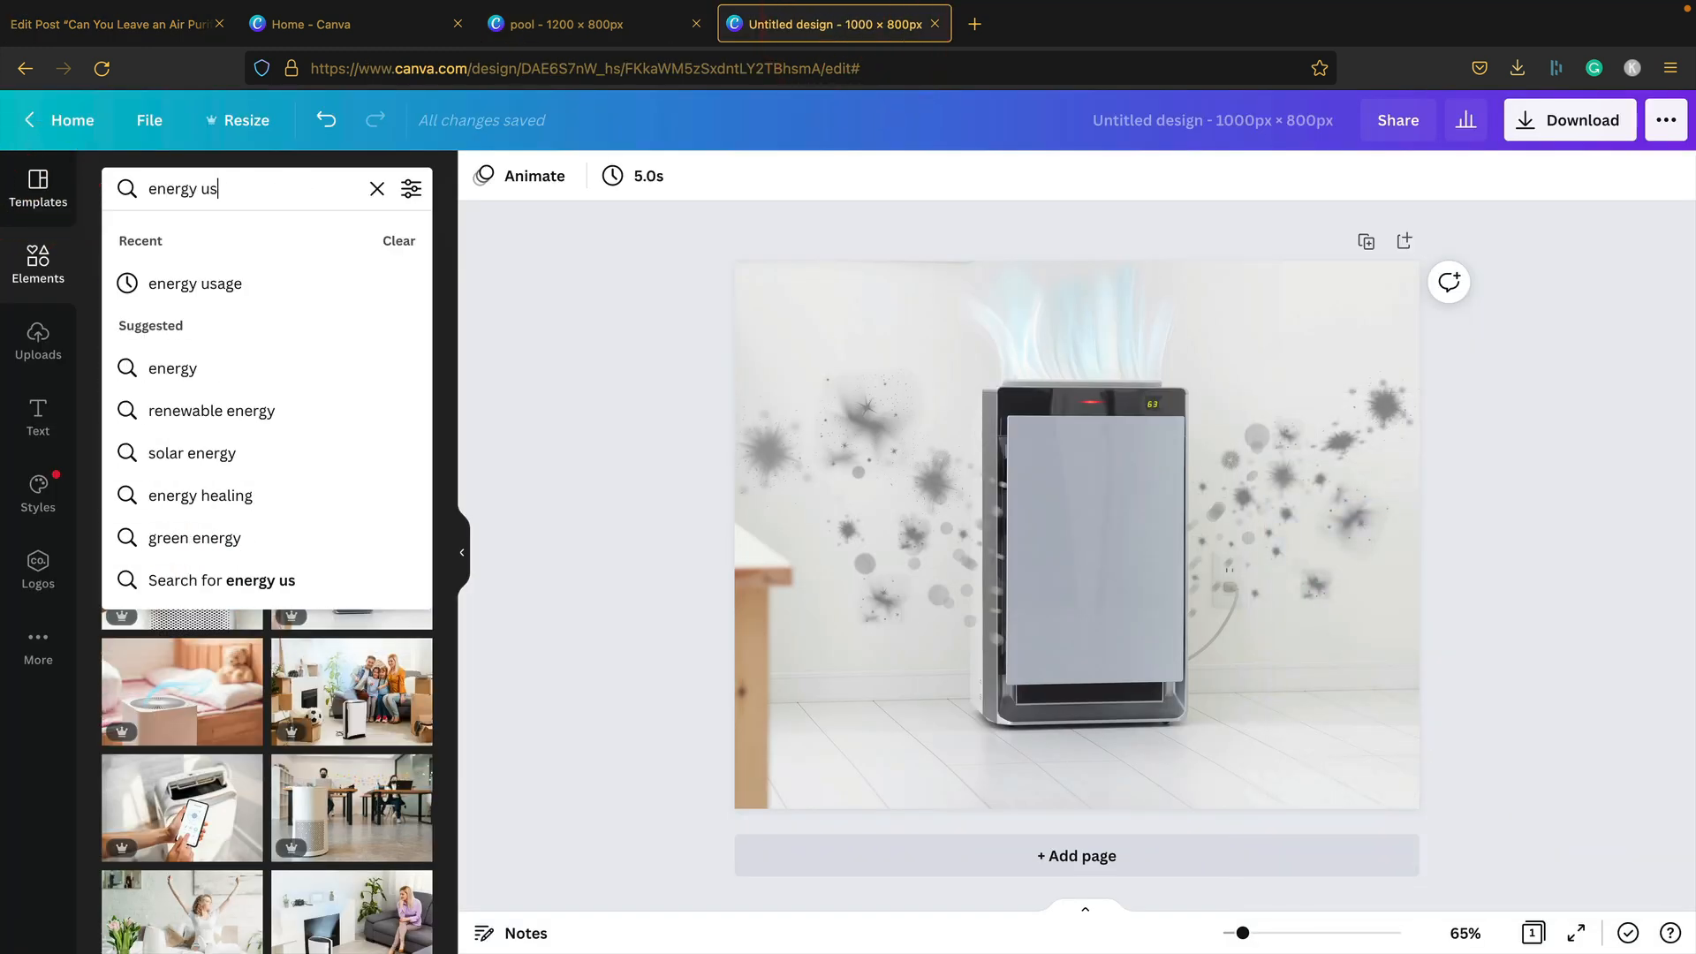
pyautogui.press('Down')
pyautogui.press('Return')
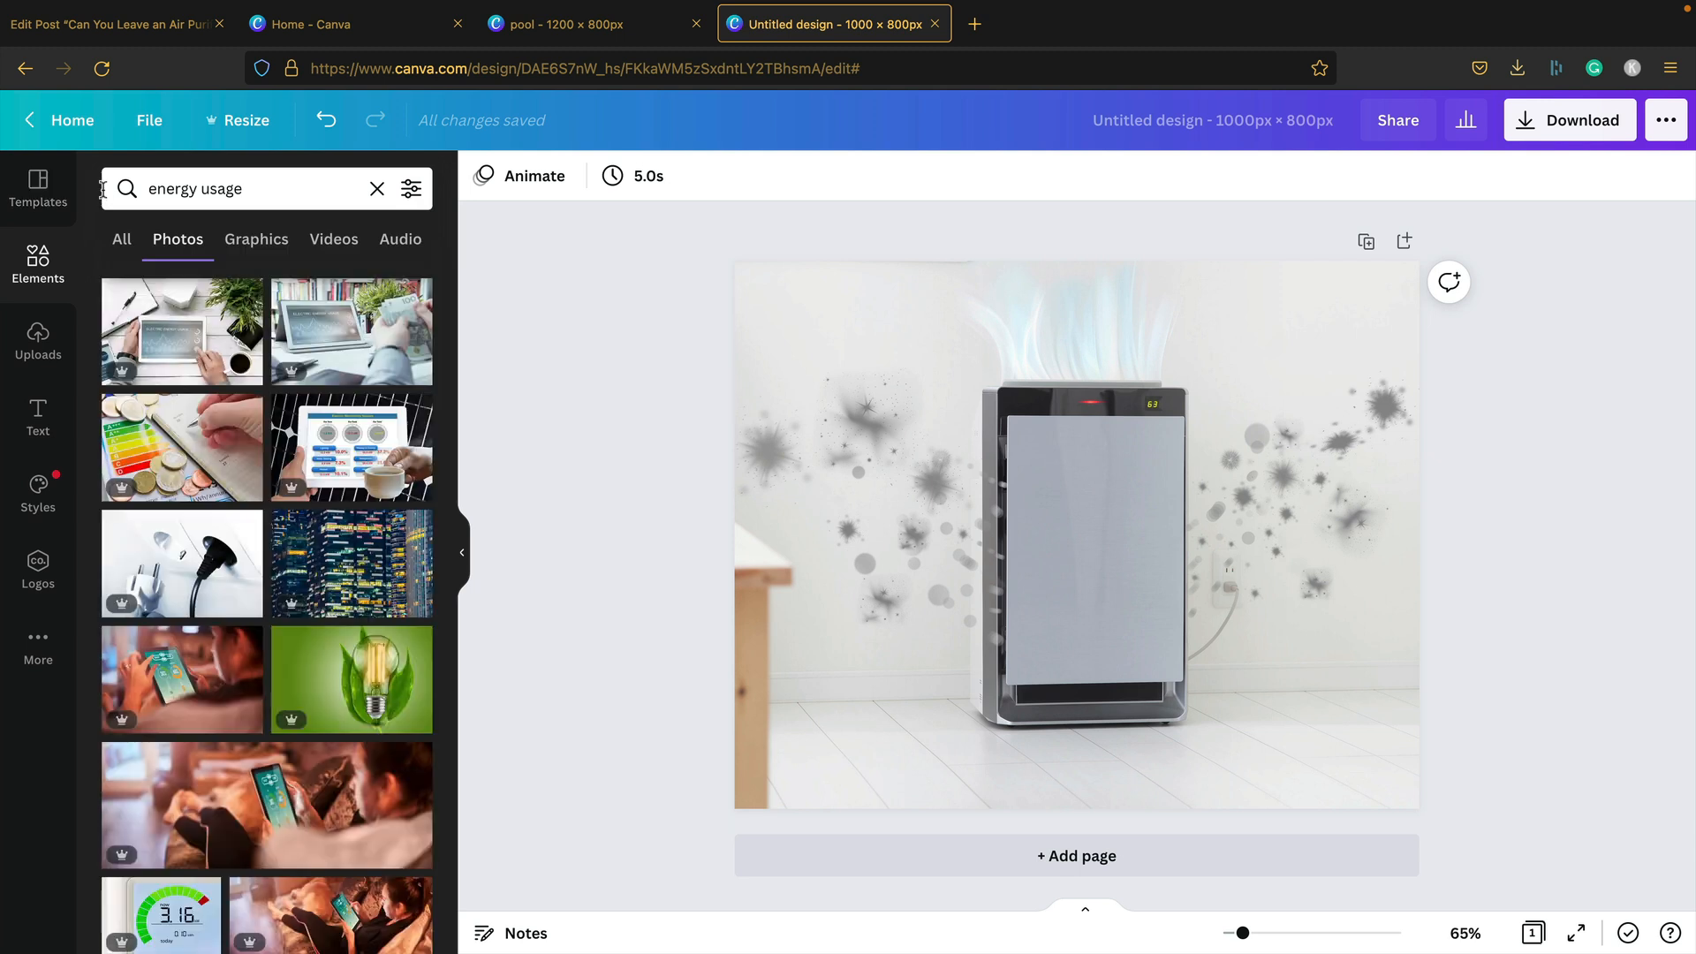
# Browse the energy usage photos and fill the page with the one of hands holding a smart home tablet
pyautogui.scroll(-3, 212, 409)
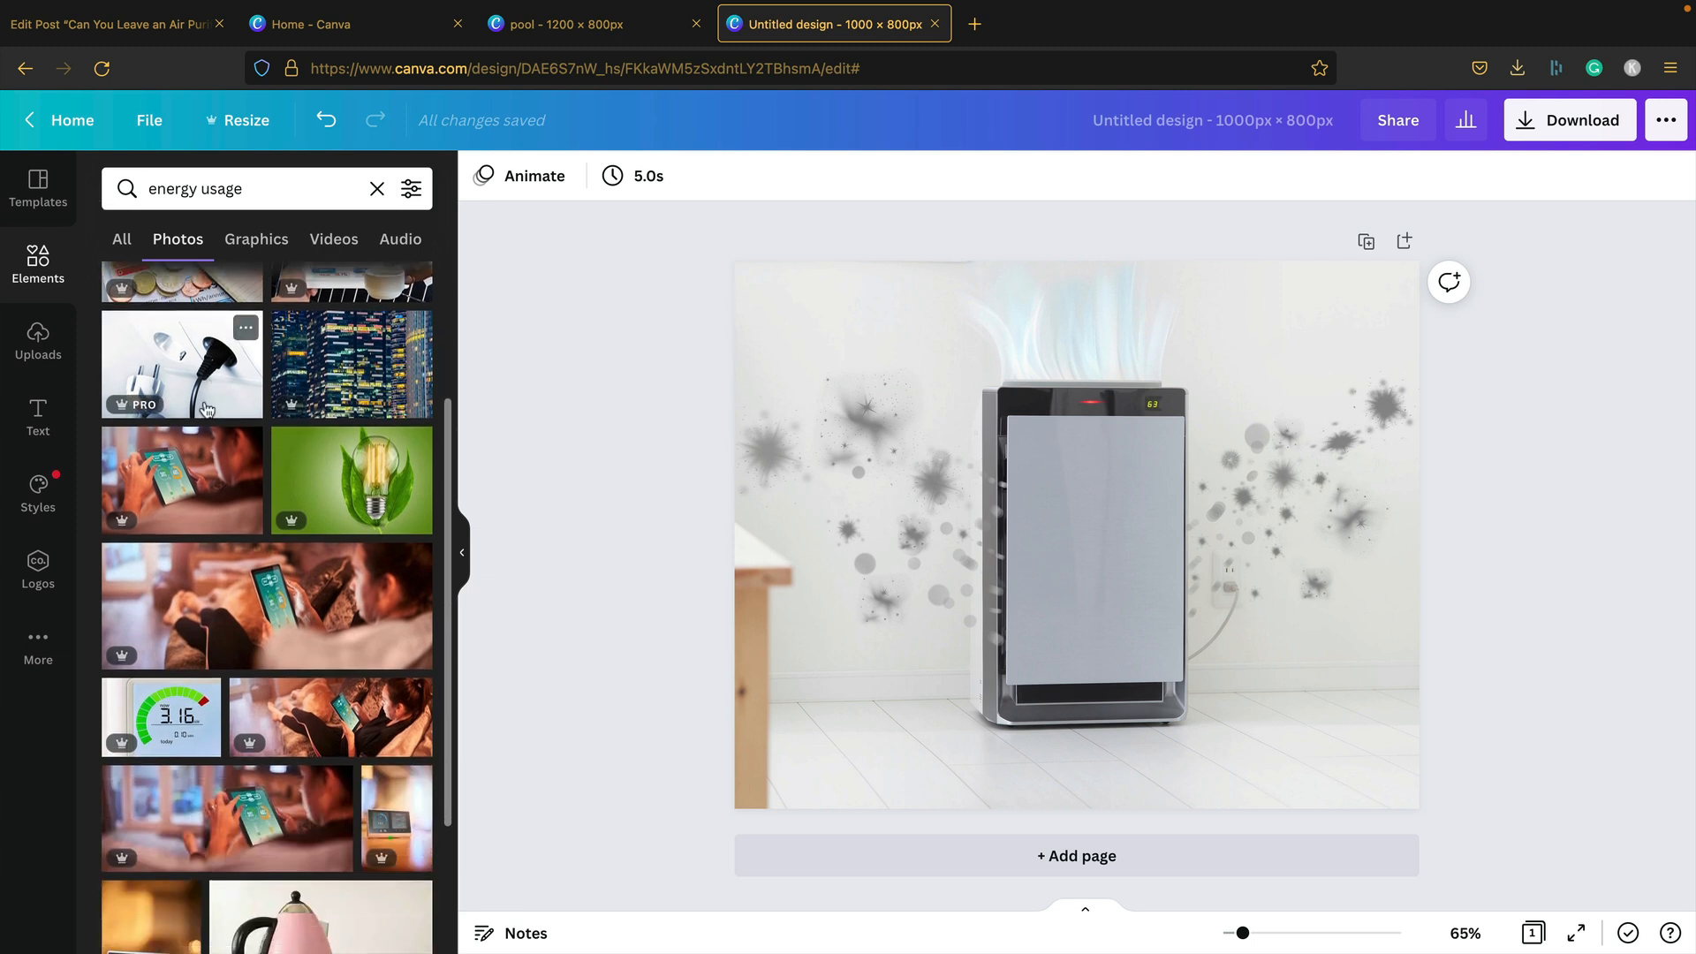
pyautogui.scroll(-5, 202, 411)
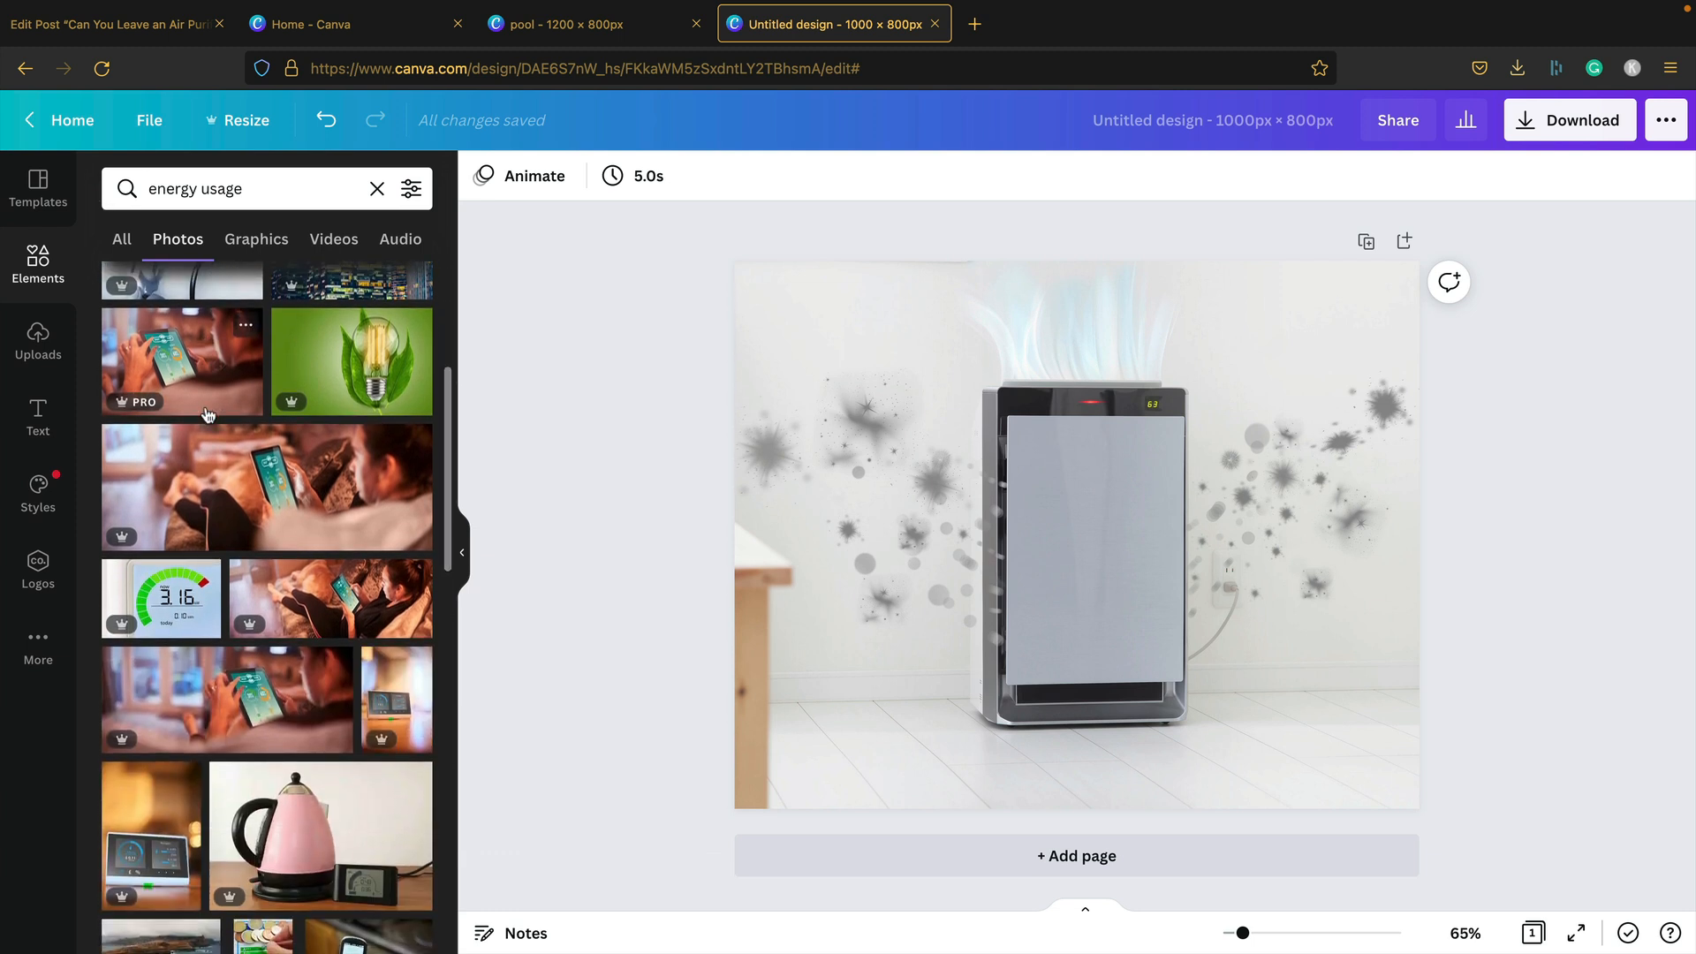
pyautogui.scroll(-3, 209, 418)
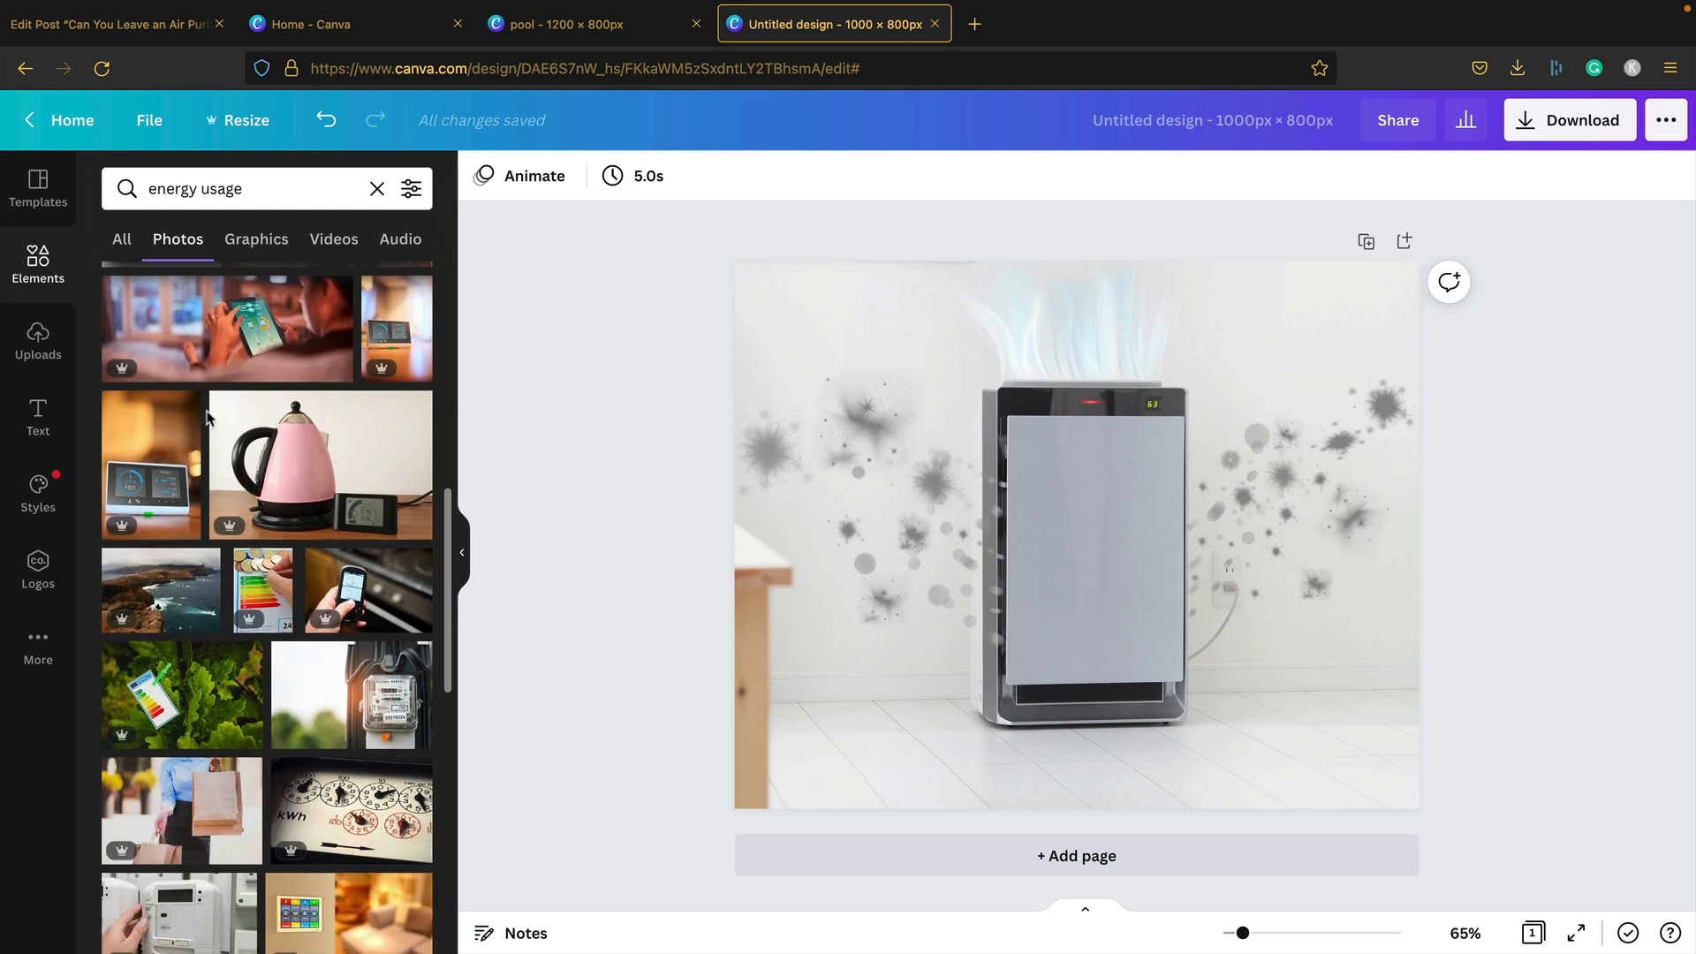
pyautogui.scroll(-2, 209, 417)
pyautogui.moveTo(208, 418)
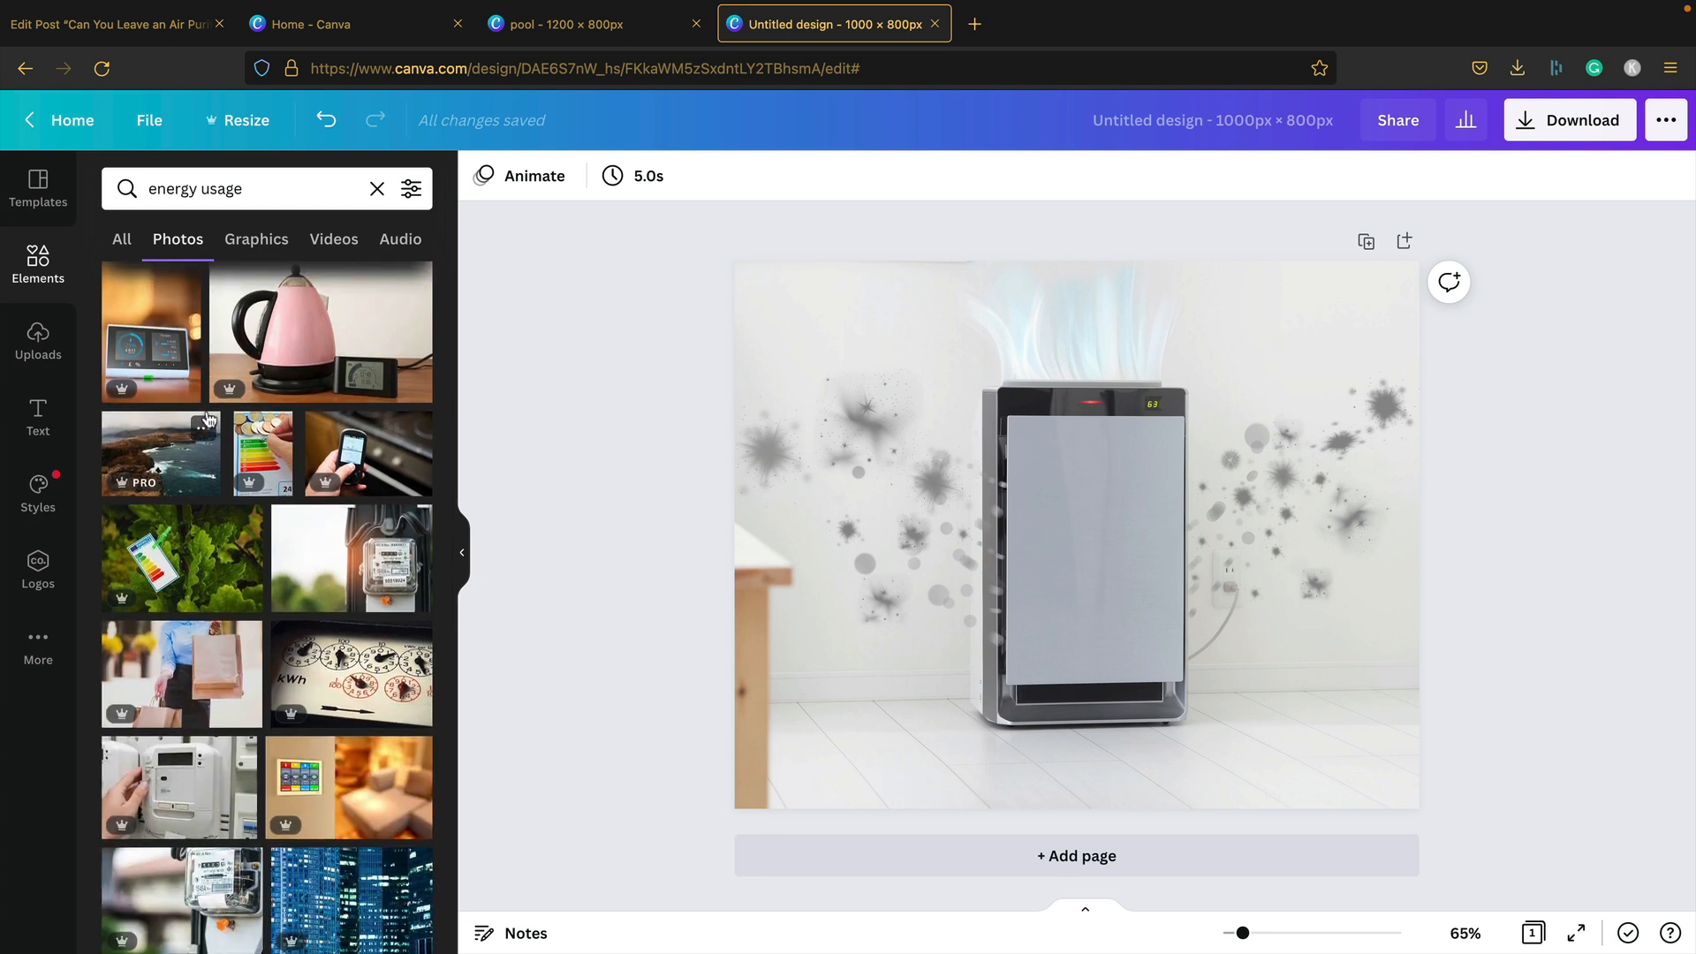
pyautogui.scroll(-5, 209, 418)
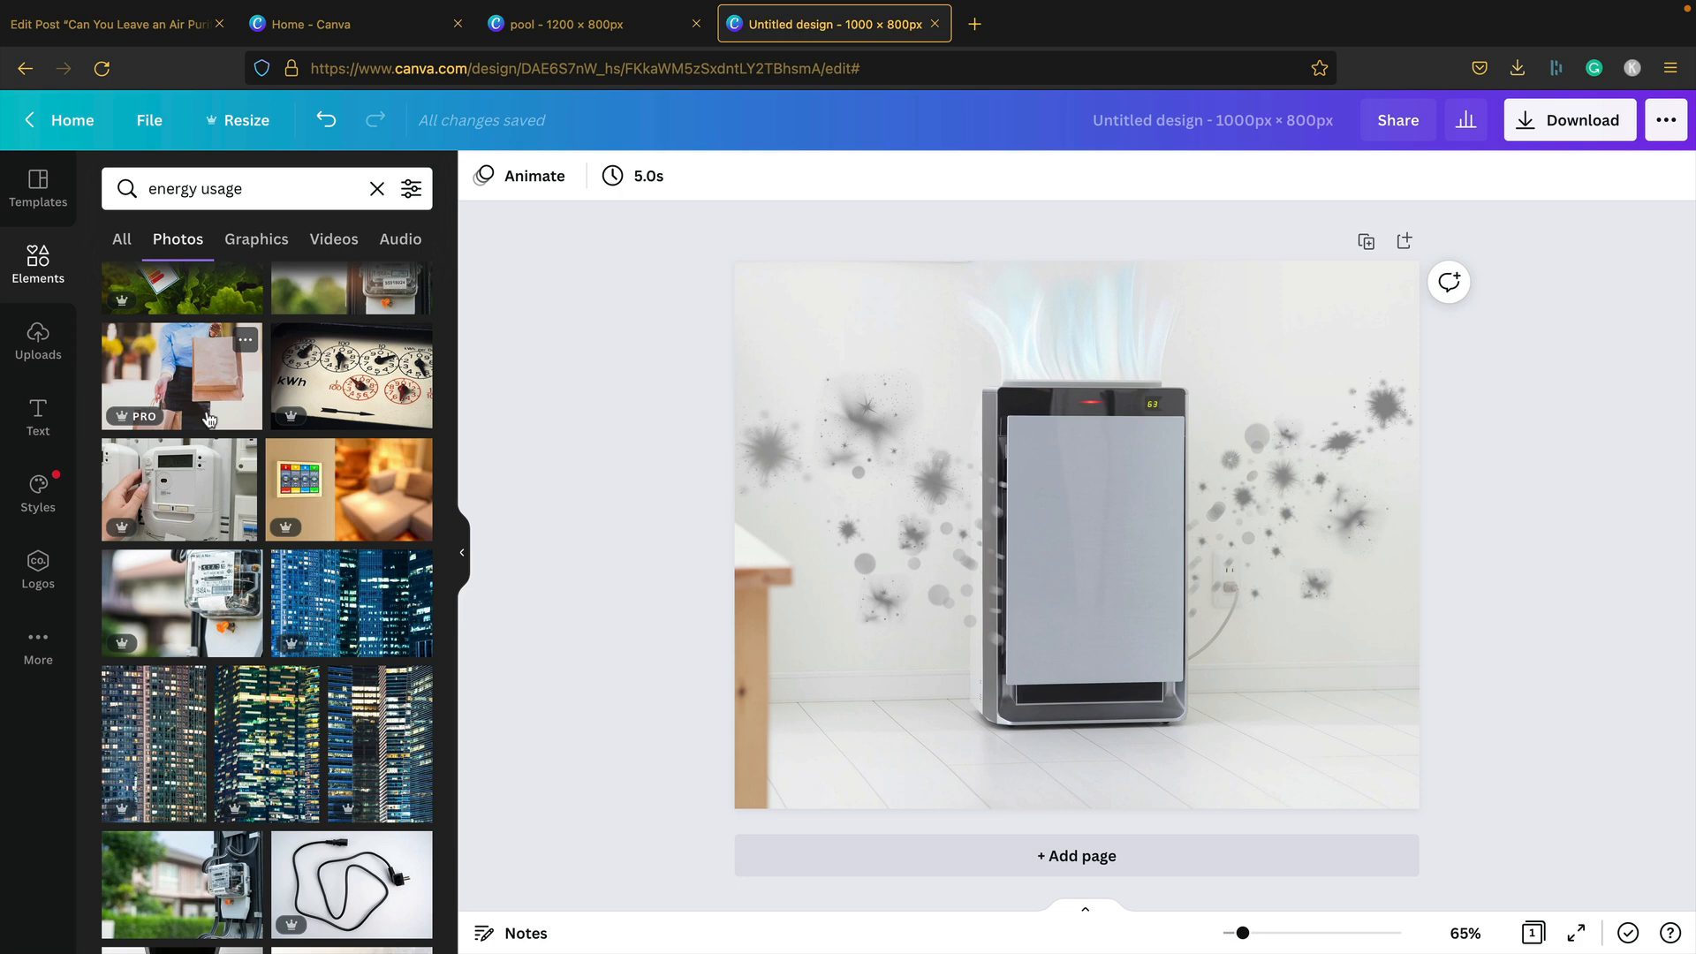
pyautogui.scroll(-10, 209, 415)
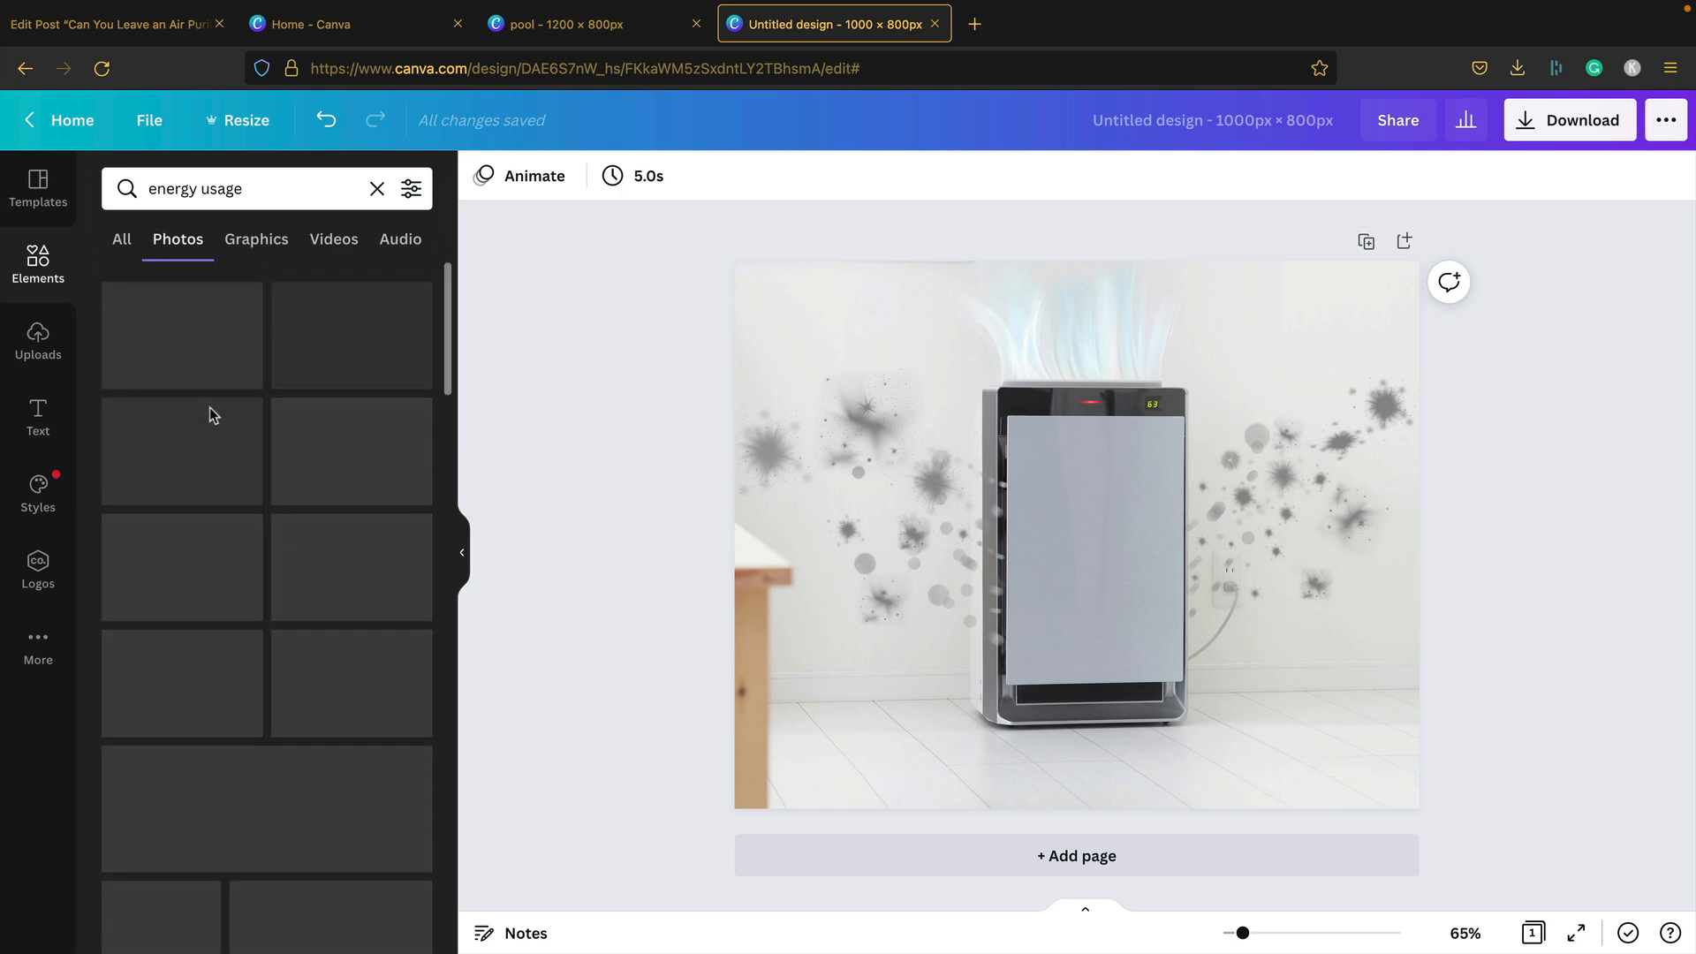
pyautogui.scroll(-2, 285, 512)
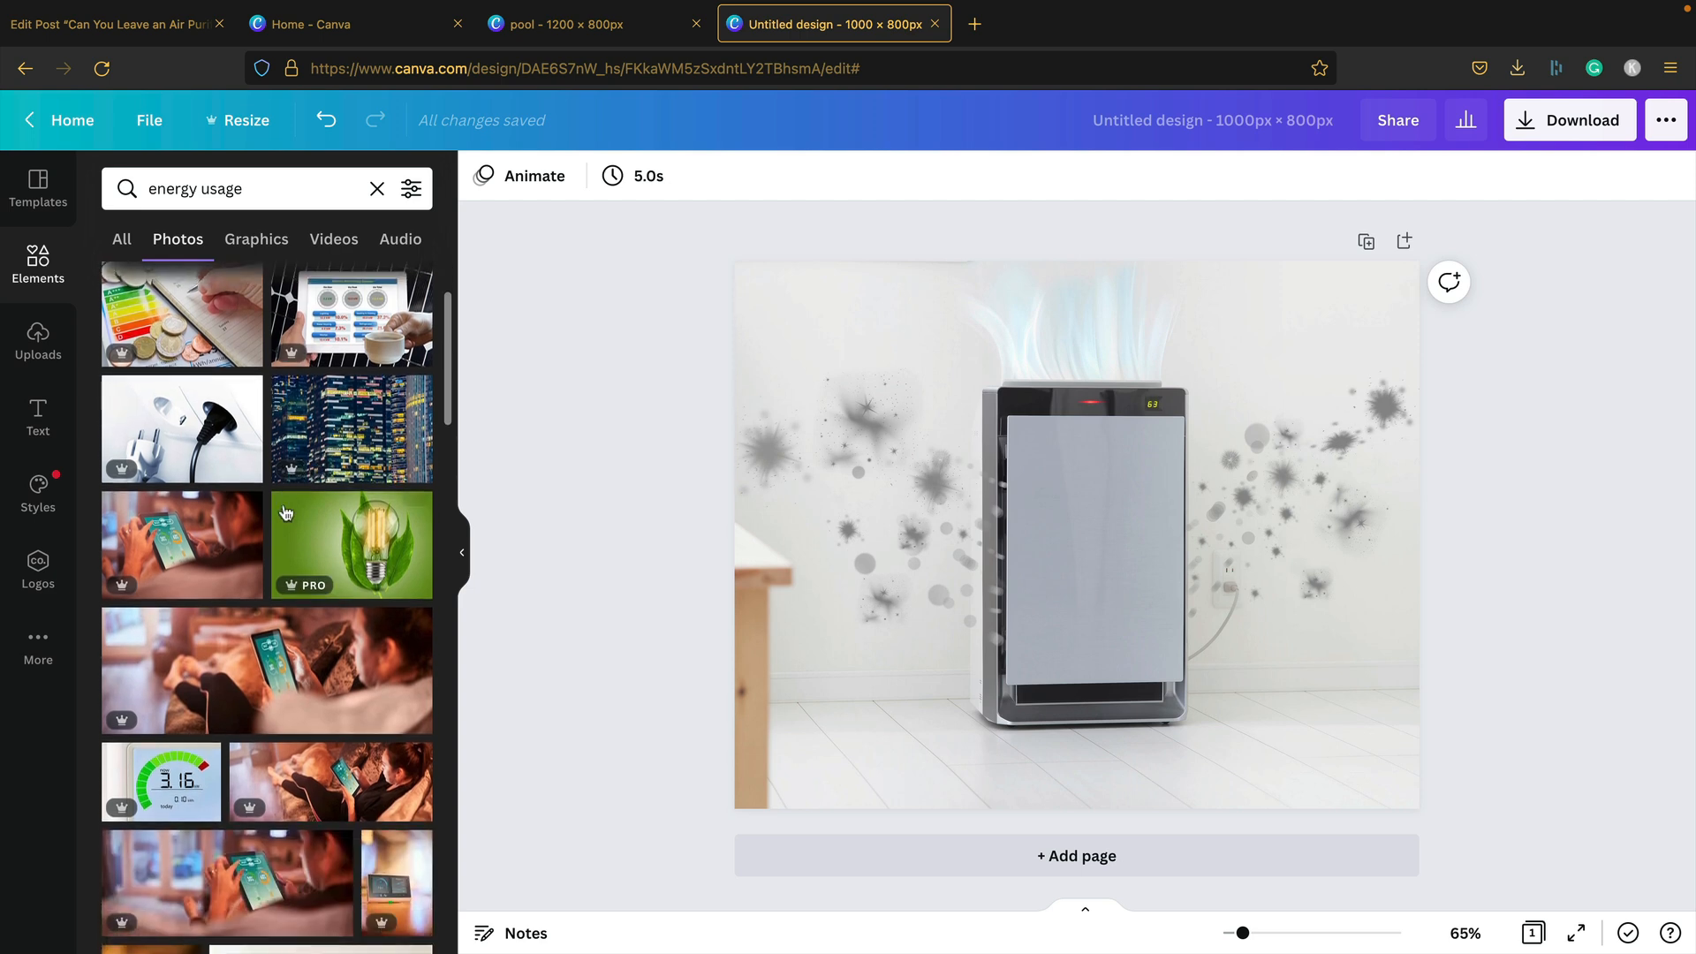
pyautogui.moveTo(239, 521); pyautogui.dragTo(757, 483)
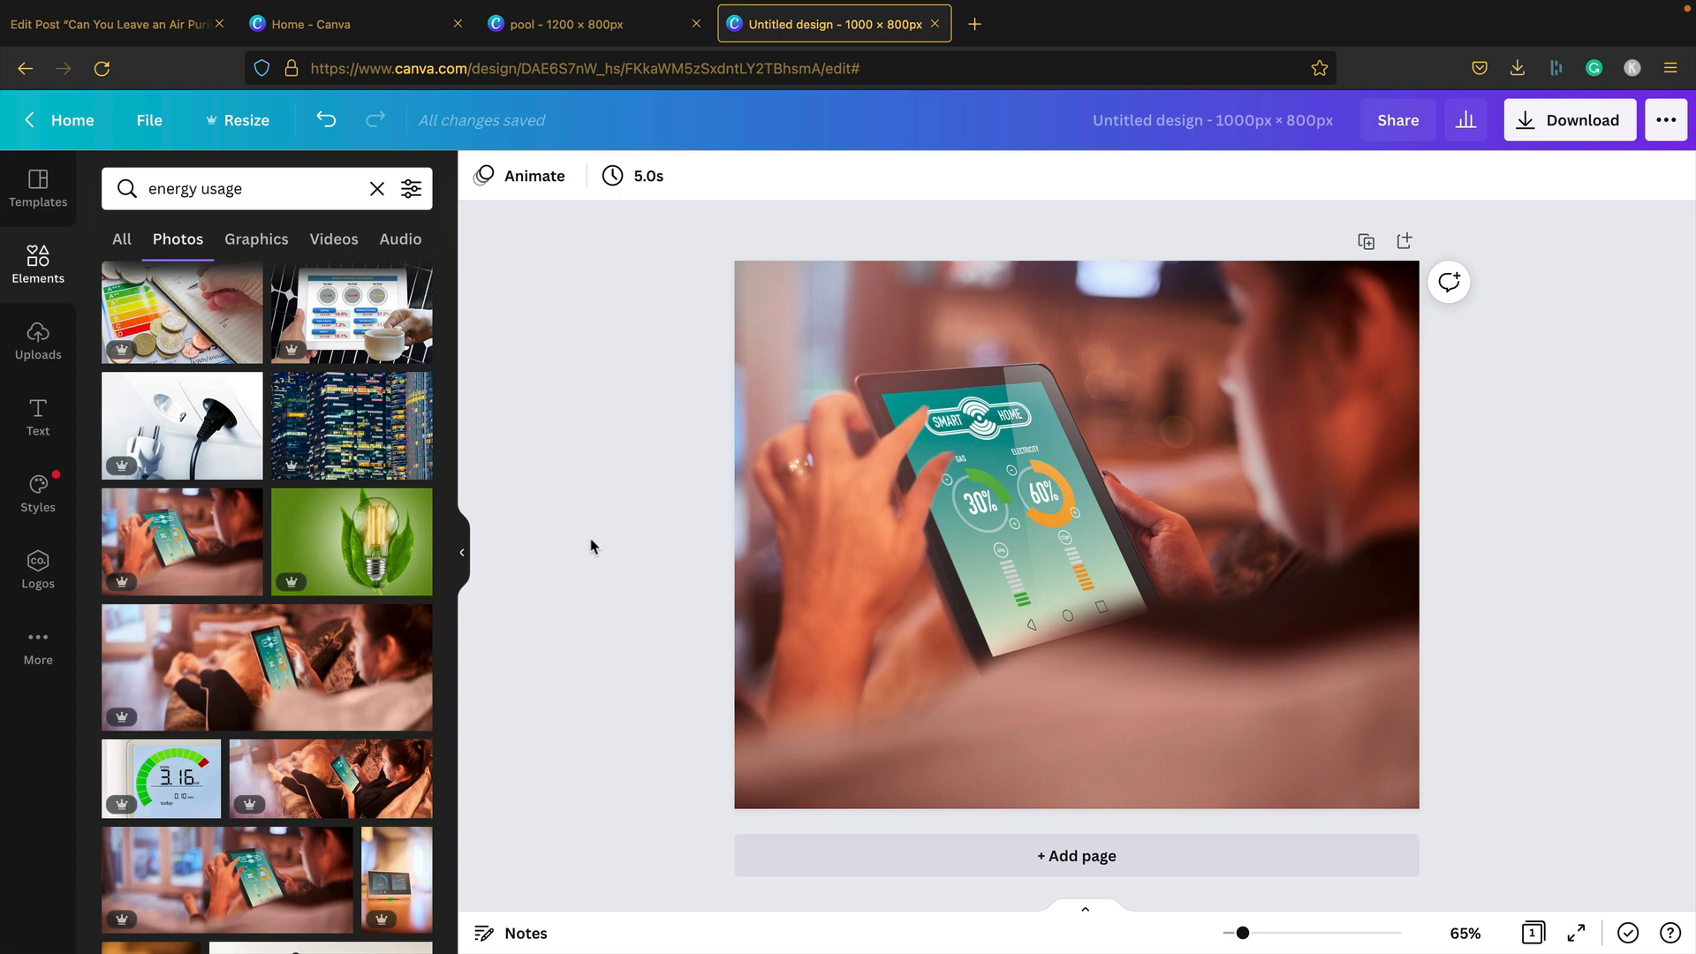
pyautogui.scroll(-3, 386, 597)
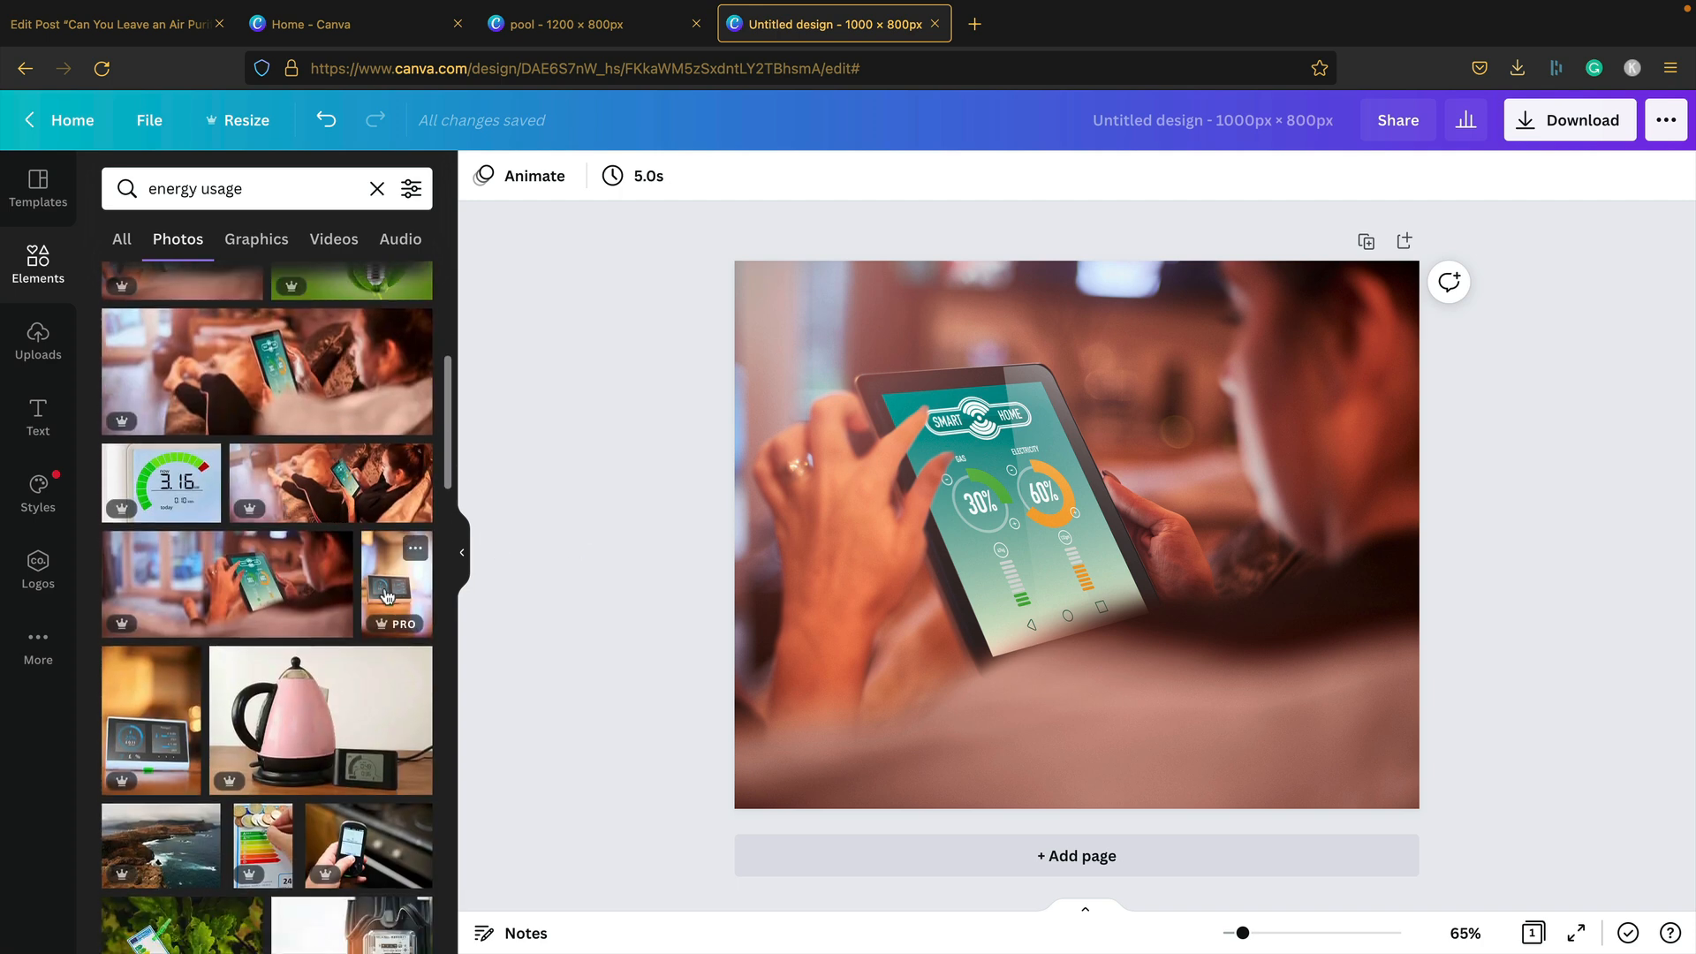
pyautogui.moveTo(386, 597); pyautogui.dragTo(781, 536)
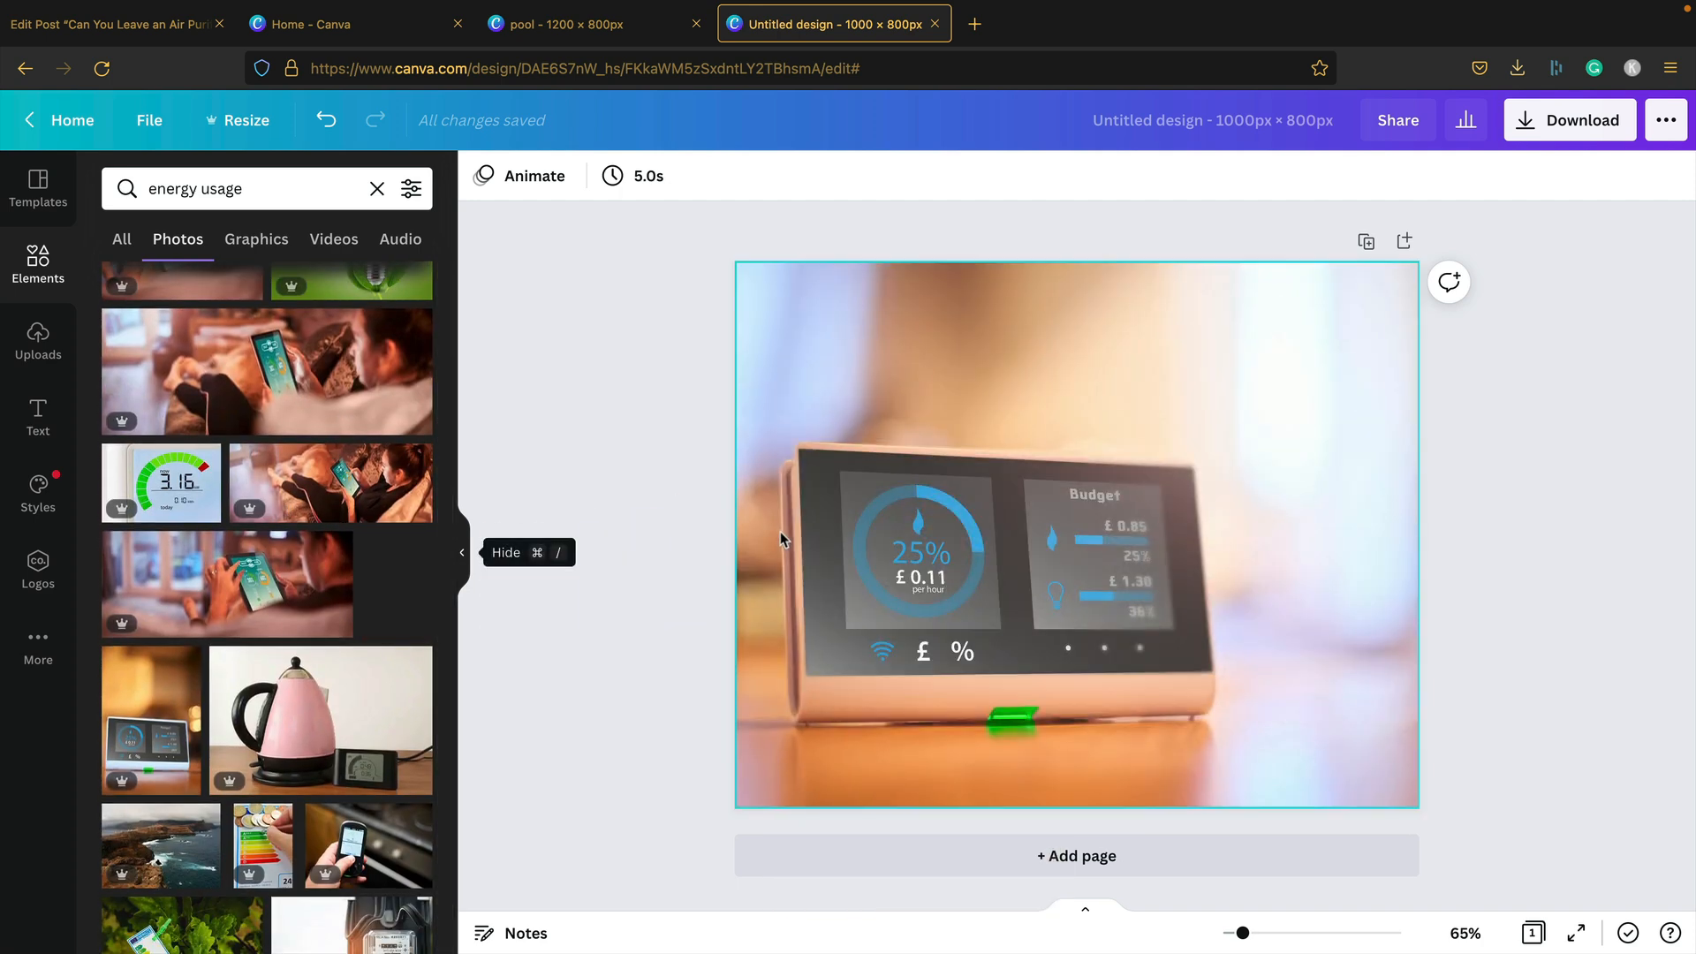
pyautogui.moveTo(781, 537); pyautogui.dragTo(748, 558)
# Reposition the smart home tablet photo within its frame, shifting the tablet farther left on the page
pyautogui.click(999, 496)
pyautogui.doubleClick(1115, 500)
pyautogui.moveTo(1114, 500); pyautogui.dragTo(757, 521)
pyautogui.click(1295, 189)
# Download the smart home tablet design as a JPG and save the file as "air purifier energy usage"
pyautogui.click(1556, 122)
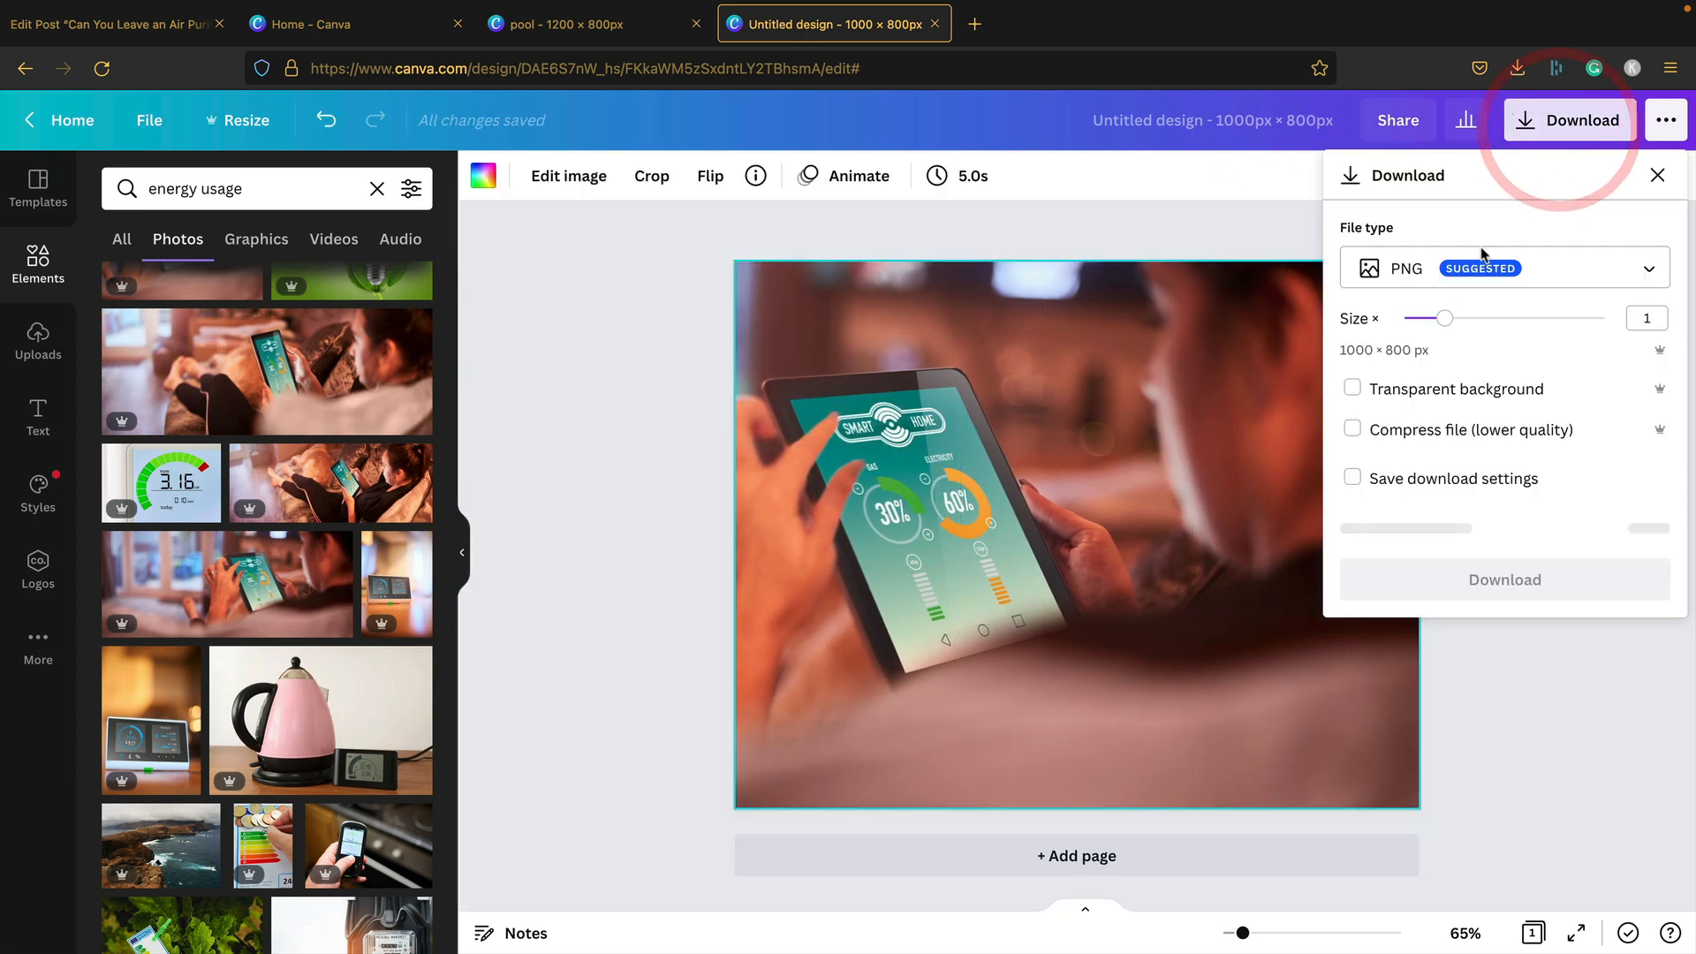
pyautogui.click(1492, 268)
pyautogui.click(1455, 328)
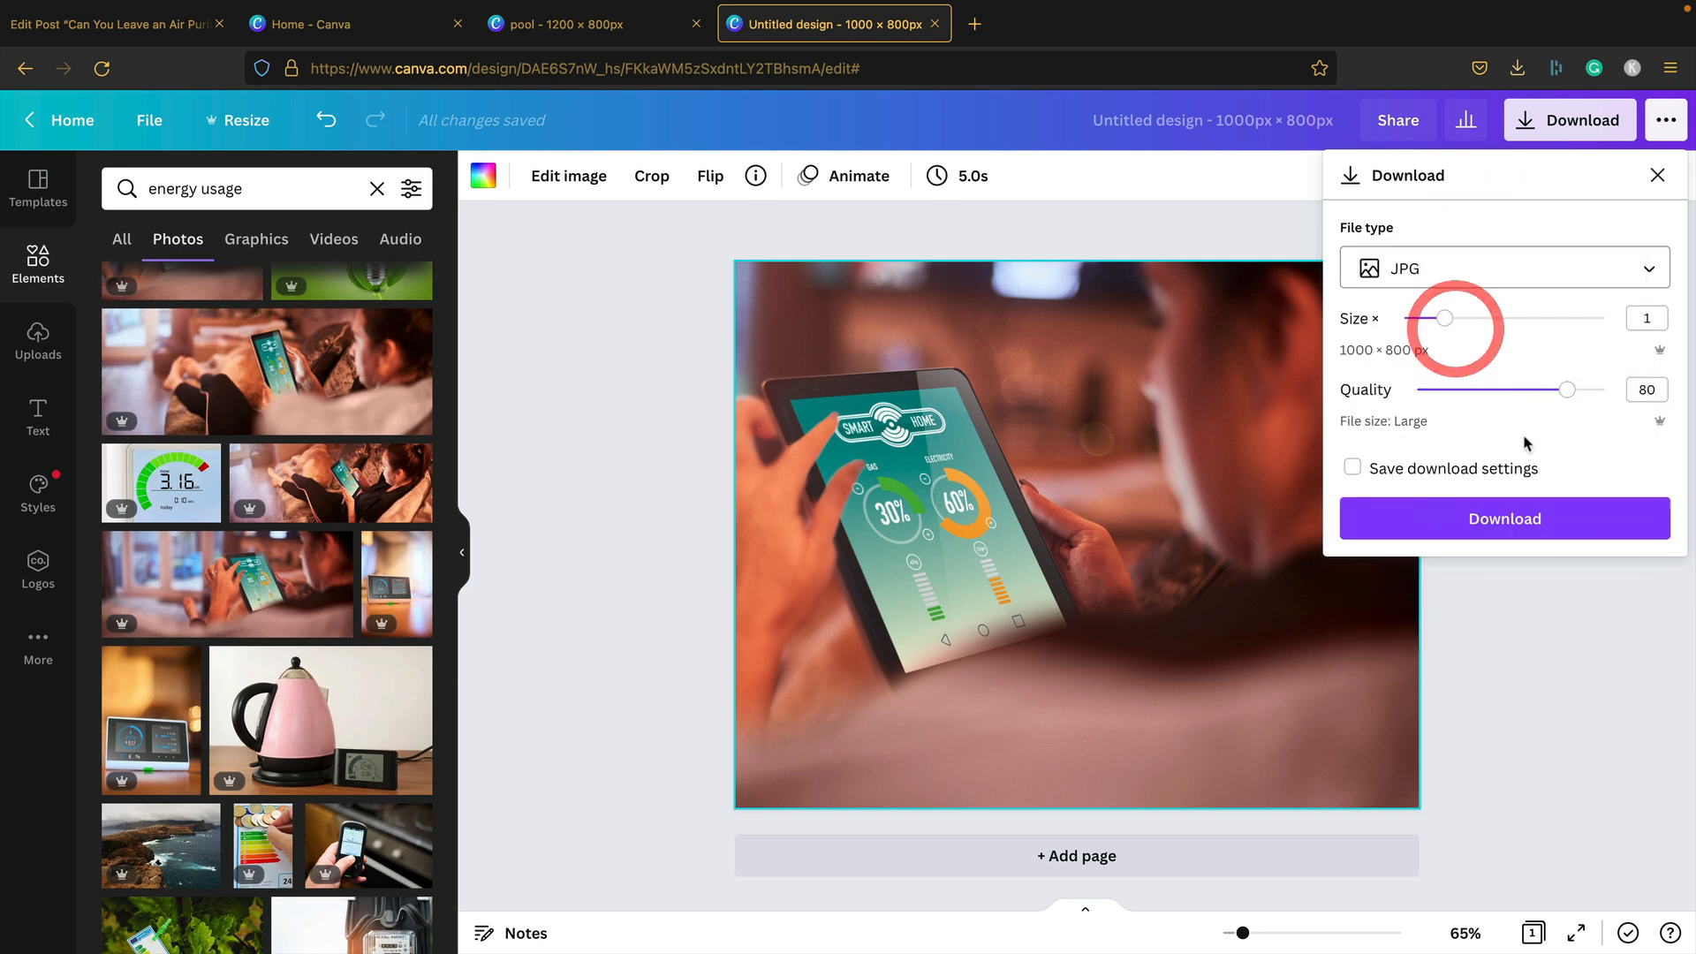
pyautogui.click(1530, 519)
pyautogui.moveTo(1219, 9)
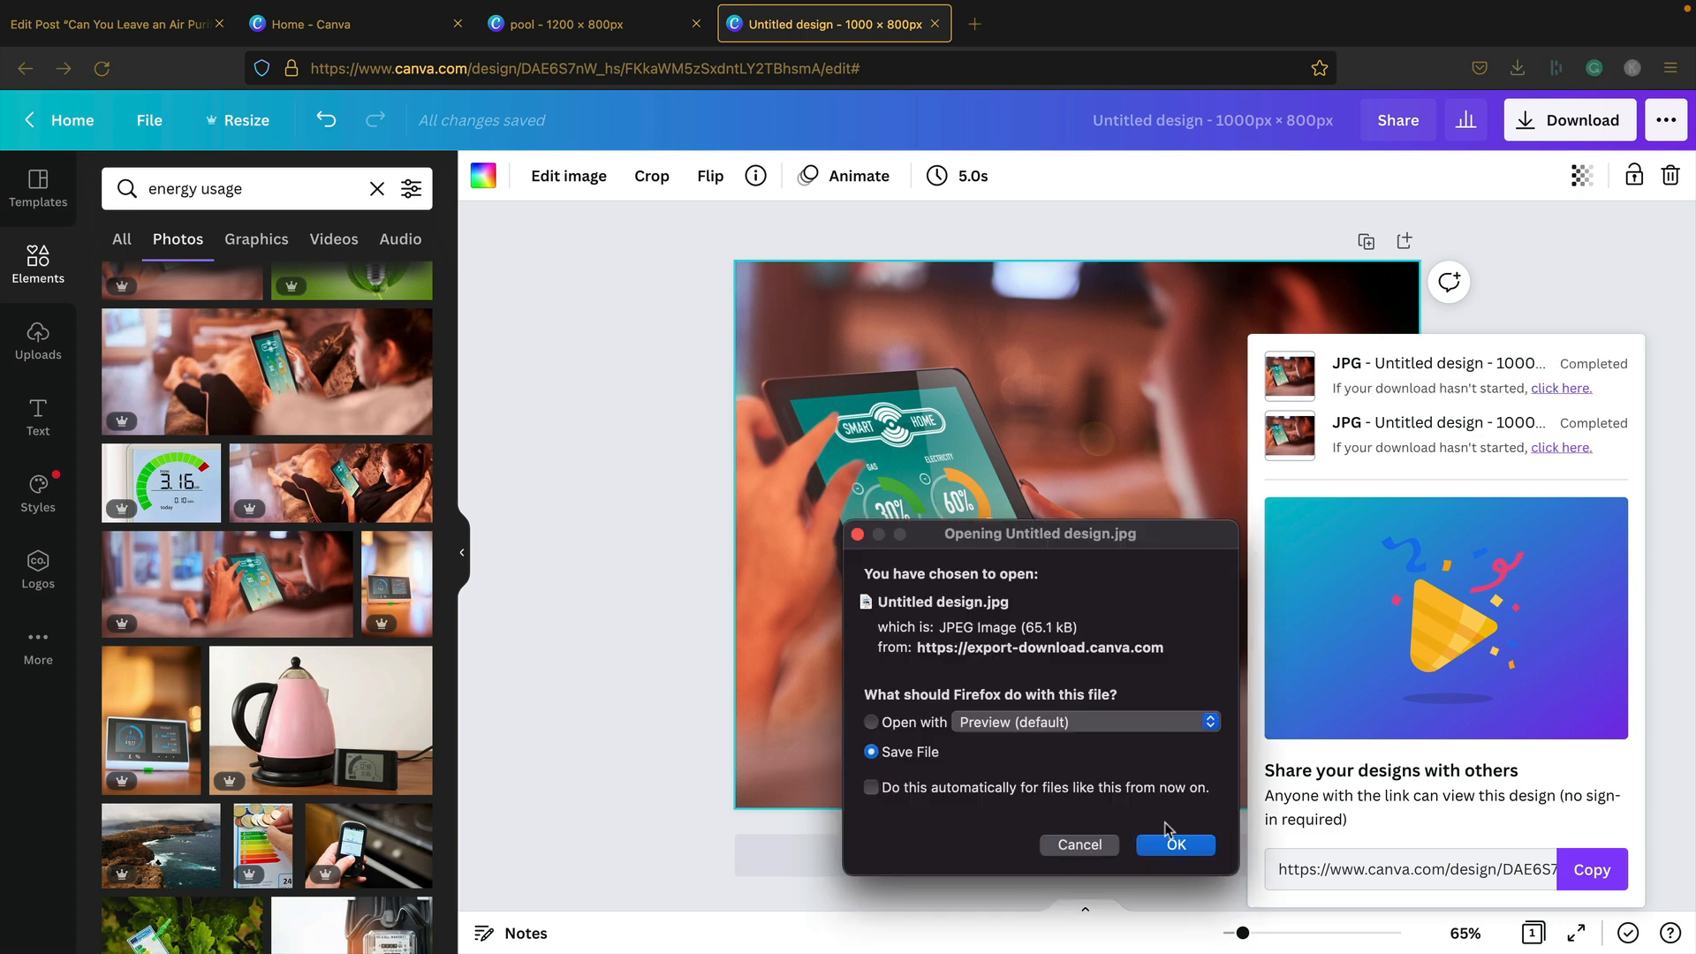
pyautogui.click(1175, 844)
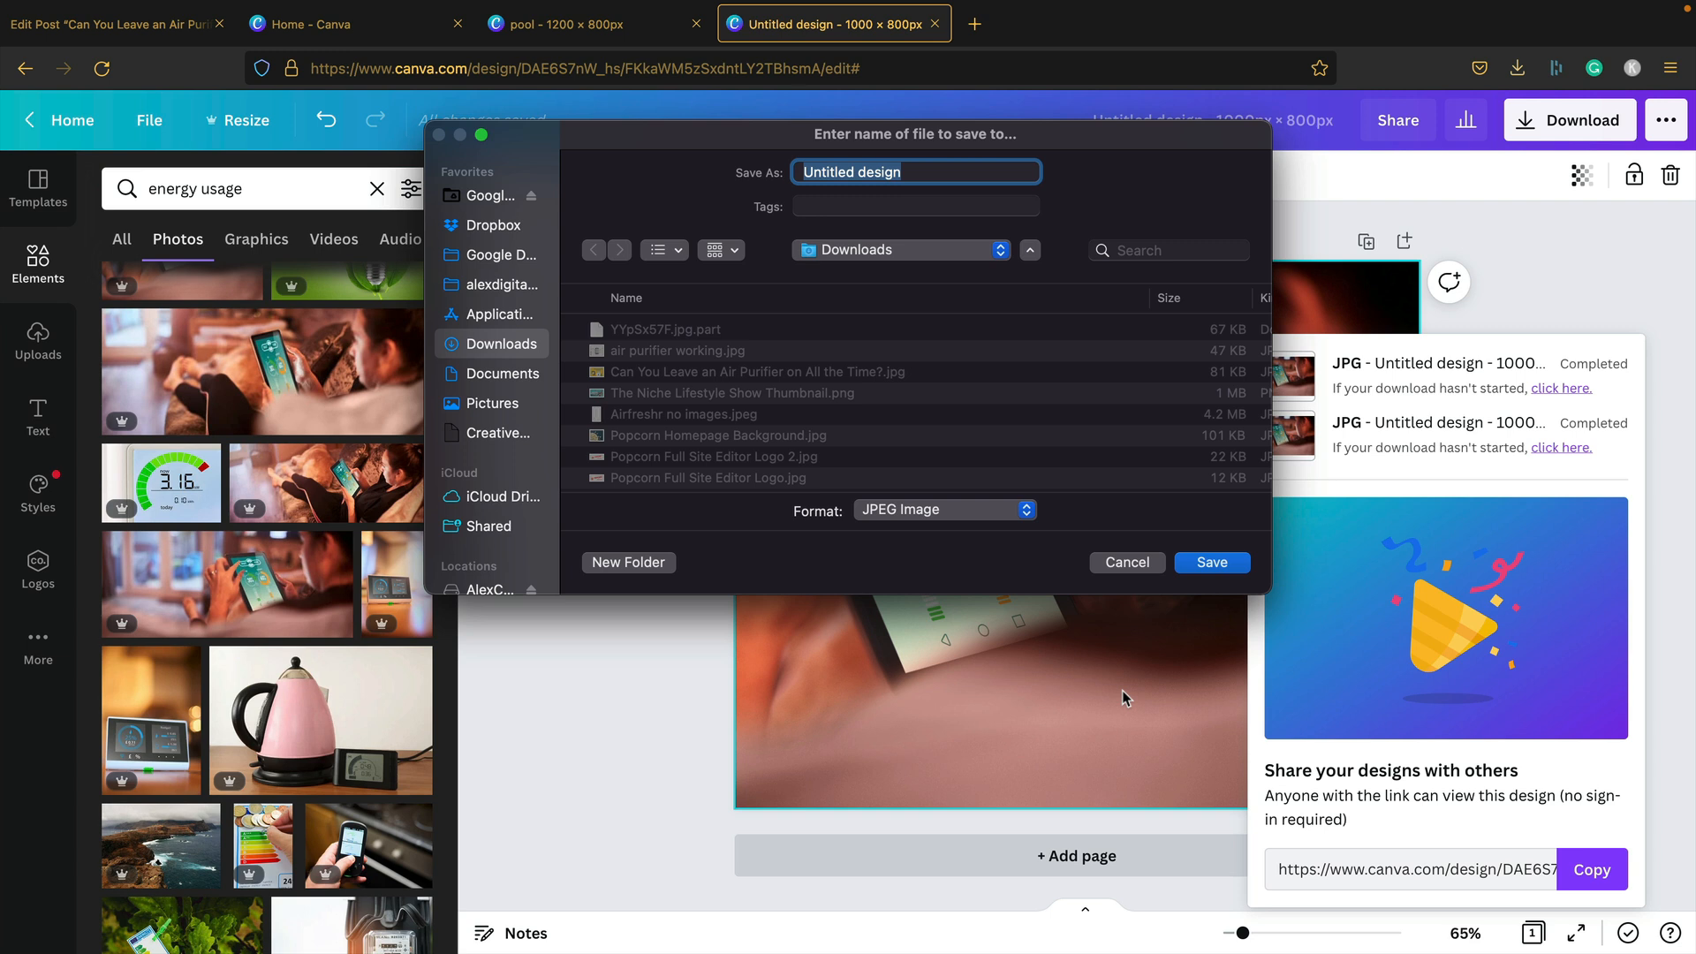
pyautogui.write('air purifier energy usage')
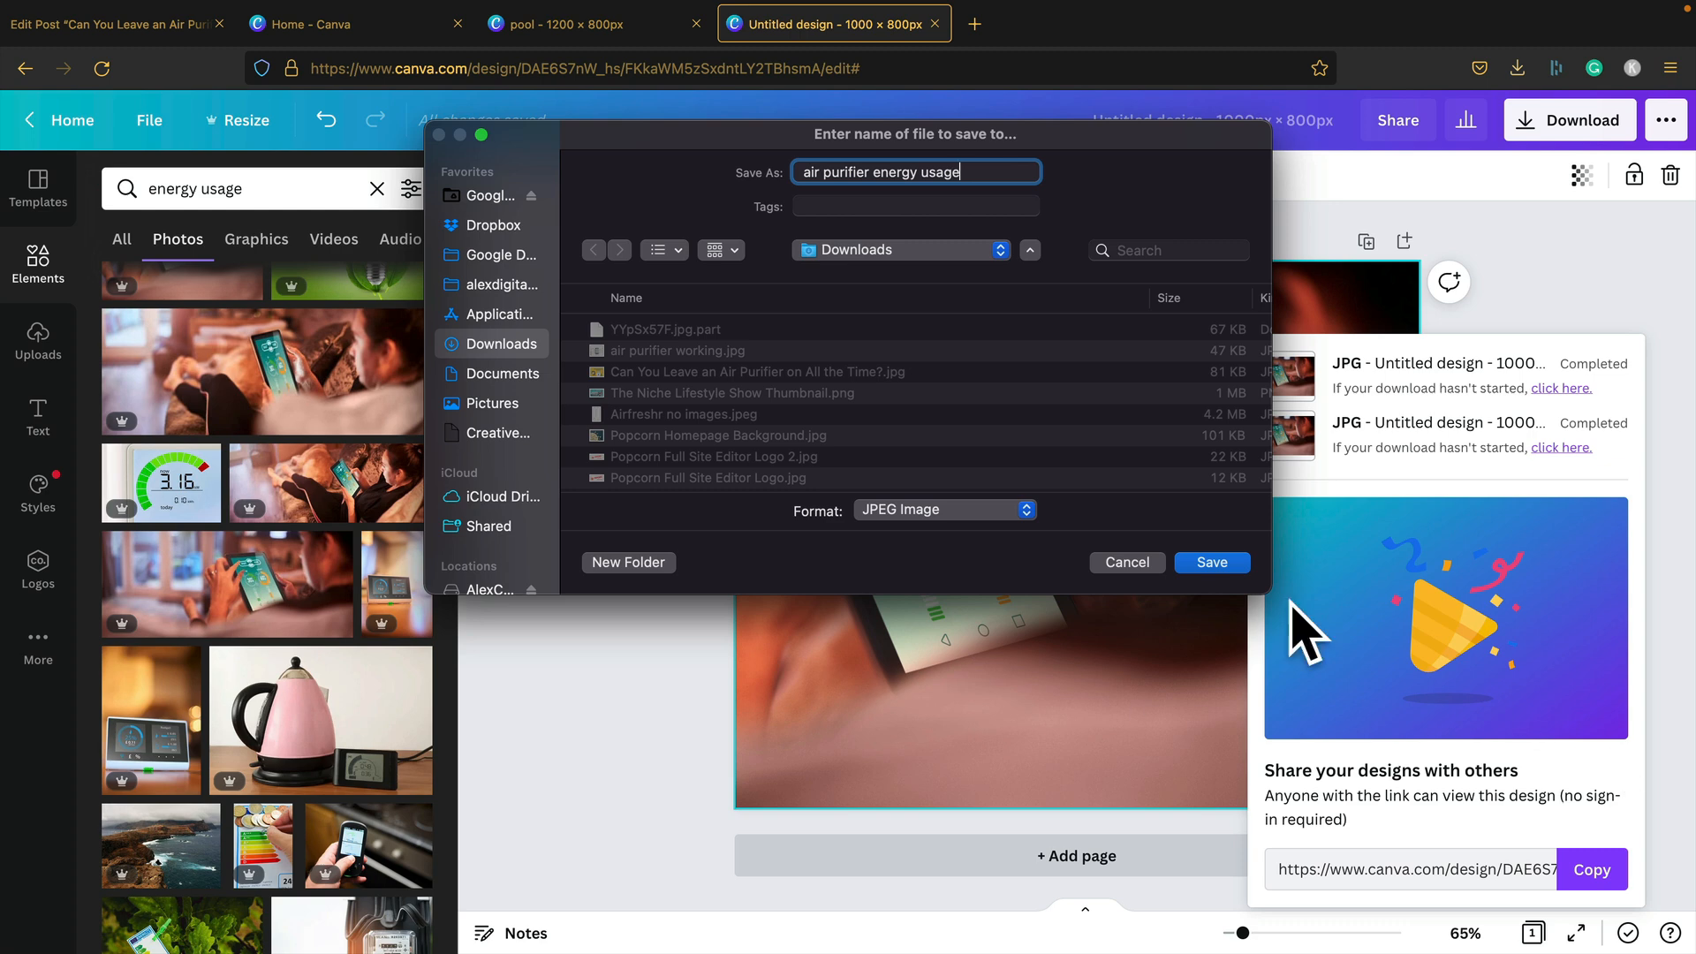
pyautogui.click(1211, 562)
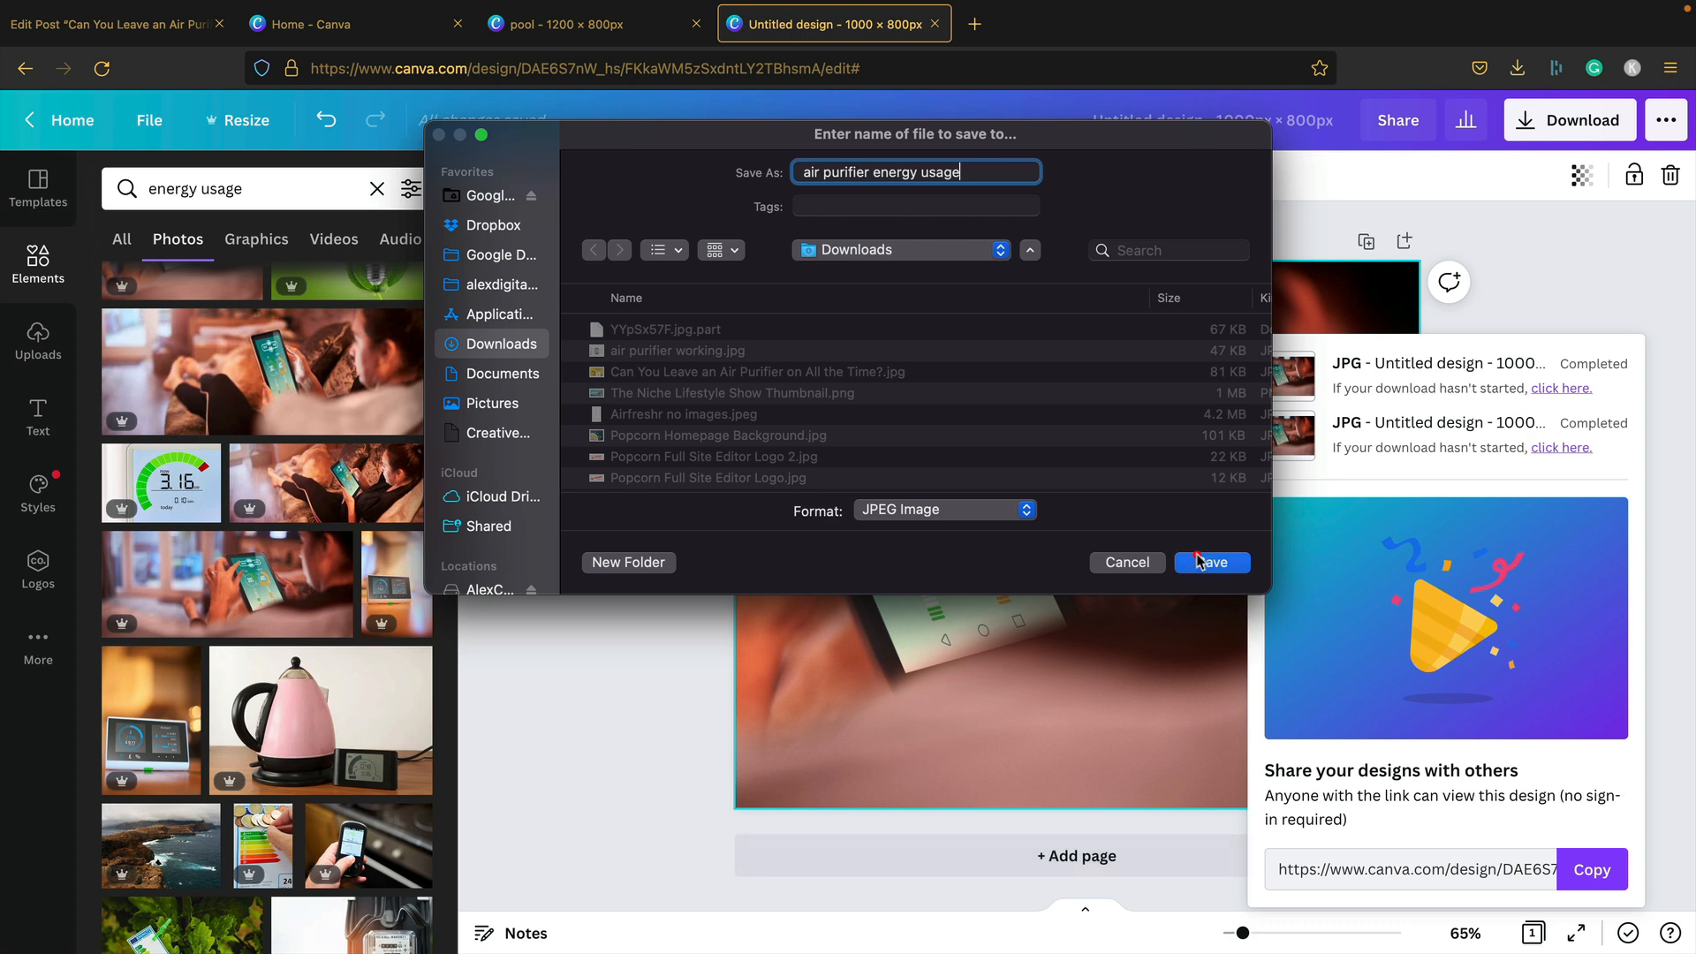
# Switch to the WordPress post and upload "air purifier energy usage.jpg" into a new image block below the energy usage tool paragraph
pyautogui.click(88, 23)
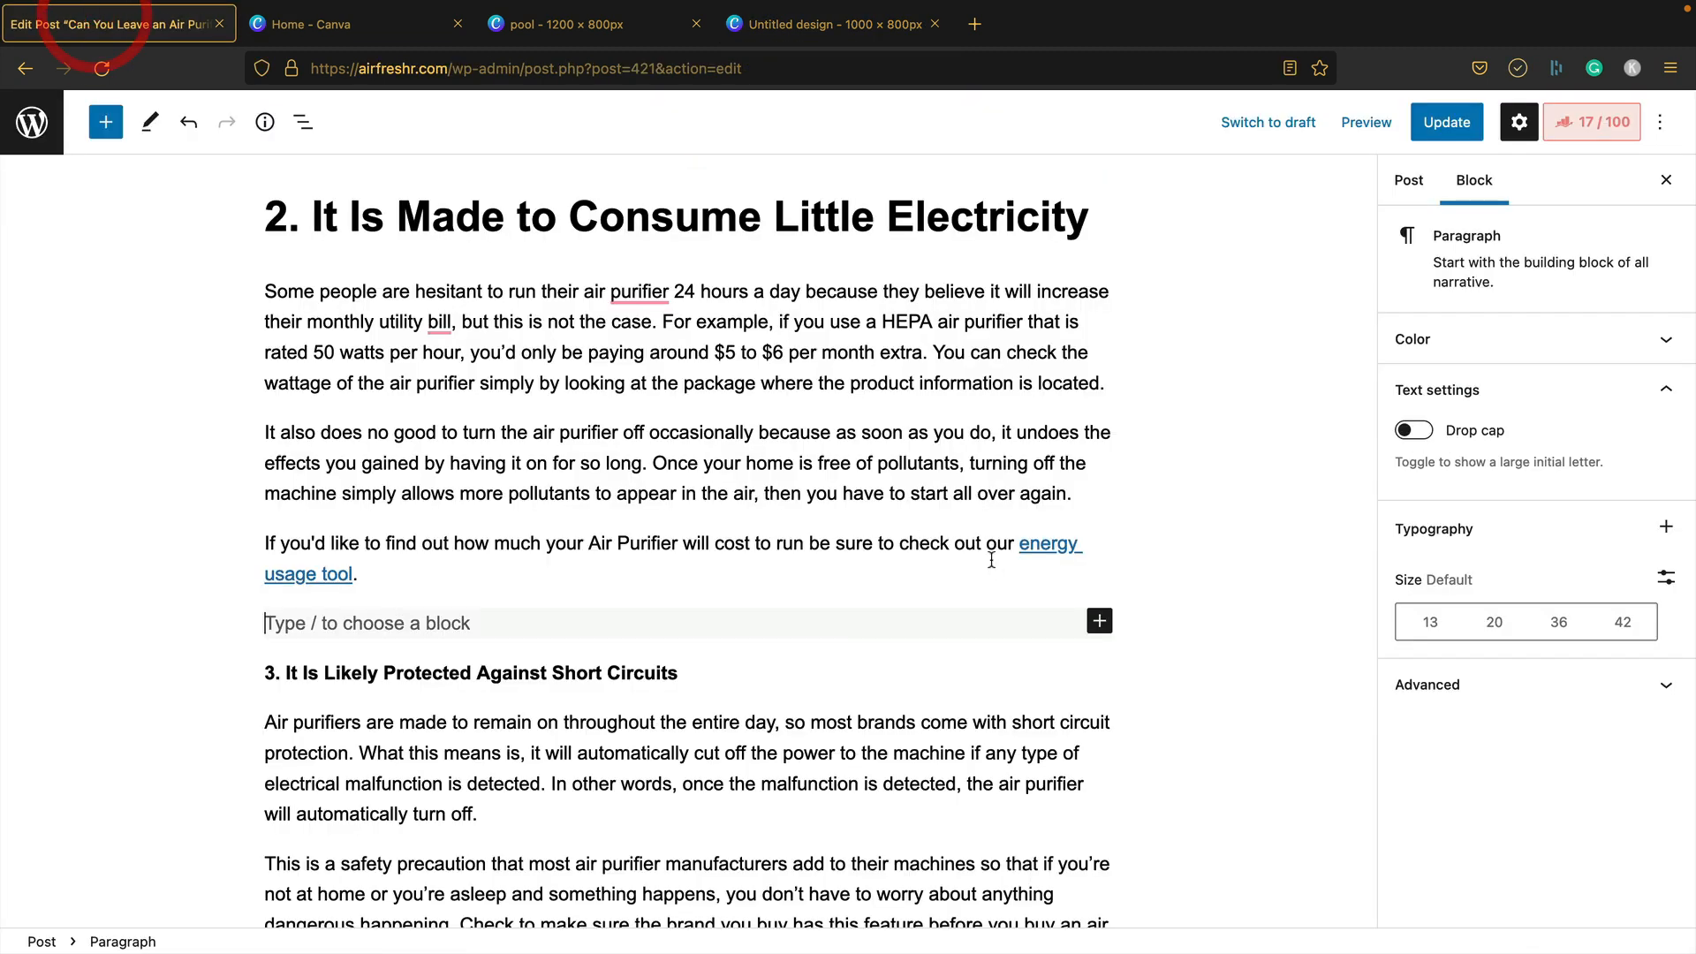
pyautogui.click(1098, 623)
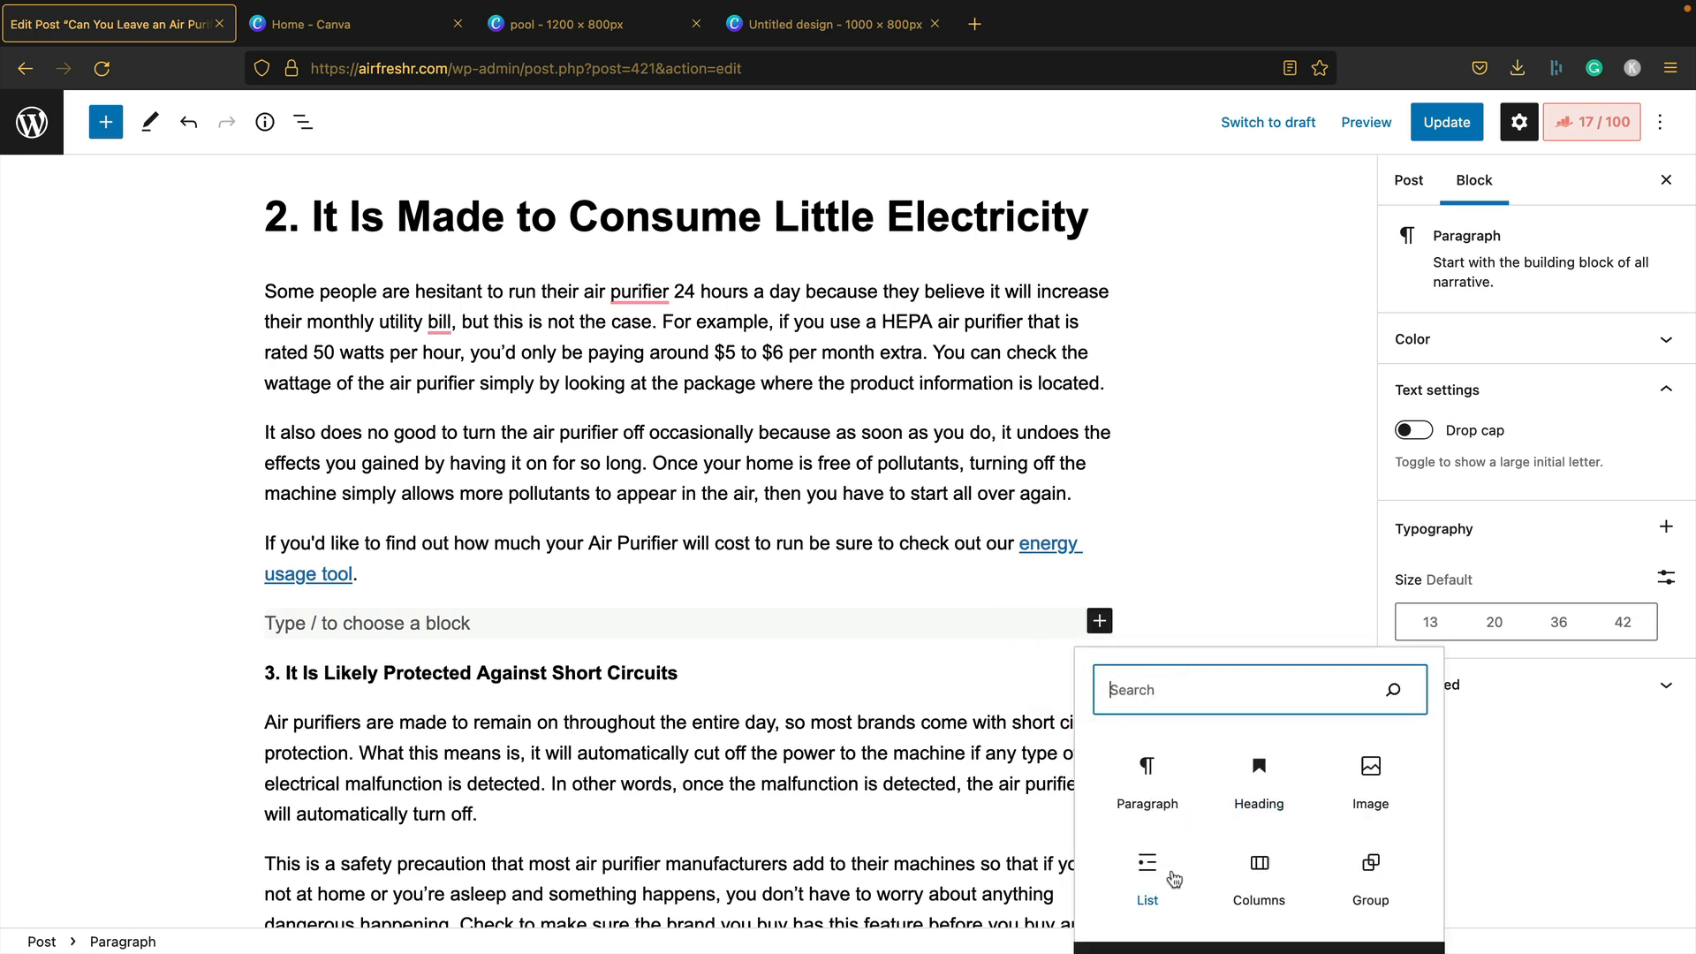
pyautogui.click(1365, 777)
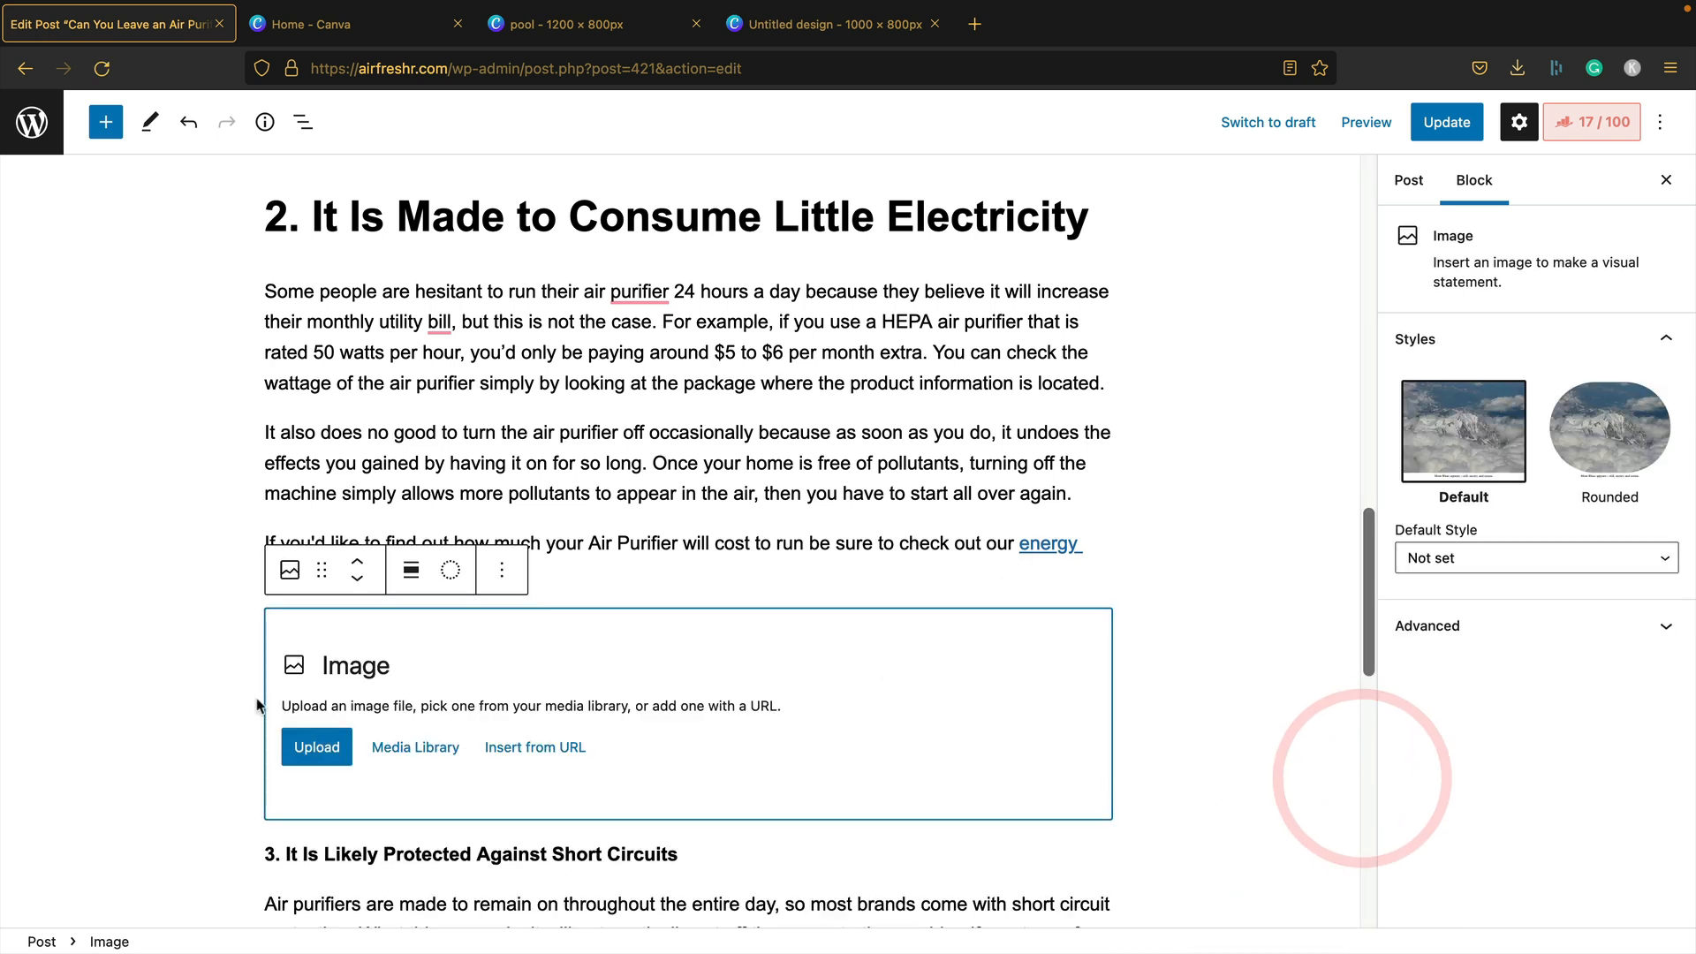
pyautogui.click(331, 749)
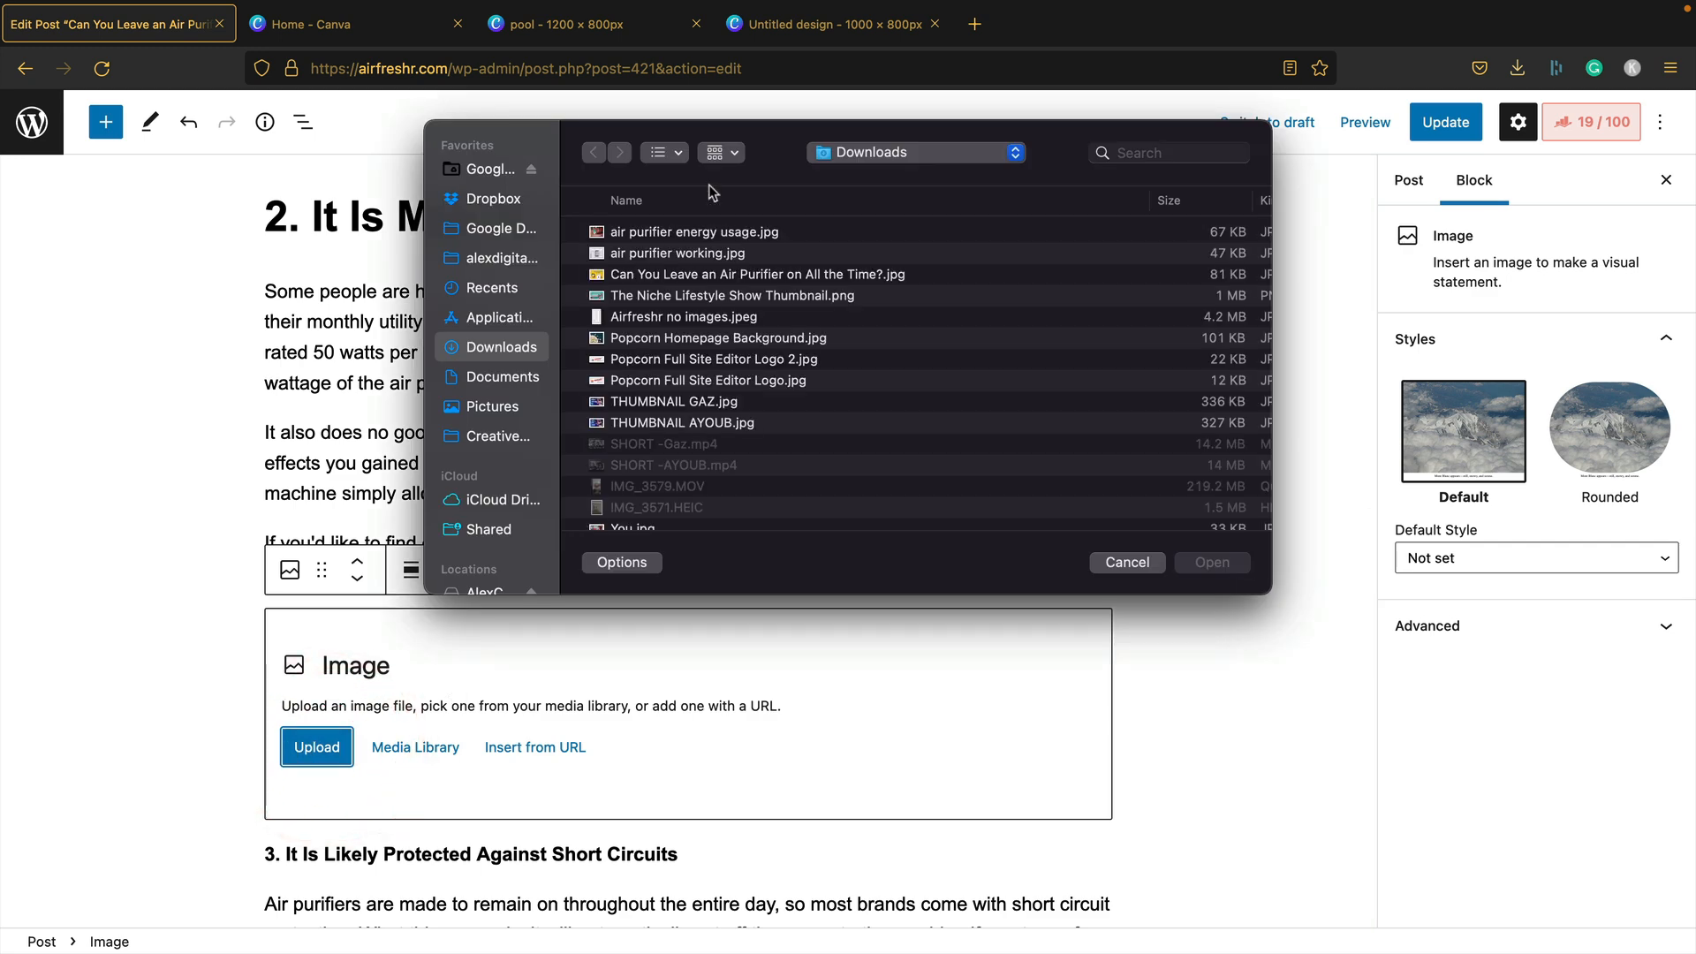
pyautogui.doubleClick(706, 231)
pyautogui.scroll(-5, 819, 380)
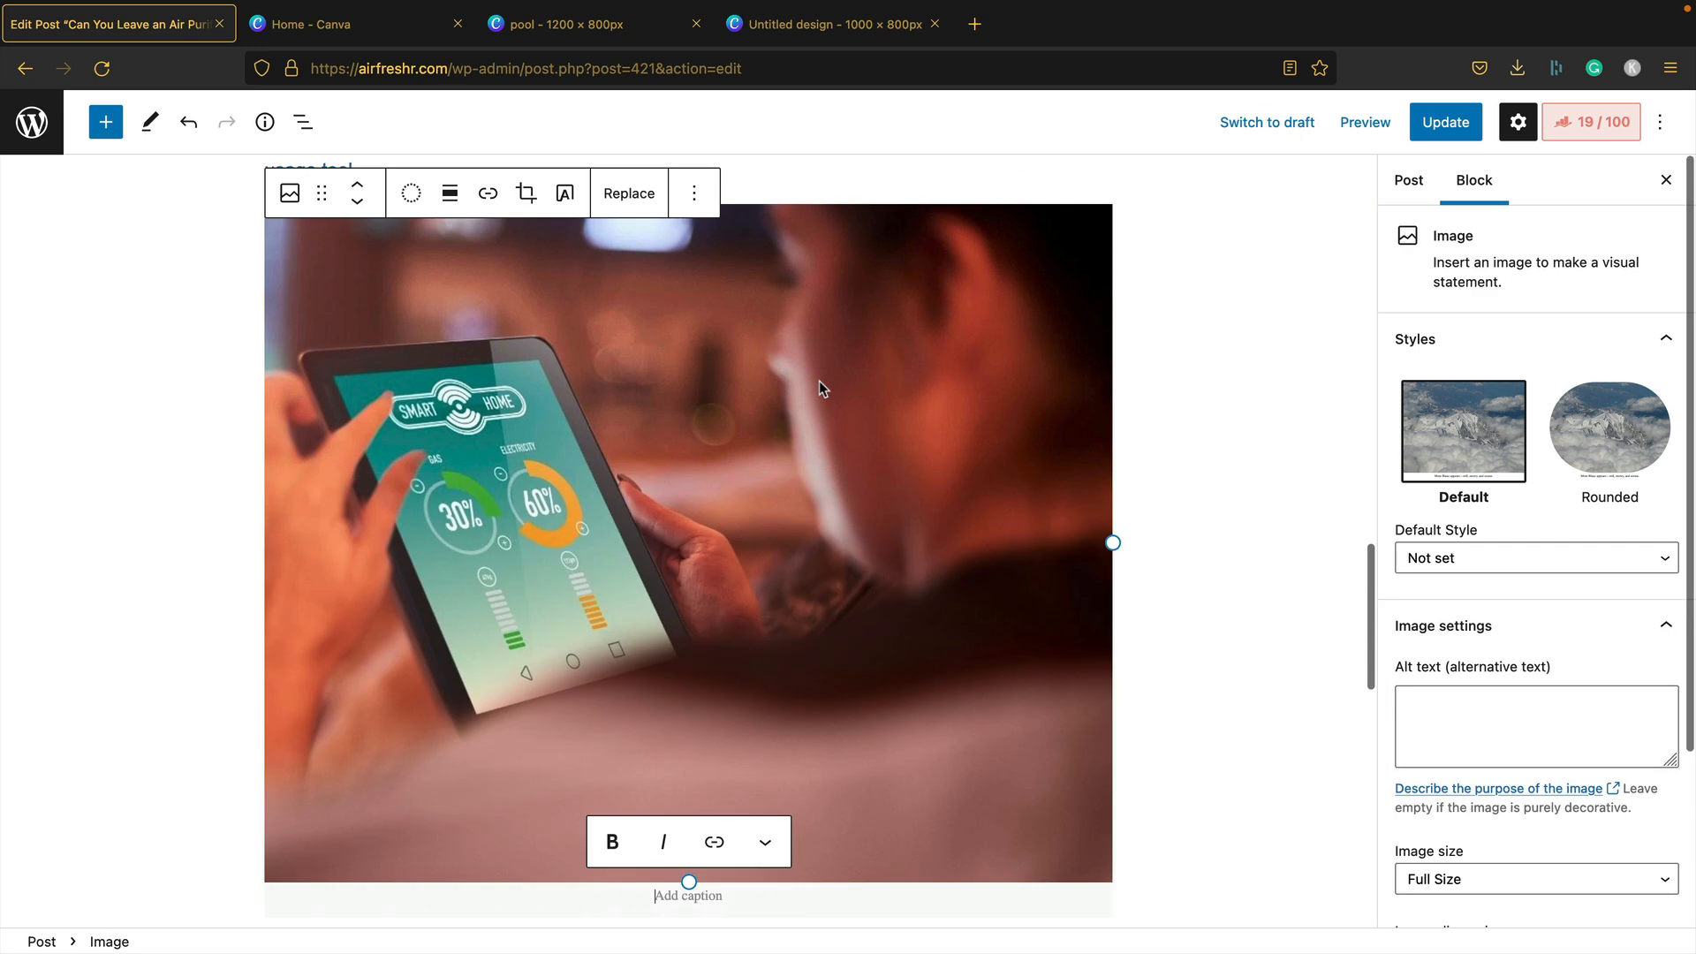
# Caption the smart home tablet image "Air Purifiers don't use much power"
pyautogui.scroll(-1, 819, 379)
pyautogui.write('Ai')
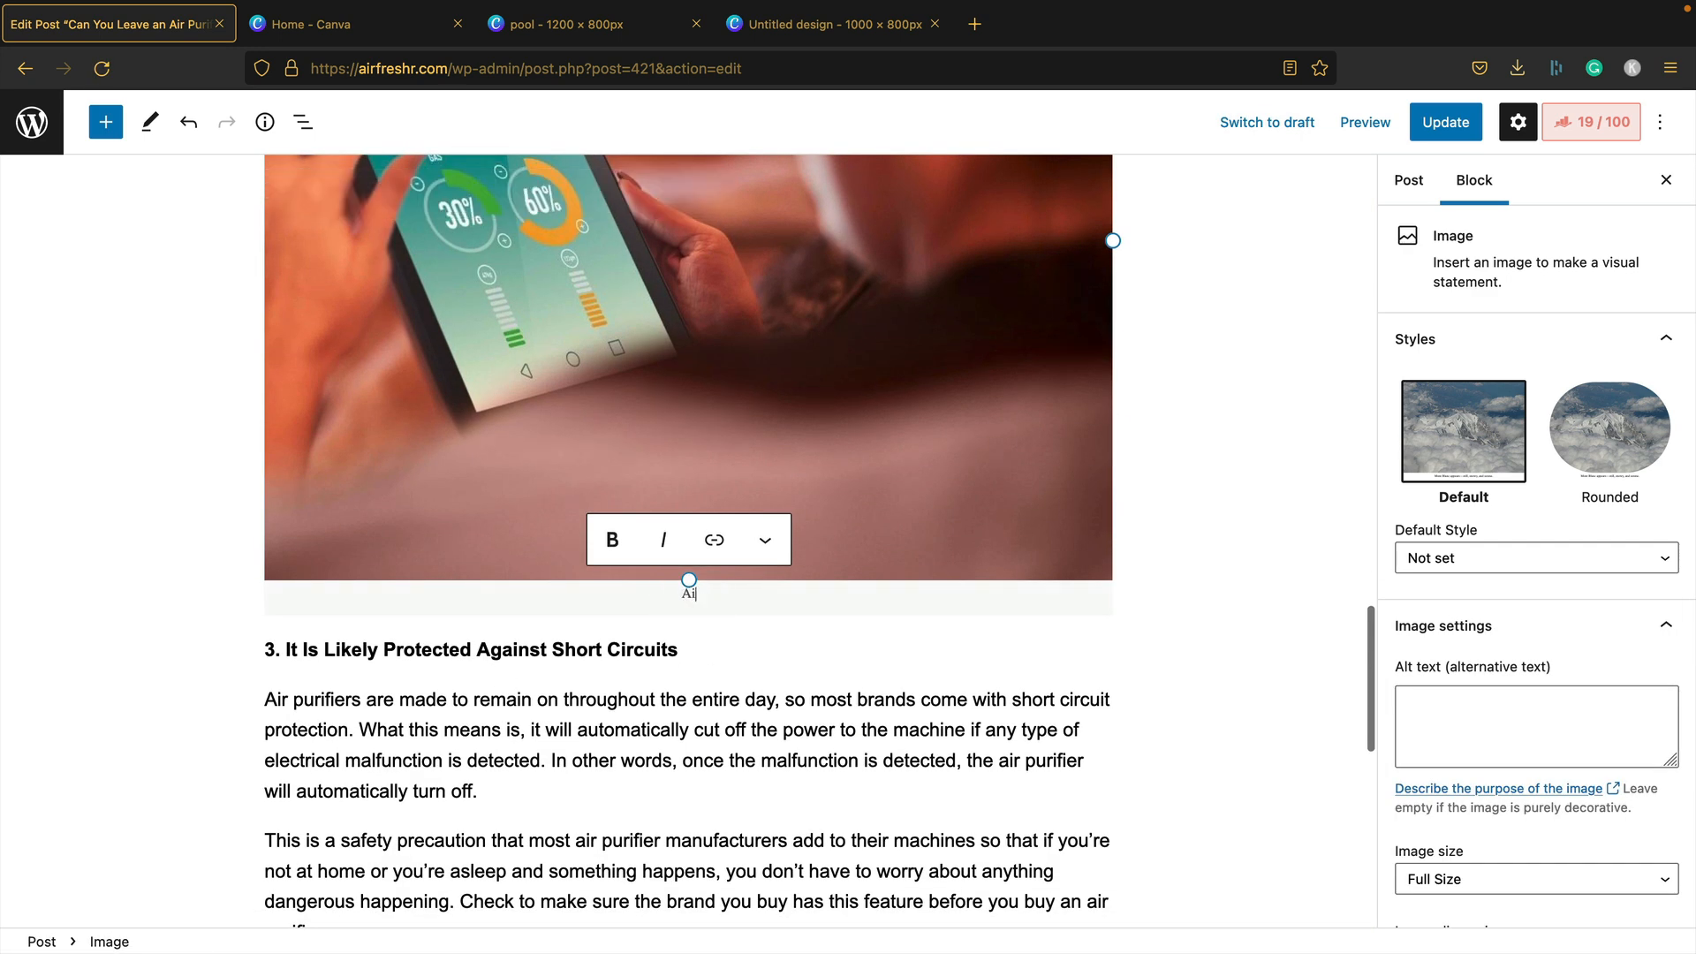
pyautogui.write('r Purifiers are designed to run using low')
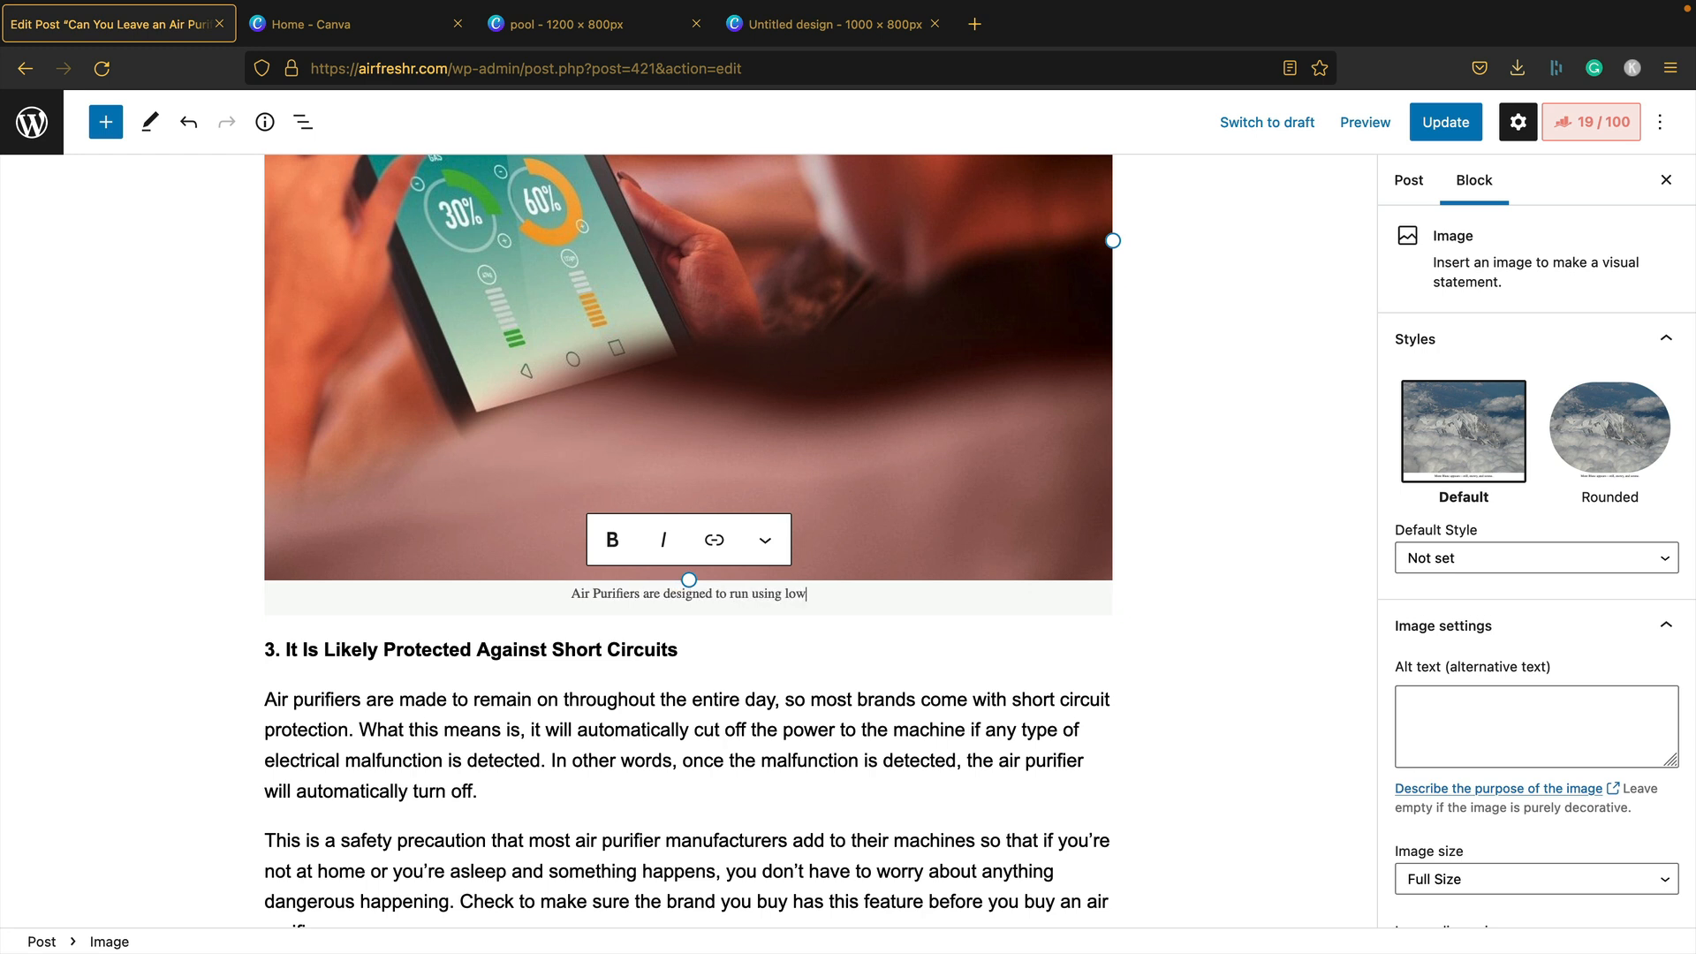
pyautogui.press('BackSpace')
pyautogui.press('BackSpace')
pyautogui.press('BackSpace')
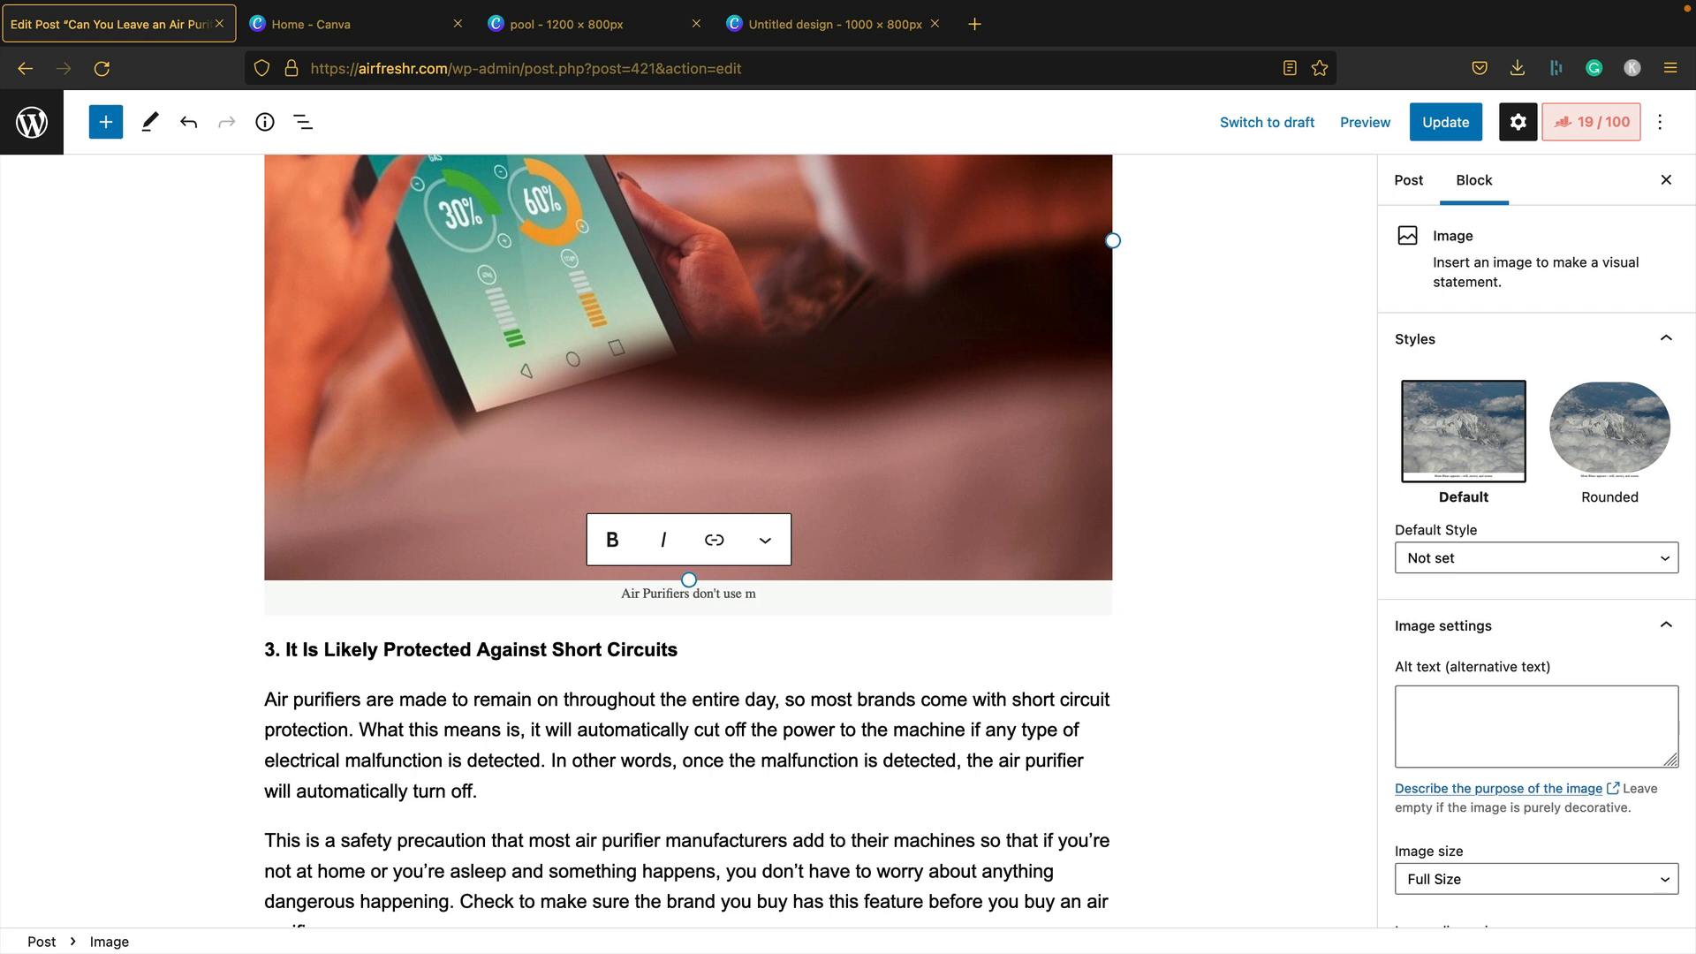
pyautogui.write('wer')
pyautogui.click(790, 646)
pyautogui.scroll(-5, 751, 650)
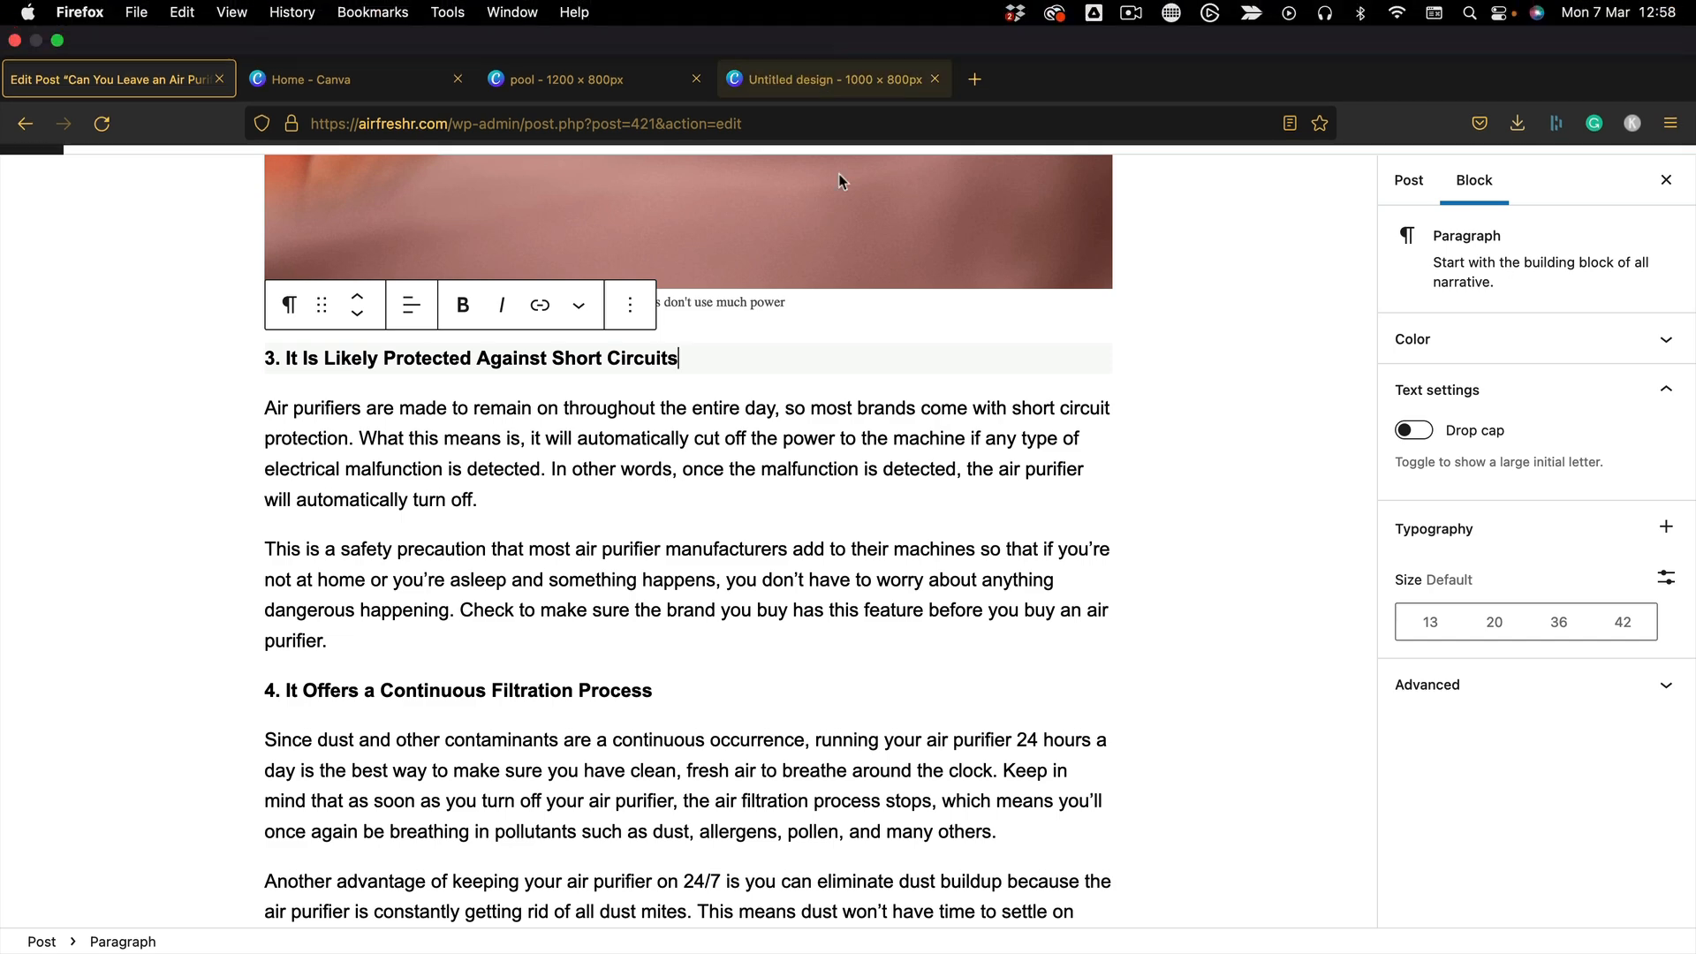
# Switch to the untitled 1000 × 800 px Canva design and search the photos for "electric fire"
pyautogui.click(829, 23)
pyautogui.click(594, 289)
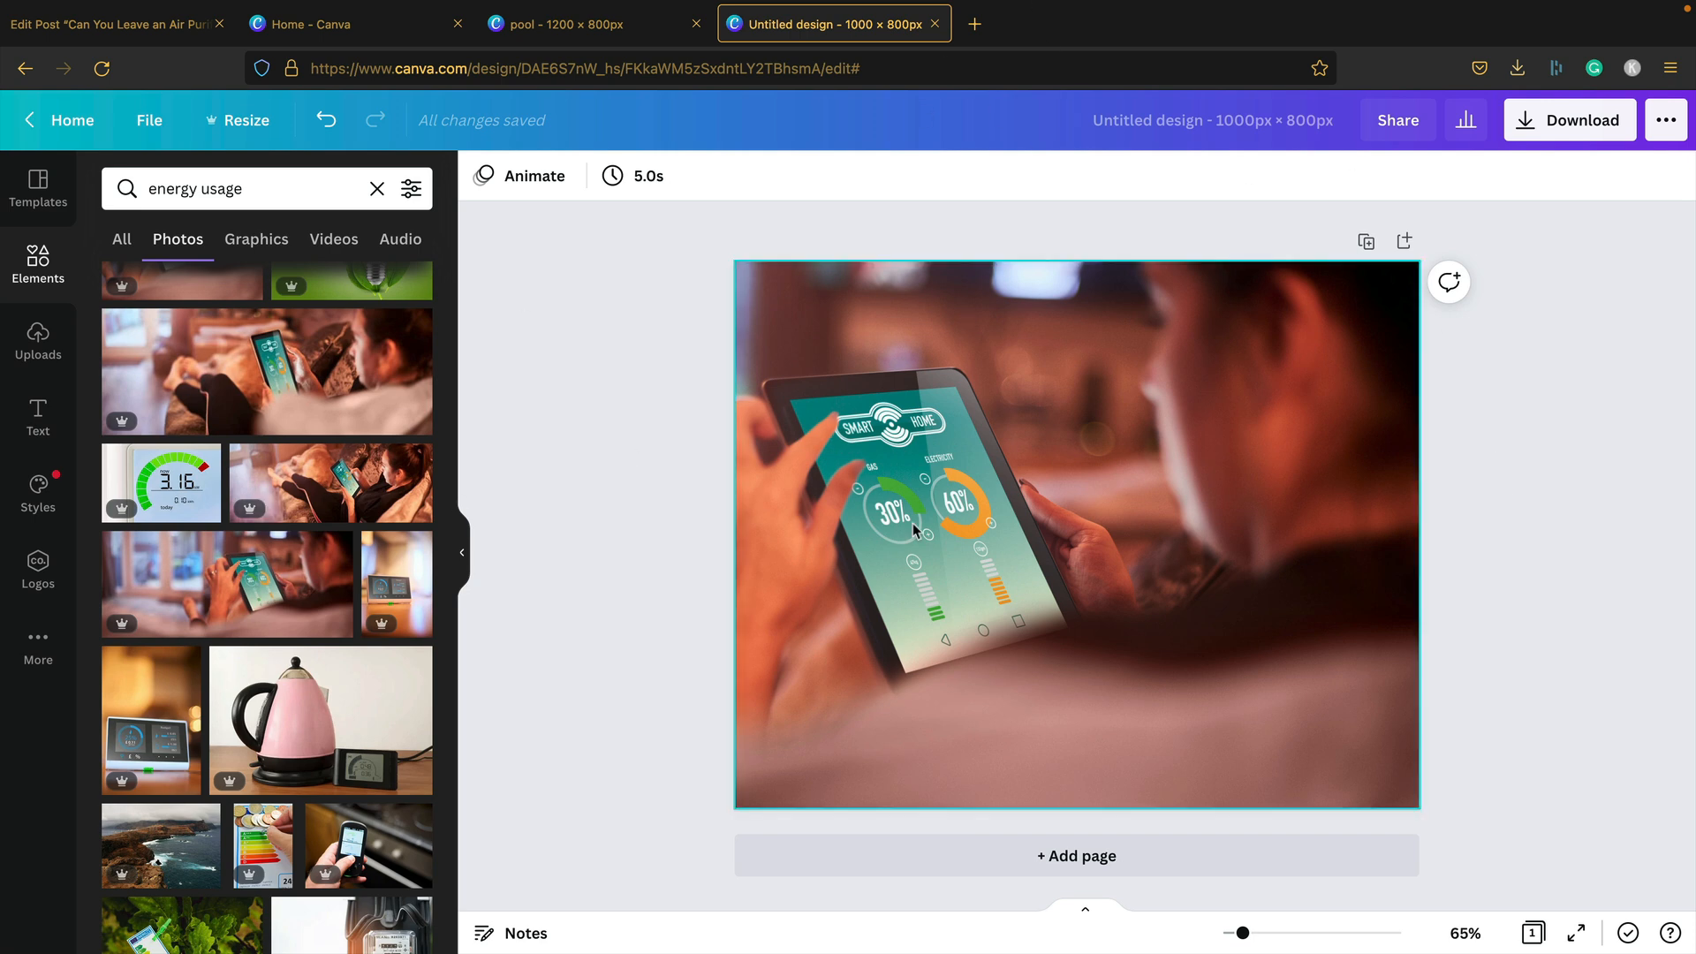
pyautogui.scroll(5, 257, 465)
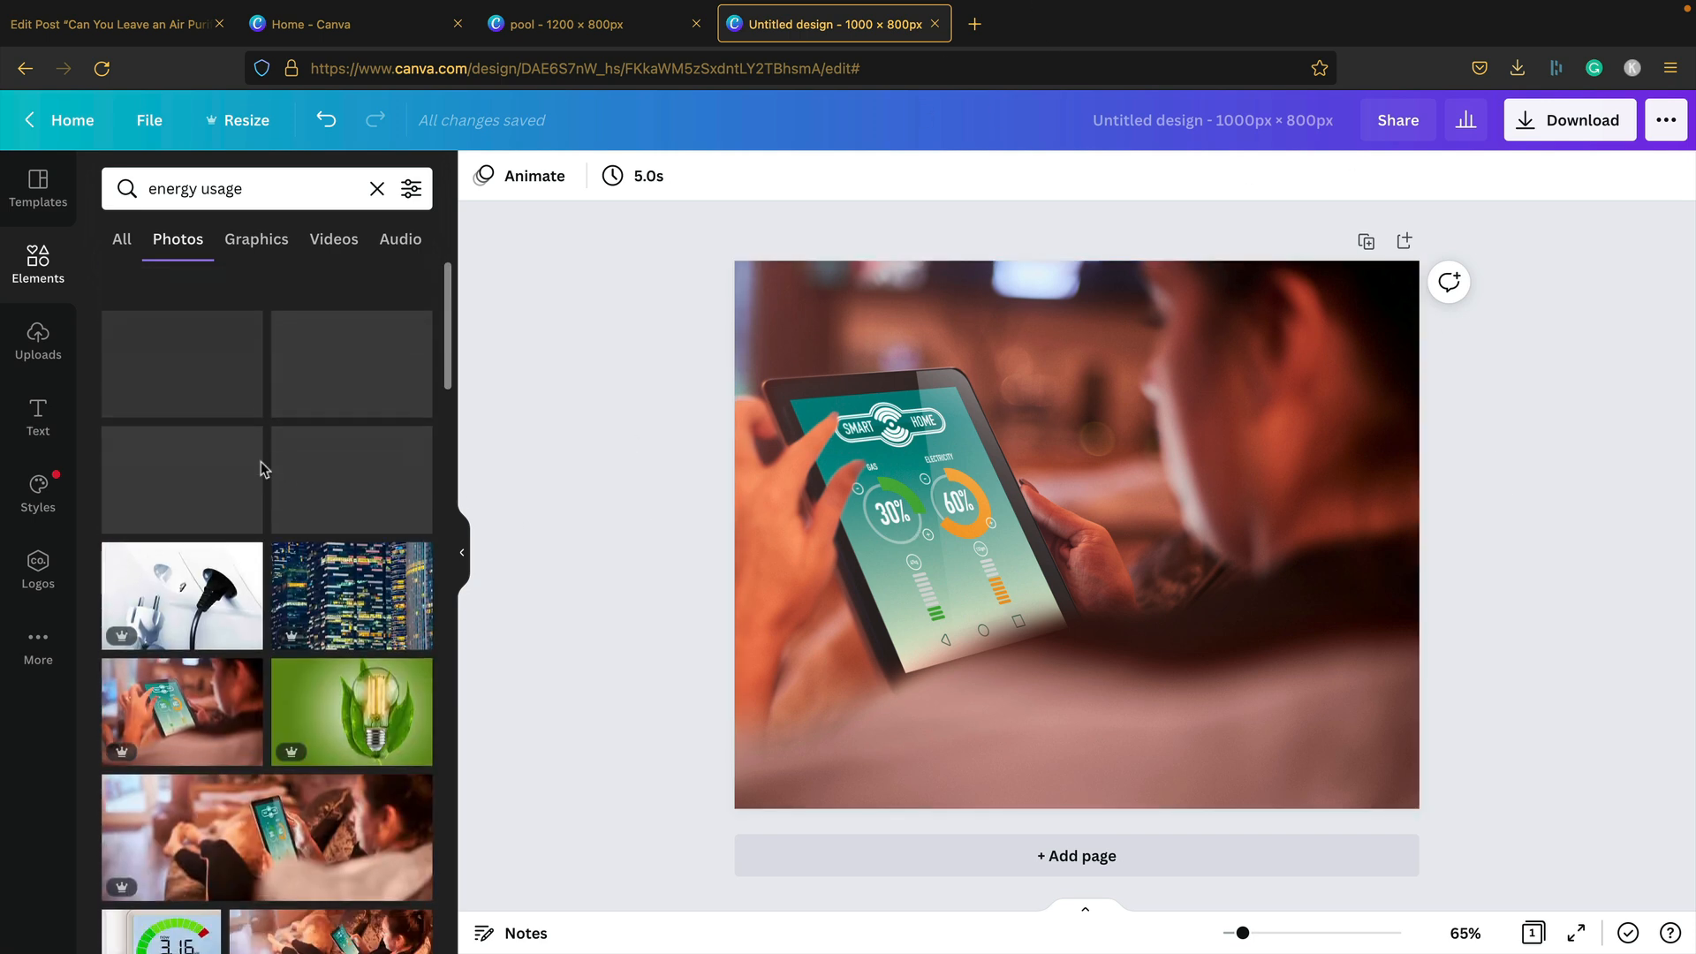
pyautogui.moveTo(253, 188); pyautogui.dragTo(41, 205)
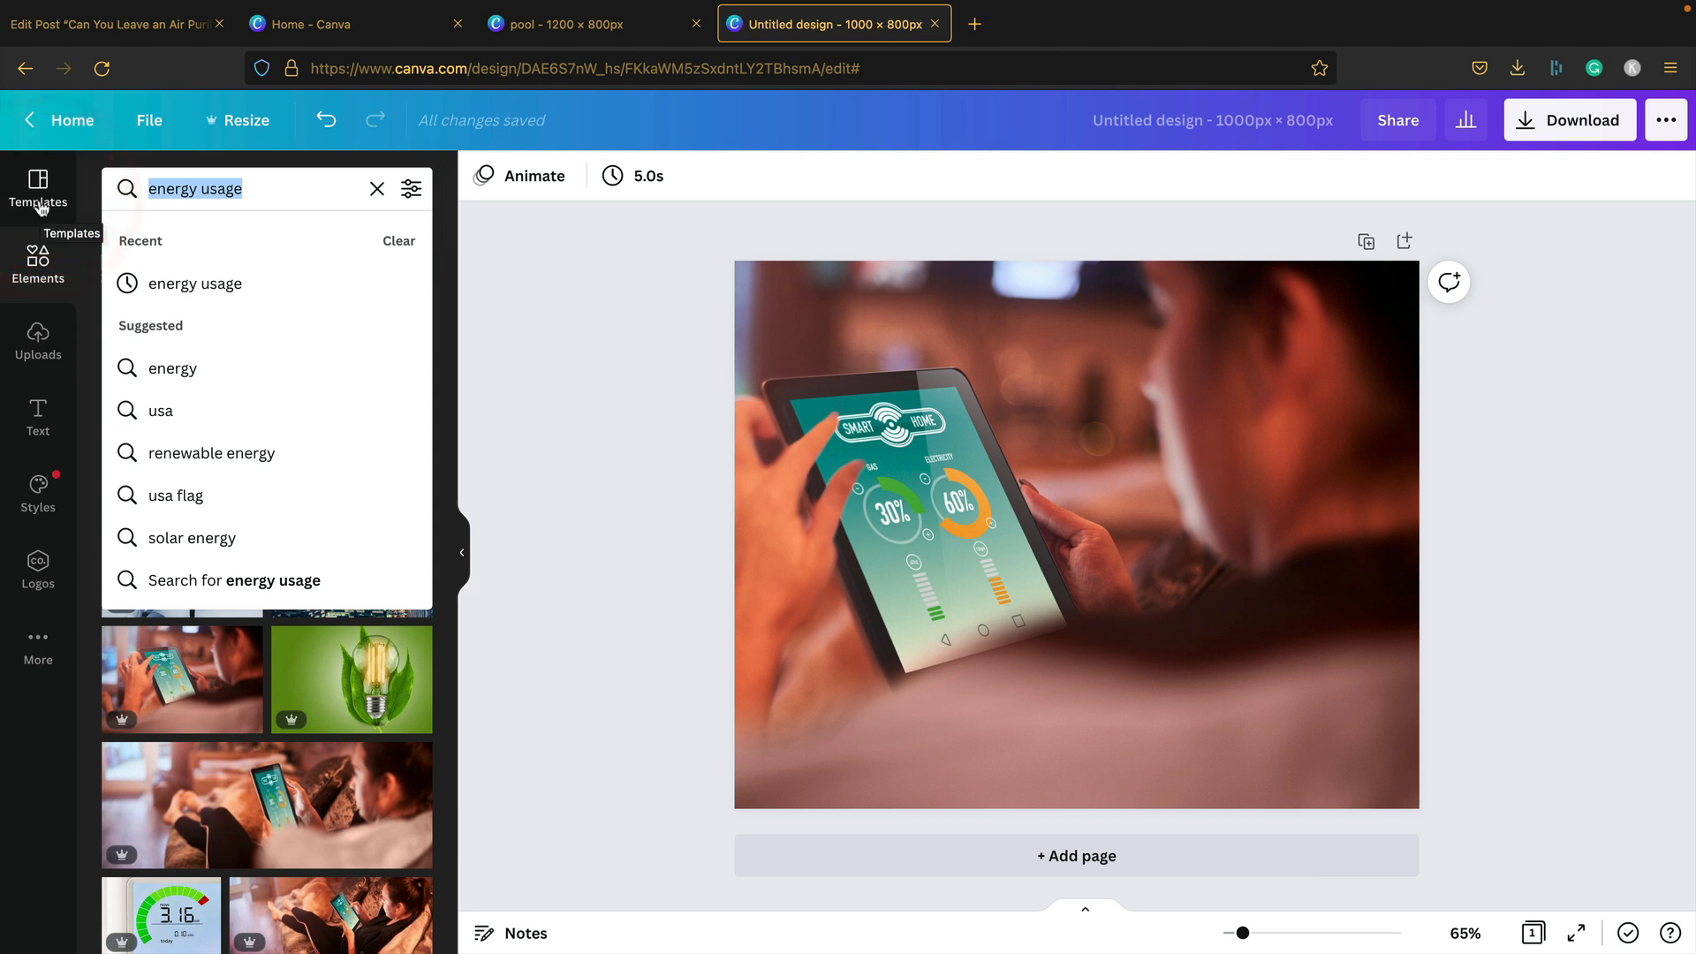
pyautogui.write('electric fire')
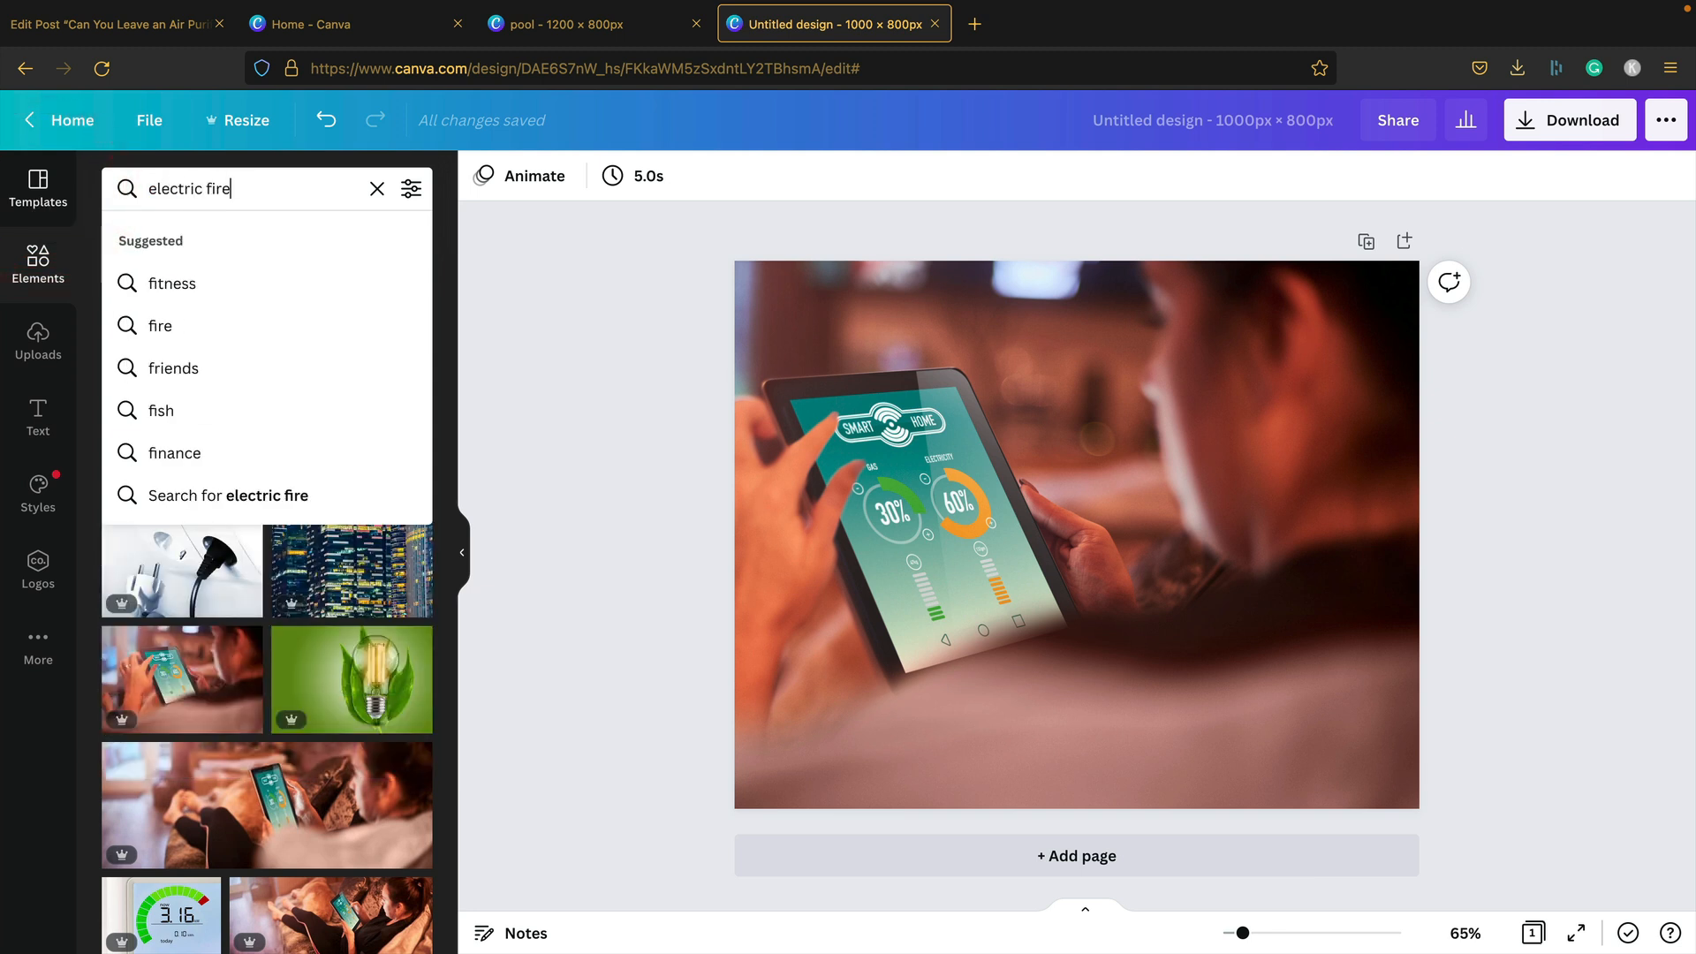
pyautogui.press('Return')
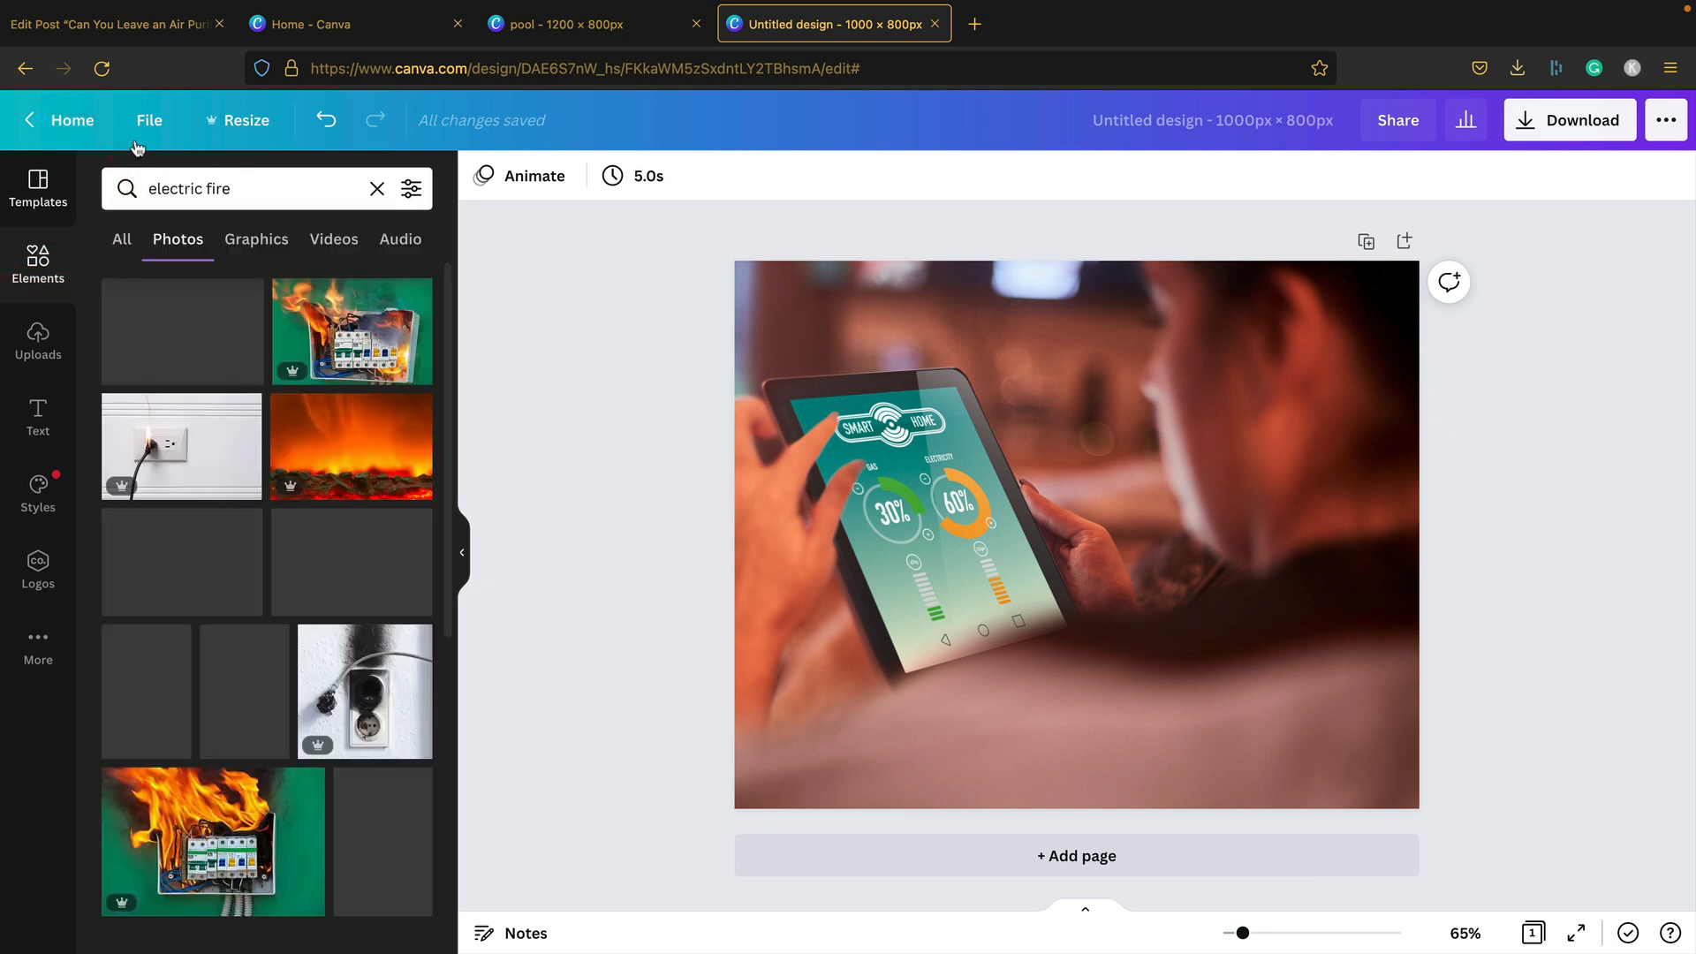
# Check the post's section on short circuits and browse the electric fire photos in Canva for a match
pyautogui.click(152, 25)
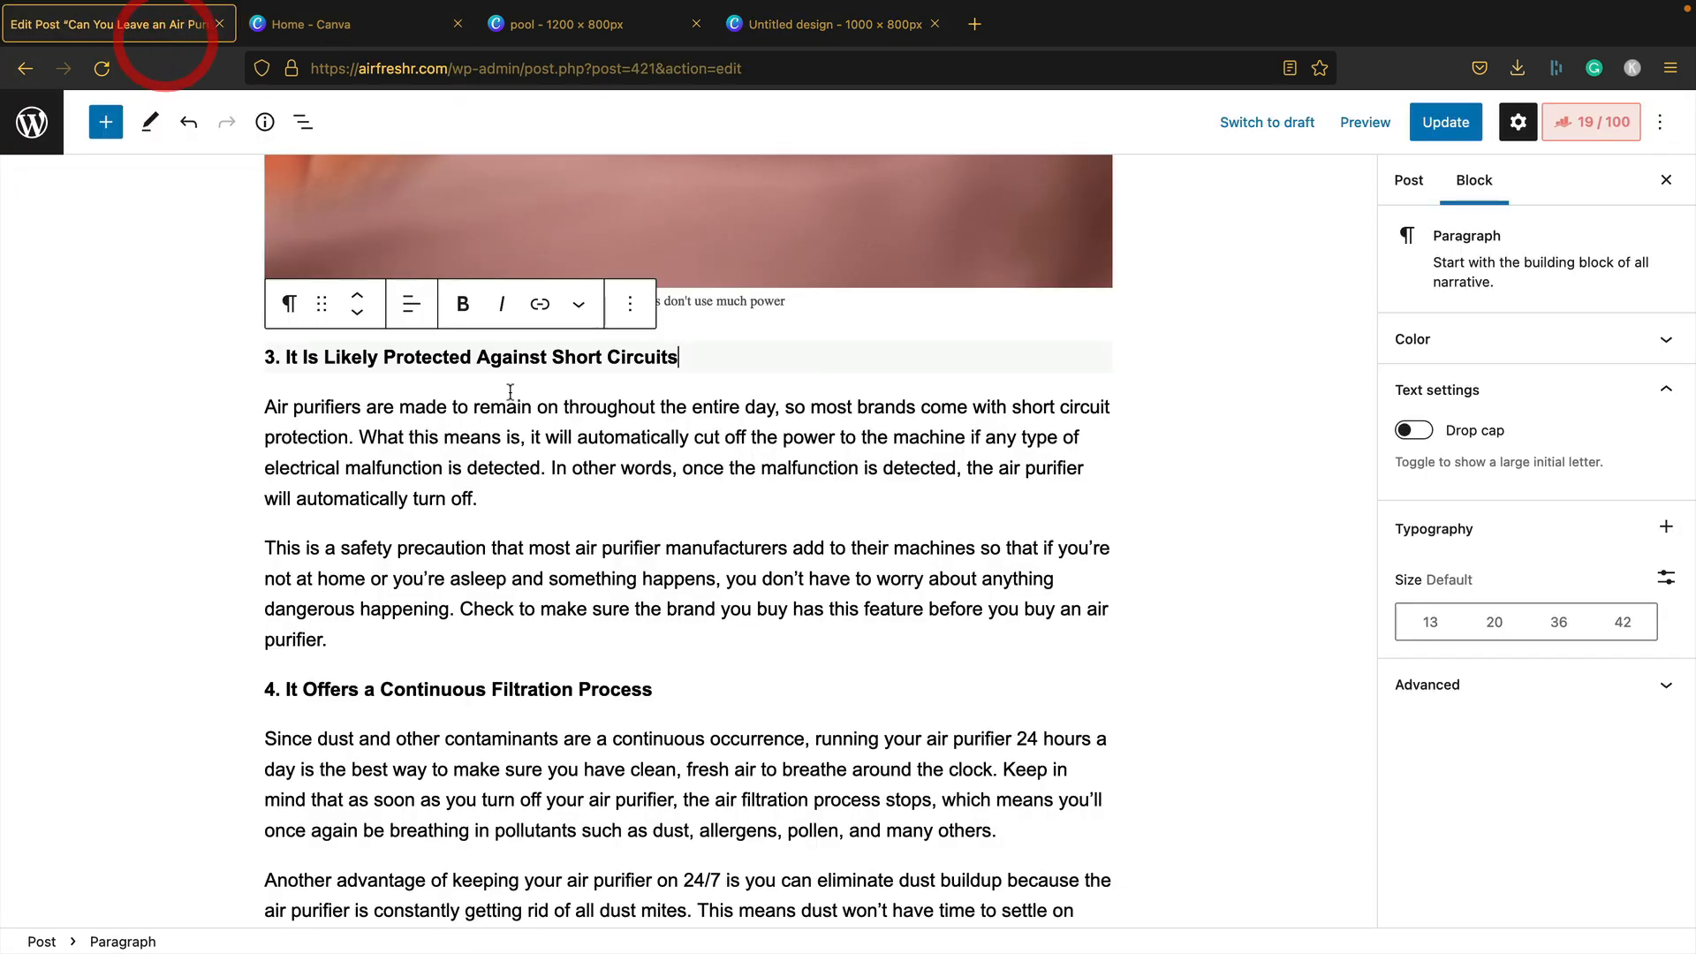
pyautogui.click(808, 27)
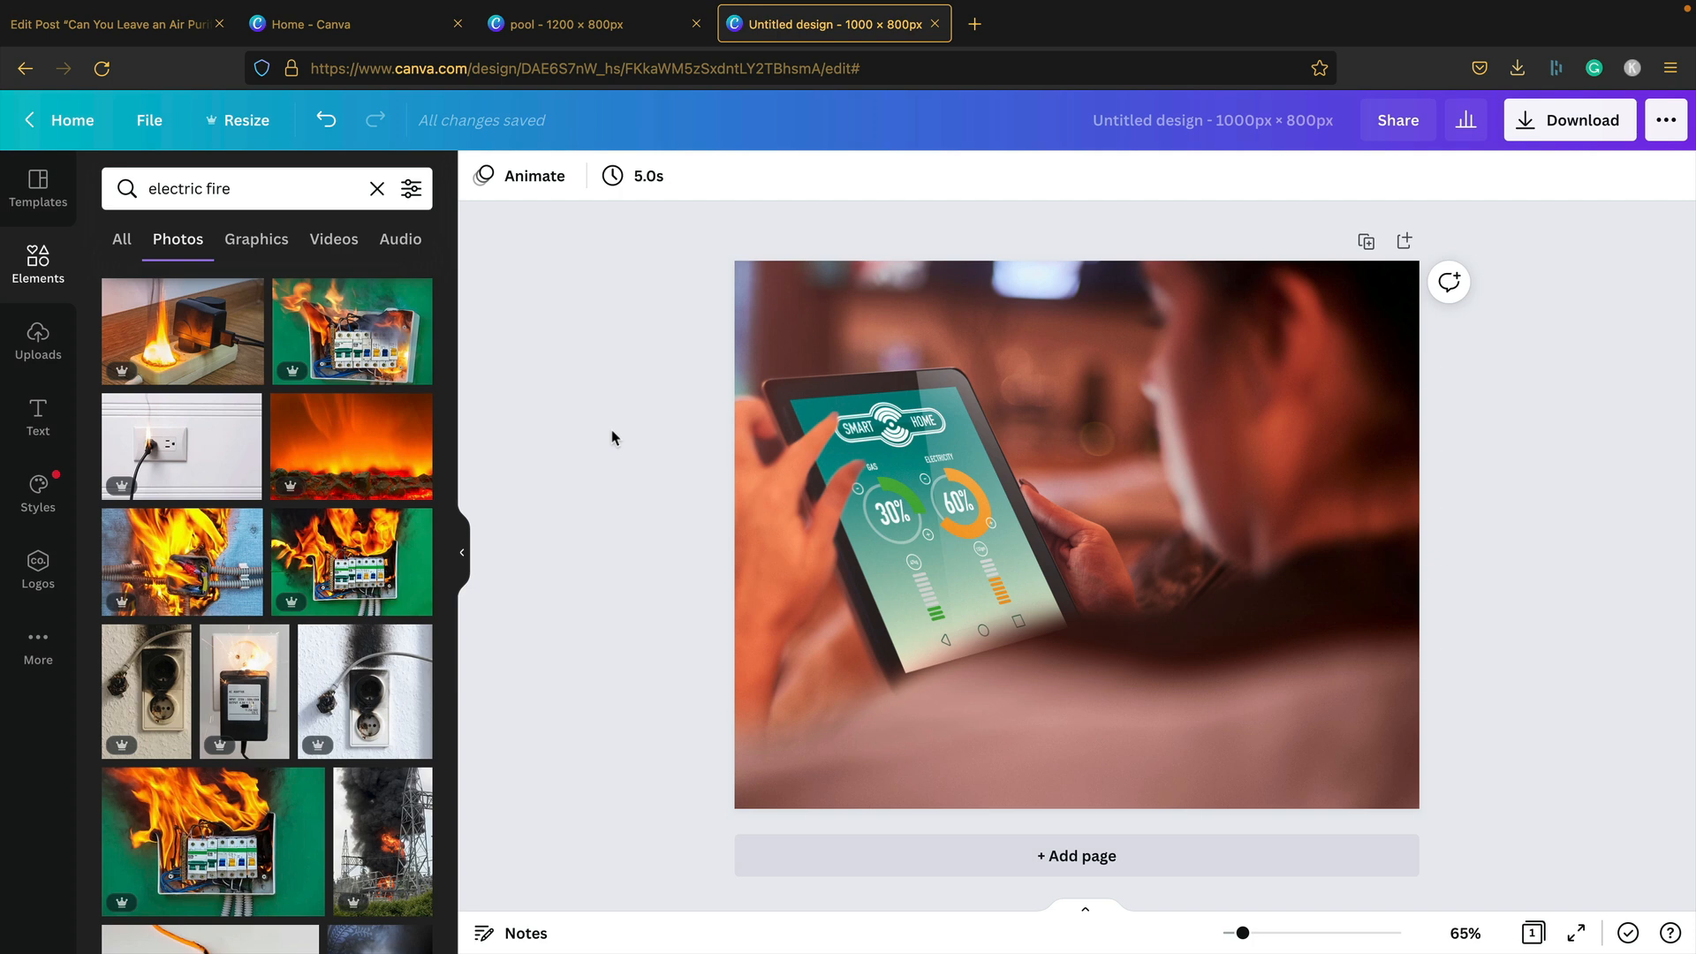
pyautogui.scroll(-3, 368, 407)
pyautogui.scroll(-5, 415, 530)
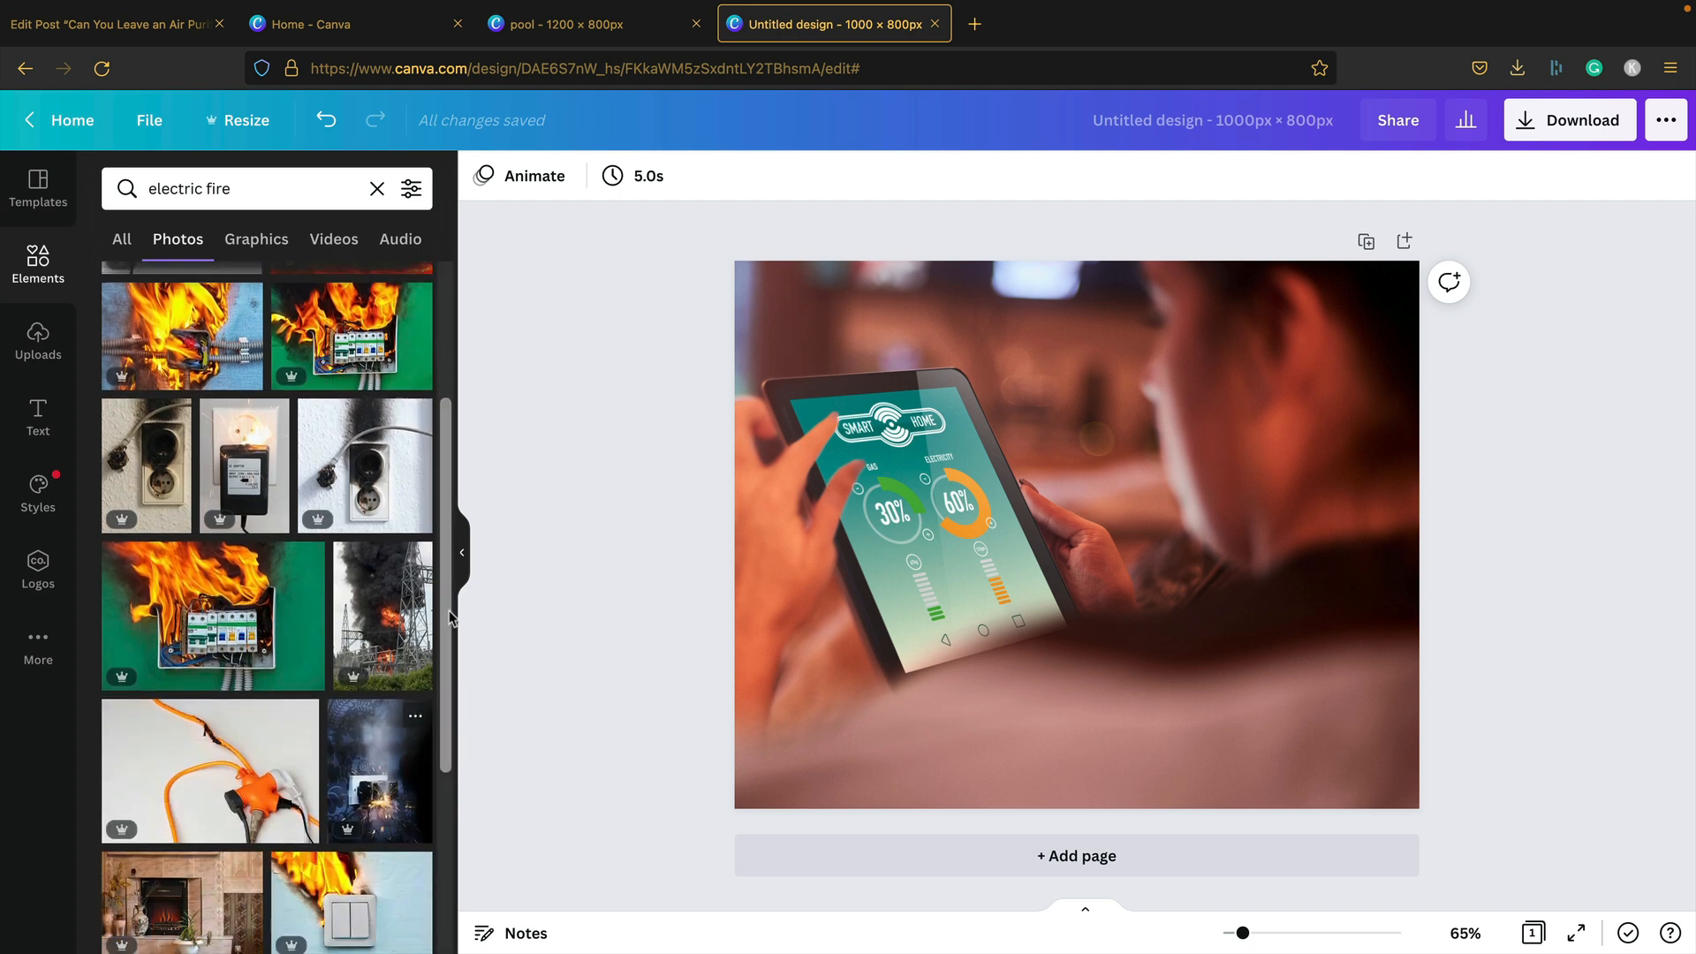
pyautogui.scroll(-3, 430, 599)
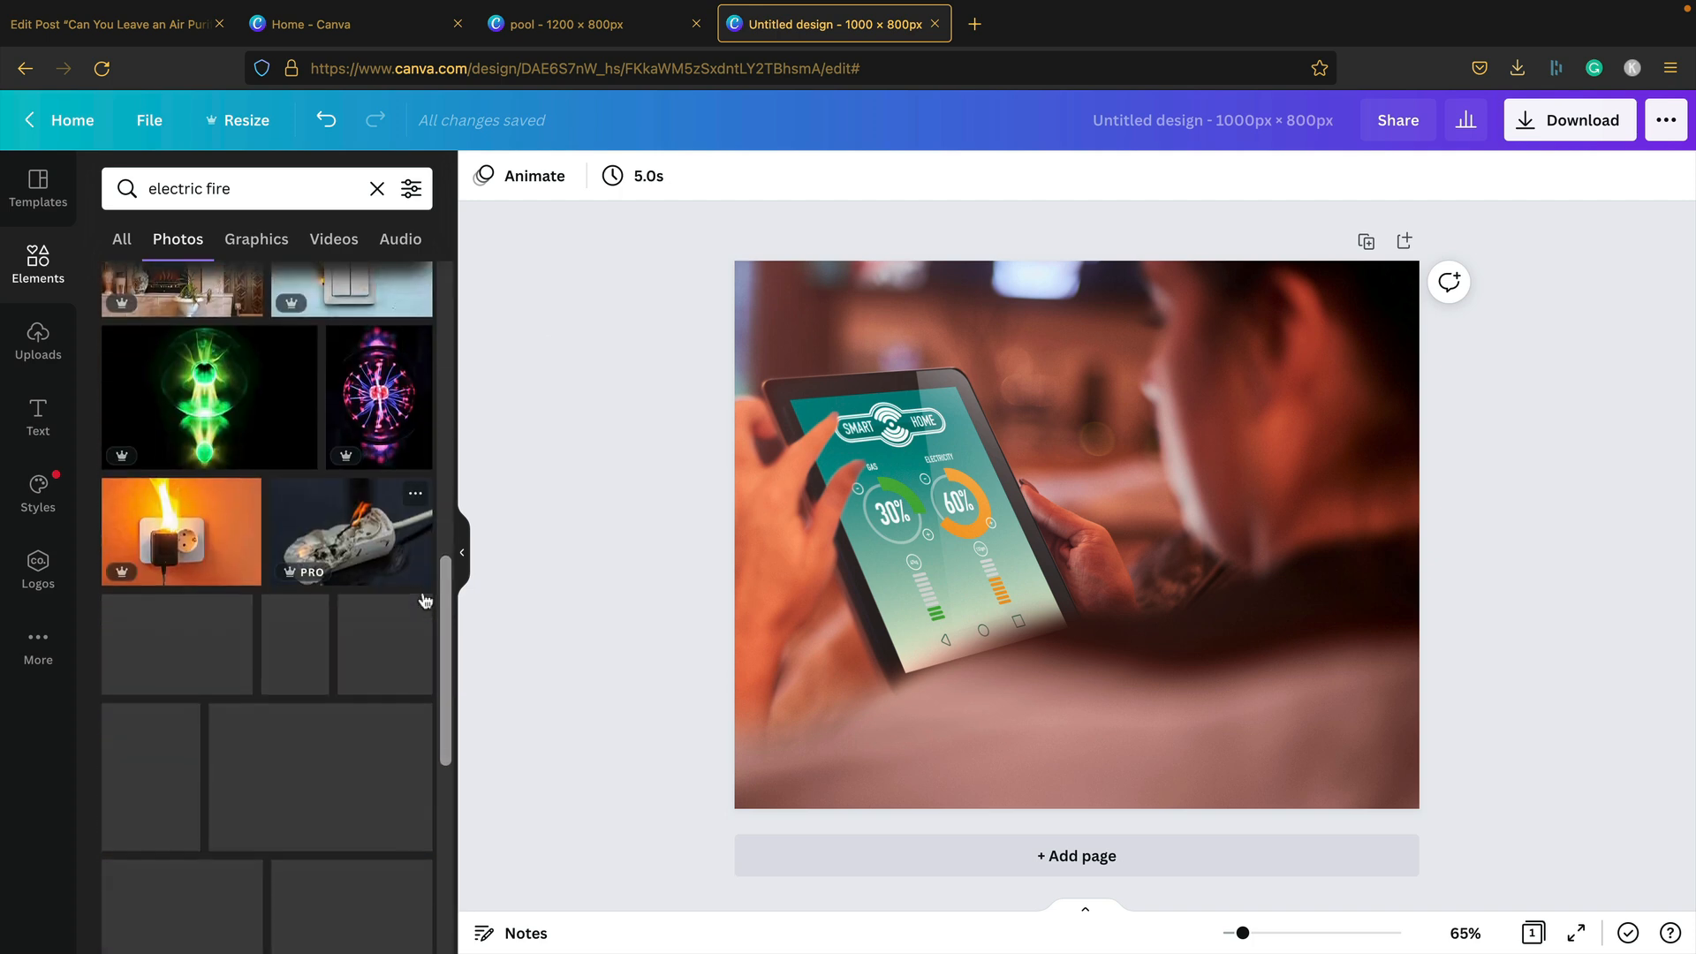
pyautogui.scroll(-4, 424, 601)
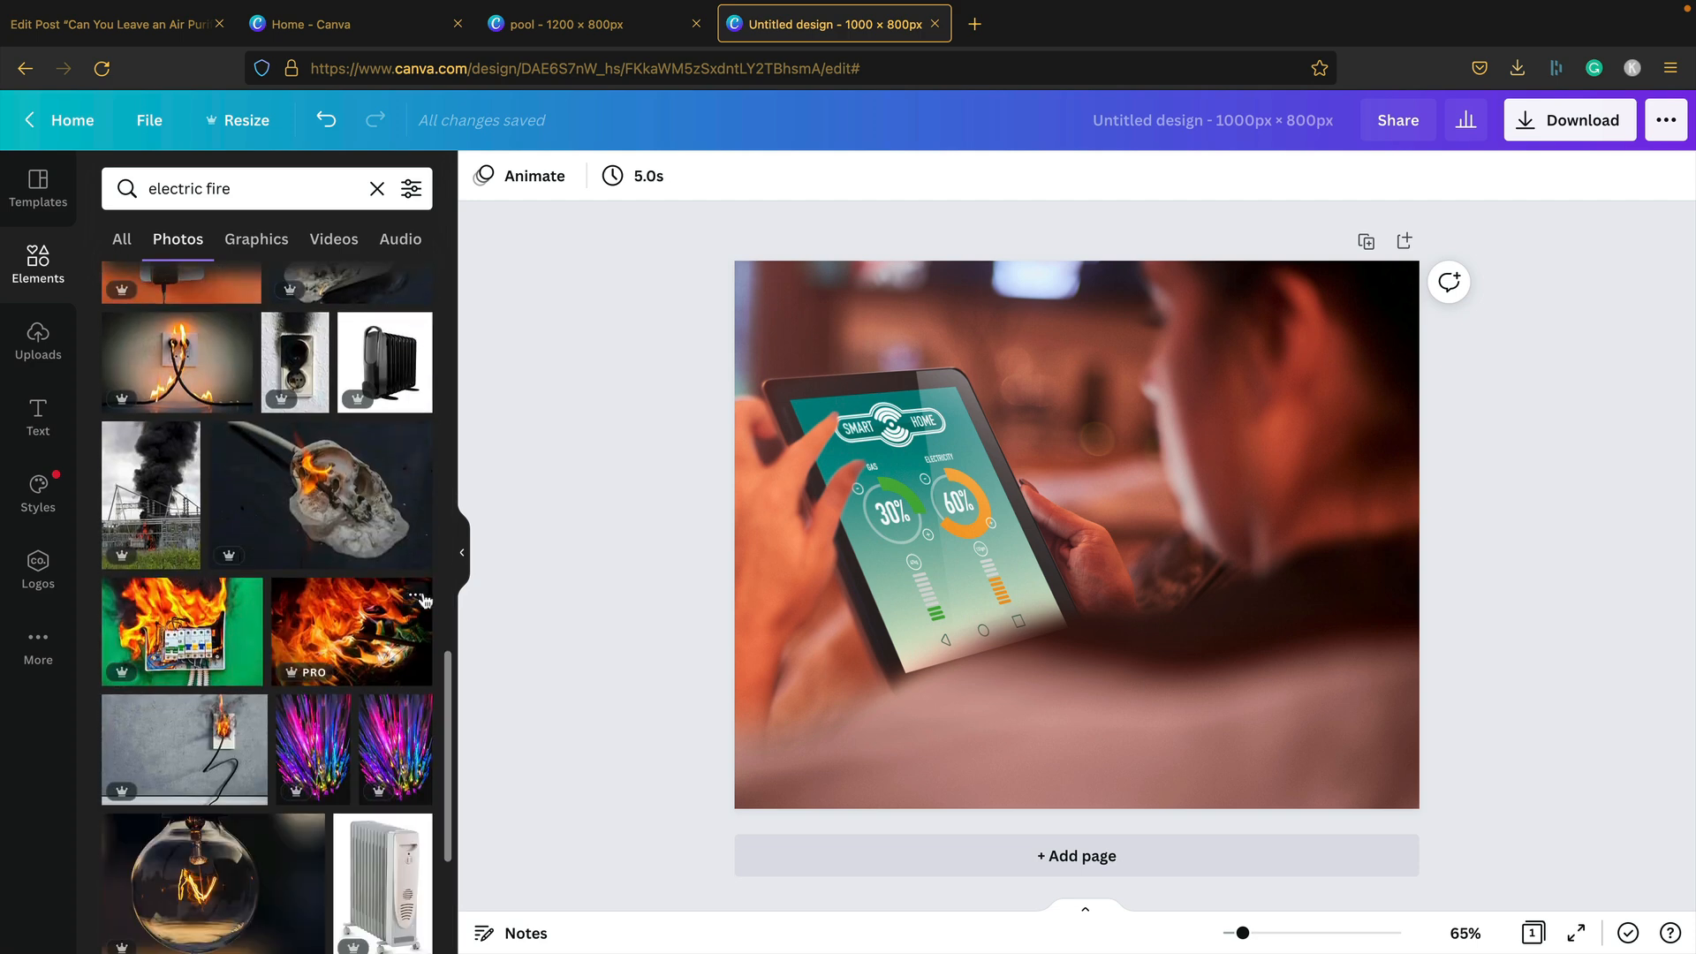
pyautogui.scroll(-5, 424, 601)
pyautogui.scroll(-1, 424, 599)
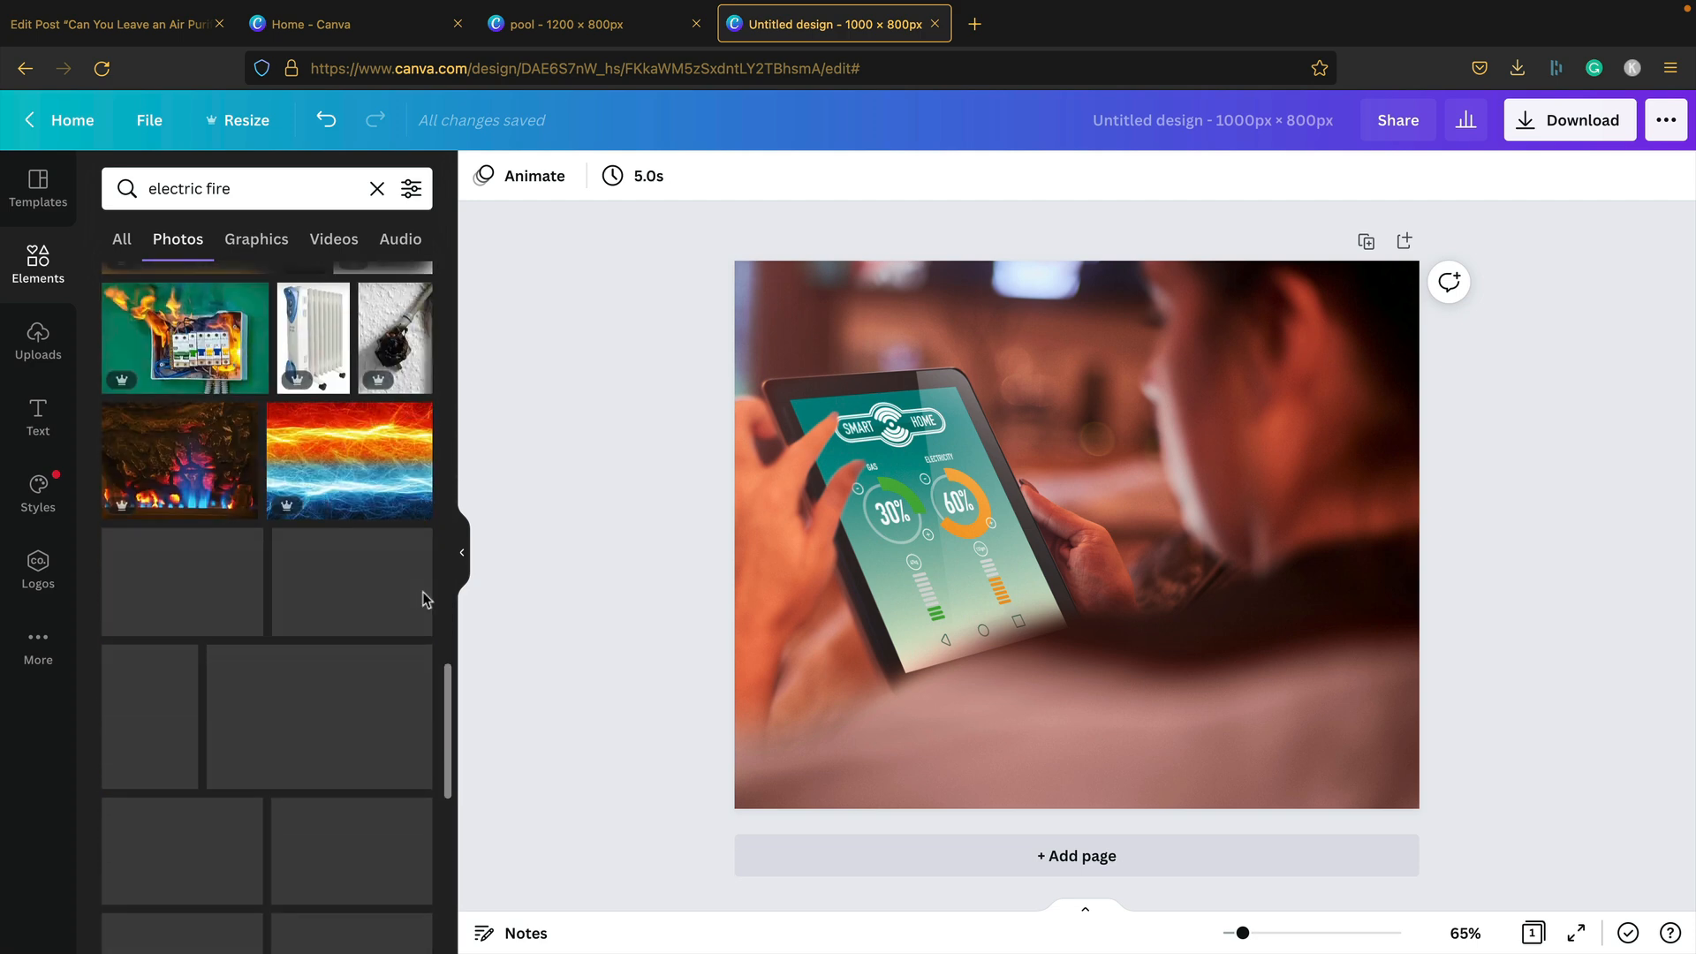
# Search the photos for "short circuit" and fill the page with the burning socket on a grey wall
pyautogui.click(265, 188)
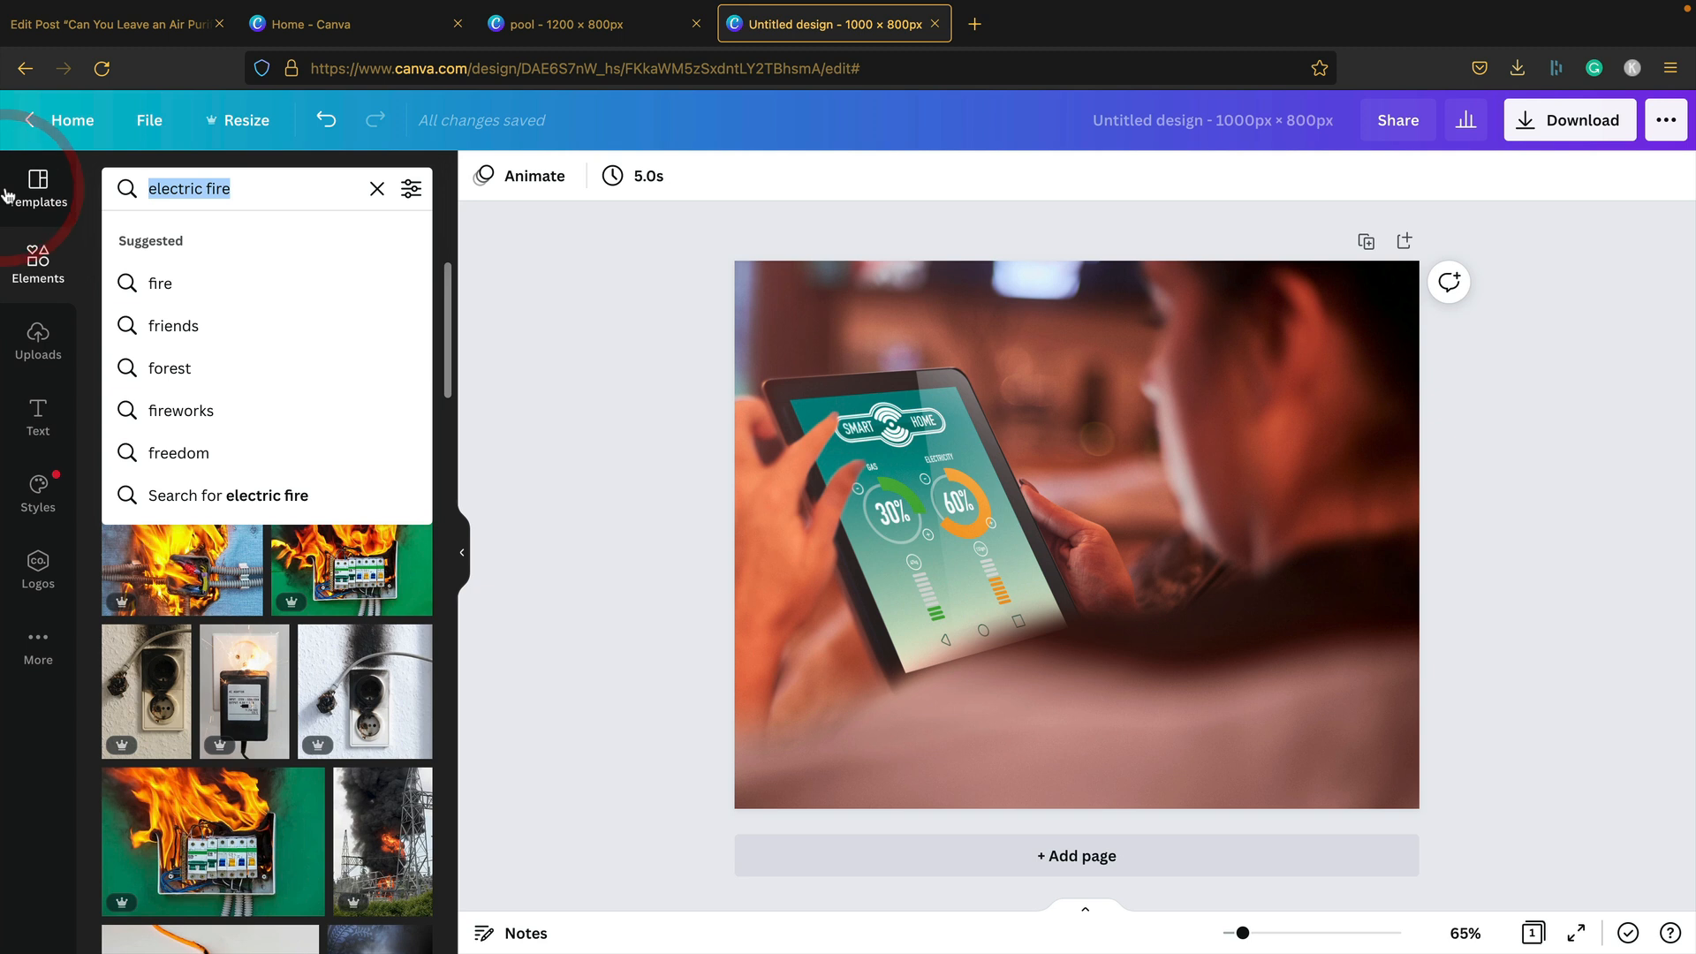
pyautogui.write('short circuit')
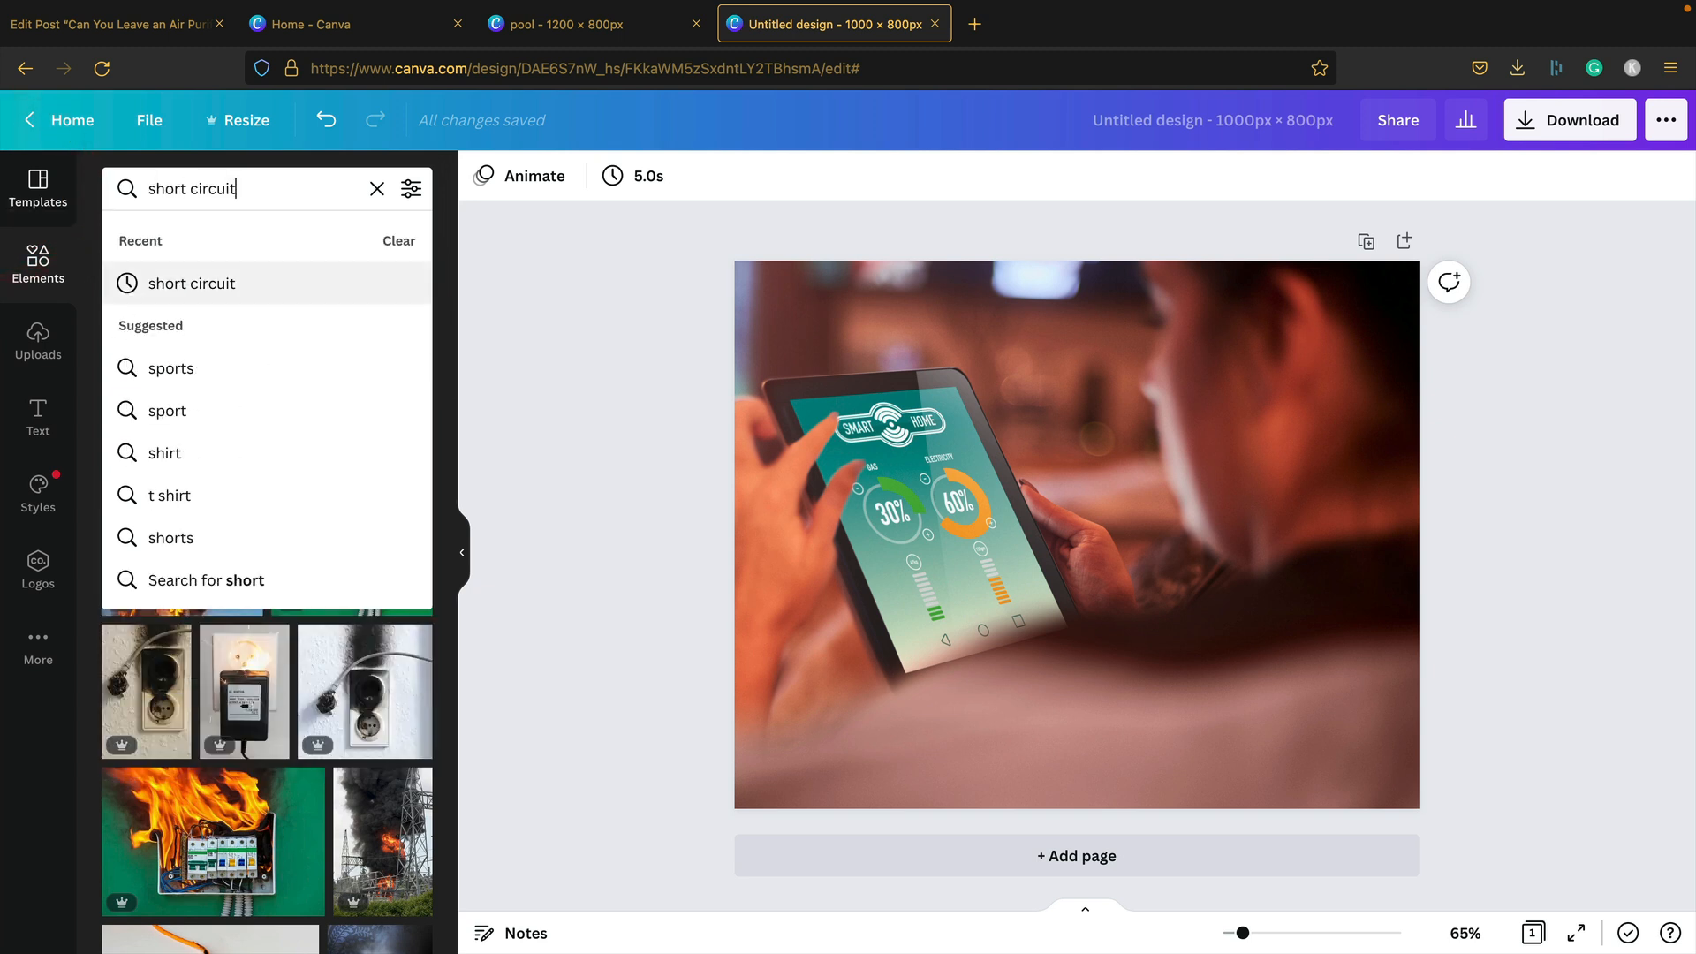
pyautogui.press('Return')
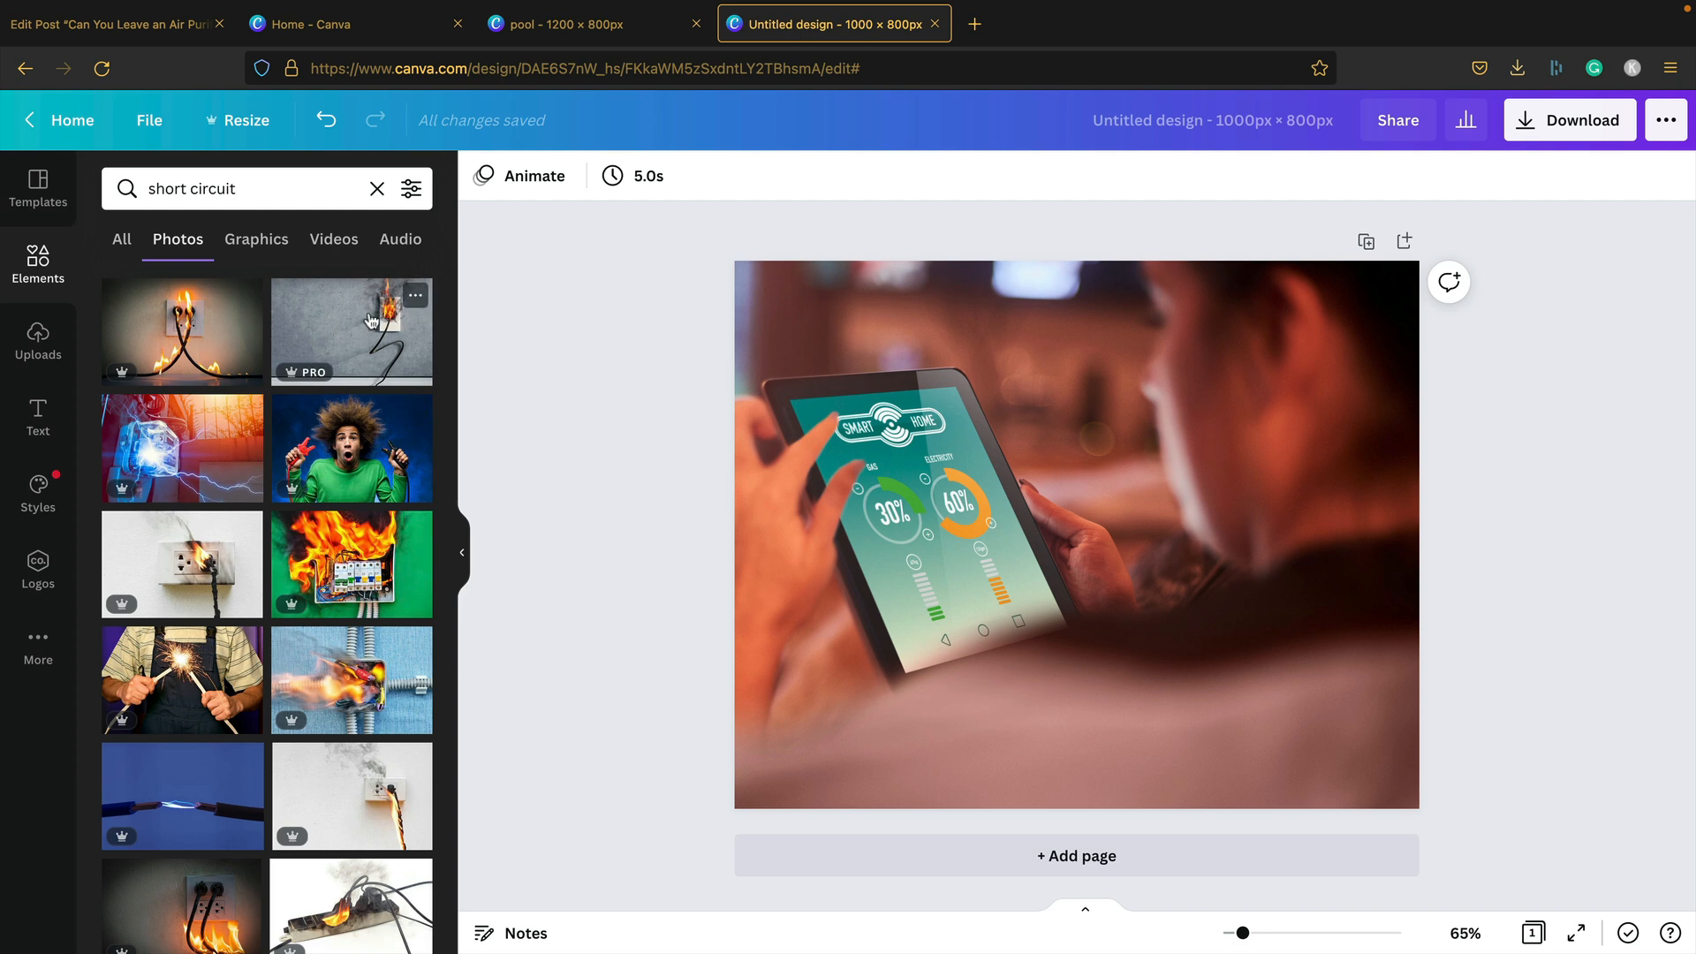
pyautogui.moveTo(372, 322)
pyautogui.mouseDown()
pyautogui.moveTo(1105, 522)
pyautogui.moveTo(1022, 526)
pyautogui.moveTo(774, 426)
pyautogui.mouseUp()
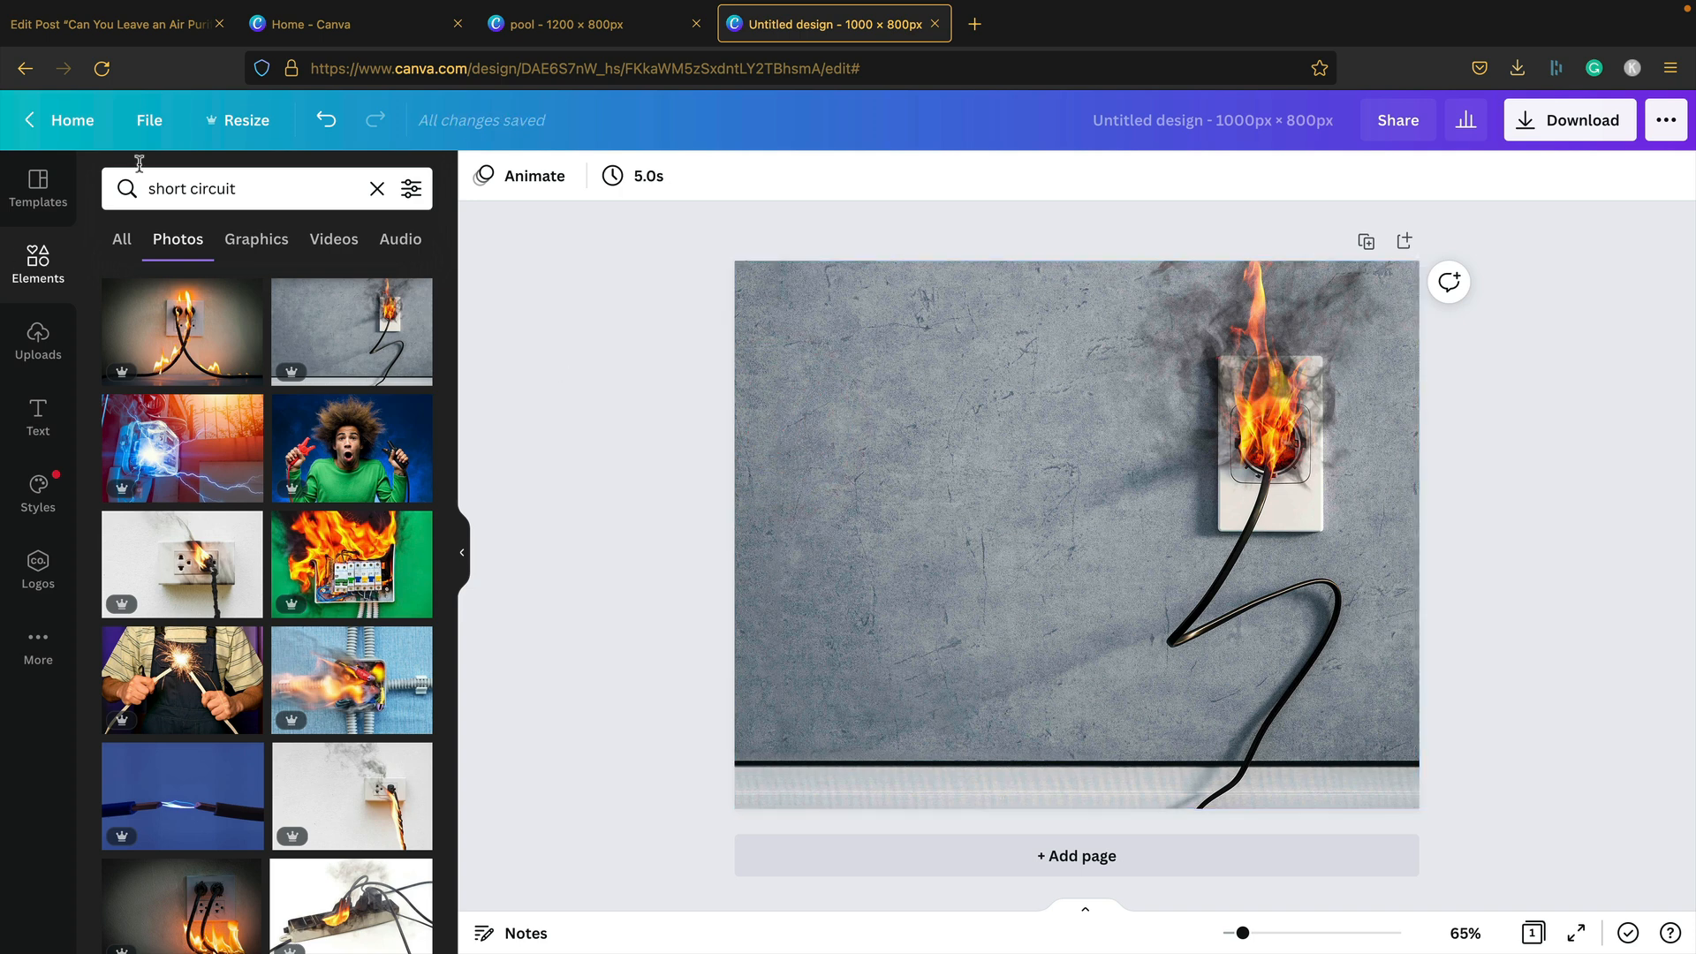
# Search the photos for "air purifier" and place the one of a white cylindrical purifier near windows over the burning socket background
pyautogui.click(289, 188)
pyautogui.write('air pur')
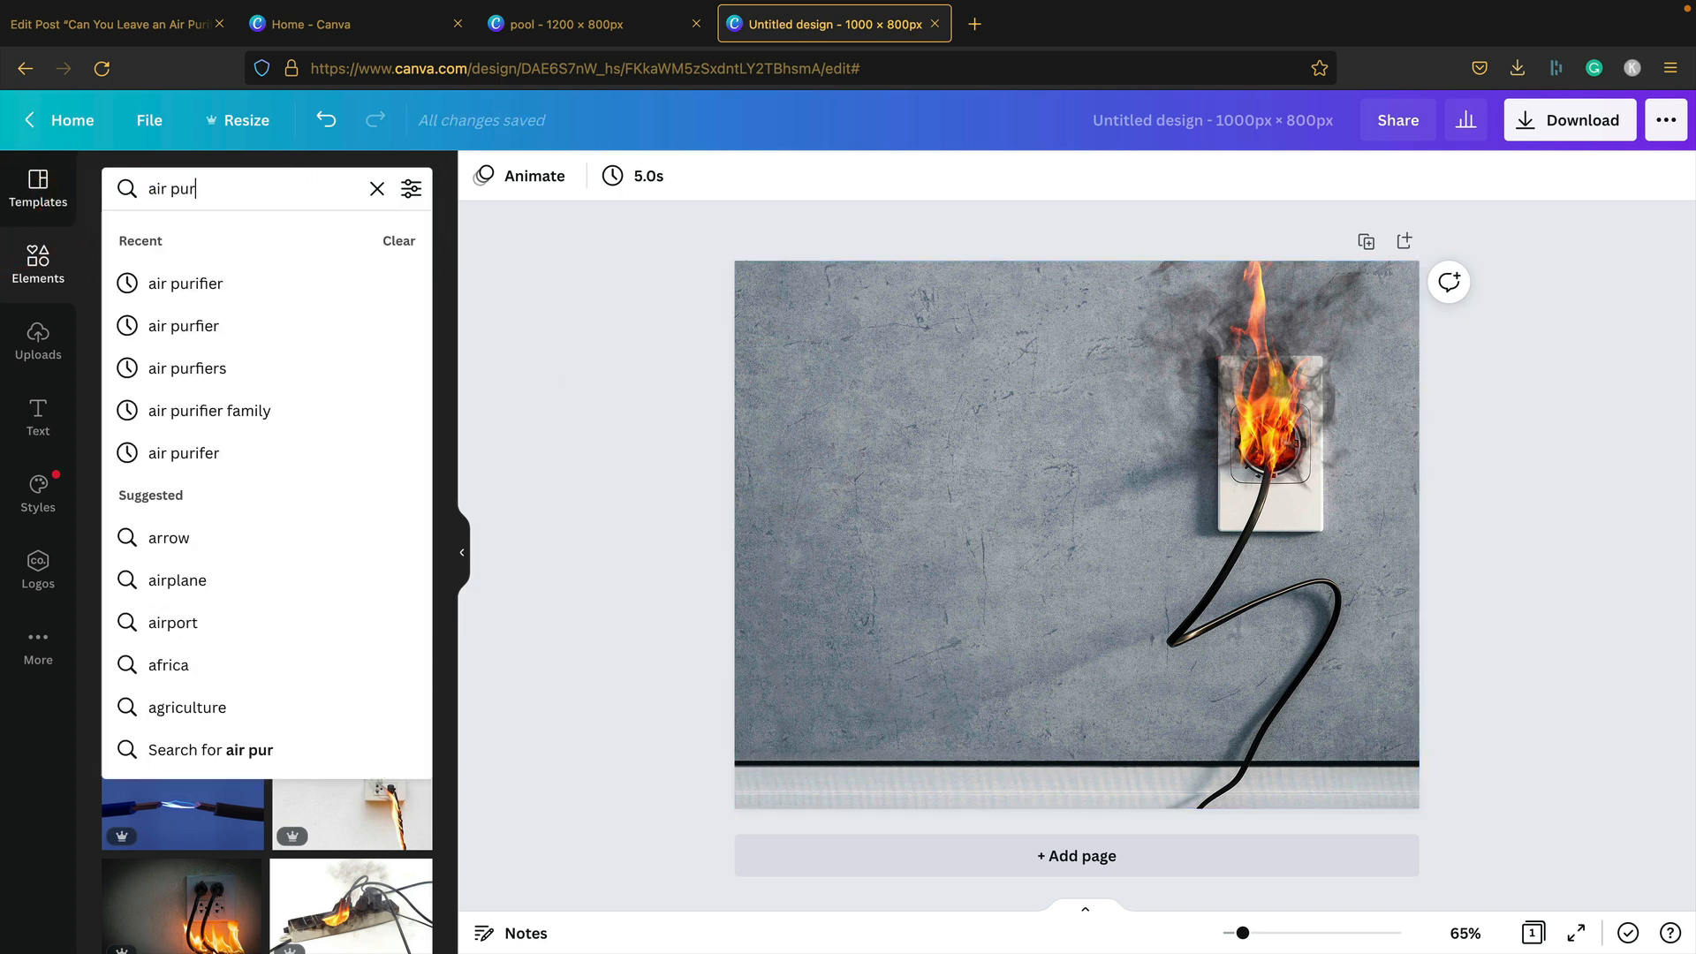
pyautogui.click(230, 290)
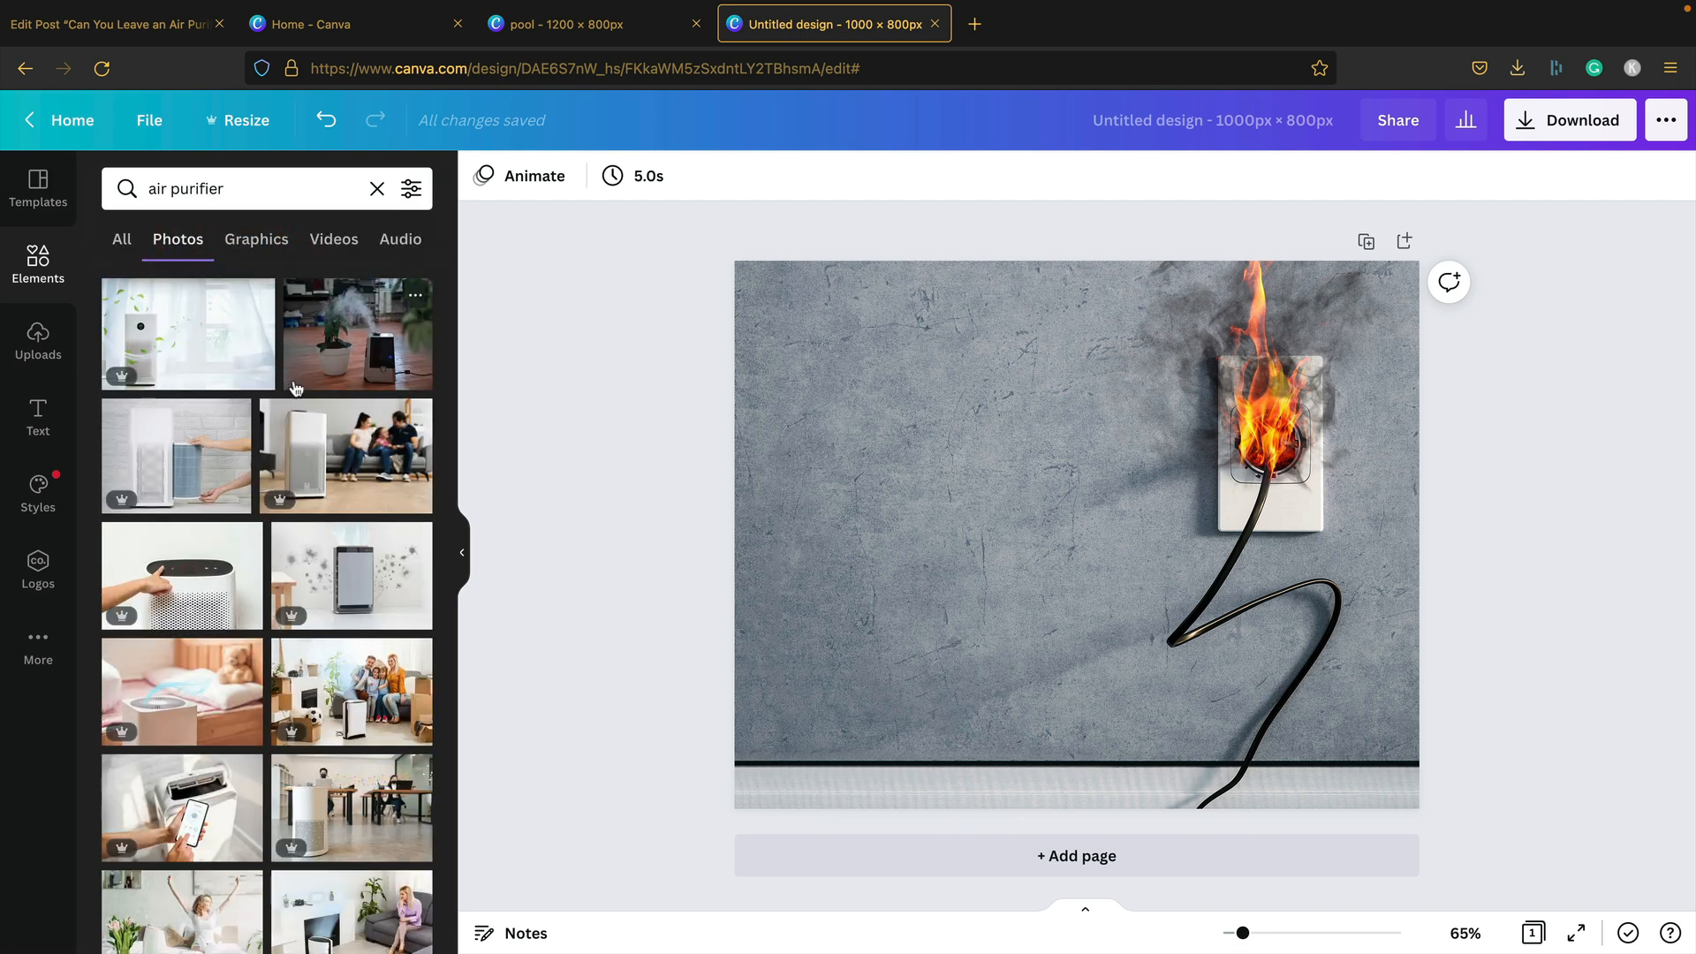
pyautogui.scroll(-1, 296, 389)
pyautogui.scroll(-5, 296, 388)
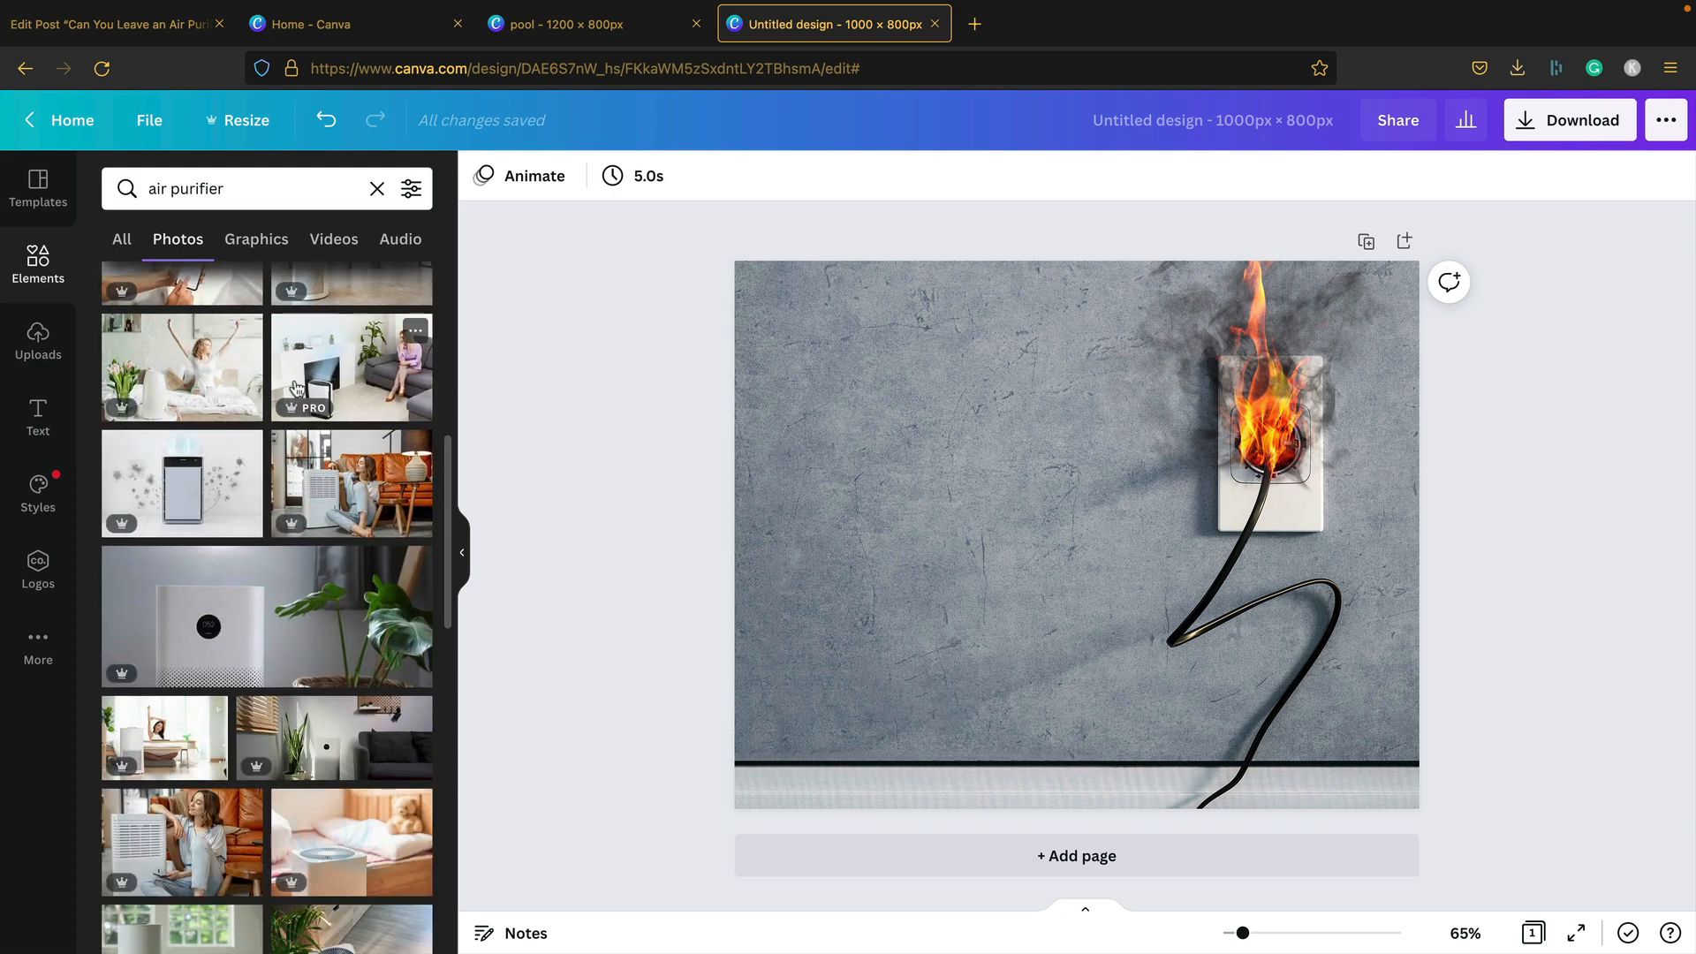
pyautogui.scroll(-3, 296, 389)
pyautogui.scroll(-2, 296, 389)
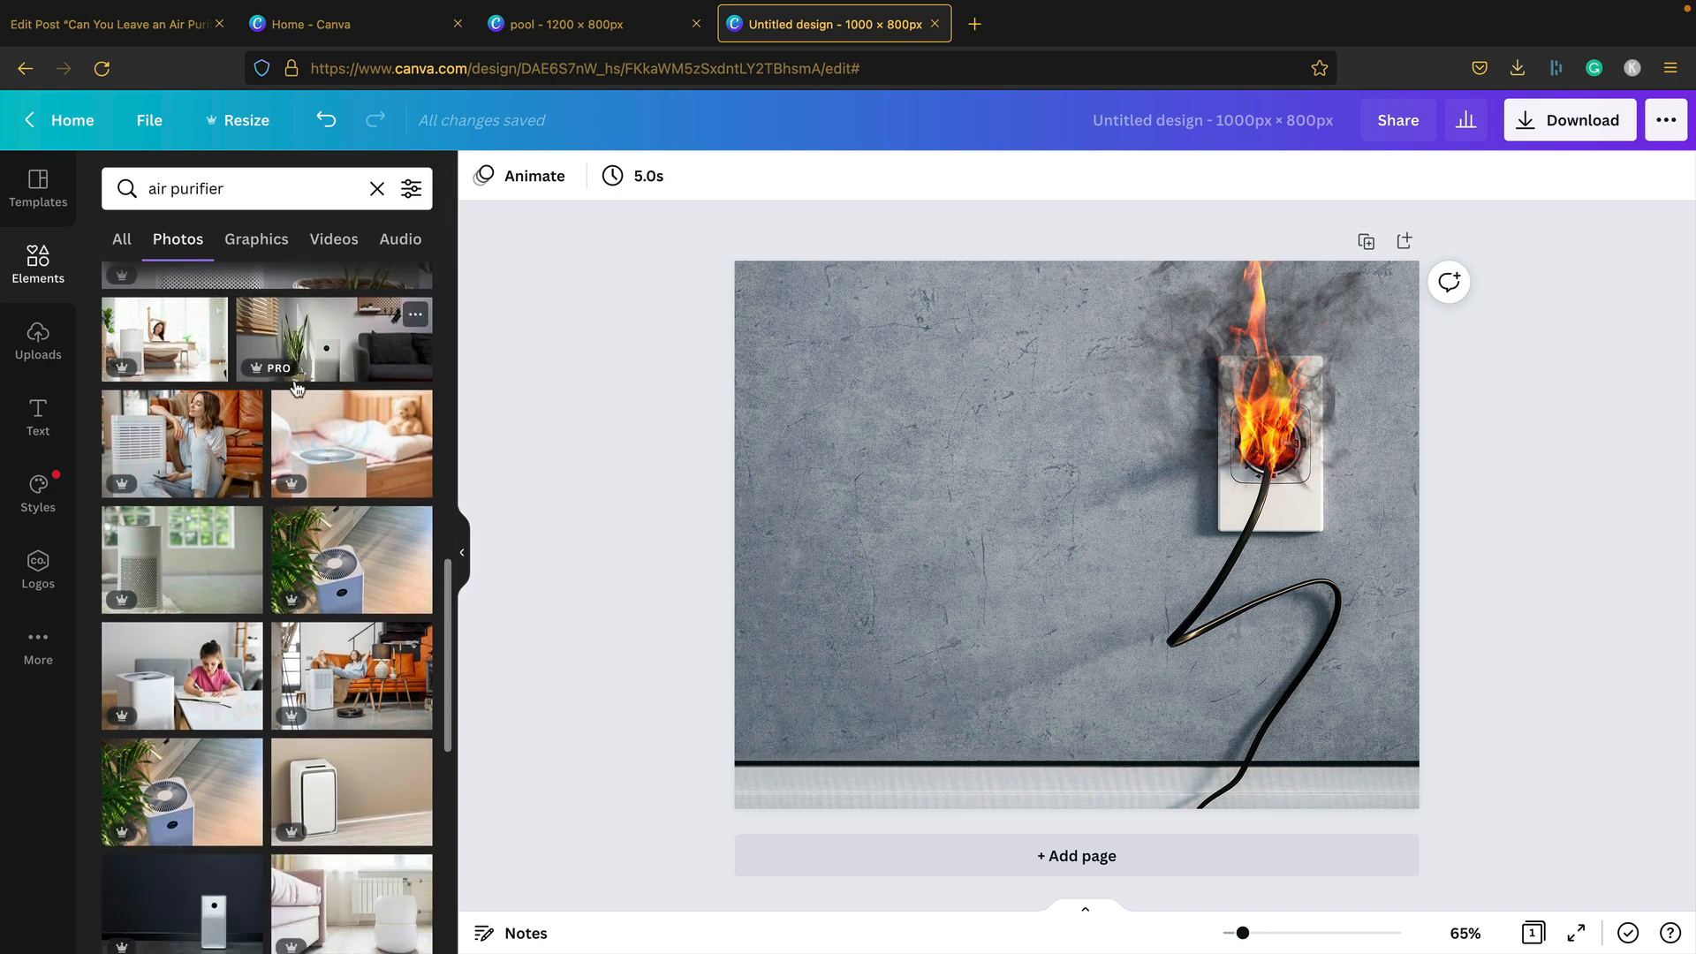
pyautogui.moveTo(201, 572); pyautogui.dragTo(863, 378)
# Remove the background of the purifier photo, then enlarge the cut-out and move it down toward the page's lower left
pyautogui.click(503, 175)
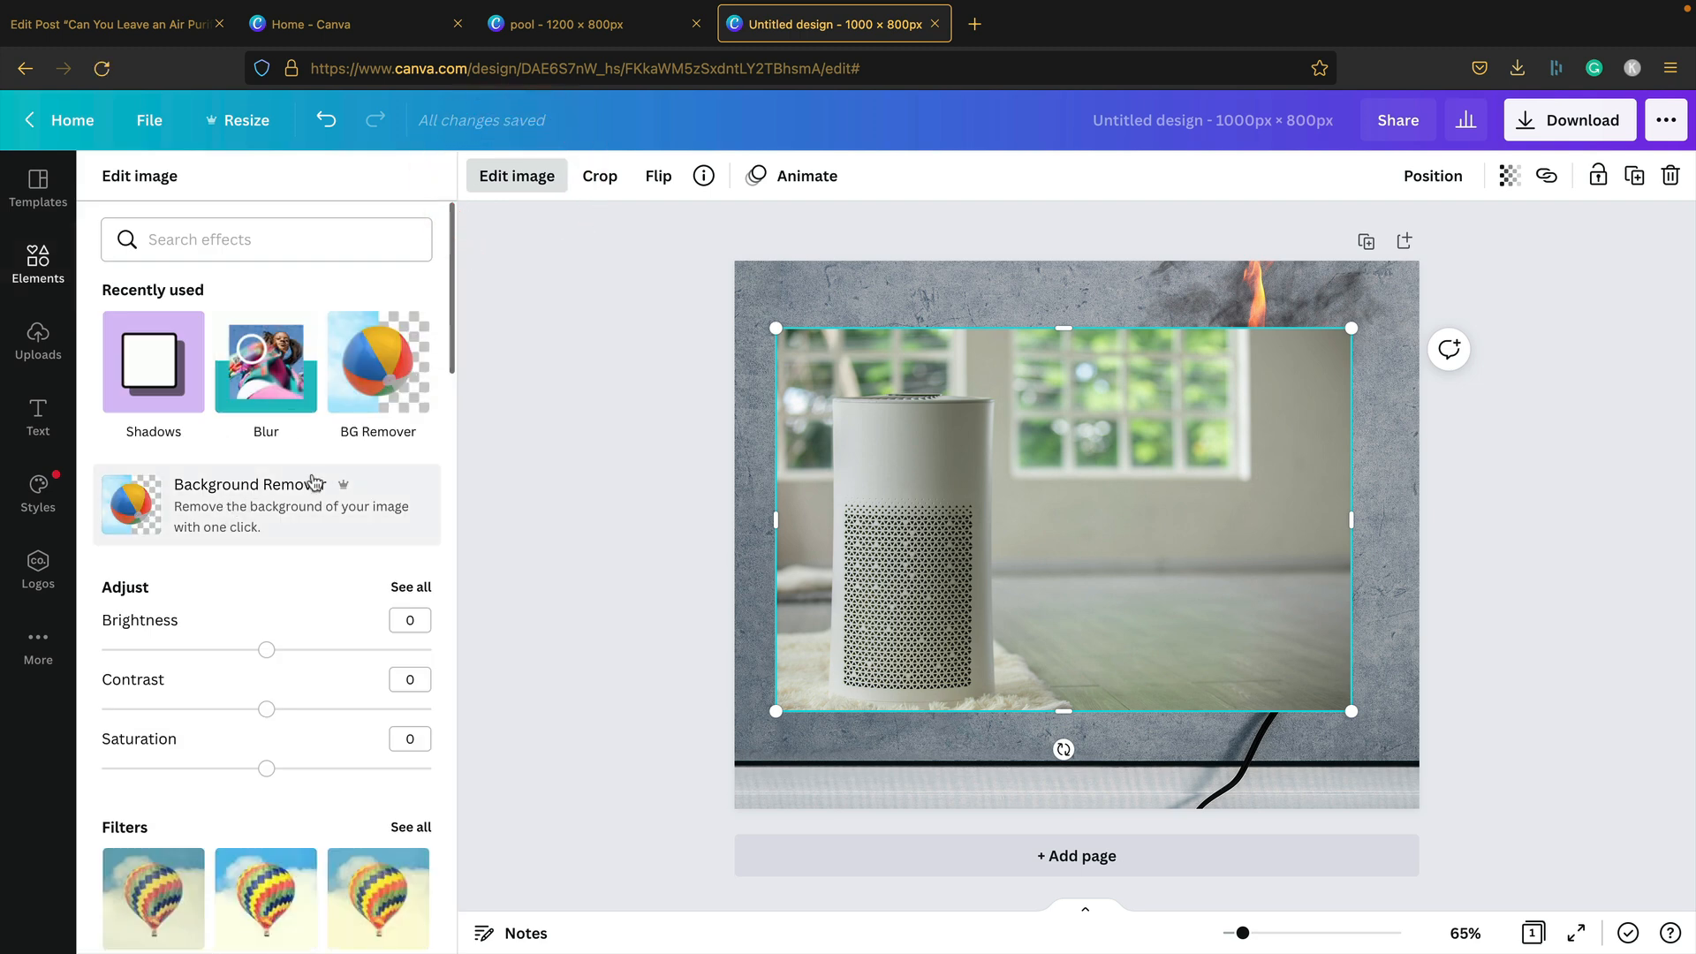
pyautogui.click(396, 387)
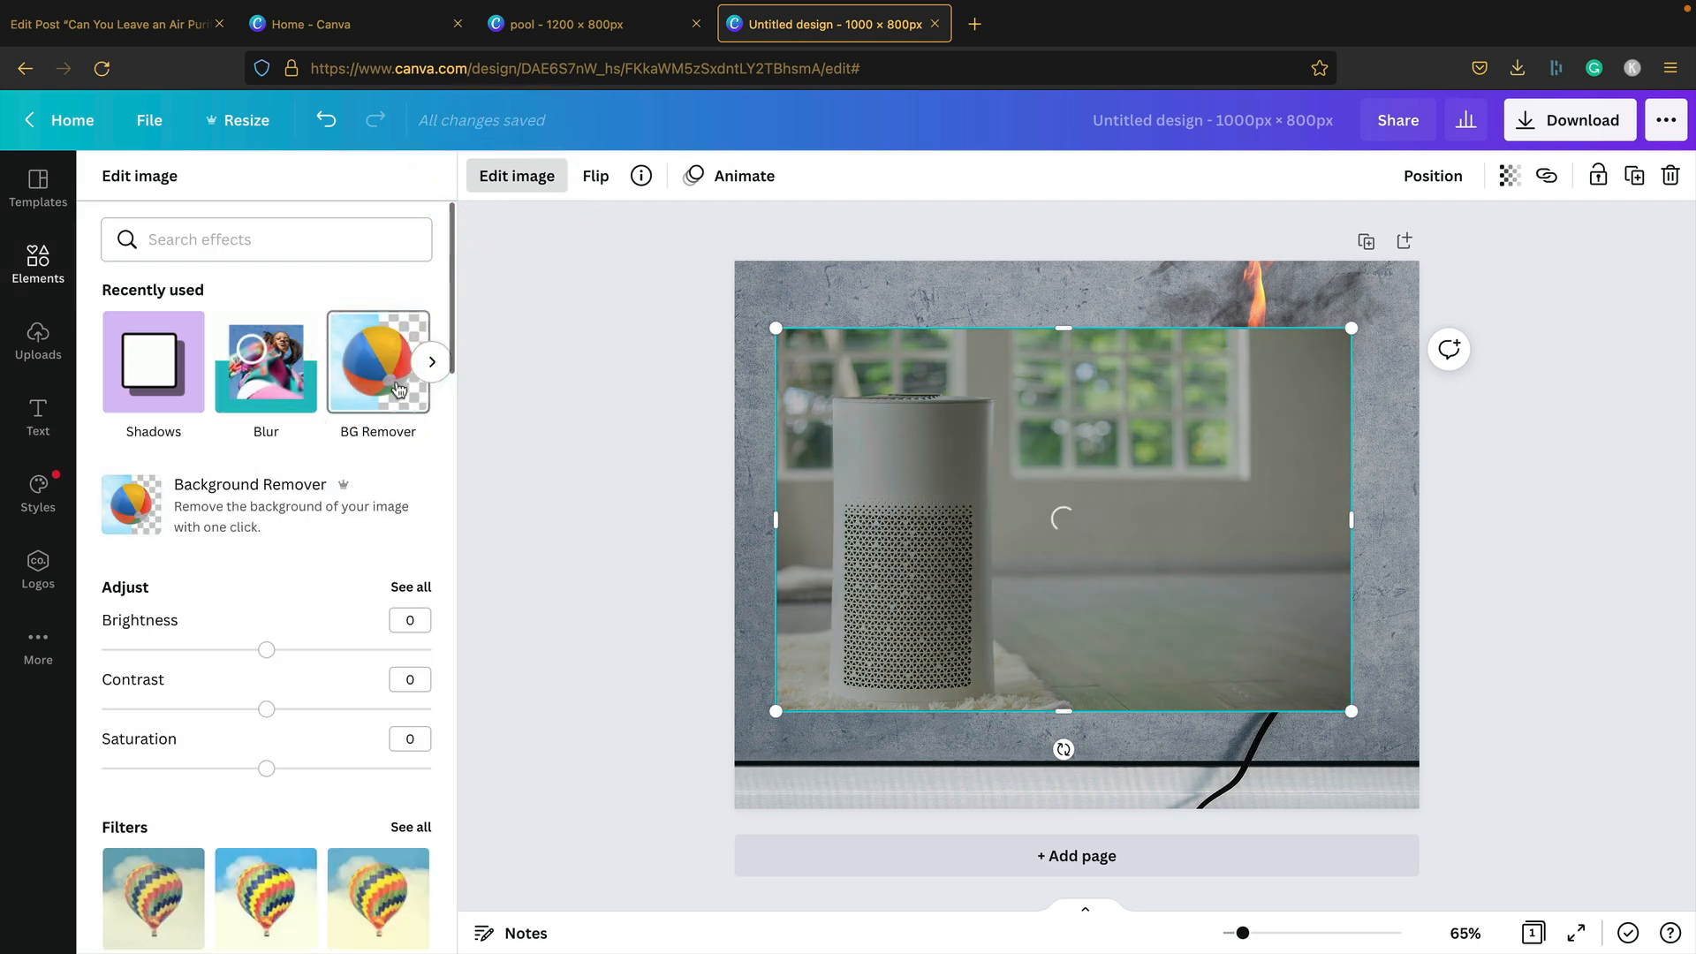
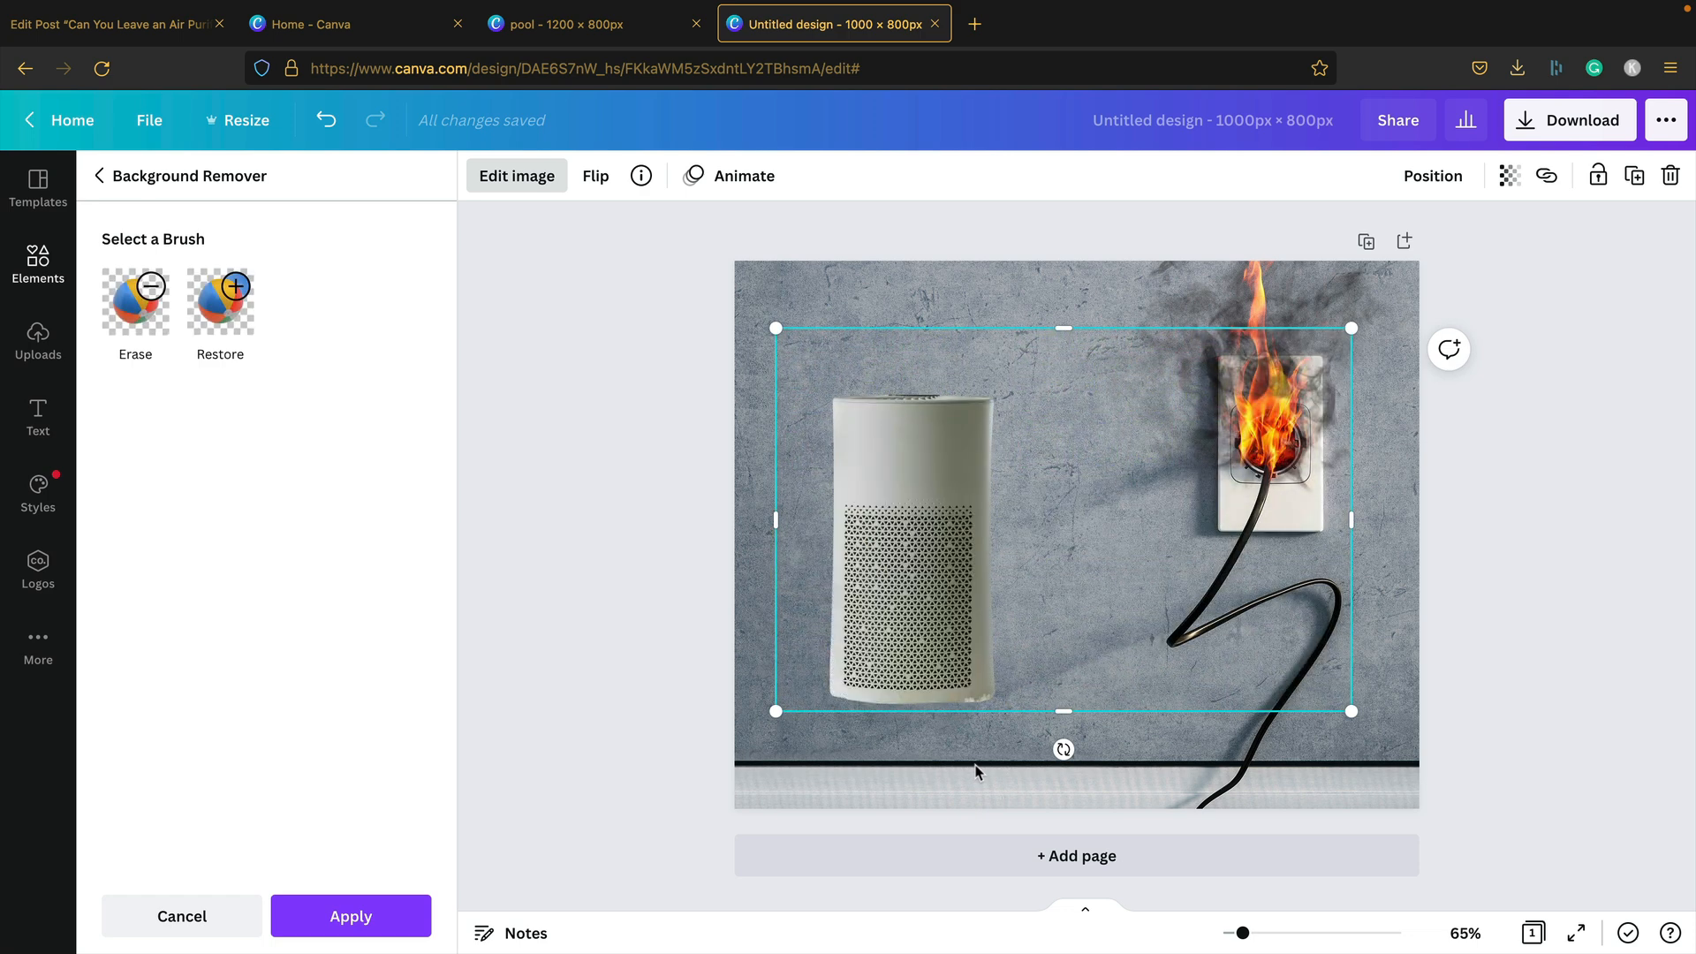
pyautogui.moveTo(1353, 329); pyautogui.dragTo(1600, 168)
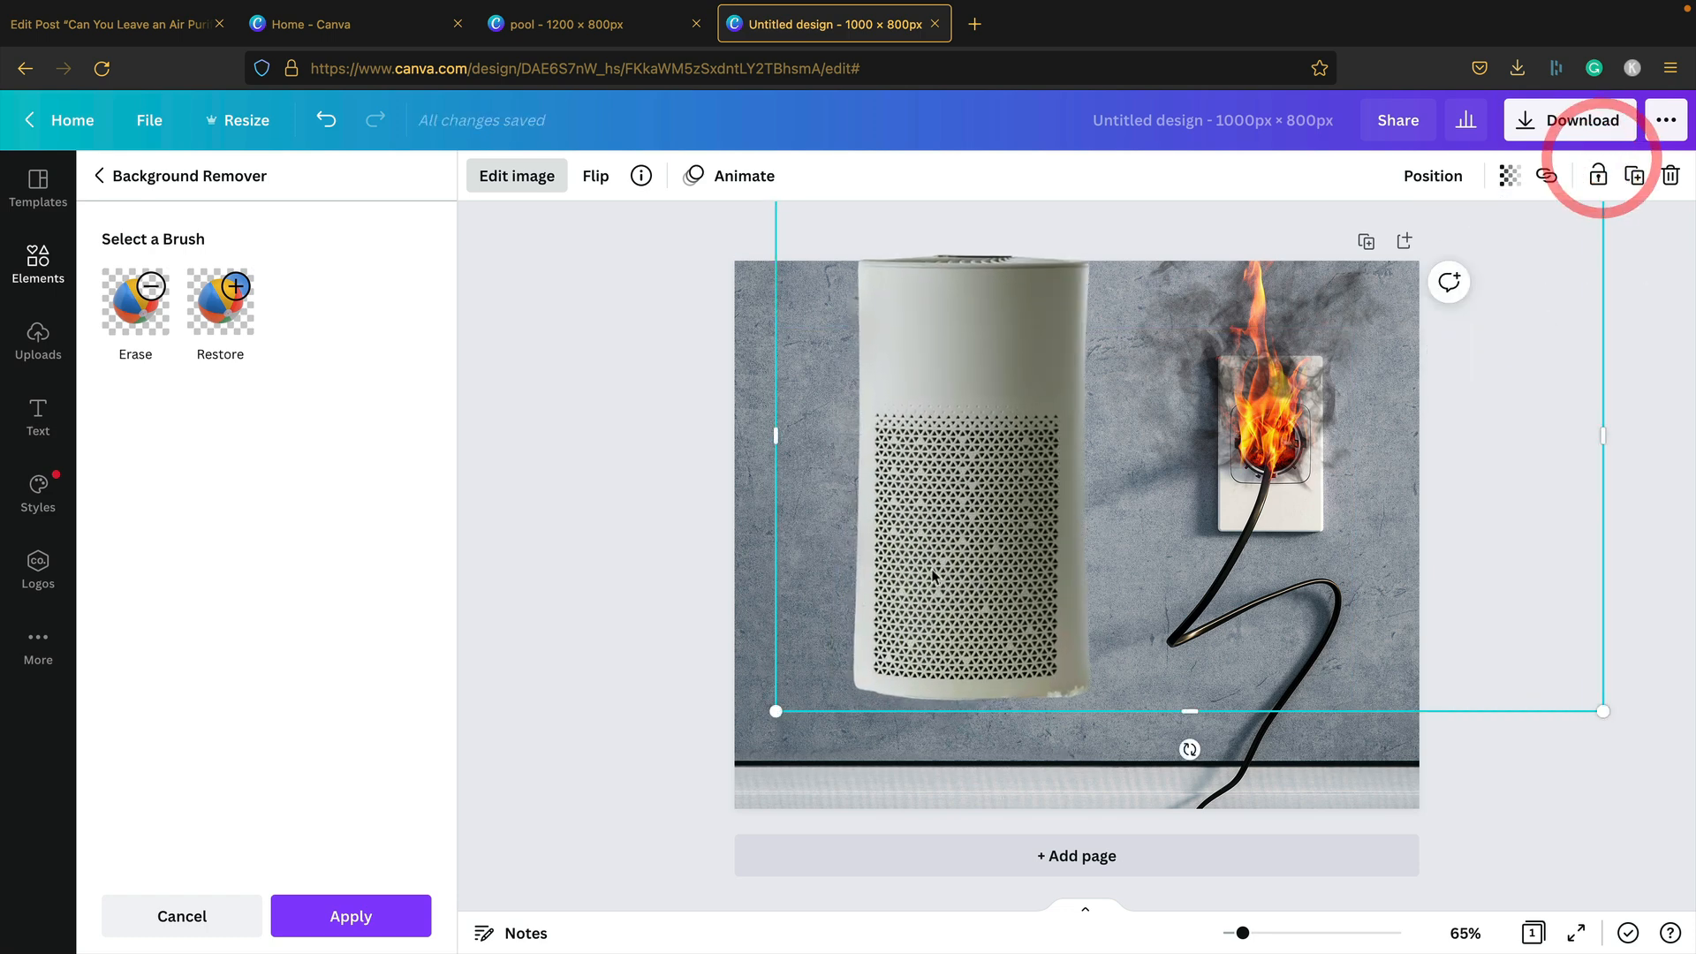
pyautogui.click(374, 918)
pyautogui.moveTo(921, 462); pyautogui.dragTo(899, 628)
pyautogui.click(612, 505)
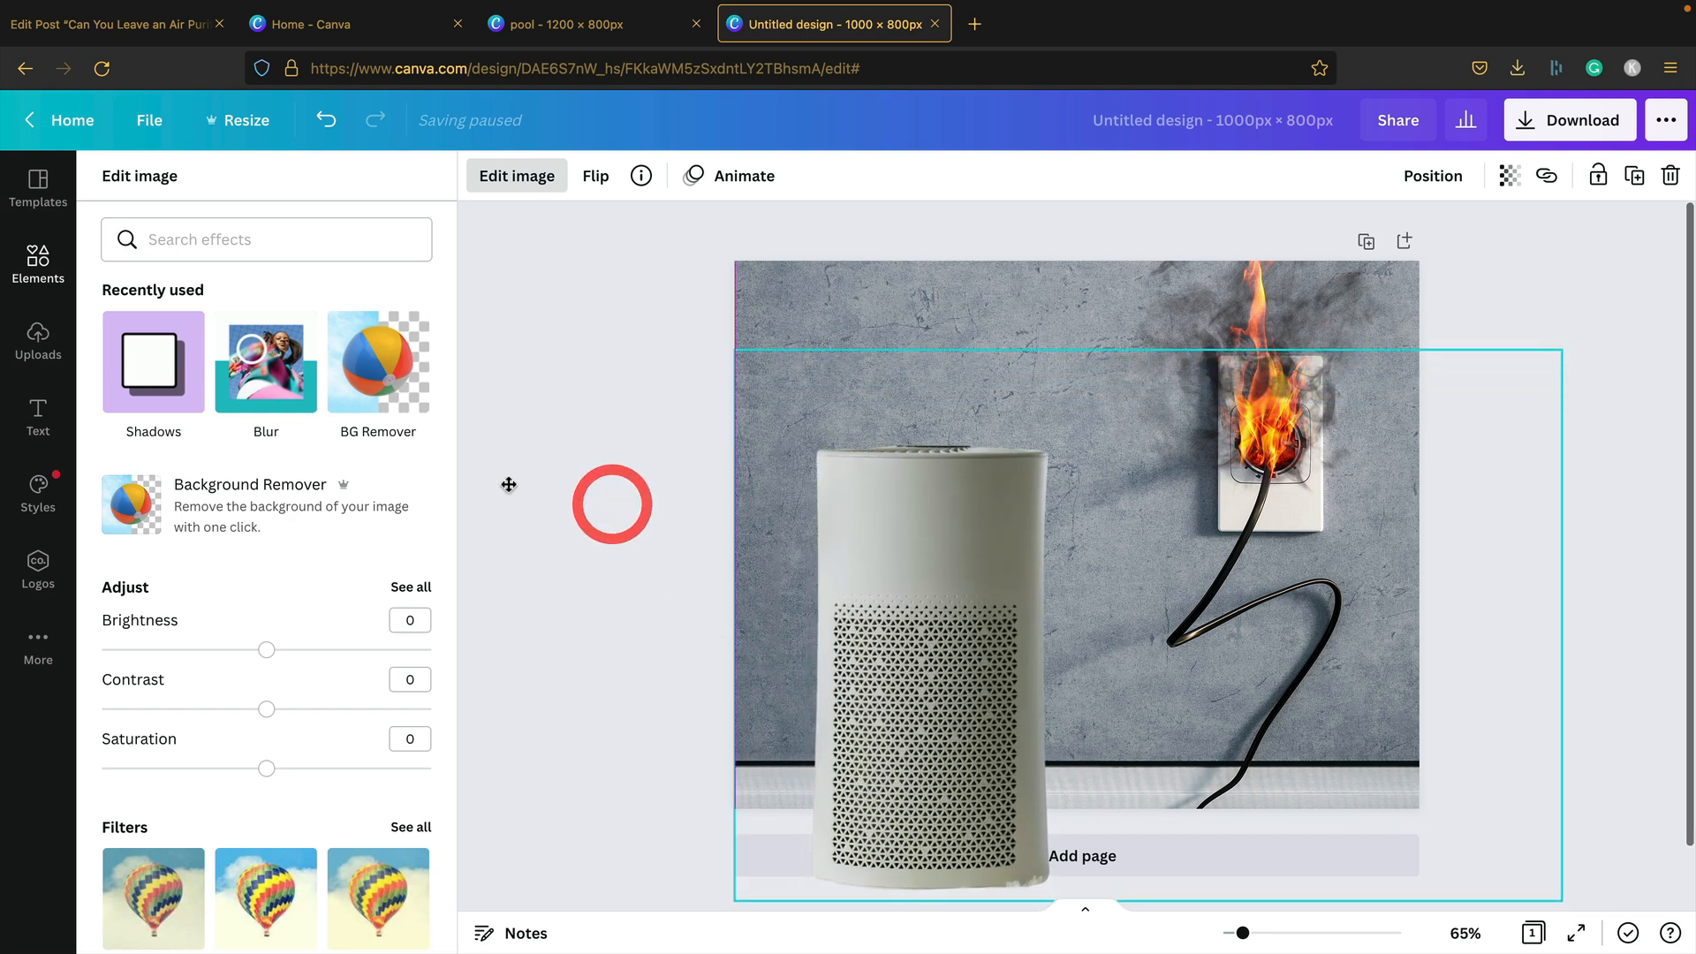
# Apply a Drop shadow to the purifier cut-out and shift it to the page's left edge
pyautogui.click(145, 356)
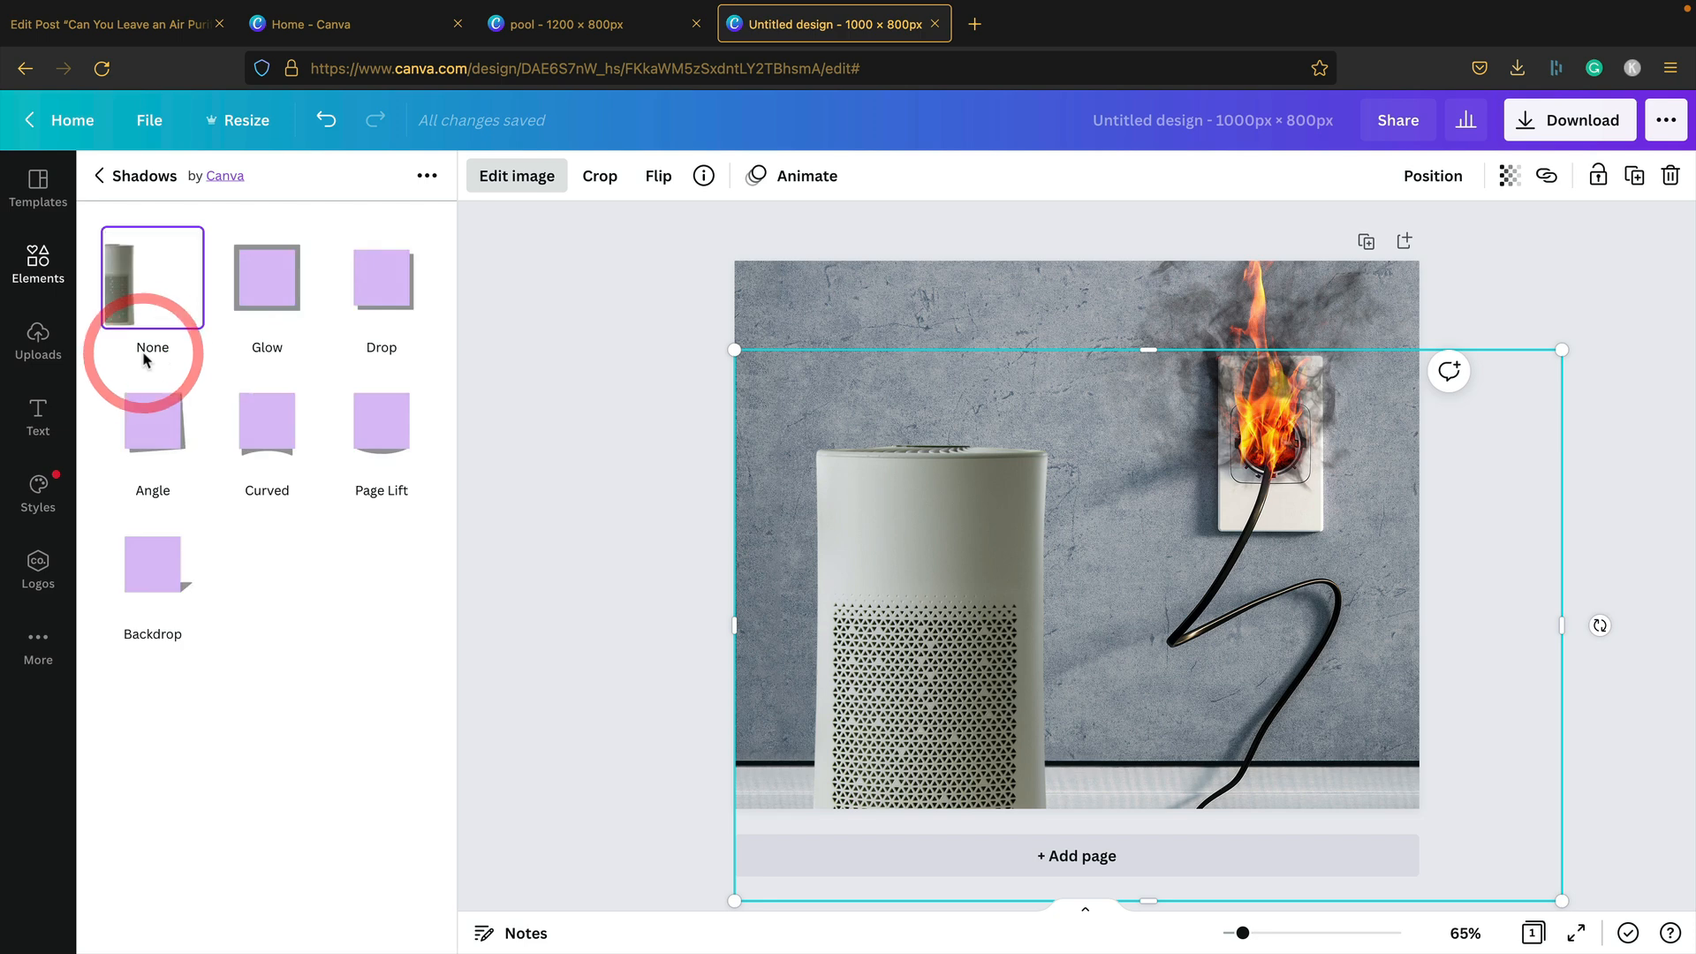
pyautogui.click(399, 281)
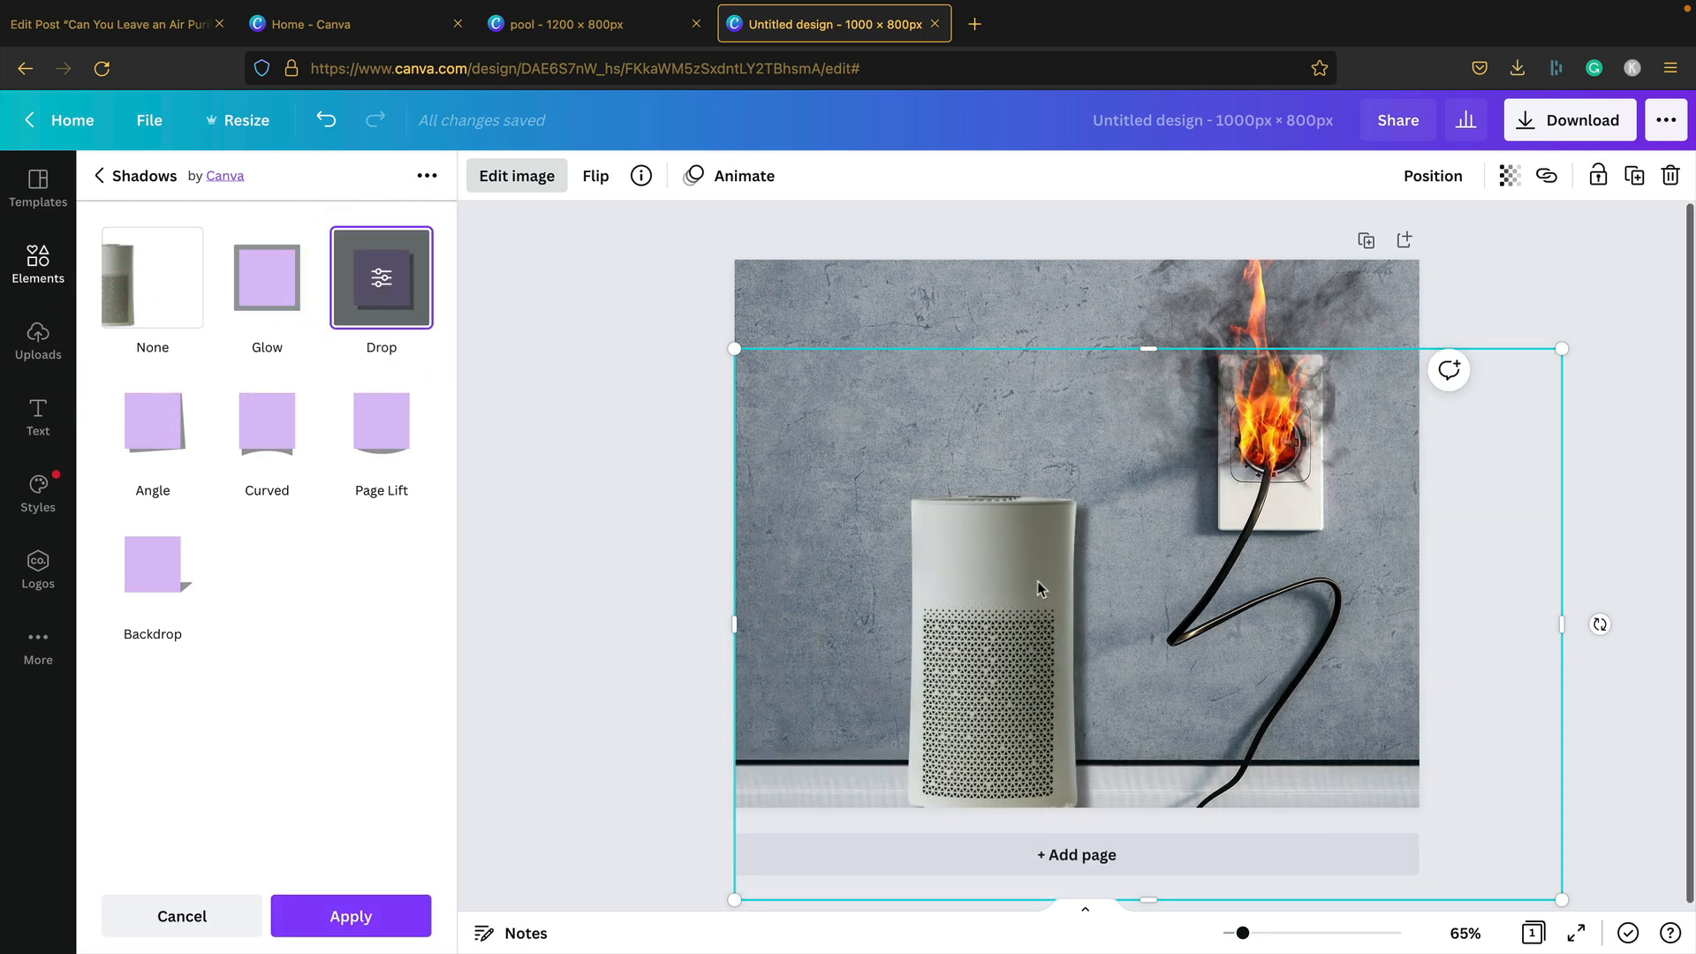
pyautogui.moveTo(979, 581); pyautogui.dragTo(795, 592)
pyautogui.click(340, 916)
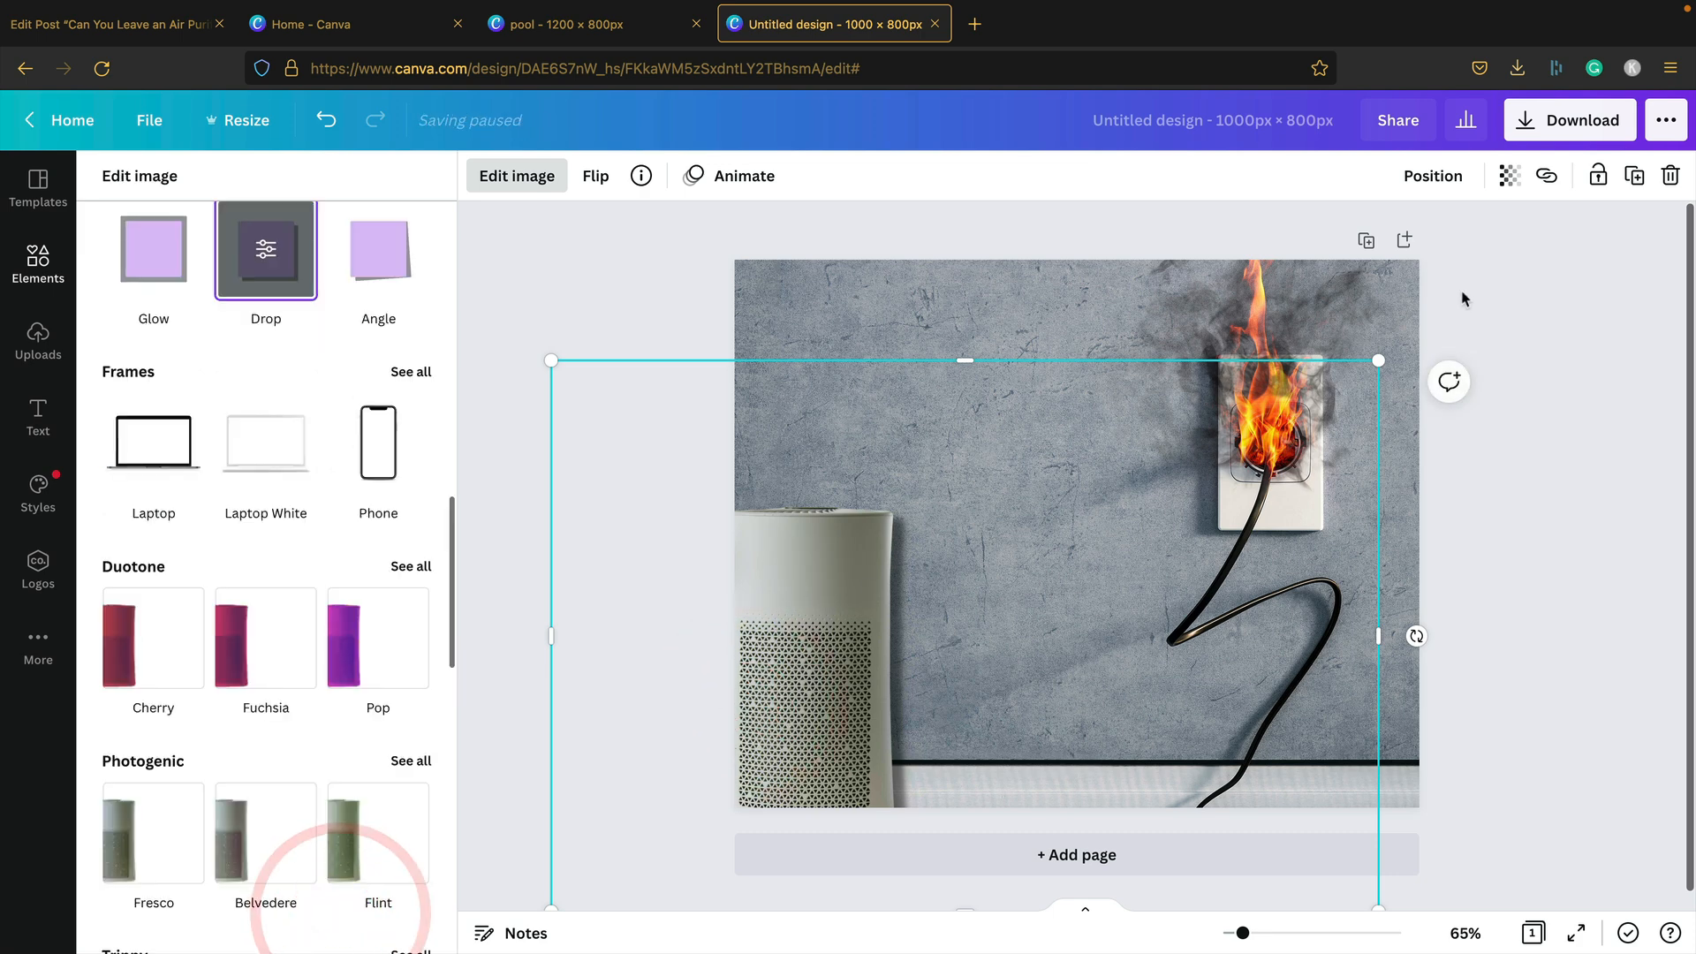
# Enlarge the shadowed purifier and position it beside the burning socket, with its base running off the page's lower edge
pyautogui.moveTo(1378, 359); pyautogui.dragTo(1490, 315)
pyautogui.hotkey('ctrl', 'z')
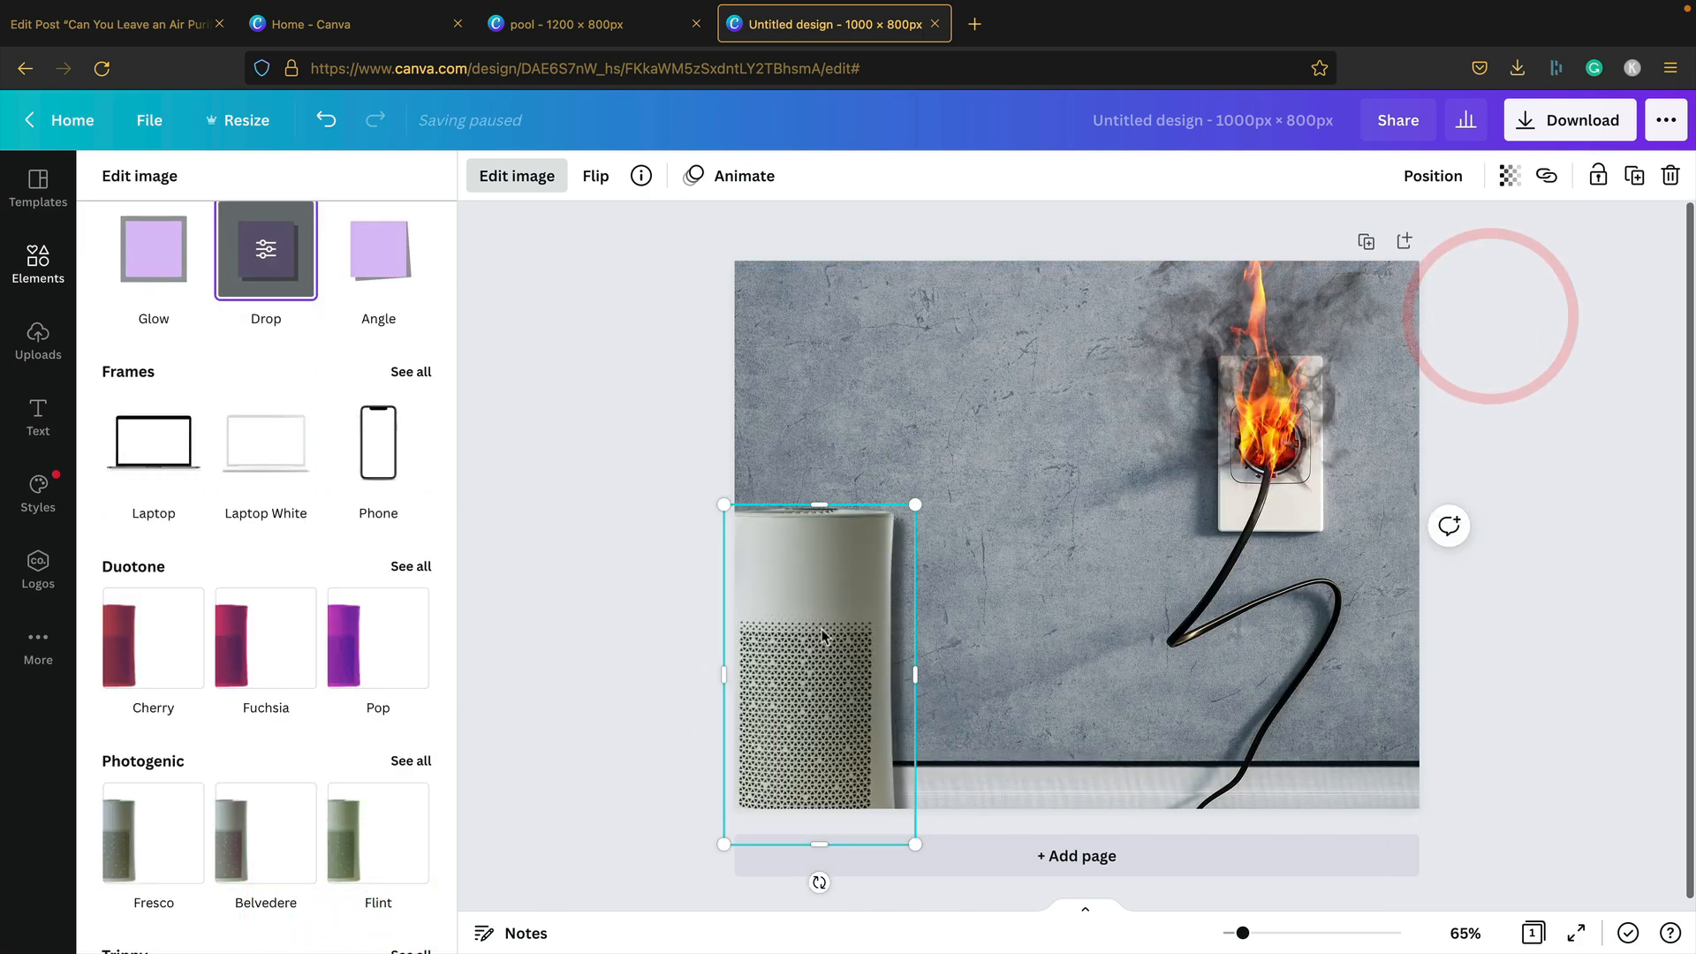
pyautogui.moveTo(916, 504); pyautogui.dragTo(1215, 343)
pyautogui.moveTo(855, 447); pyautogui.dragTo(885, 625)
pyautogui.moveTo(1069, 442); pyautogui.dragTo(980, 512)
pyautogui.click(626, 472)
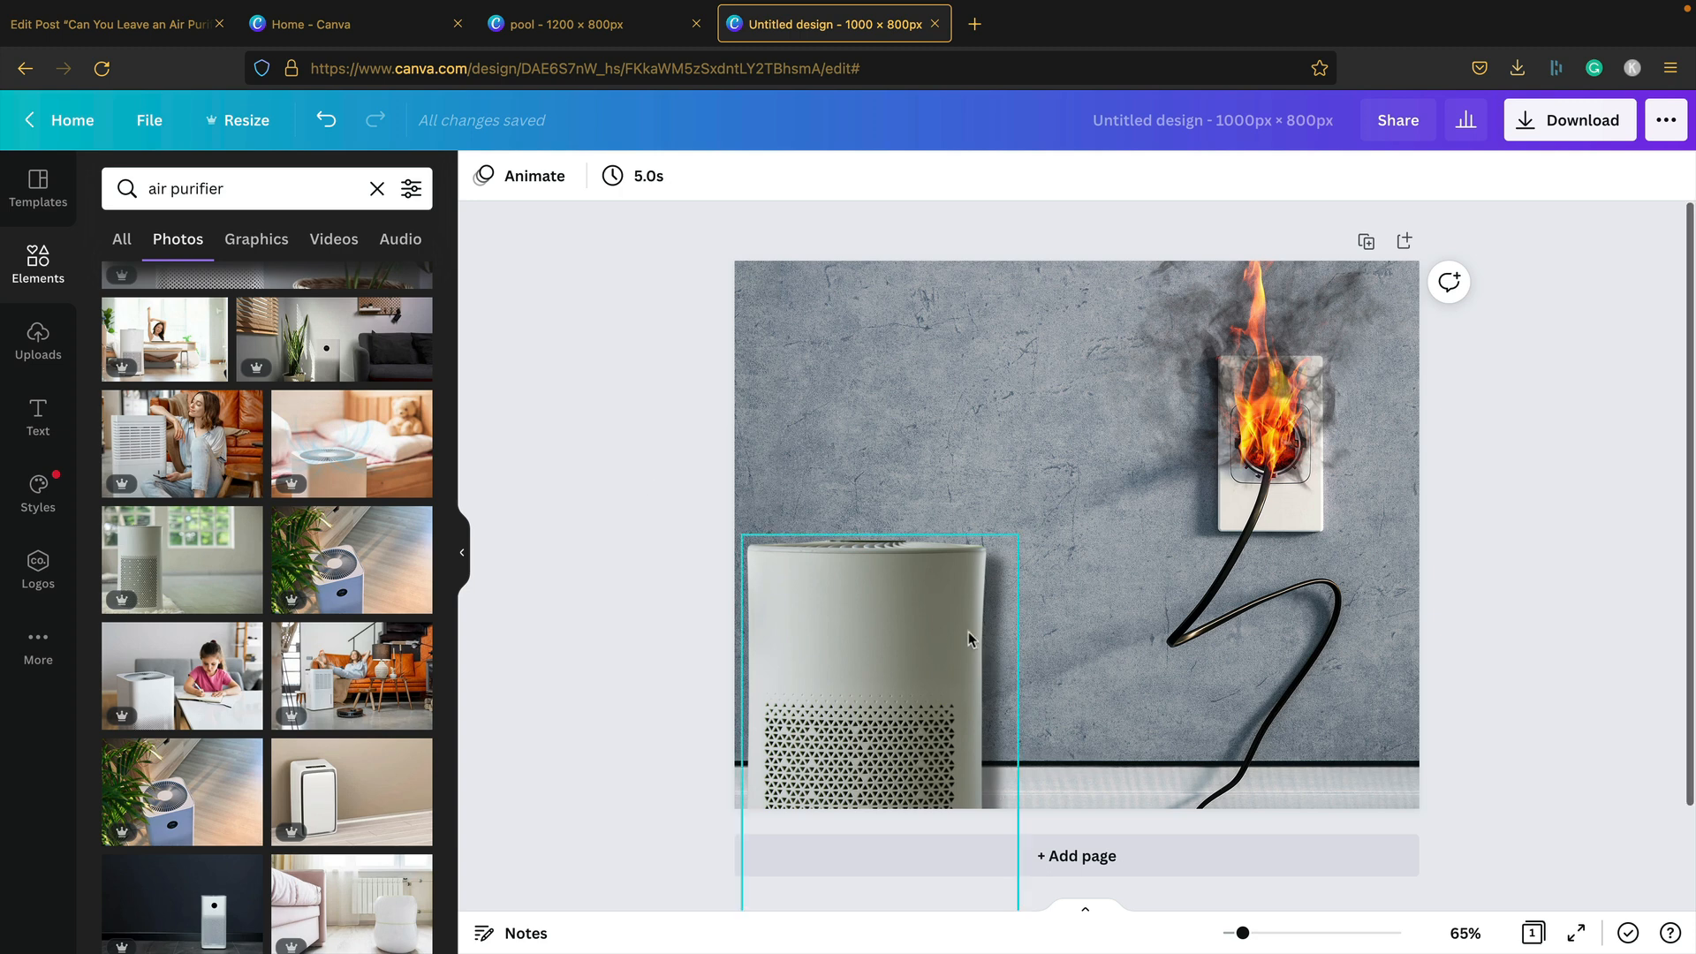
pyautogui.moveTo(950, 644); pyautogui.dragTo(1004, 613)
pyautogui.click(1003, 613)
pyautogui.moveTo(1082, 501); pyautogui.dragTo(1123, 482)
pyautogui.moveTo(1006, 550); pyautogui.dragTo(991, 422)
pyautogui.moveTo(1085, 340); pyautogui.dragTo(1065, 374)
pyautogui.moveTo(910, 475); pyautogui.dragTo(918, 467)
pyautogui.click(652, 416)
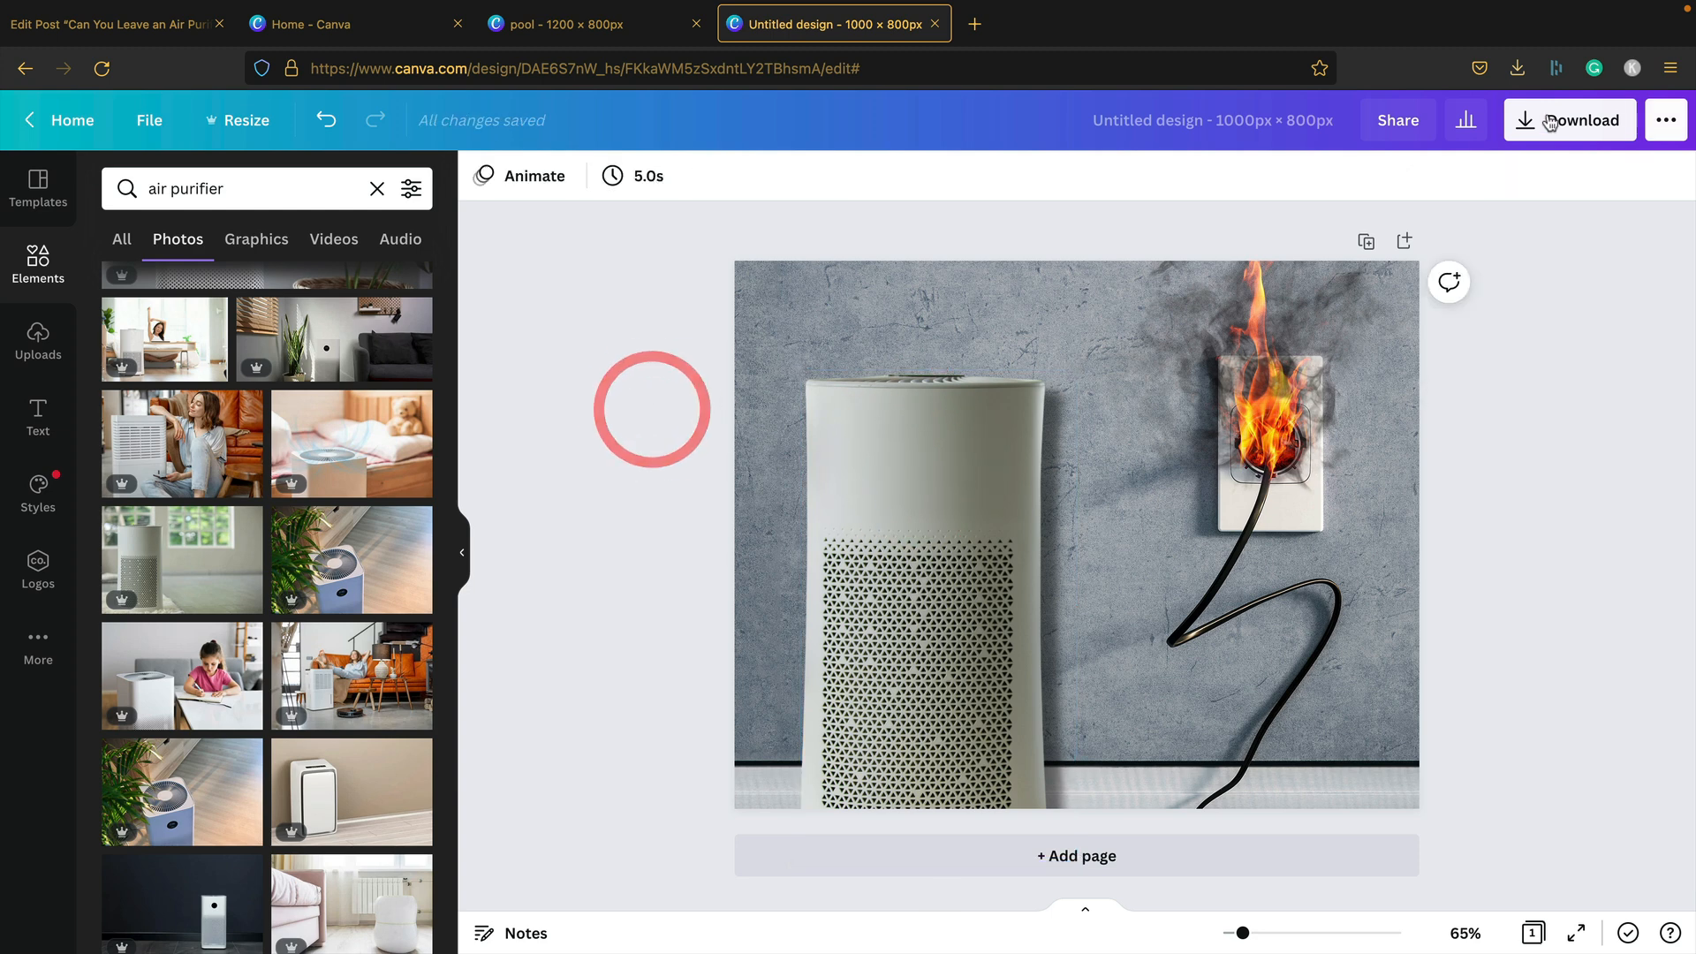
# Download the design as a JPG and save it in Downloads as "air purifier short circuit"
pyautogui.click(1542, 120)
pyautogui.click(1475, 283)
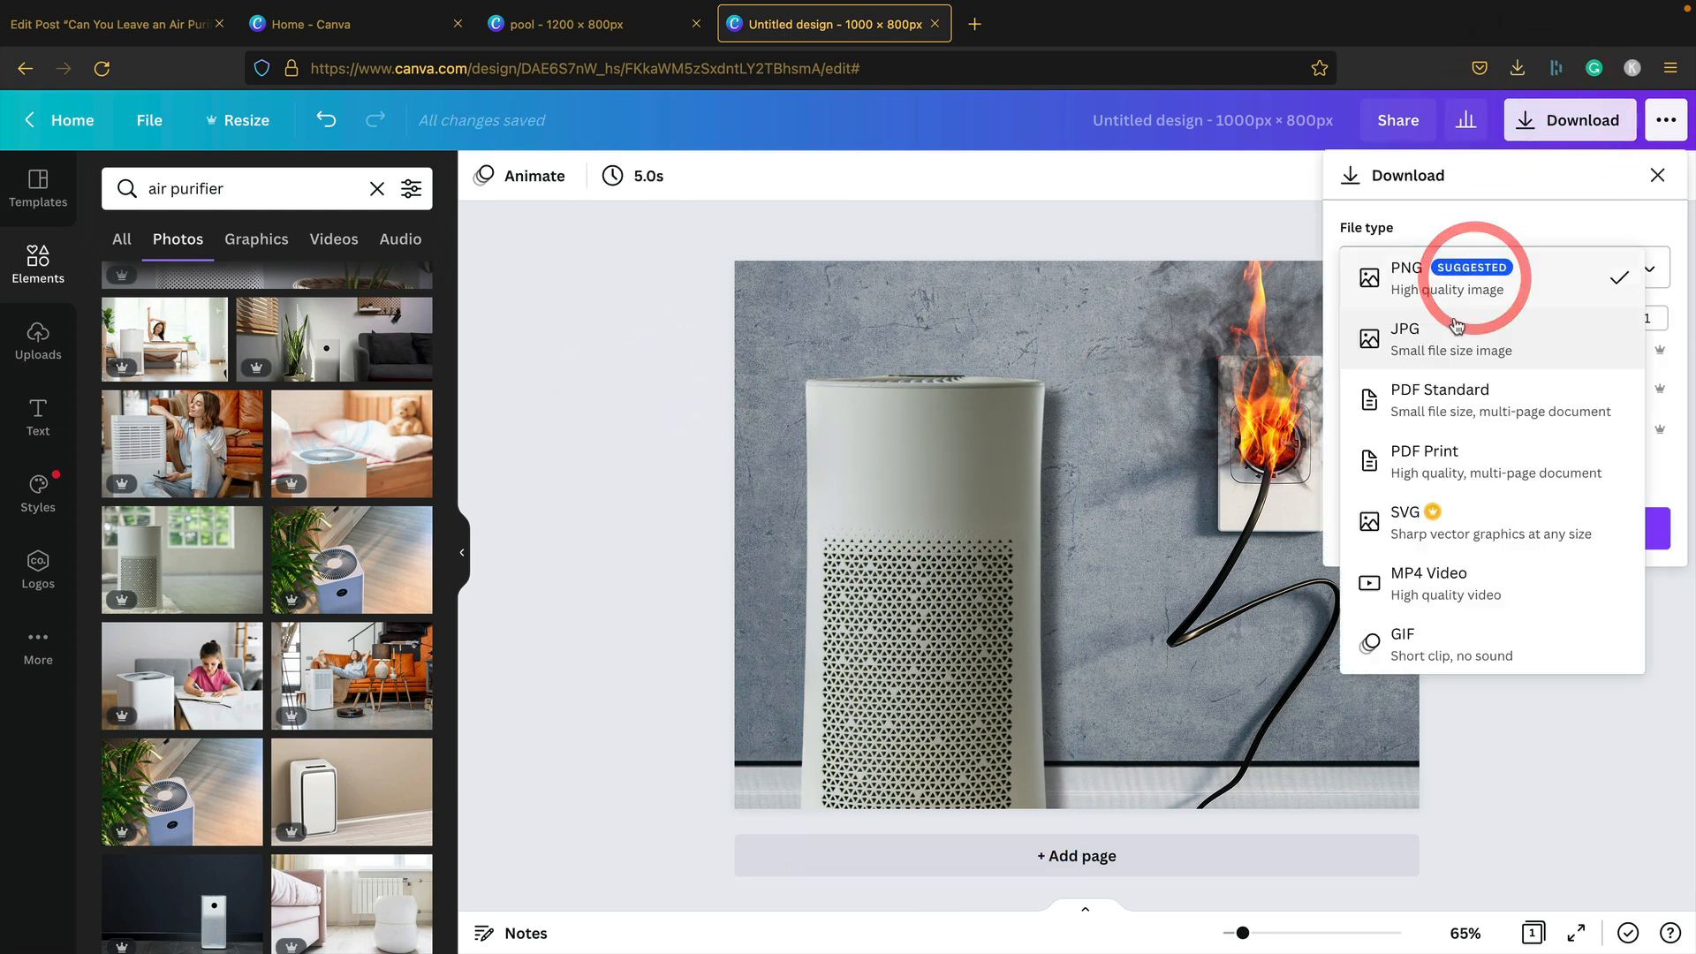
pyautogui.click(1435, 325)
pyautogui.click(1506, 528)
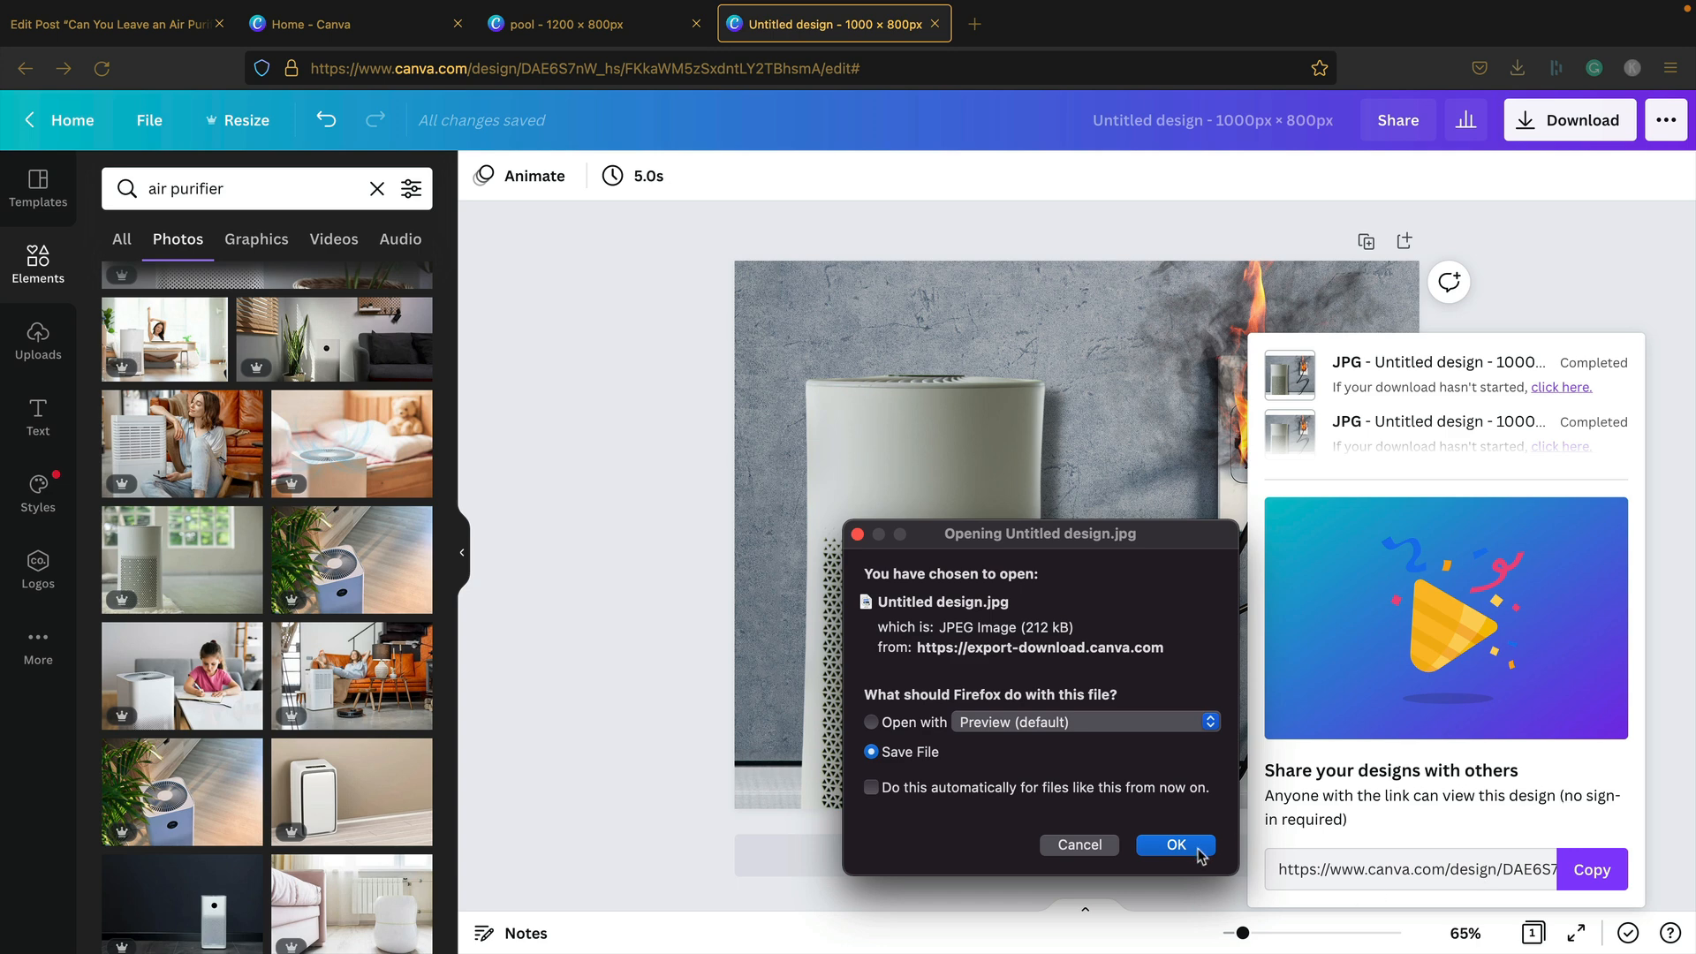
pyautogui.click(1197, 849)
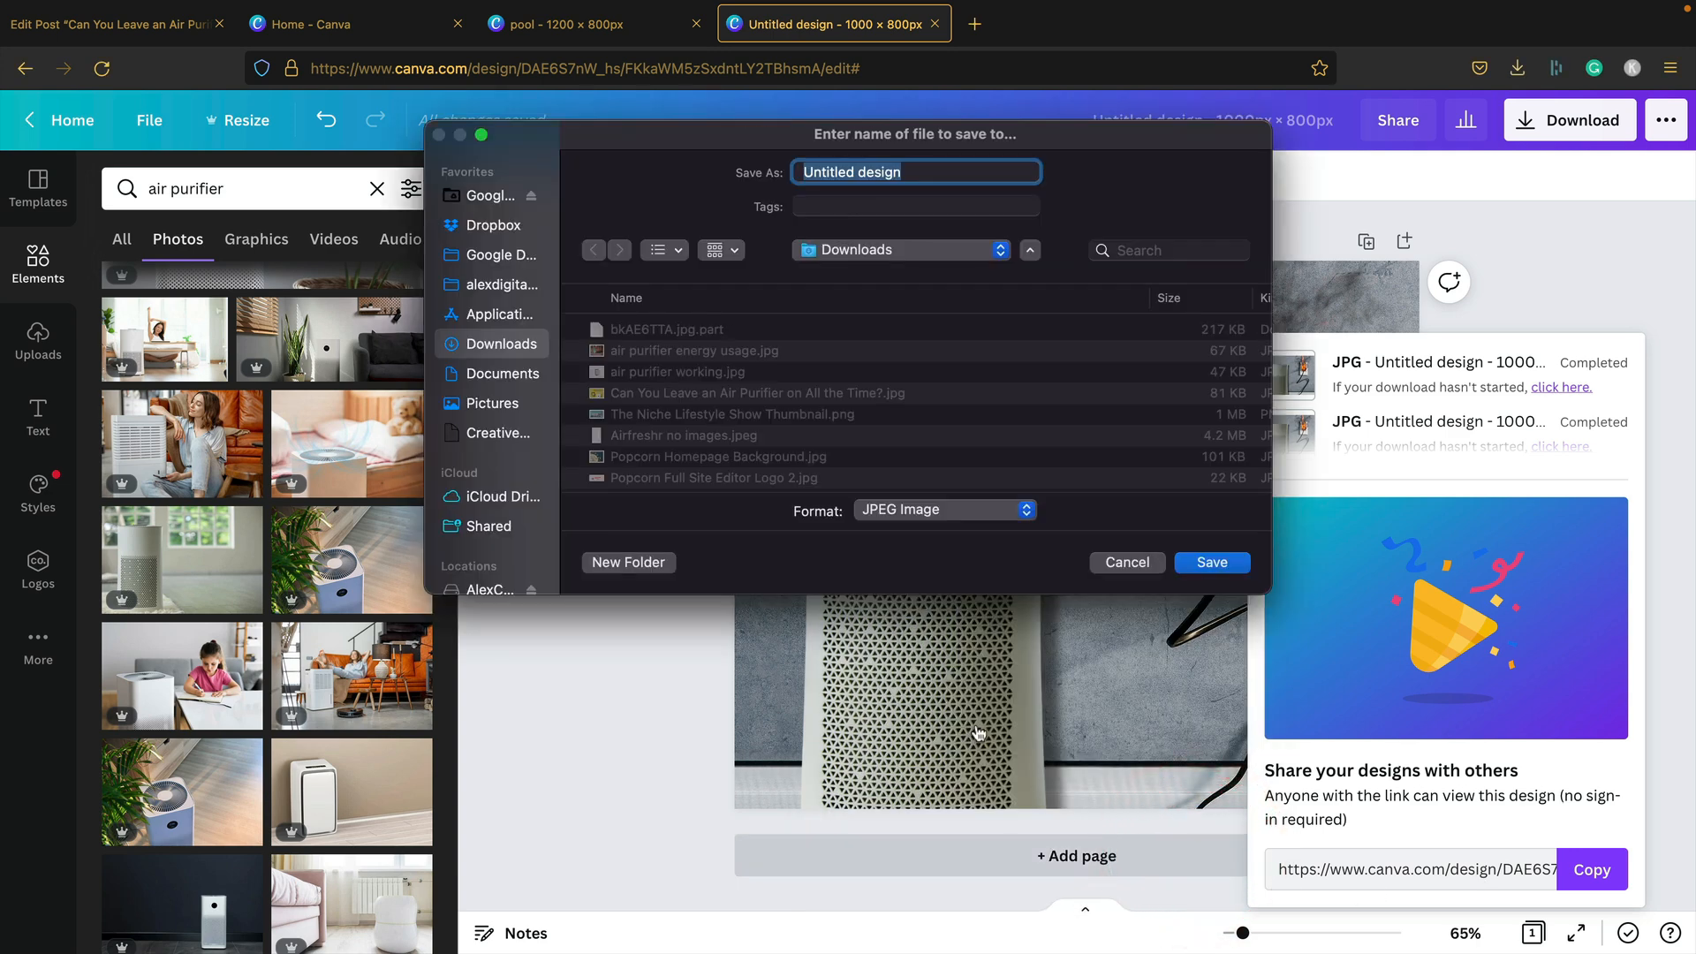
pyautogui.write('air purifier short circuit')
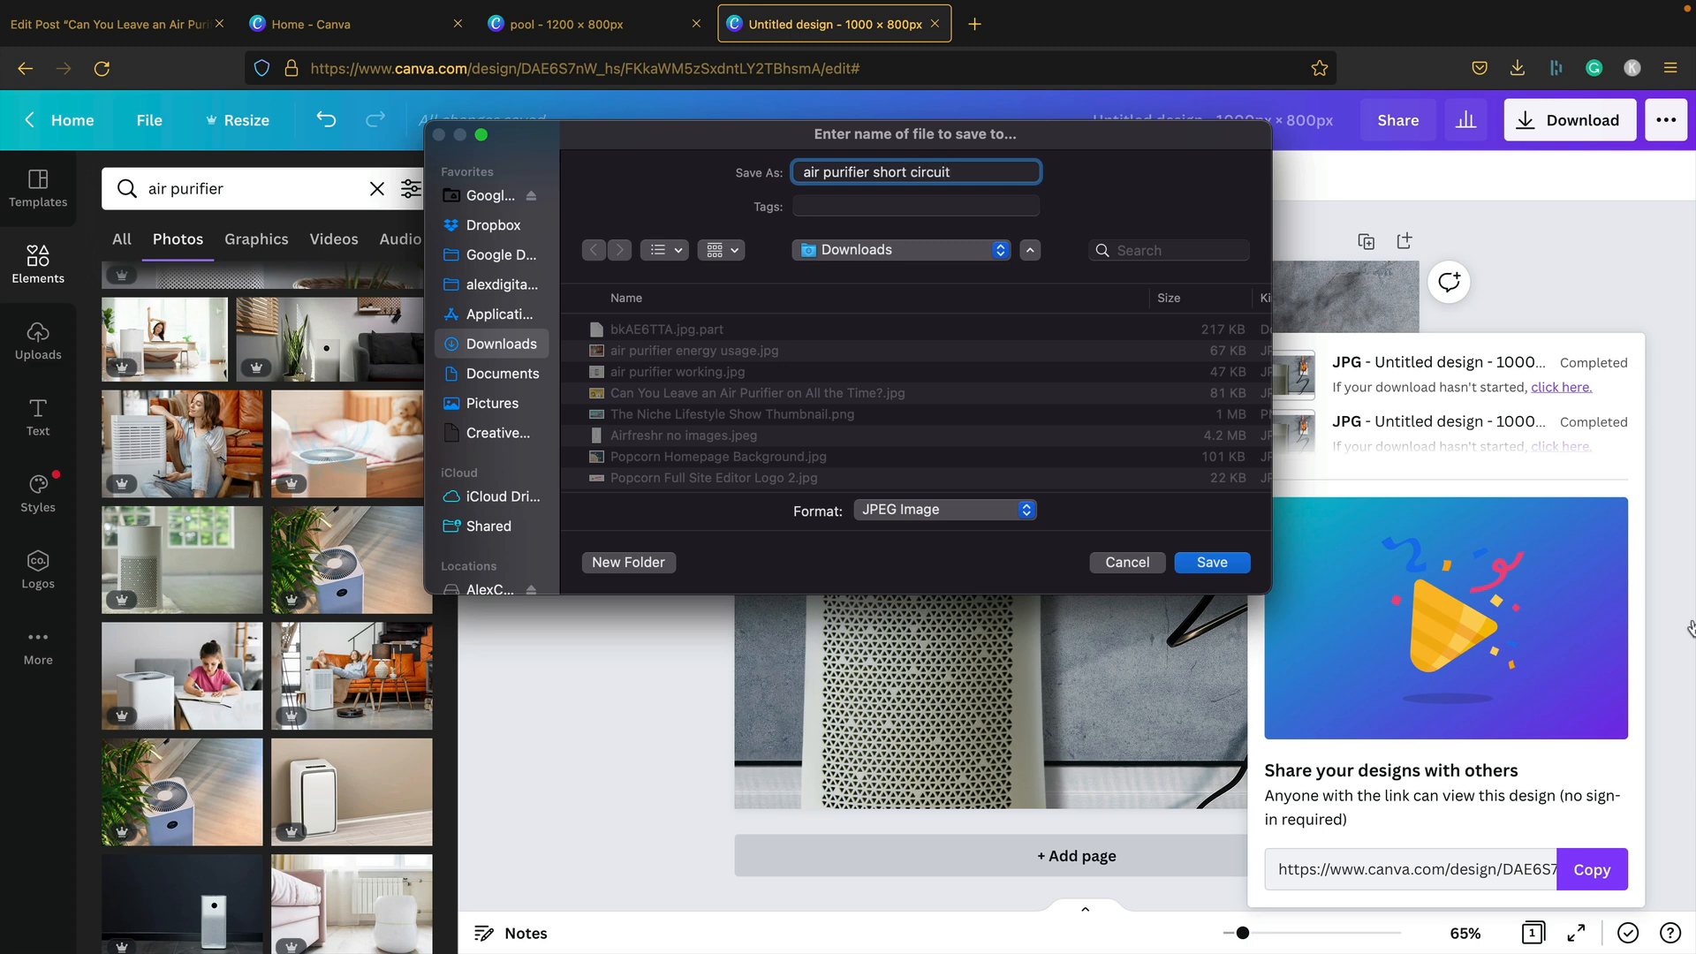
pyautogui.click(1239, 567)
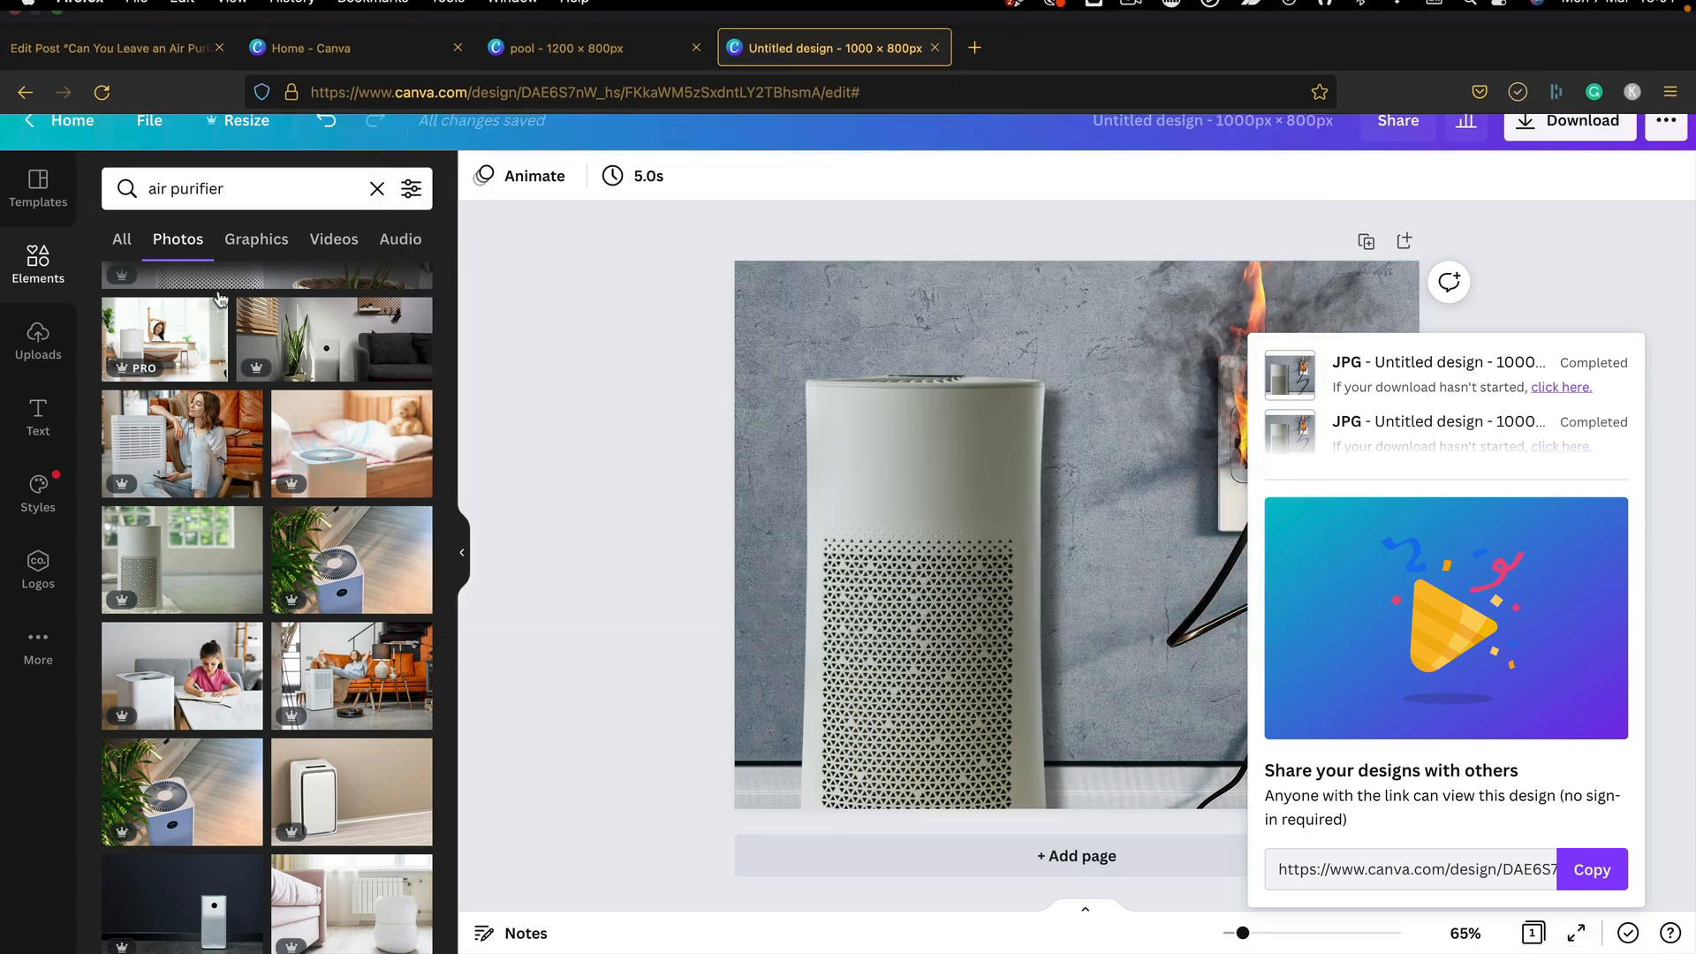
# Switch to the WordPress post and upload "air purifier short circuit.jpg" in a new image block below the short circuits section
pyautogui.click(146, 19)
pyautogui.scroll(-2, 354, 530)
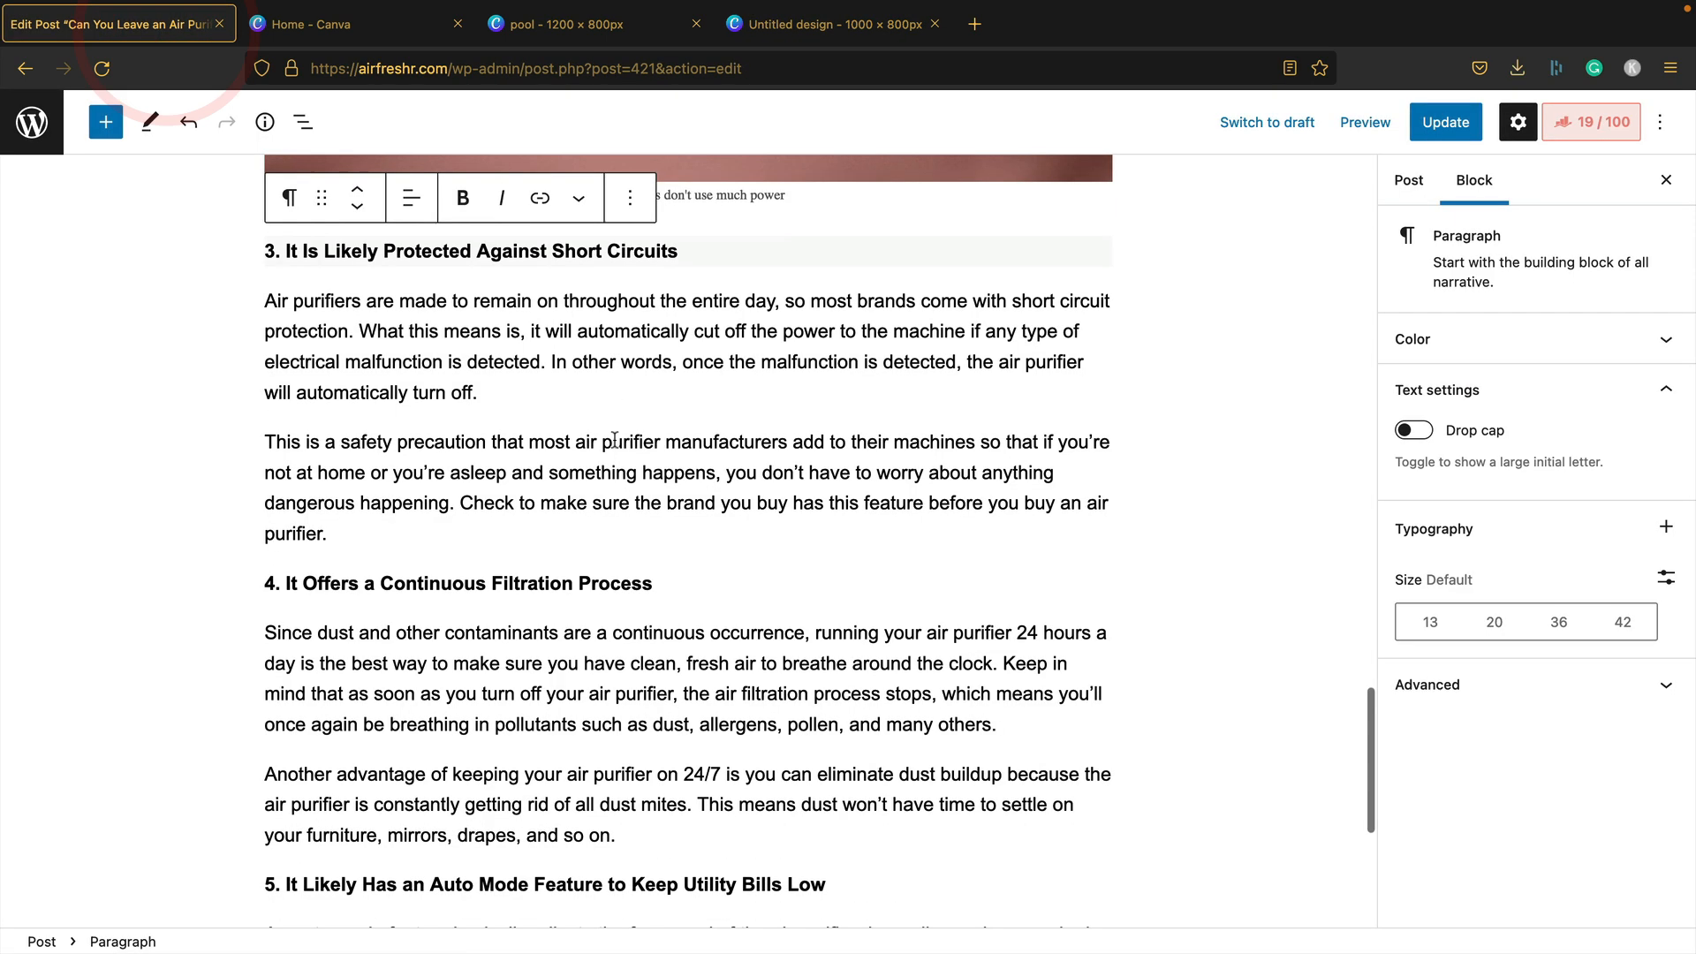
pyautogui.click(358, 531)
pyautogui.press('Return')
pyautogui.scroll(-2, 519, 523)
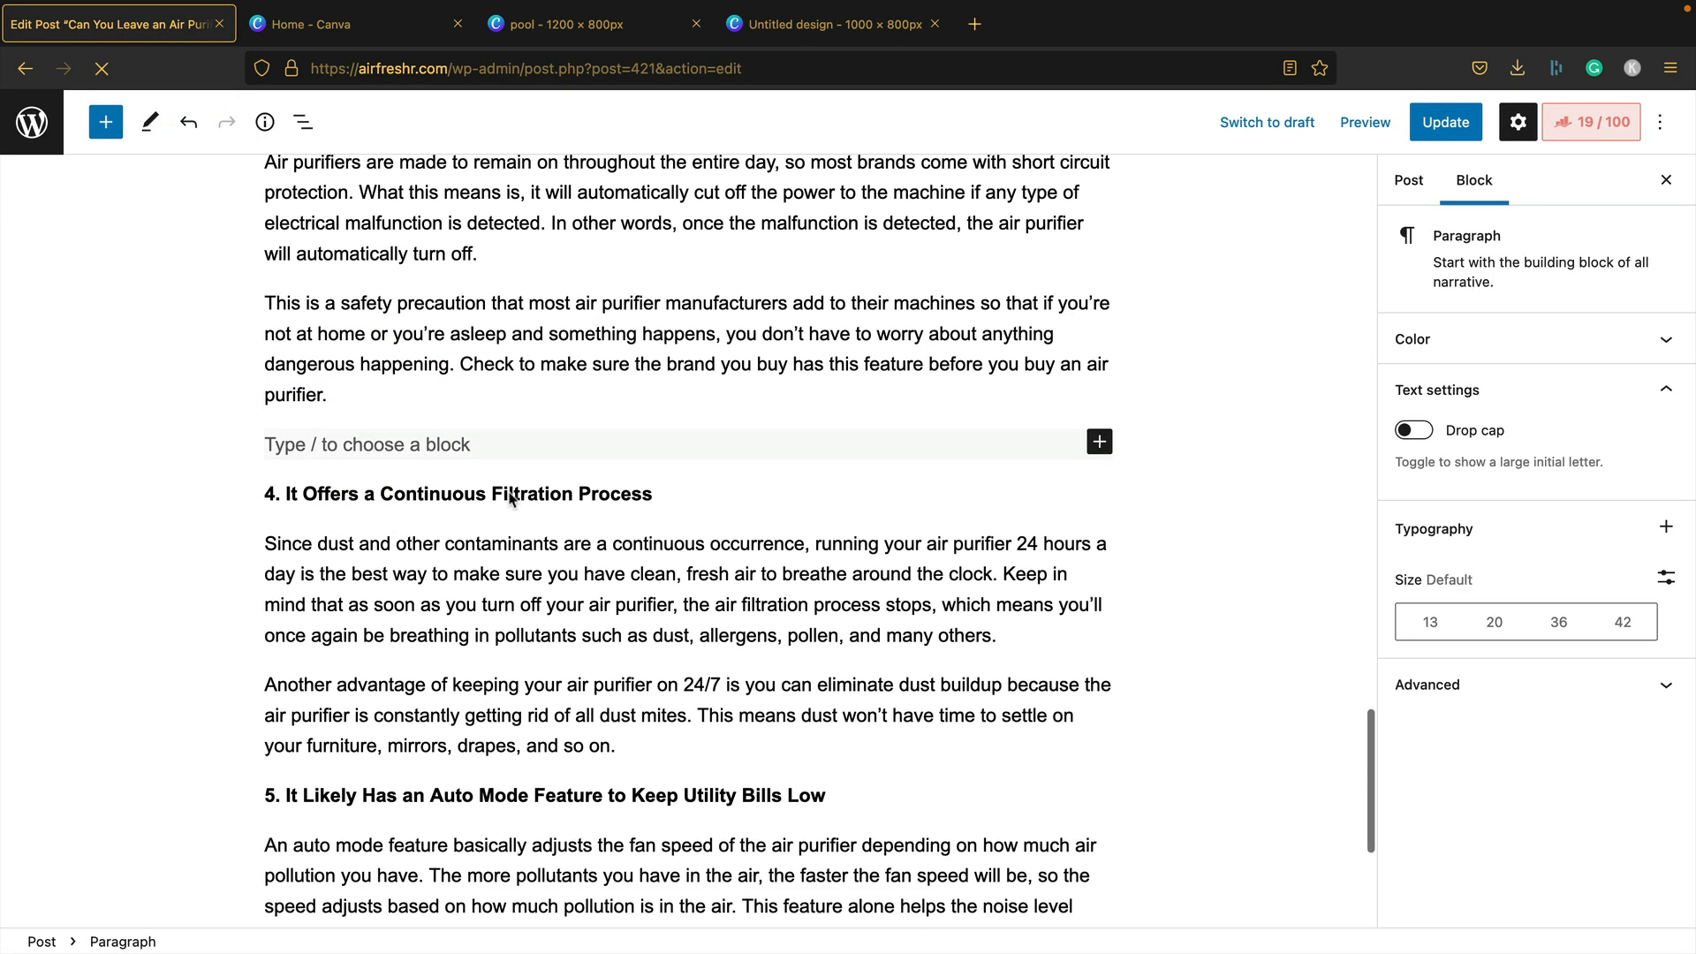
pyautogui.click(1095, 444)
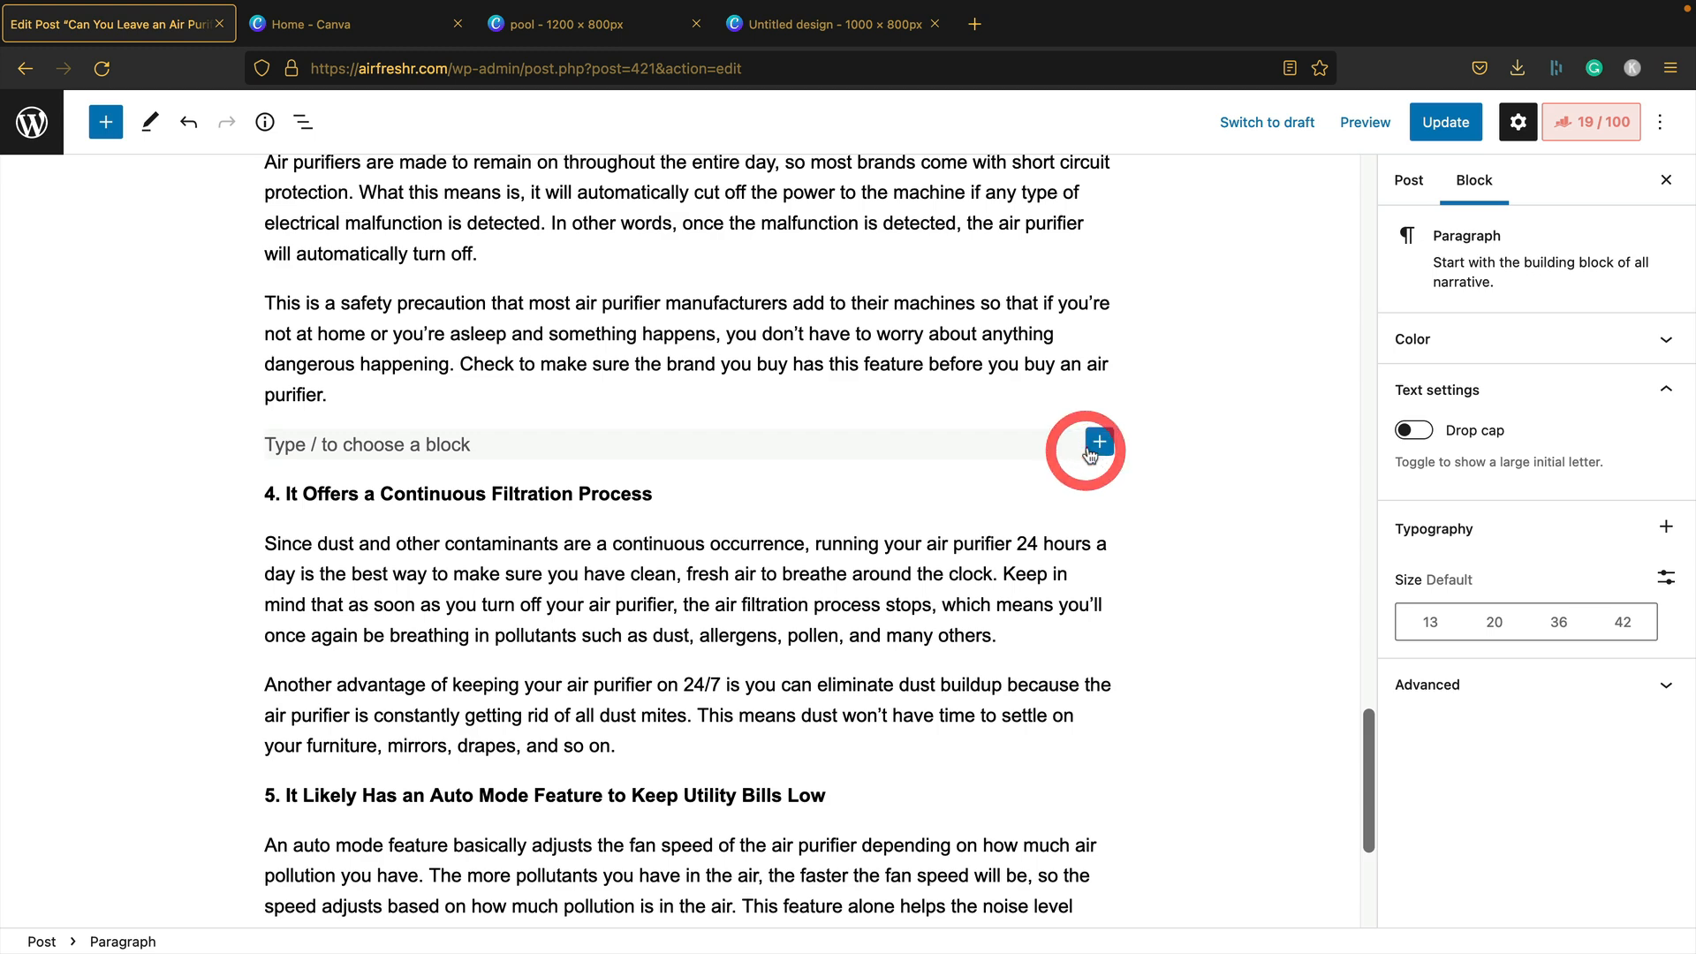
pyautogui.click(1371, 607)
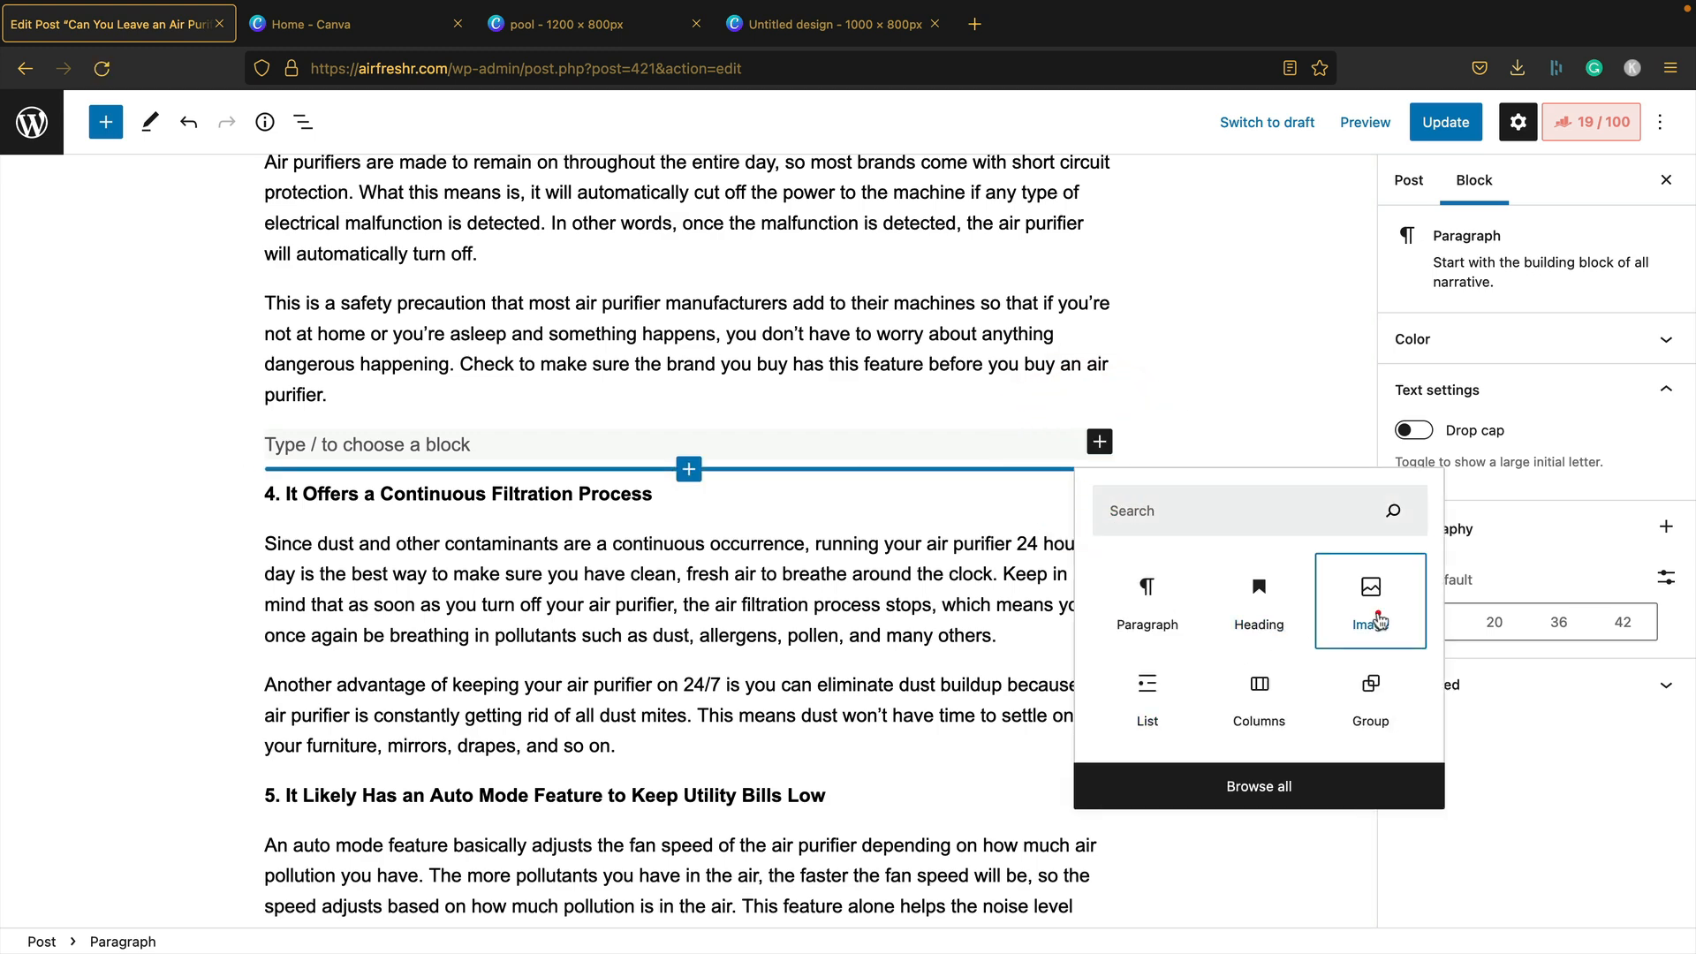
pyautogui.click(311, 565)
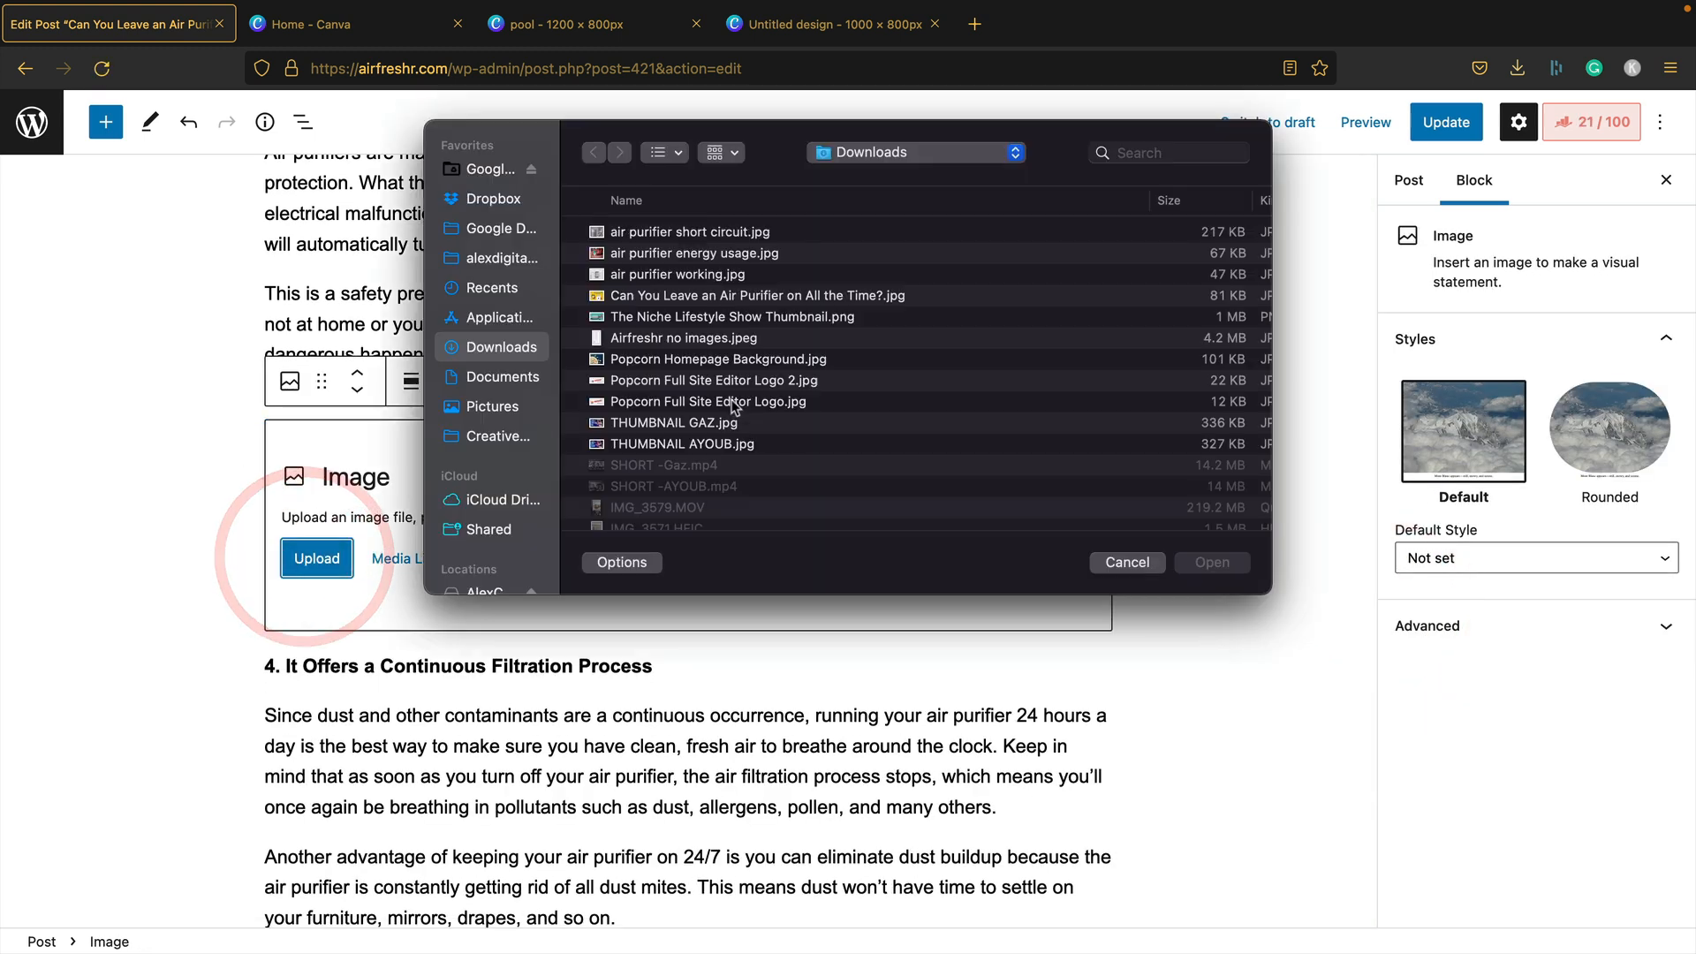
pyautogui.doubleClick(744, 233)
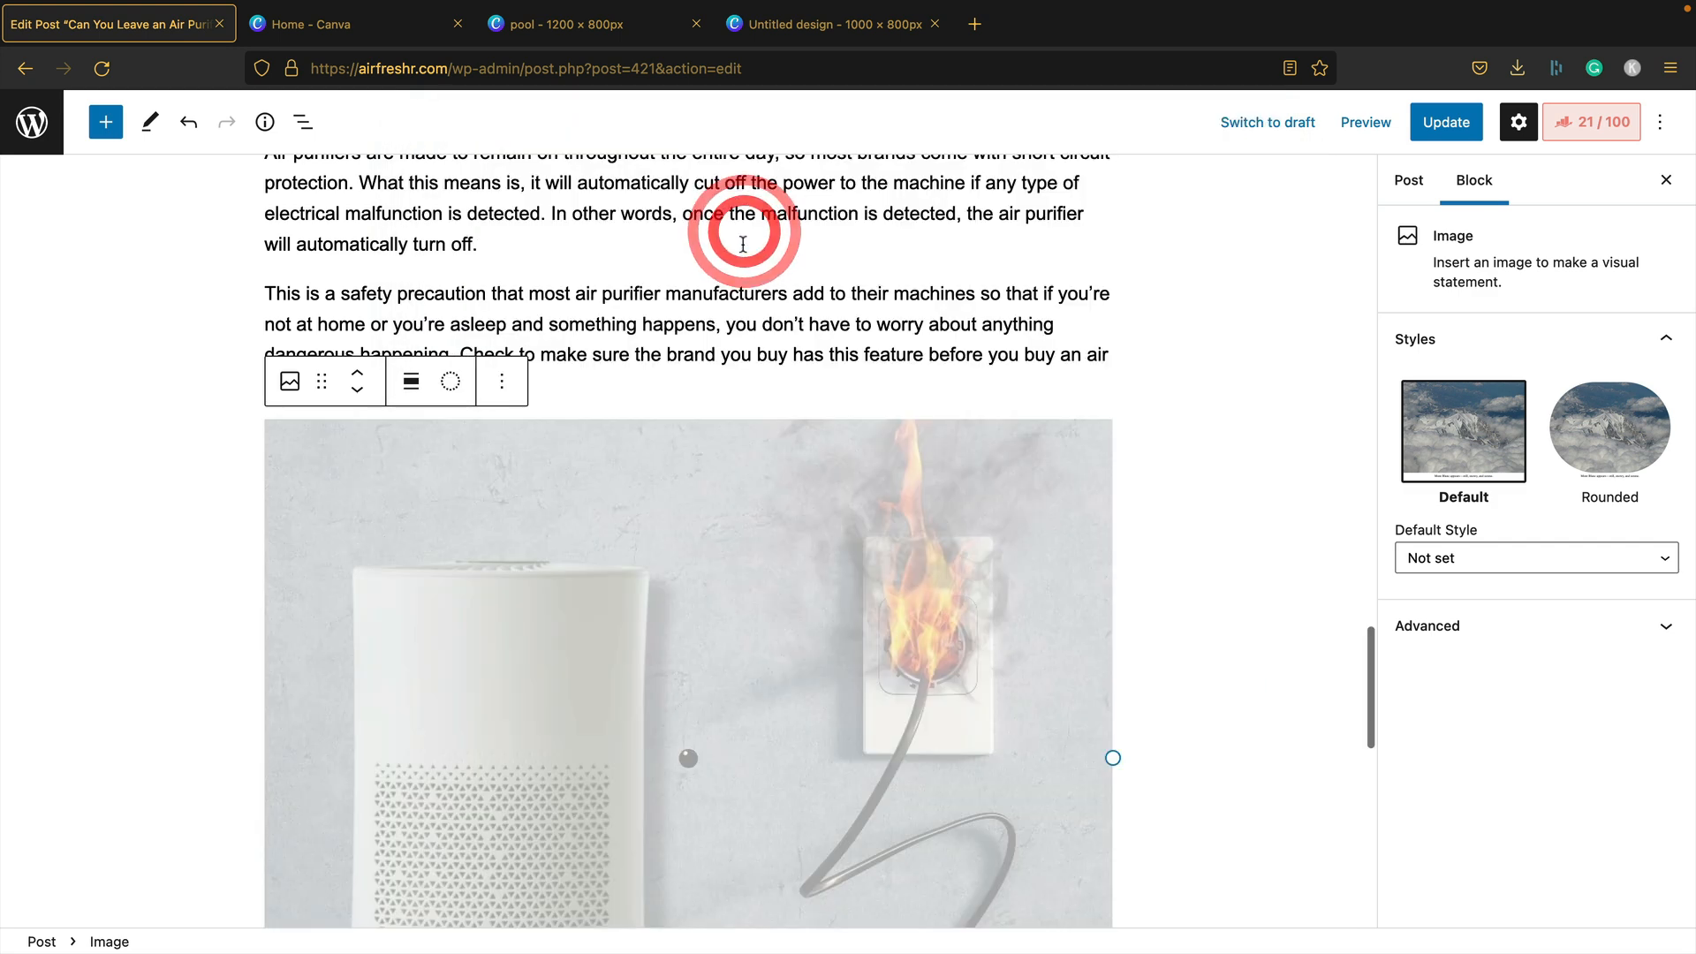
# Caption the short circuit image "Air Purifiers are designed to run safely for long periods of time"
pyautogui.scroll(-4, 738, 256)
pyautogui.scroll(-3, 697, 560)
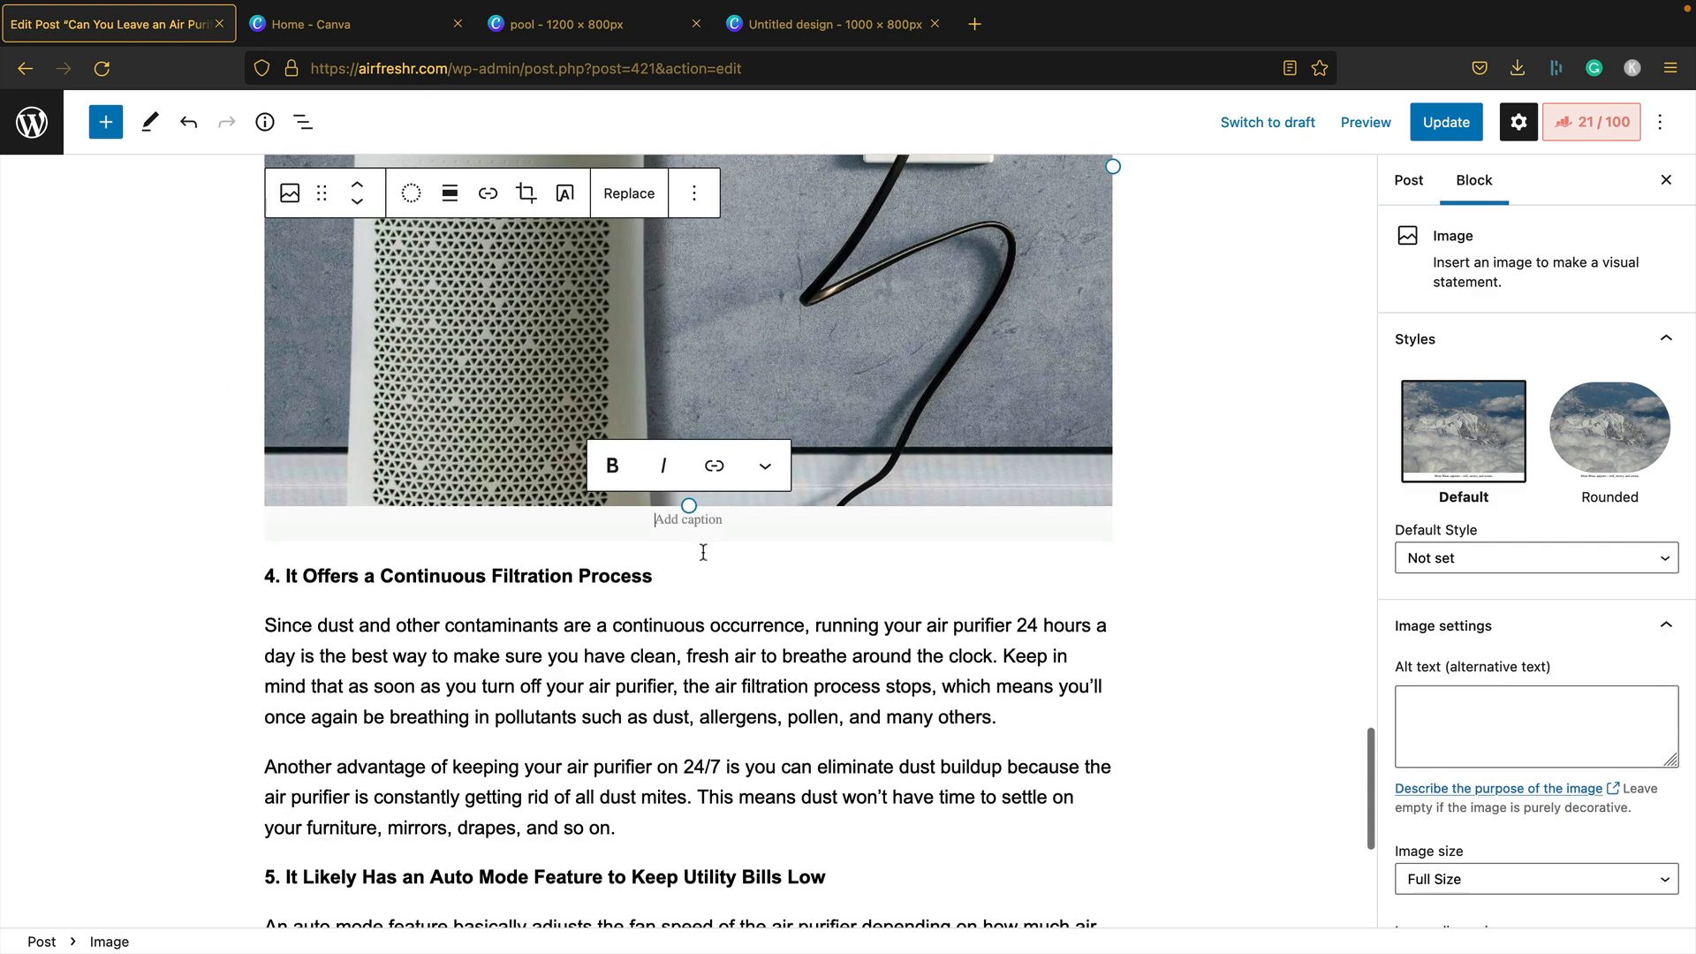
pyautogui.write('Air Purifiers are designed to ry')
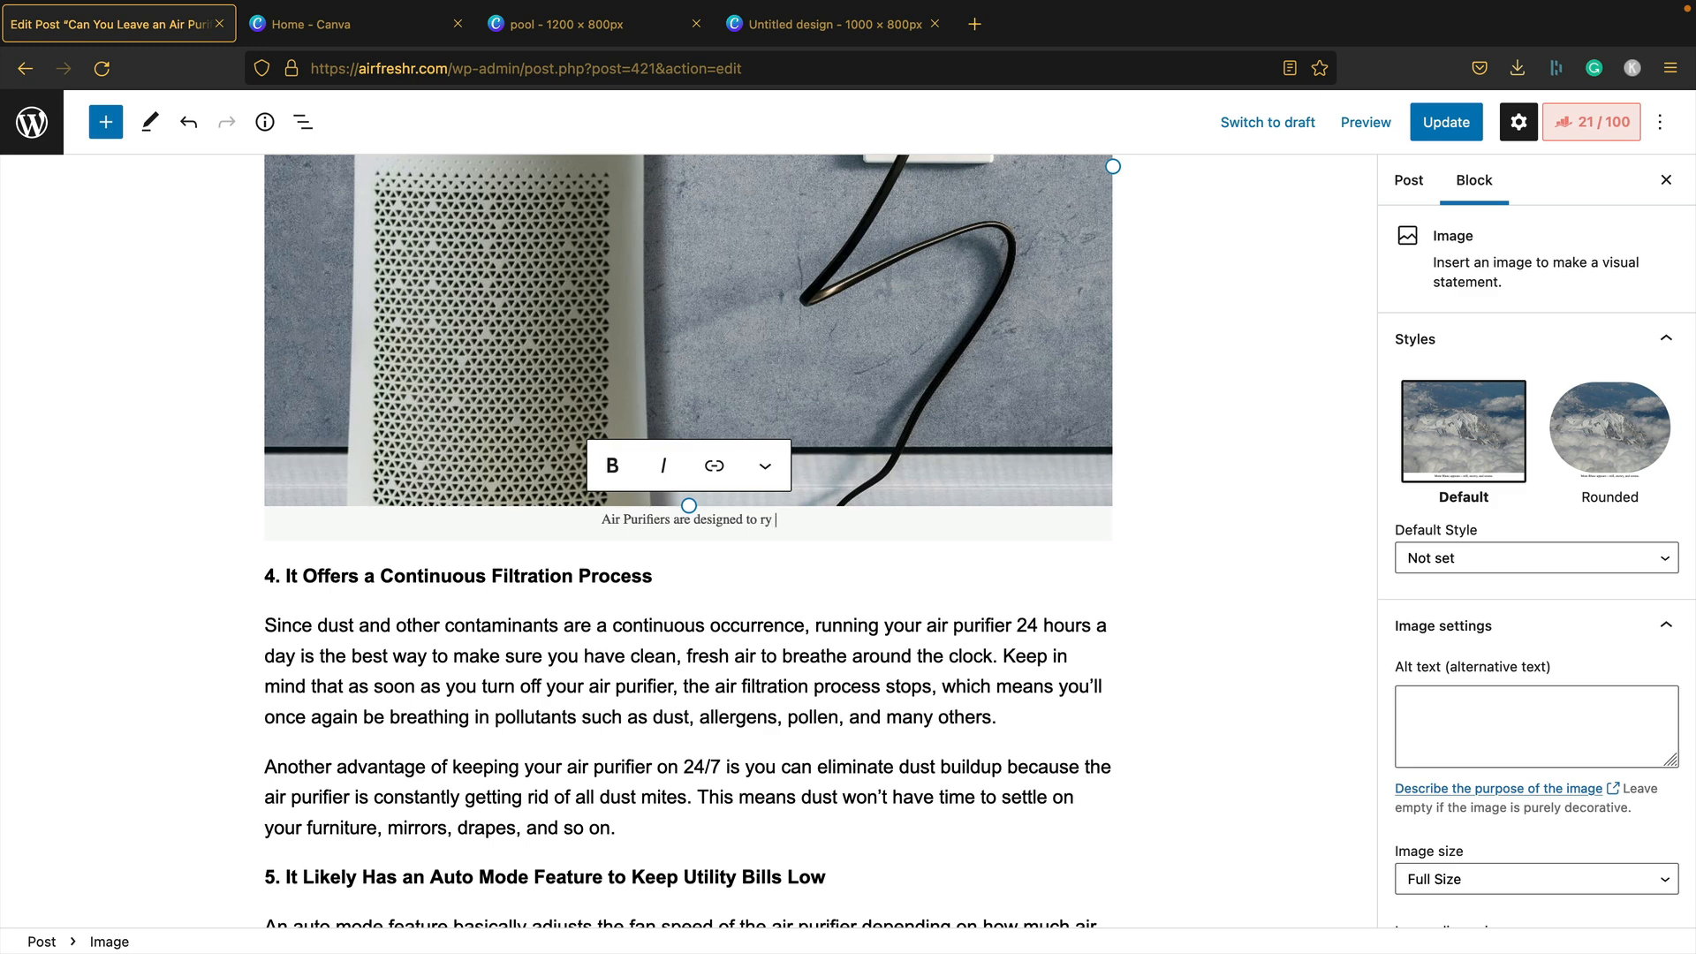
pyautogui.press('BackSpace')
pyautogui.press('BackSpace')
pyautogui.write('un safely for long periods of time')
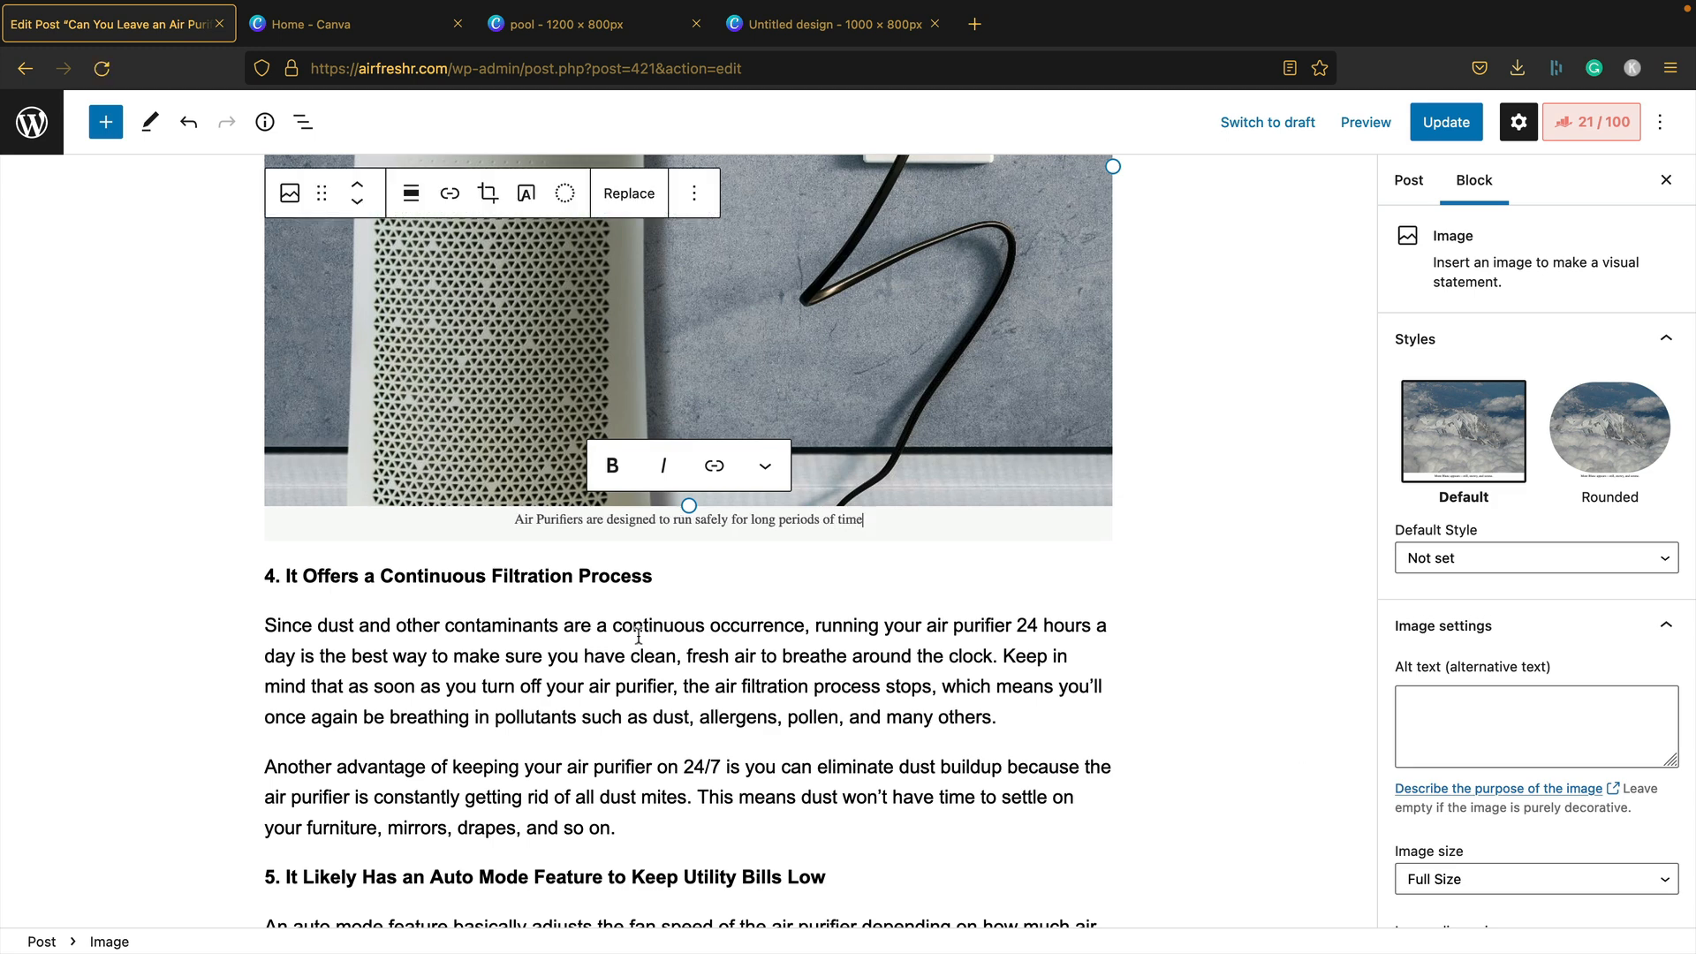
# Add an empty paragraph at the end of section 4 on the continuous filtration process
pyautogui.click(649, 795)
pyautogui.scroll(-3, 664, 514)
pyautogui.click(665, 625)
pyautogui.press('Return')
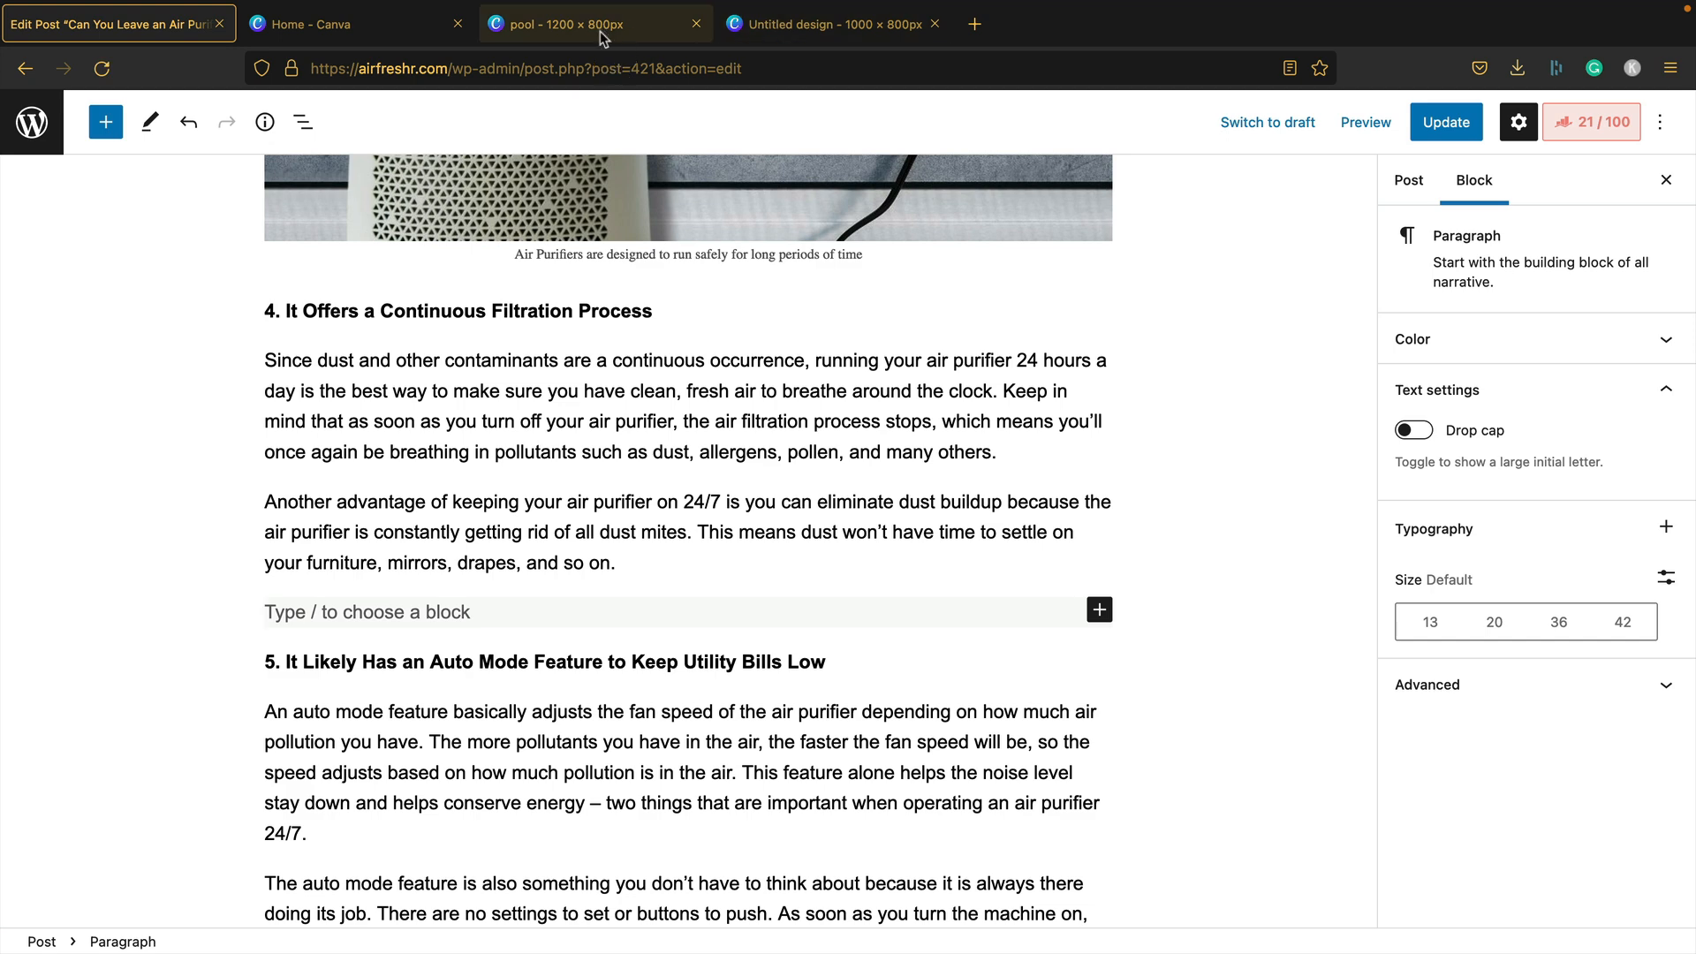
# Switch to the 1000 × 800 px Canva design and replace the background with the photo of hands holding a blue purifier filter
pyautogui.click(864, 30)
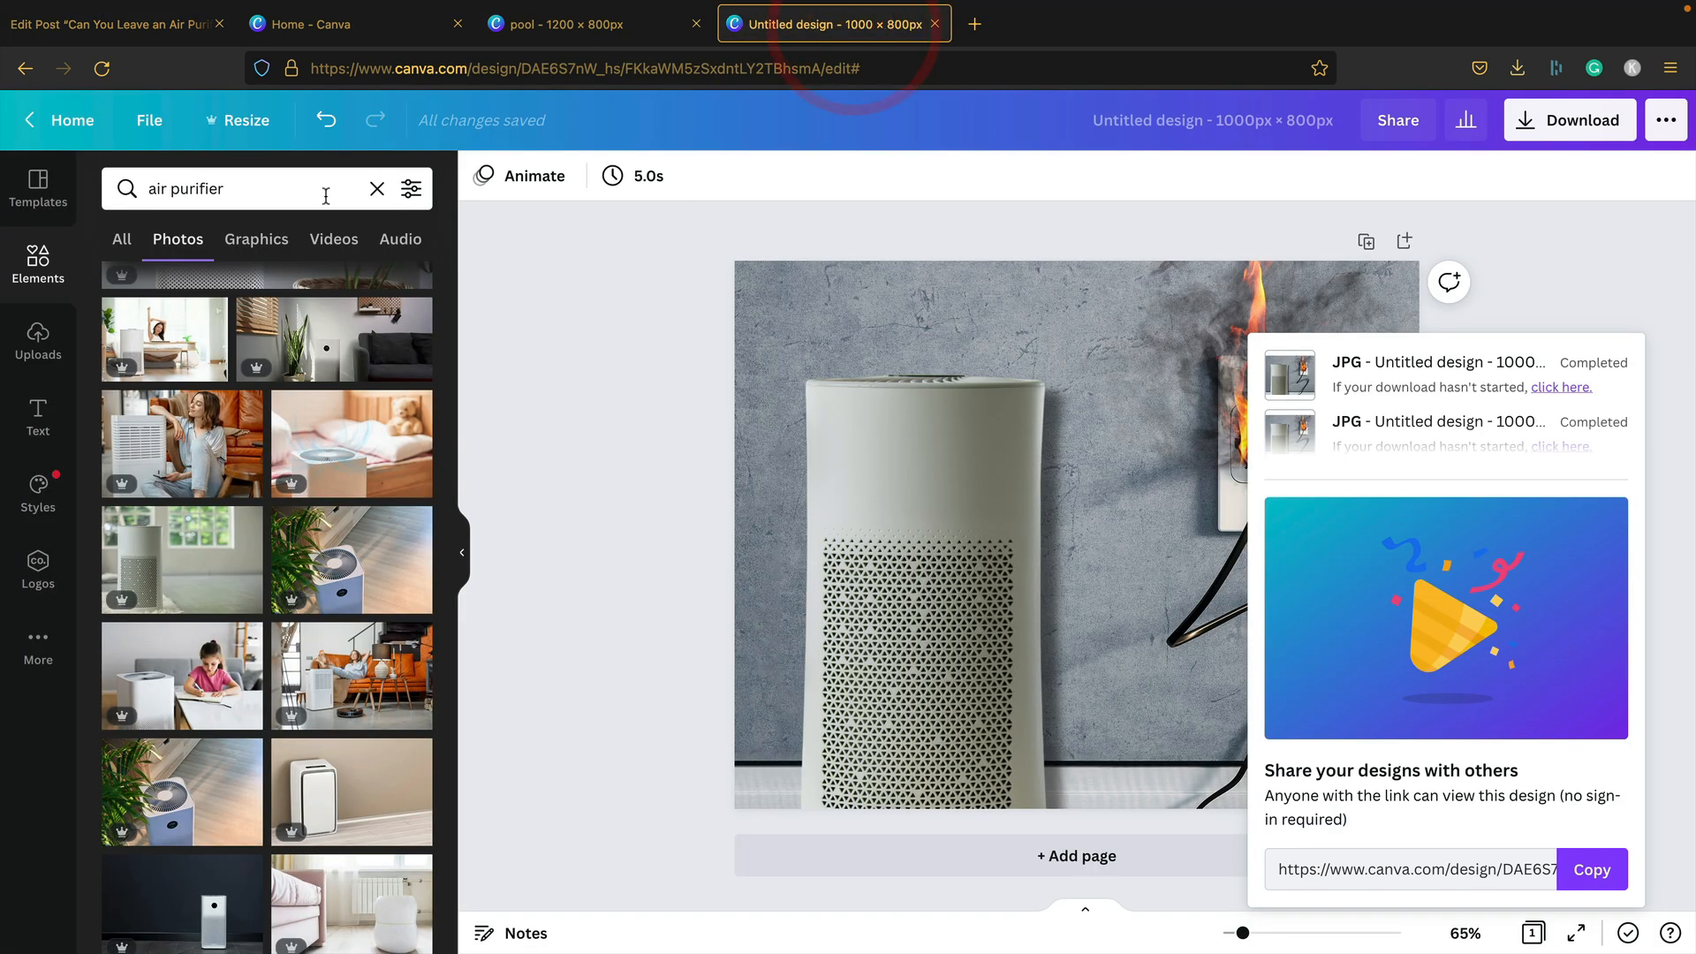
pyautogui.scroll(10, 279, 433)
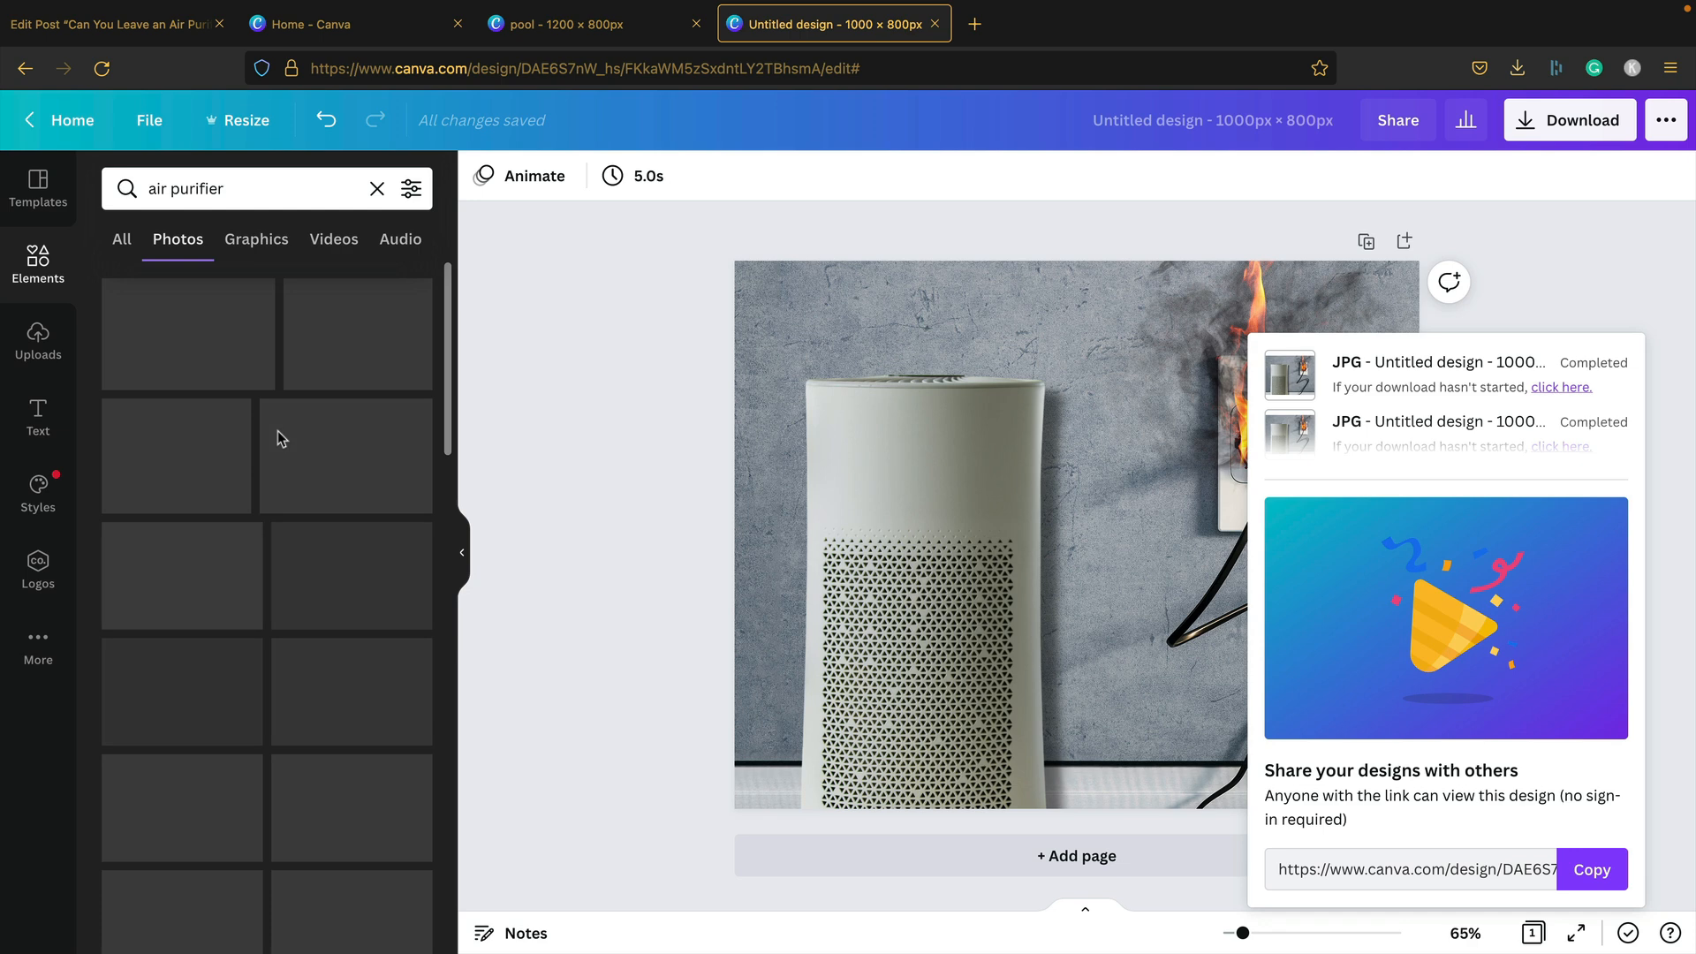
pyautogui.moveTo(203, 458); pyautogui.dragTo(742, 443)
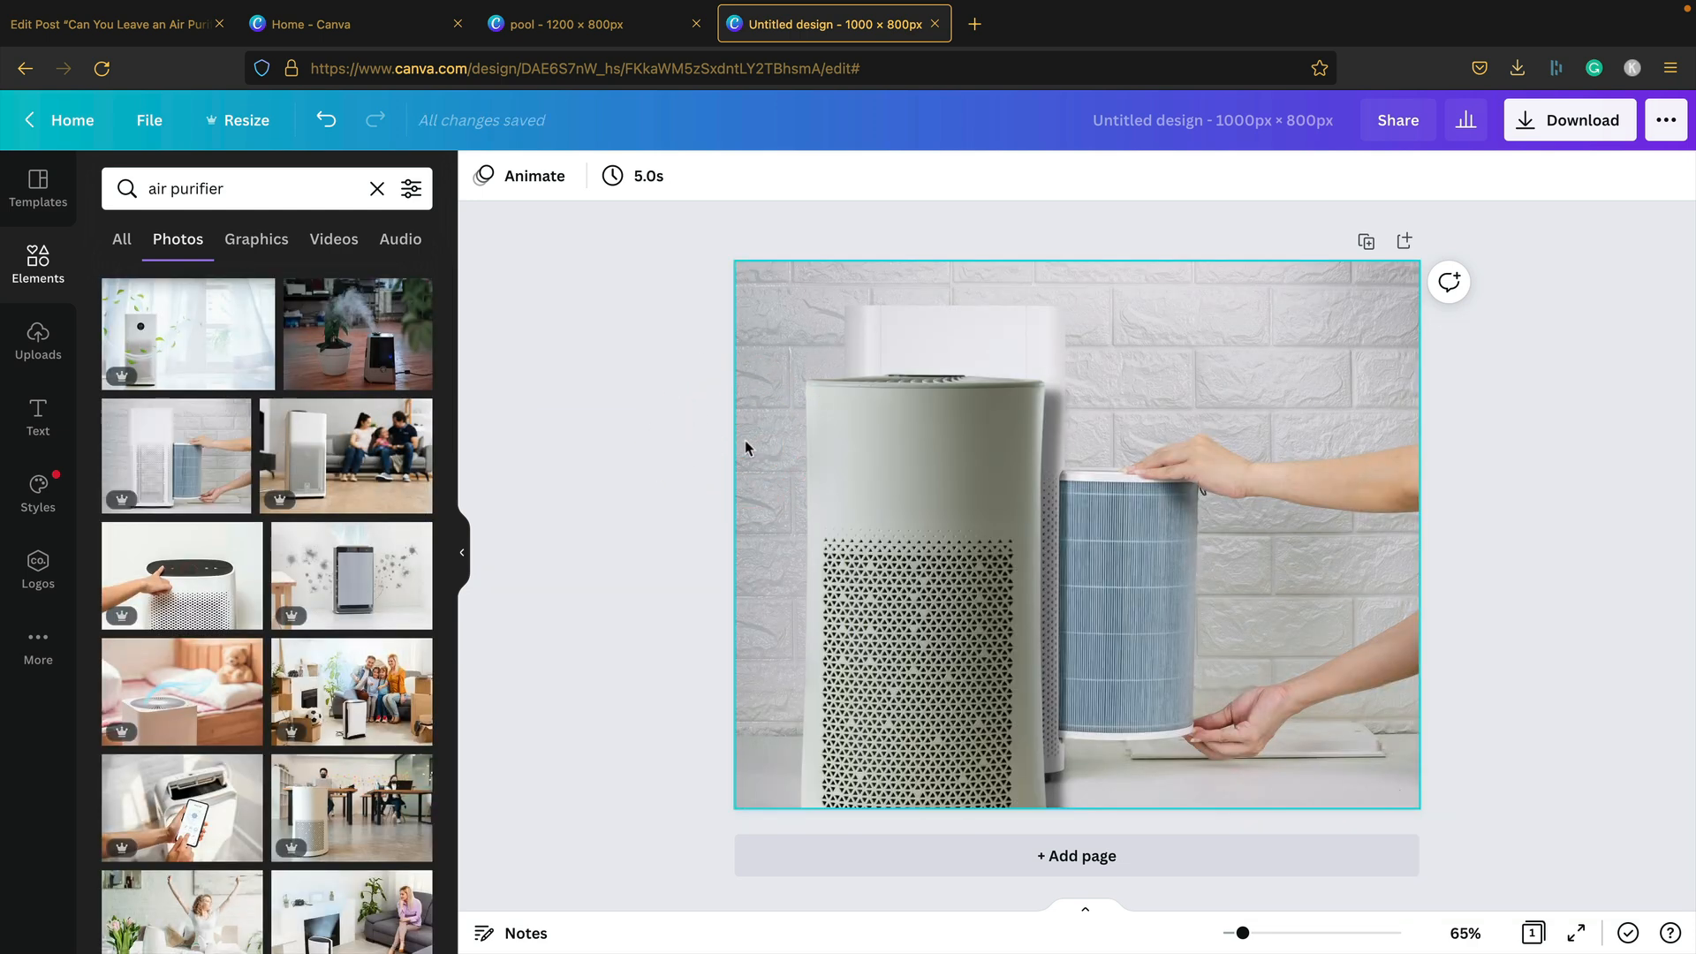
# Download the filter design as a JPG and save it in Downloads as "Air purifier filter"
pyautogui.click(1550, 128)
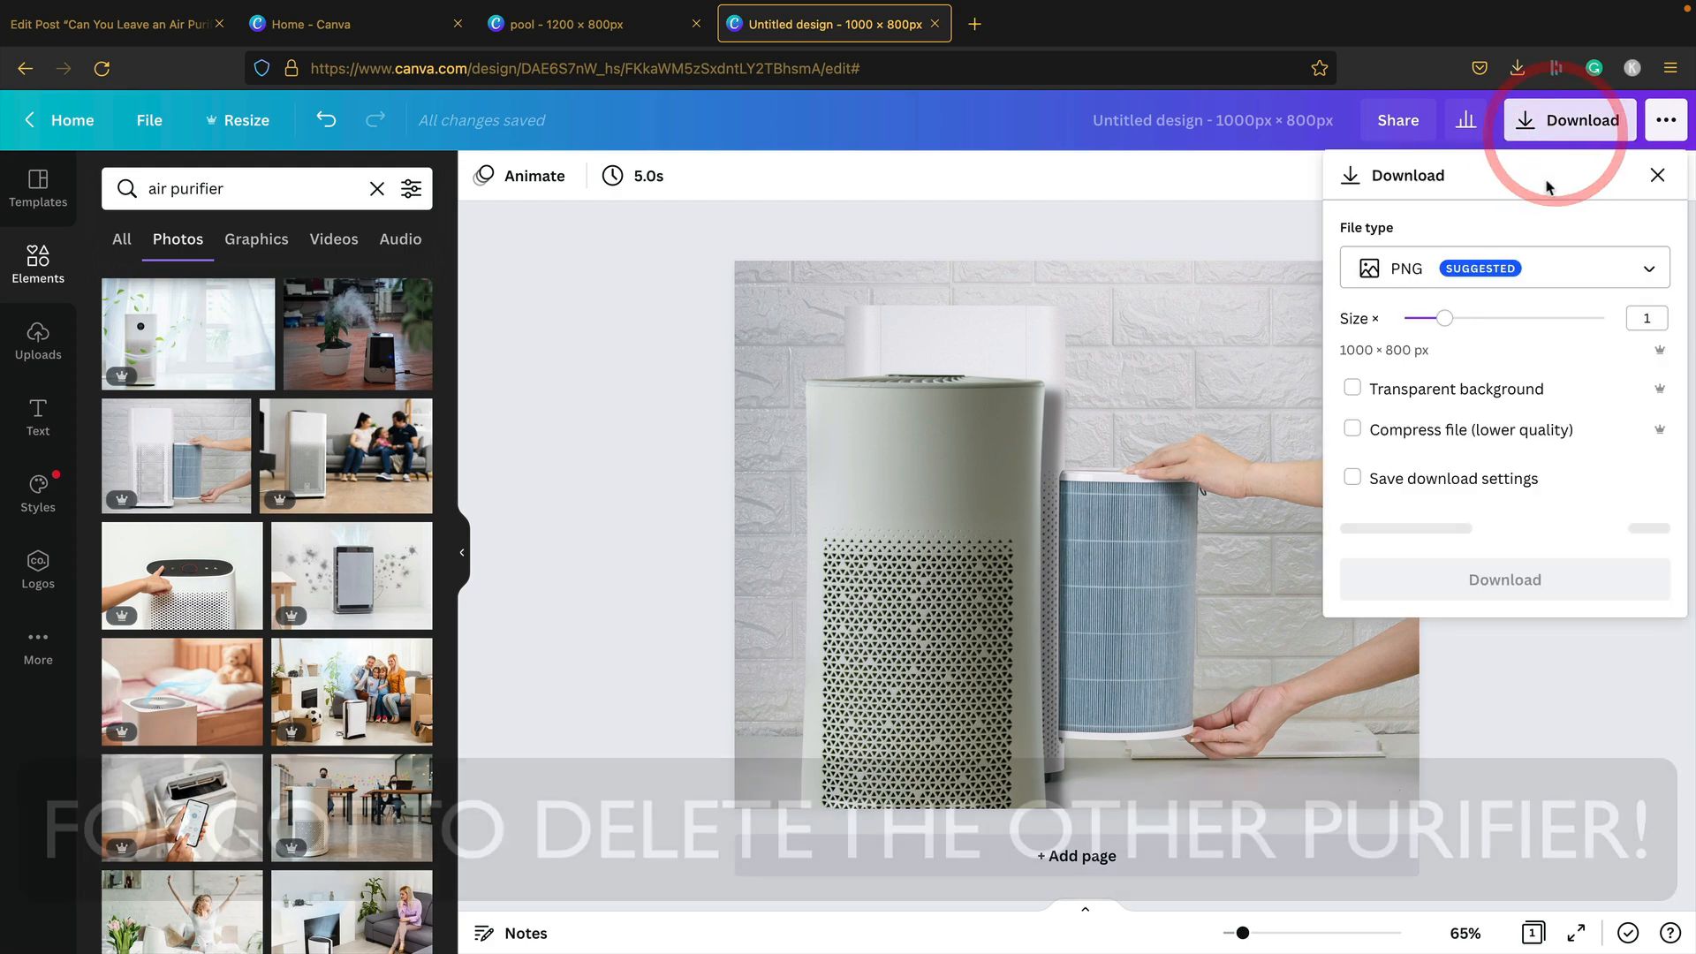
pyautogui.click(1496, 281)
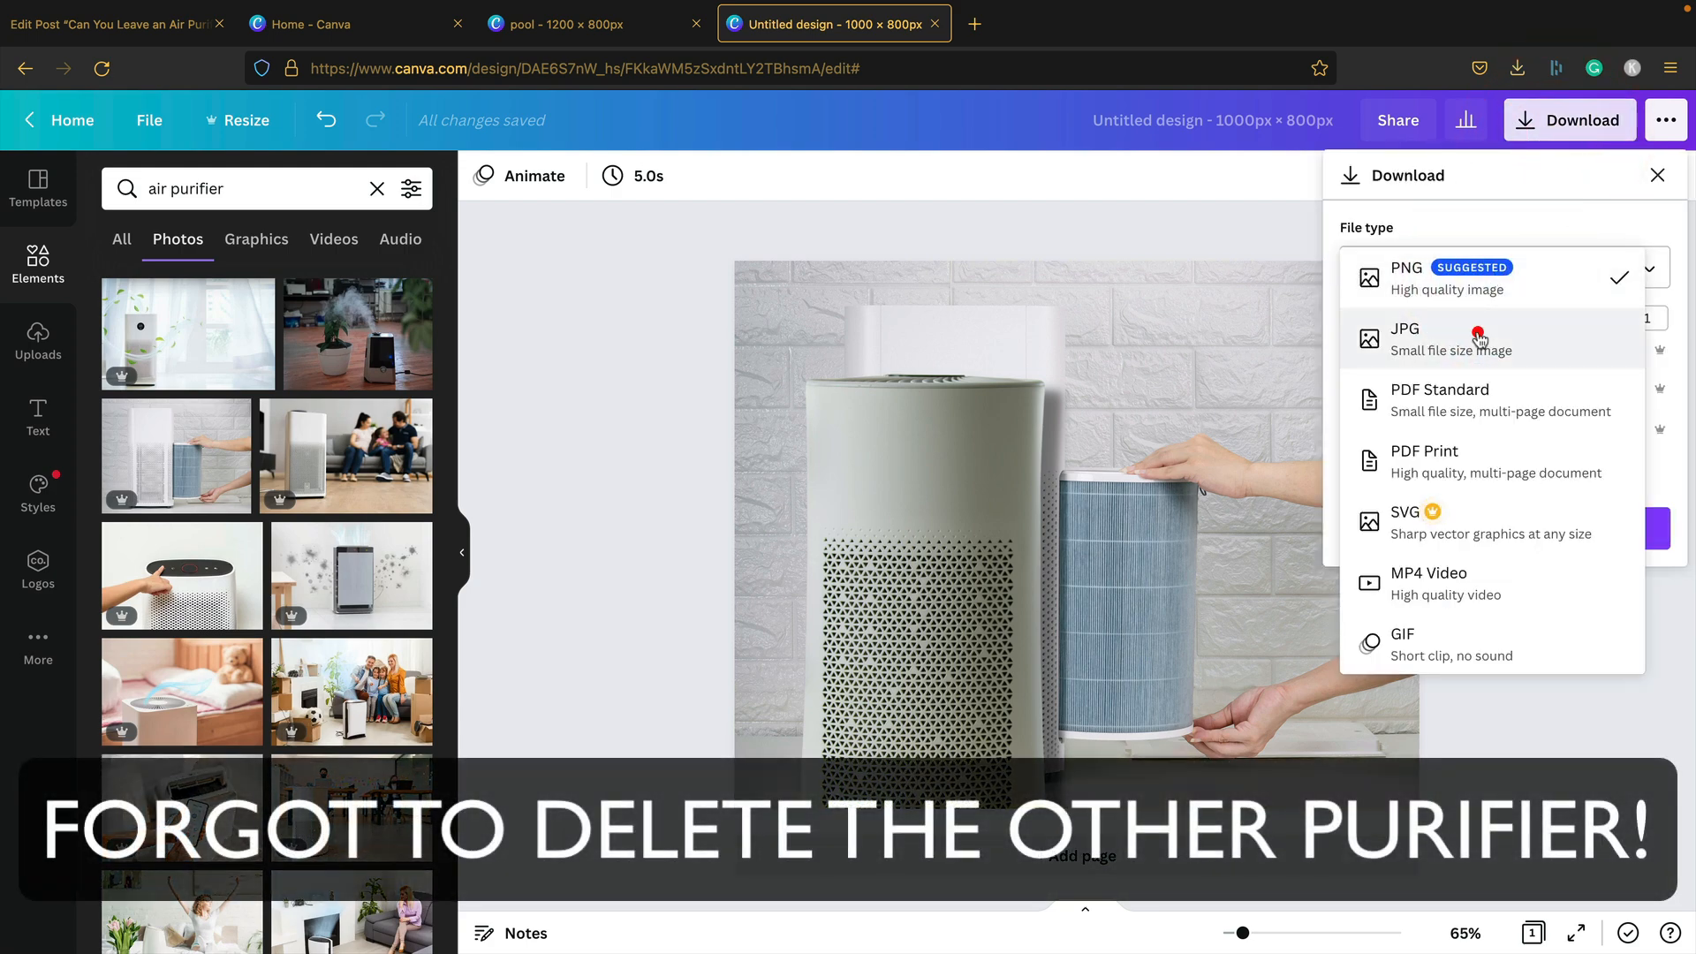
pyautogui.click(1475, 332)
pyautogui.click(1493, 519)
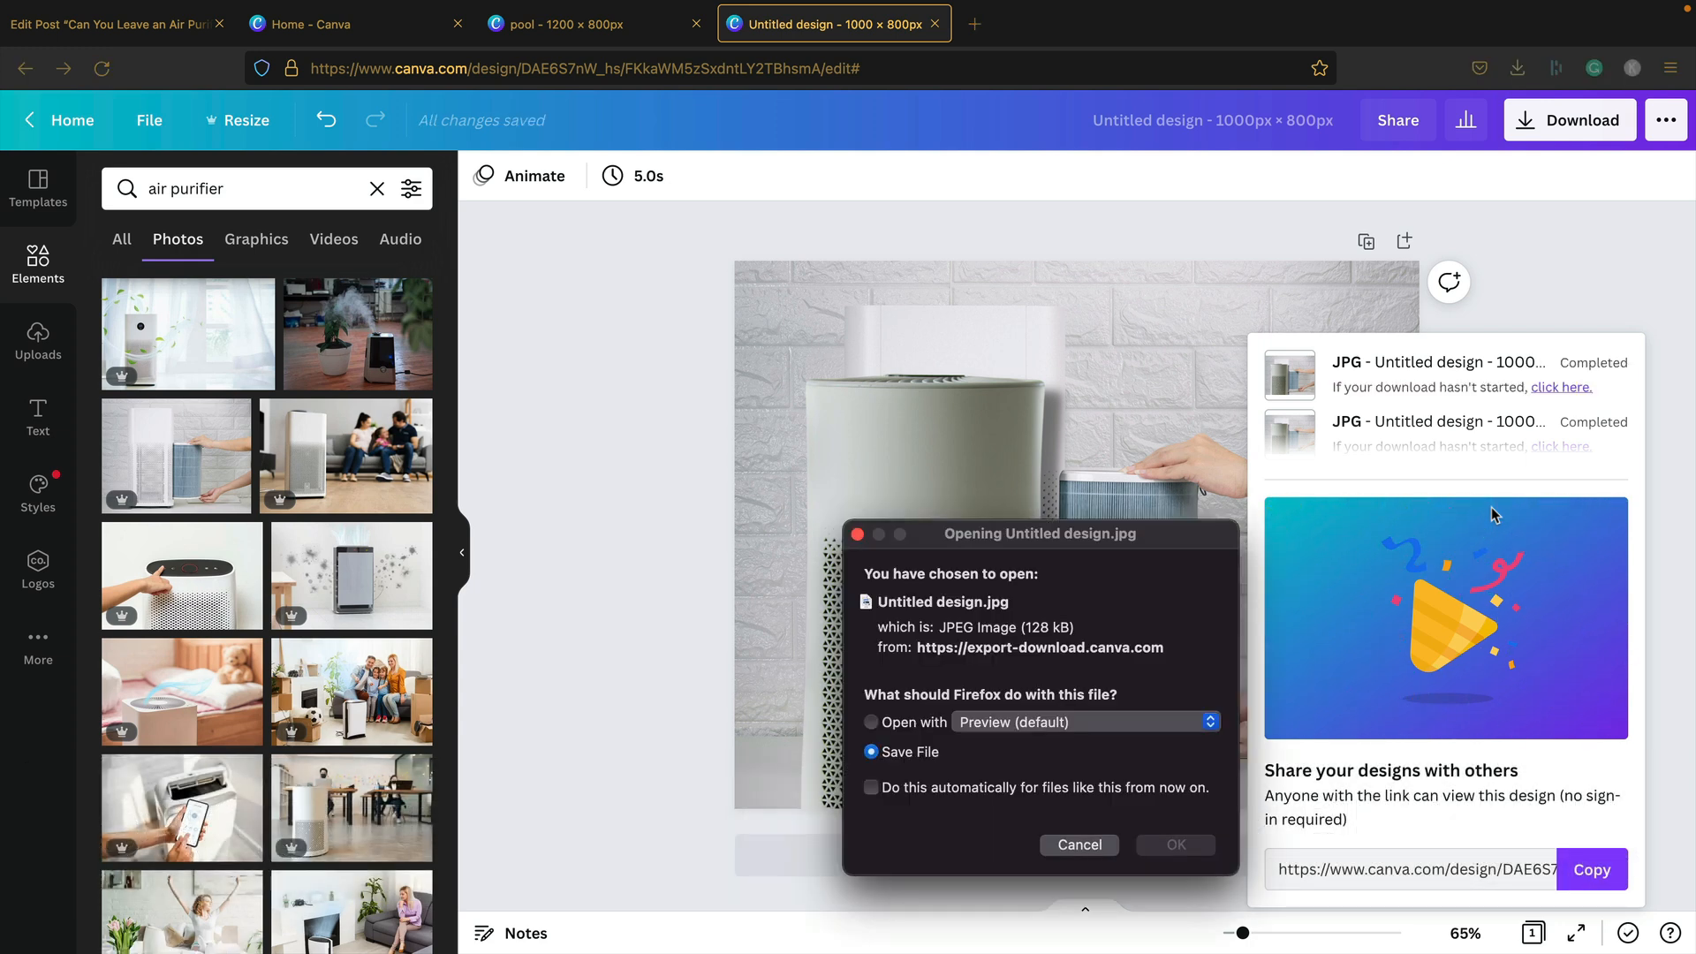
pyautogui.click(1178, 845)
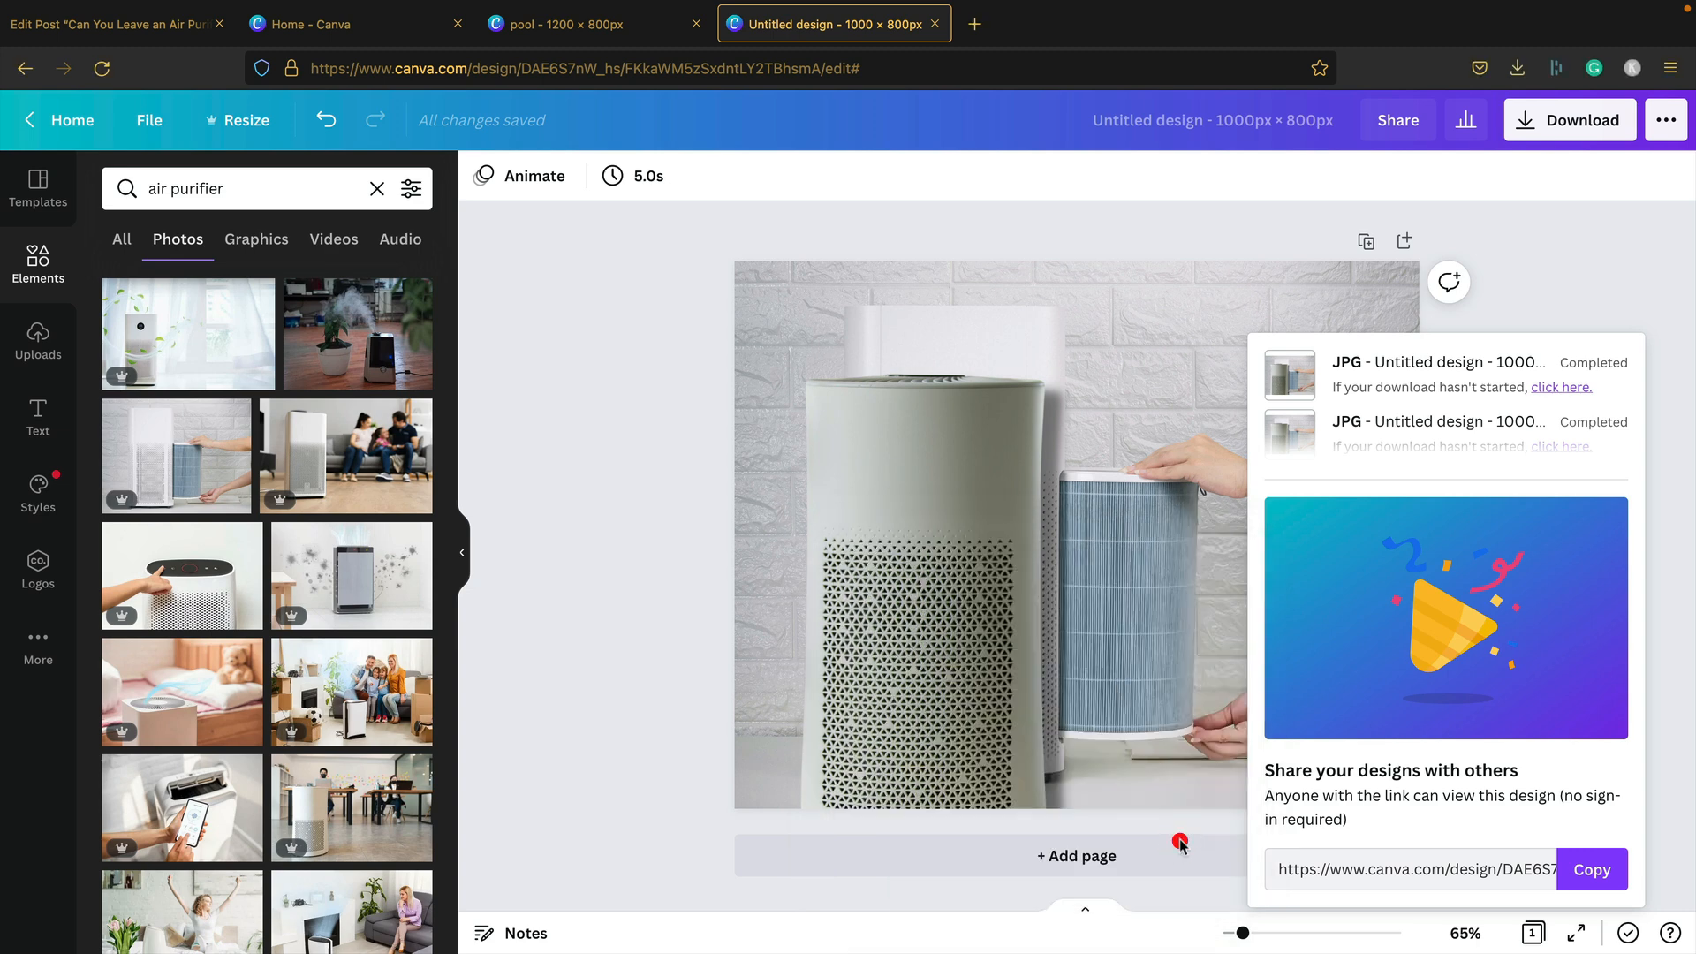
pyautogui.write('Air purifier filter')
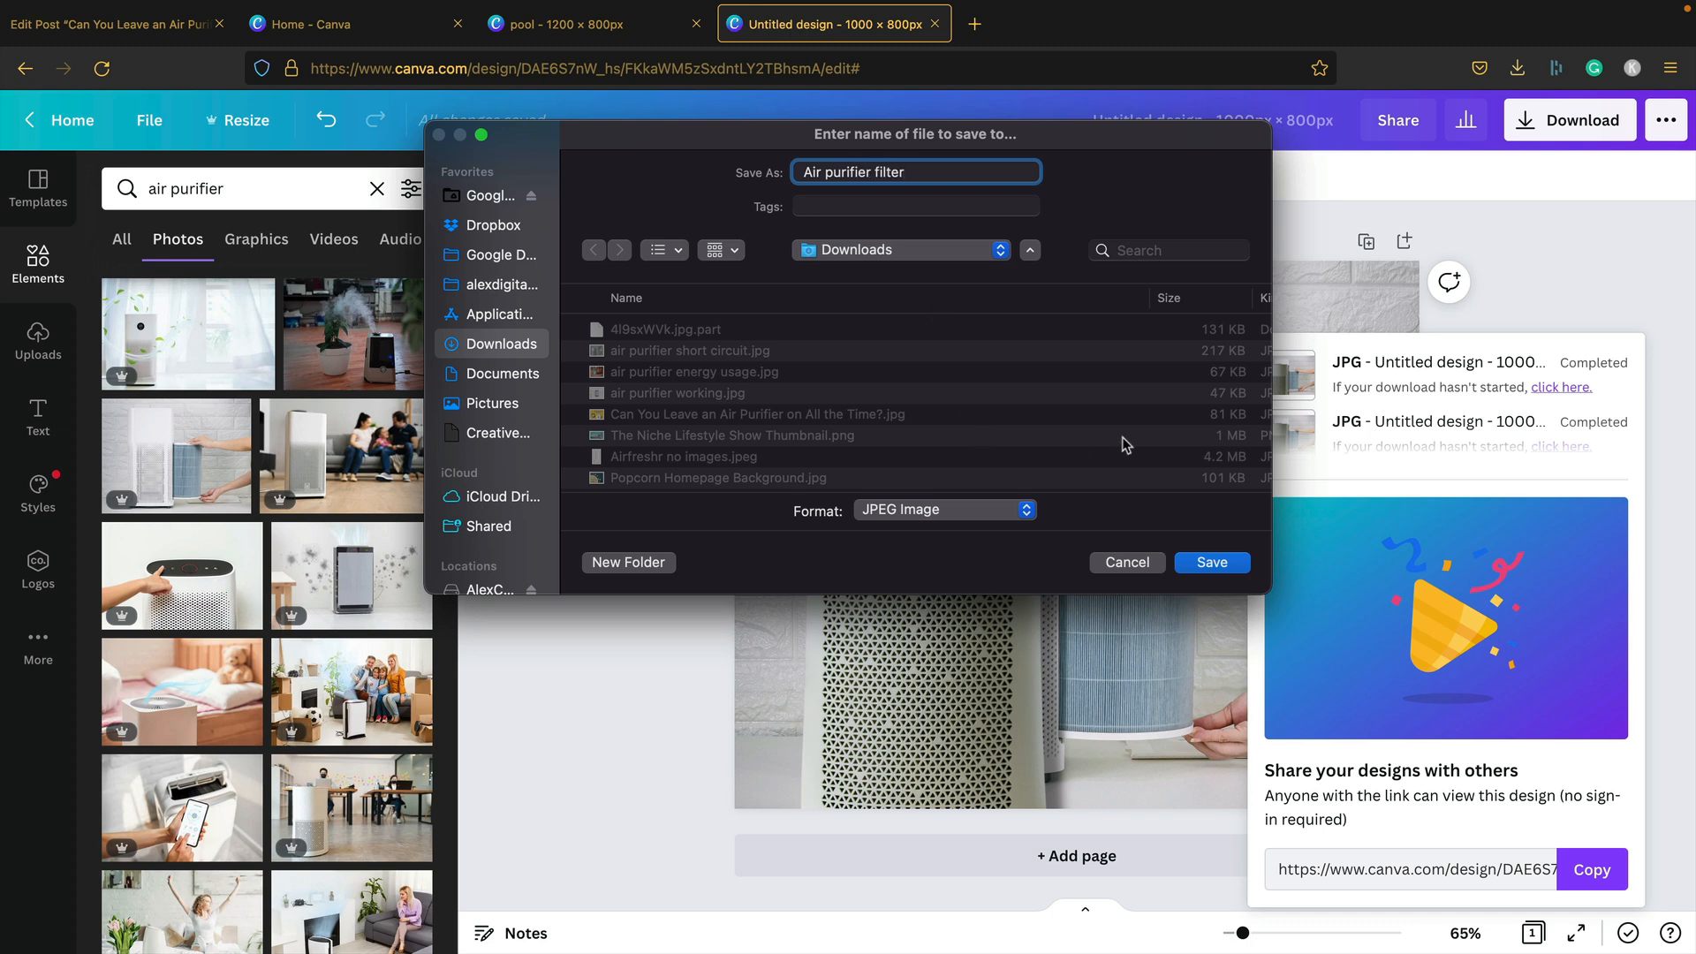
pyautogui.click(1199, 567)
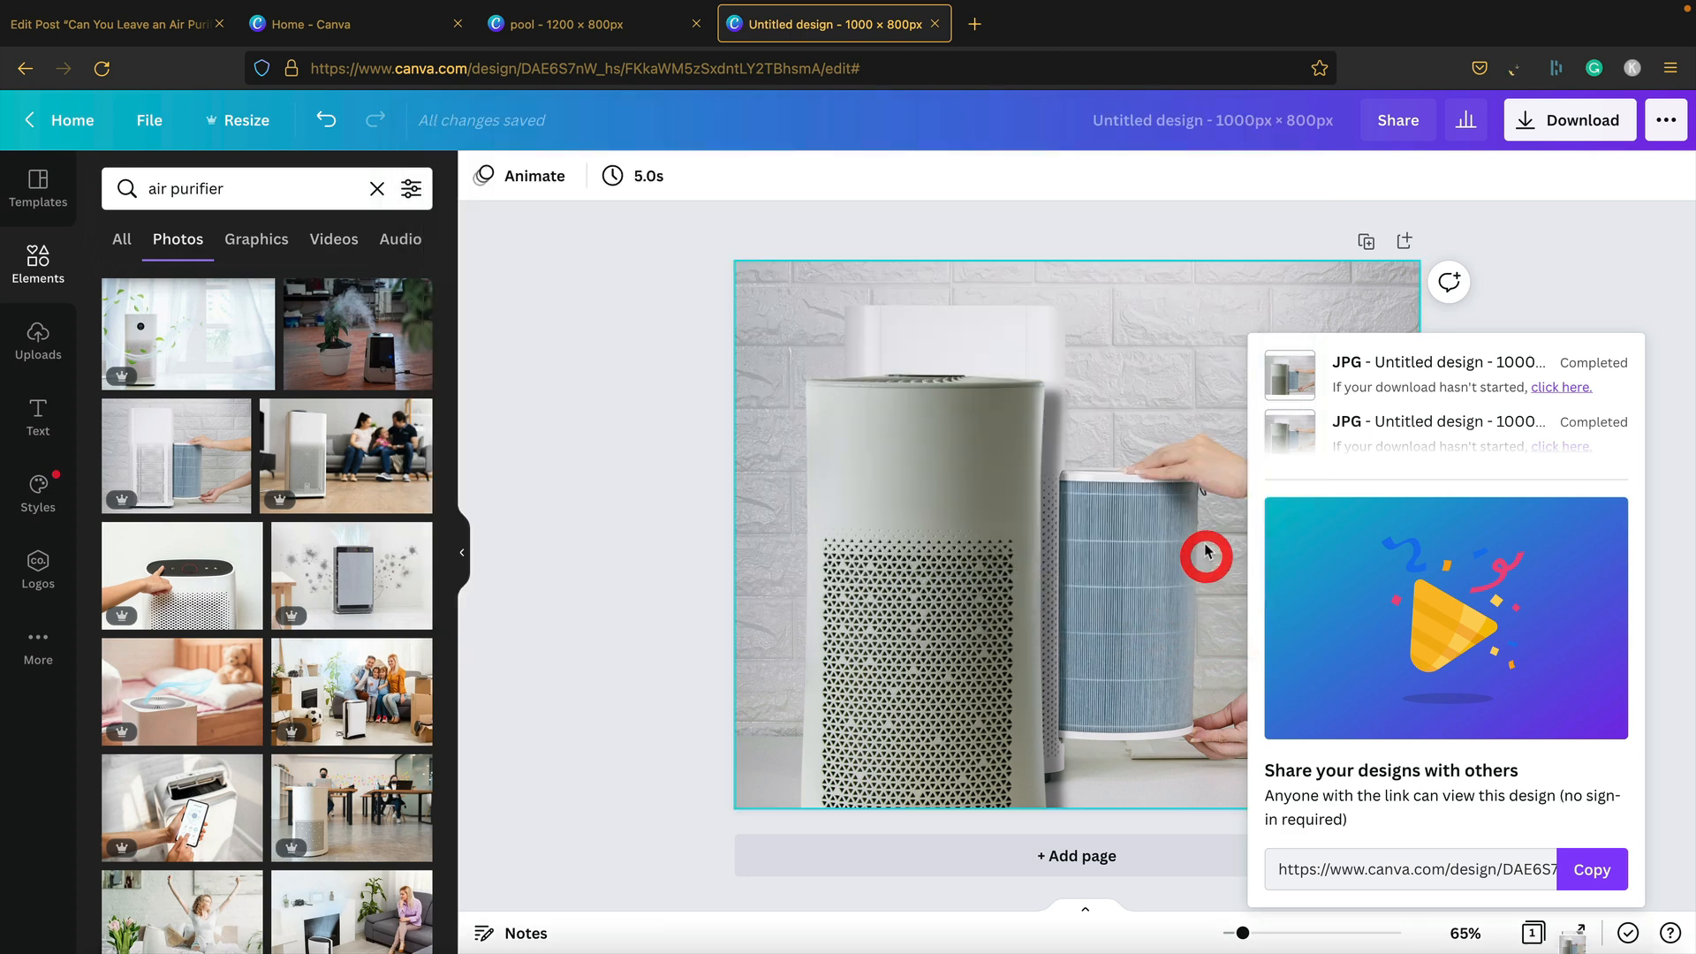
# Switch to the WordPress post and insert the uploaded "Air purifier filter" image in the empty paragraph at the end of section 4
pyautogui.click(144, 26)
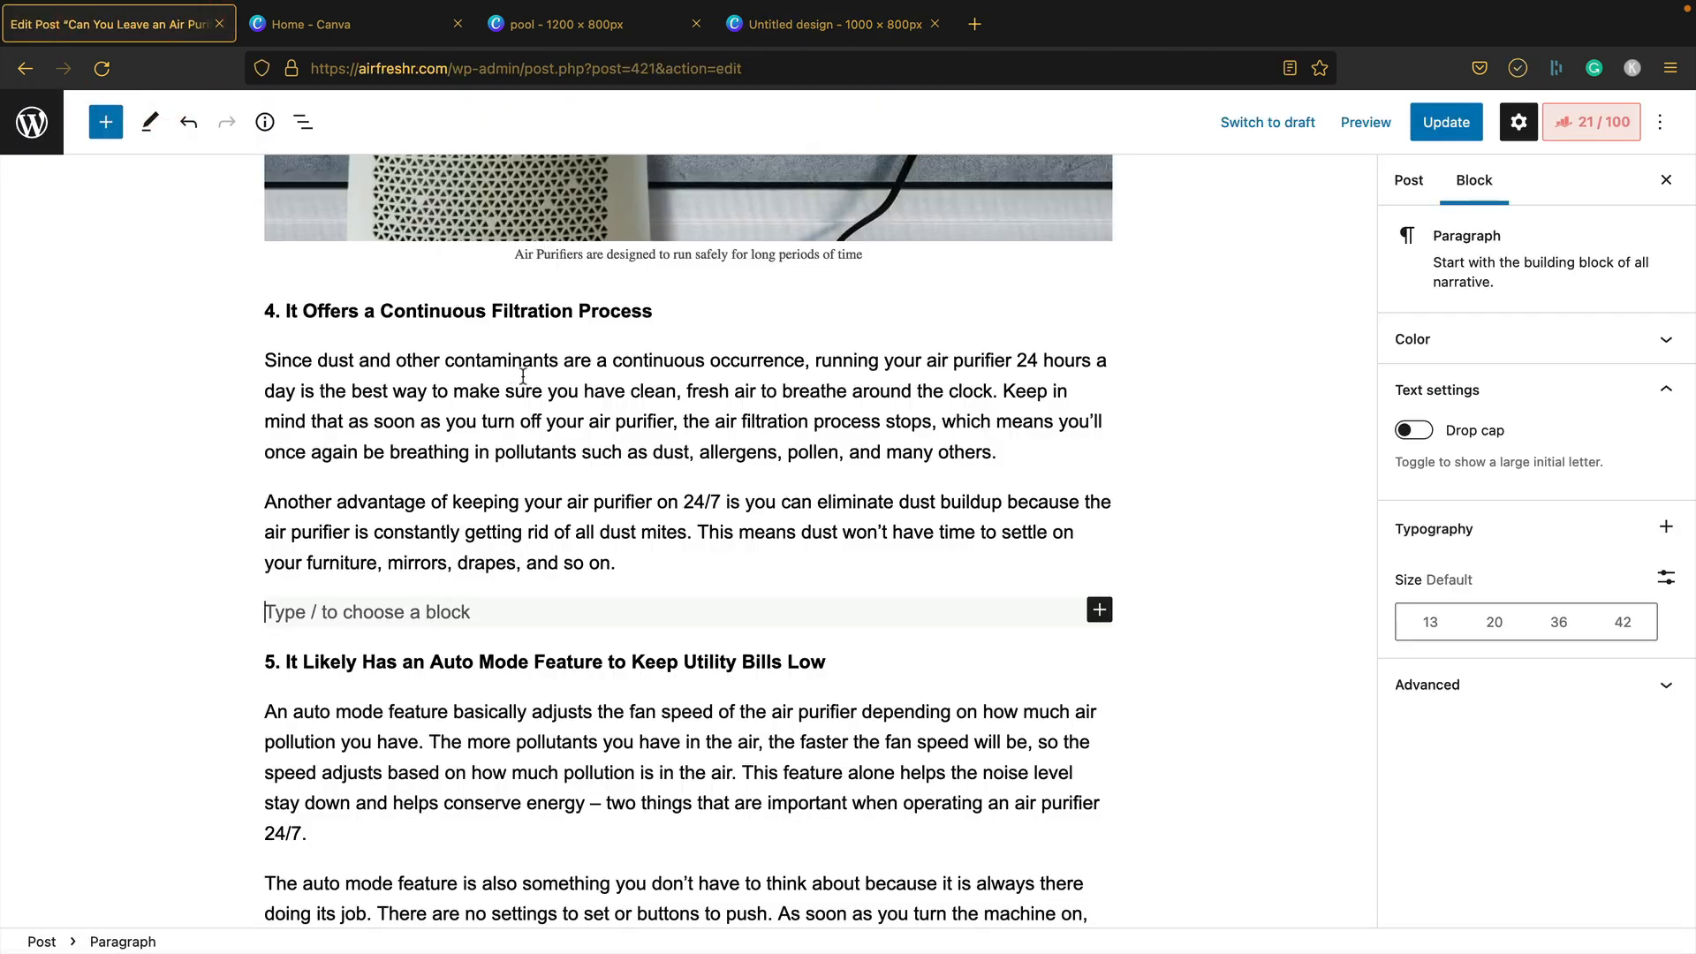
pyautogui.click(1100, 610)
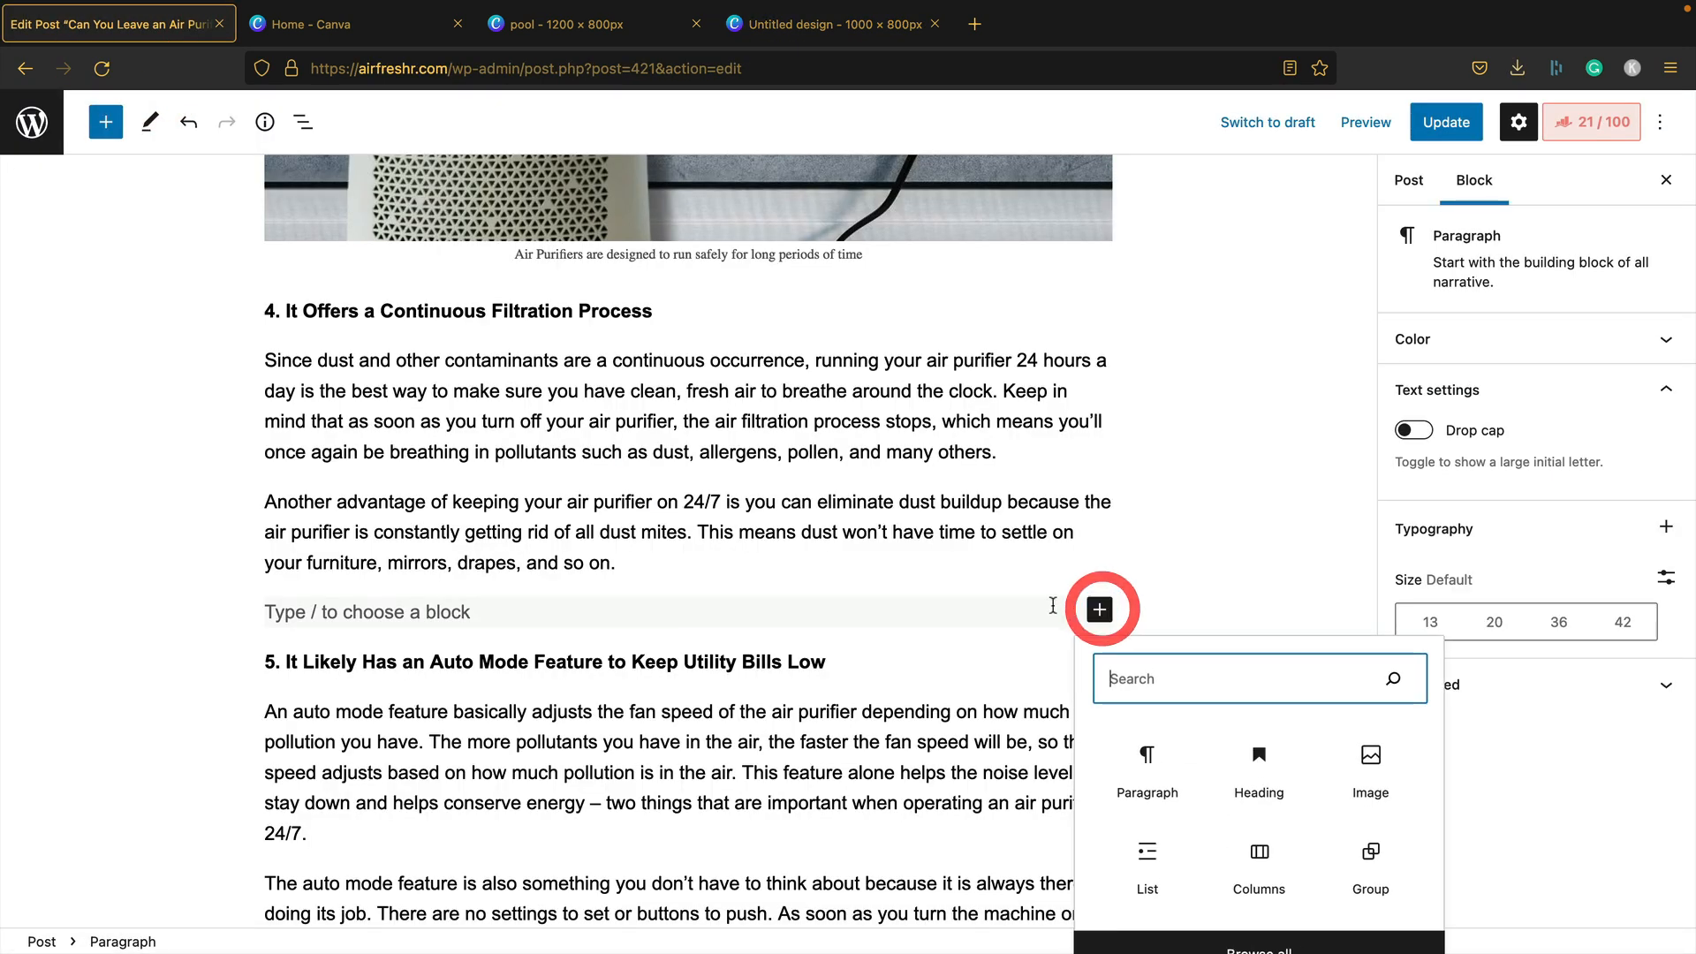
pyautogui.click(1368, 761)
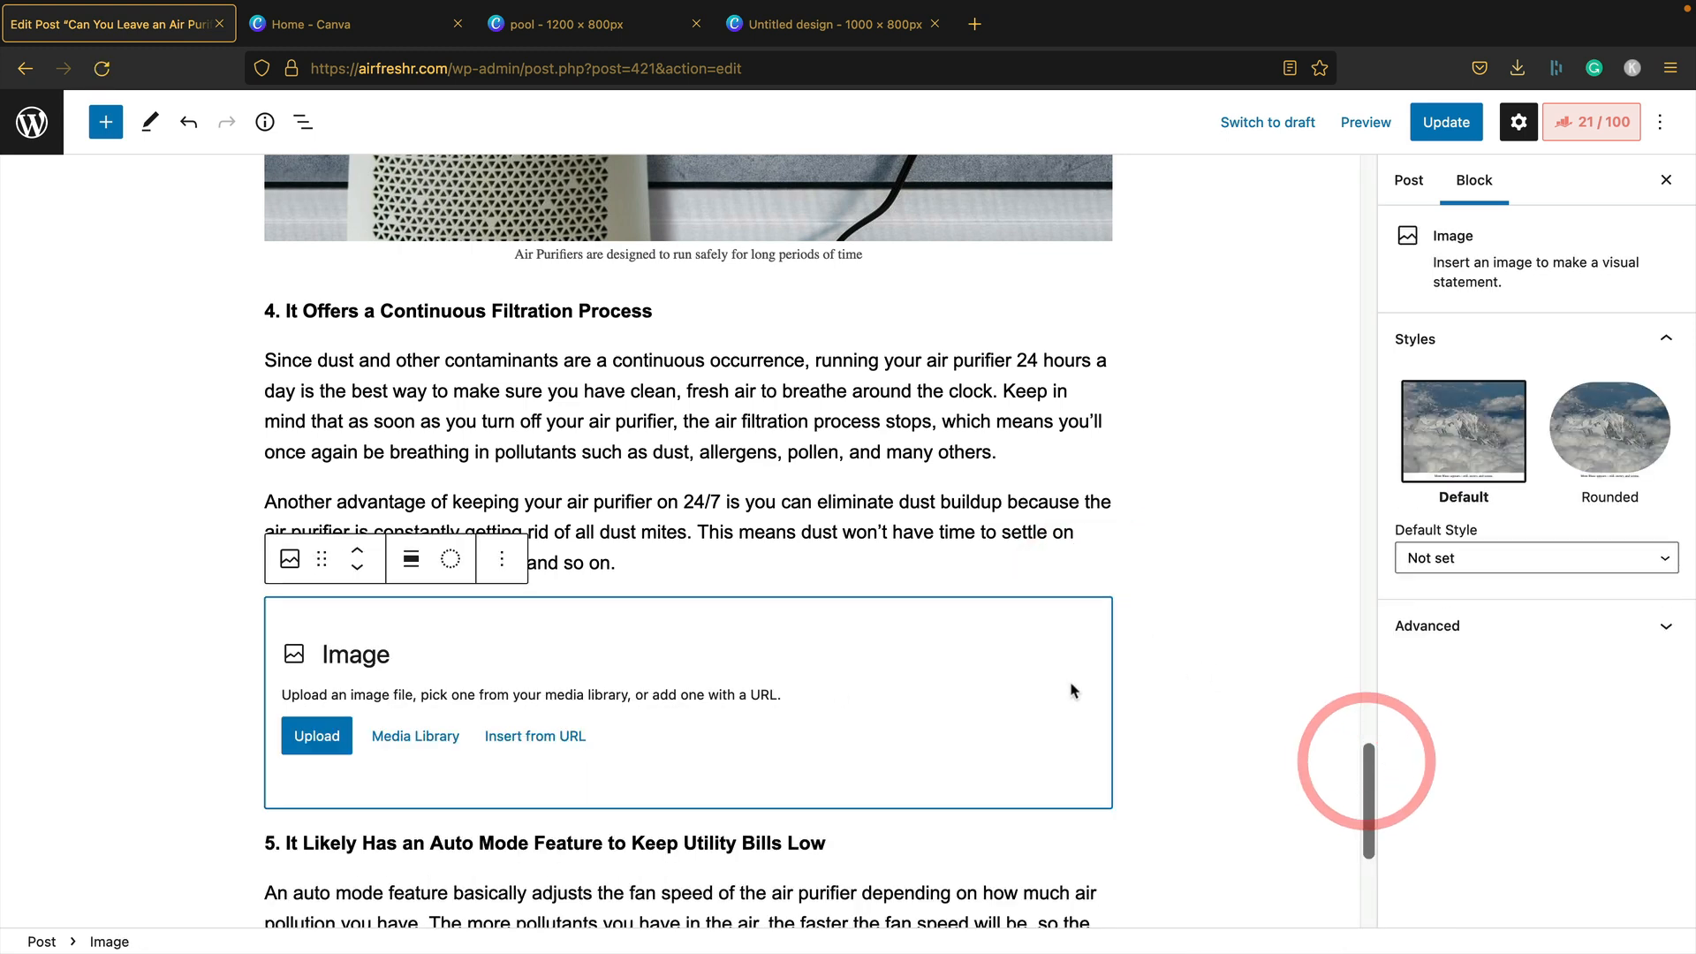
pyautogui.click(300, 733)
pyautogui.doubleClick(700, 230)
# Caption the filter image "Running an air purifier all the time helps keep your air clean"
pyautogui.scroll(-4, 1005, 475)
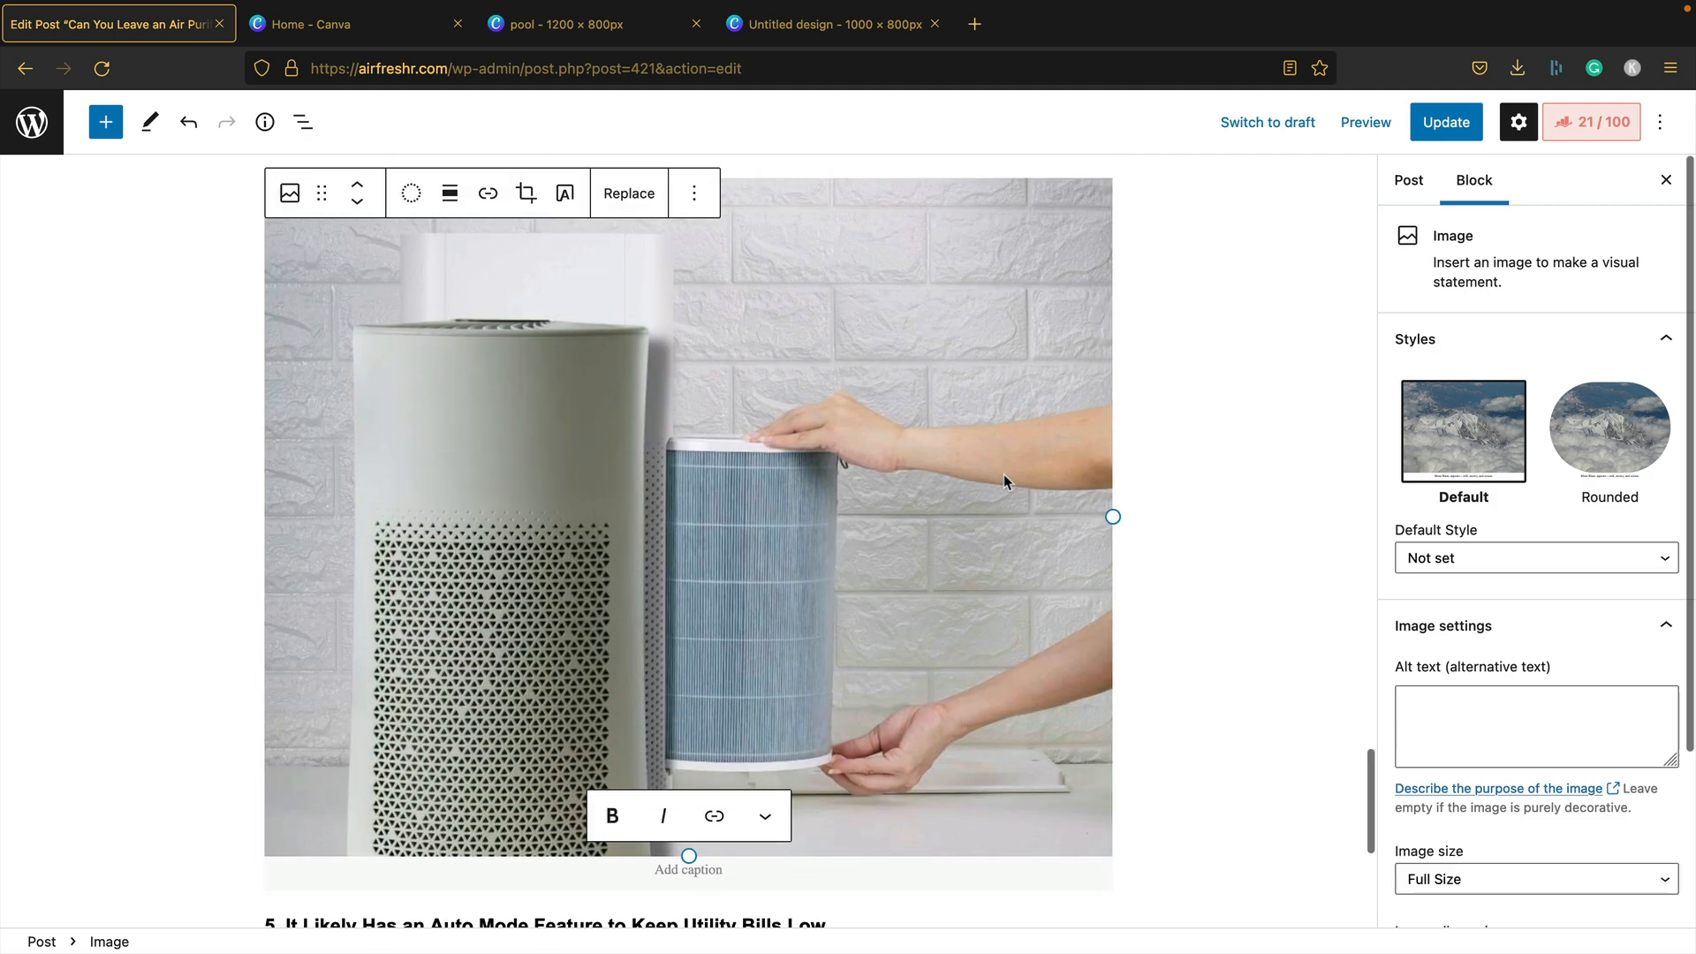
pyautogui.scroll(3, 1005, 477)
pyautogui.scroll(-1, 1005, 481)
pyautogui.scroll(-8, 1005, 478)
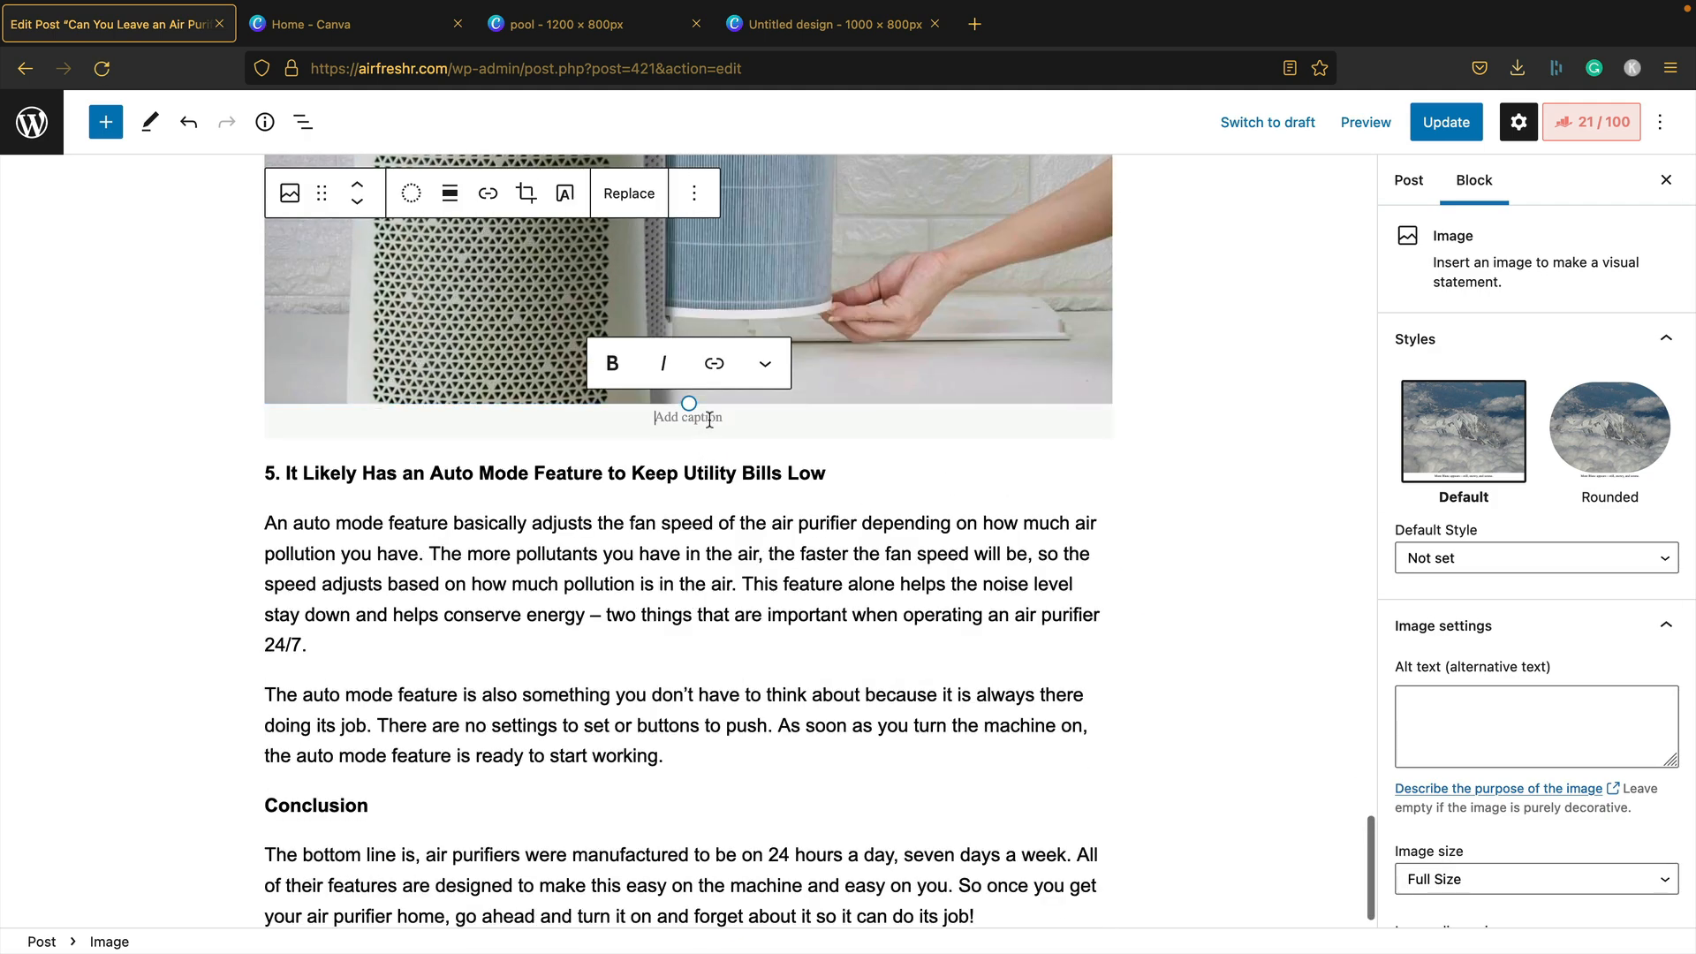
pyautogui.write('Running an air purifier all')
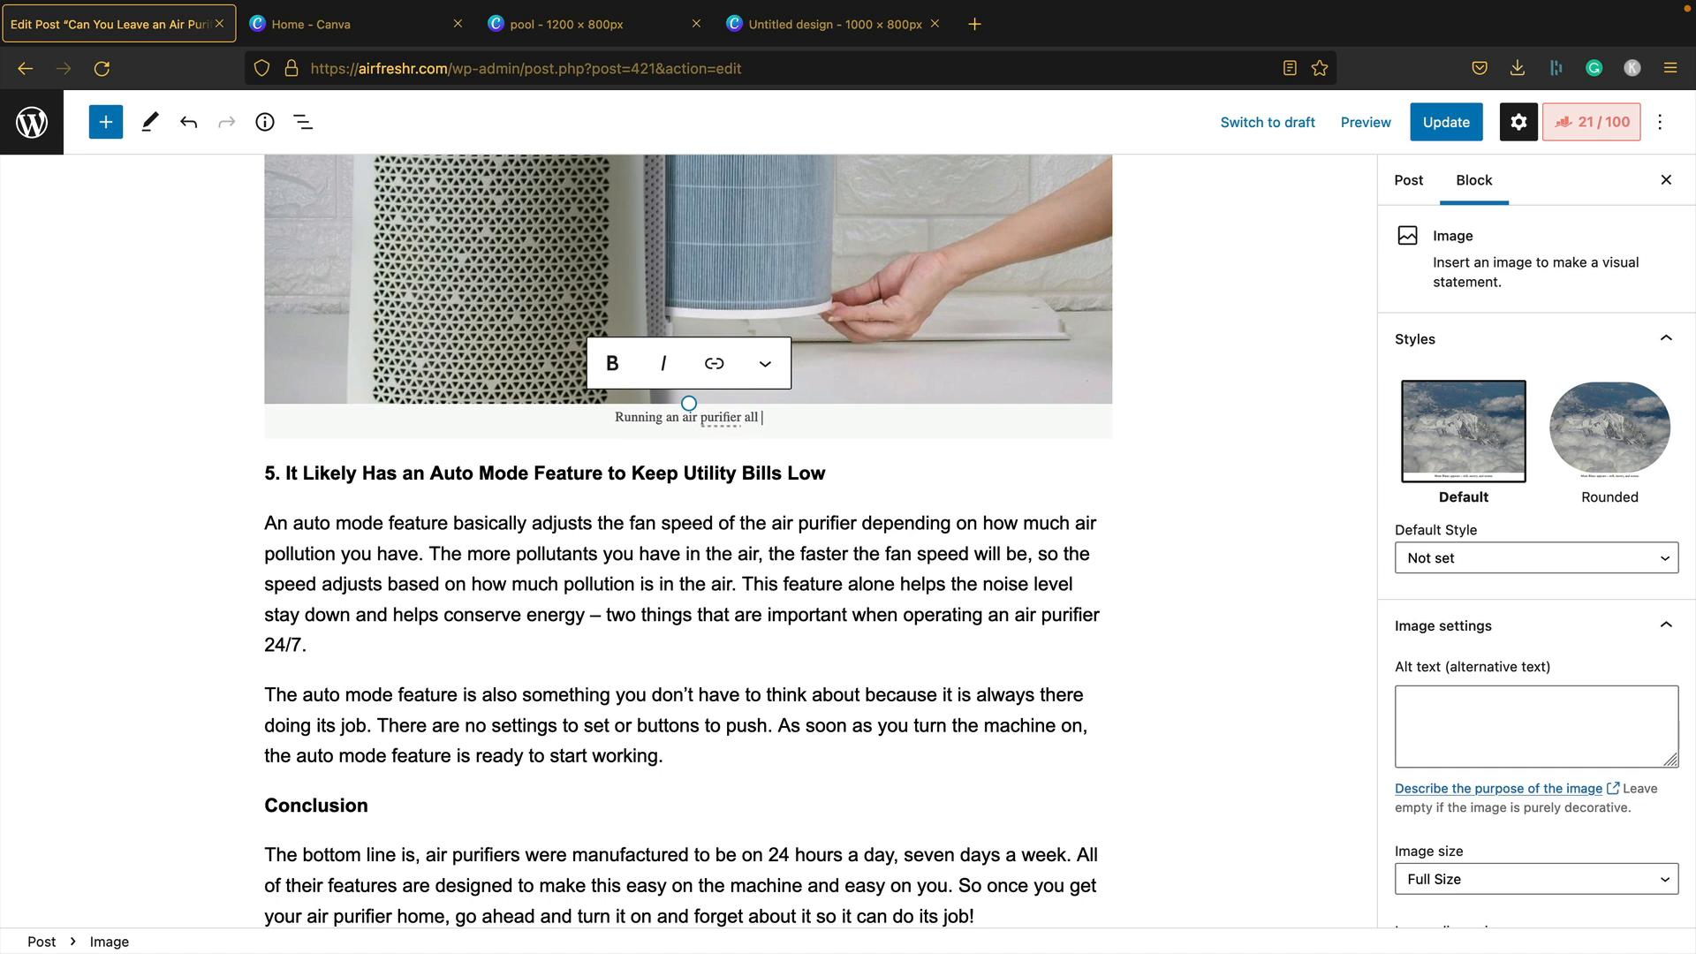
pyautogui.write('elp')
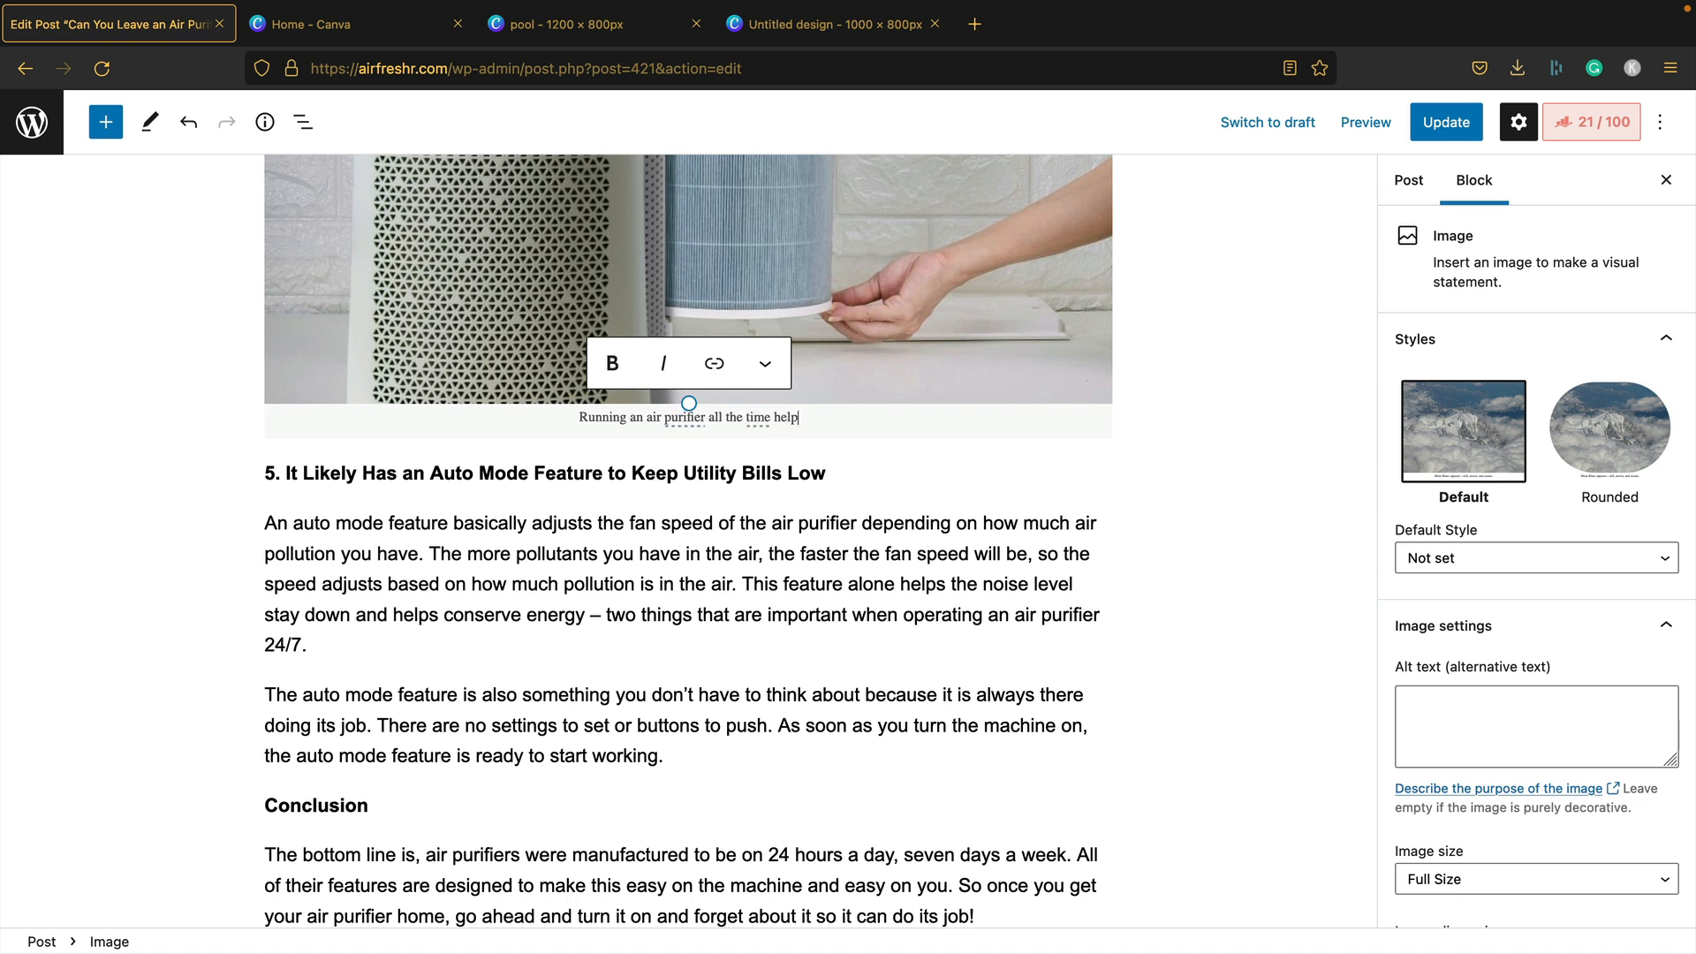
pyautogui.write('s keep your air clean')
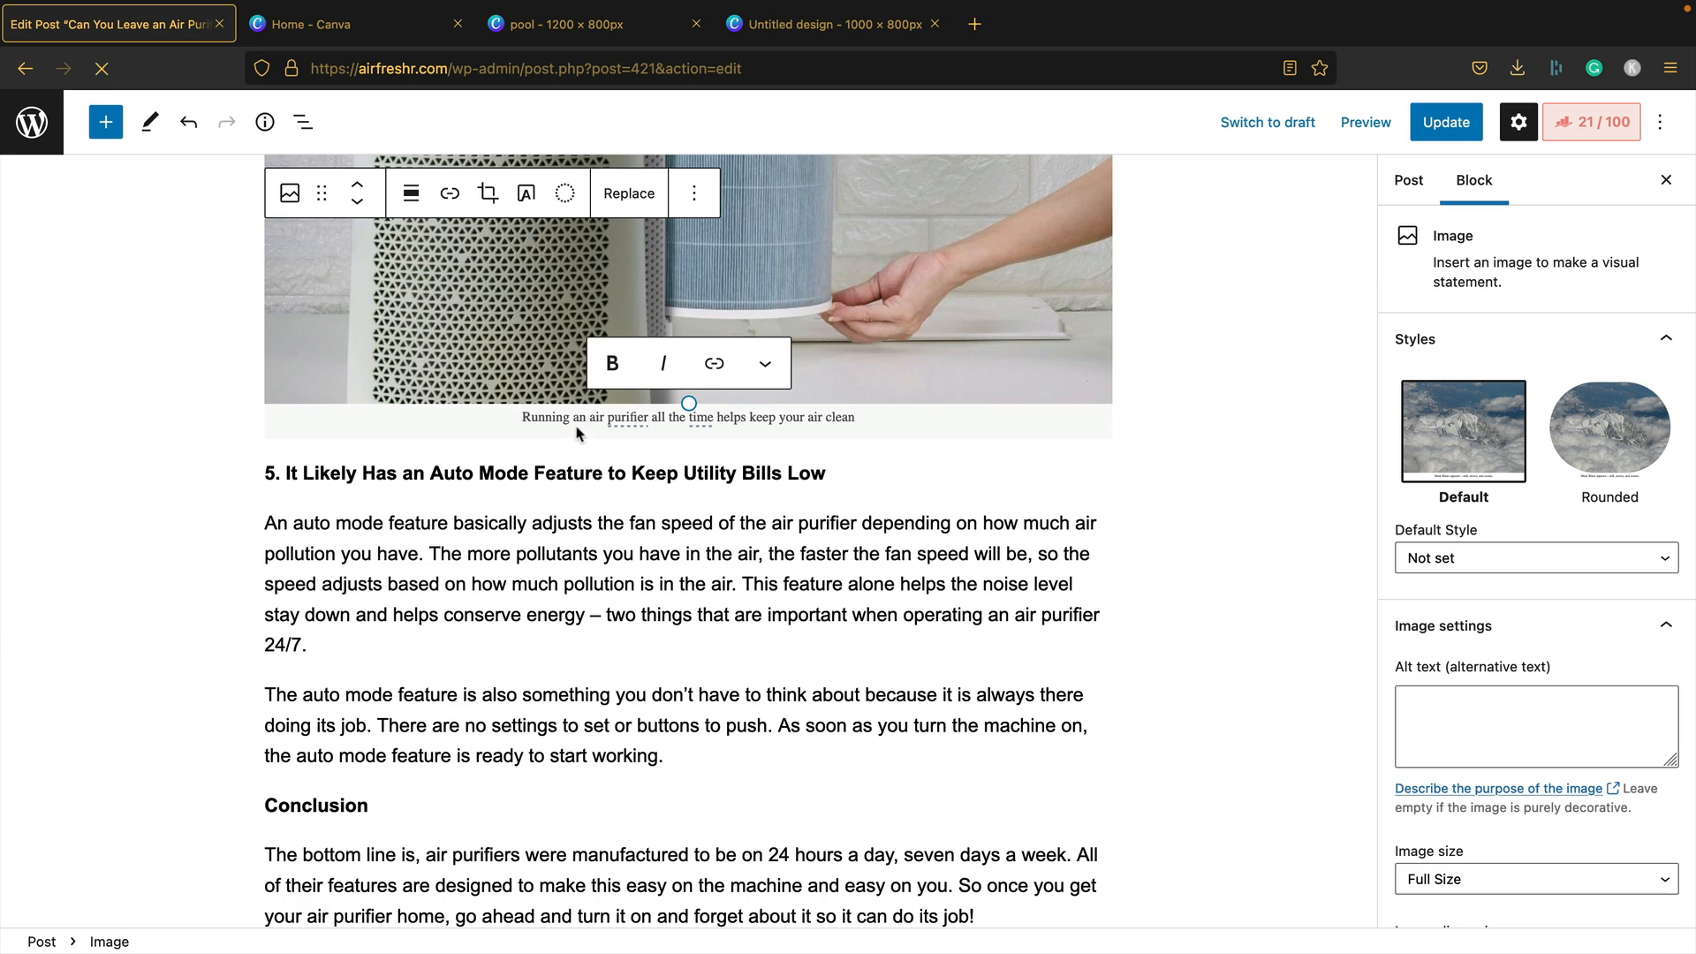
pyautogui.moveTo(637, 419)
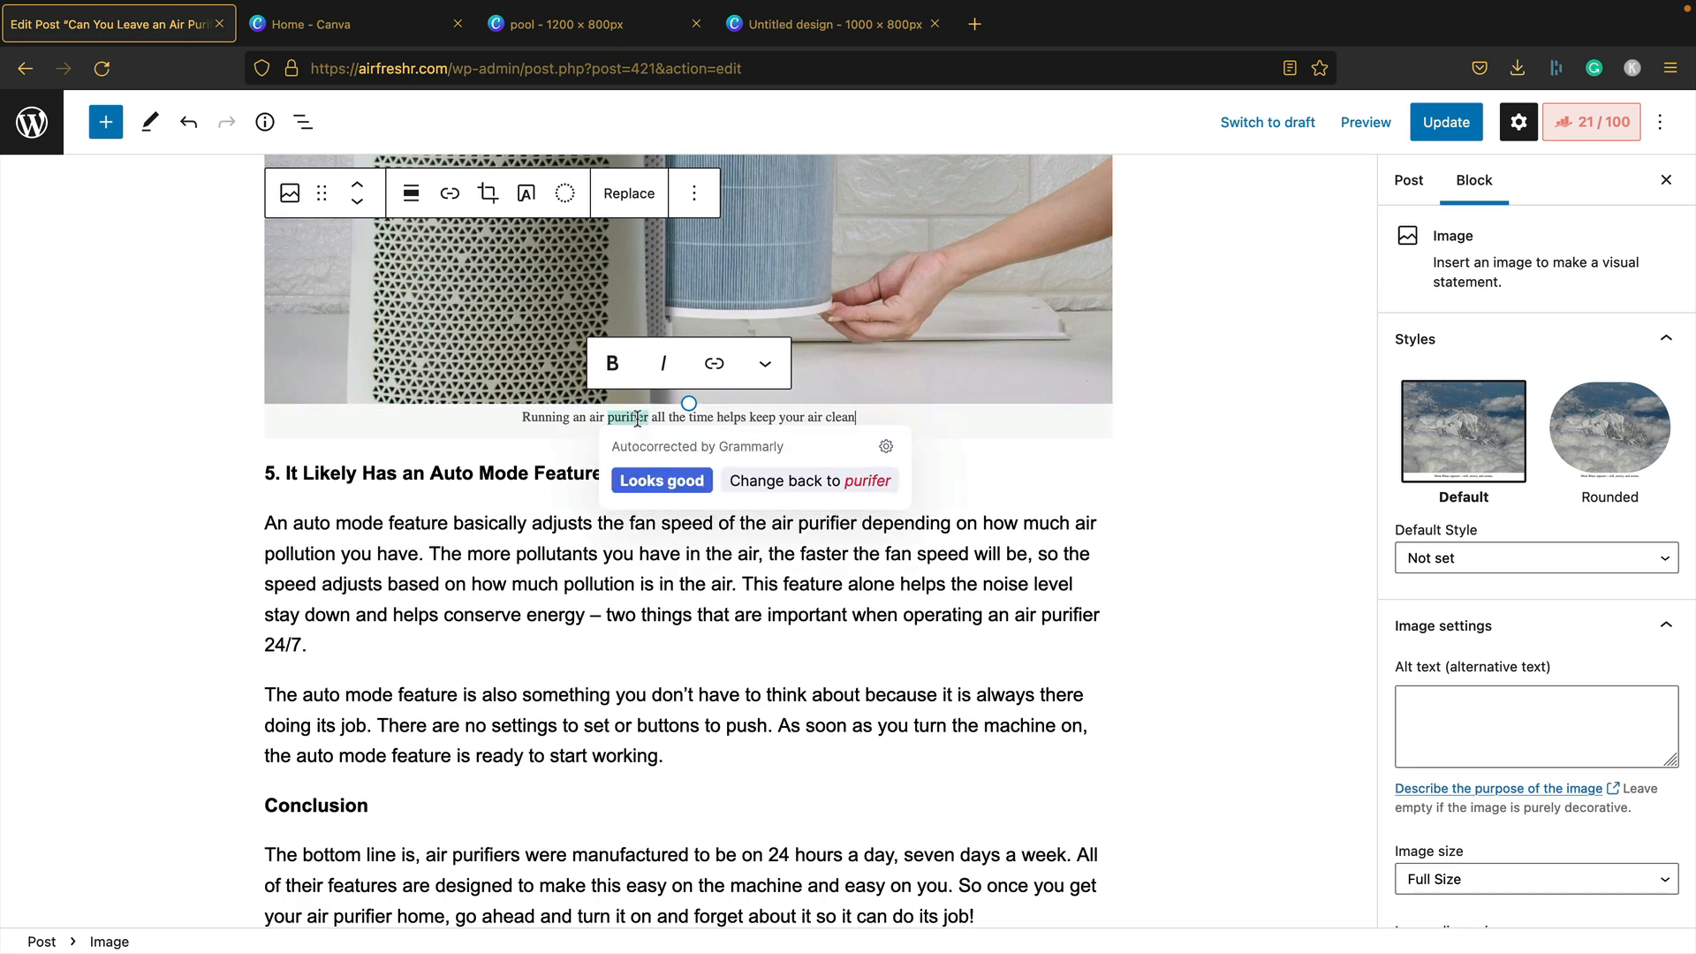
# Add an empty paragraph at the end of section 5 on the auto mode feature
pyautogui.click(757, 540)
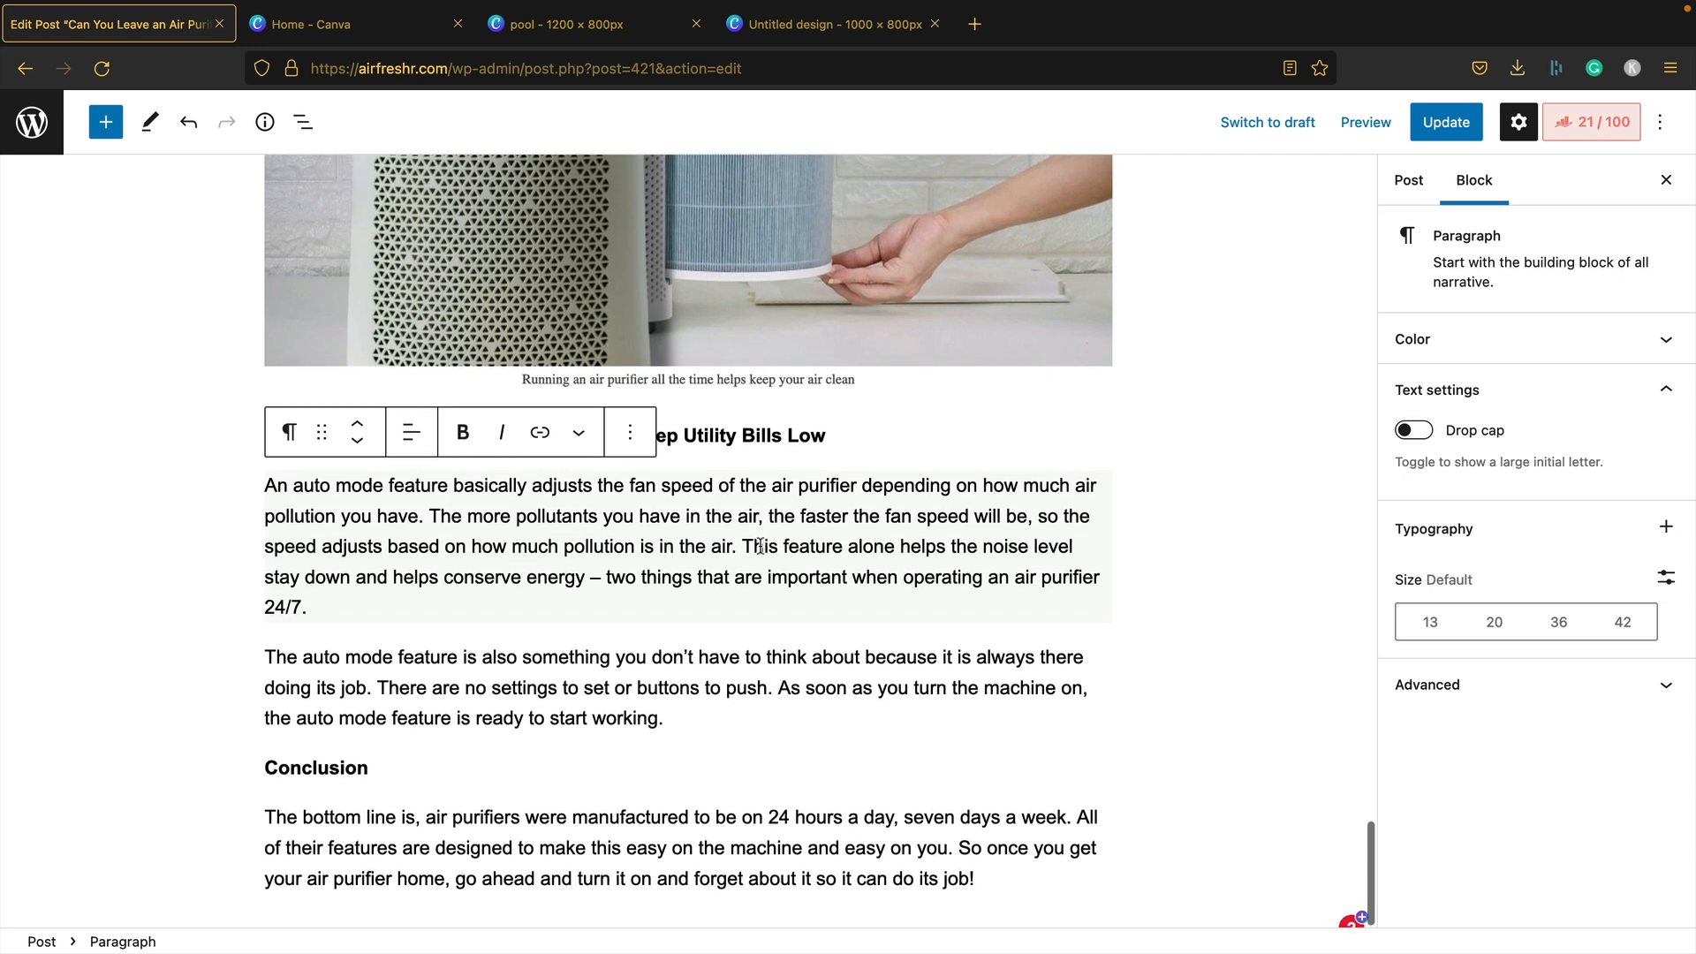
pyautogui.click(692, 716)
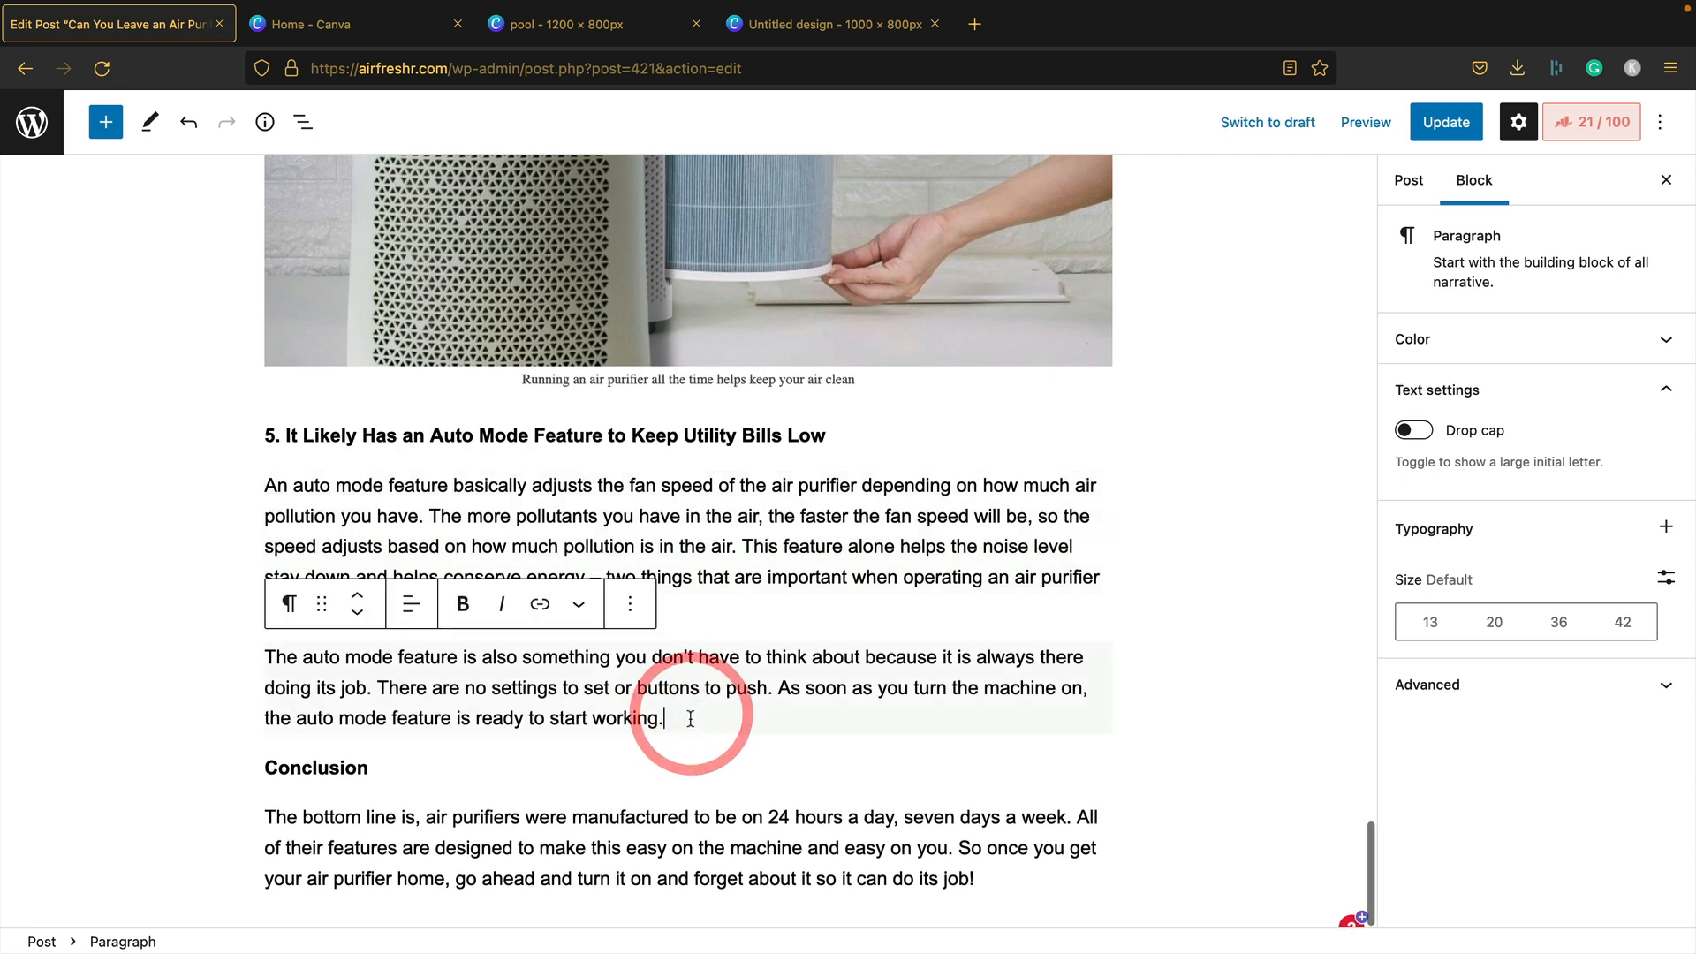
pyautogui.press('Return')
# Switch to the 1000 × 800 px Canva design and search the photos for "auto screen"
pyautogui.click(799, 27)
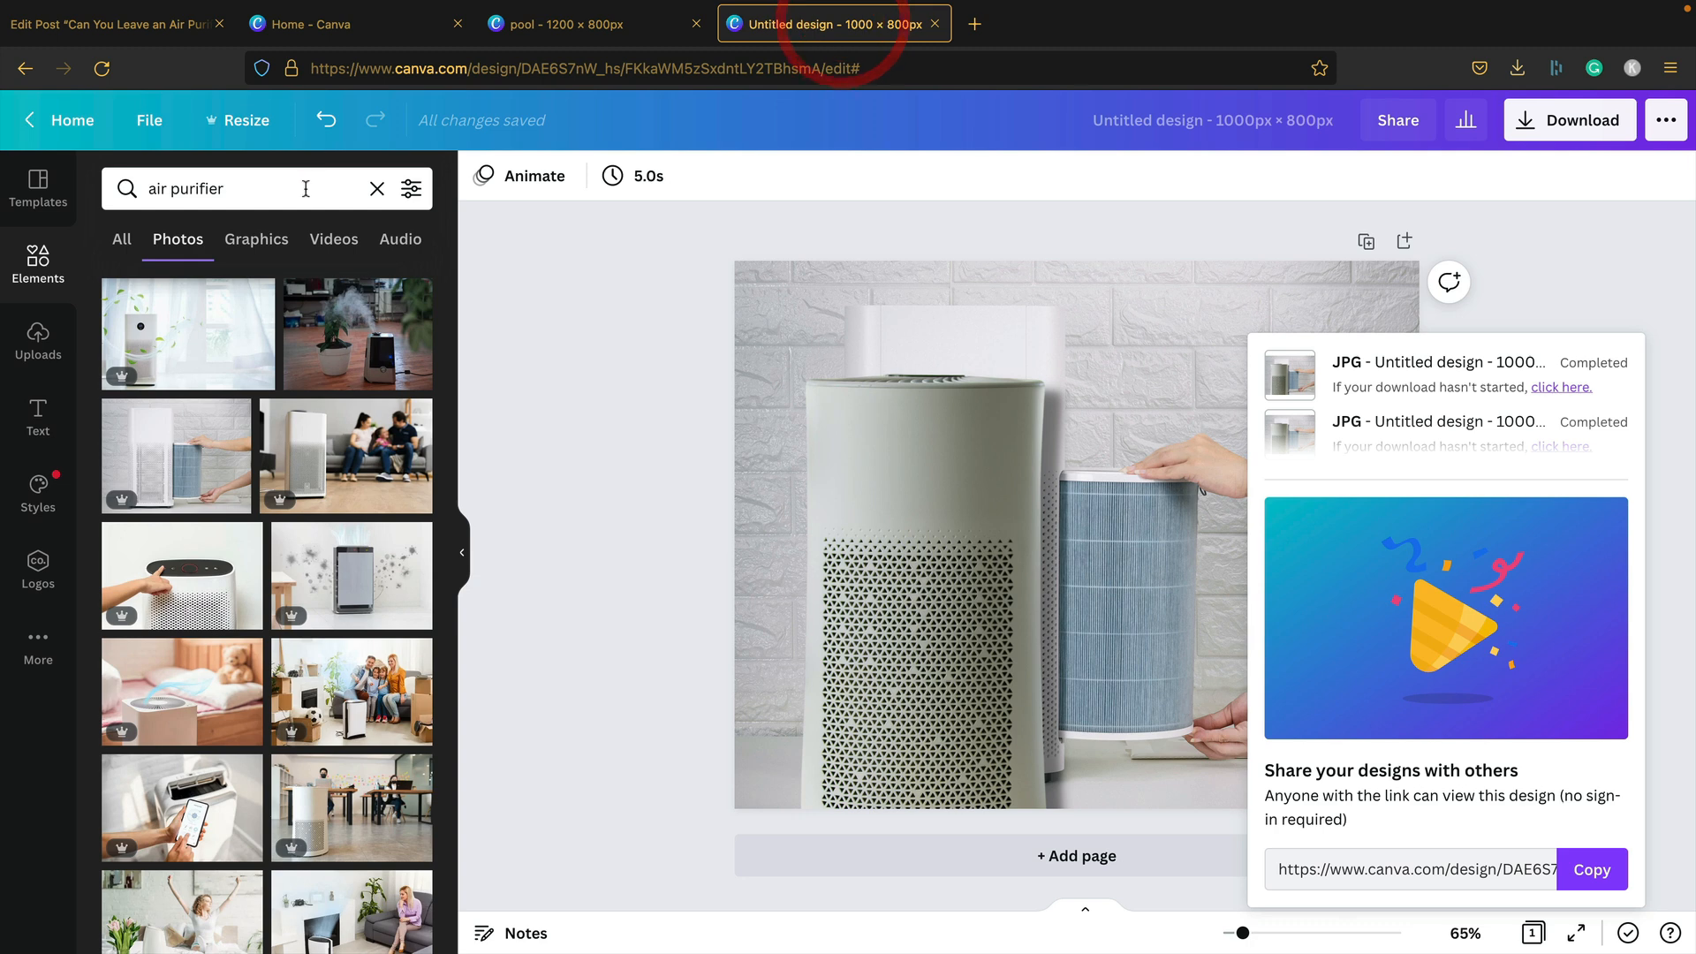
pyautogui.moveTo(307, 189); pyautogui.dragTo(28, 155)
pyautogui.write('auto')
pyautogui.press('Return')
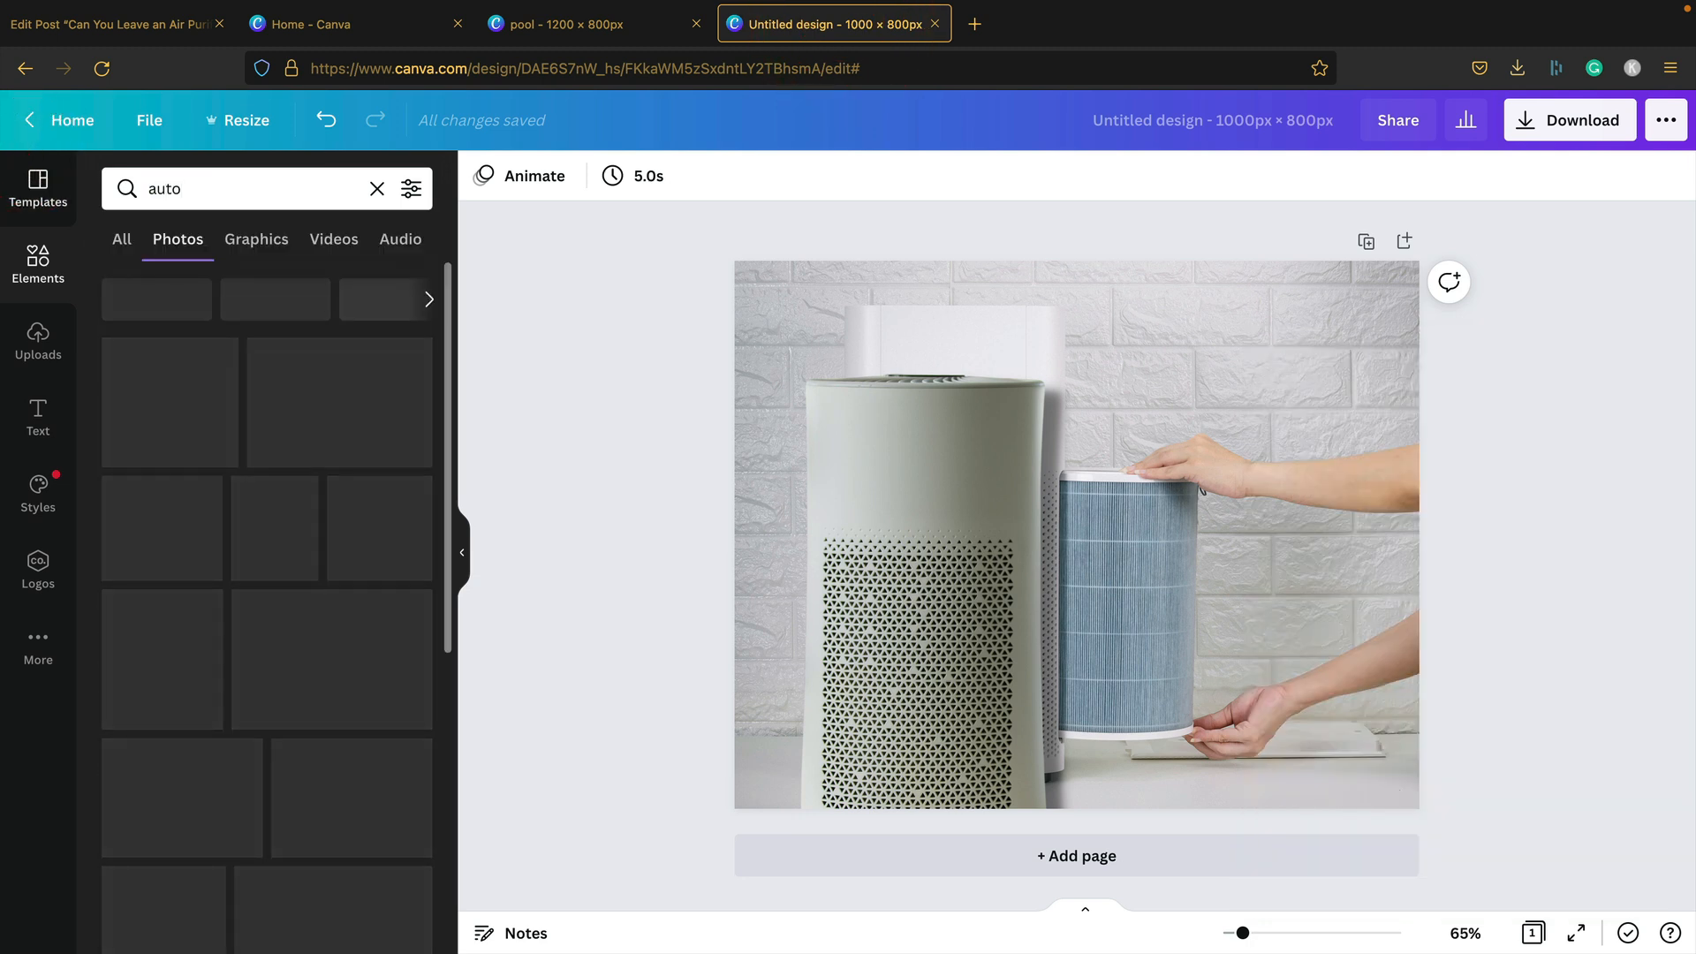
pyautogui.click(235, 199)
pyautogui.write('scrree')
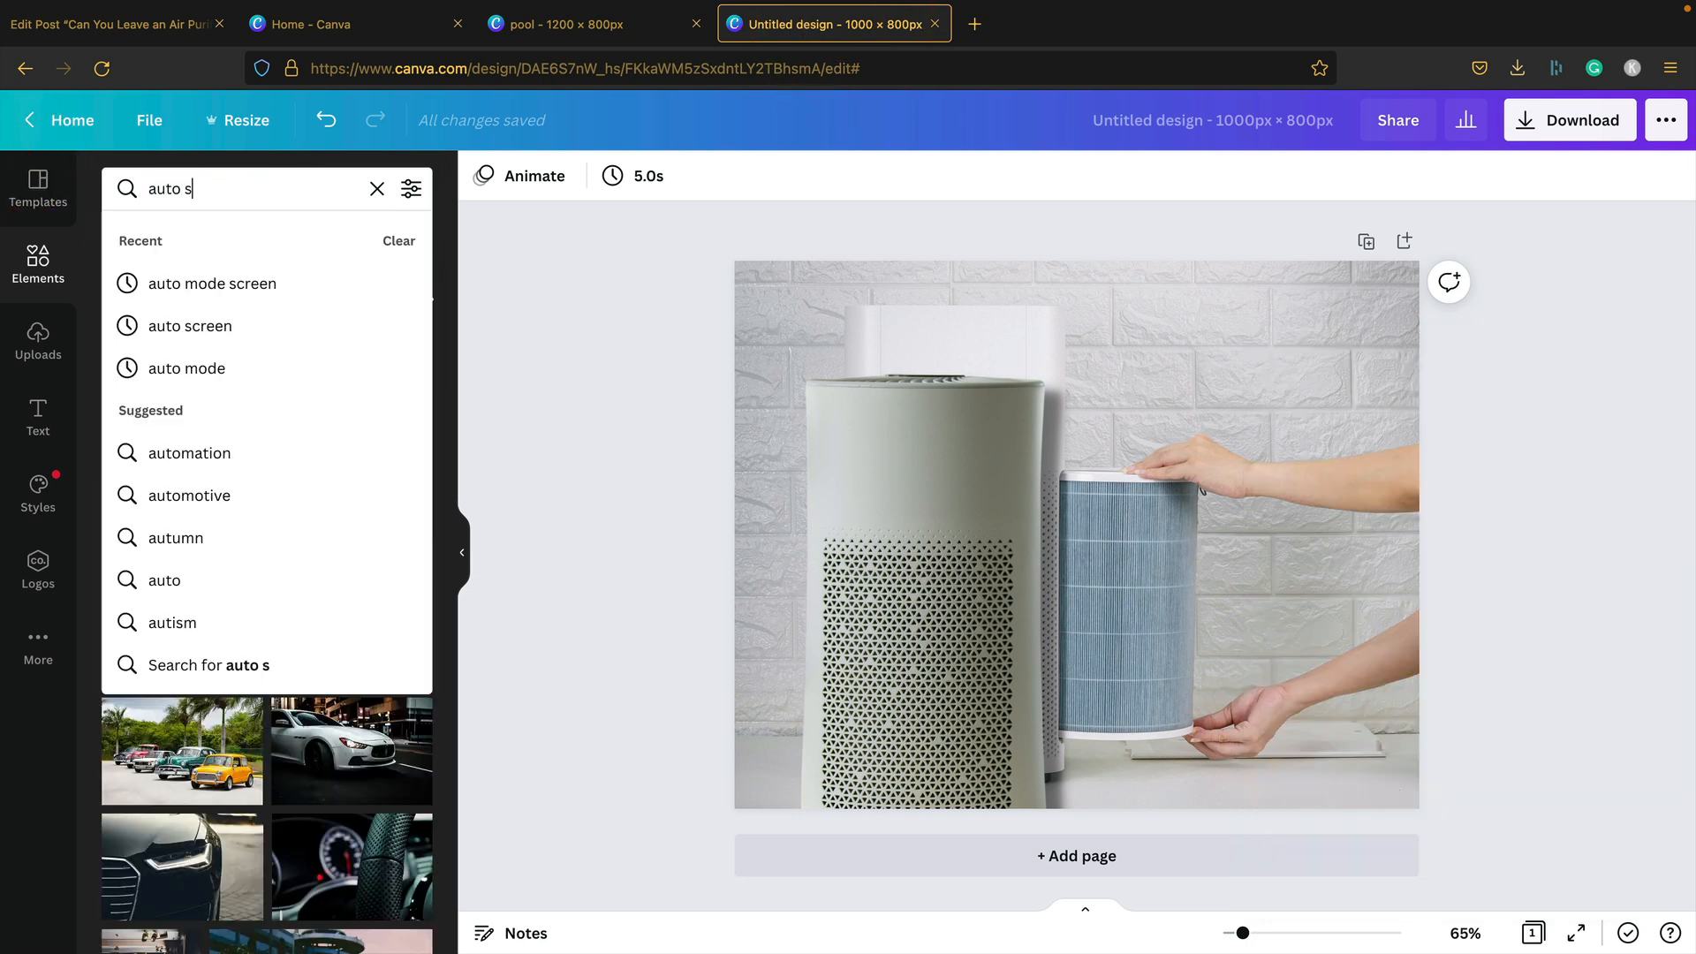
pyautogui.press('BackSpace')
pyautogui.press('BackSpace')
pyautogui.press('BackSpace')
pyautogui.write('een')
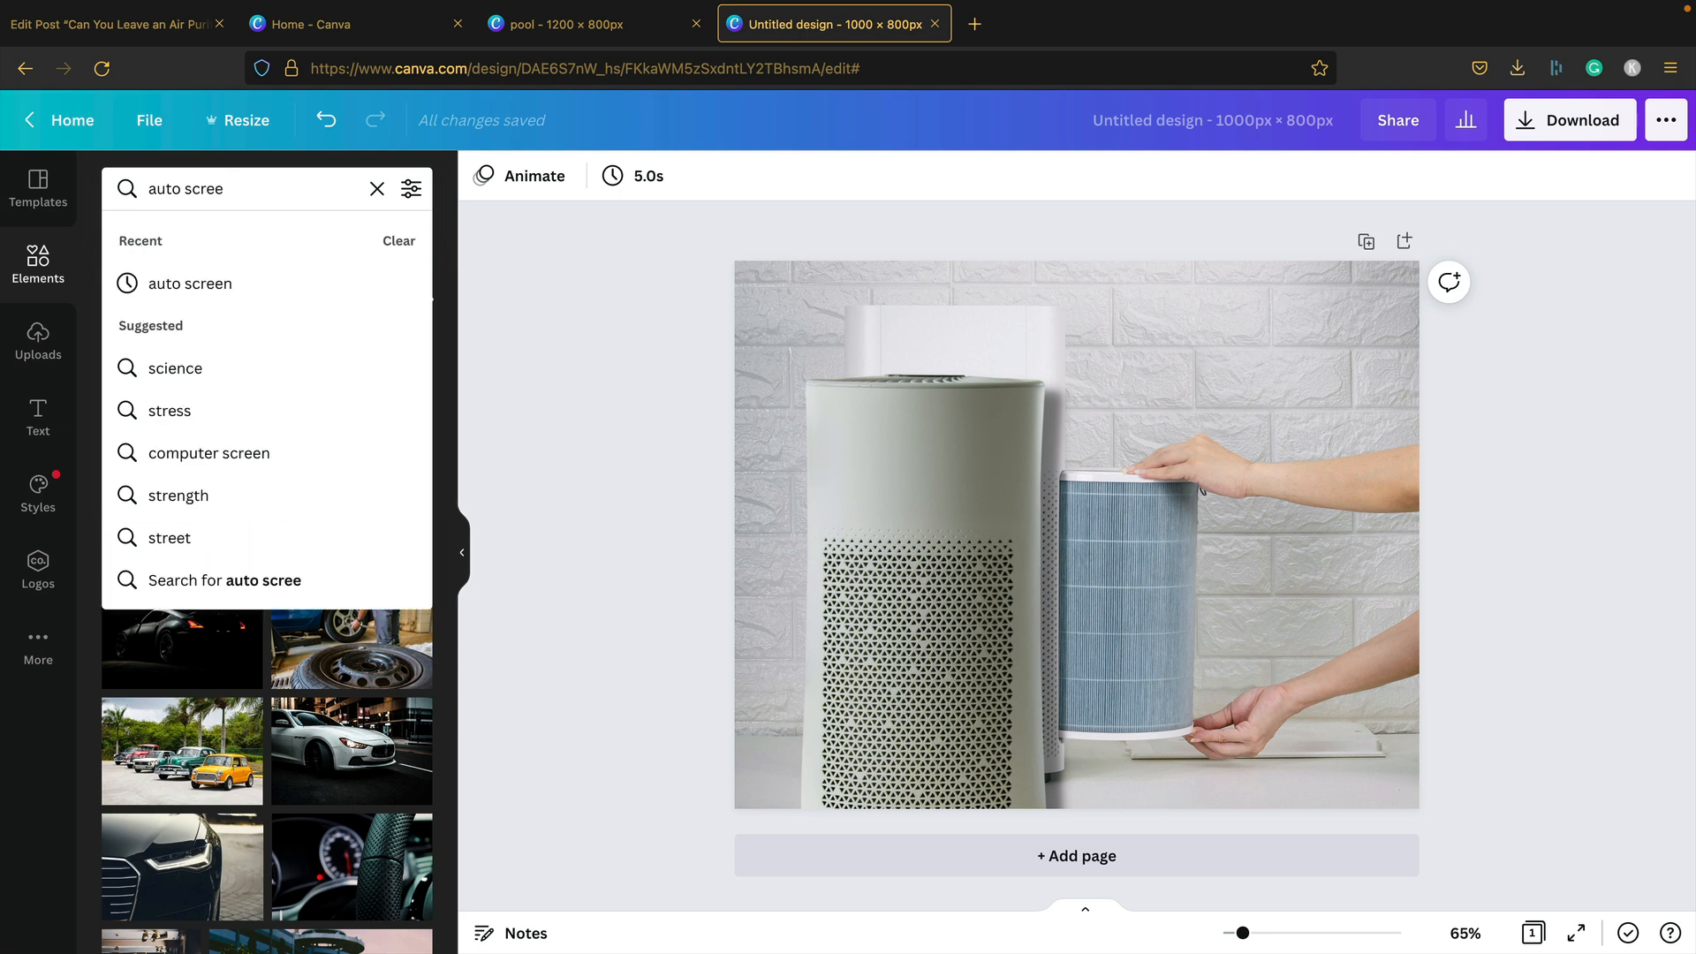
pyautogui.press('Return')
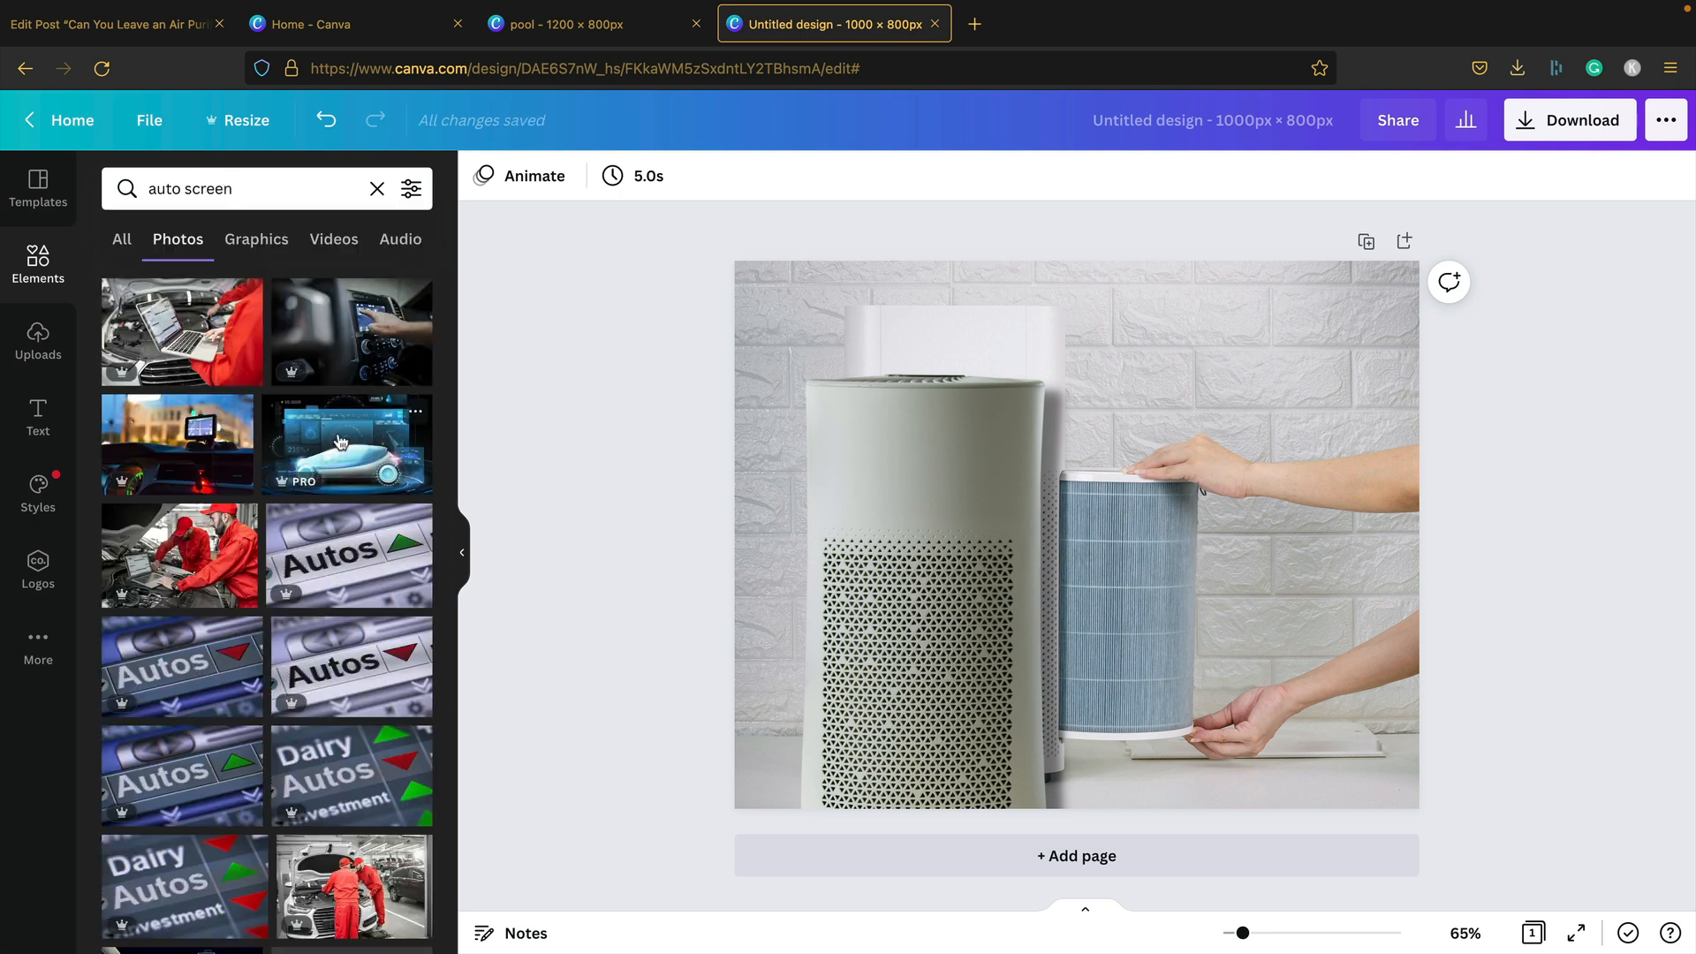
# Look through the "auto screen" photos for a picture that suits the auto mode section
pyautogui.scroll(-3, 360, 382)
pyautogui.scroll(-6, 361, 382)
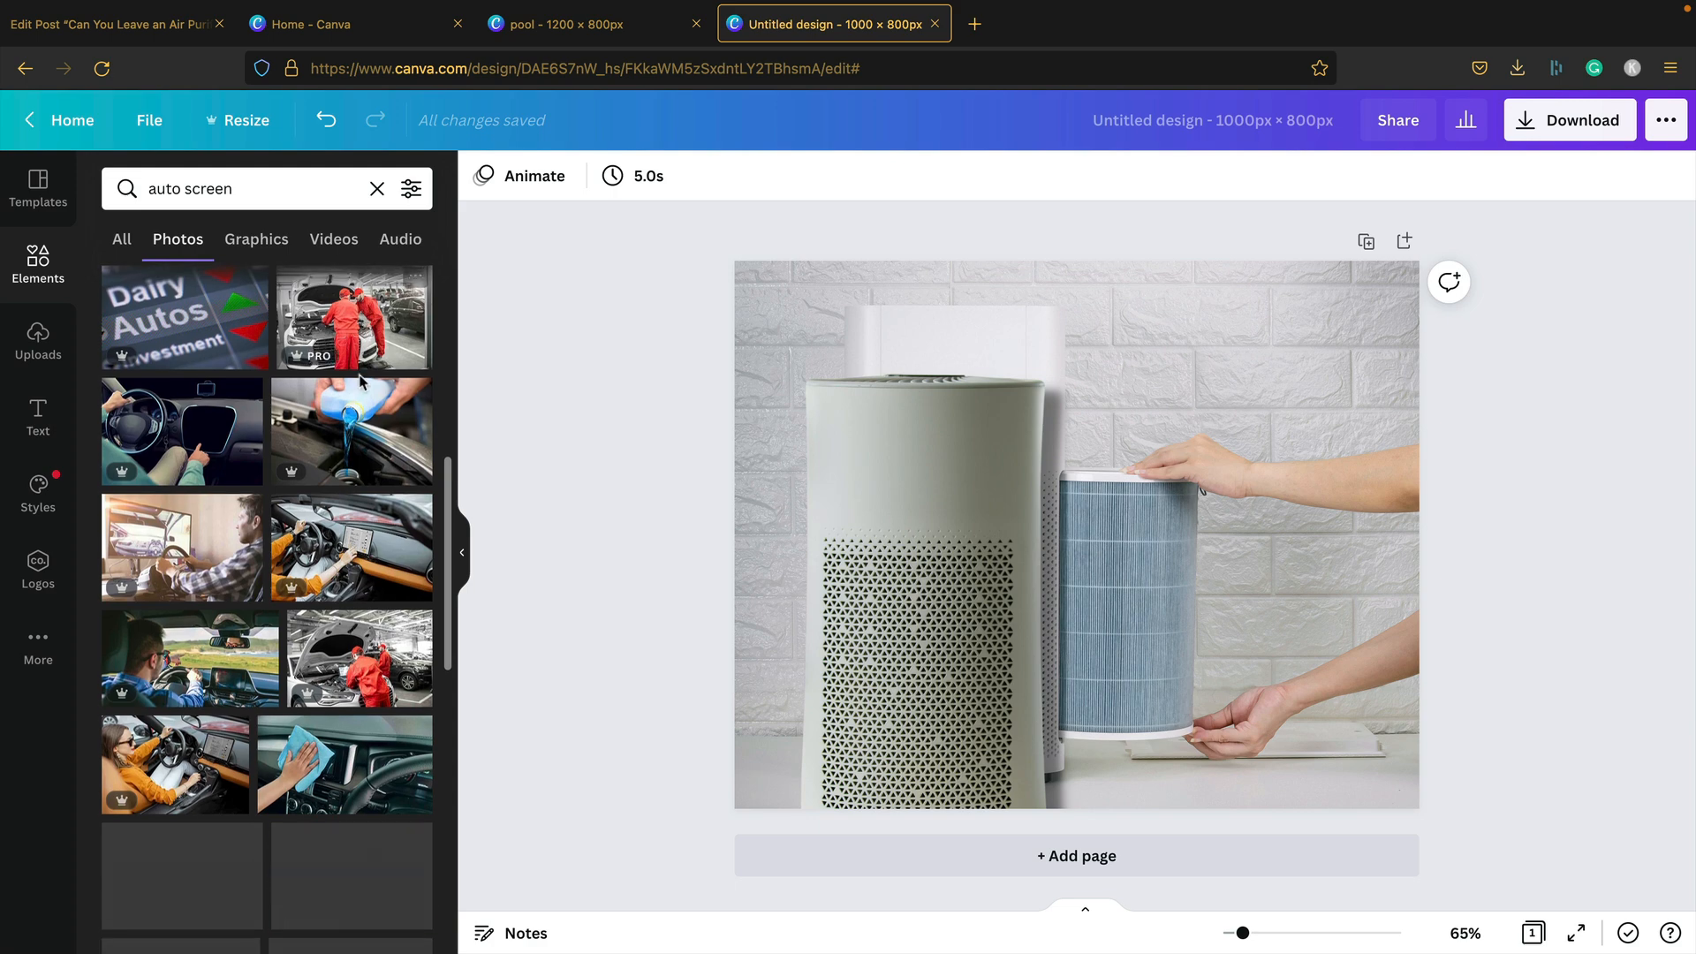
pyautogui.scroll(-2, 362, 380)
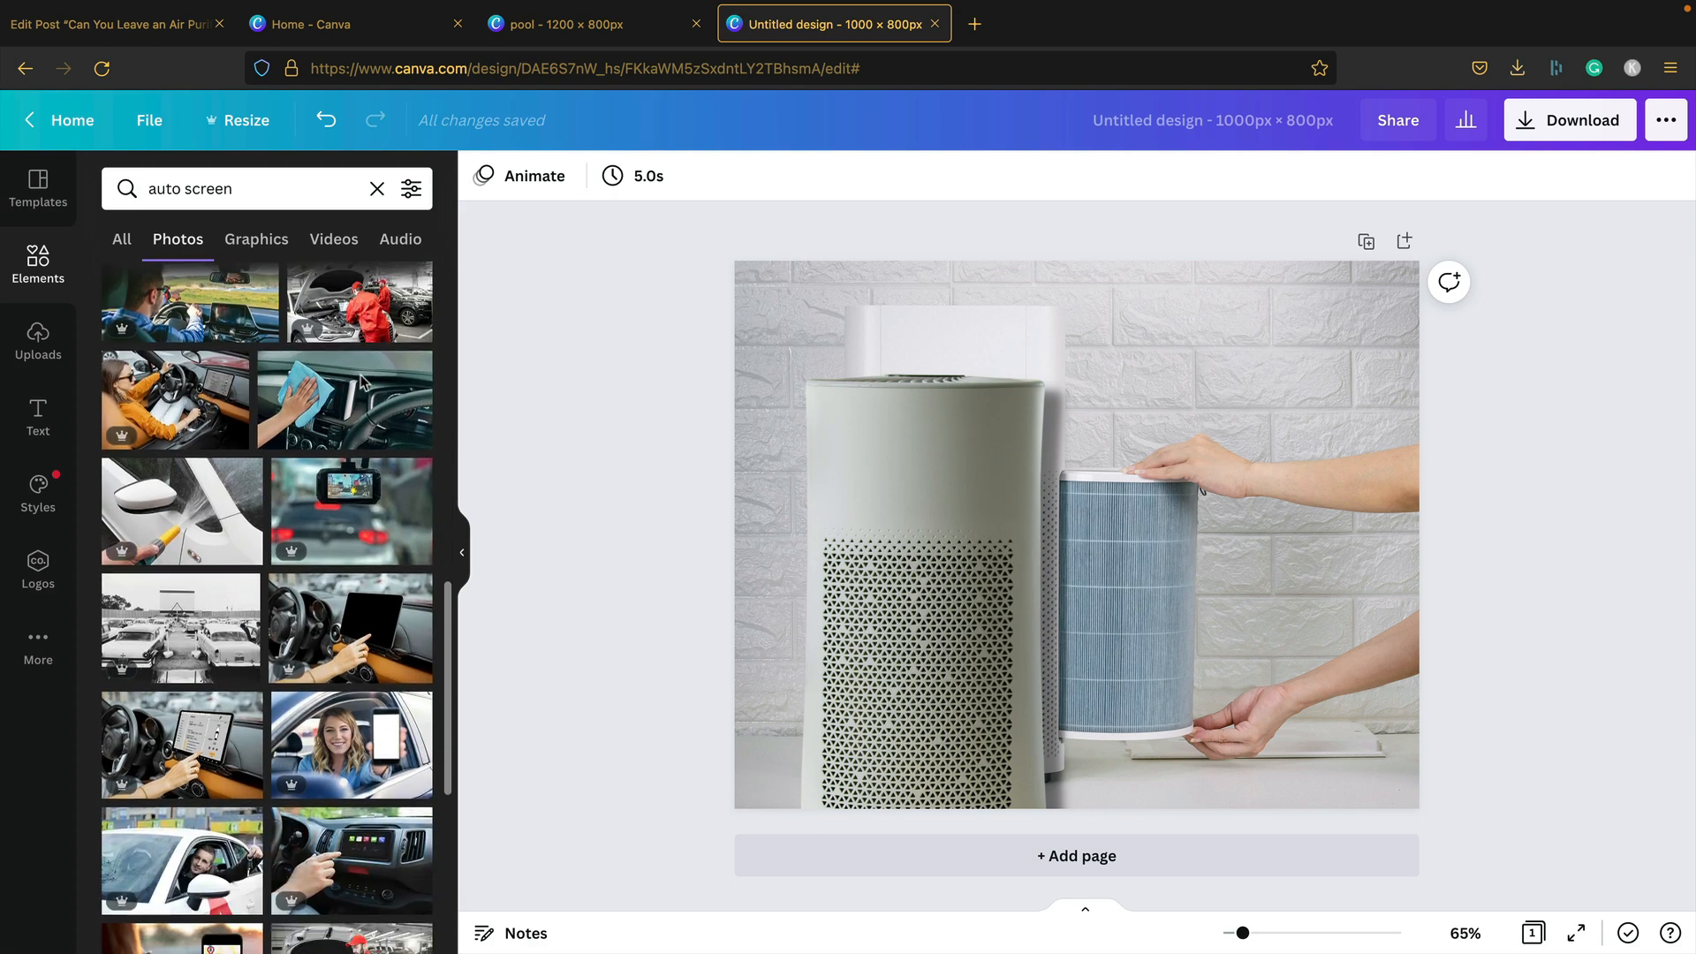
pyautogui.scroll(-4, 360, 381)
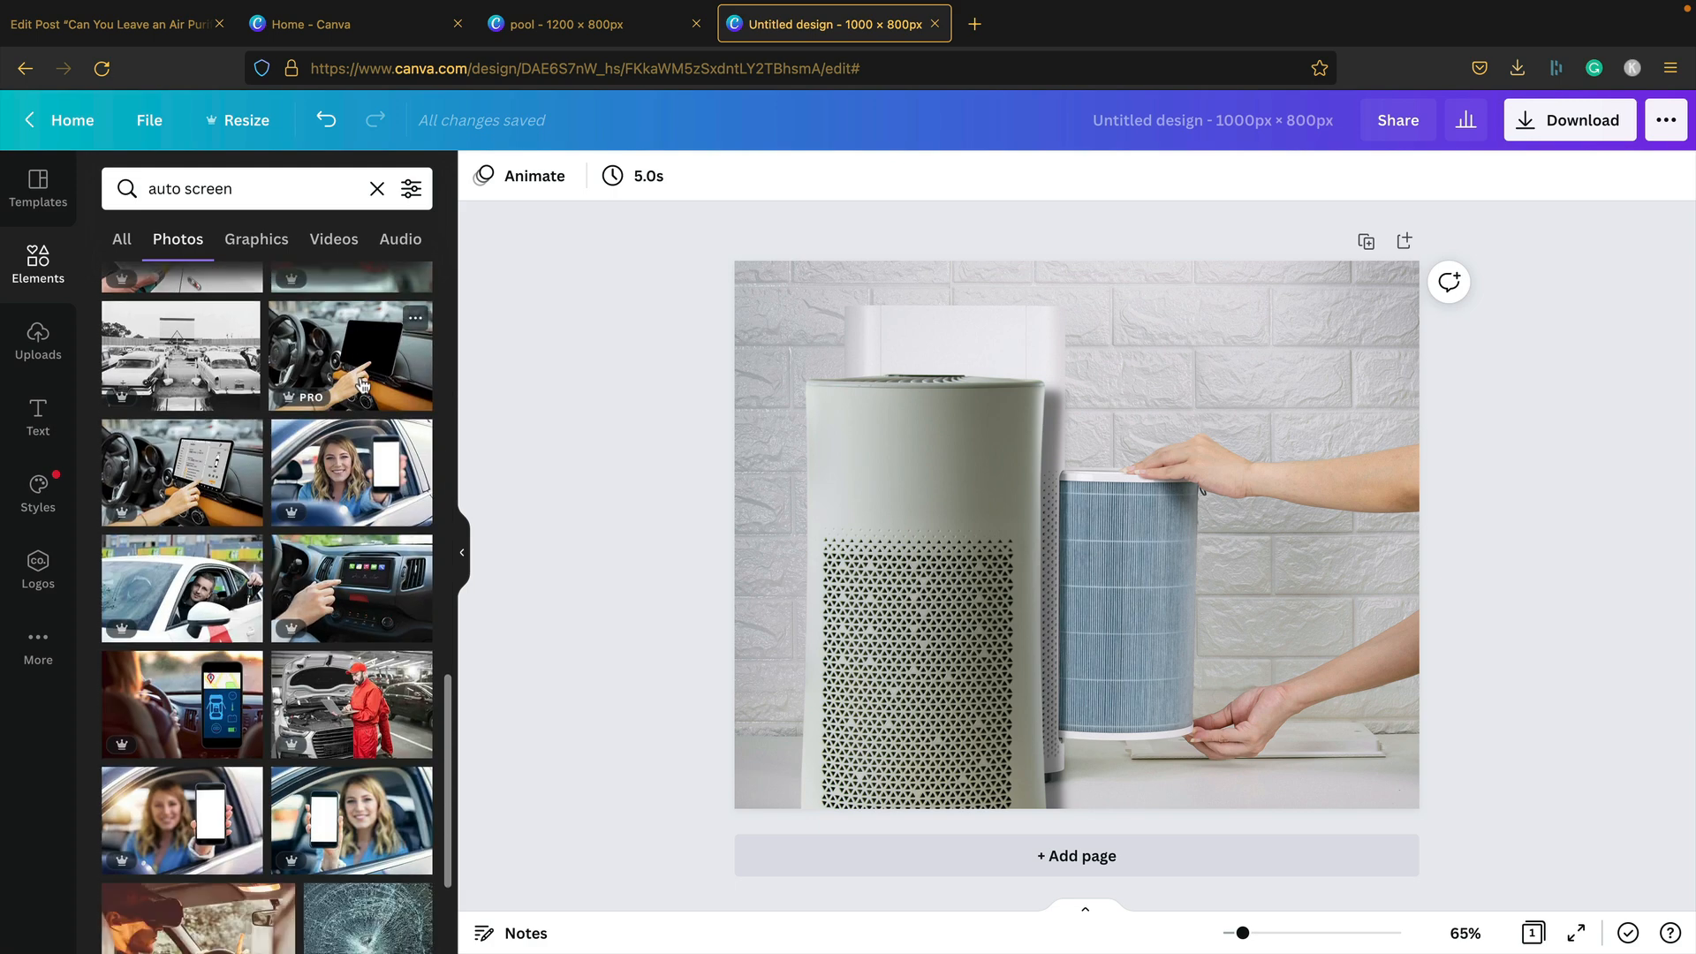
pyautogui.scroll(-10, 362, 381)
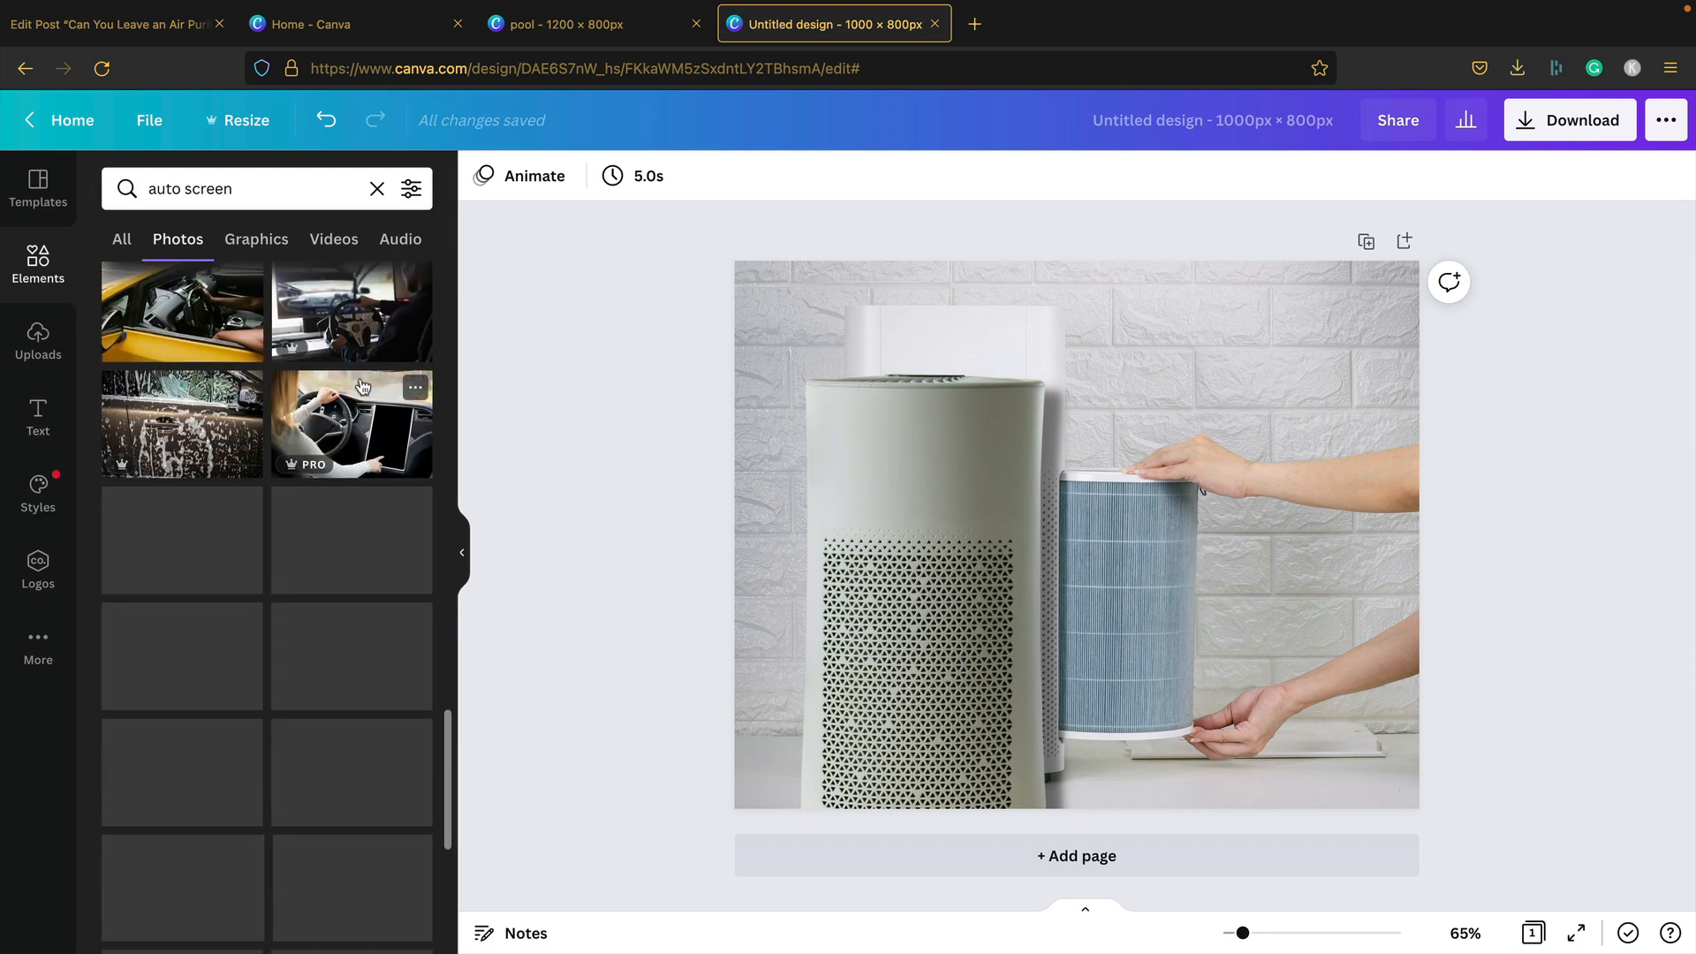
pyautogui.scroll(-8, 363, 385)
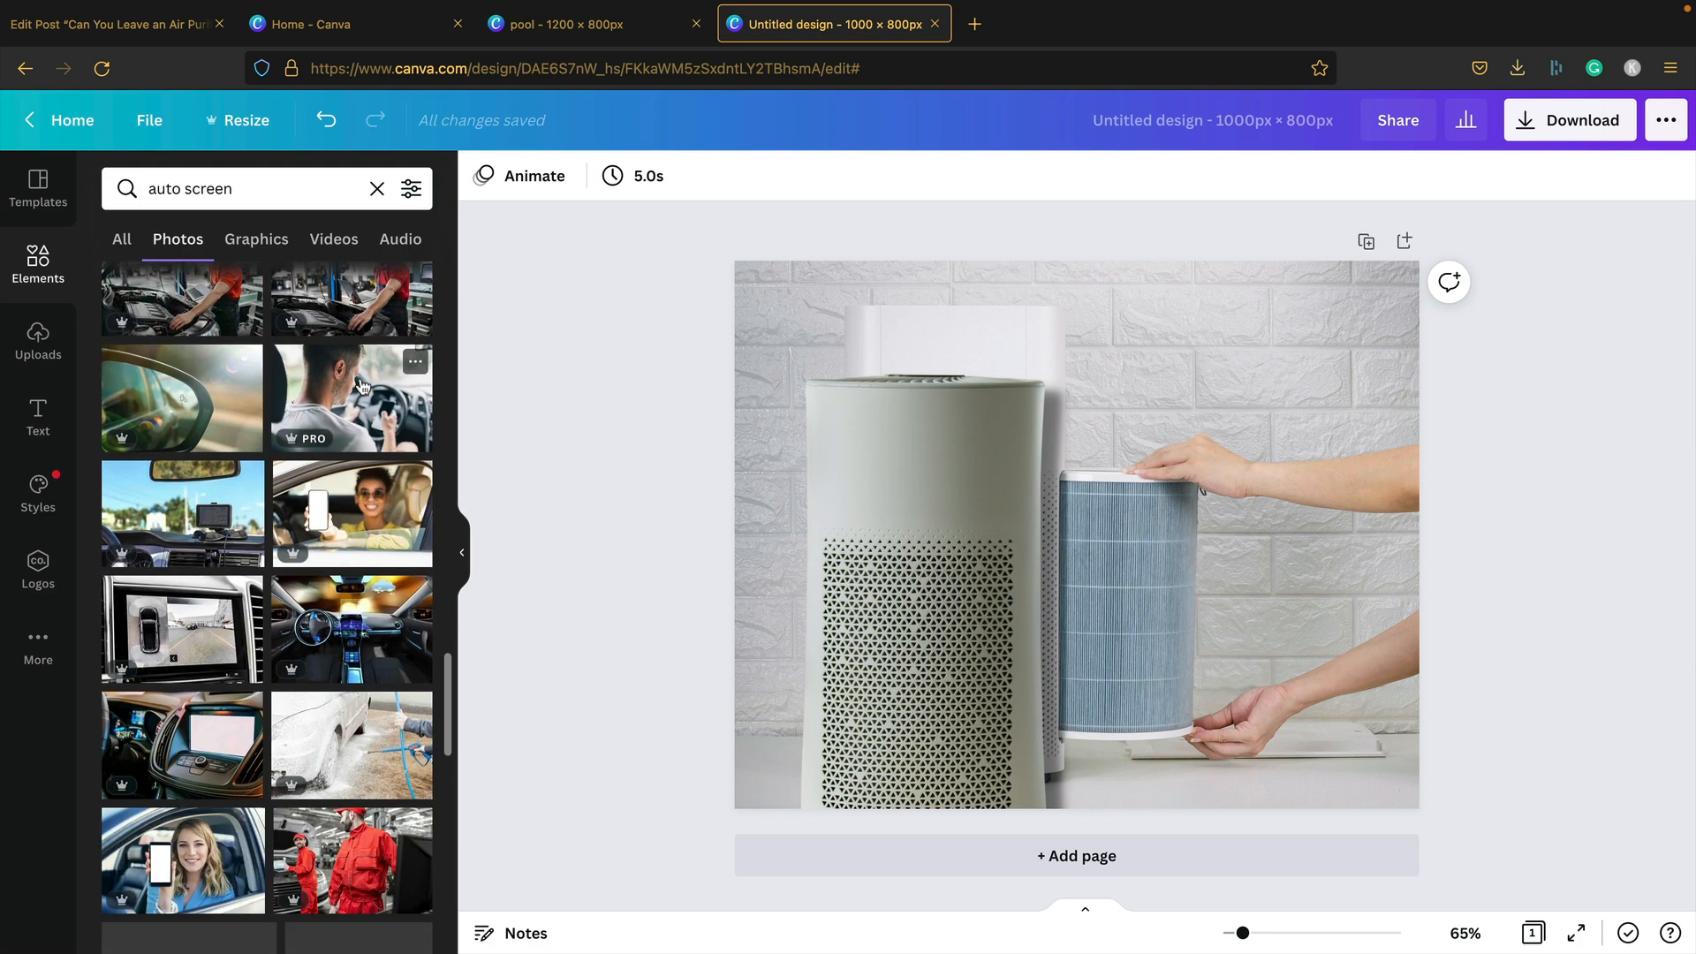
pyautogui.scroll(-10, 362, 386)
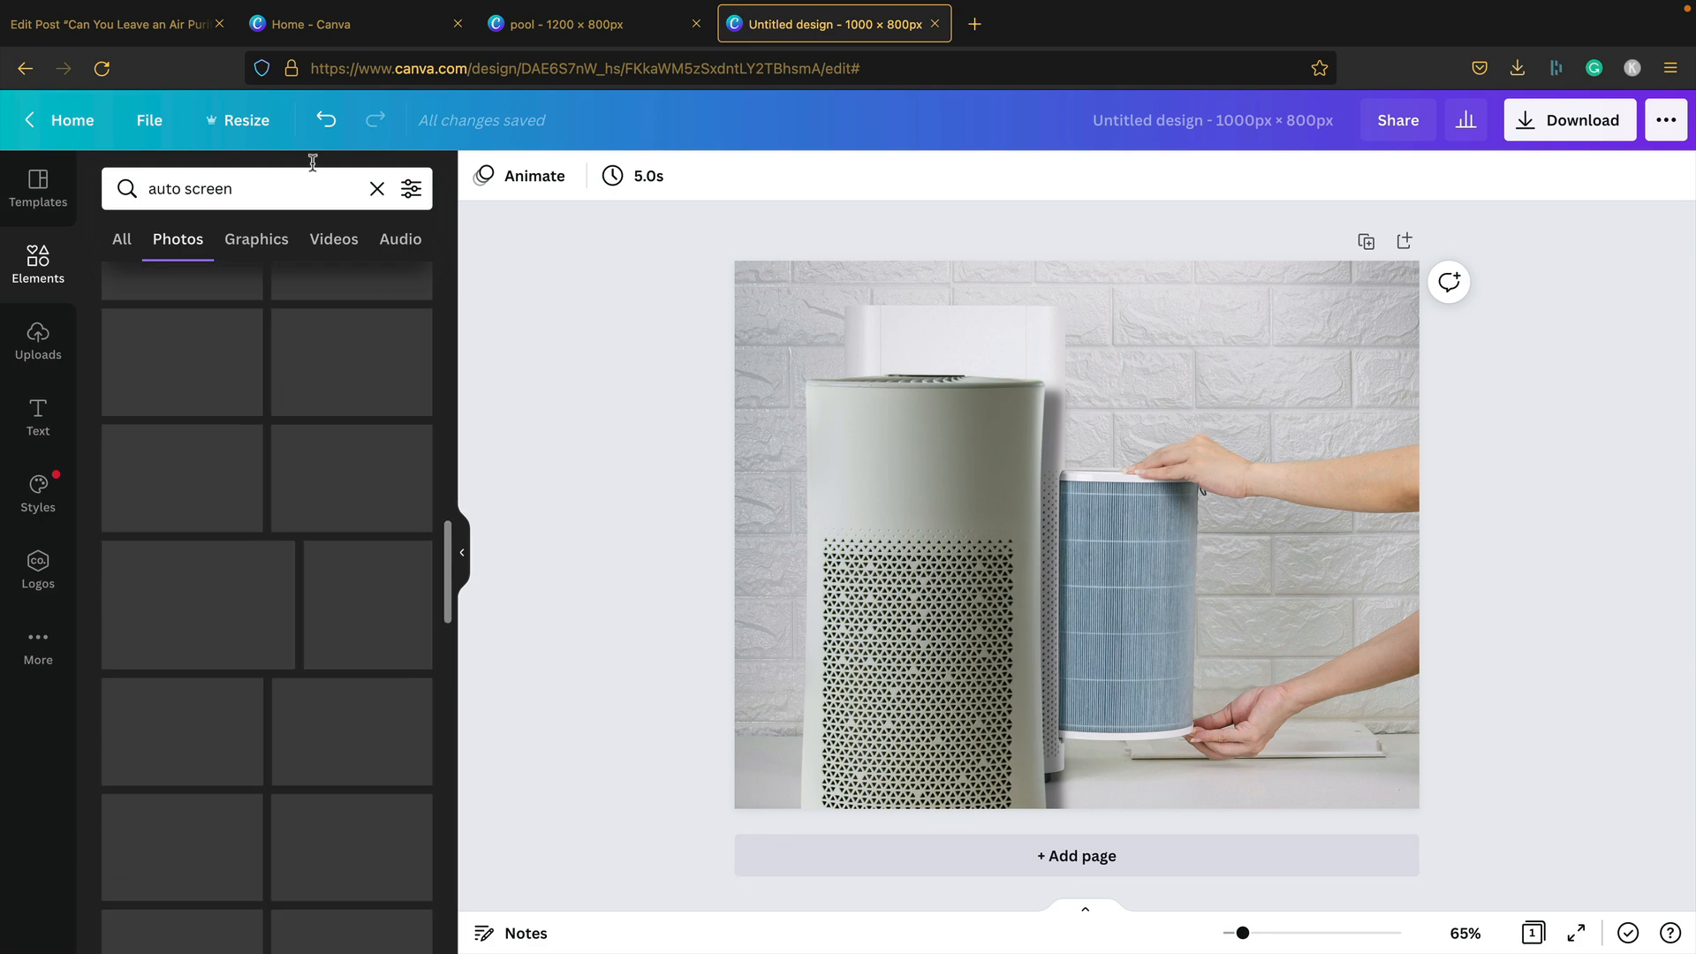
# Search the photos for "air purifier screen" and add the photo of hands holding a phone beside a white purifier
pyautogui.click(255, 189)
pyautogui.write('air pur')
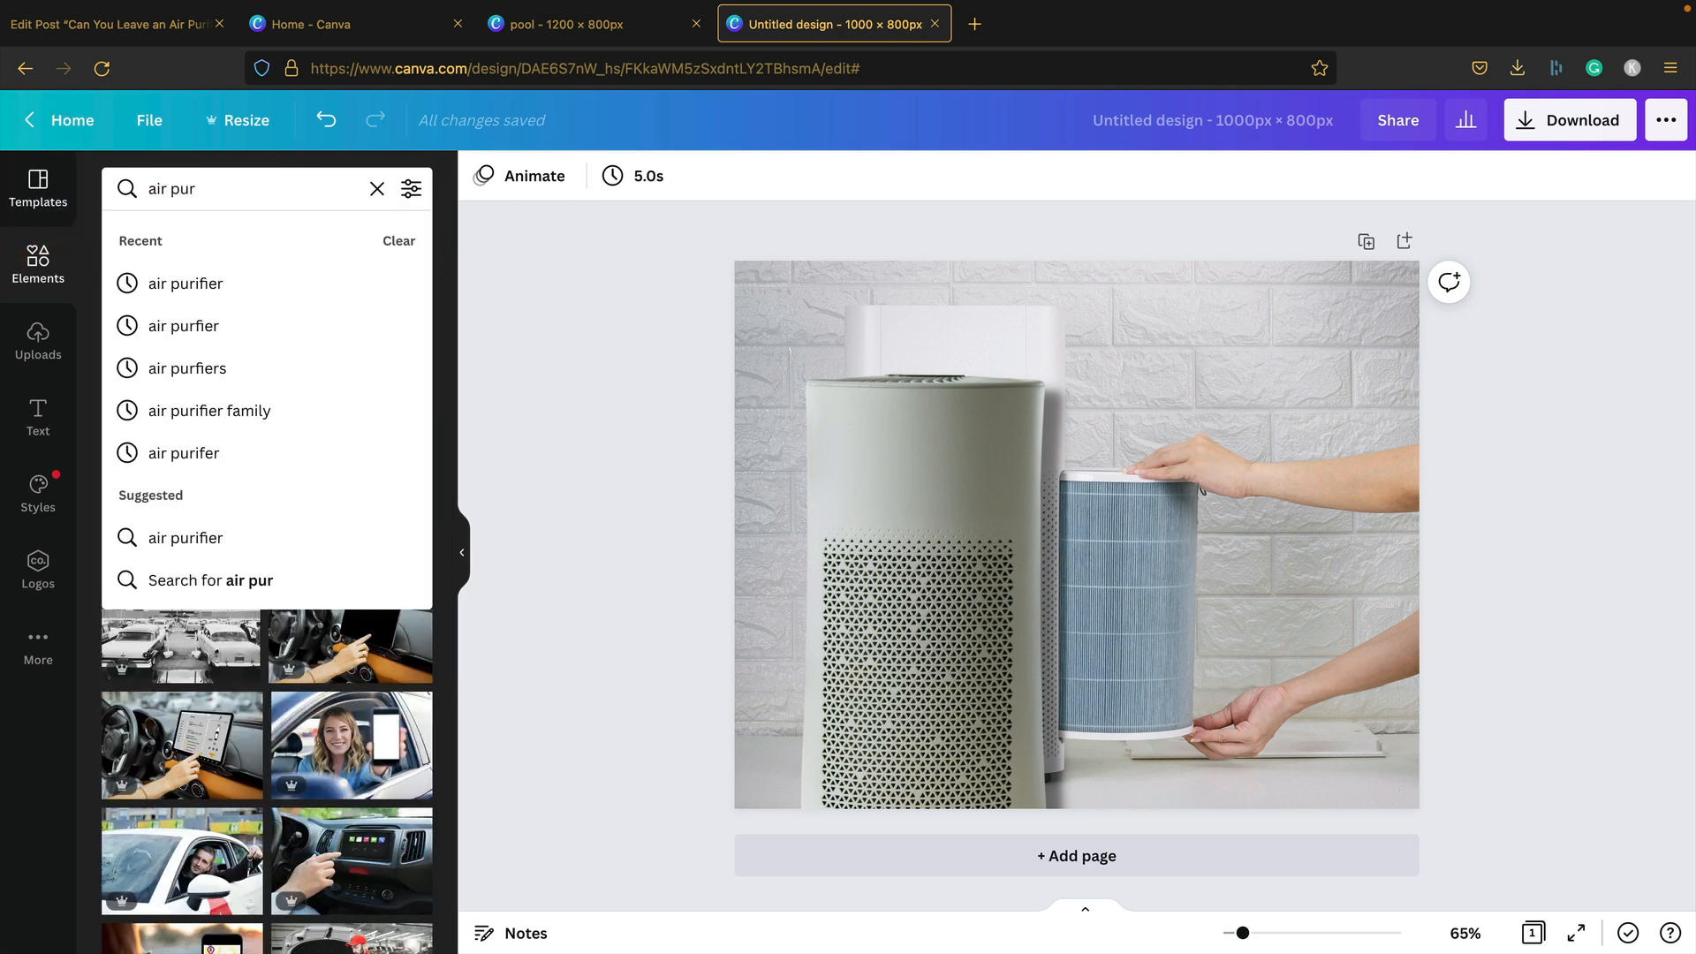
pyautogui.write('ifier scr')
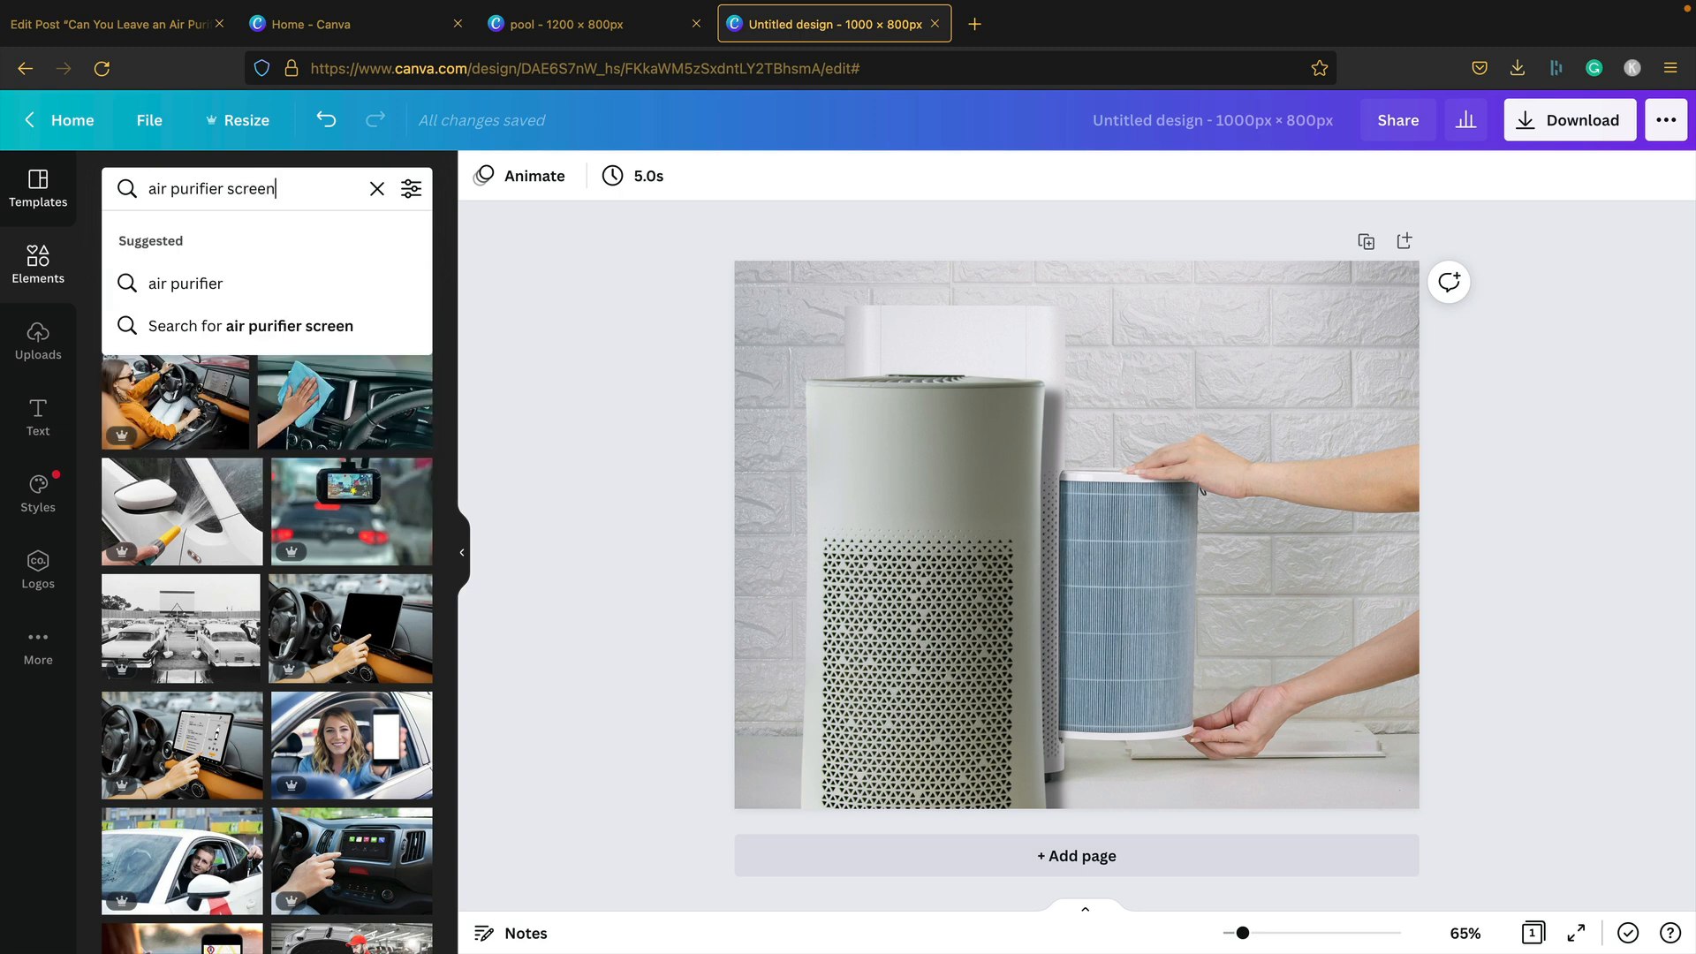
pyautogui.write('een')
pyautogui.press('Return')
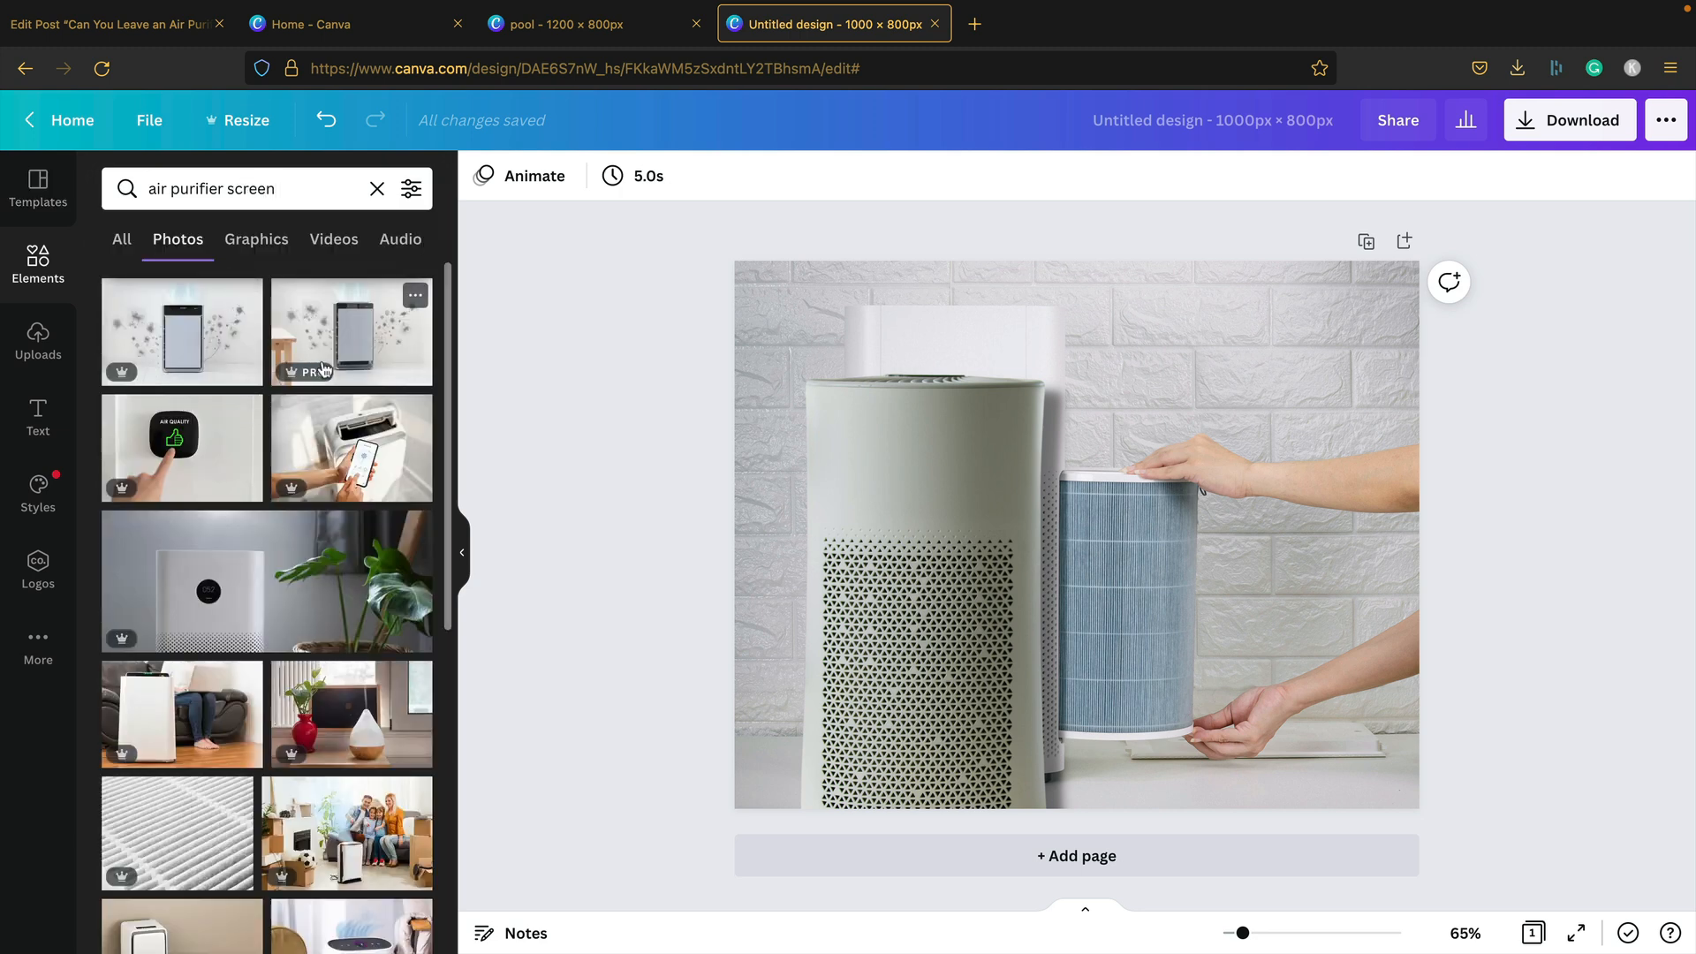
pyautogui.click(341, 459)
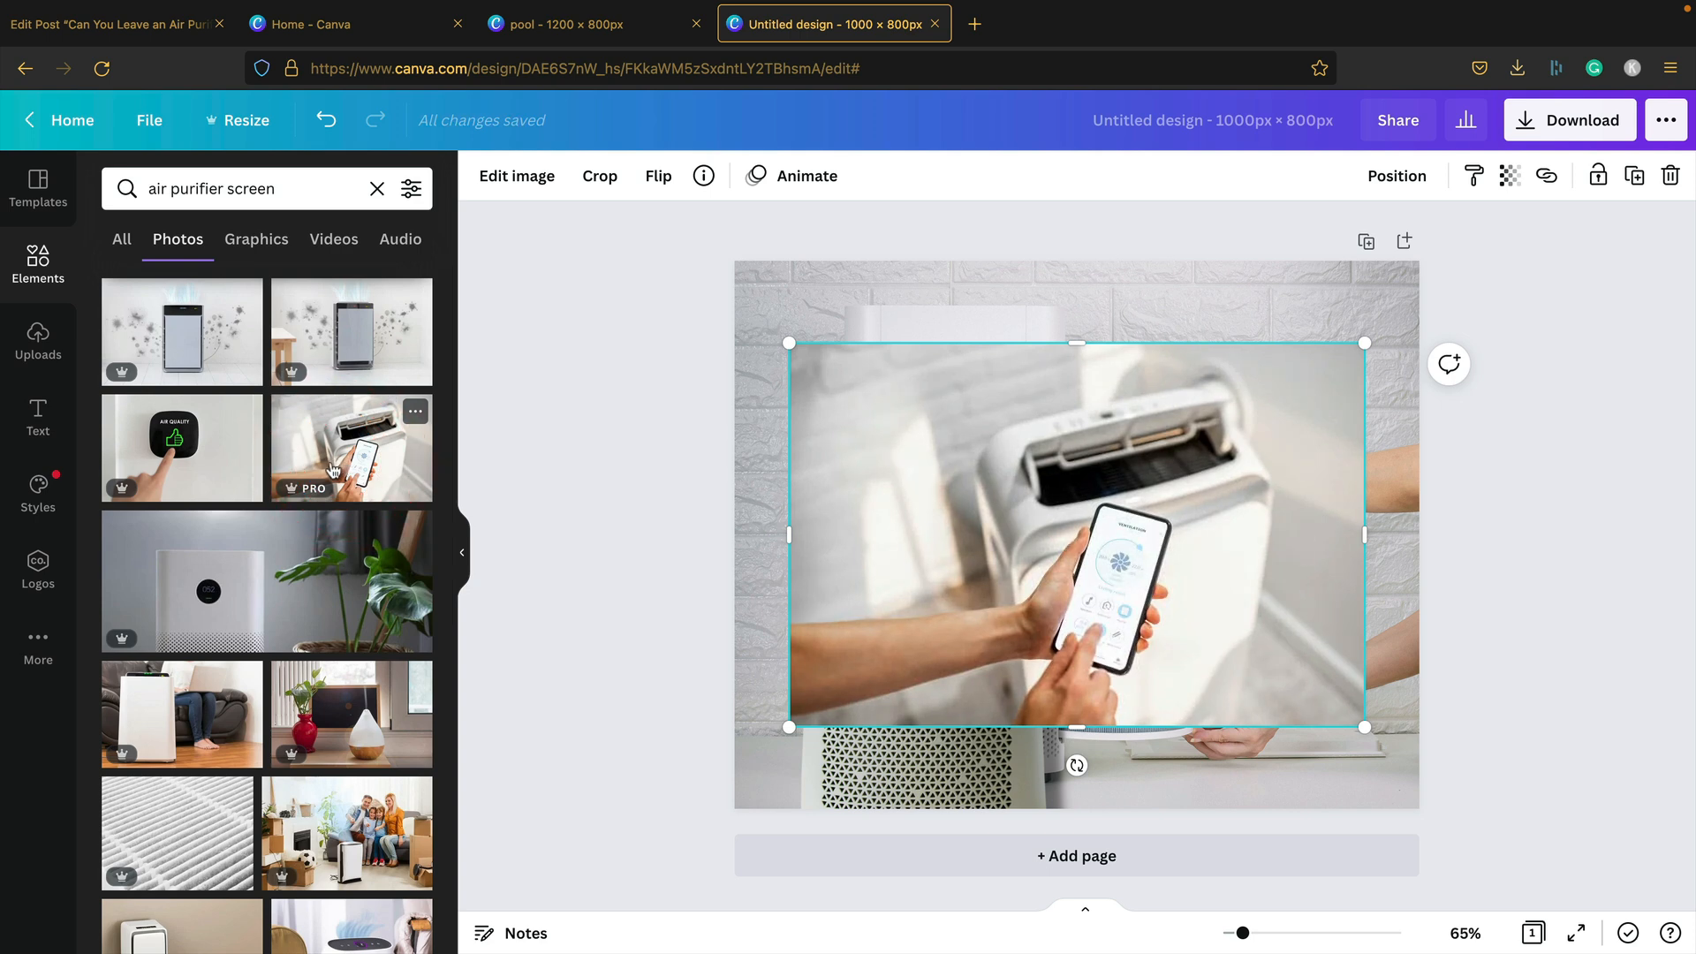
# Replace the background with the close-up of a hand at the Speed and Auto controls, and delete the overlaid phone photo
pyautogui.scroll(-10, 323, 477)
pyautogui.scroll(-5, 320, 405)
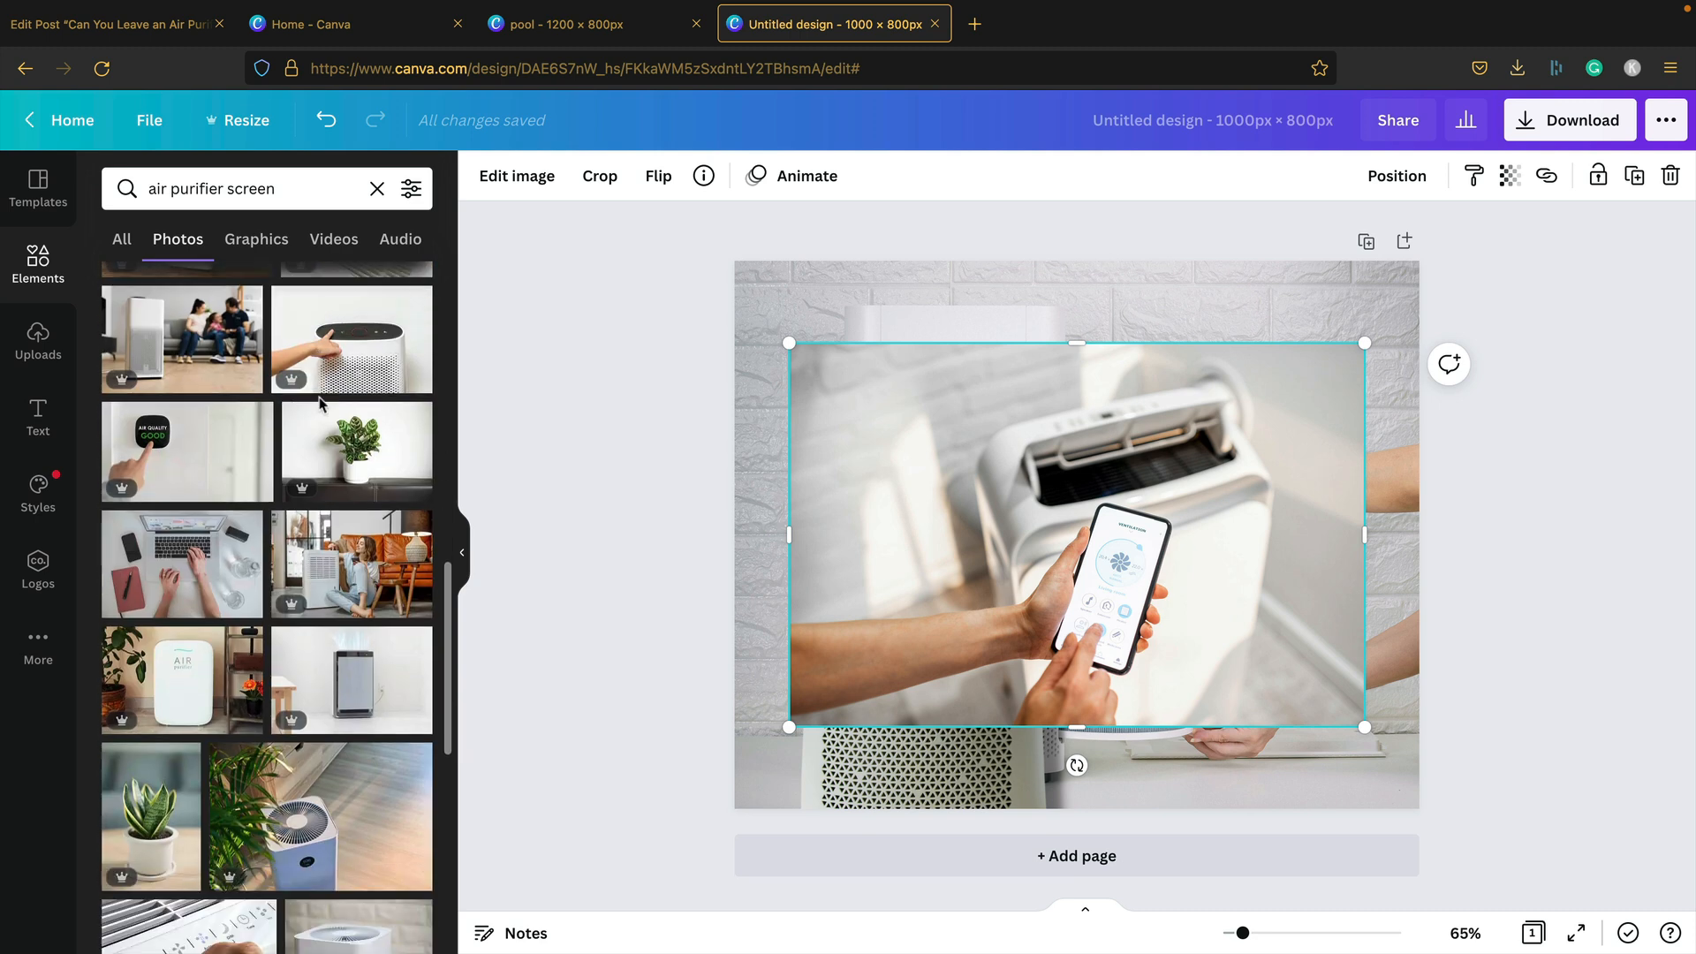
pyautogui.scroll(-3, 322, 402)
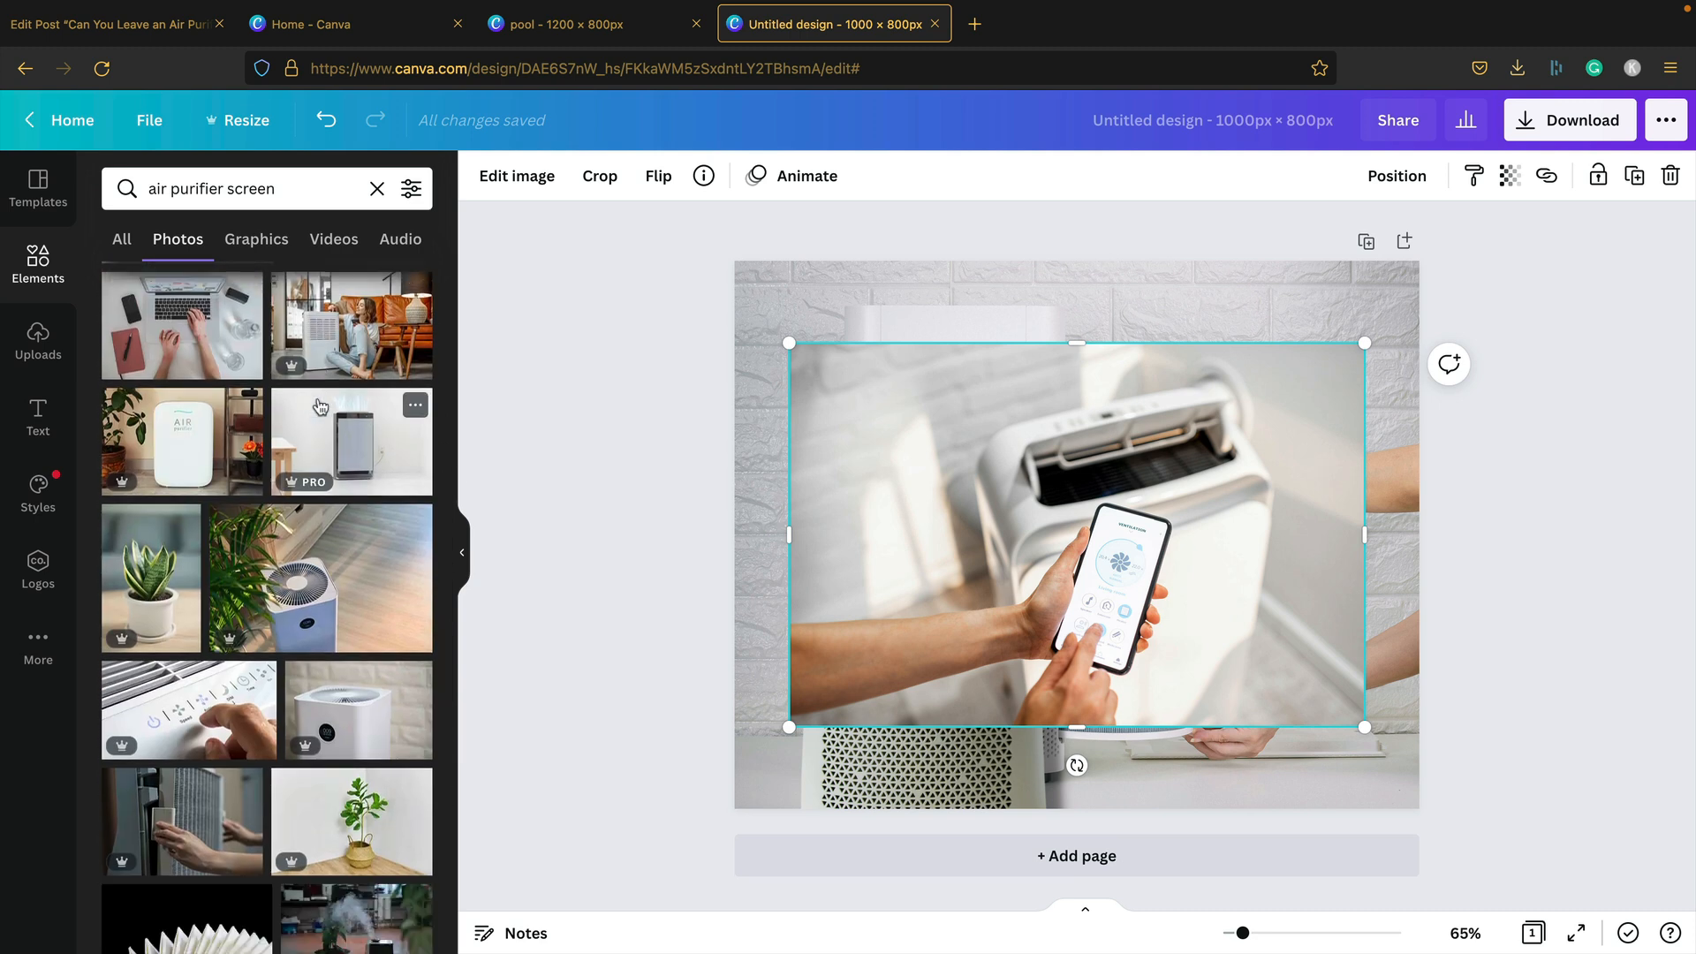
pyautogui.moveTo(194, 699); pyautogui.dragTo(903, 324)
pyautogui.click(966, 623)
pyautogui.press('Delete')
pyautogui.click(969, 591)
pyautogui.press('Delete')
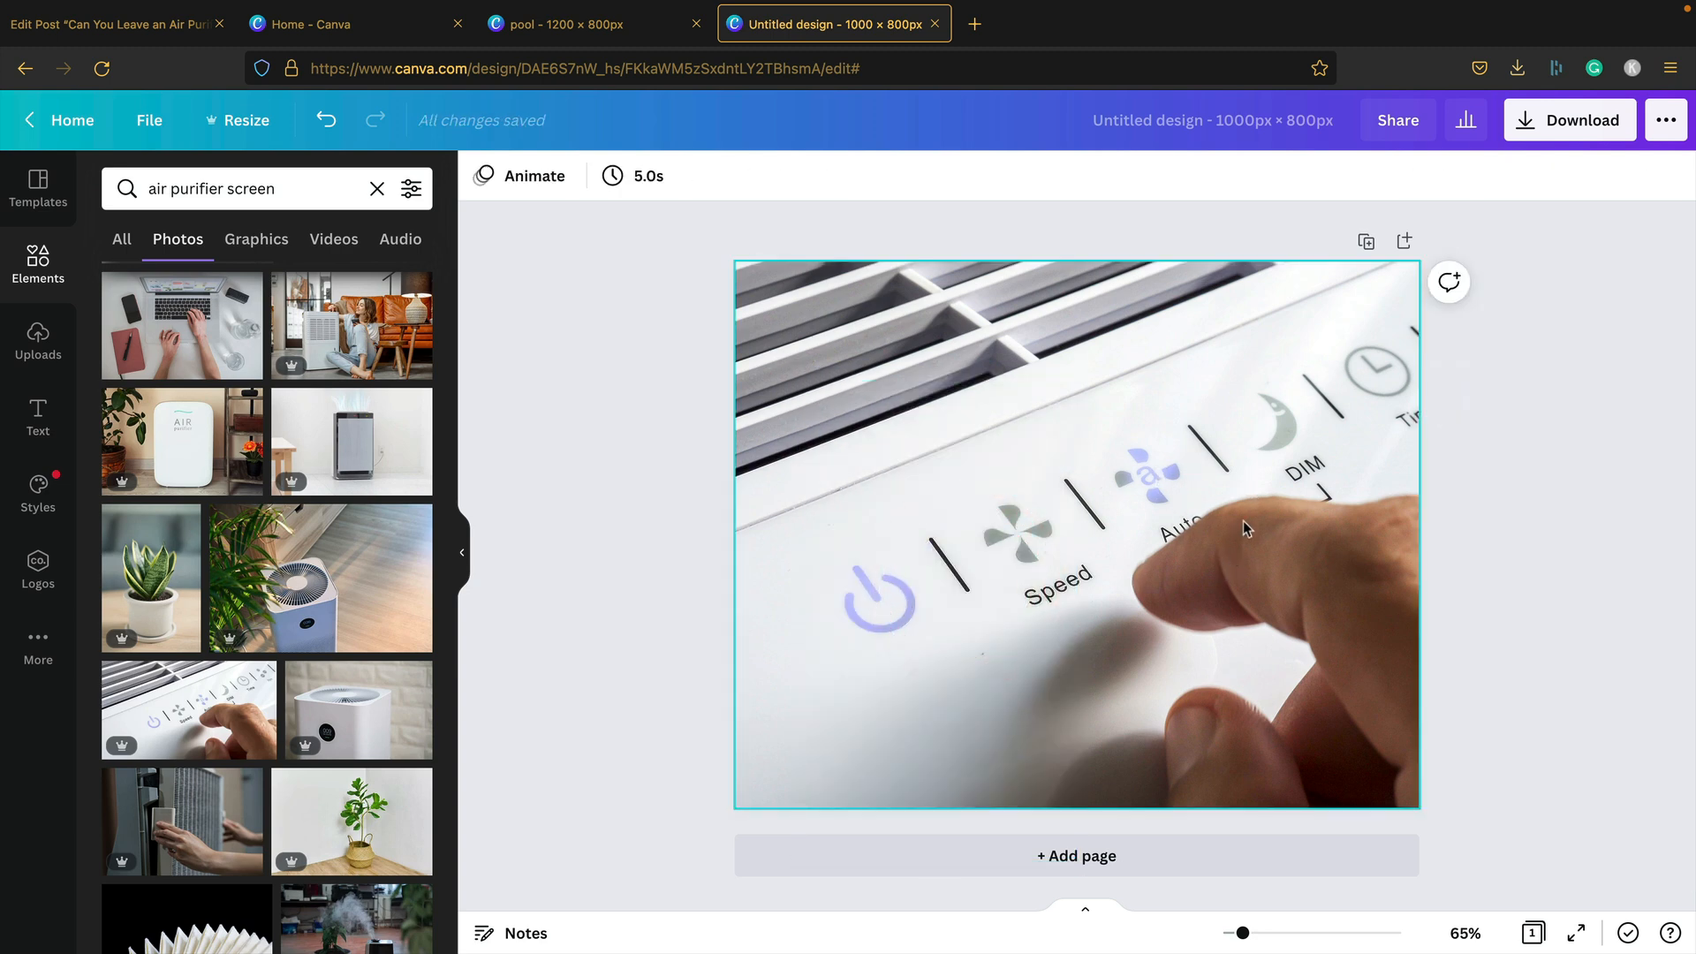
# Download the control panel design as a JPG and save it in Downloads as "air purifier auto mode"
pyautogui.click(1563, 120)
pyautogui.click(1537, 257)
pyautogui.click(1502, 344)
pyautogui.click(1550, 516)
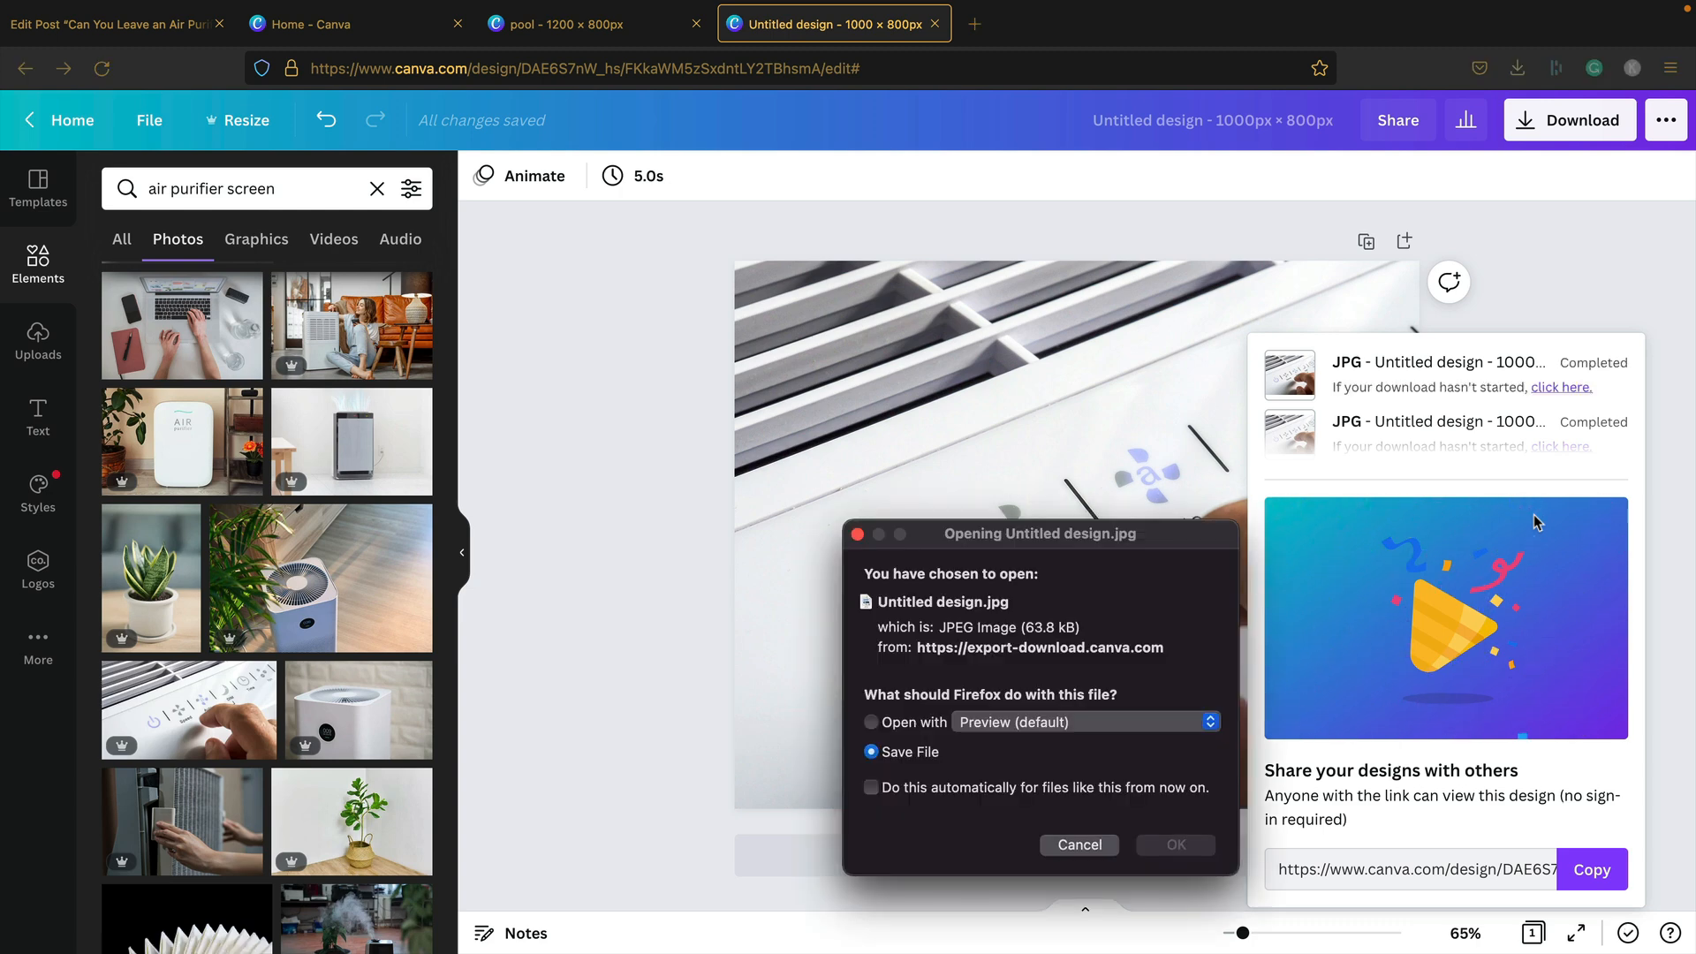
pyautogui.click(1189, 850)
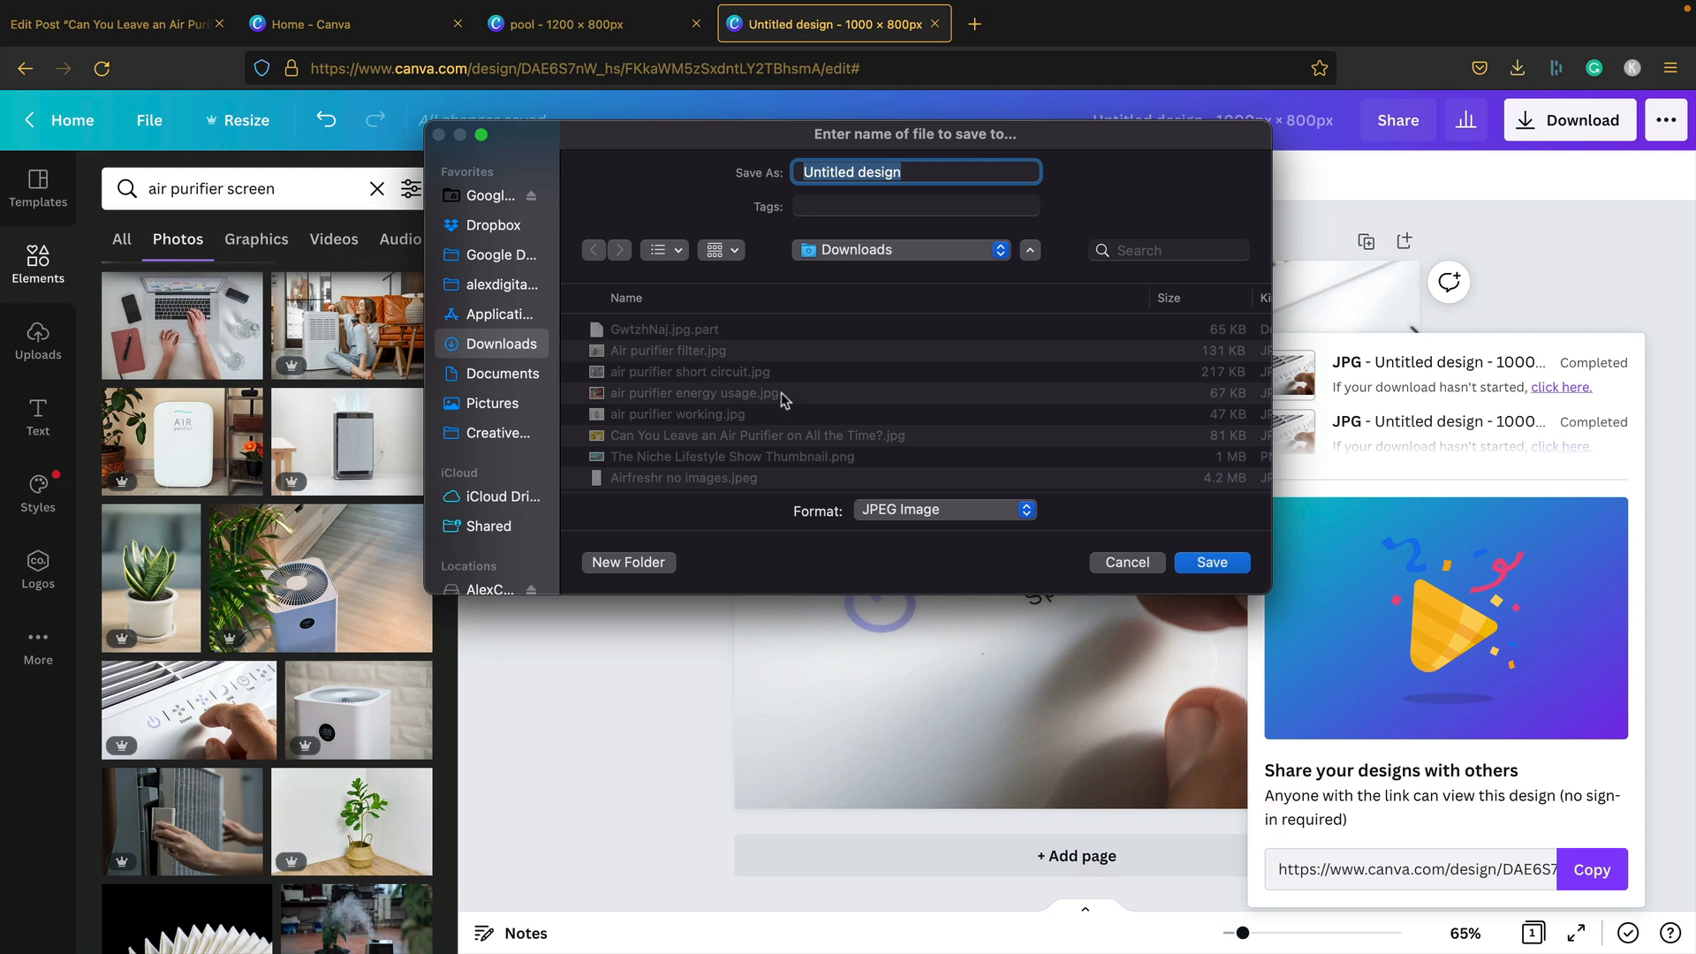
pyautogui.write('air purifier auto mode')
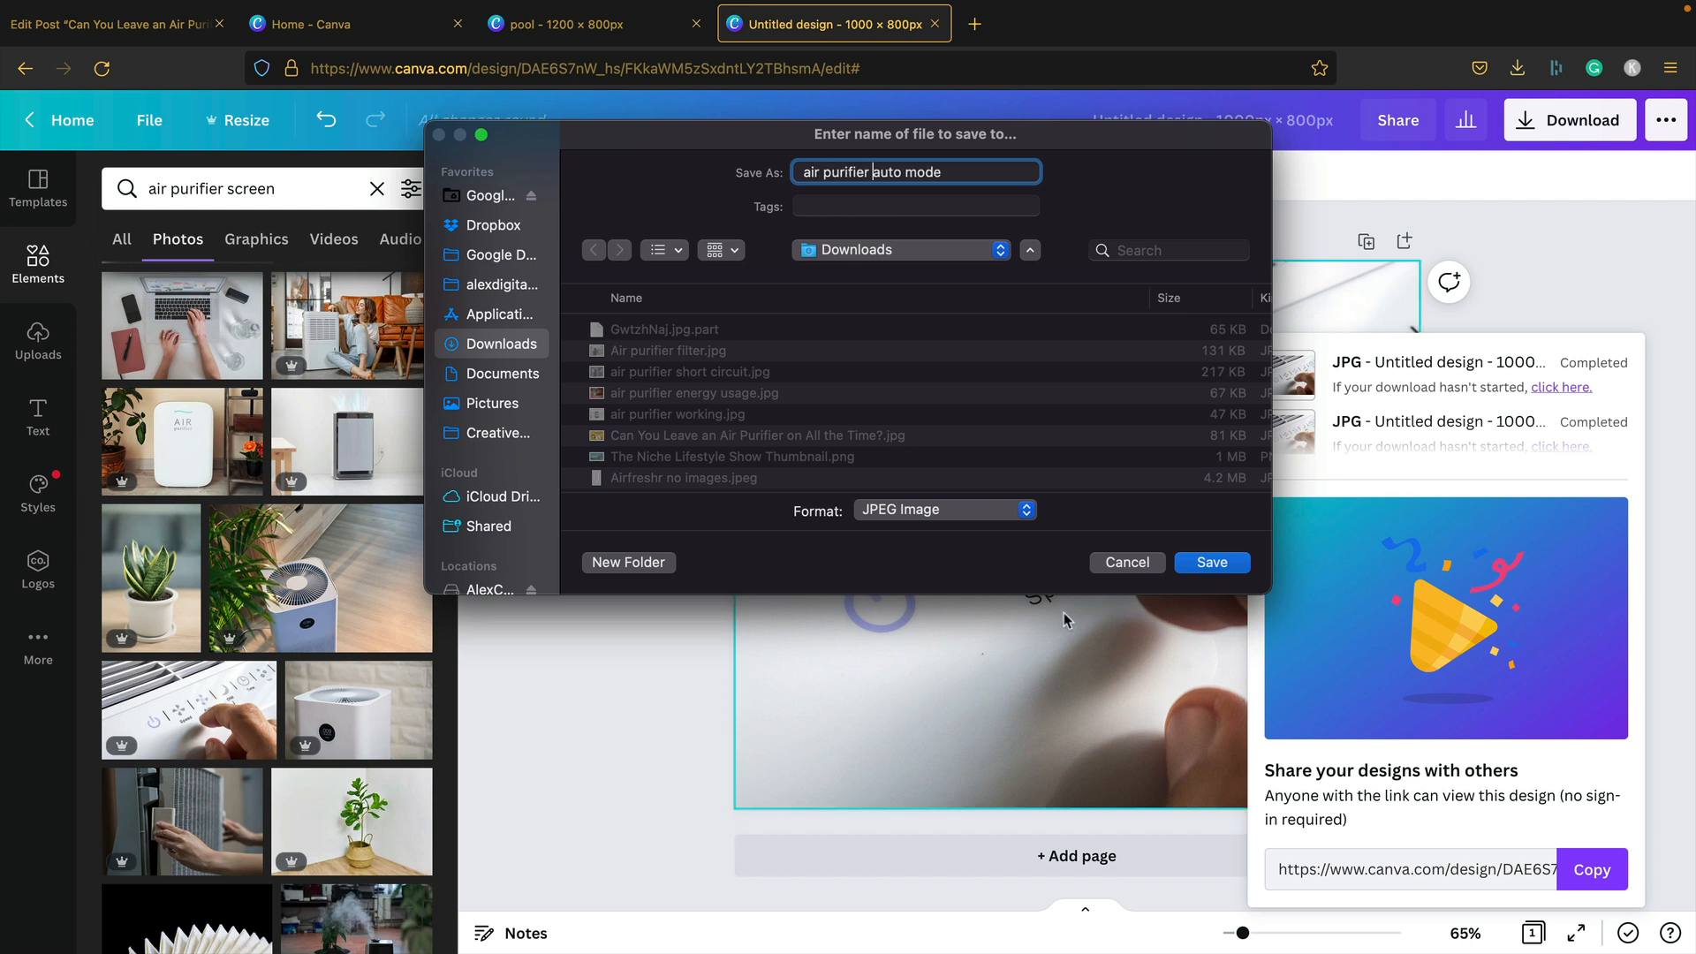
pyautogui.click(1186, 566)
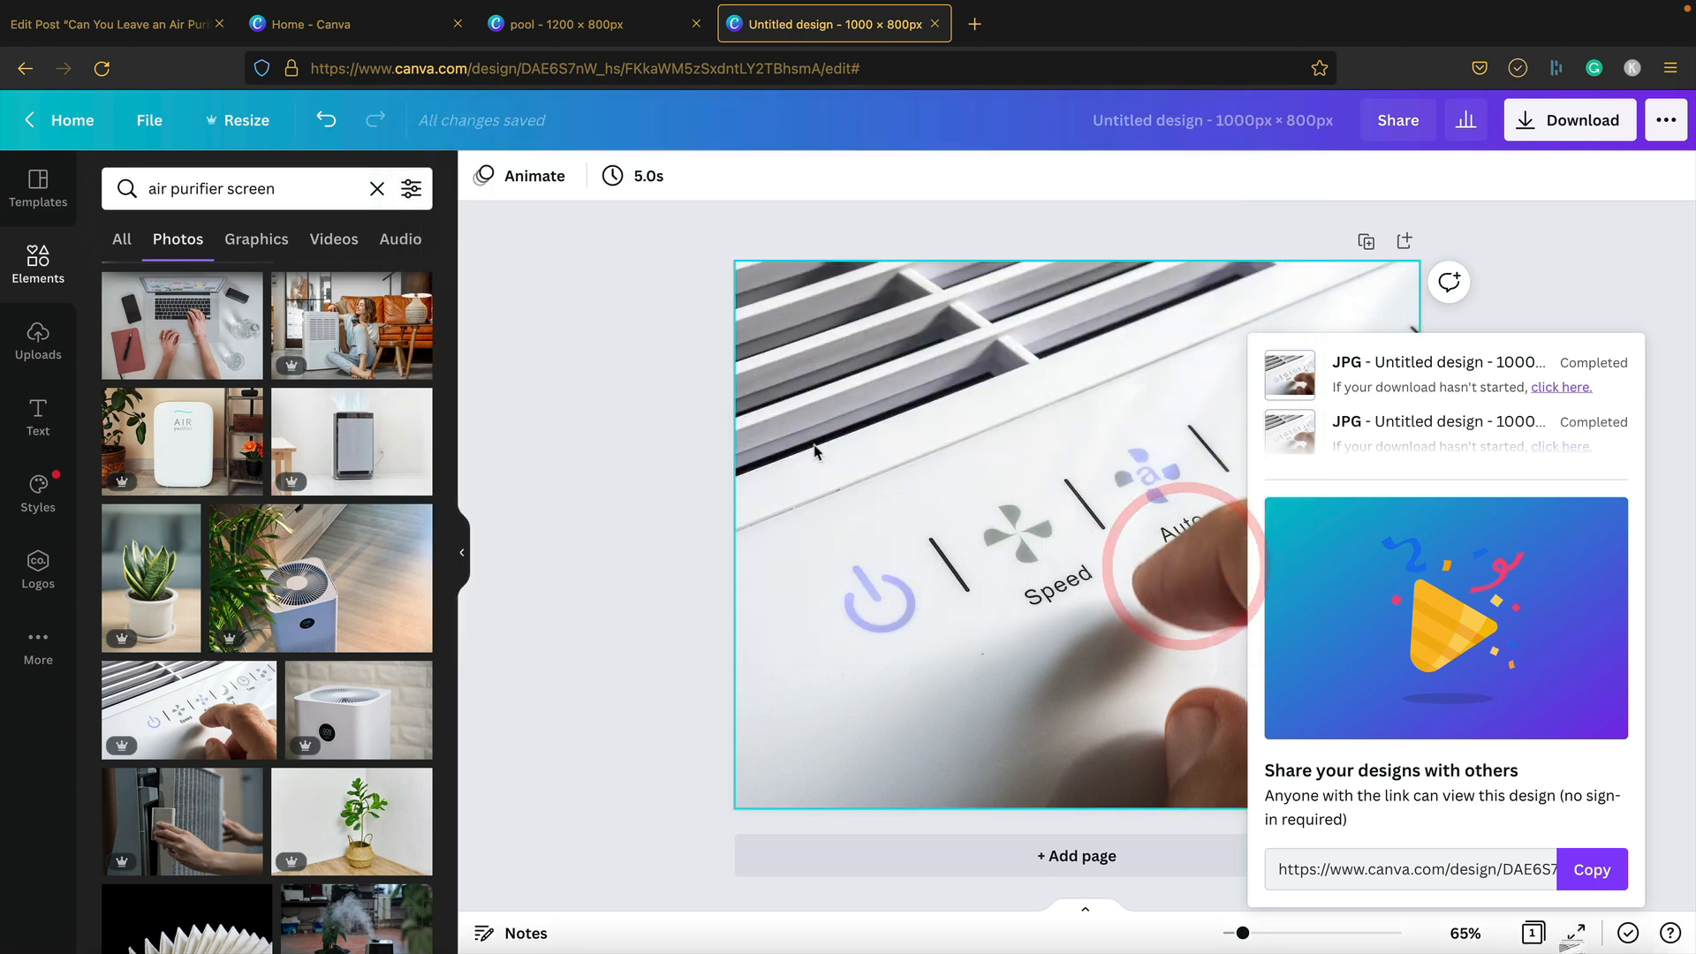
# Switch to the WordPress post editor and upload the air purifier auto mode picture into an image block just above the Conclusion heading
pyautogui.click(132, 24)
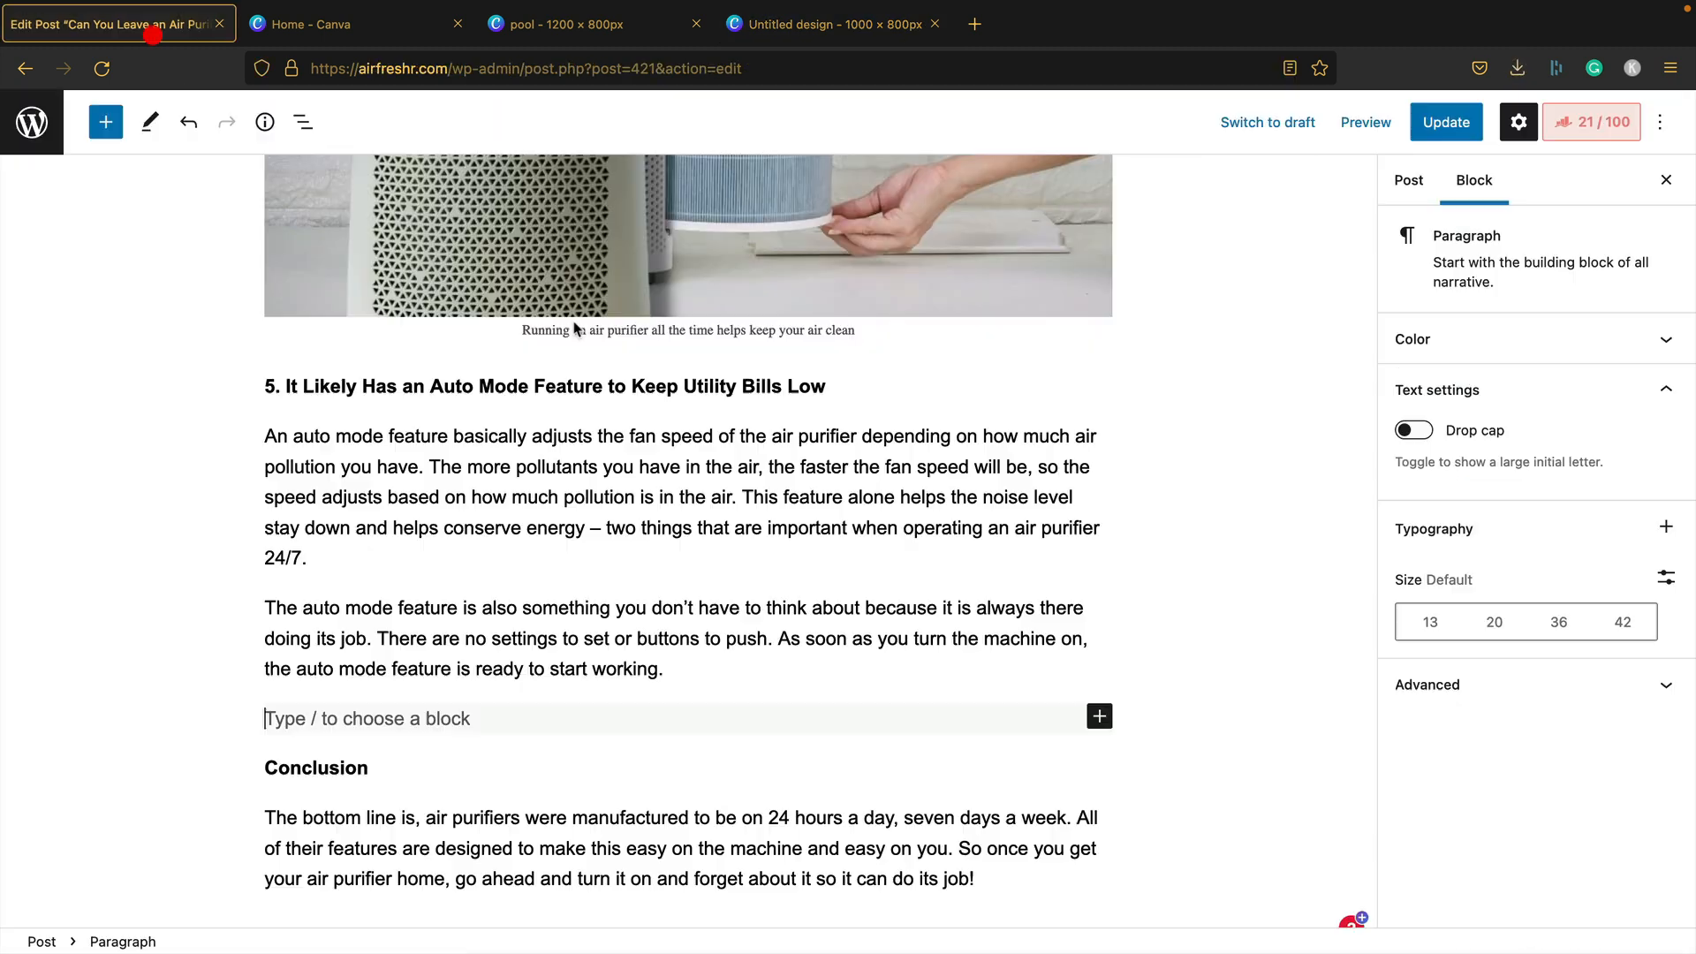
pyautogui.click(1101, 714)
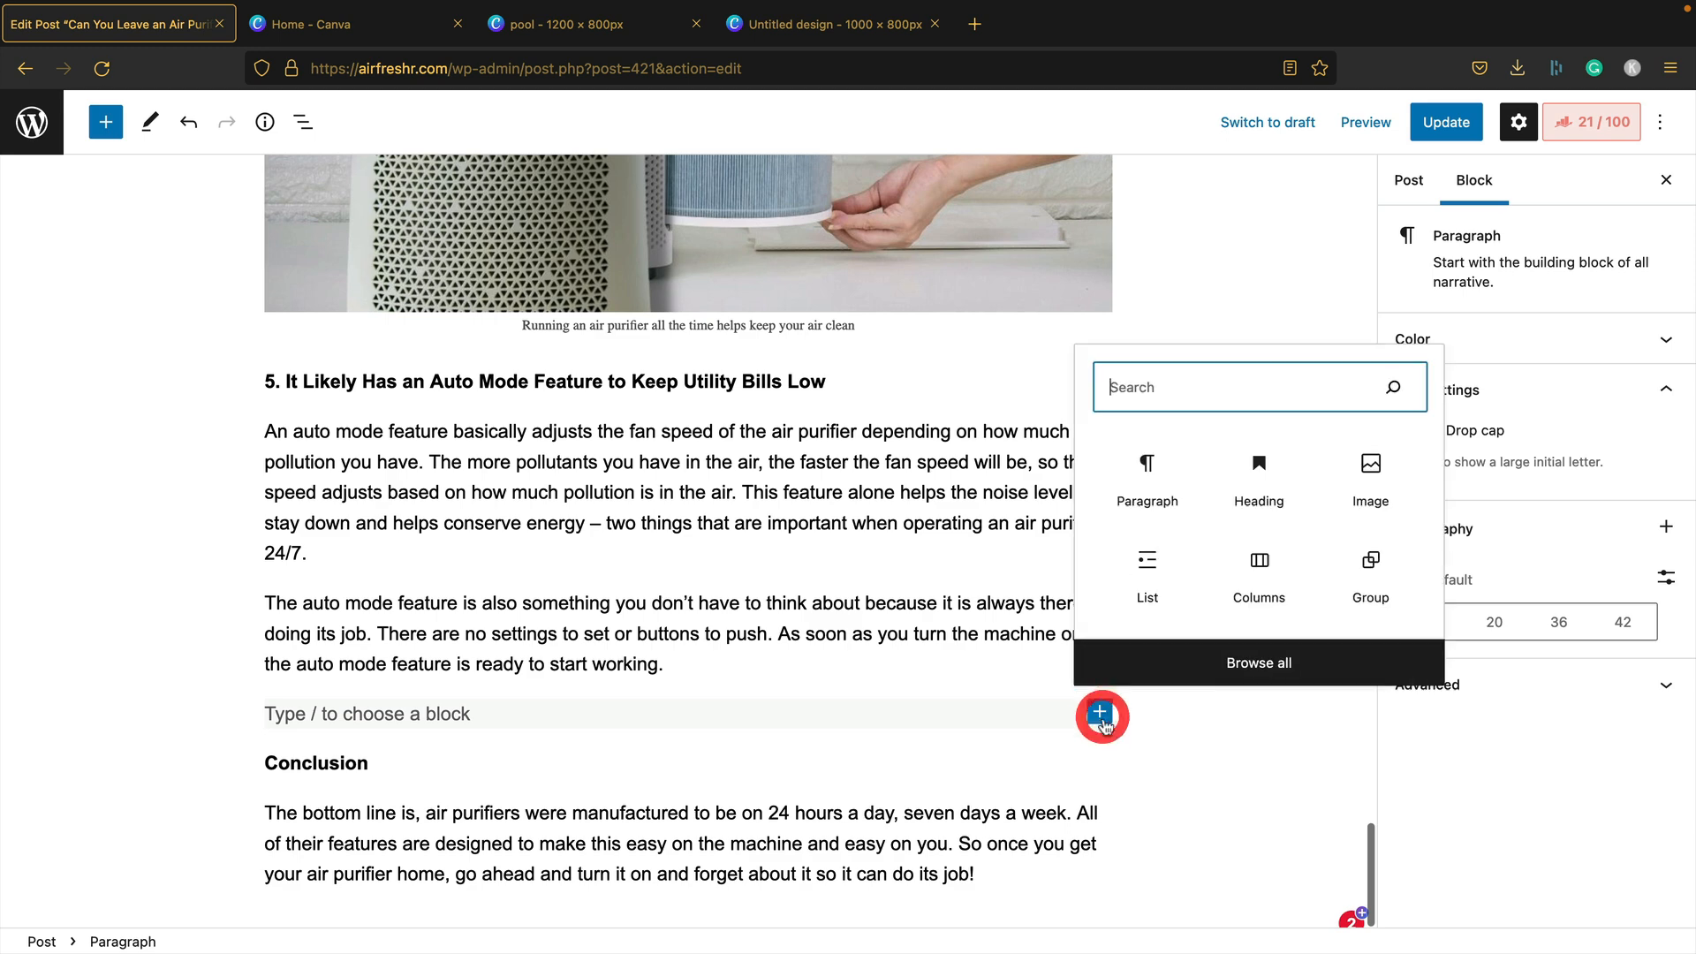
pyautogui.click(1371, 476)
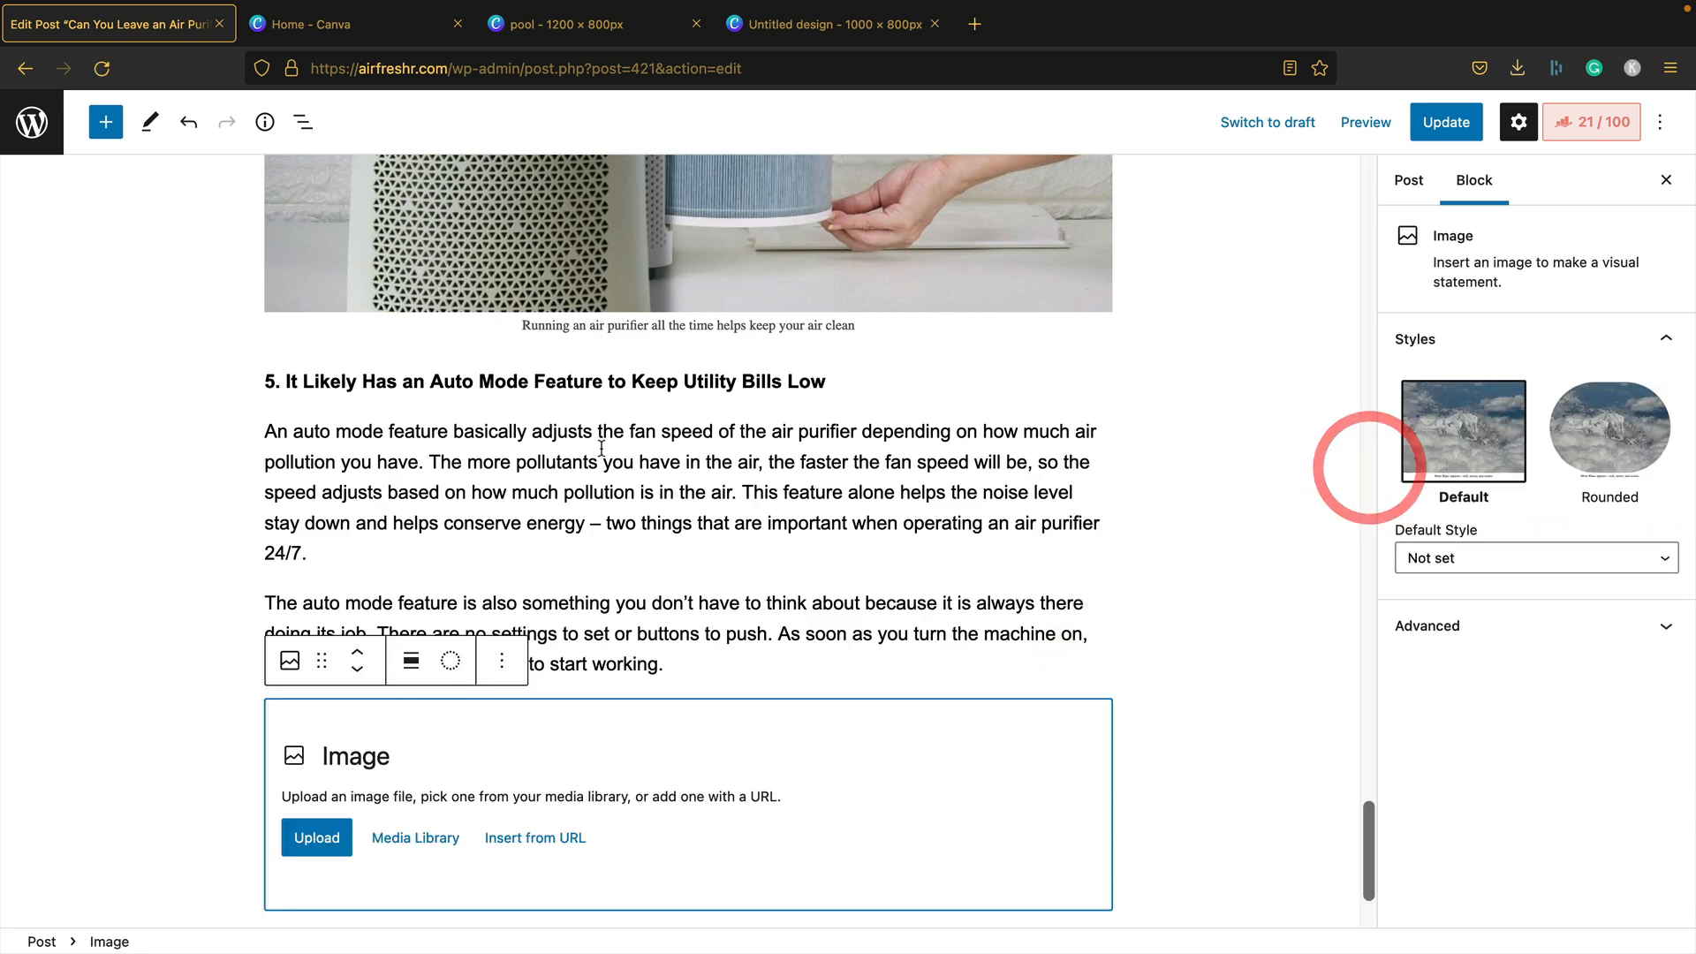
pyautogui.click(317, 837)
pyautogui.doubleClick(707, 231)
# Caption the control panel image "Most air purifiers have an auto mode" and update the post
pyautogui.scroll(-7, 707, 233)
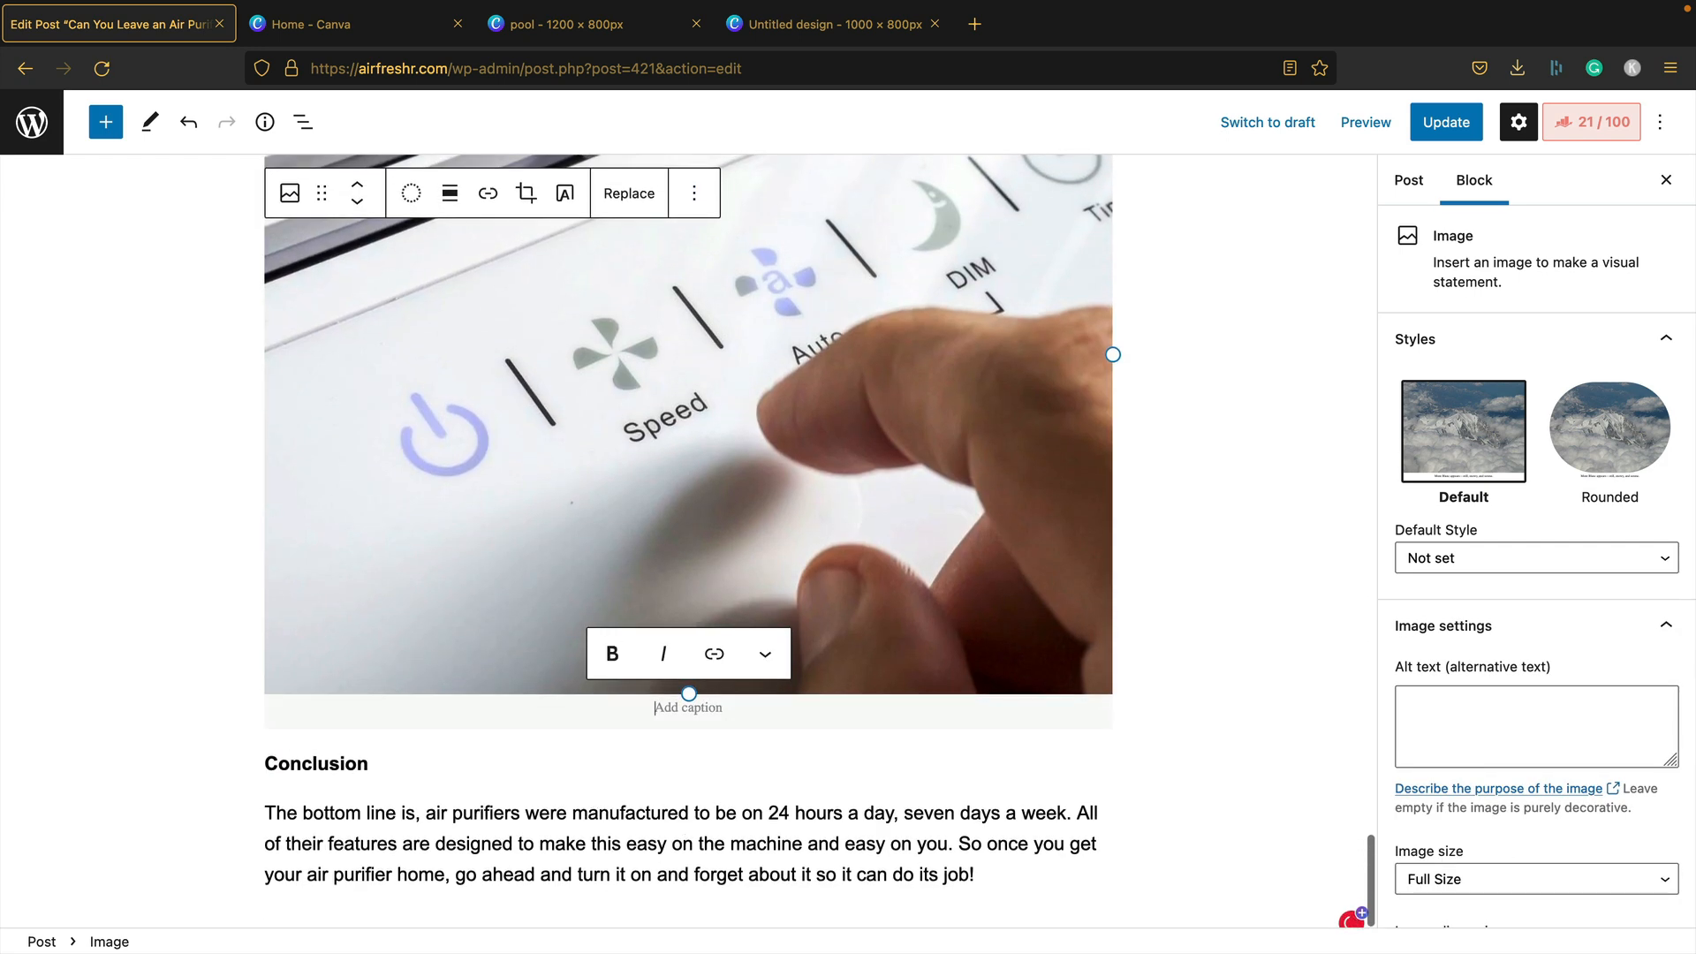
pyautogui.write('Most air purifiers have an auto mode')
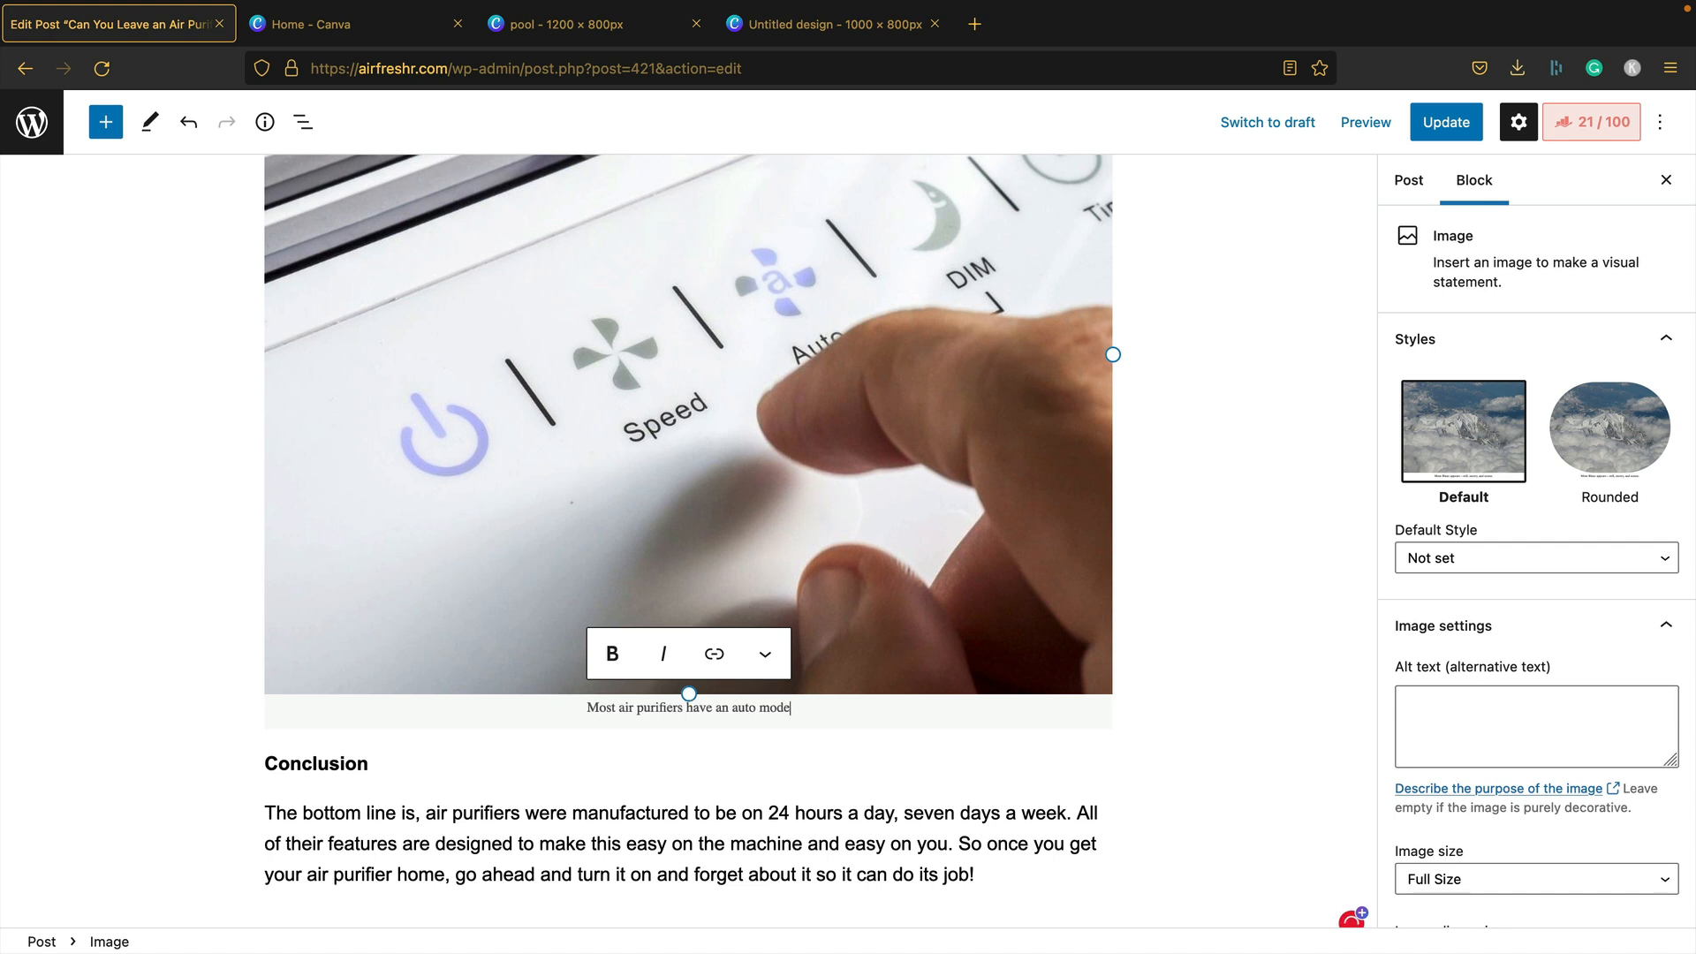
pyautogui.click(1468, 126)
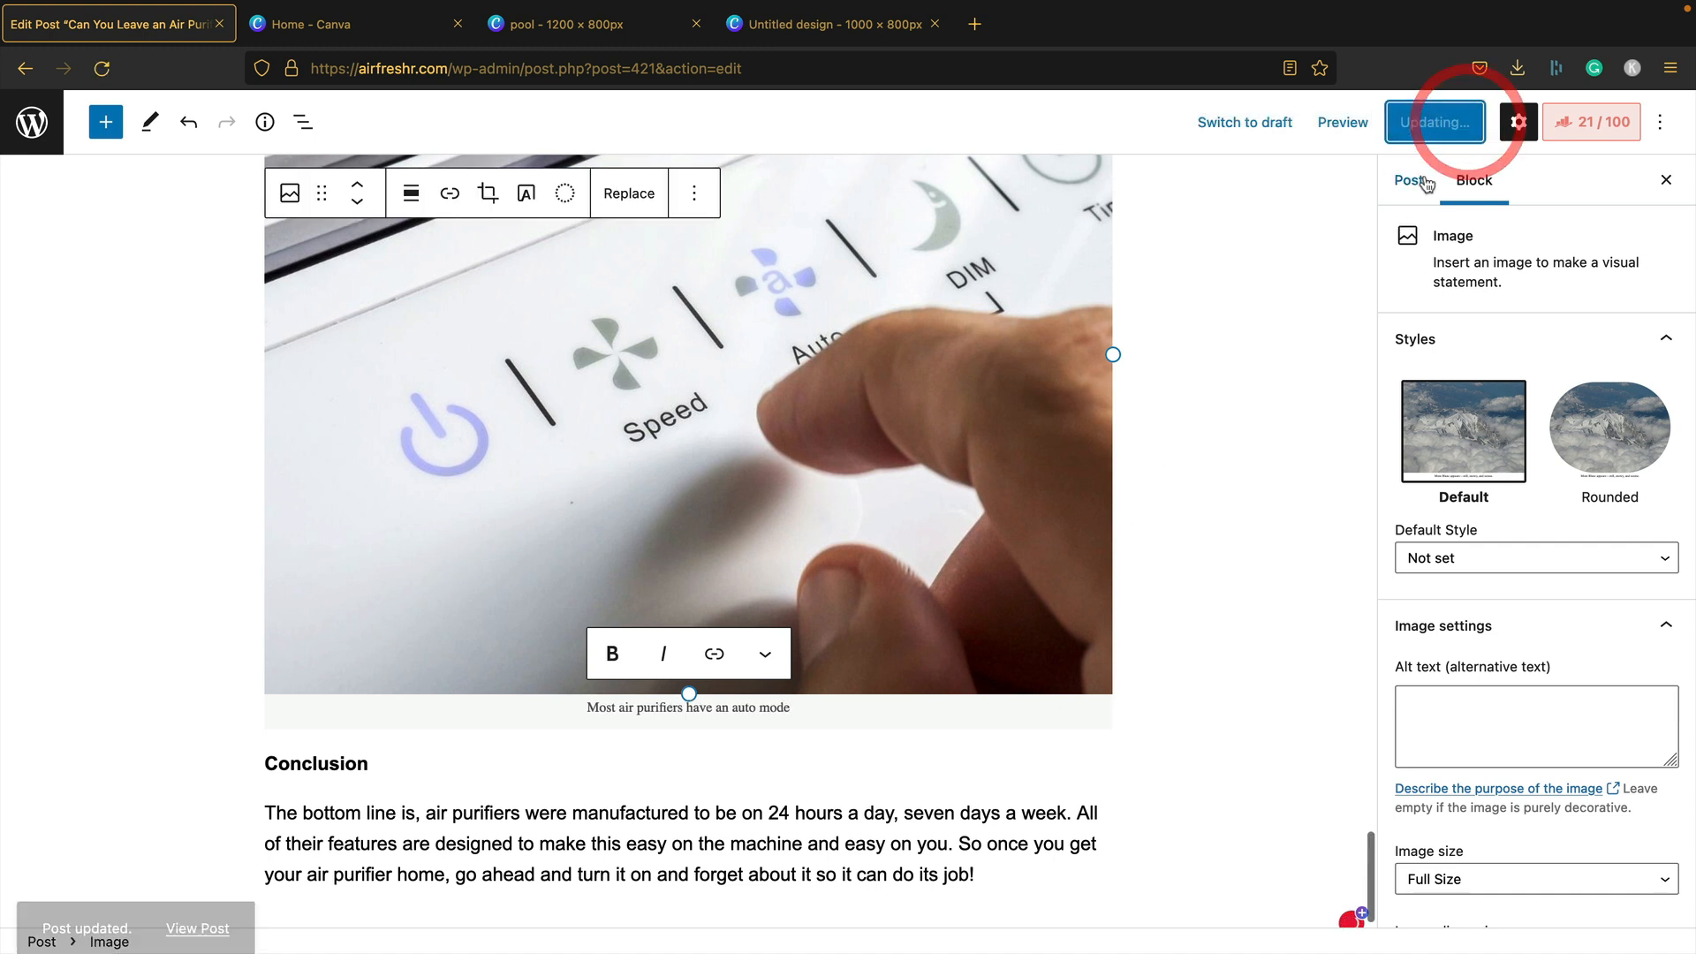
# View the published post and check its images, captions and headings from the title down to the related posts
pyautogui.click(202, 892)
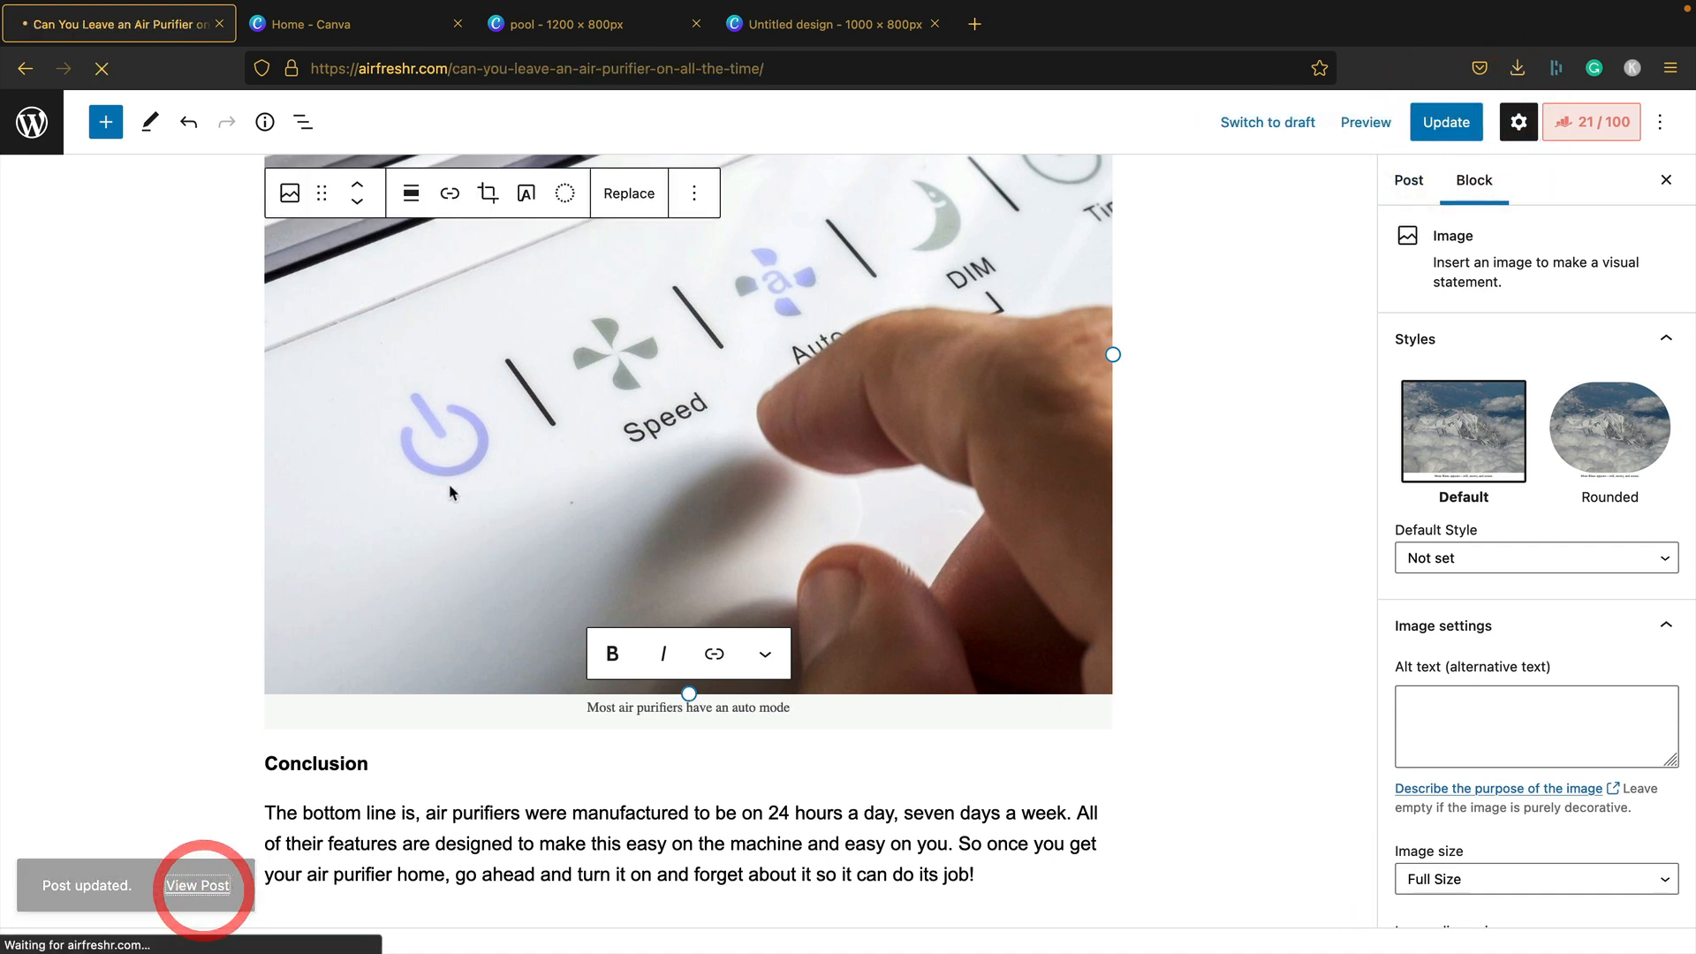
pyautogui.scroll(-3, 1305, 322)
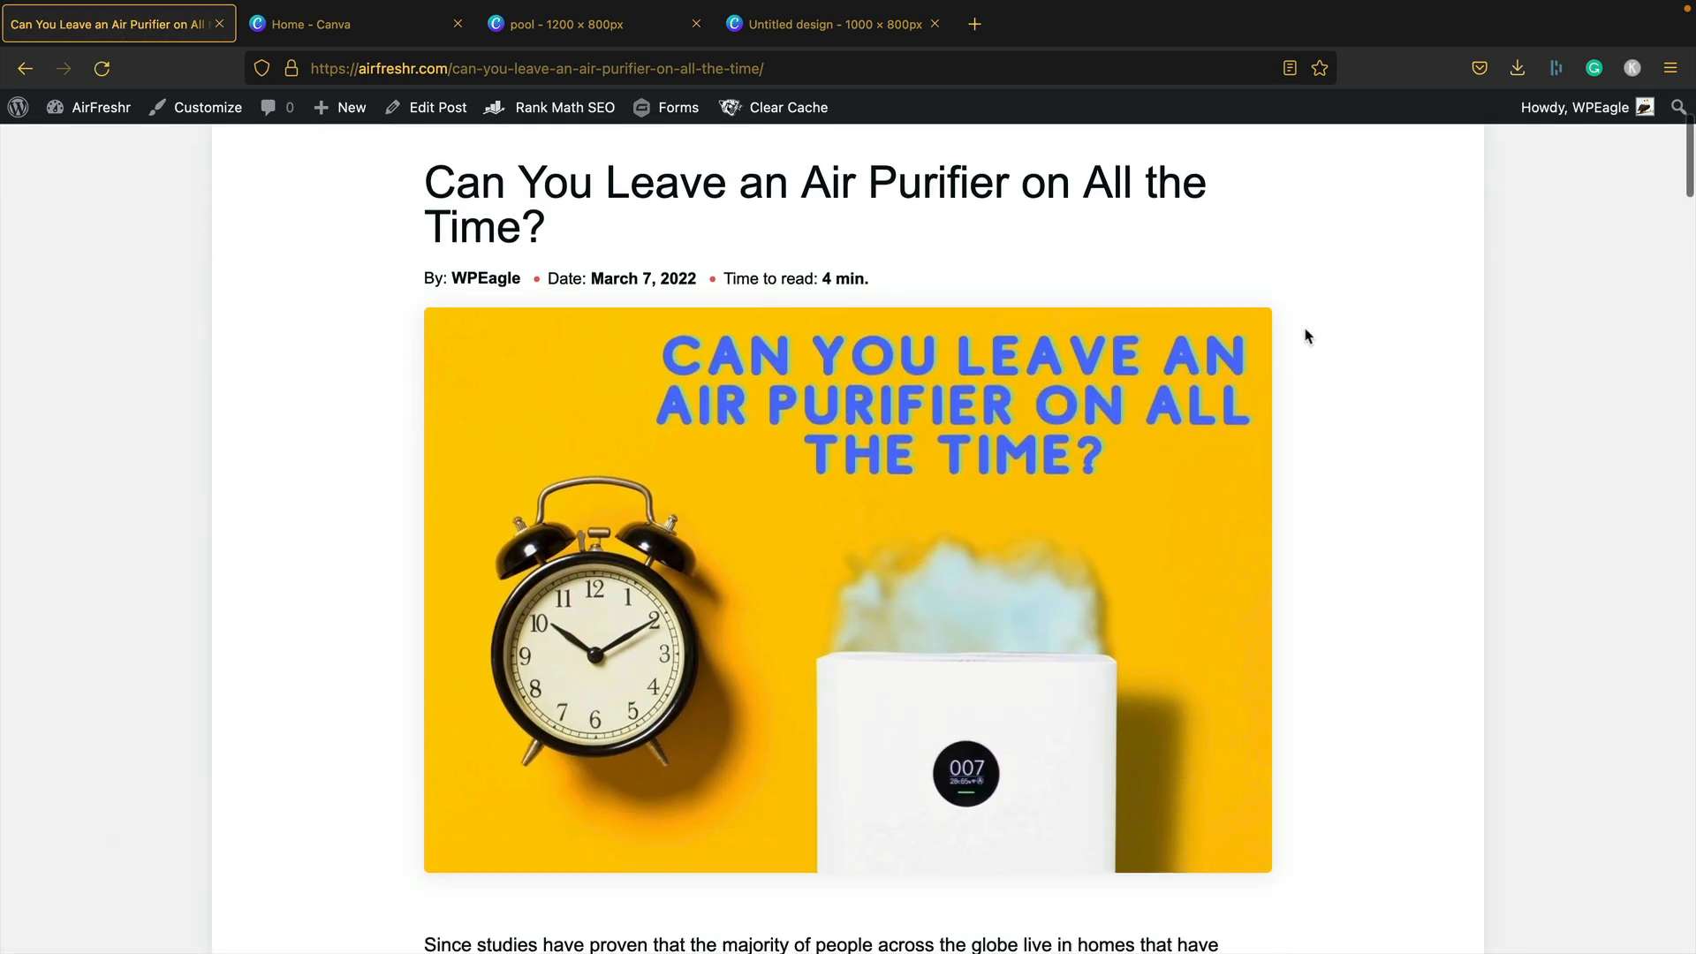
pyautogui.scroll(3, 1307, 334)
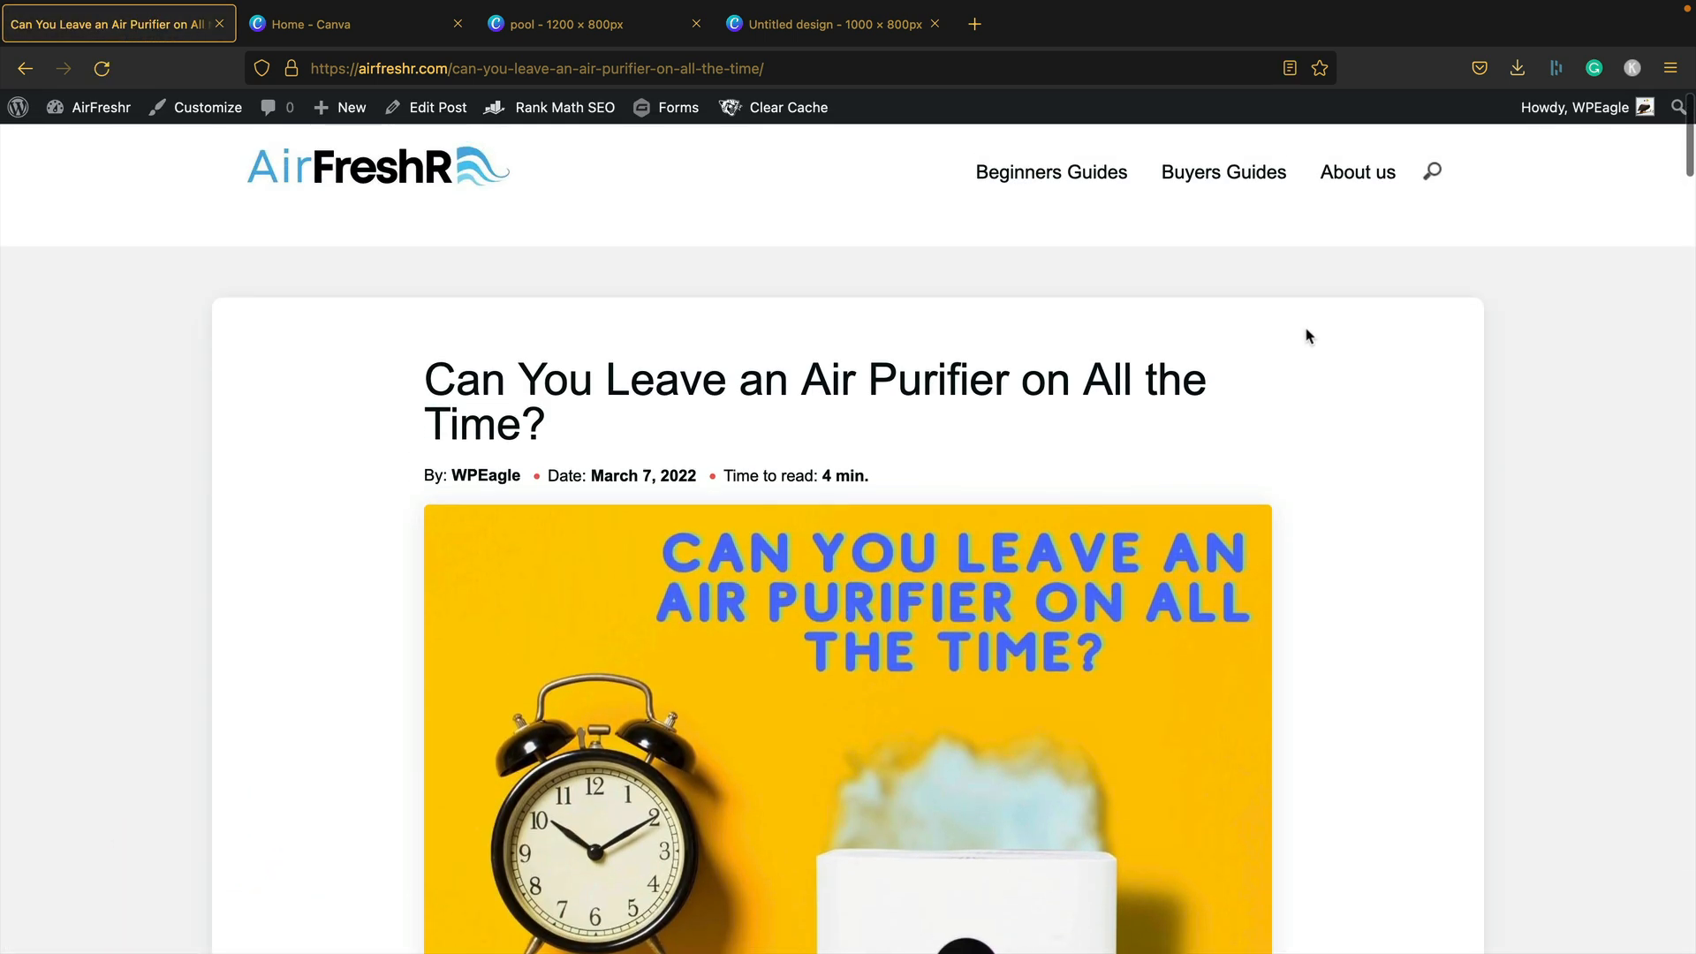
pyautogui.scroll(-6, 1309, 335)
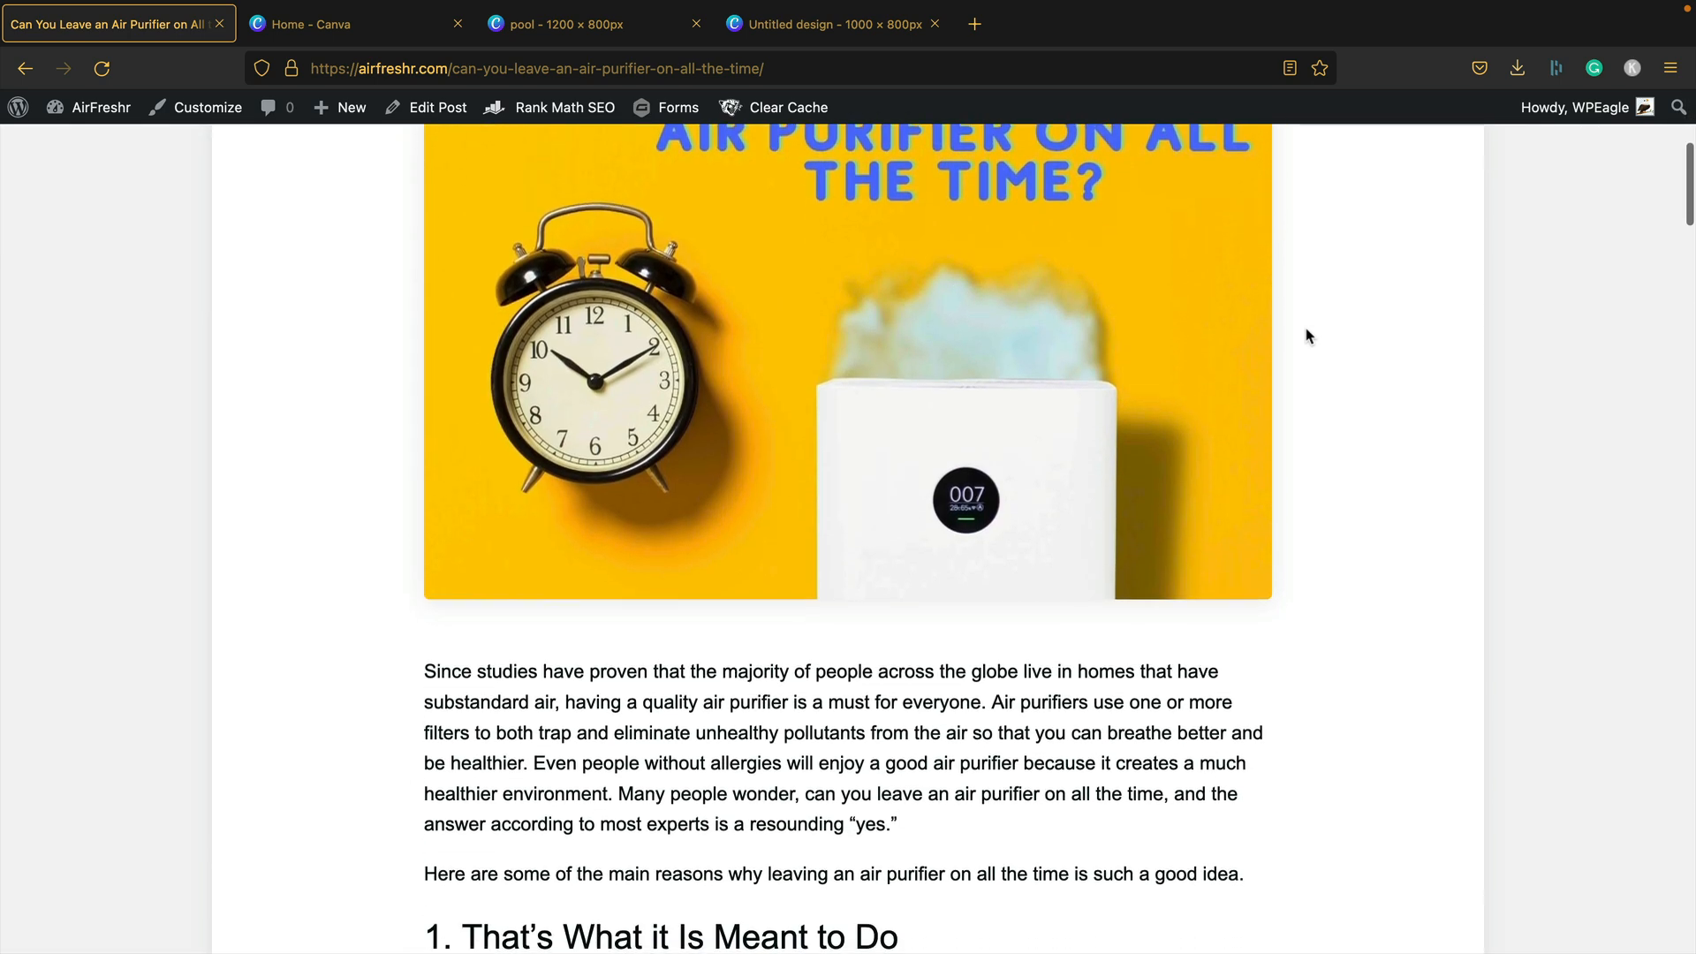
pyautogui.scroll(-7, 1300, 322)
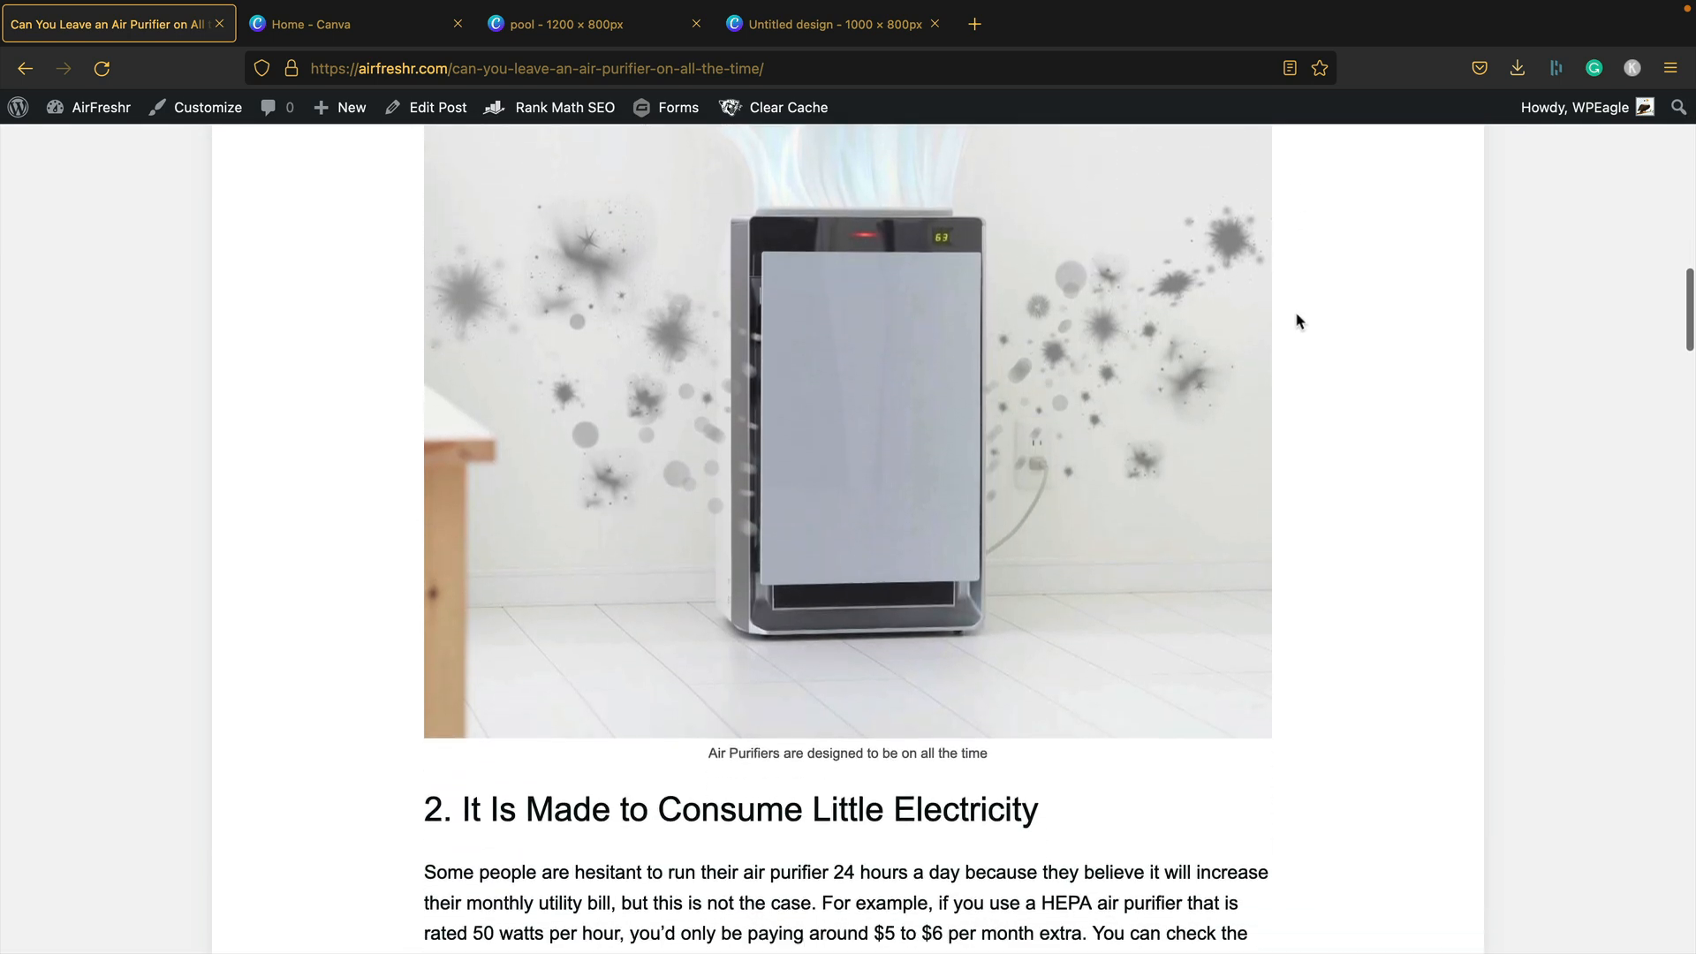
pyautogui.scroll(-14, 1295, 320)
pyautogui.scroll(-14, 1296, 320)
pyautogui.scroll(-5, 1296, 320)
pyautogui.scroll(-10, 1298, 325)
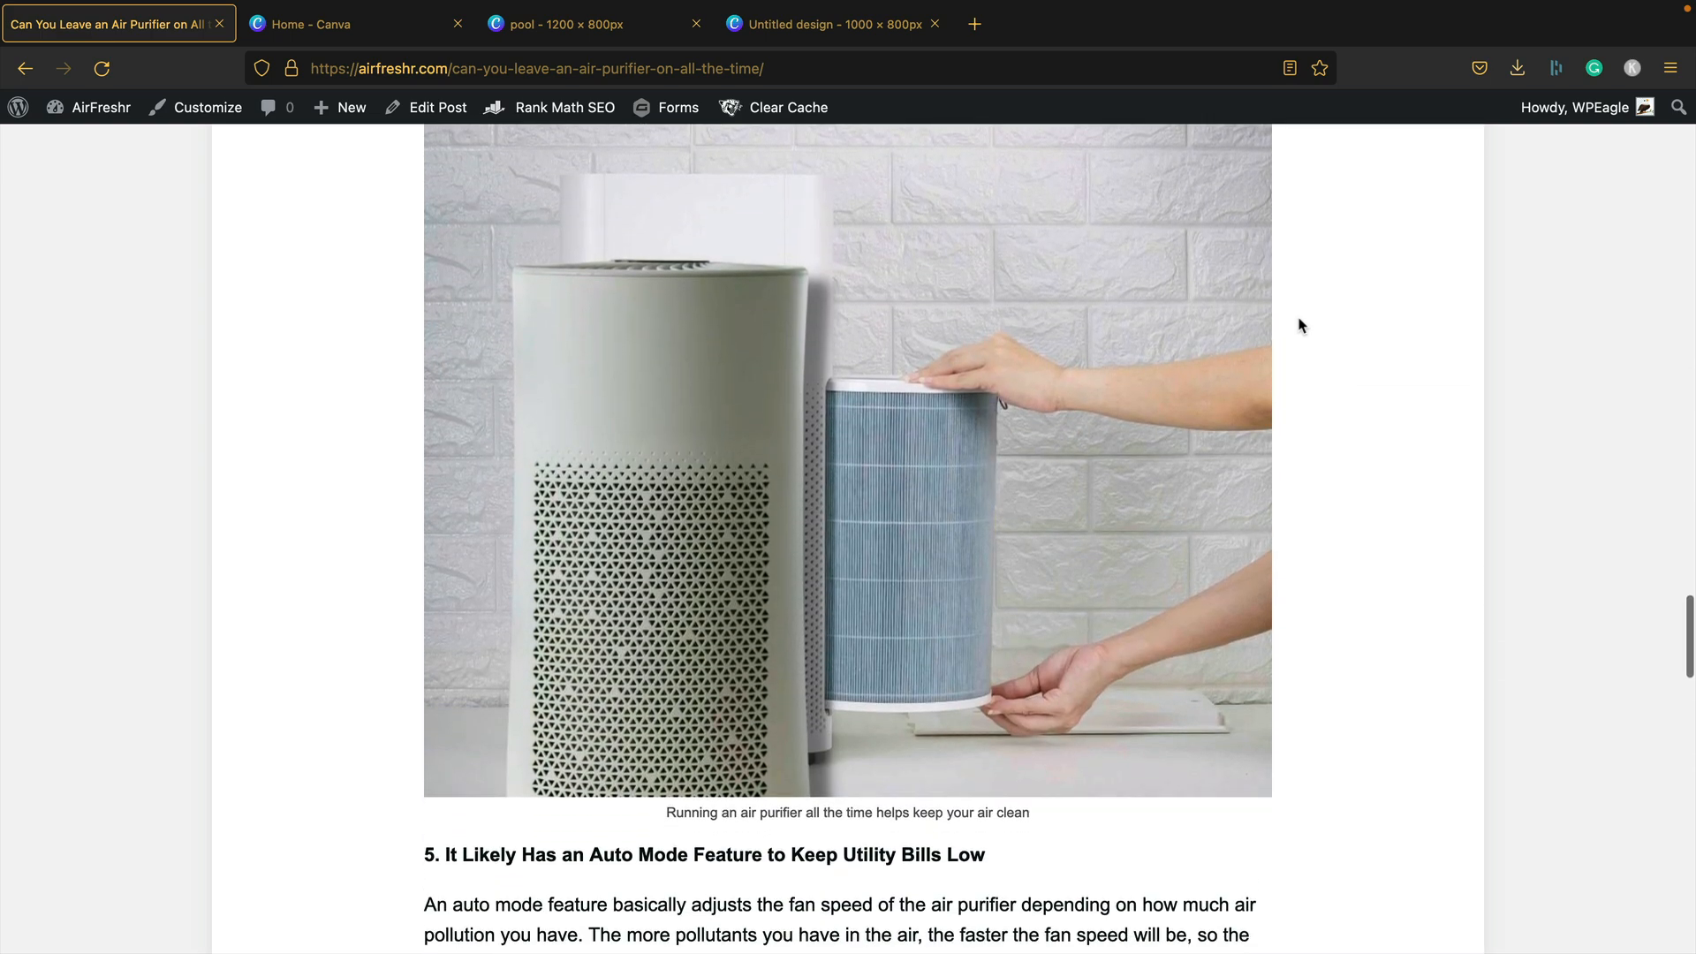
pyautogui.scroll(-12, 1298, 325)
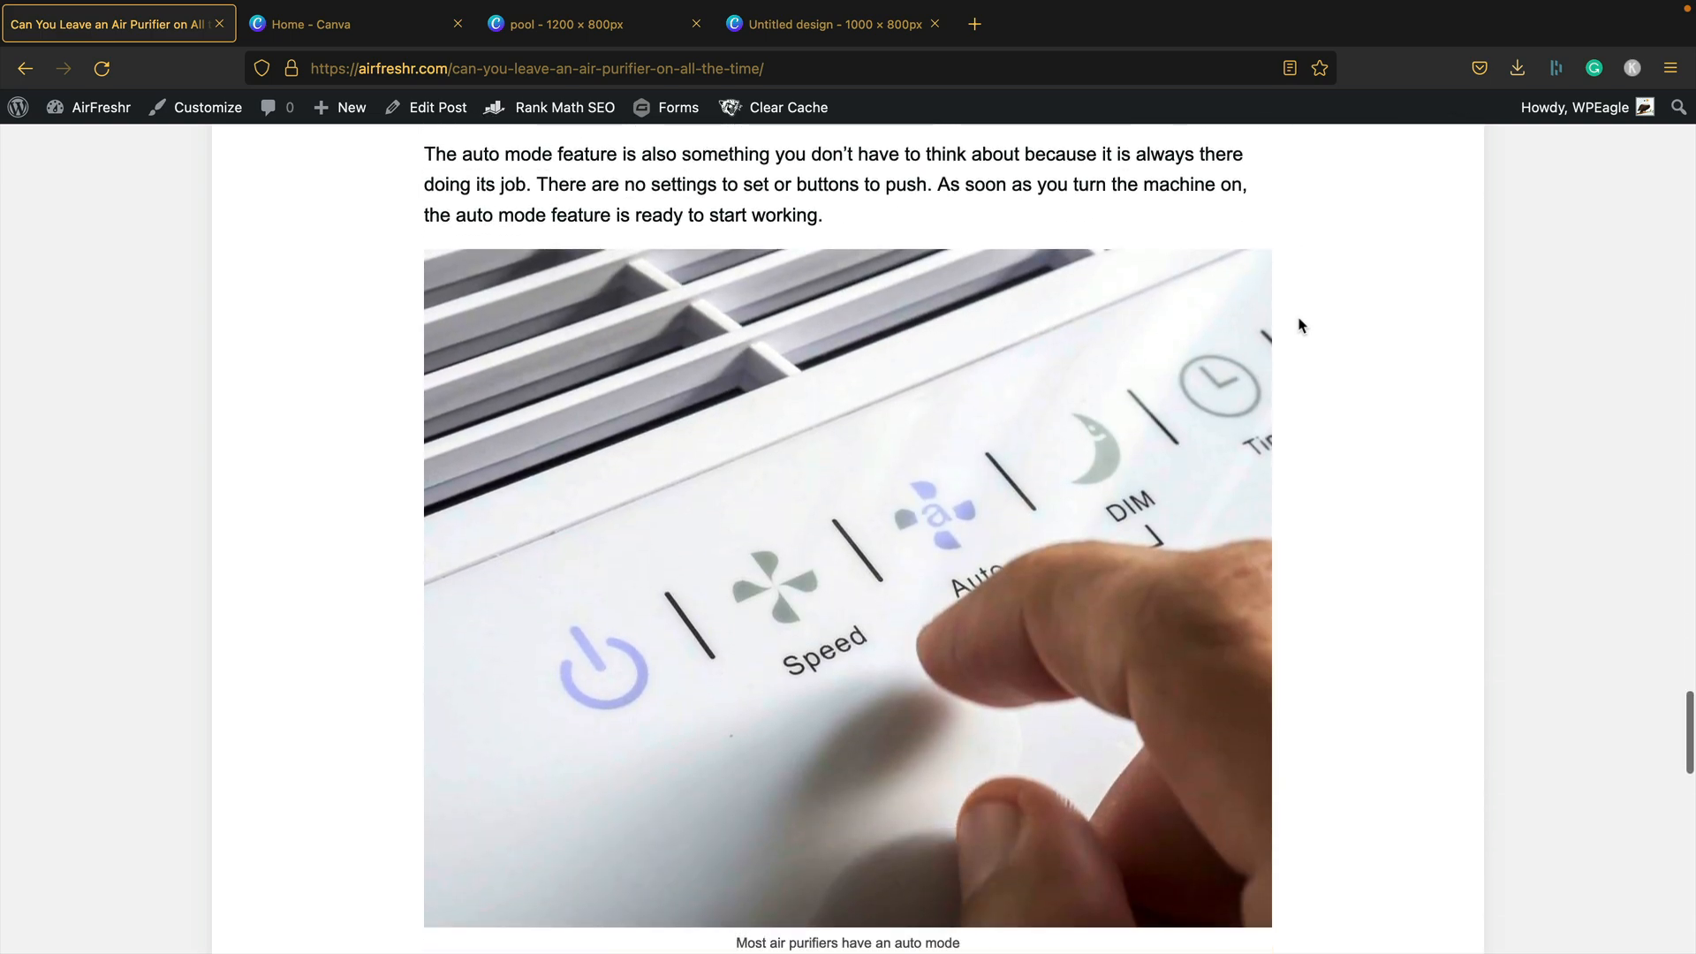
pyautogui.scroll(-11, 1298, 323)
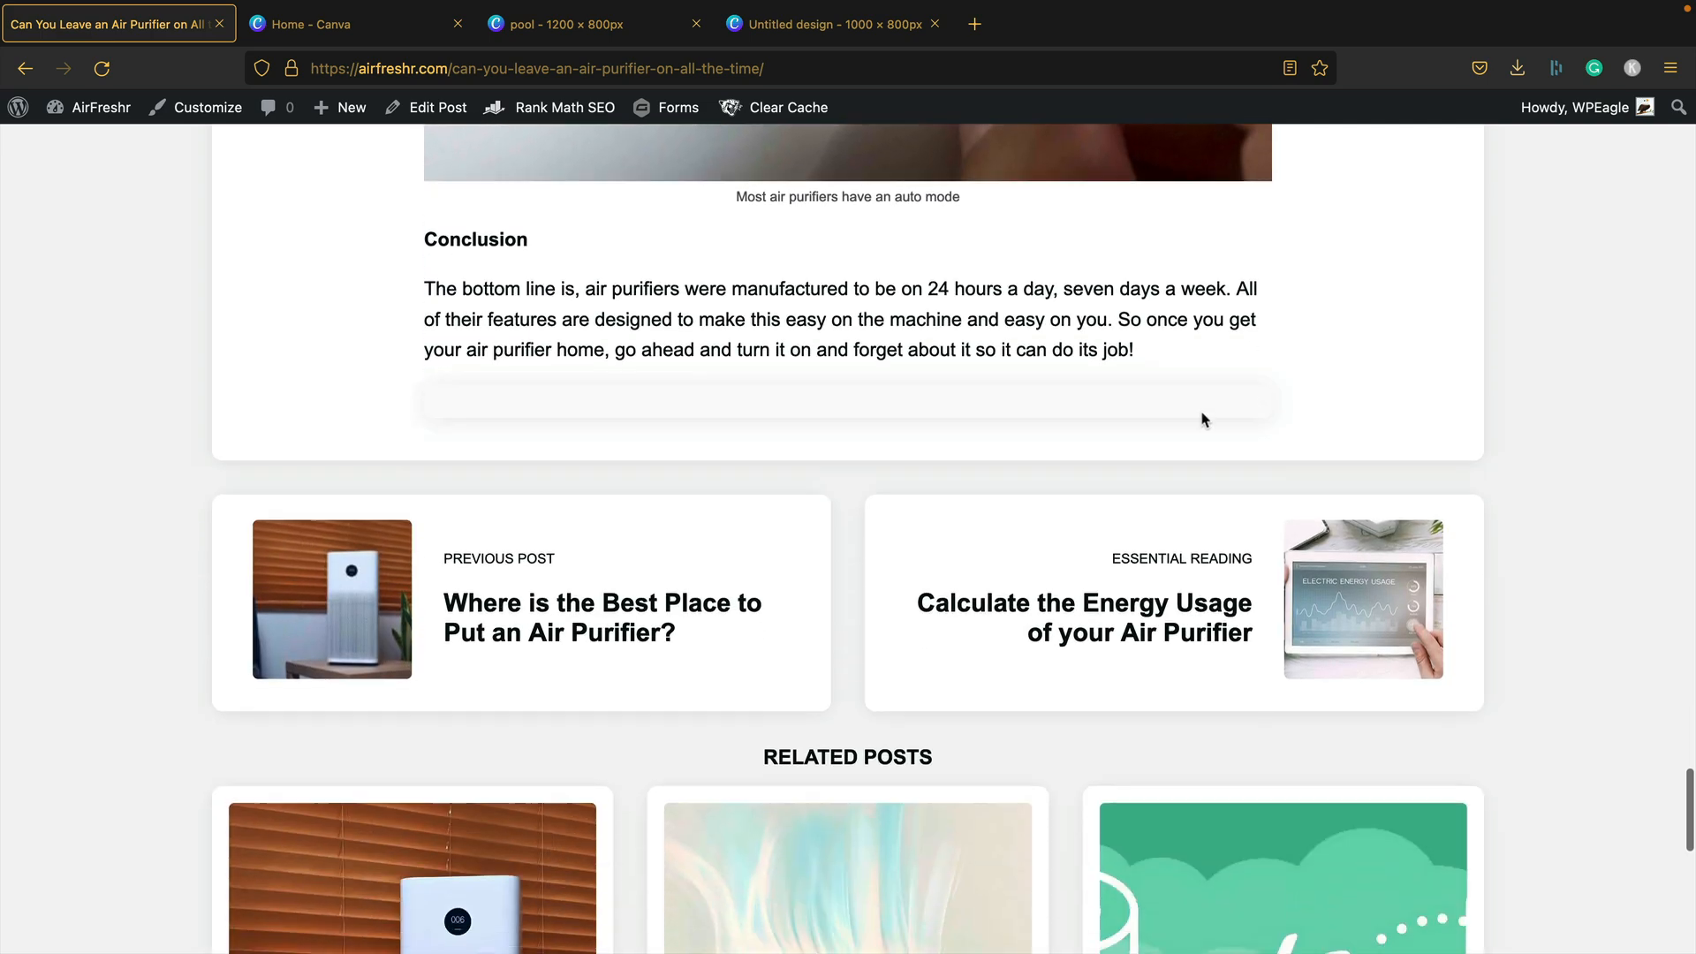
# Open the AirFreshR homepage and check how the post appears among the featured posts
pyautogui.scroll(20, 1148, 424)
pyautogui.scroll(20, 1067, 453)
pyautogui.click(341, 206)
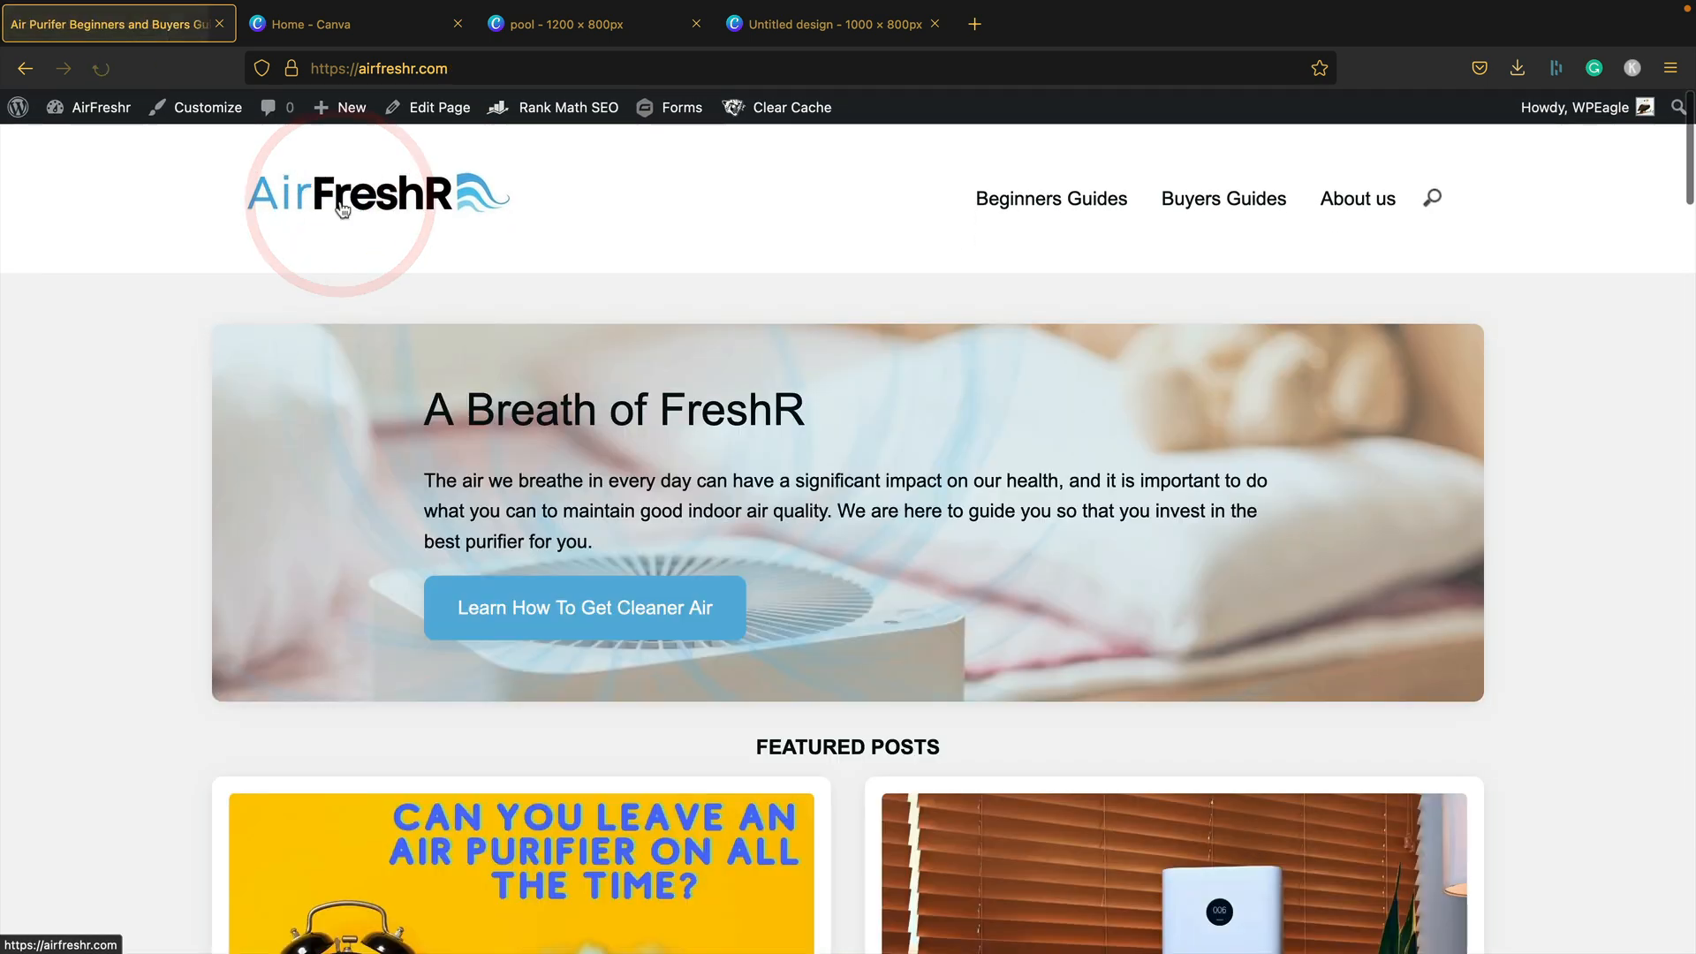
pyautogui.scroll(-4, 775, 354)
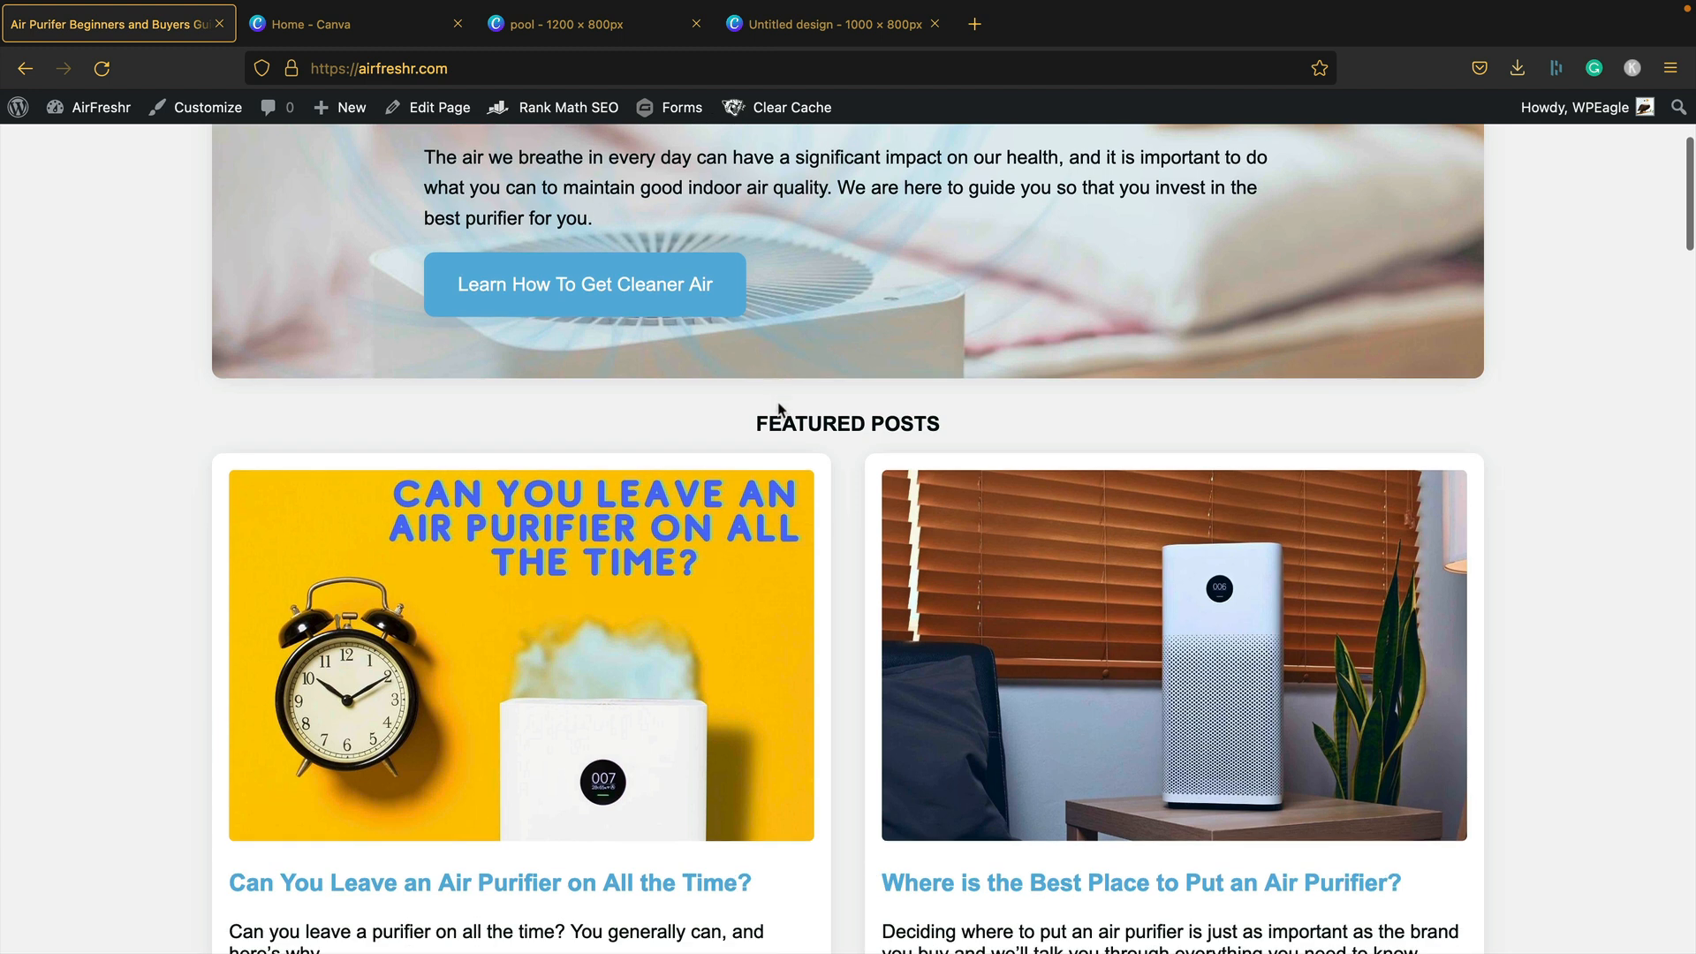